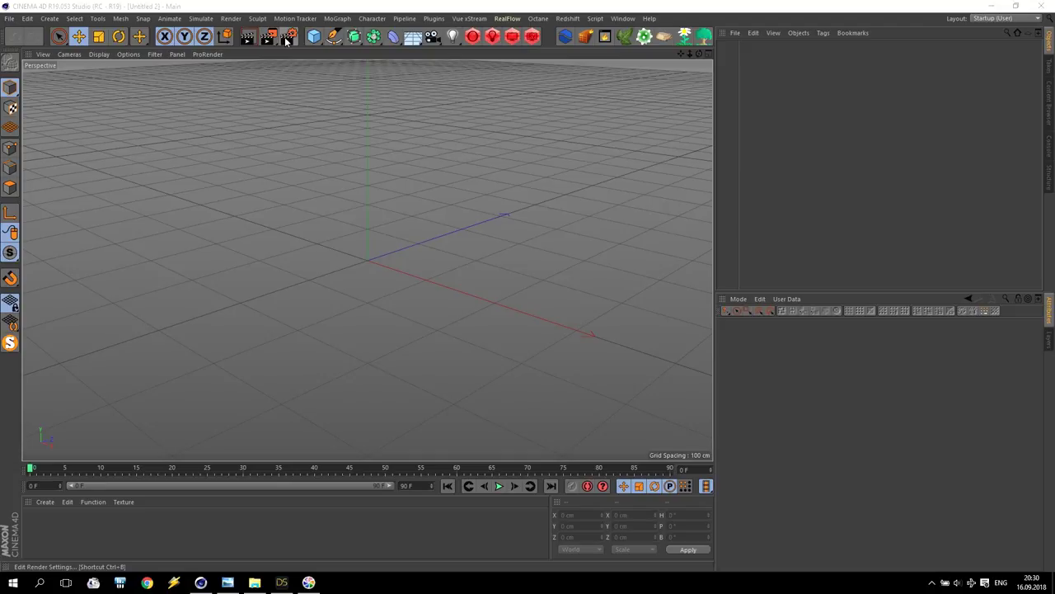
# Step: Switch the renderer to Redshift in the Render Settings
pyautogui.click(288, 36)
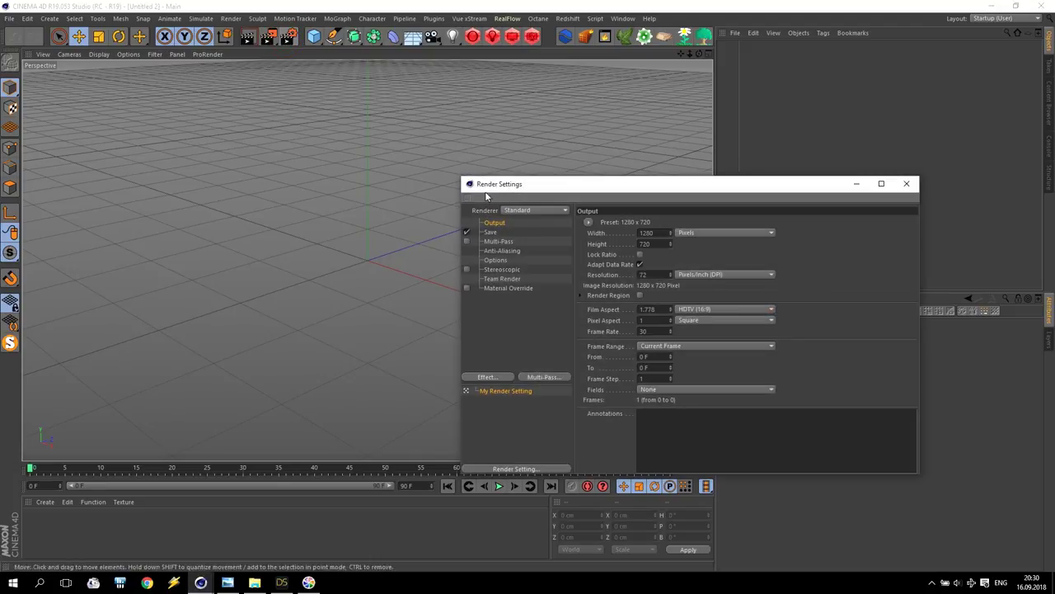
pyautogui.click(524, 210)
pyautogui.click(512, 265)
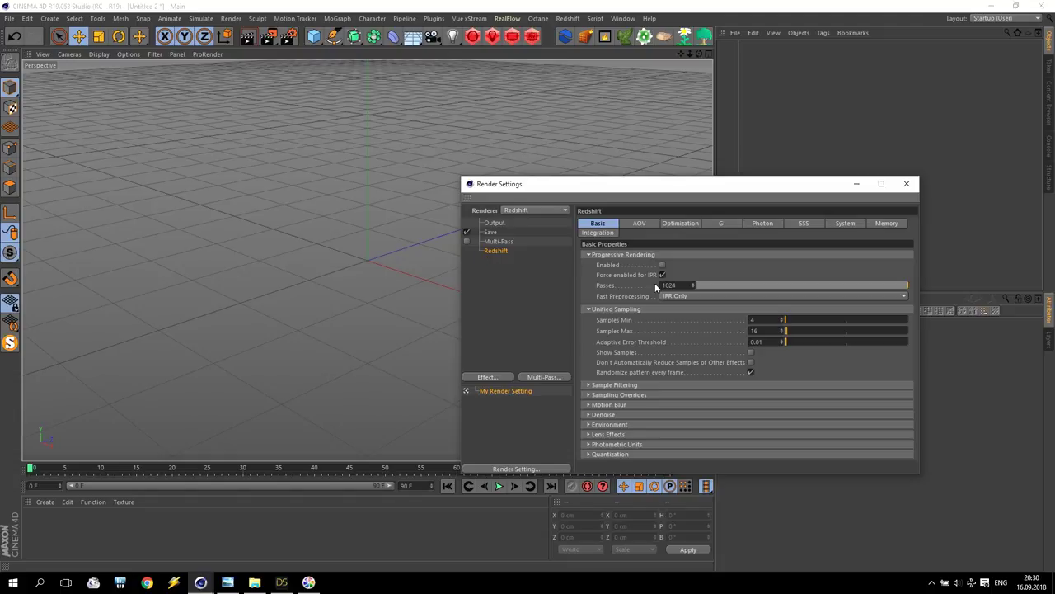
# Step: Lower Progressive Rendering passes from 1024 to 32 and turn on saving of the rendered image
pyautogui.moveTo(684, 282); pyautogui.dragTo(567, 285)
pyautogui.write('32')
pyautogui.press('Return')
pyautogui.click(467, 231)
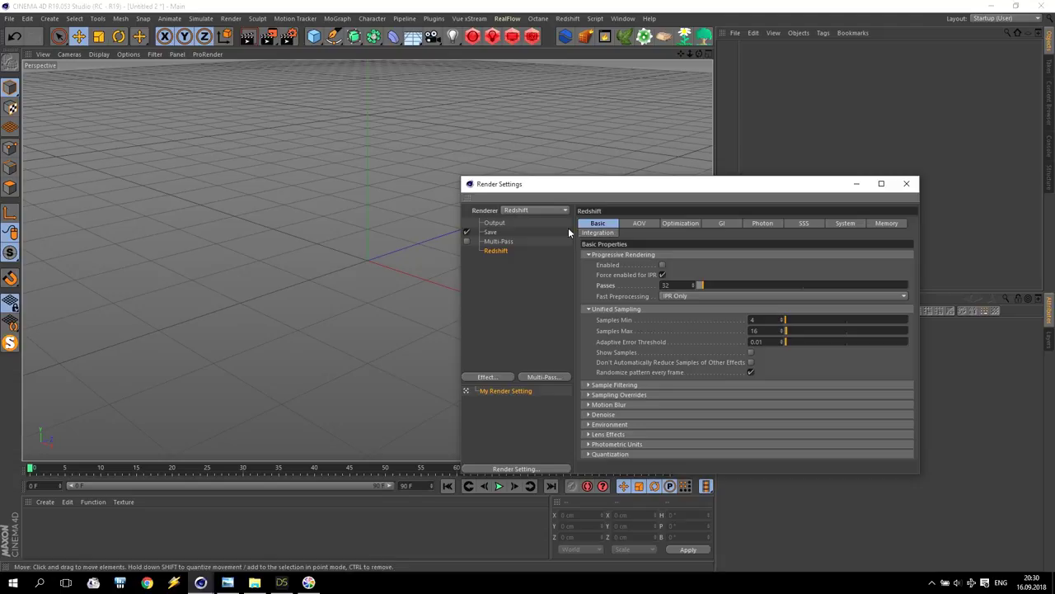
# Step: Set the Output width and height to 1024 × 1024 pixels and close Render Settings
pyautogui.click(495, 224)
pyautogui.click(604, 232)
pyautogui.write('1024')
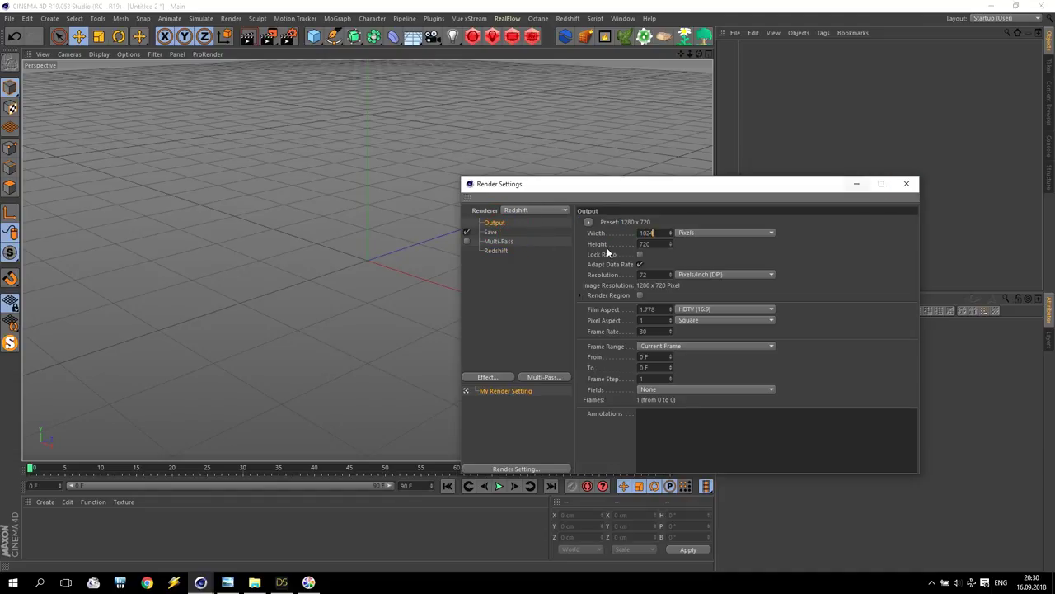
pyautogui.click(655, 244)
pyautogui.write('1024')
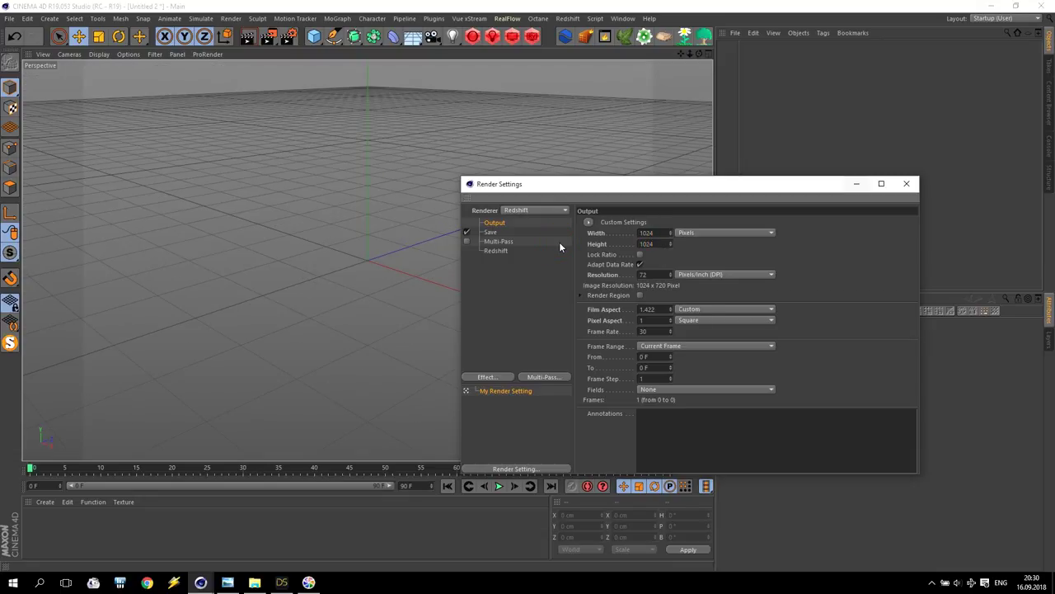
pyautogui.press('Return')
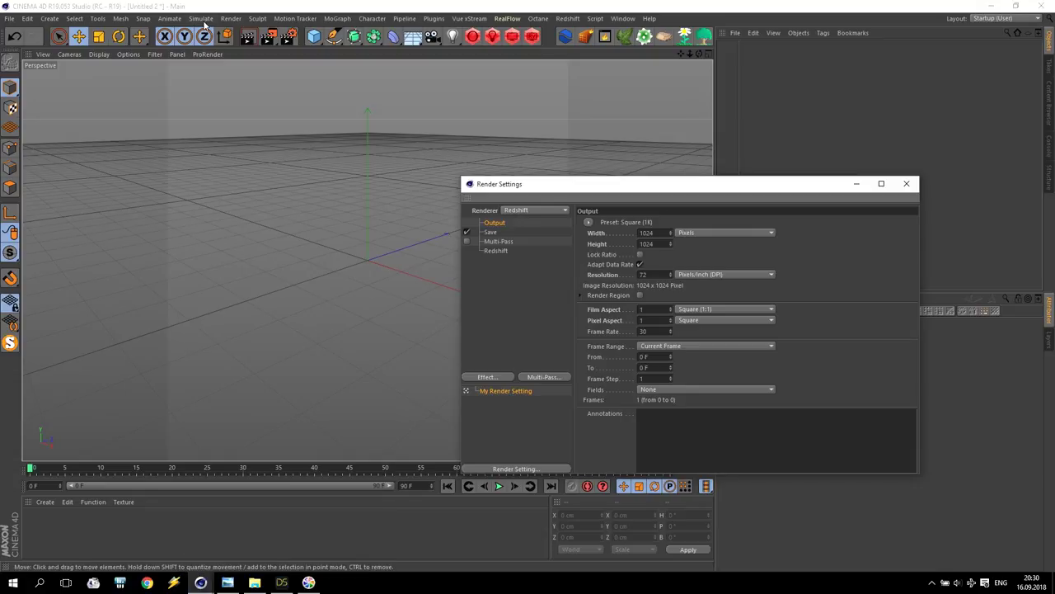
pyautogui.click(906, 184)
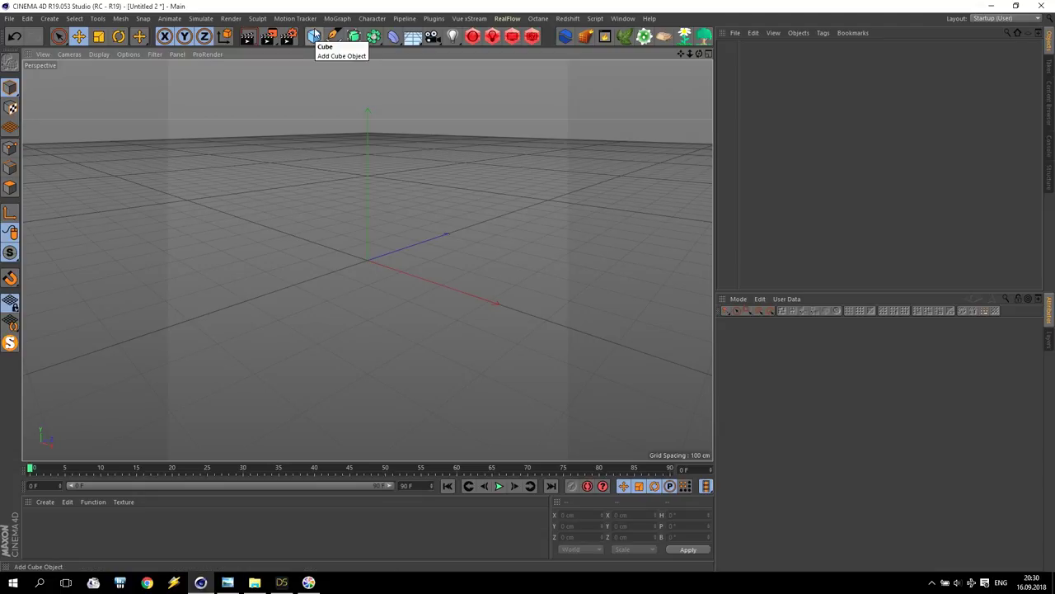
# Step: Add a sphere and set the viewport display to Quick Shading (Lines)
pyautogui.click(314, 36)
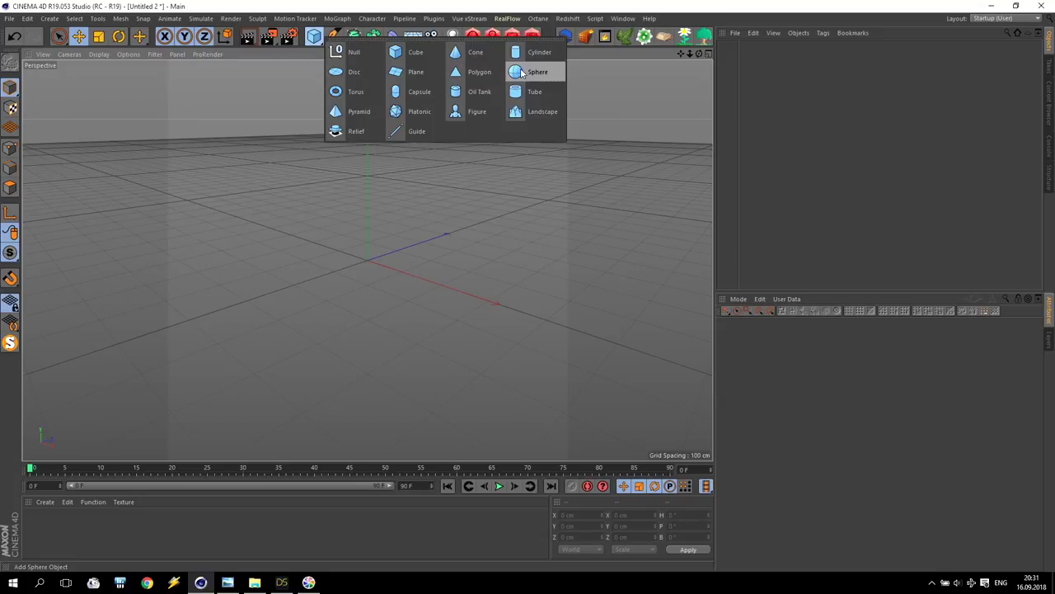
pyautogui.click(521, 71)
pyautogui.scroll(5, 362, 240)
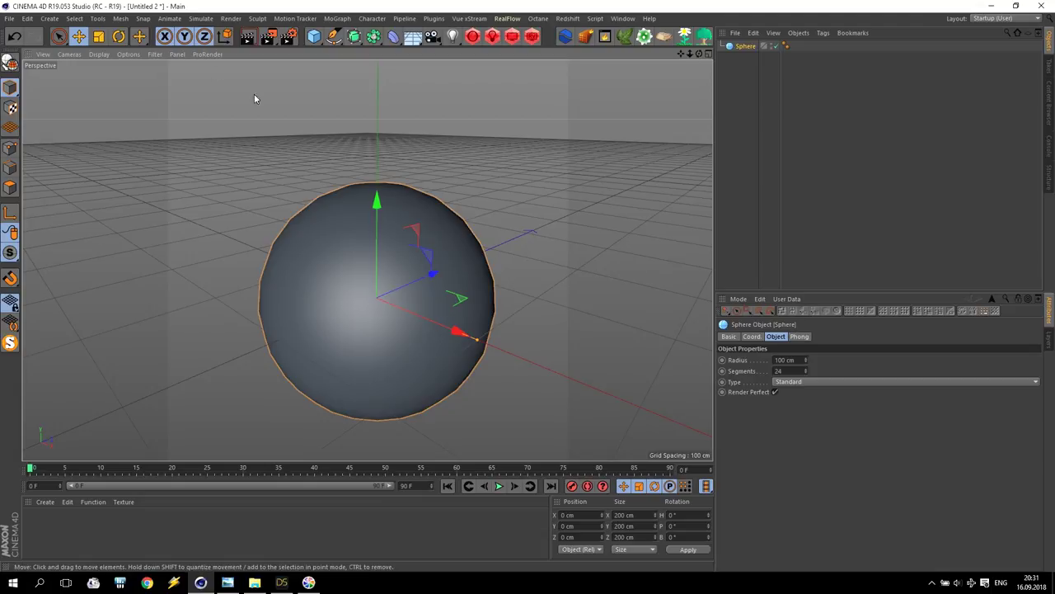
pyautogui.click(99, 53)
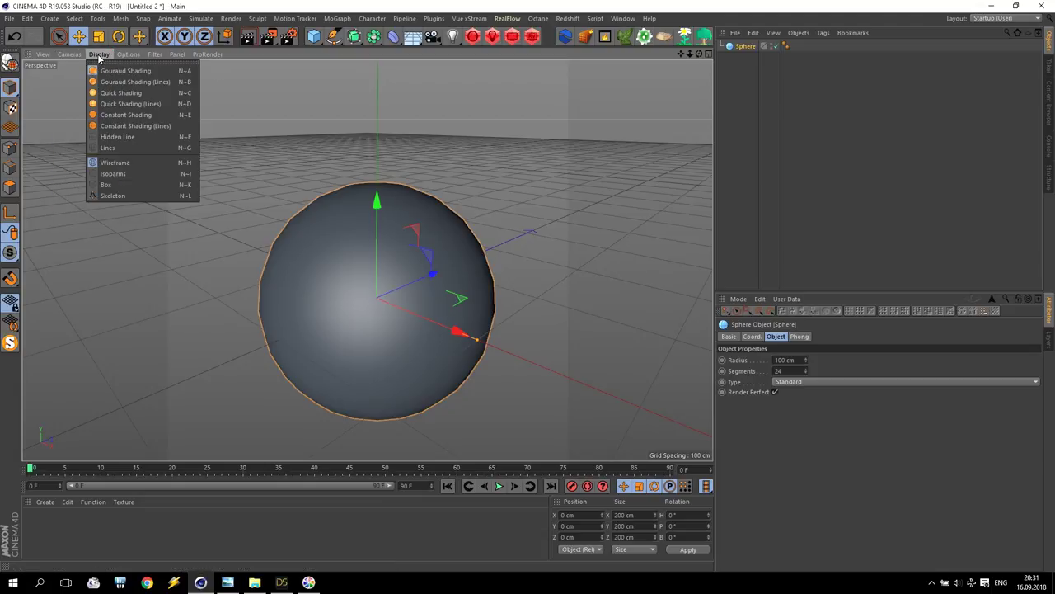
pyautogui.click(115, 104)
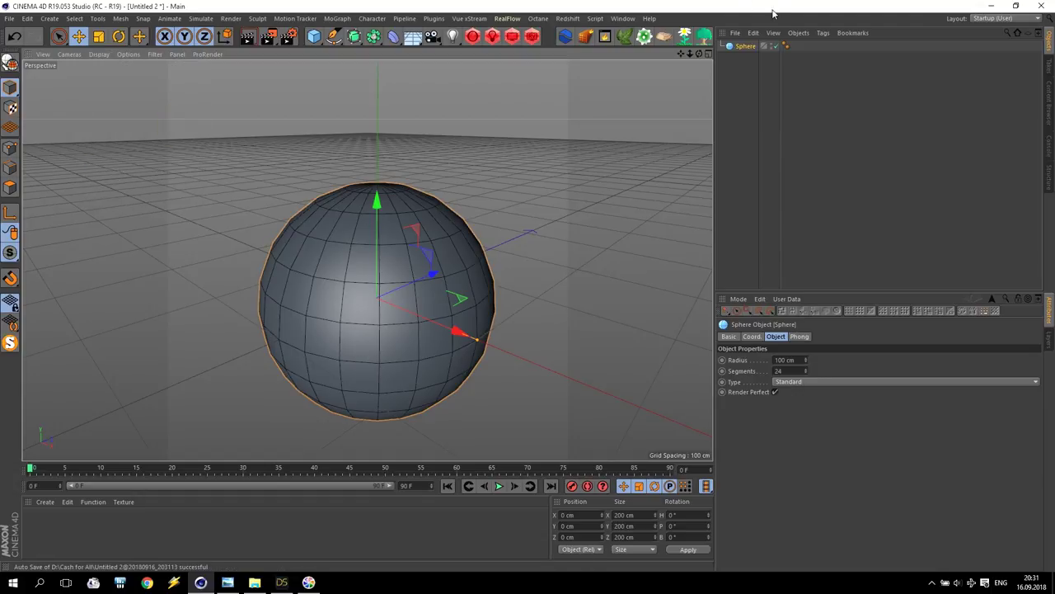
# Step: Set the sphere's segments to 64 and orbit to view it from the pole and side
pyautogui.click(778, 370)
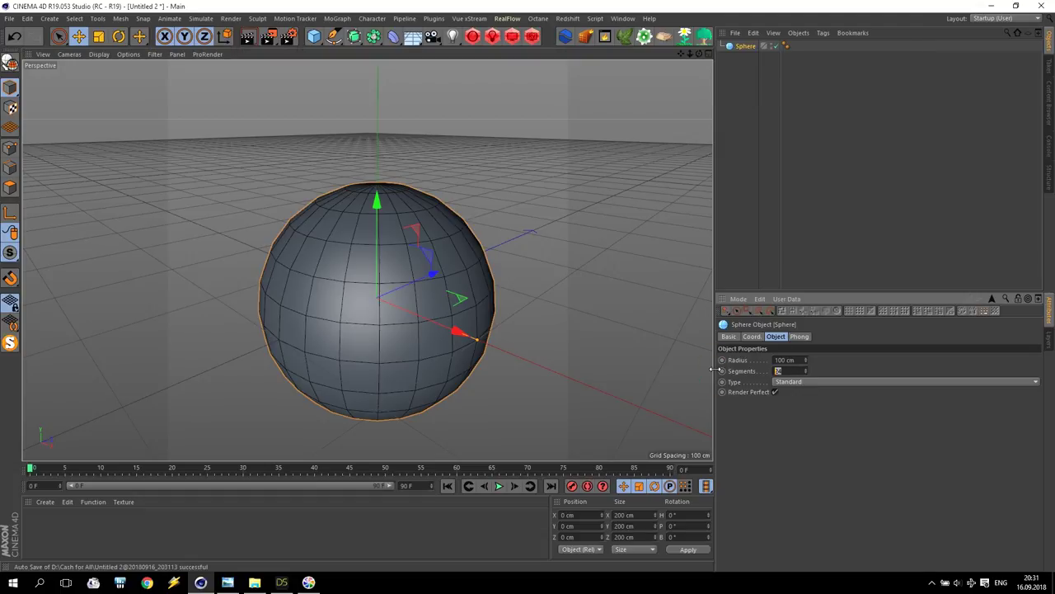
pyautogui.write('64')
pyautogui.press('Return')
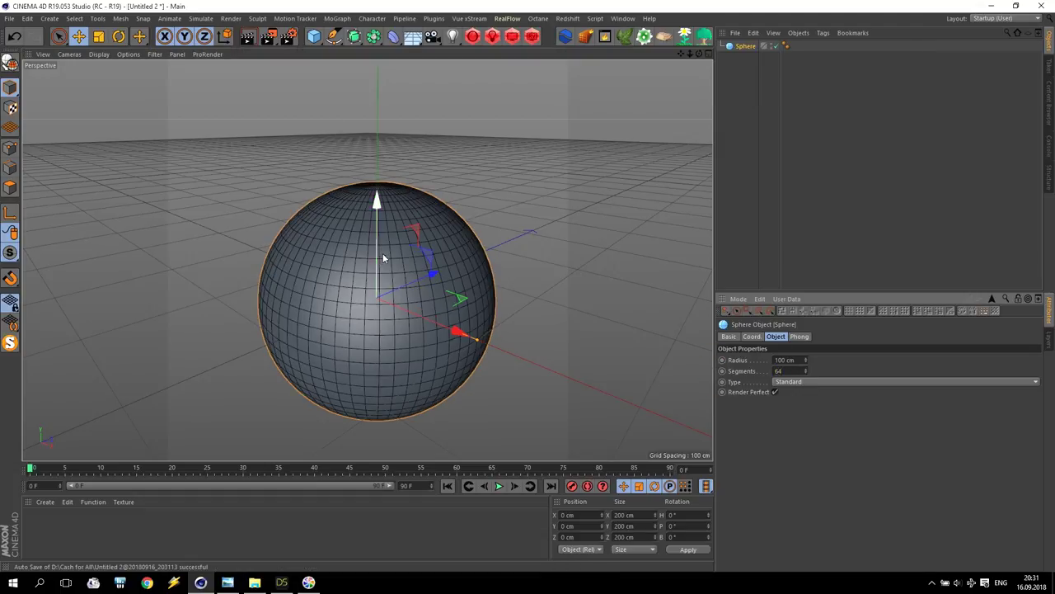
pyautogui.scroll(3, 366, 168)
pyautogui.scroll(2, 366, 167)
pyautogui.keyDown('alt'); pyautogui.moveTo(480, 184); pyautogui.dragTo(451, 248); pyautogui.keyUp('alt')
pyautogui.moveTo(700, 53); pyautogui.dragTo(674, 97)
# Step: Make the sphere editable, delete its top pole point, and maximise the Right view
pyautogui.click(10, 63)
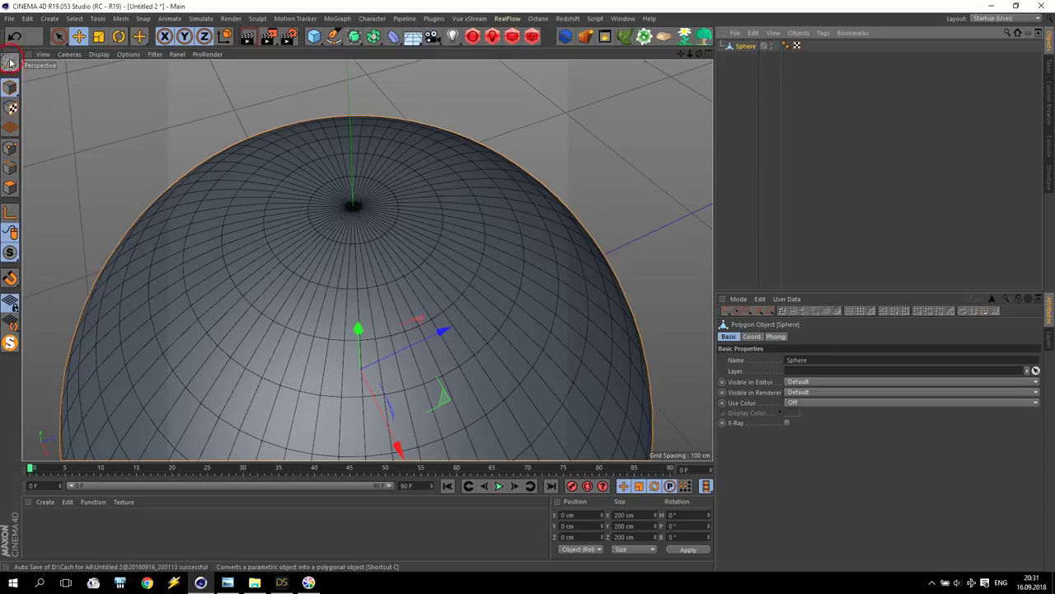
pyautogui.click(10, 148)
pyautogui.click(352, 208)
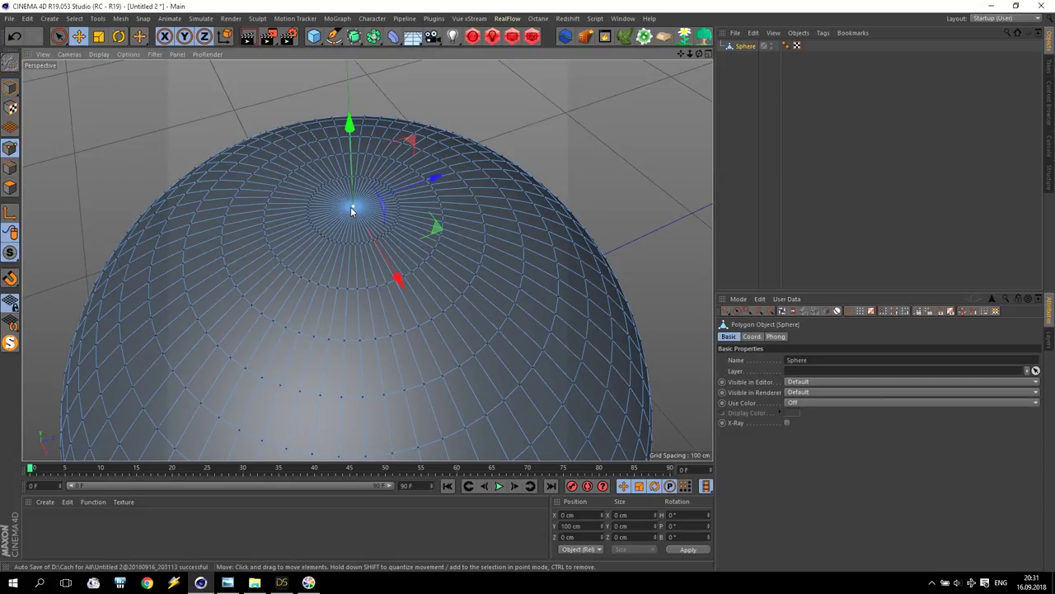
pyautogui.press('Delete')
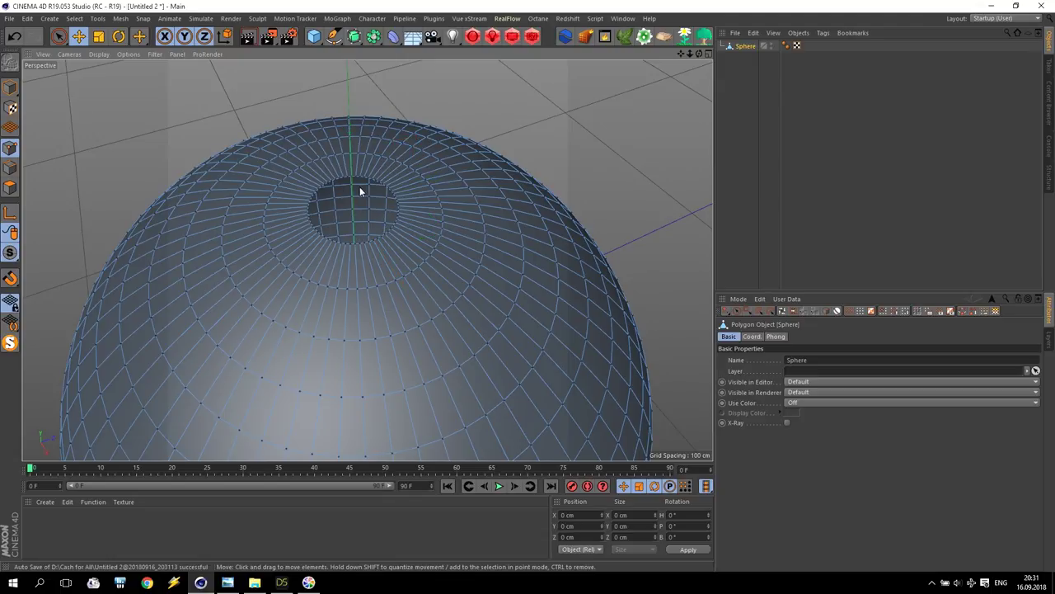
pyautogui.middleClick(423, 216)
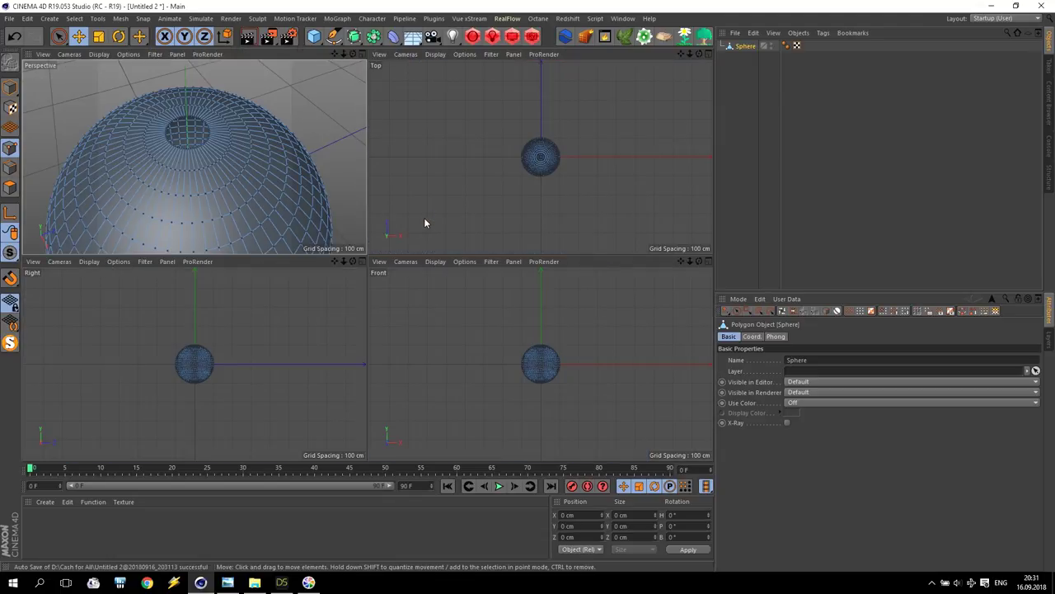
pyautogui.middleClick(208, 368)
pyautogui.scroll(5, 367, 261)
pyautogui.scroll(5, 349, 217)
# Step: Box-select the rows of points around the top opening and lower them to flatten the cap
pyautogui.click(58, 36)
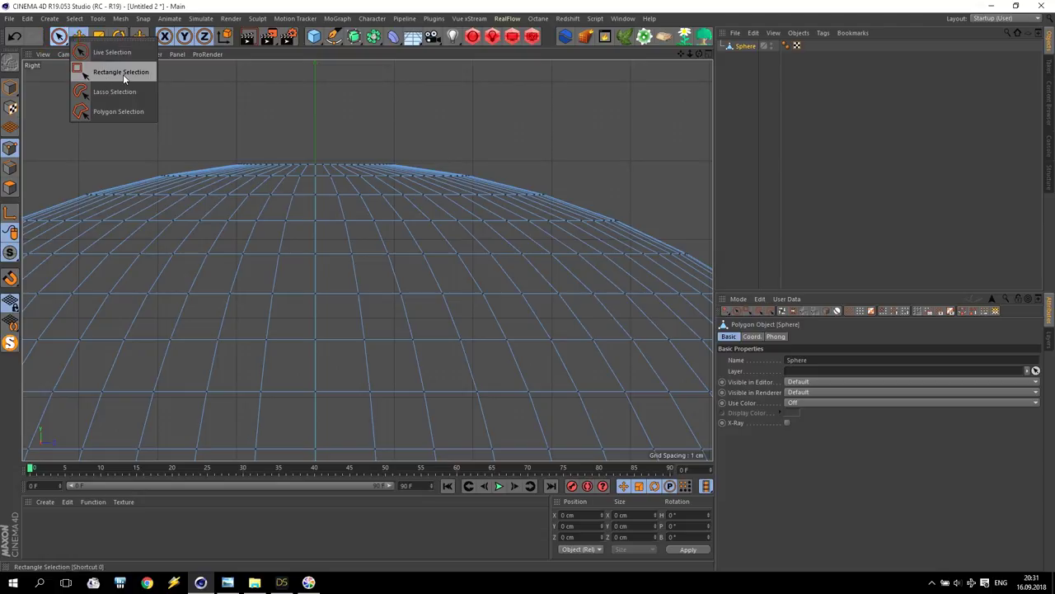
pyautogui.click(123, 75)
pyautogui.moveTo(196, 126); pyautogui.dragTo(492, 168)
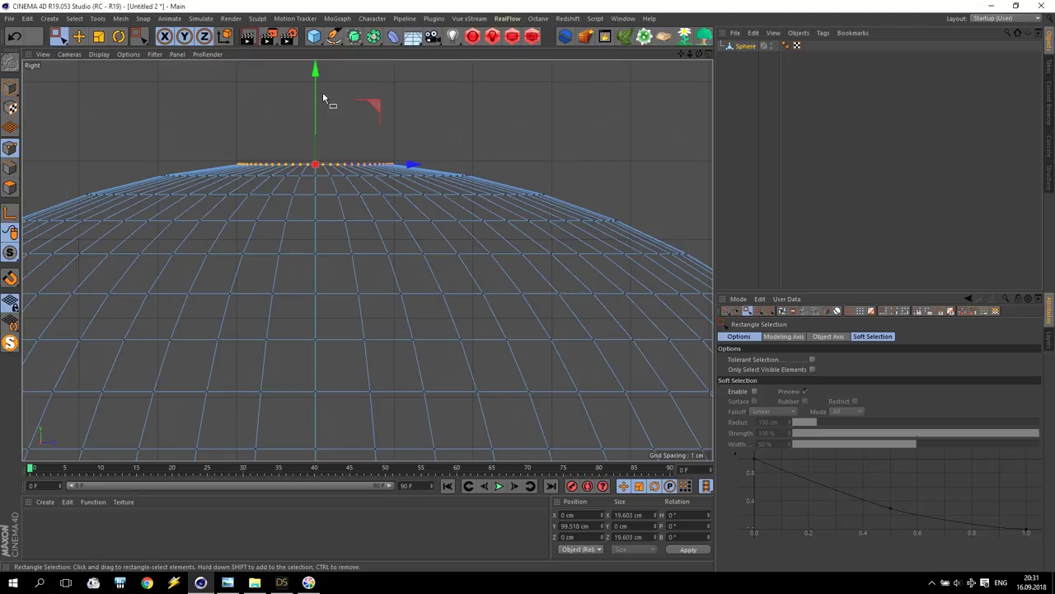
pyautogui.moveTo(322, 93); pyautogui.dragTo(319, 101)
pyautogui.moveTo(143, 161); pyautogui.dragTo(519, 185)
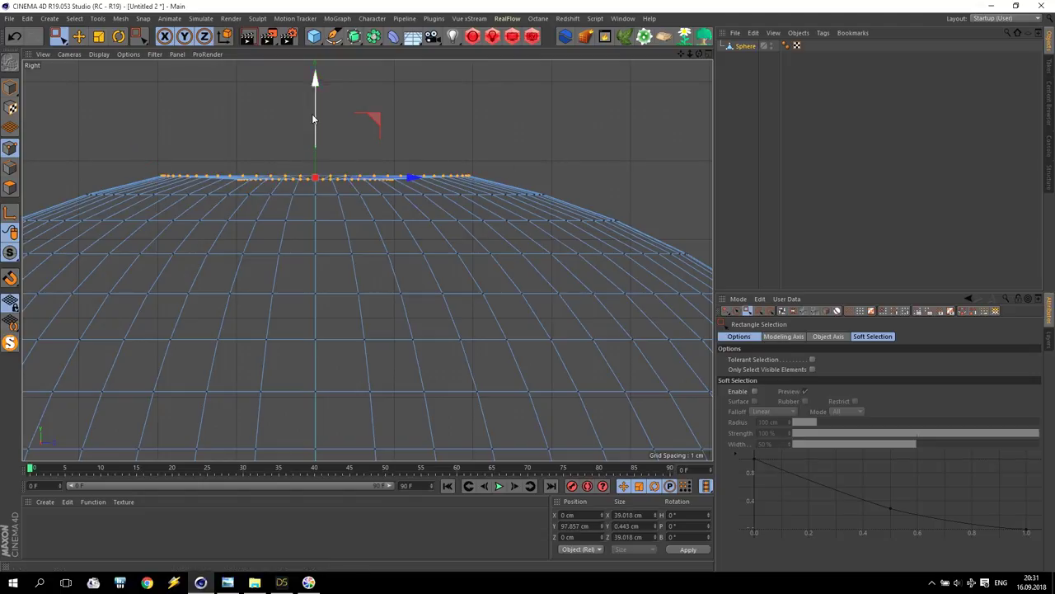
pyautogui.moveTo(313, 91); pyautogui.dragTo(317, 115)
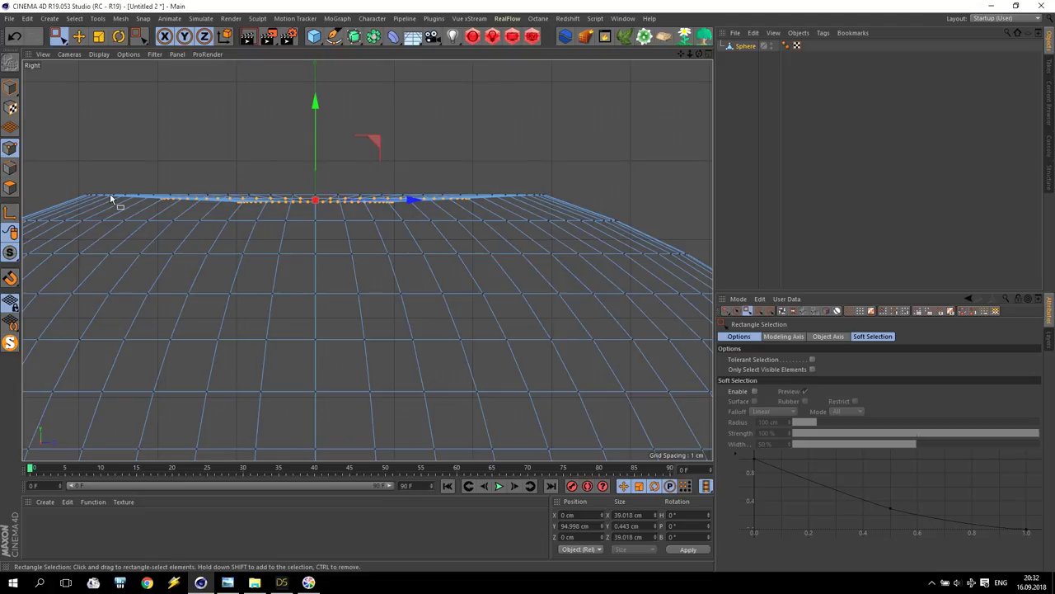
# Step: Return to the four-view layout with the Move tool and Model mode active
pyautogui.middleClick(420, 150)
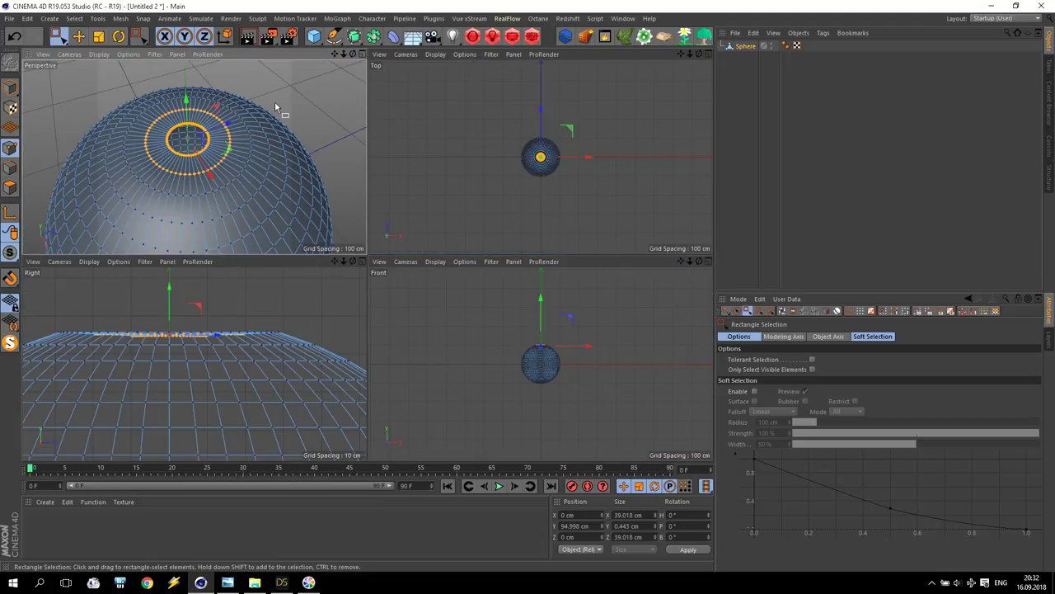
pyautogui.click(79, 37)
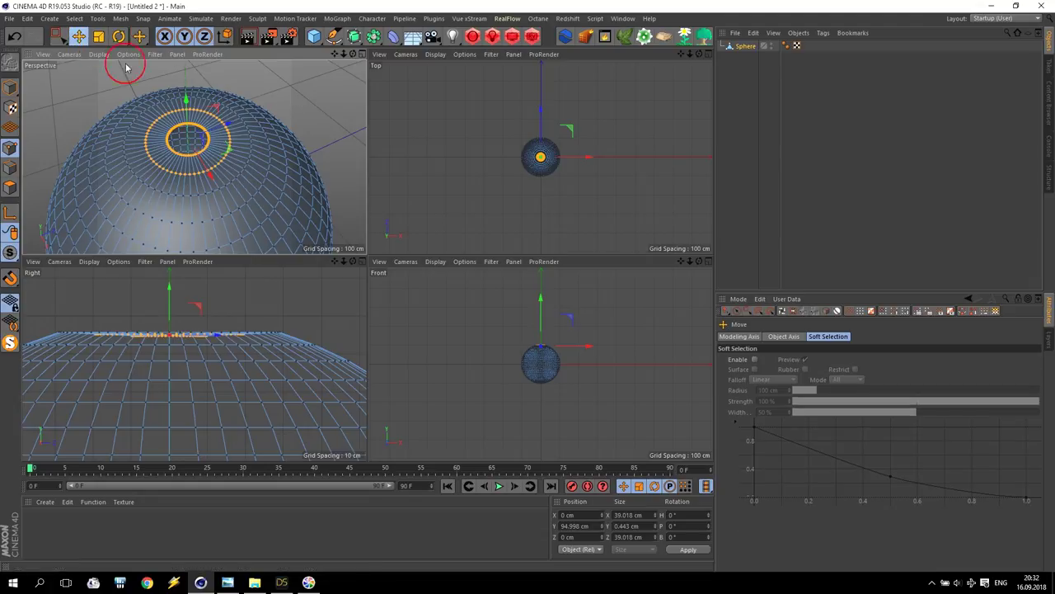
pyautogui.click(257, 96)
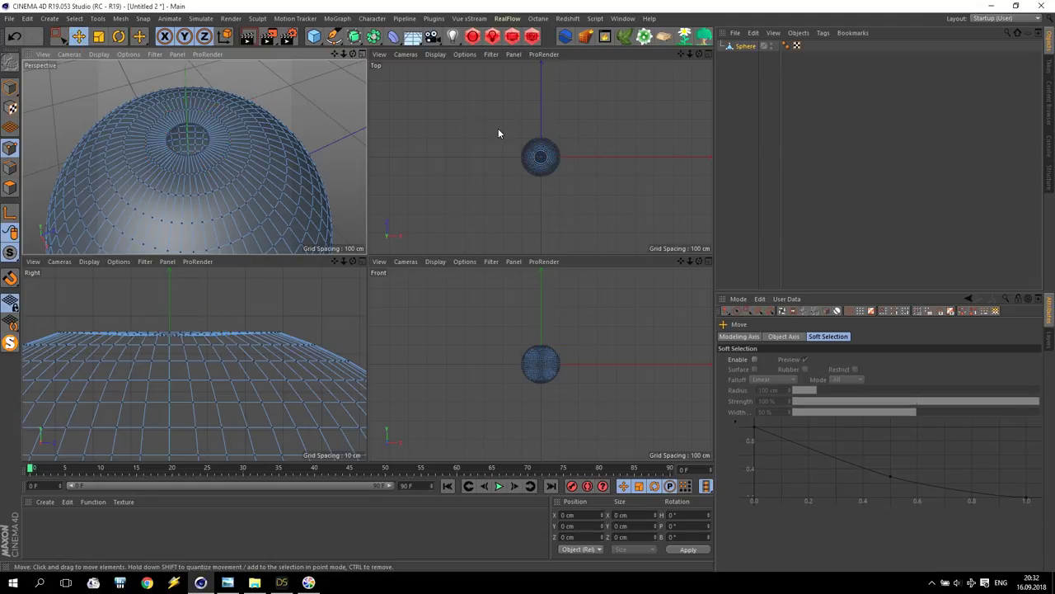
pyautogui.click(10, 87)
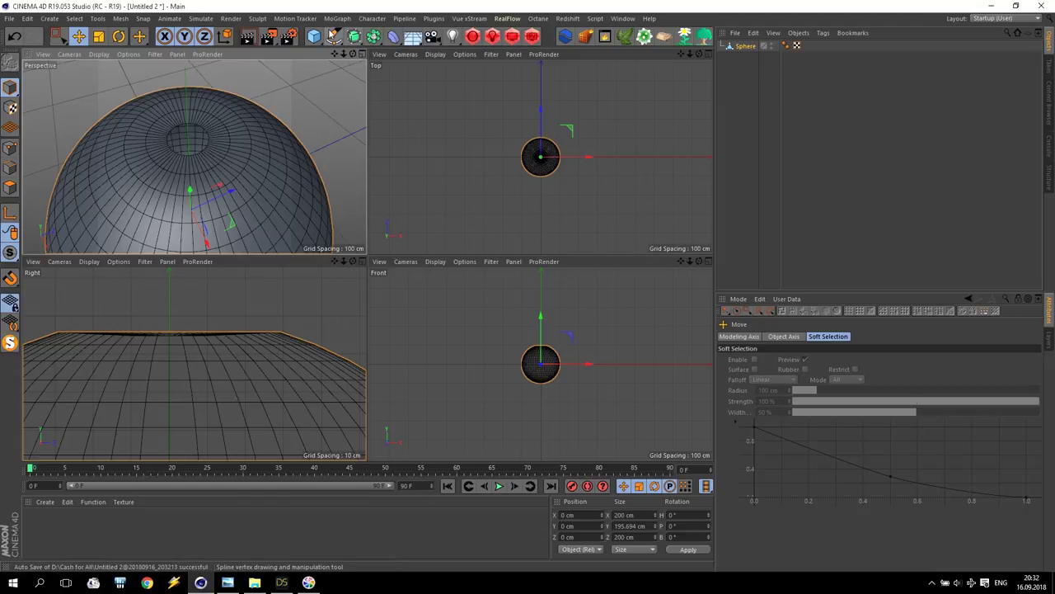
# Step: Add a second sphere with a 40 cm radius
pyautogui.click(315, 36)
pyautogui.click(536, 91)
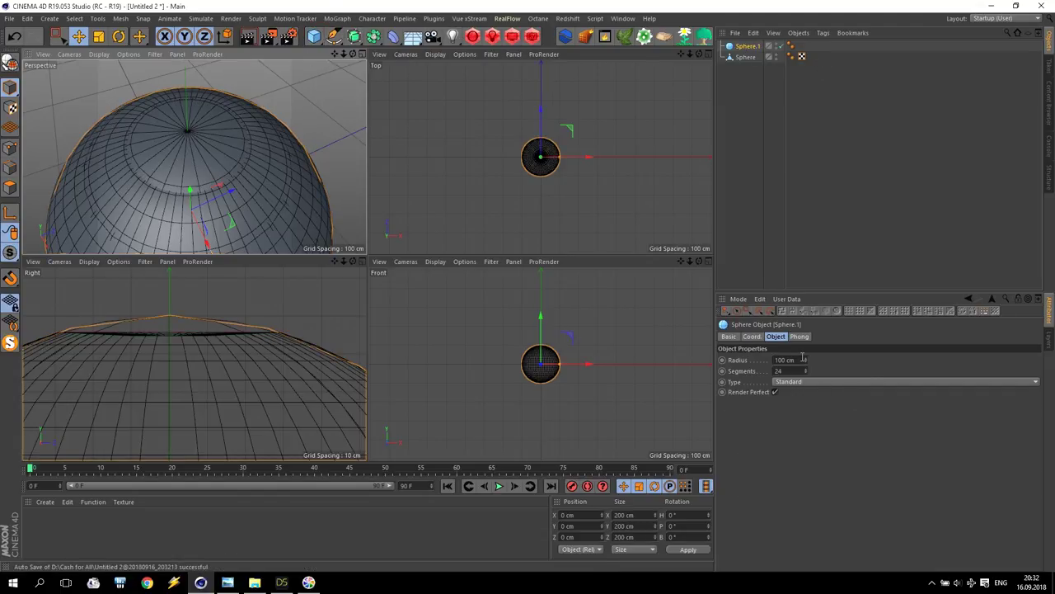
pyautogui.moveTo(803, 358); pyautogui.dragTo(719, 352)
pyautogui.write('4')
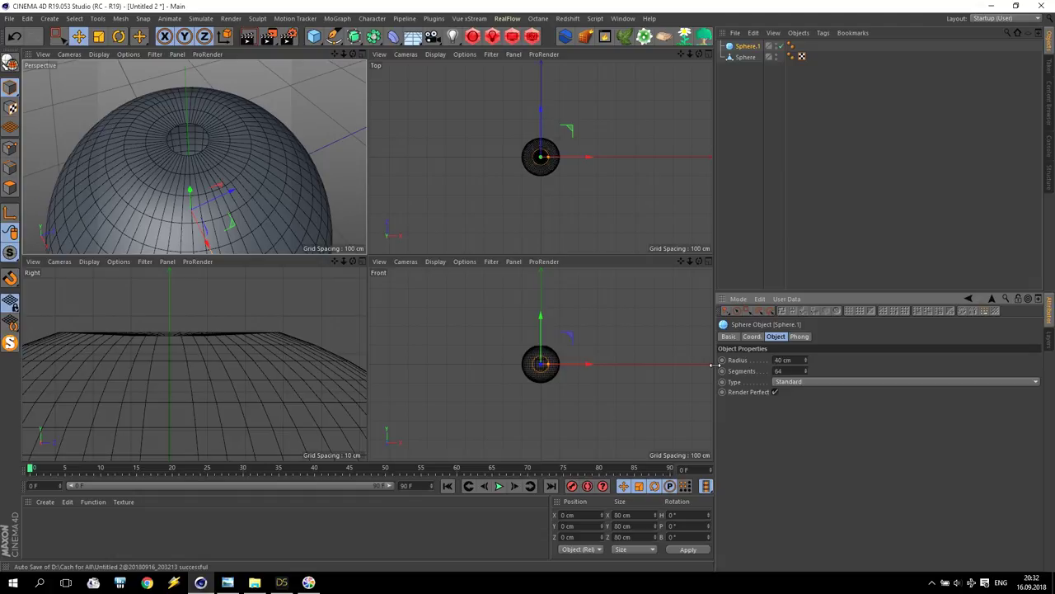
pyautogui.scroll(-3, 253, 379)
# Step: Raise the new sphere in the Right view to exactly Y 70 cm
pyautogui.middleClick(258, 395)
pyautogui.moveTo(409, 451); pyautogui.dragTo(438, 237)
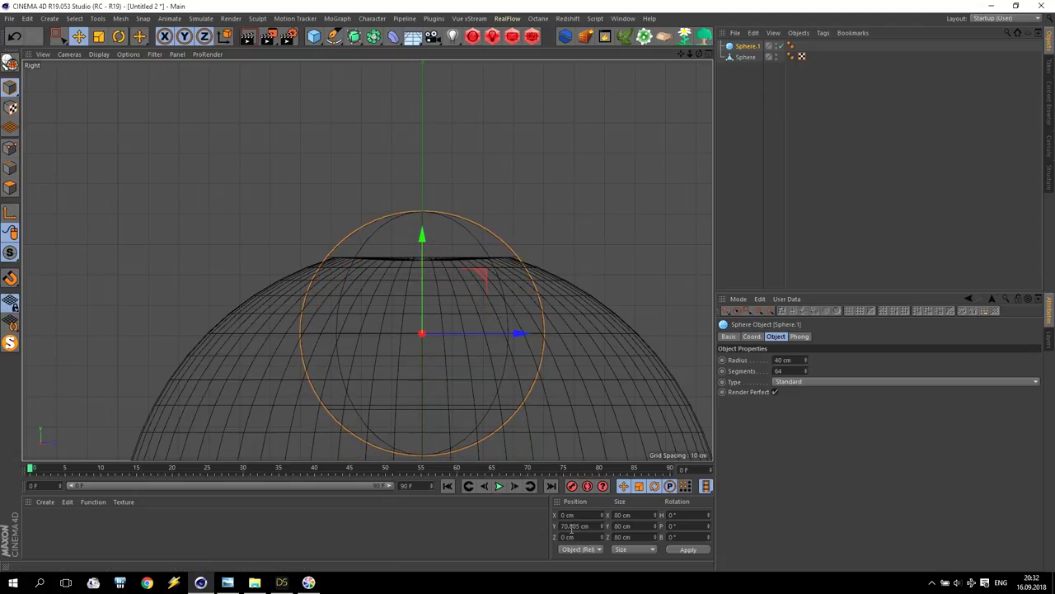
pyautogui.moveTo(571, 526); pyautogui.dragTo(650, 526)
pyautogui.press('BackSpace')
pyautogui.press('Return')
# Step: Select Sphere.1 and confirm its radius is 40 cm
pyautogui.click(530, 212)
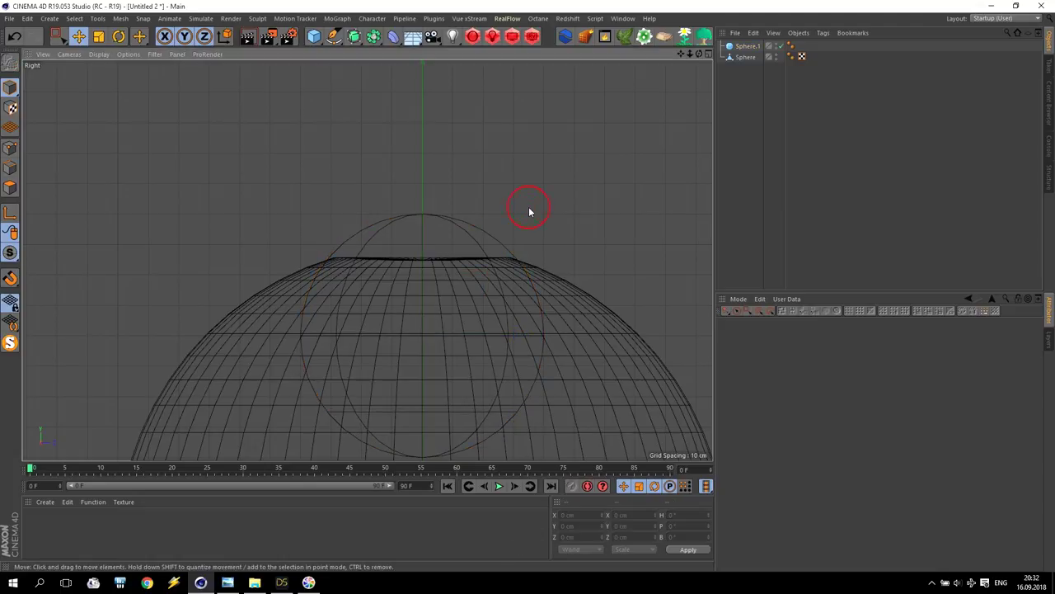
pyautogui.click(742, 46)
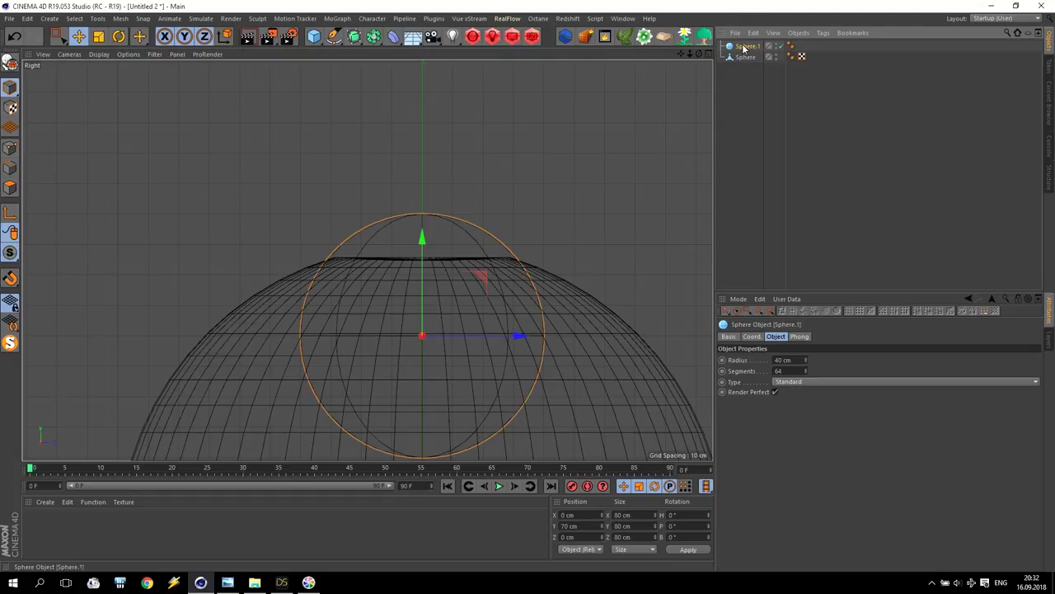
pyautogui.click(745, 58)
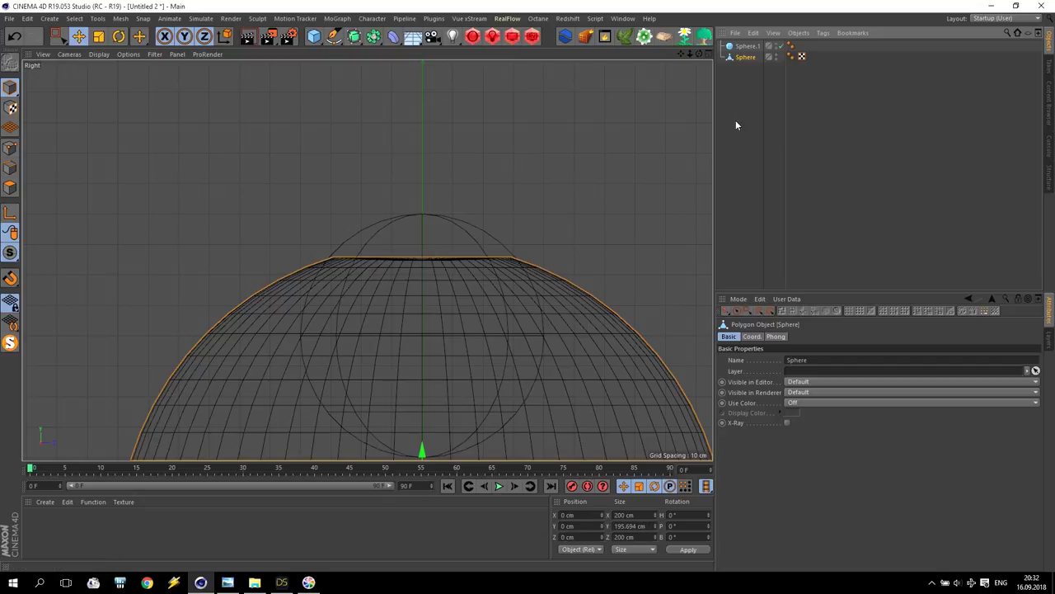
pyautogui.click(747, 46)
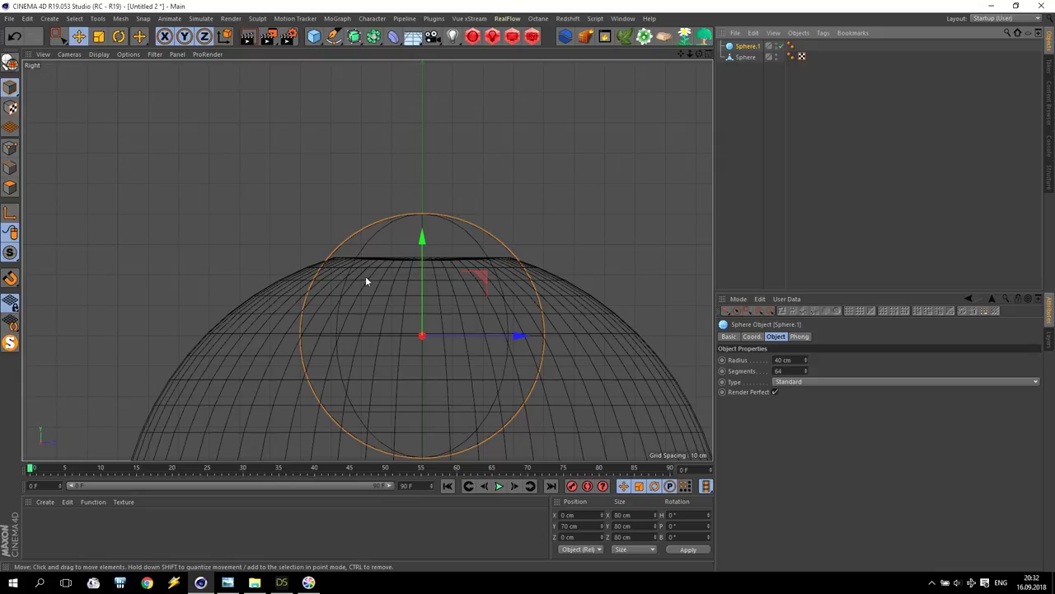
pyautogui.doubleClick(788, 361)
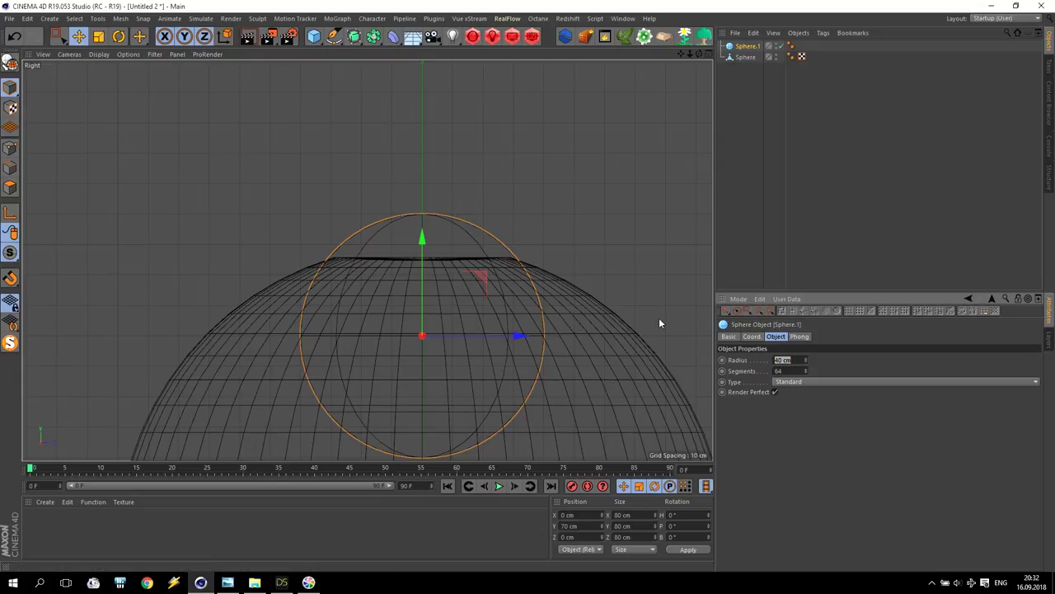
# Step: Maximise the Perspective view and orbit in close on the eyeball's top
pyautogui.middleClick(467, 206)
pyautogui.middleClick(247, 174)
pyautogui.keyDown('alt'); pyautogui.moveTo(358, 266); pyautogui.dragTo(347, 210); pyautogui.keyUp('alt')
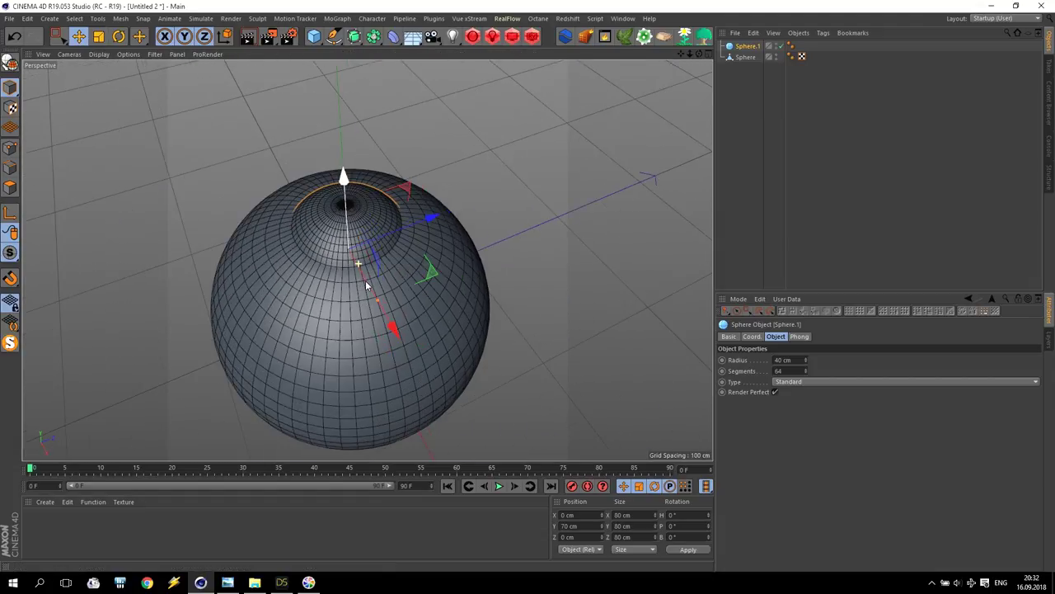
pyautogui.keyDown('alt'); pyautogui.moveTo(421, 221); pyautogui.dragTo(439, 142); pyautogui.keyUp('alt')
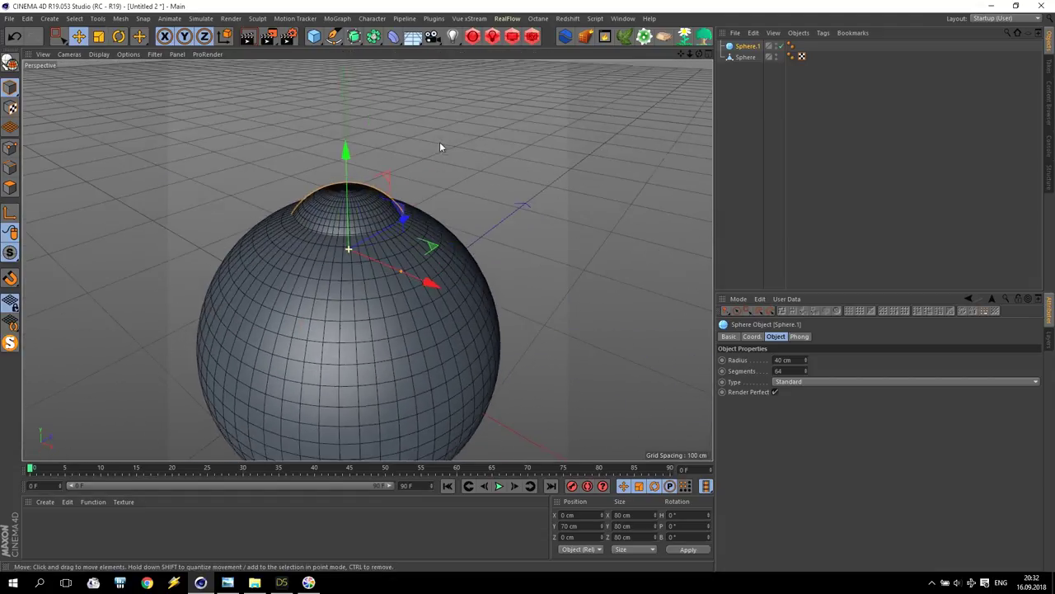
pyautogui.keyDown('alt'); pyautogui.moveTo(430, 122); pyautogui.dragTo(385, 182, button='right'); pyautogui.keyUp('alt')
# Step: Add a disc with a 20 cm outer radius, working in the Front view
pyautogui.click(313, 37)
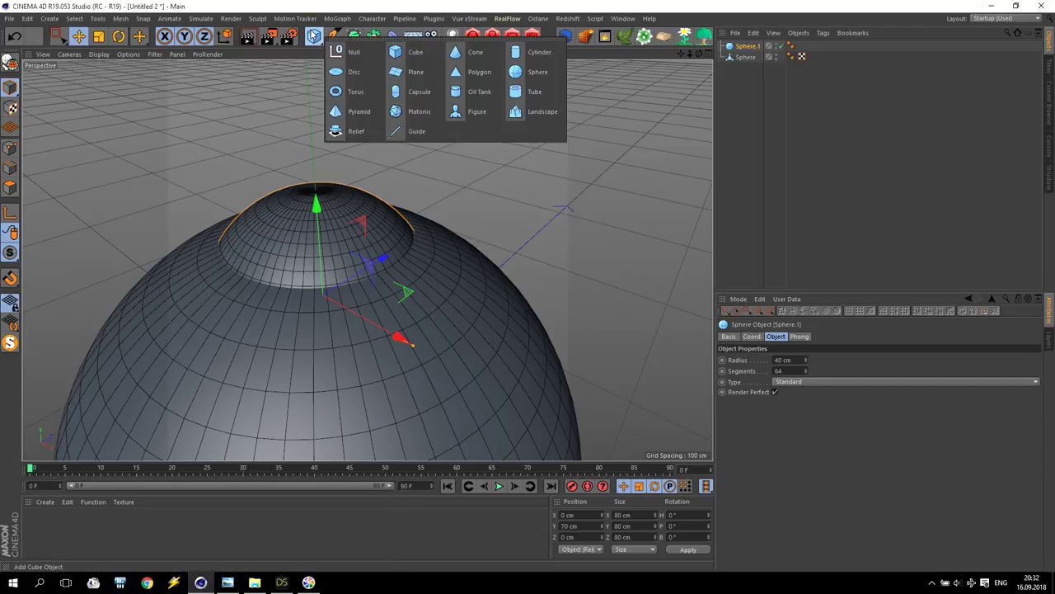
pyautogui.click(353, 73)
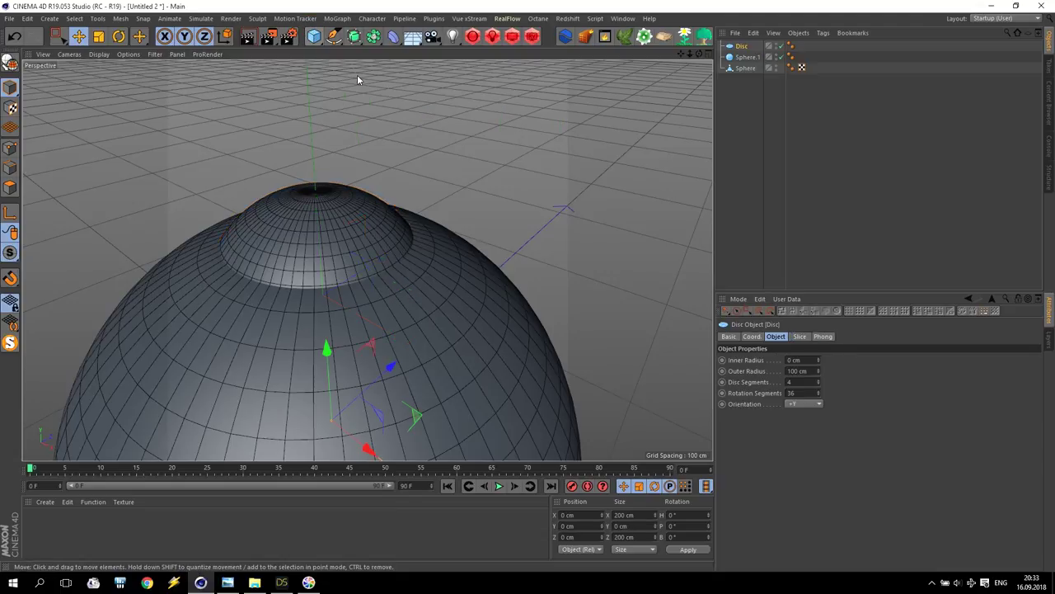
pyautogui.middleClick(386, 195)
pyautogui.middleClick(486, 357)
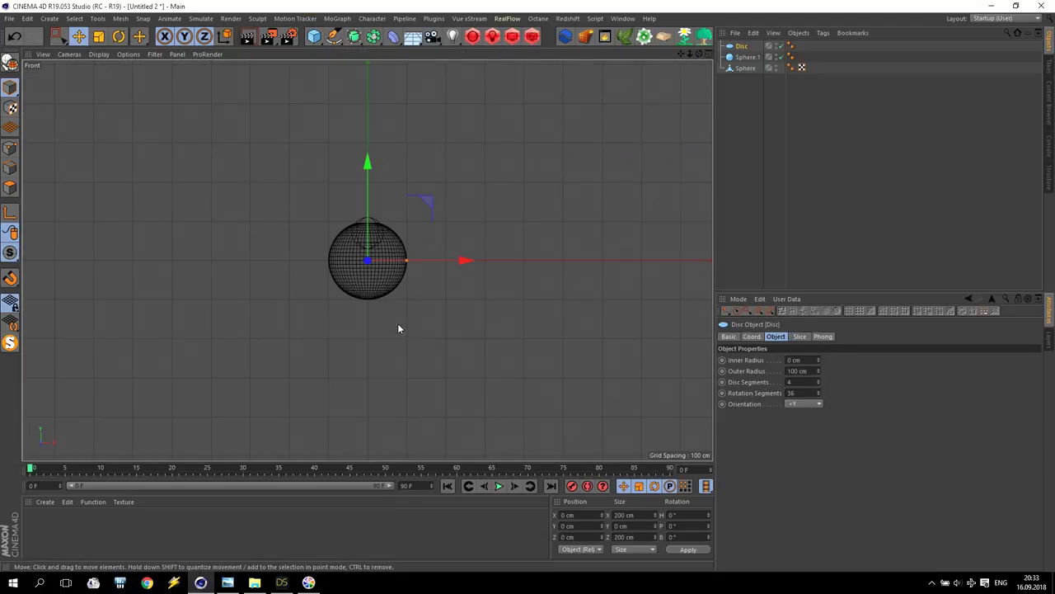
pyautogui.moveTo(398, 285); pyautogui.dragTo(396, 258)
pyautogui.click(811, 371)
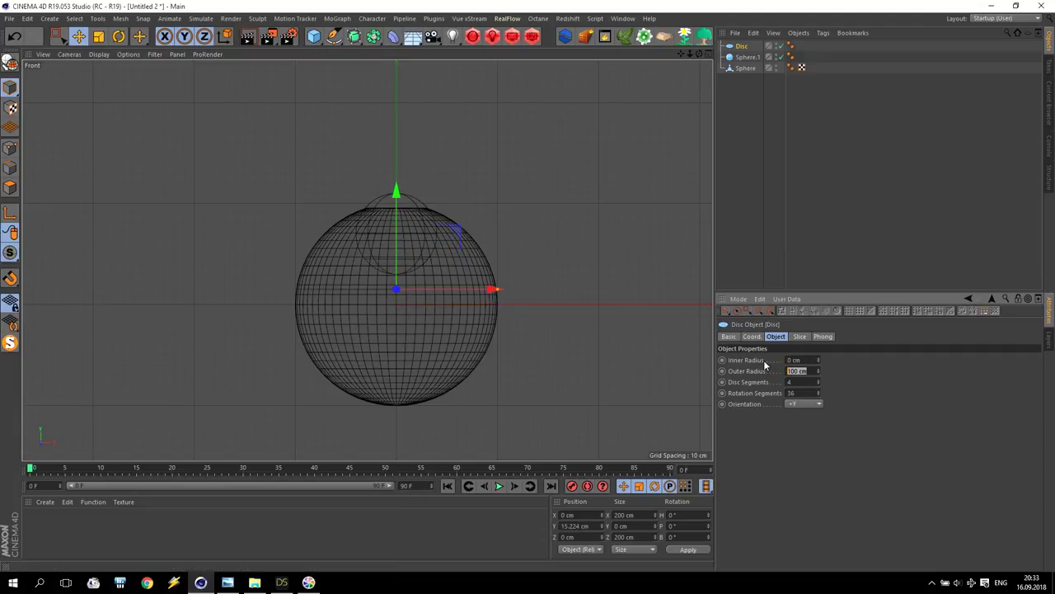
pyautogui.write('20')
pyautogui.press('Return')
# Step: Raise the disc along Y to about 87 cm, at the top of the eyeball
pyautogui.moveTo(397, 222); pyautogui.dragTo(397, 150)
pyautogui.scroll(5, 387, 225)
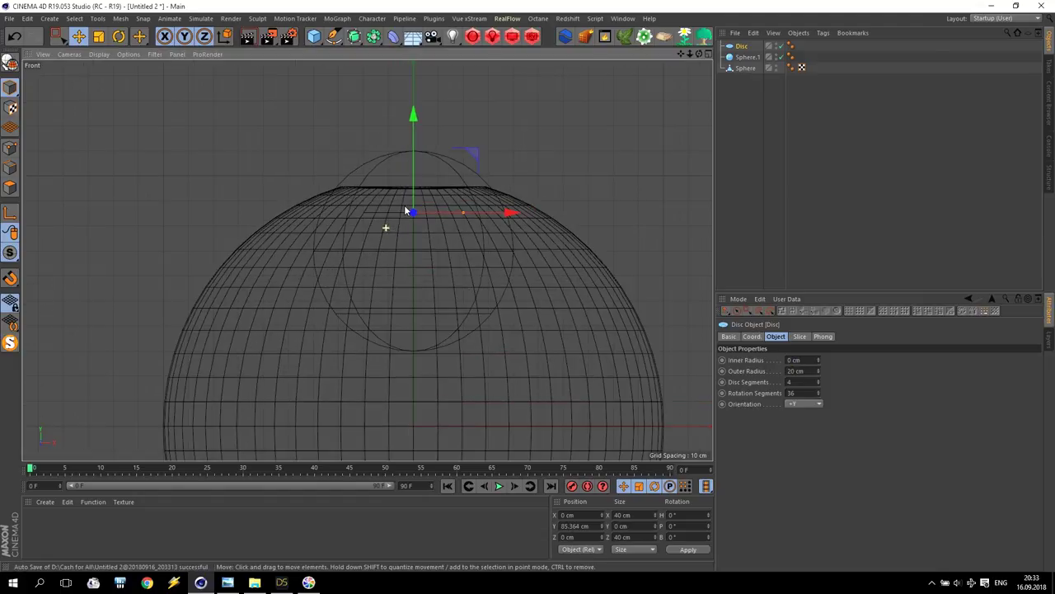
pyautogui.scroll(5, 406, 211)
pyautogui.moveTo(431, 190); pyautogui.dragTo(428, 146)
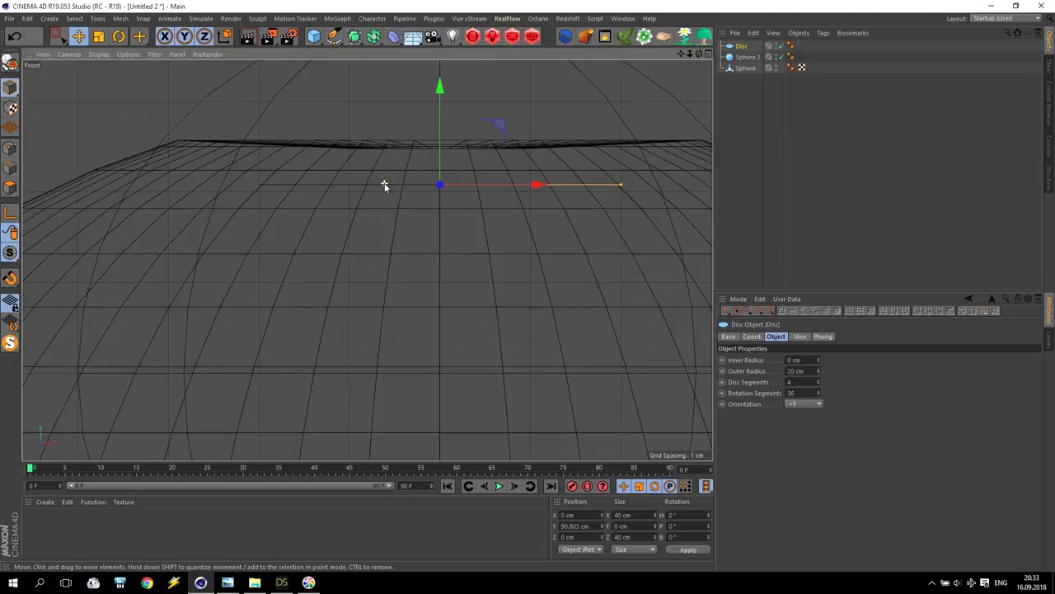
# Step: Temporarily hide Sphere.1 in the viewports, then make it visible again
pyautogui.middleClick(384, 182)
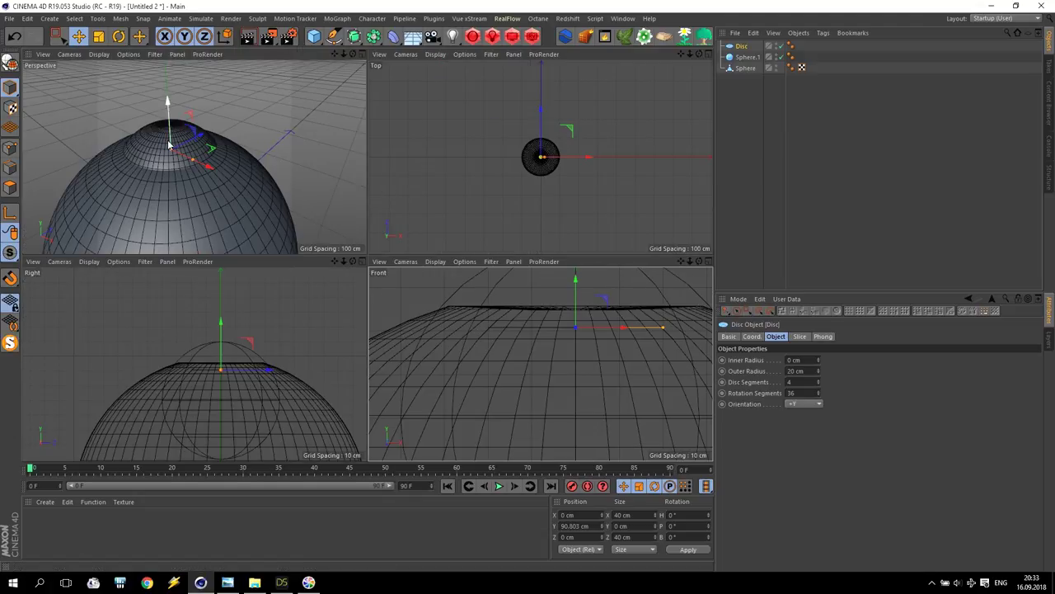
pyautogui.click(782, 58)
pyautogui.click(781, 59)
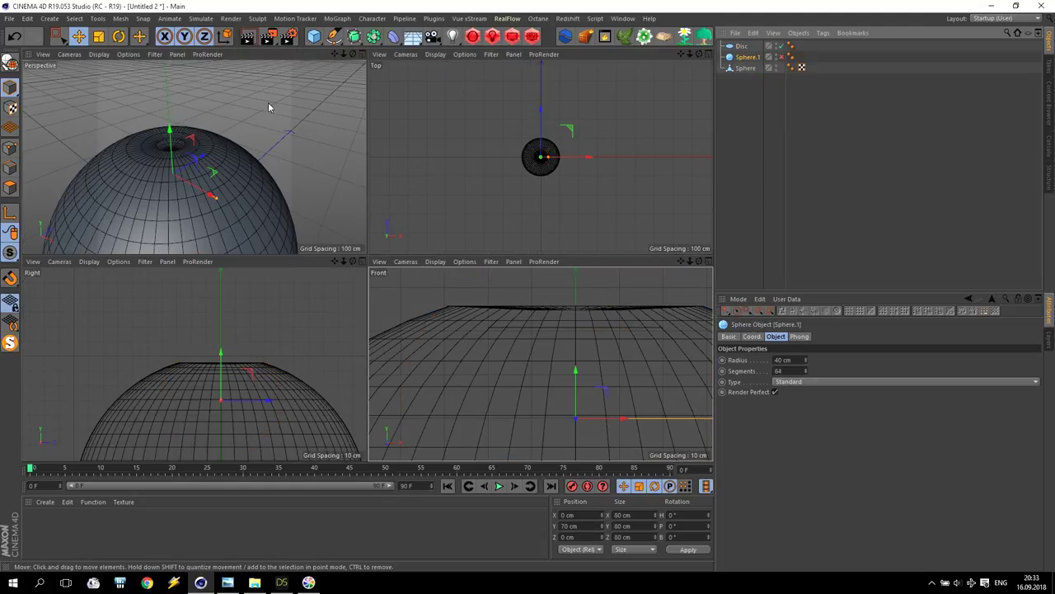
pyautogui.scroll(4, 165, 146)
pyautogui.scroll(-2, 201, 162)
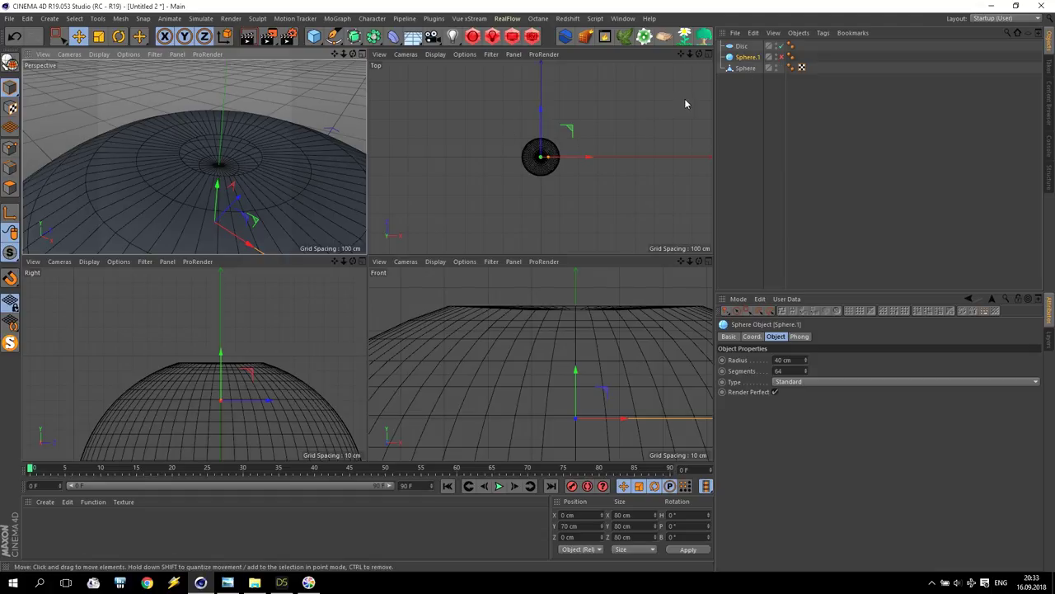
pyautogui.click(775, 55)
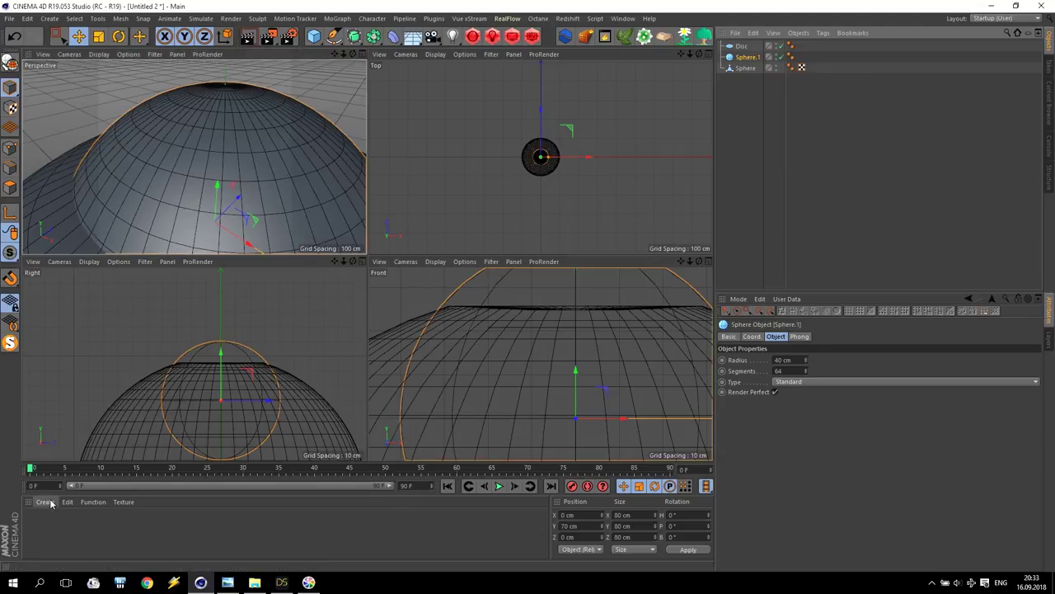
# Step: Maximise the Perspective view and orbit in close to the eyeball's top
pyautogui.middleClick(209, 144)
pyautogui.keyDown('alt'); pyautogui.moveTo(234, 162); pyautogui.dragTo(256, 194); pyautogui.keyUp('alt')
pyautogui.moveTo(690, 54)
pyautogui.mouseDown()
pyautogui.moveTo(690, 70)
pyautogui.moveTo(706, 52)
pyautogui.mouseUp()
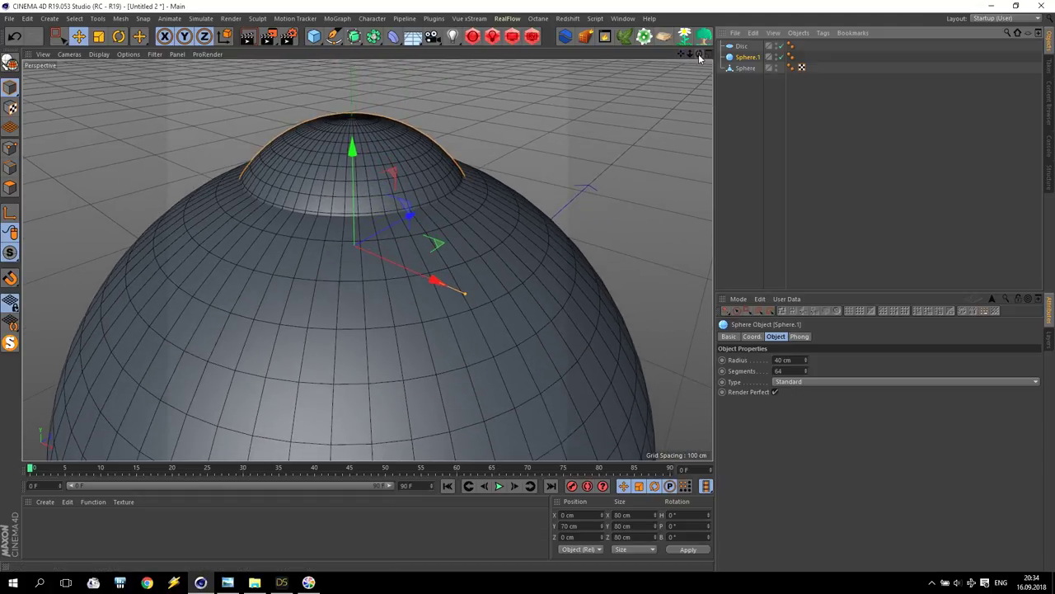
pyautogui.moveTo(698, 57); pyautogui.dragTo(368, 260)
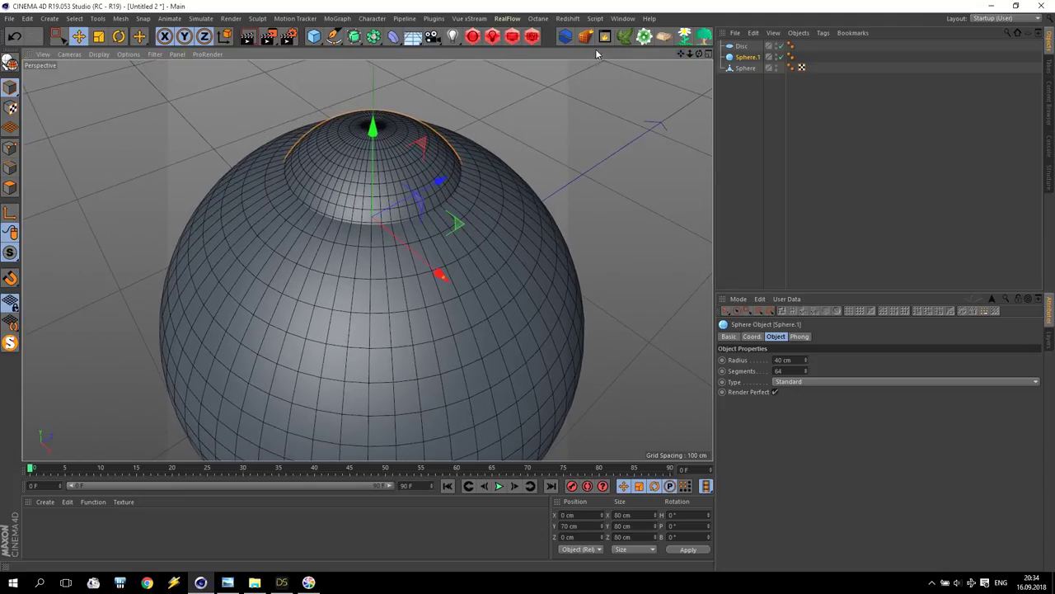
# Step: Add two cameras and name them Side and Top
pyautogui.click(431, 38)
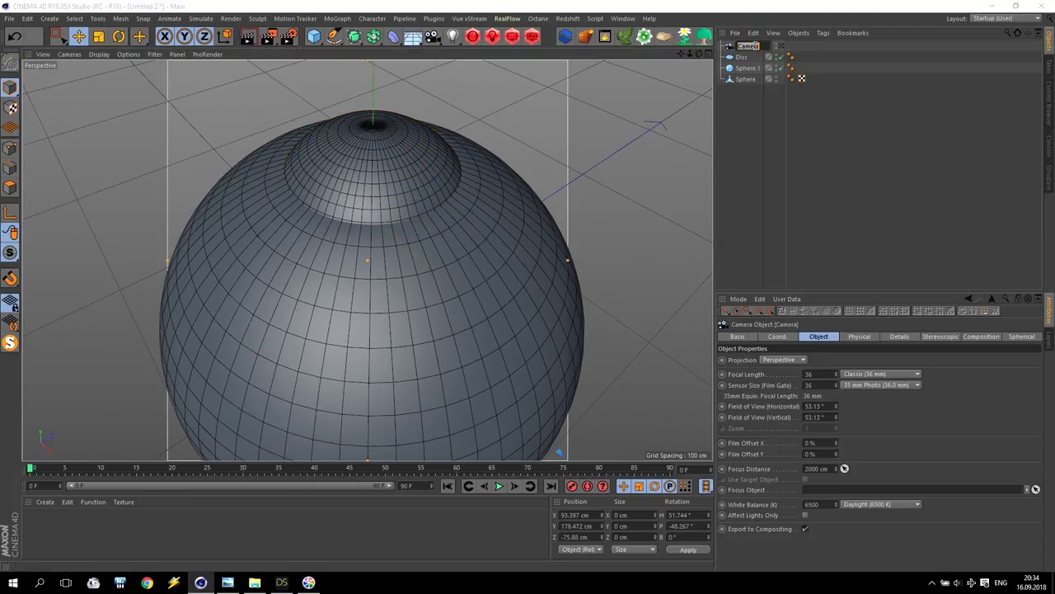
pyautogui.write('Side')
pyautogui.press('Return')
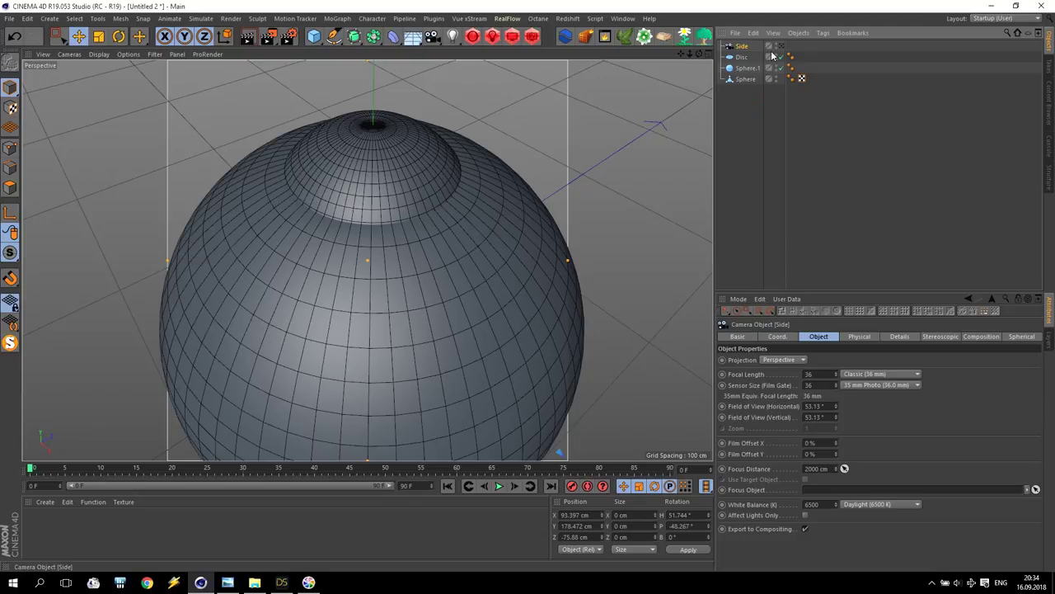
pyautogui.moveTo(699, 54); pyautogui.dragTo(604, 56)
pyautogui.click(432, 36)
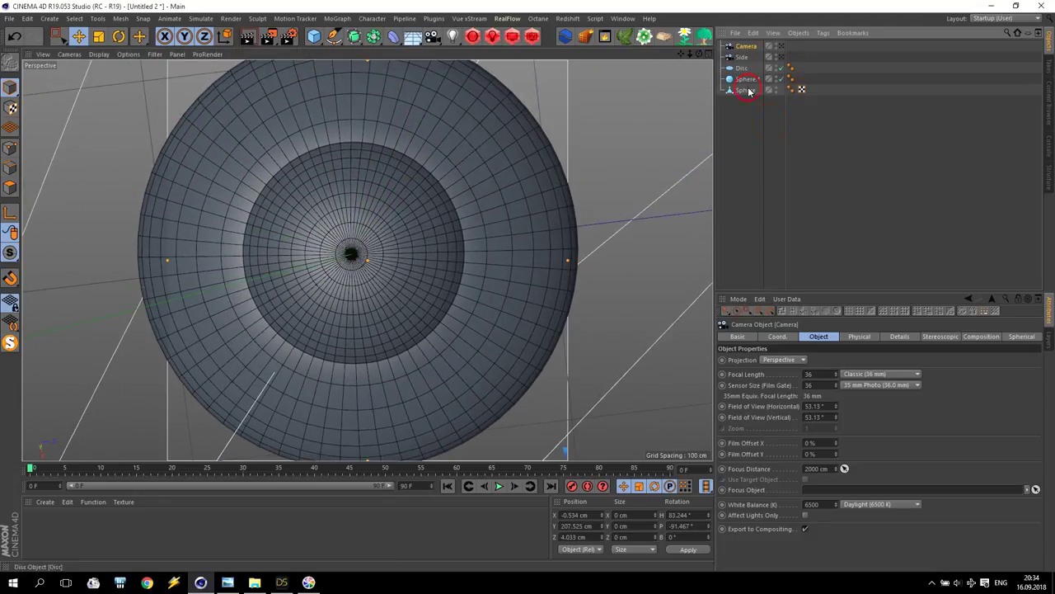
pyautogui.doubleClick(746, 46)
pyautogui.write('Top')
pyautogui.press('Return')
# Step: Centre the Top camera by setting its X and Z positions to 0 cm
pyautogui.click(775, 337)
pyautogui.doubleClick(753, 360)
pyautogui.write('0')
pyautogui.press('Return')
pyautogui.doubleClick(761, 382)
pyautogui.write('0')
pyautogui.press('Return')
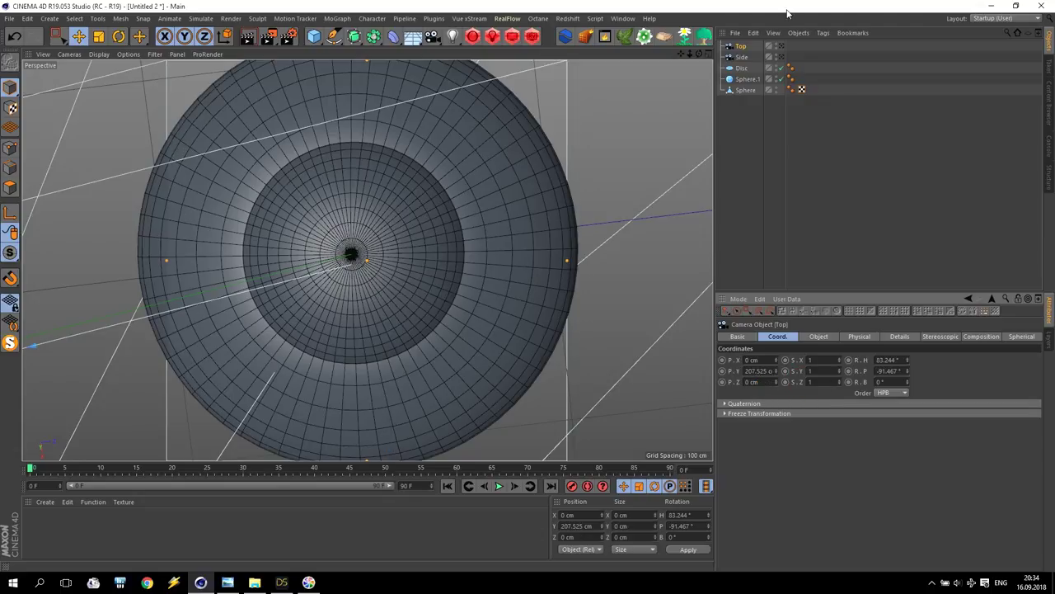
# Step: Rotate the Top camera to heading 0° and pitch -90°, then lower it toward the eye
pyautogui.doubleClick(889, 360)
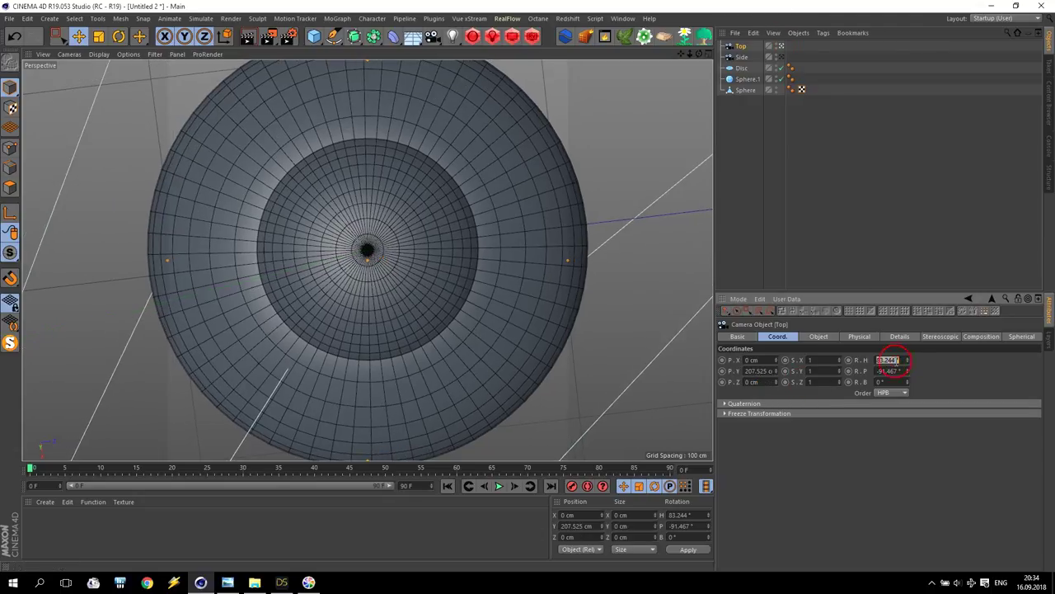
pyautogui.write('0')
pyautogui.press('Return')
pyautogui.doubleClick(880, 371)
pyautogui.write('-90')
pyautogui.press('Return')
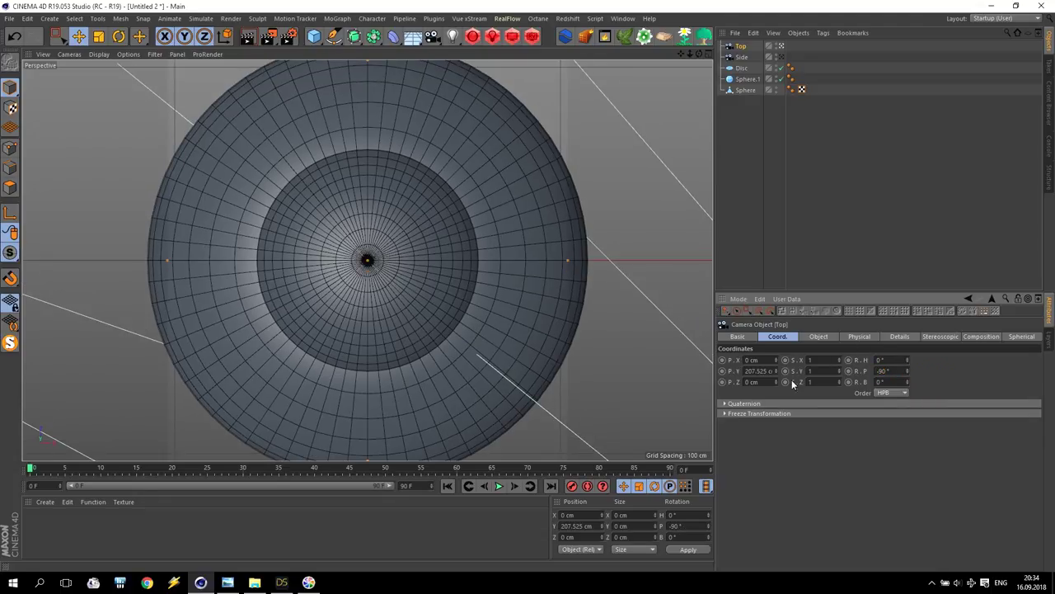
pyautogui.moveTo(775, 373); pyautogui.dragTo(776, 389)
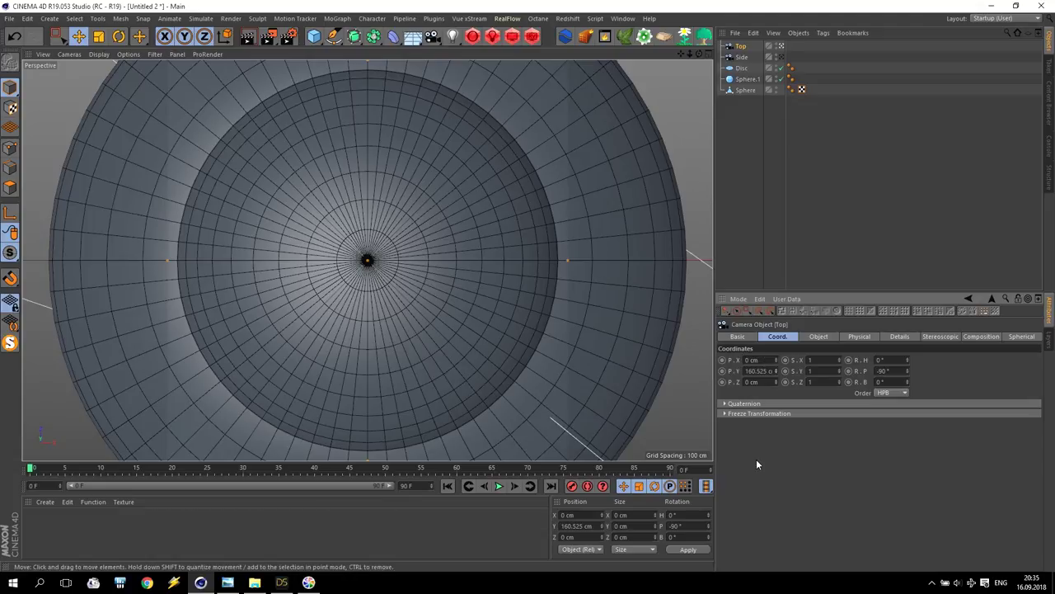
# Step: Check the views through the Top and Side cameras and hide their wireframes
pyautogui.click(780, 47)
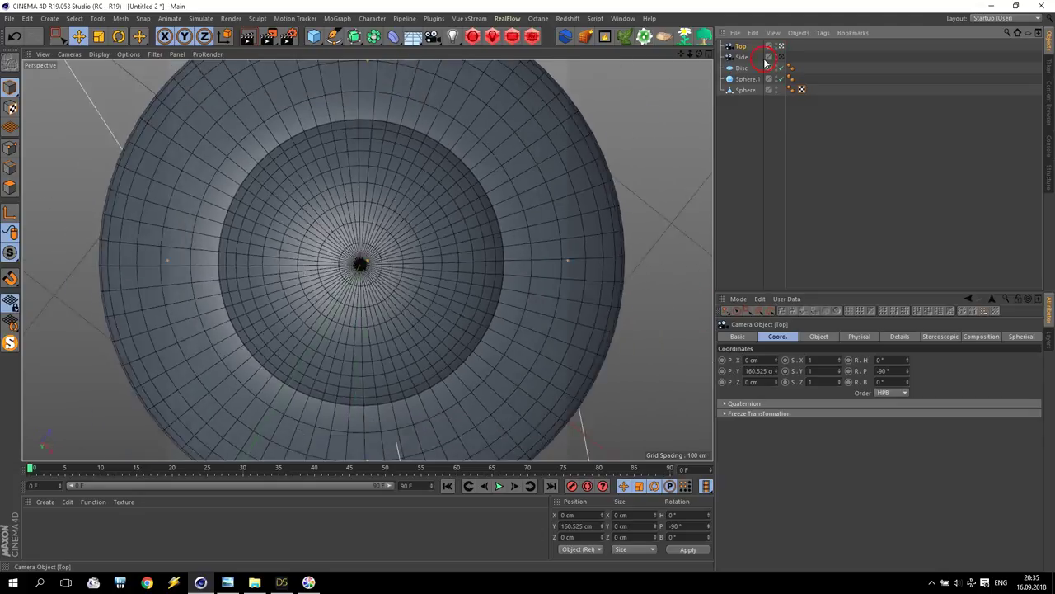
pyautogui.keyDown('alt'); pyautogui.moveTo(415, 261); pyautogui.dragTo(363, 247); pyautogui.keyUp('alt')
pyautogui.click(776, 45)
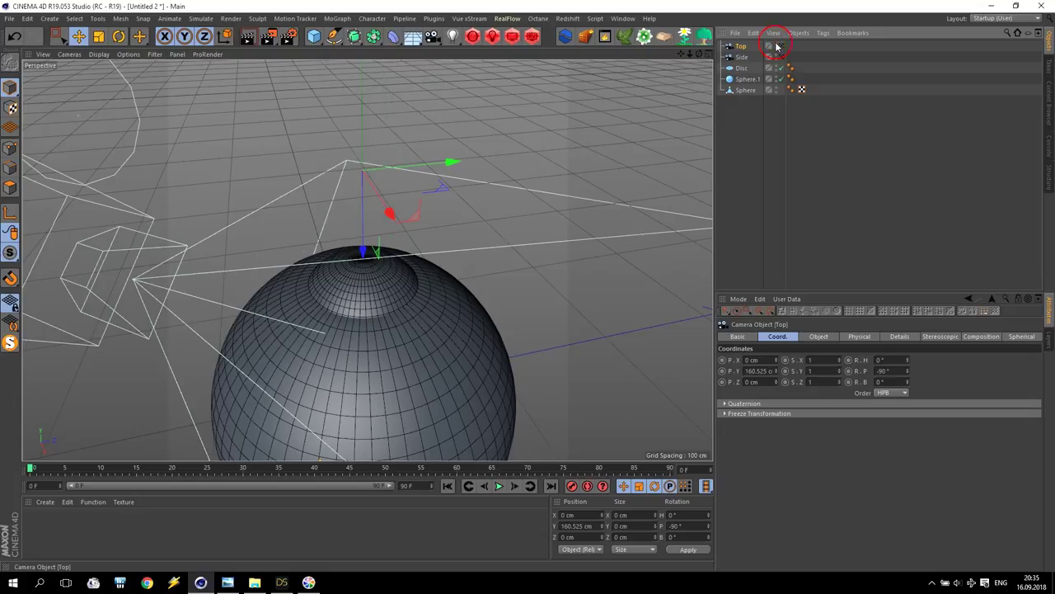
pyautogui.click(776, 56)
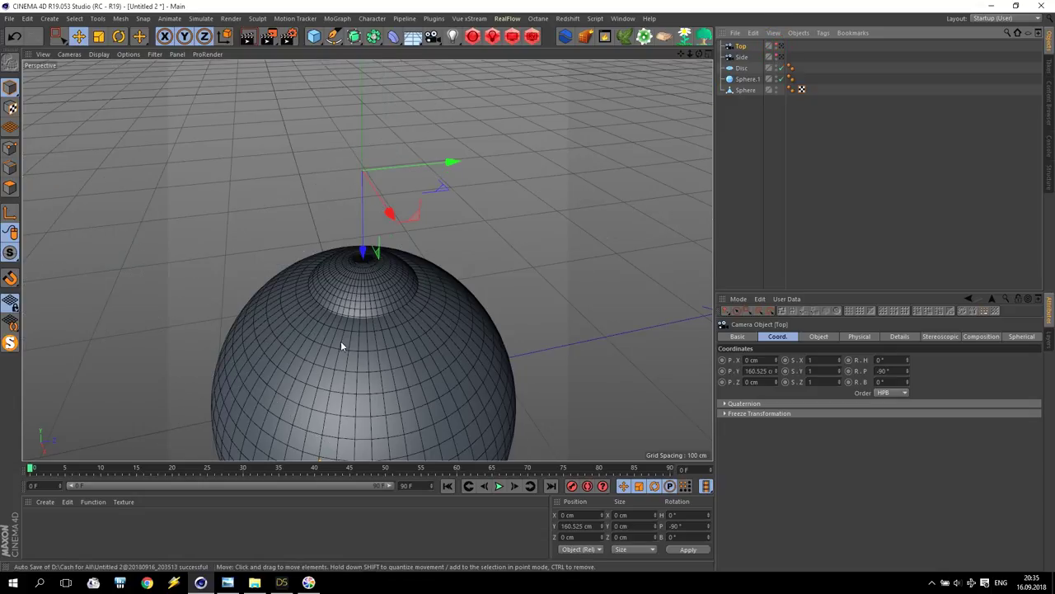
pyautogui.click(781, 46)
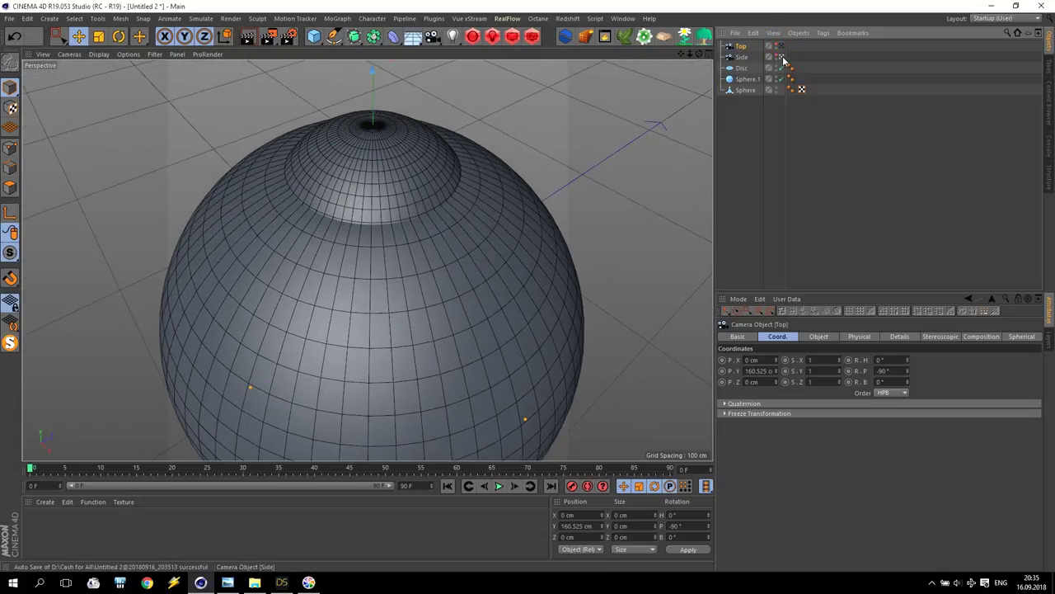
pyautogui.click(782, 57)
# Step: Add Protection tags to both the Side and Top cameras, then deselect them
pyautogui.rightClick(745, 57)
pyautogui.moveTo(791, 65)
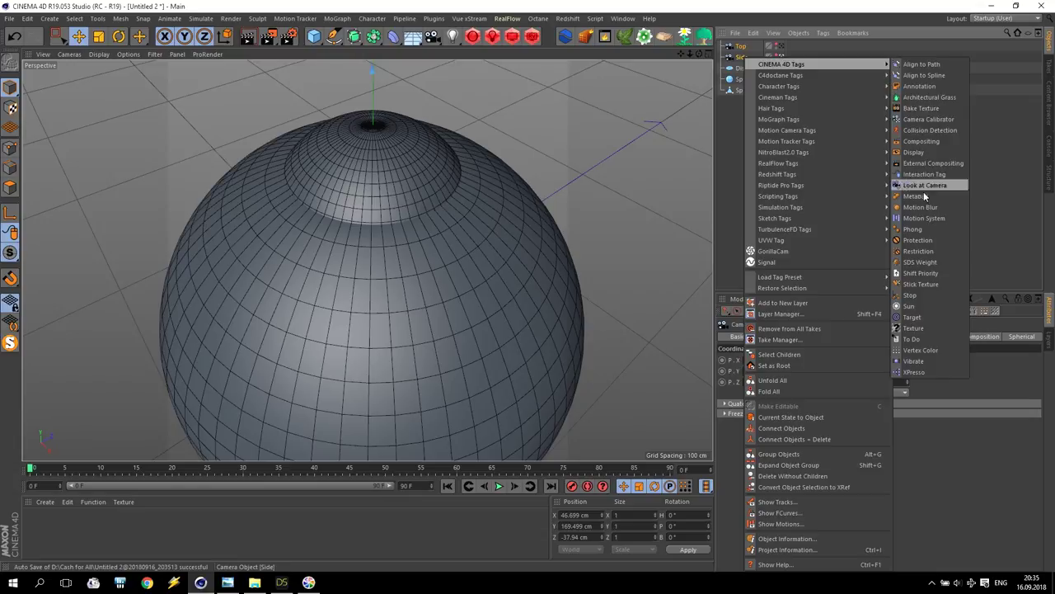
pyautogui.click(918, 240)
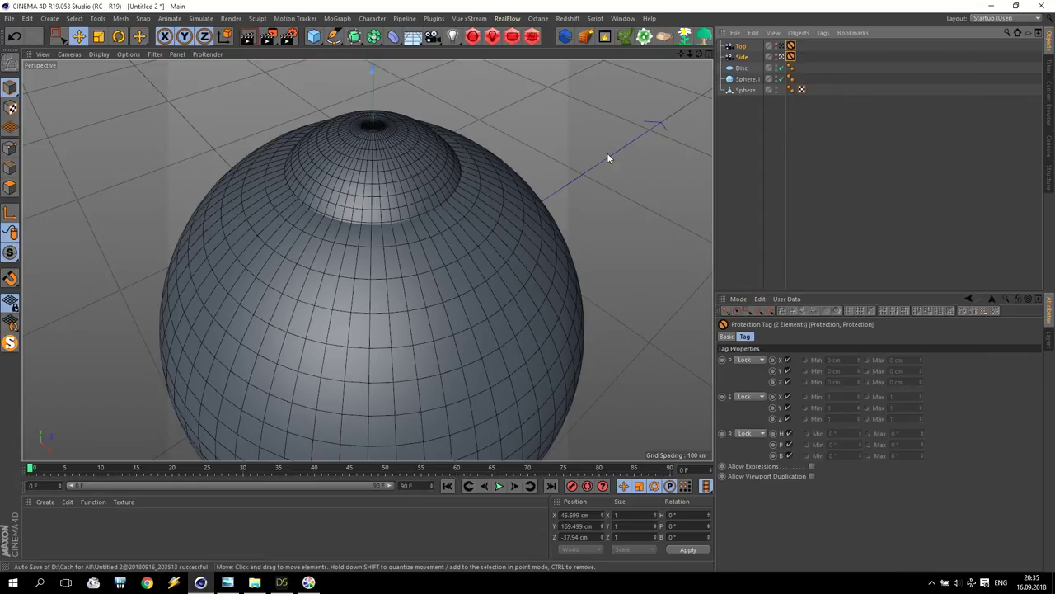
pyautogui.click(549, 155)
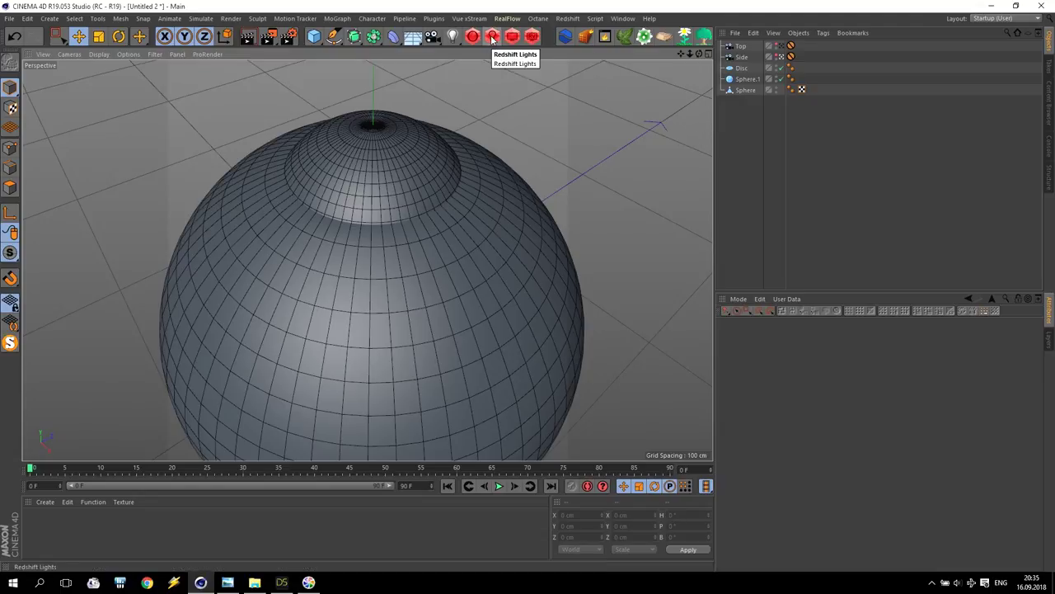
# Step: Add a Redshift Dome Light and browse for its dome map image
pyautogui.moveTo(492, 39); pyautogui.dragTo(557, 82)
pyautogui.click(813, 337)
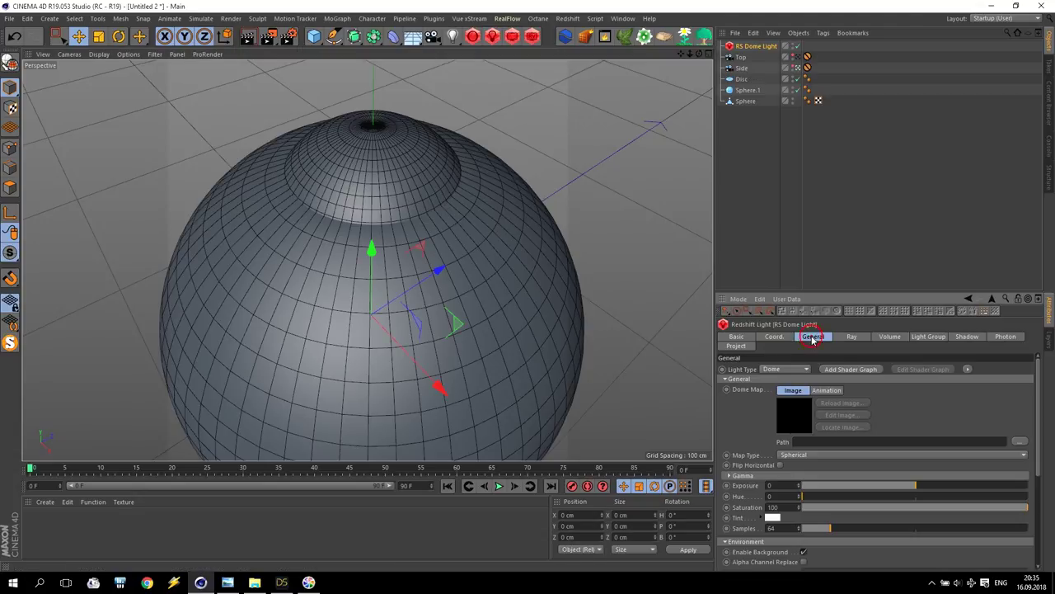
pyautogui.click(1019, 442)
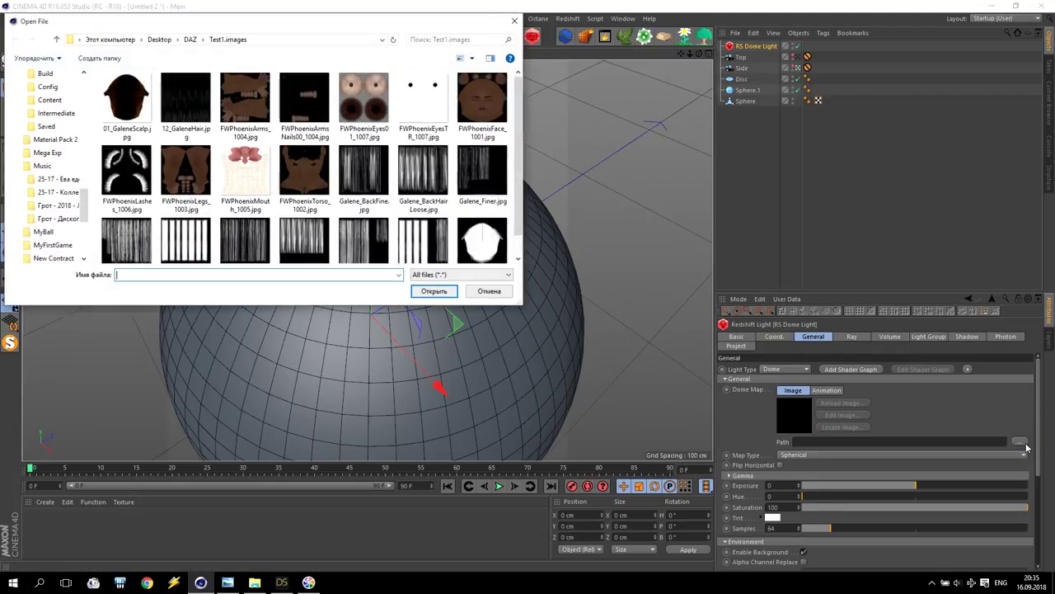
# Step: Load 12_vosselaar_house_living.hdr from D:\Texture\Aversis HDRi Complete Pack\Interior 1 as the dome map
pyautogui.scroll(10, 54, 123)
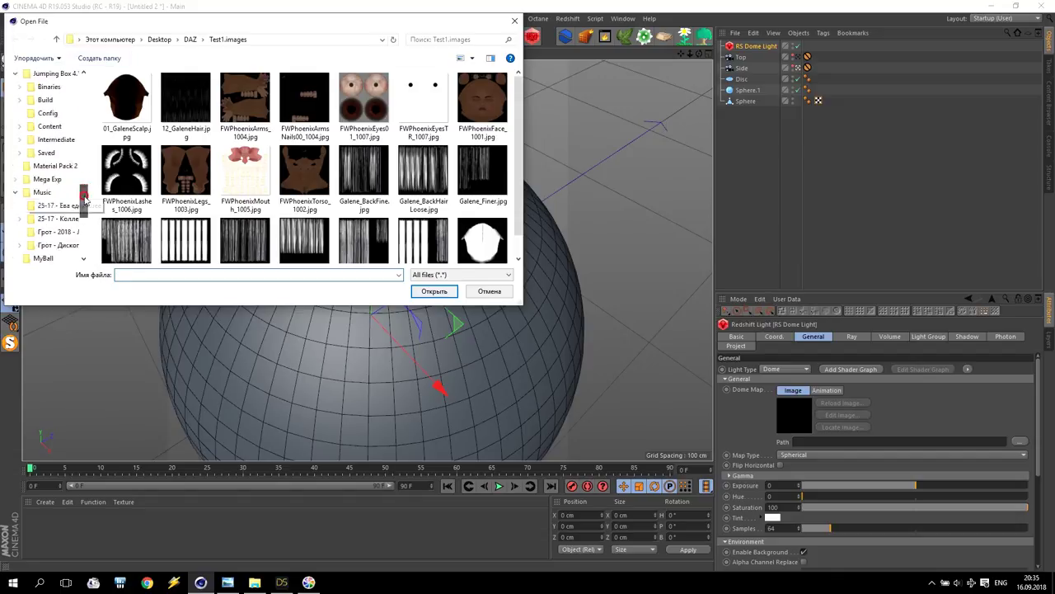
pyautogui.click(54, 124)
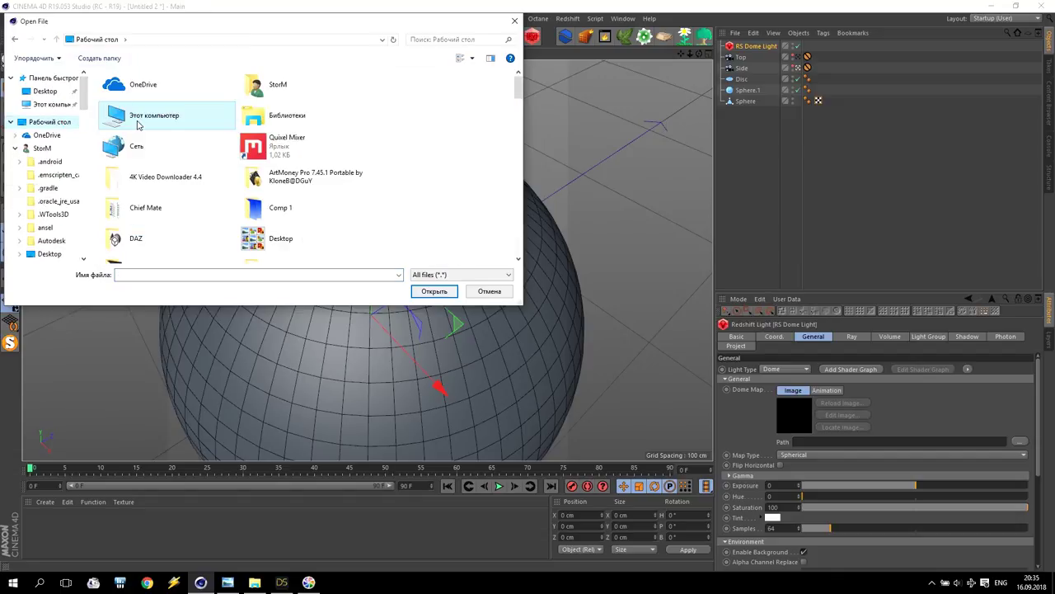
pyautogui.doubleClick(136, 120)
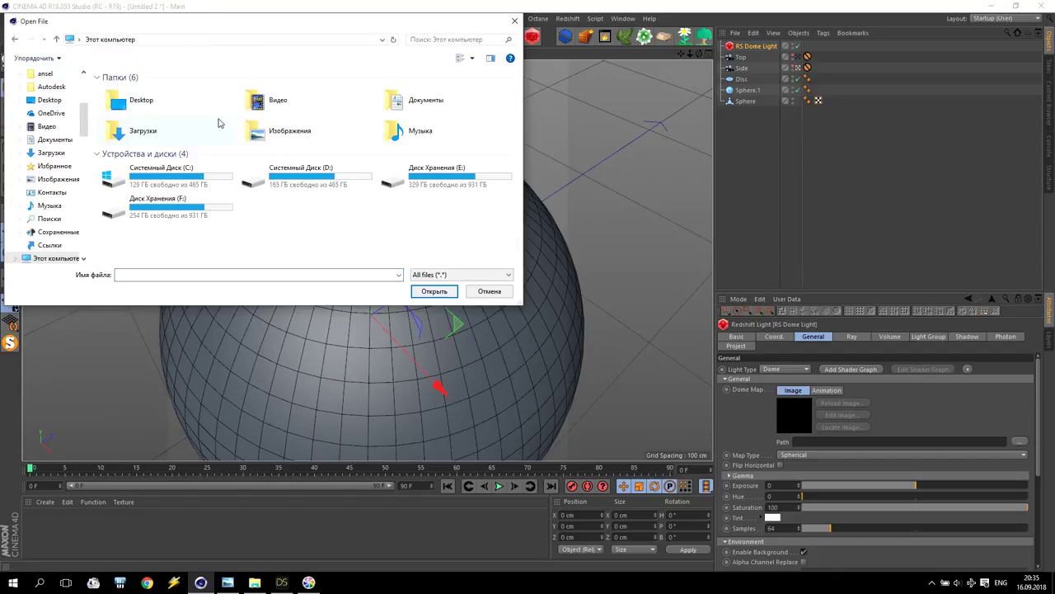
pyautogui.doubleClick(268, 185)
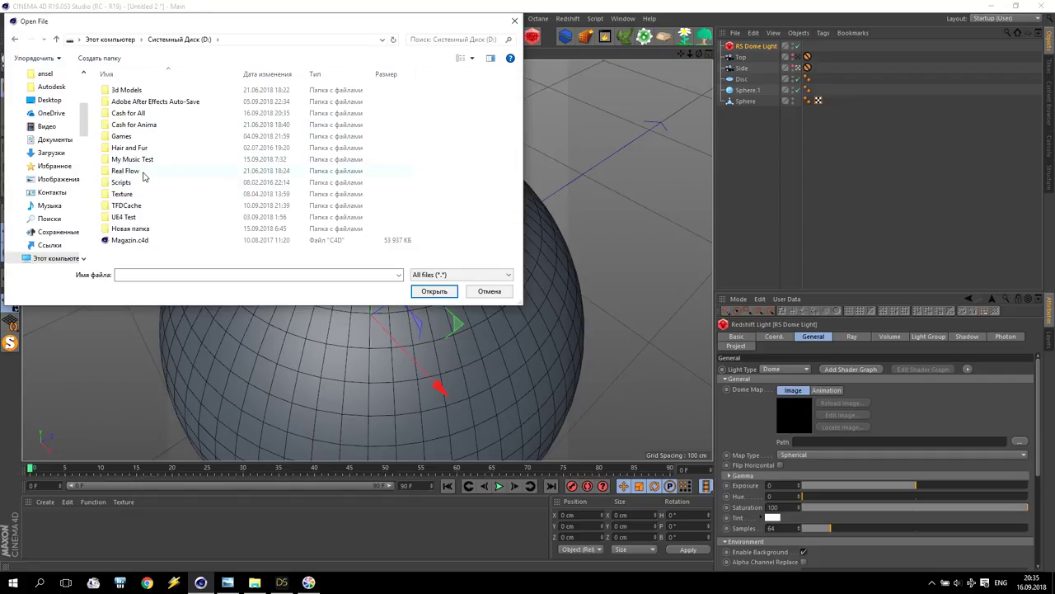
pyautogui.doubleClick(122, 194)
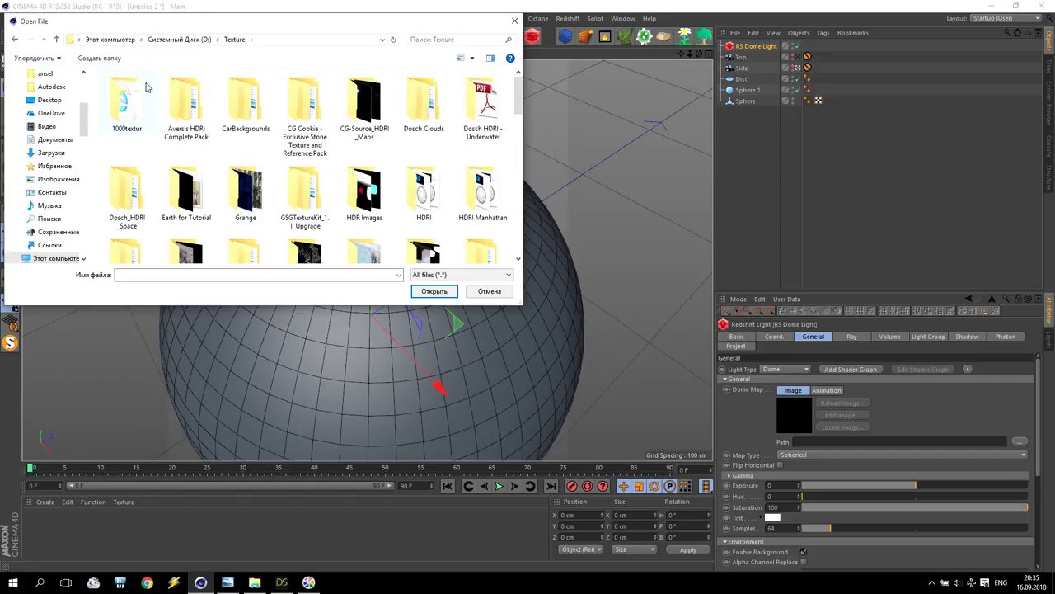
pyautogui.doubleClick(186, 112)
pyautogui.doubleClick(134, 137)
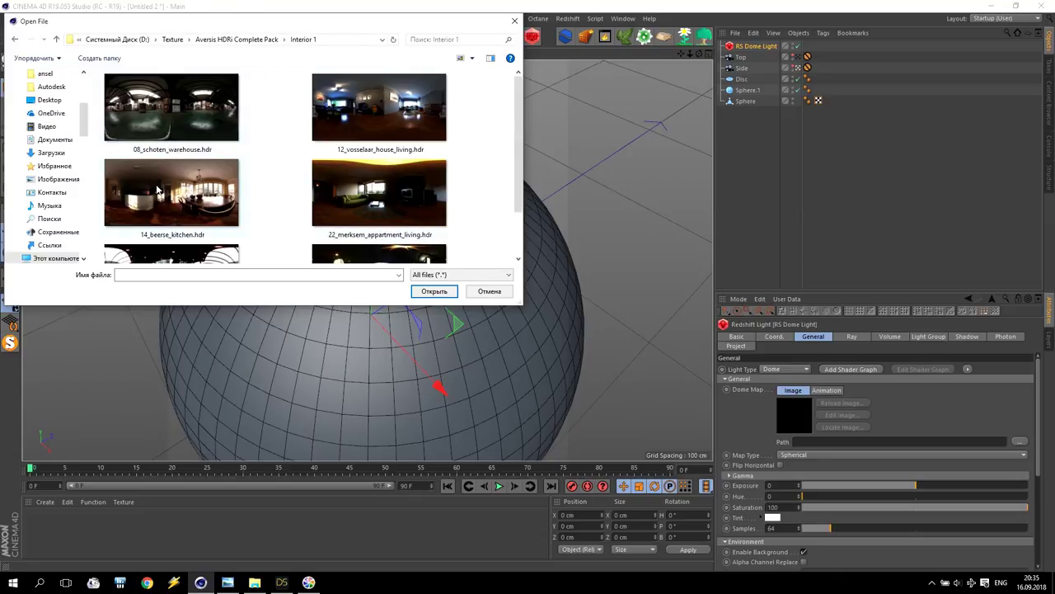
pyautogui.click(351, 122)
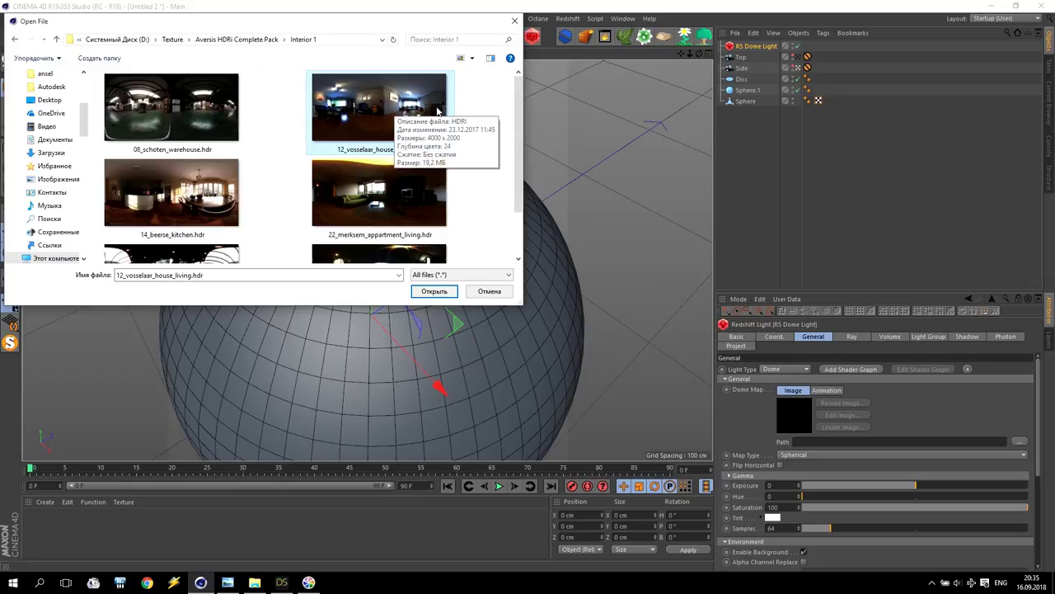
pyautogui.doubleClick(384, 99)
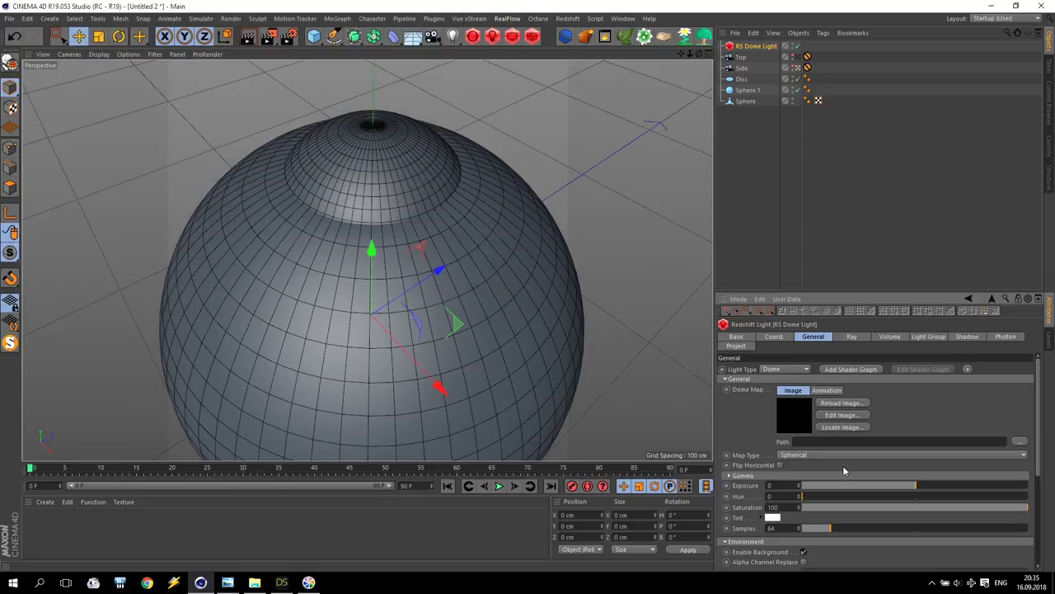
# Step: Open the Redshift RenderView and resize it into a compact window at the viewport's top-left
pyautogui.click(532, 37)
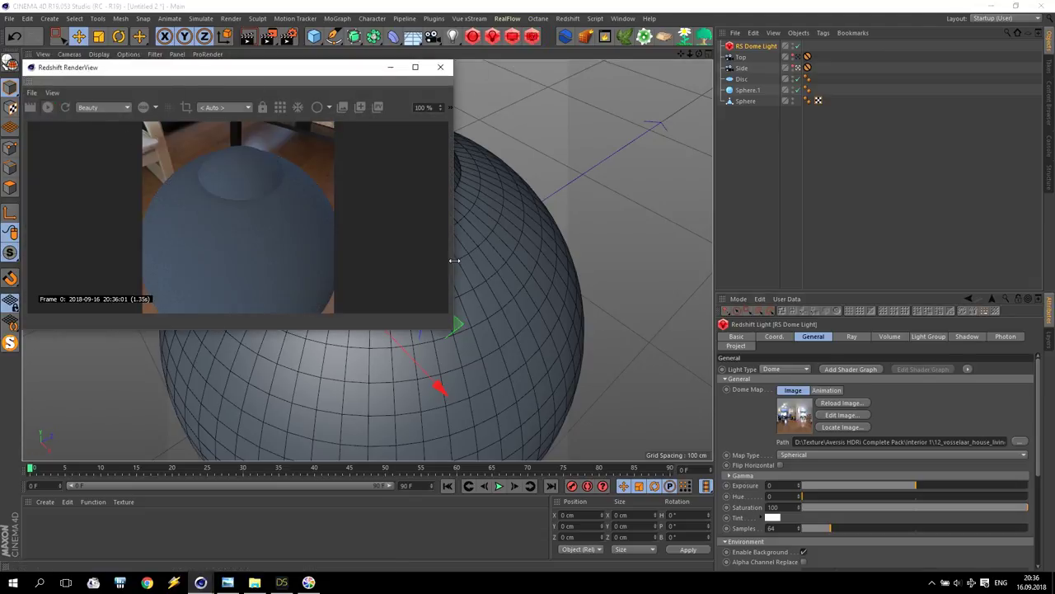
pyautogui.moveTo(455, 260); pyautogui.dragTo(231, 262)
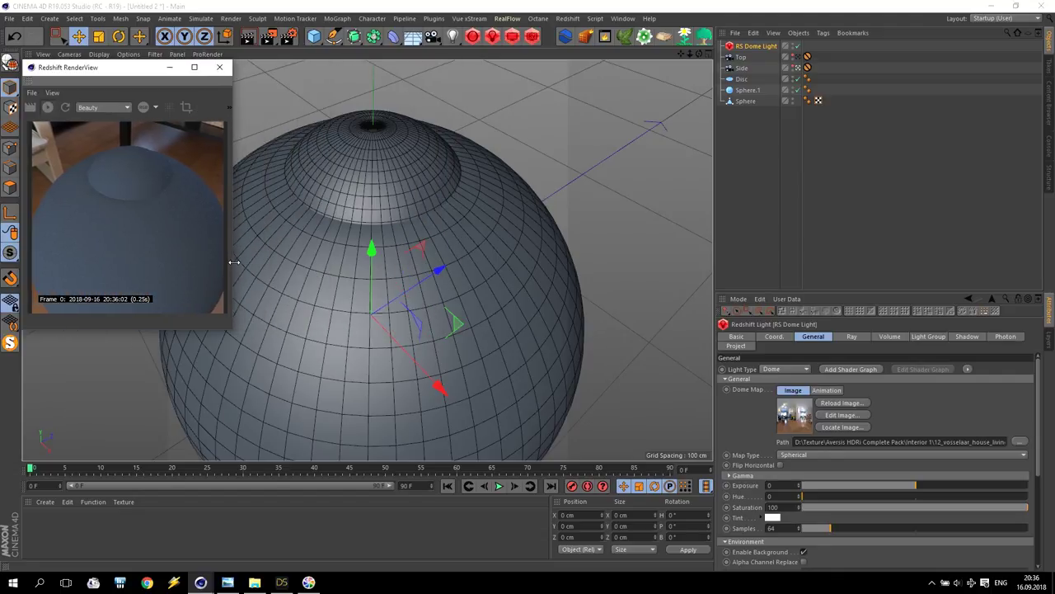
pyautogui.moveTo(94, 67)
pyautogui.mouseDown()
pyautogui.moveTo(80, 31)
pyautogui.moveTo(93, 61)
pyautogui.mouseUp()
pyautogui.moveTo(227, 319); pyautogui.dragTo(288, 379)
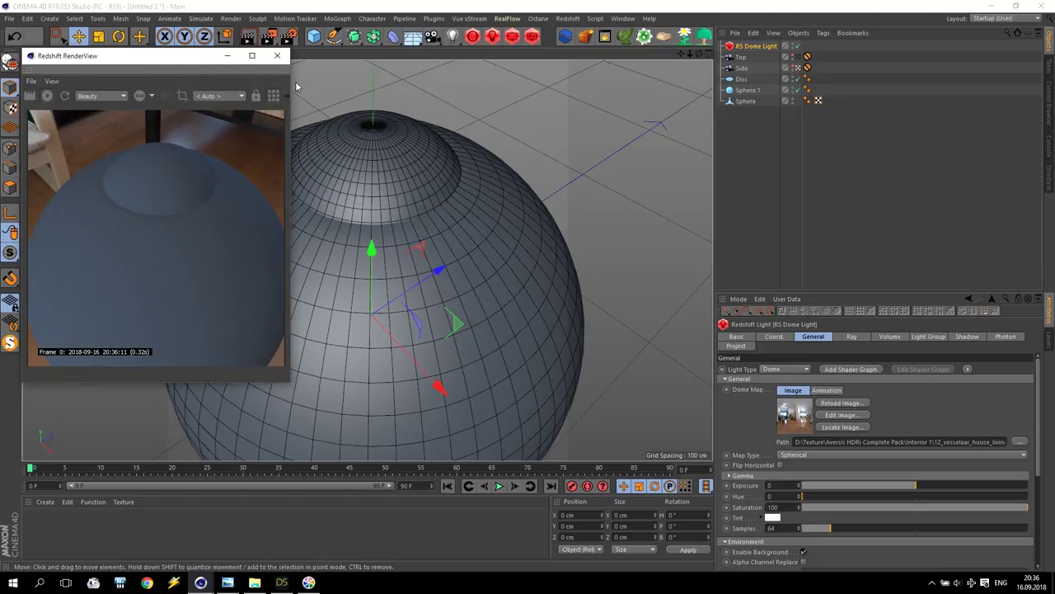
pyautogui.click(21, 20)
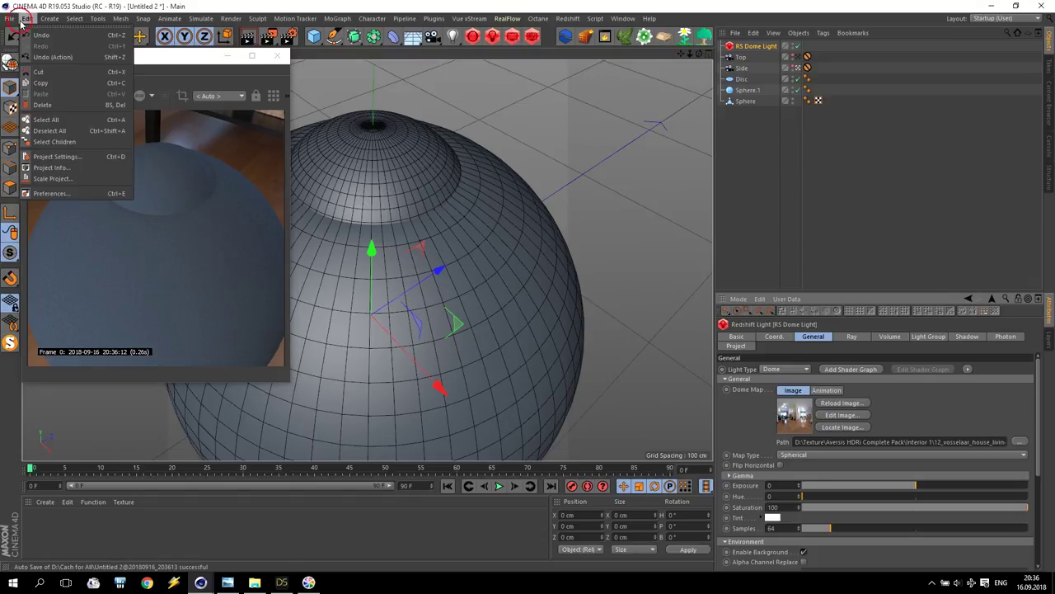
pyautogui.click(66, 196)
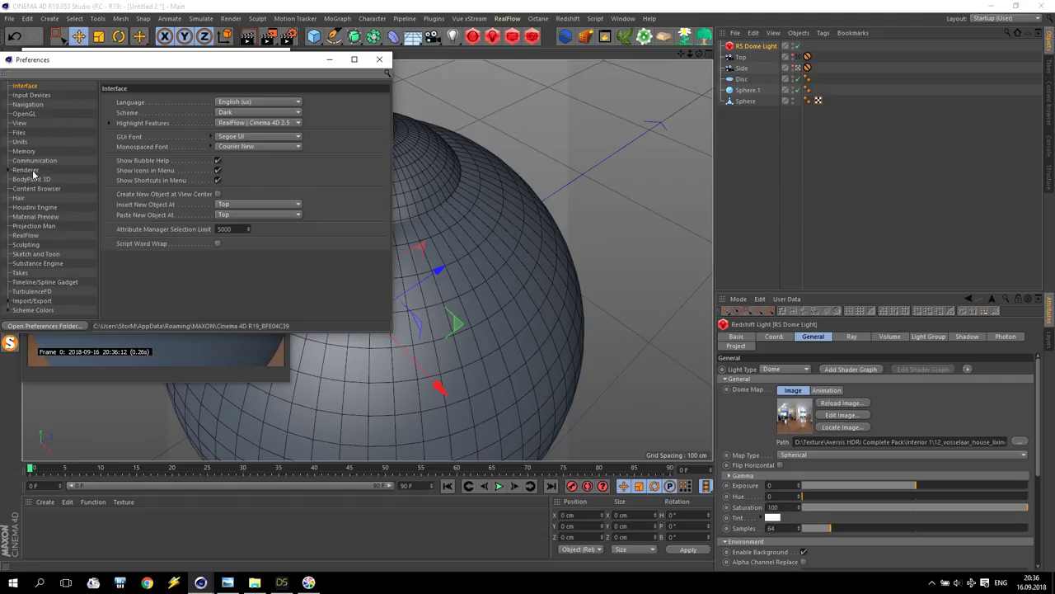
pyautogui.click(25, 170)
pyautogui.click(9, 171)
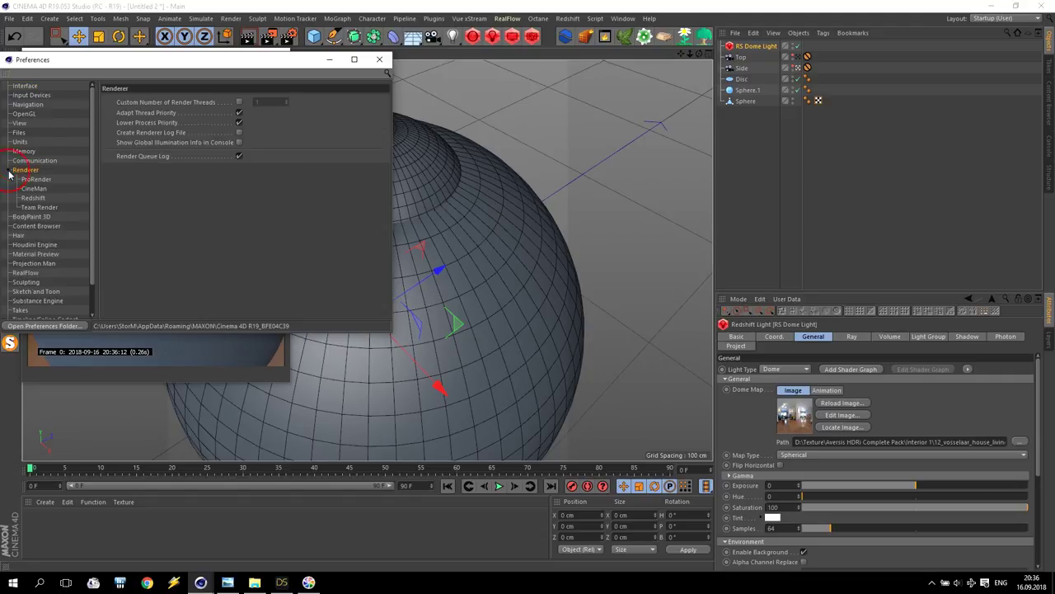
pyautogui.click(33, 199)
pyautogui.doubleClick(180, 112)
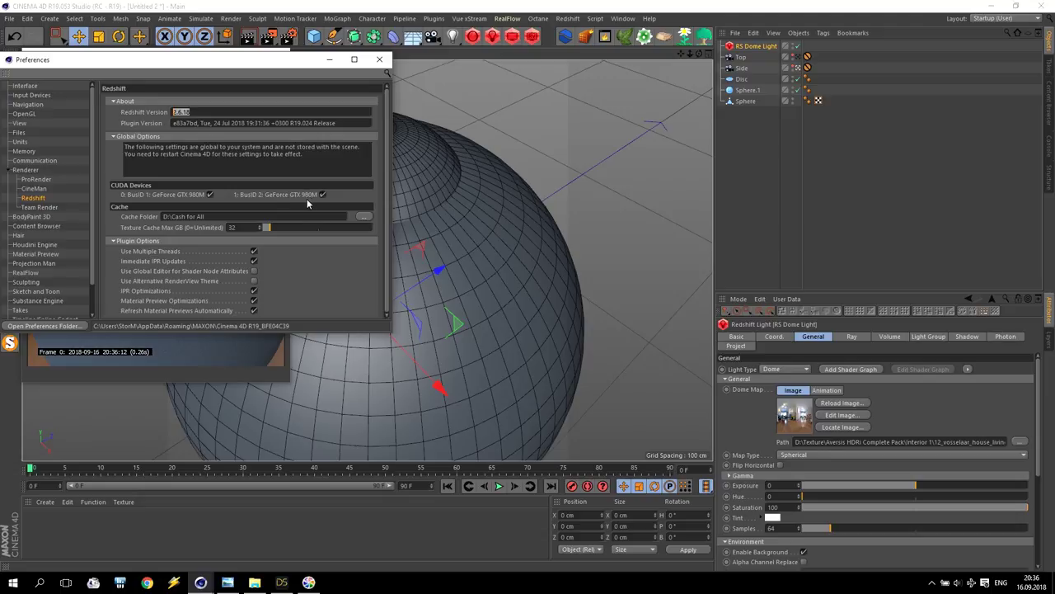
pyautogui.click(379, 59)
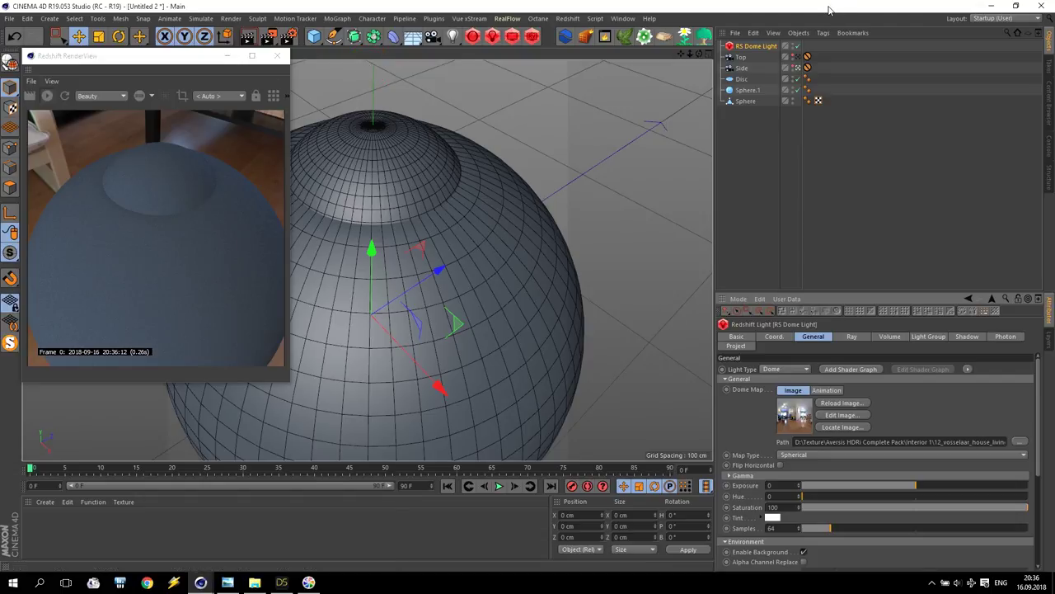
# Step: Group Disc, Sphere.1 and Sphere with Alt+G into a null named 'Eye', then close RenderView
pyautogui.click(742, 79)
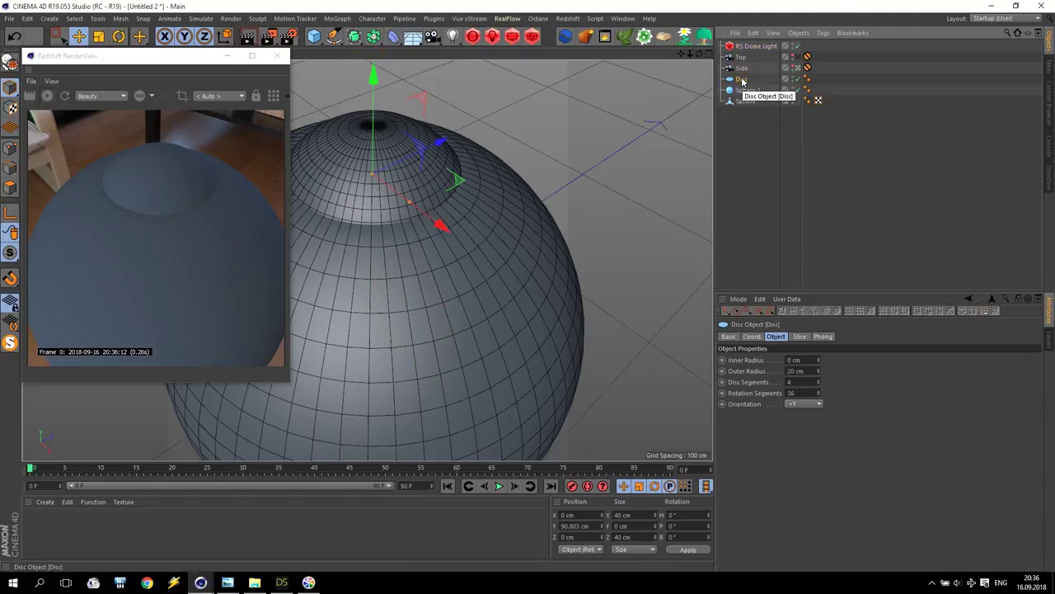
pyautogui.keyDown('shift'); pyautogui.click(745, 101); pyautogui.keyUp('shift')
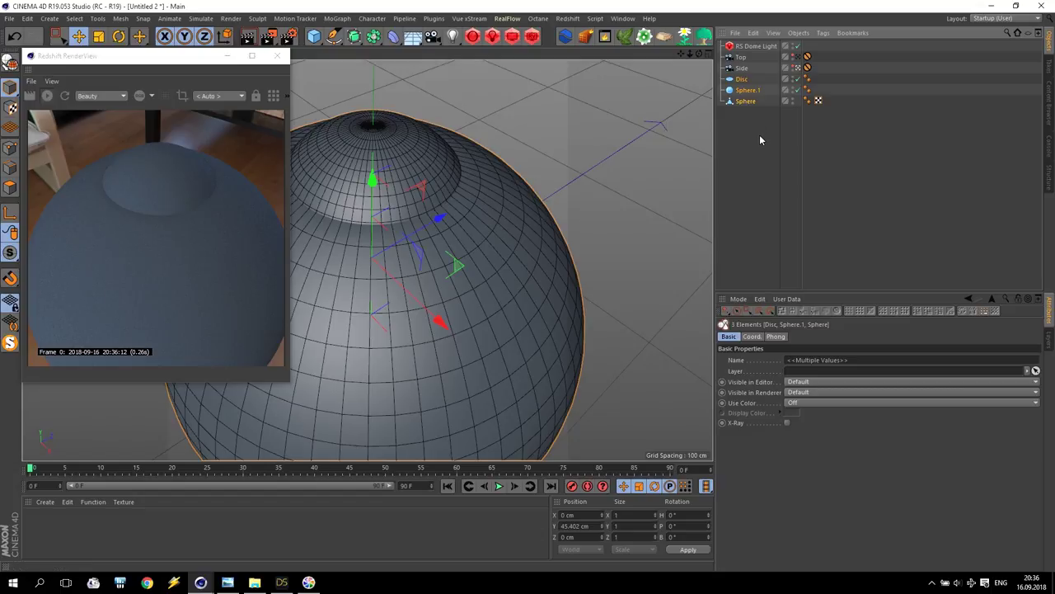
pyautogui.hotkey('alt', 'g')
pyautogui.click(745, 79)
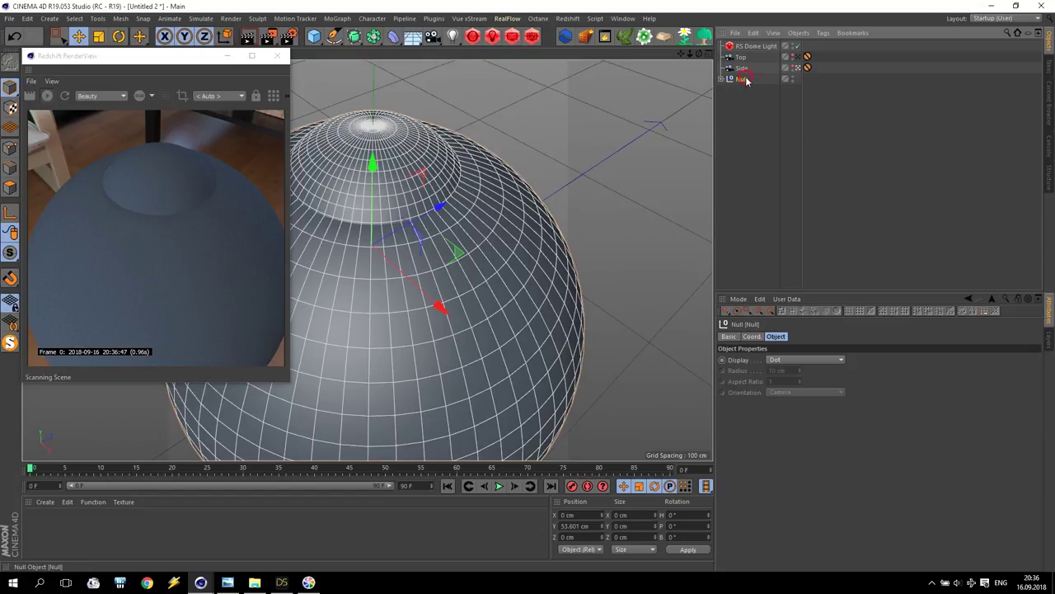
pyautogui.write('Eye')
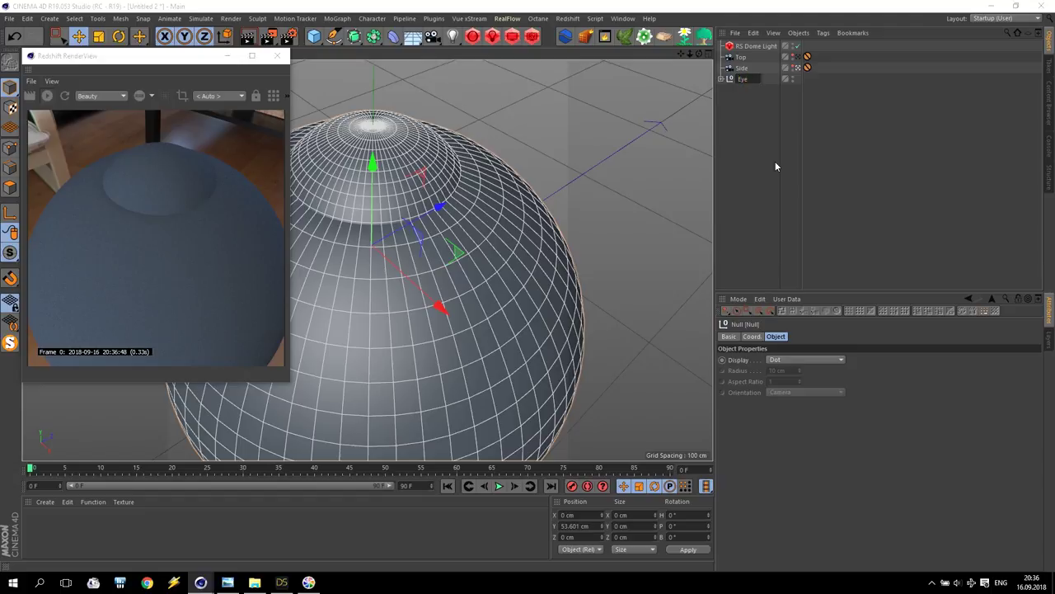
pyautogui.click(742, 148)
pyautogui.click(721, 78)
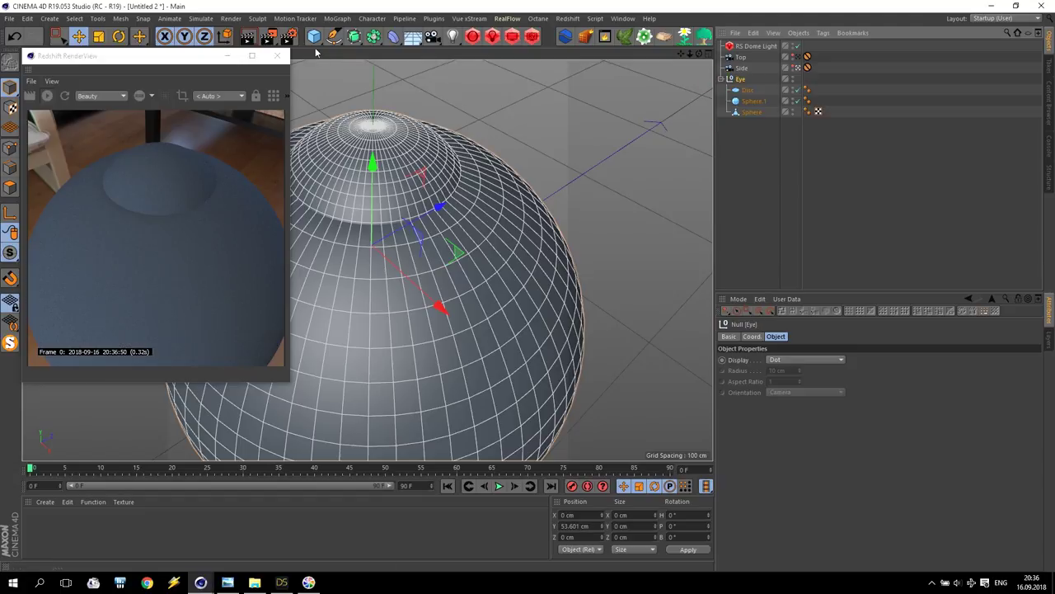
pyautogui.click(278, 56)
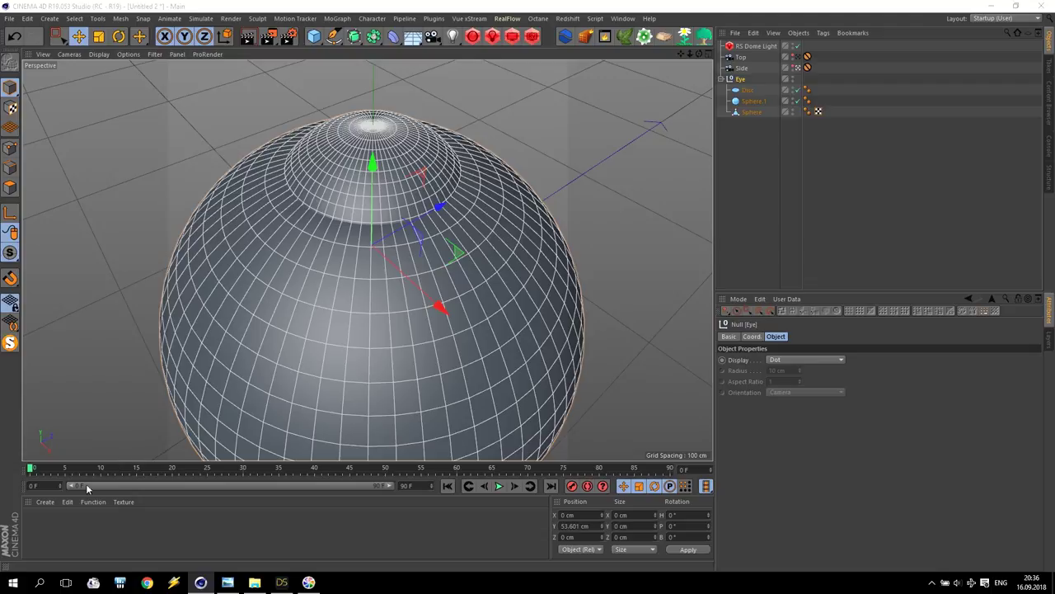
# Step: Create a new Redshift material and set its reflection and diffuse weights to 0
pyautogui.click(40, 504)
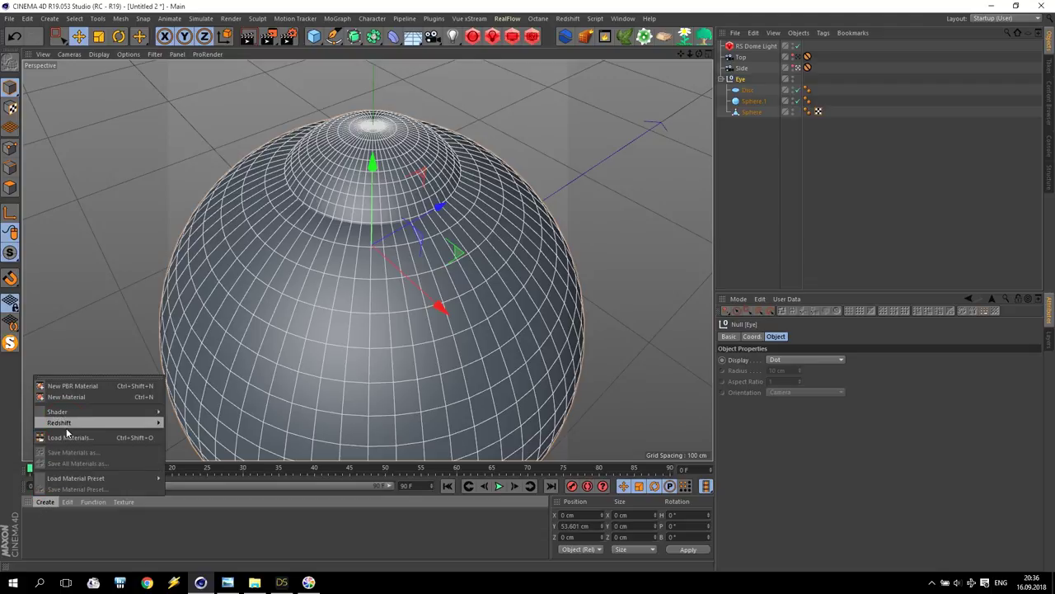
pyautogui.moveTo(146, 430)
pyautogui.moveTo(180, 423)
pyautogui.click(223, 424)
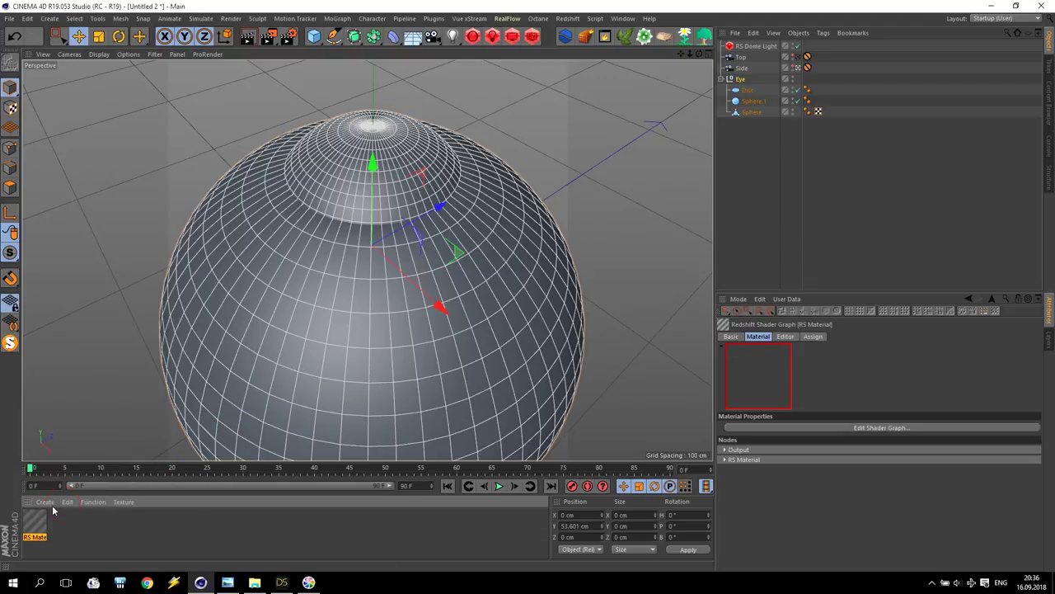
pyautogui.doubleClick(33, 522)
pyautogui.click(330, 110)
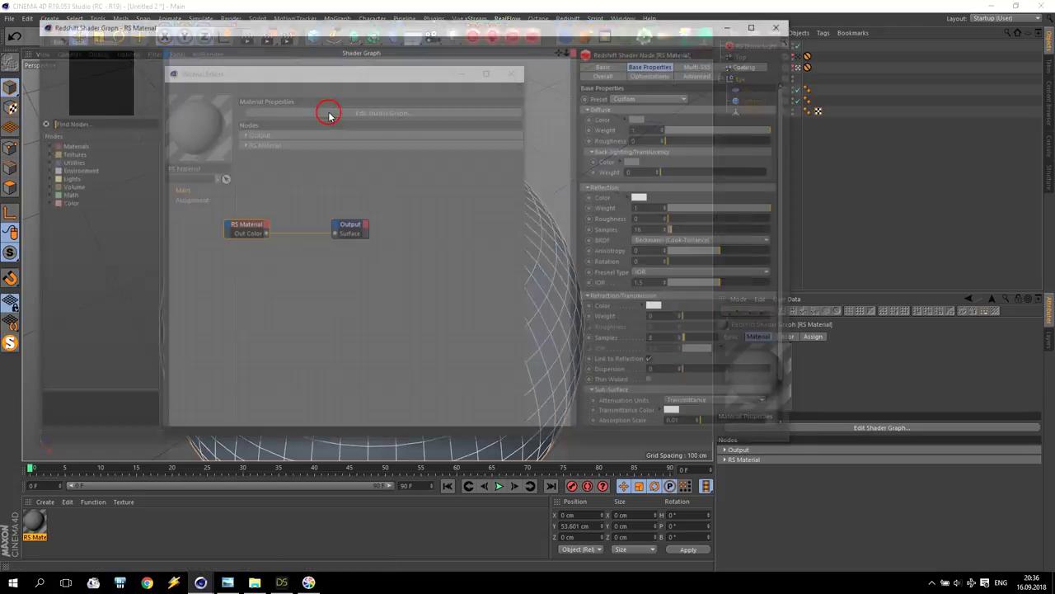
pyautogui.moveTo(748, 213); pyautogui.dragTo(607, 213)
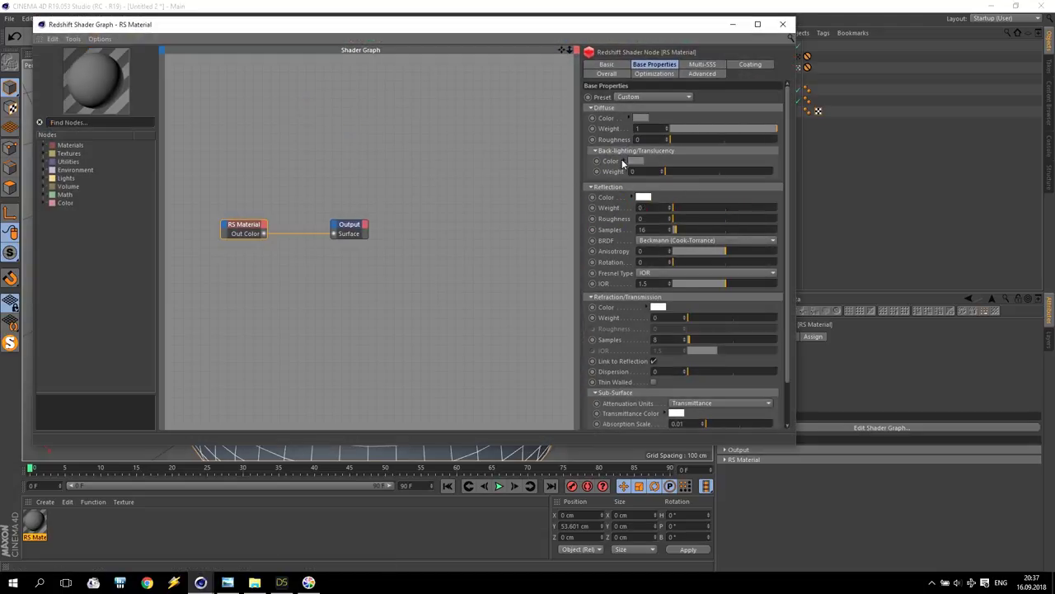
pyautogui.moveTo(697, 131); pyautogui.dragTo(561, 128)
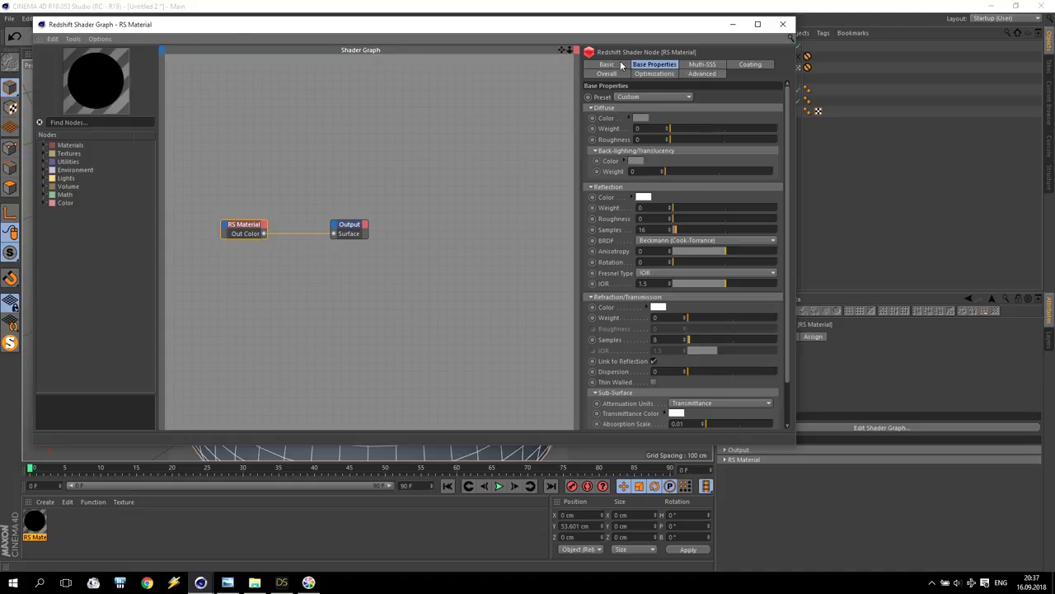
# Step: Apply the black RS Material to the Disc and close the material editor
pyautogui.click(782, 24)
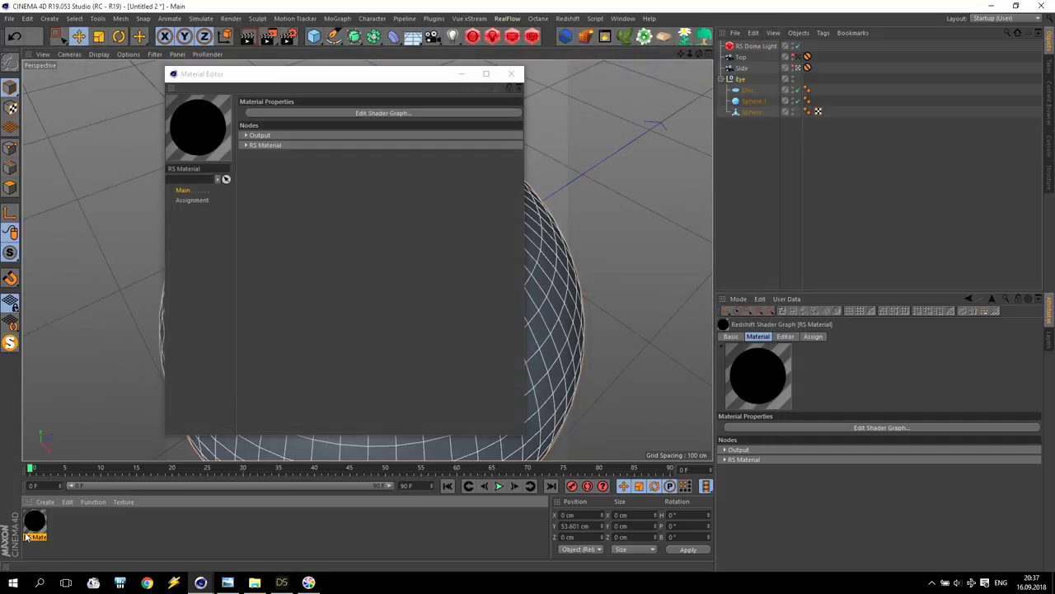
pyautogui.moveTo(35, 527); pyautogui.dragTo(752, 92)
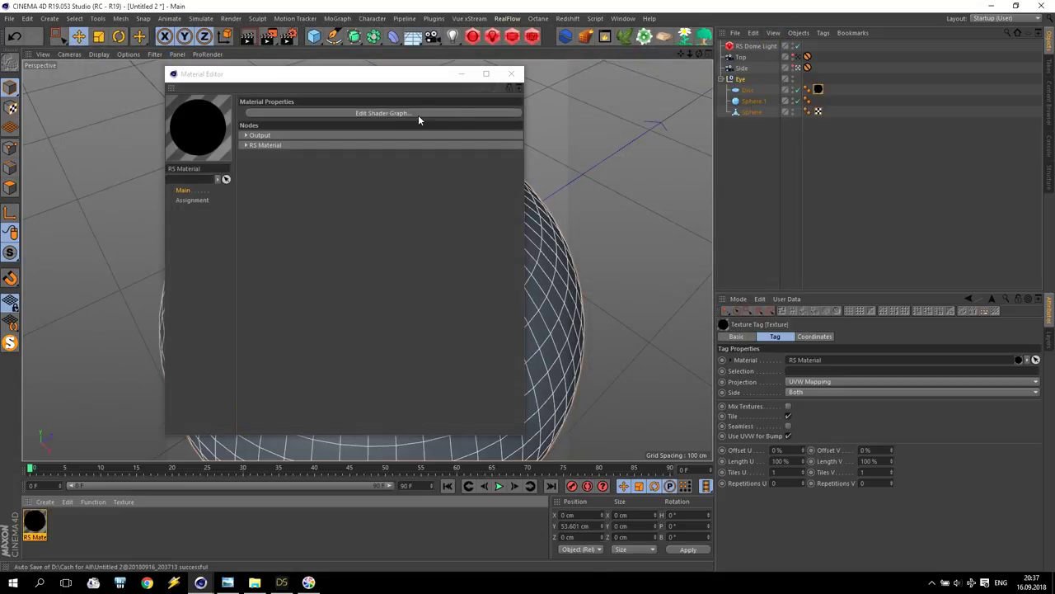
pyautogui.click(512, 73)
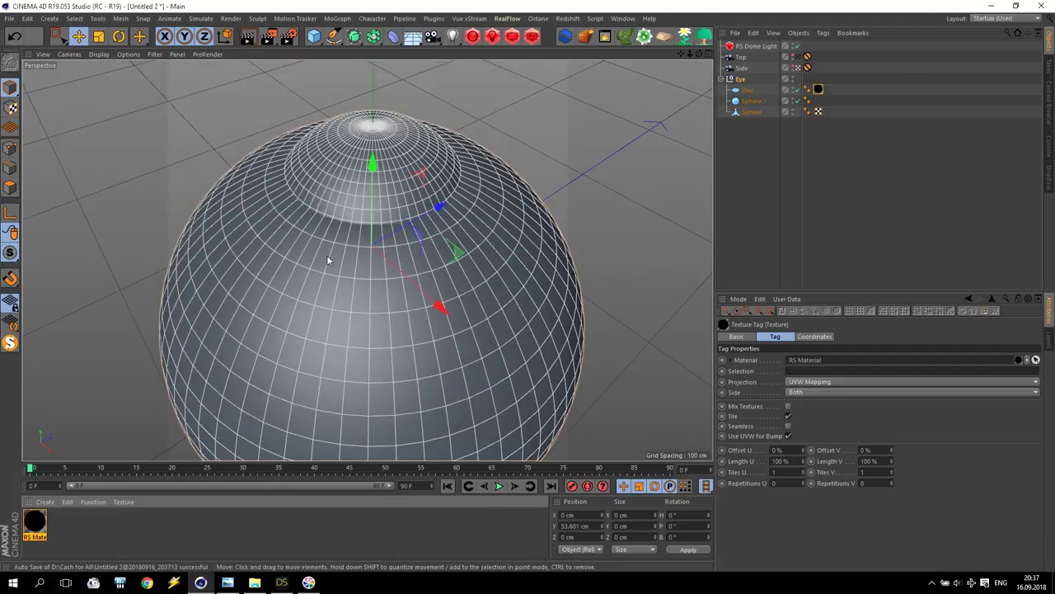
pyautogui.click(45, 501)
# Step: Create RS Material.1 with diffuse weight 0 and refraction weight 1
pyautogui.moveTo(70, 423)
pyautogui.moveTo(190, 429)
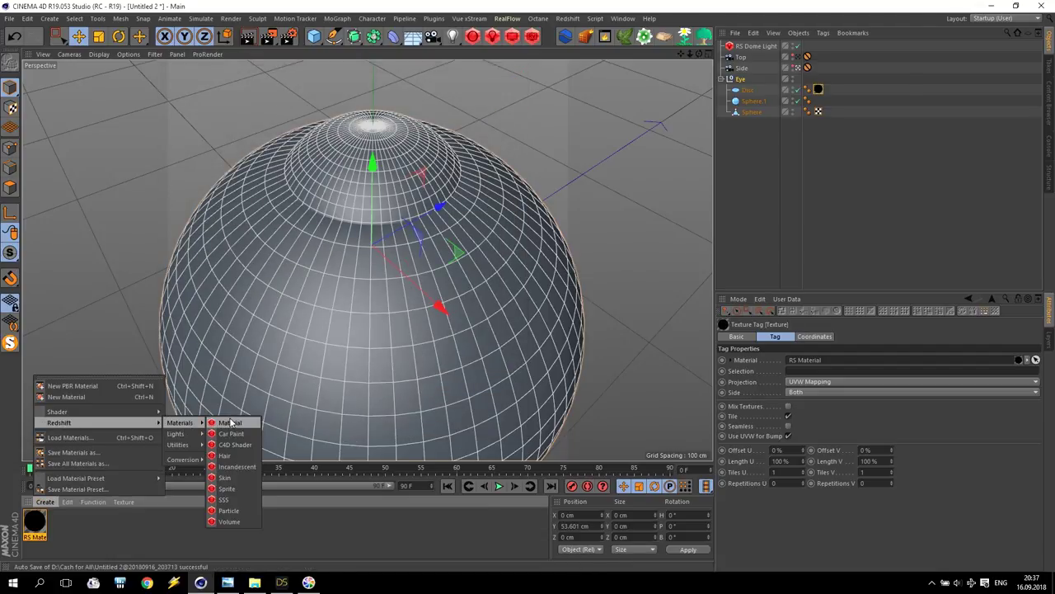
pyautogui.click(230, 422)
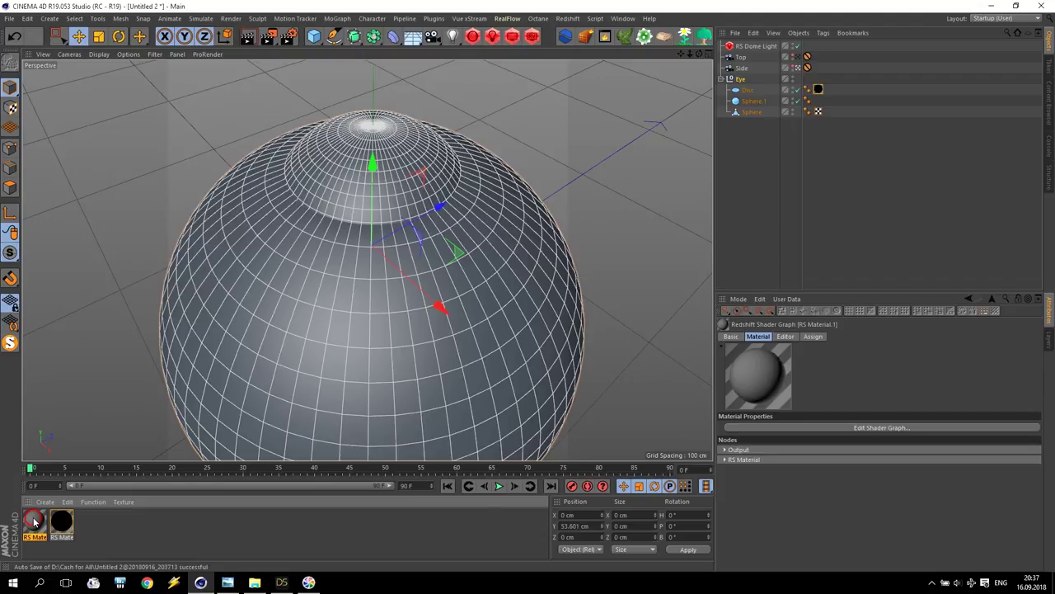
pyautogui.doubleClick(34, 520)
pyautogui.click(347, 112)
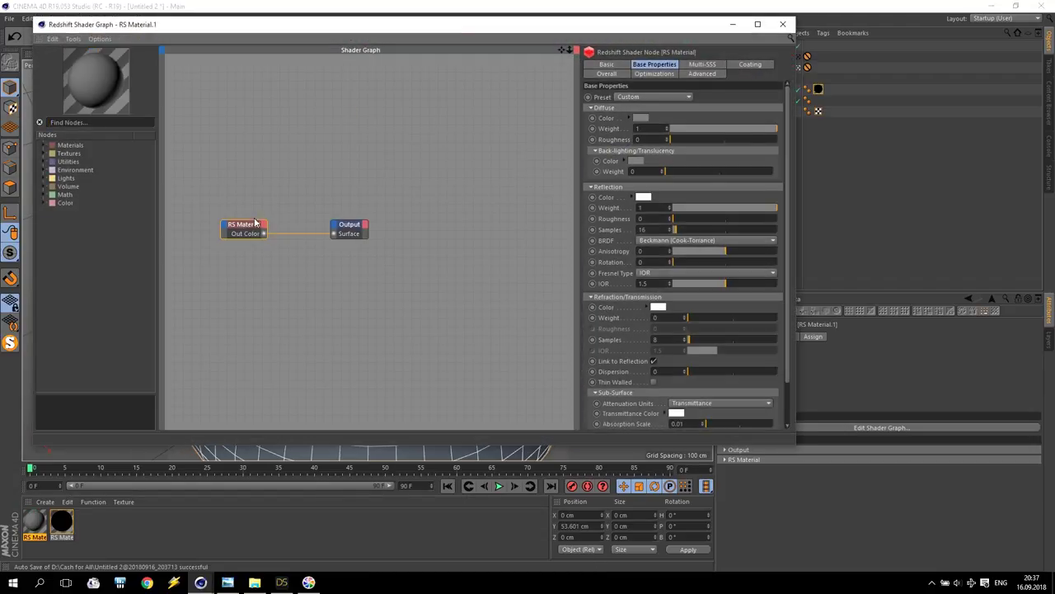
pyautogui.moveTo(715, 128); pyautogui.dragTo(528, 129)
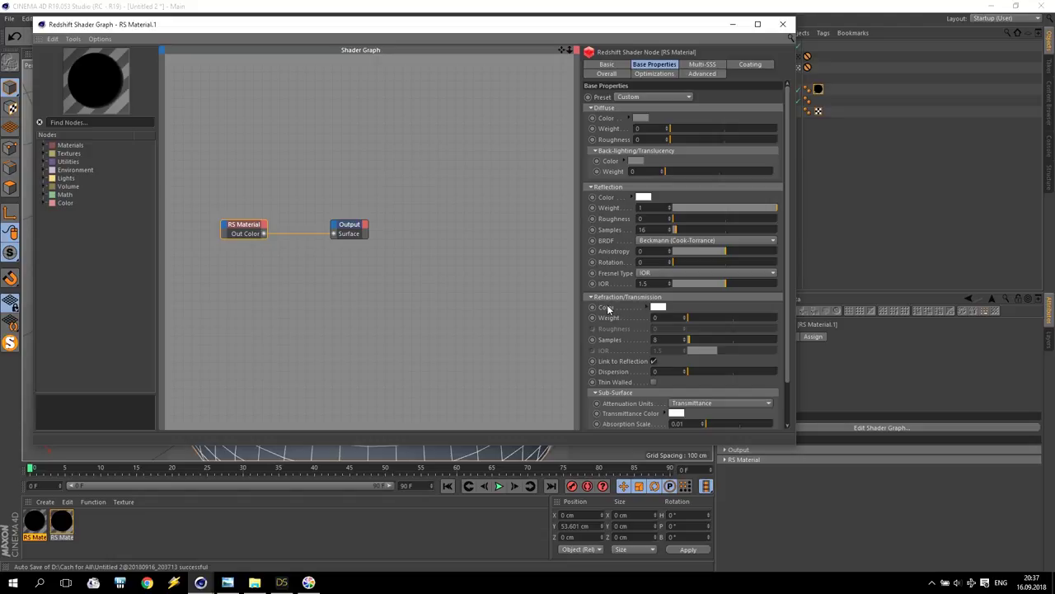
pyautogui.moveTo(696, 316); pyautogui.dragTo(901, 315)
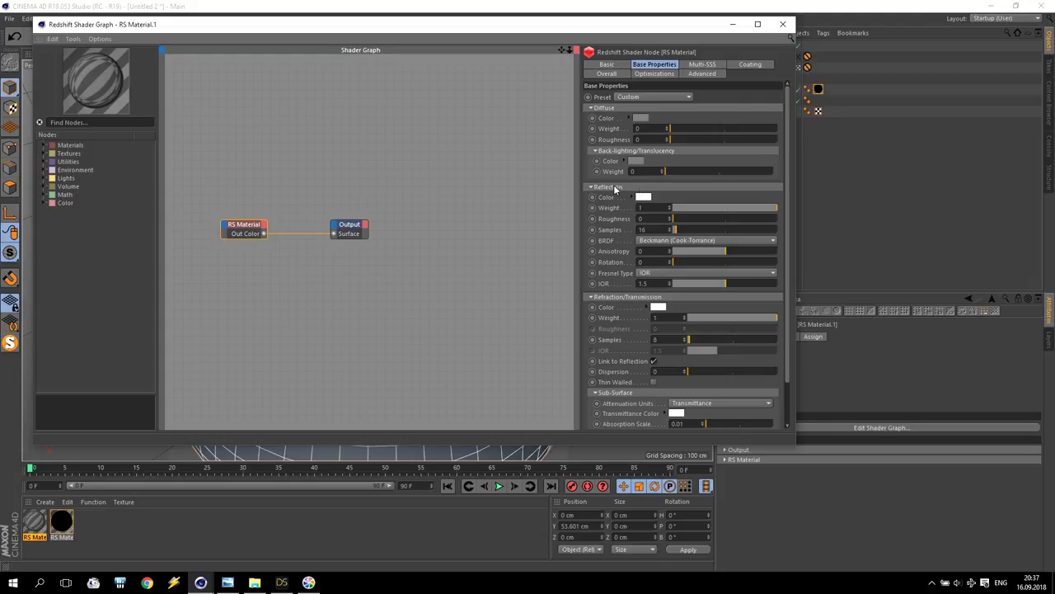
# Step: Set reflection roughness 0.05, unlink refraction from reflection, and set refraction IOR to 1.1
pyautogui.doubleClick(646, 284)
pyautogui.click(655, 361)
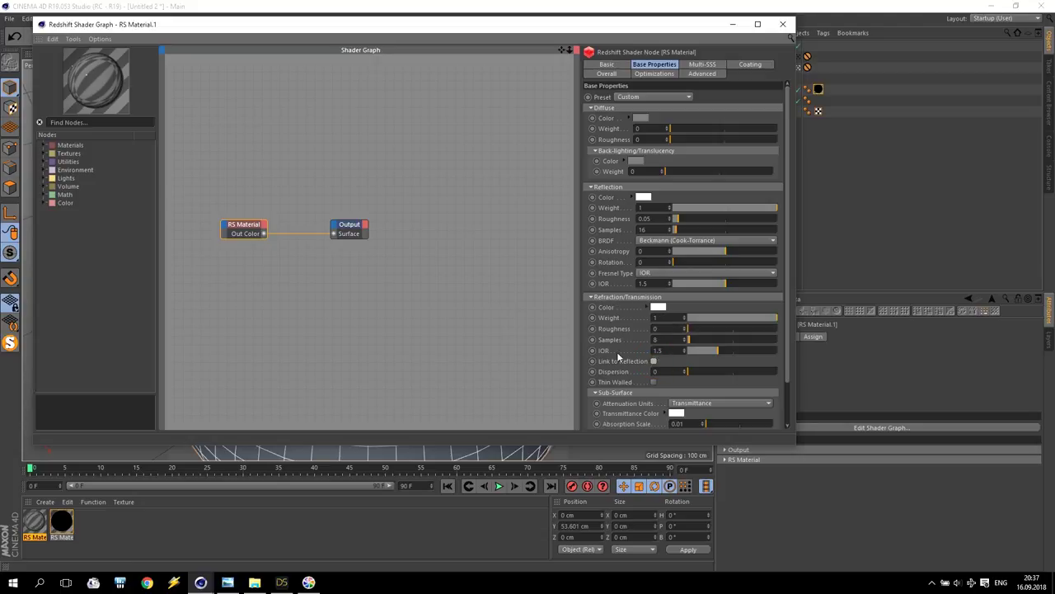
pyautogui.doubleClick(670, 351)
pyautogui.press('Return')
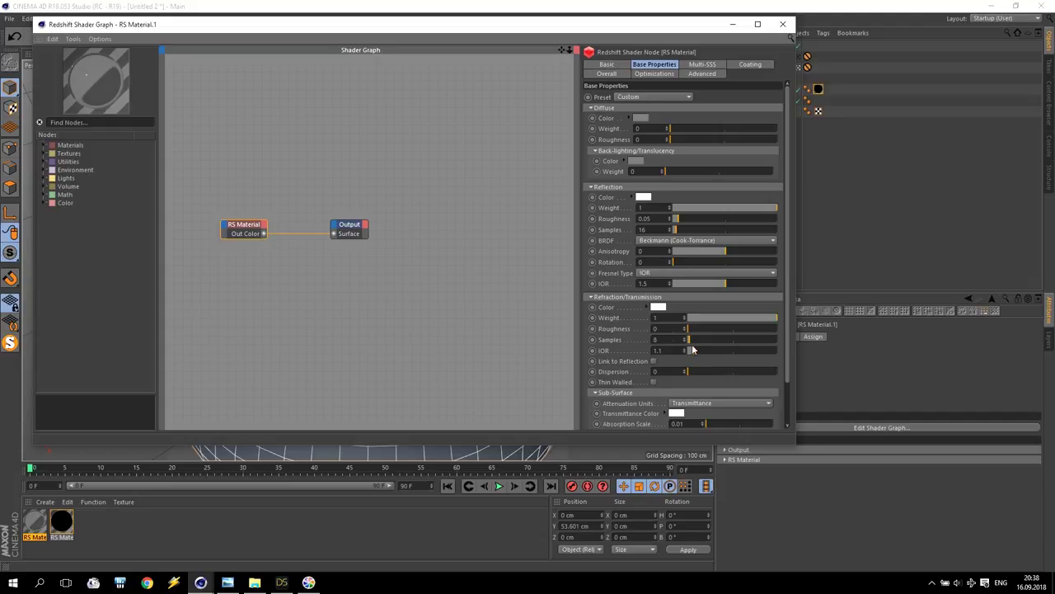
pyautogui.click(783, 24)
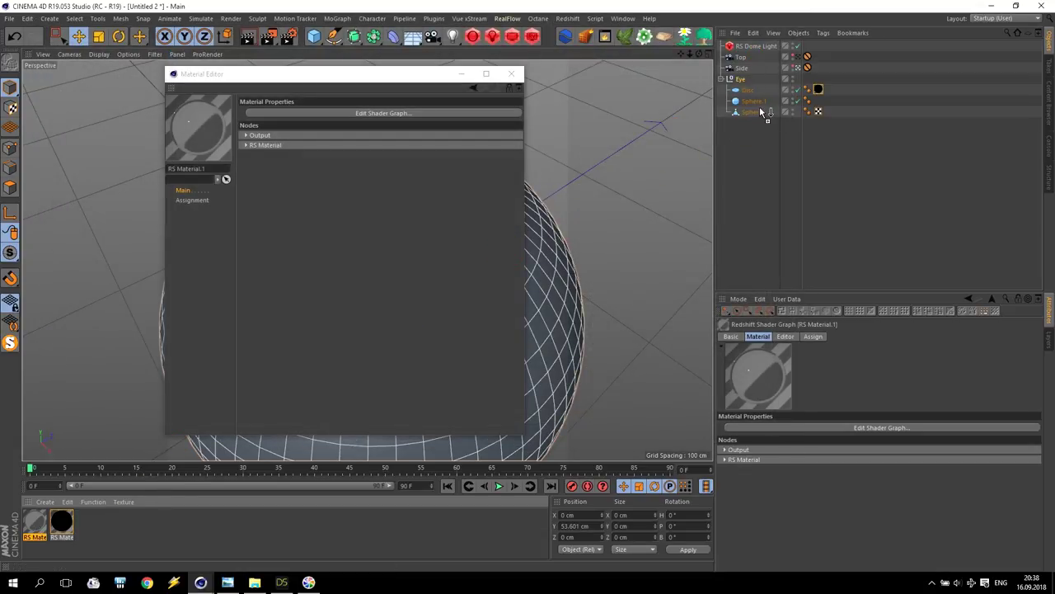
# Step: Assign the glass RS Material.1 to Sphere.1 and check the clear cornea in a Redshift render
pyautogui.click(818, 99)
pyautogui.click(510, 75)
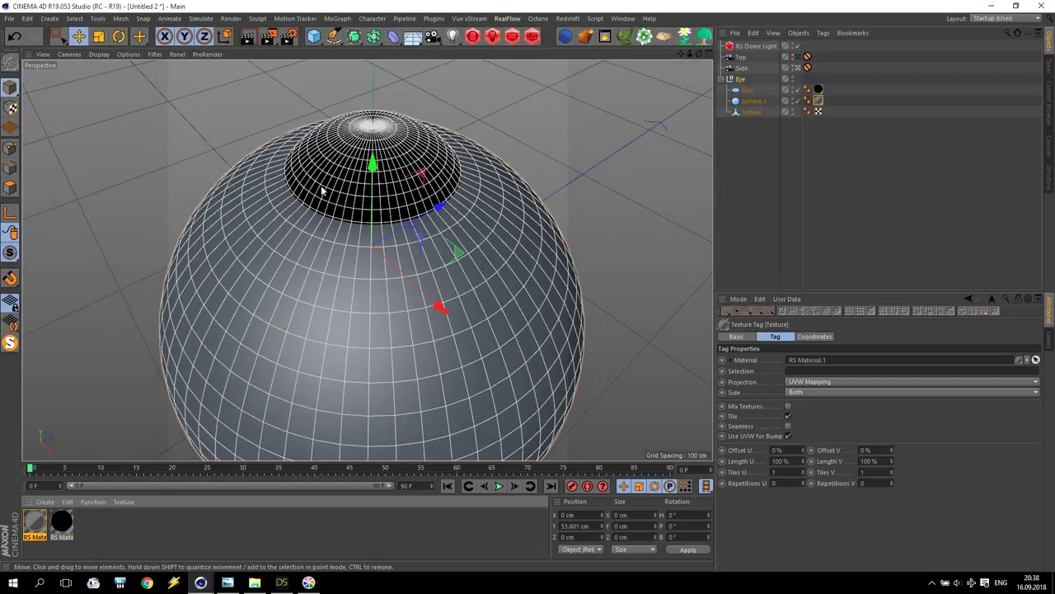
pyautogui.click(533, 37)
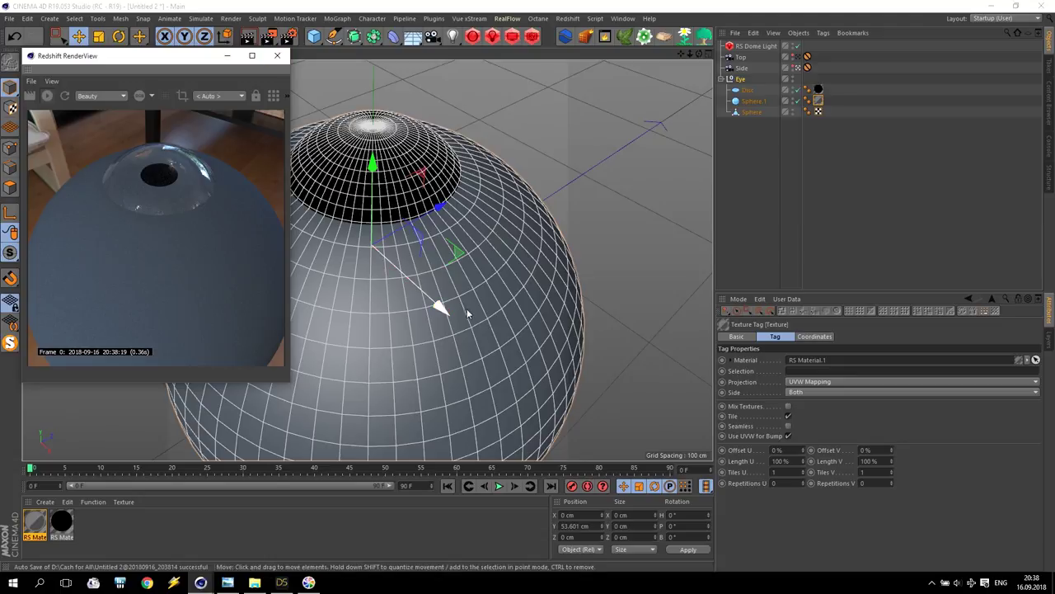
pyautogui.click(278, 56)
# Step: Create RS Material.2 and apply it to the outer Sphere
pyautogui.click(44, 501)
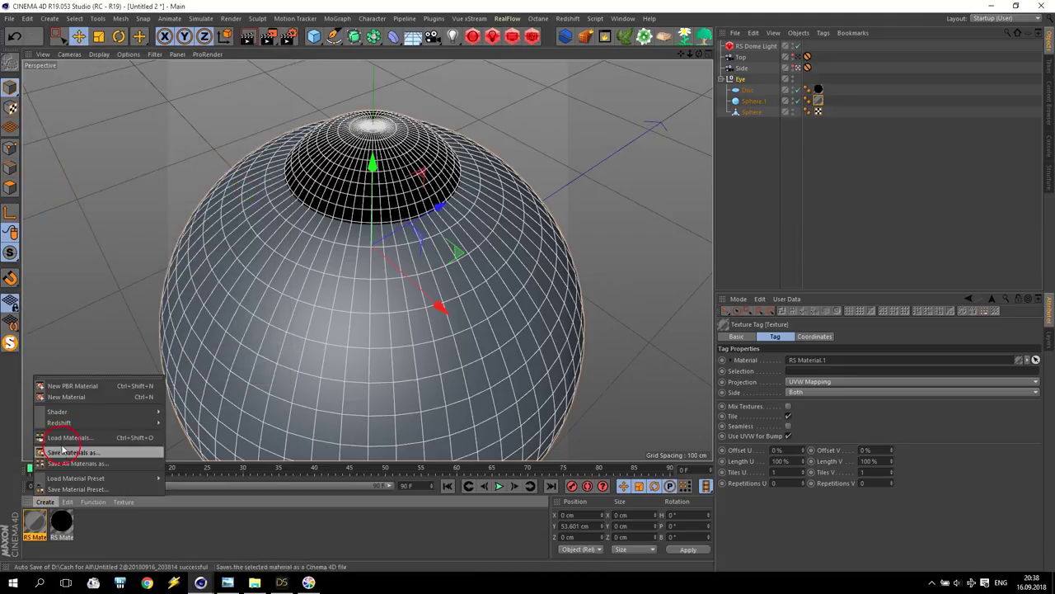
pyautogui.moveTo(70, 425)
pyautogui.moveTo(181, 422)
pyautogui.click(219, 428)
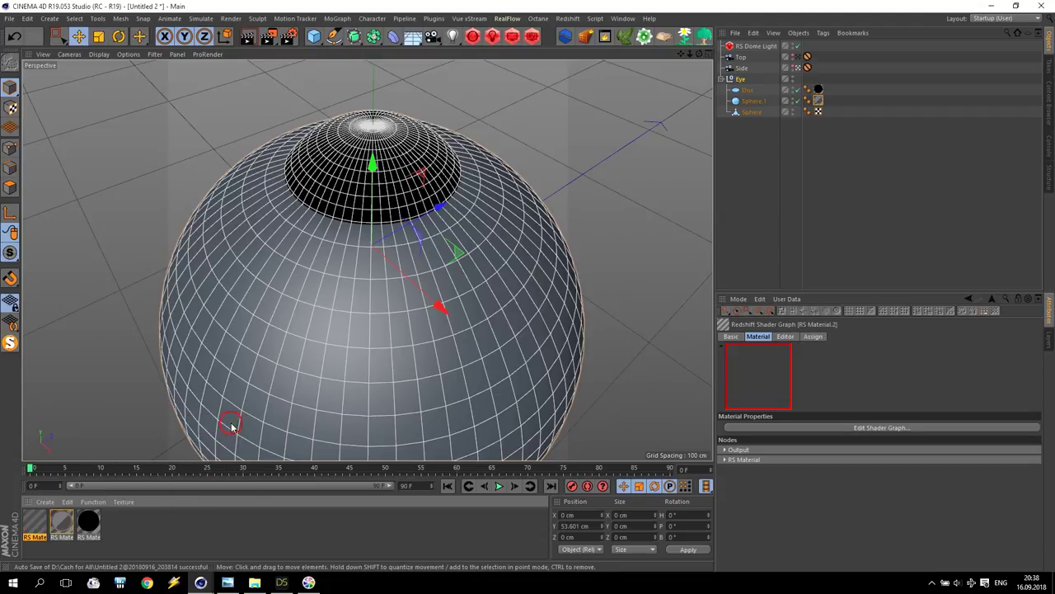
pyautogui.moveTo(33, 530)
pyautogui.mouseDown()
pyautogui.moveTo(172, 396)
pyautogui.moveTo(292, 304)
pyautogui.mouseUp()
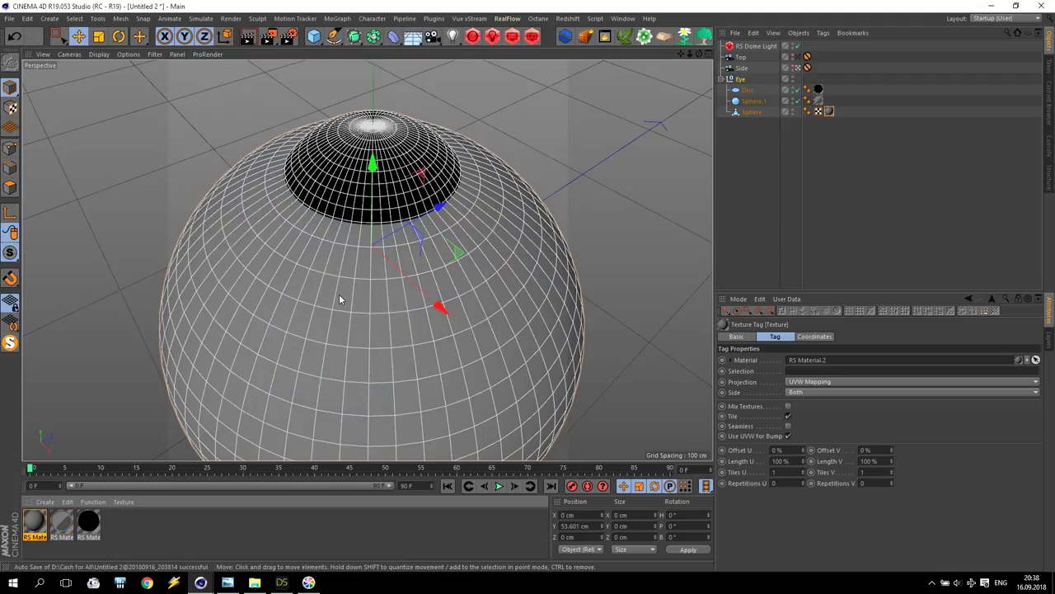
# Step: Check each object's material tag and set the Sphere's texture projection to Spherical
pyautogui.click(819, 90)
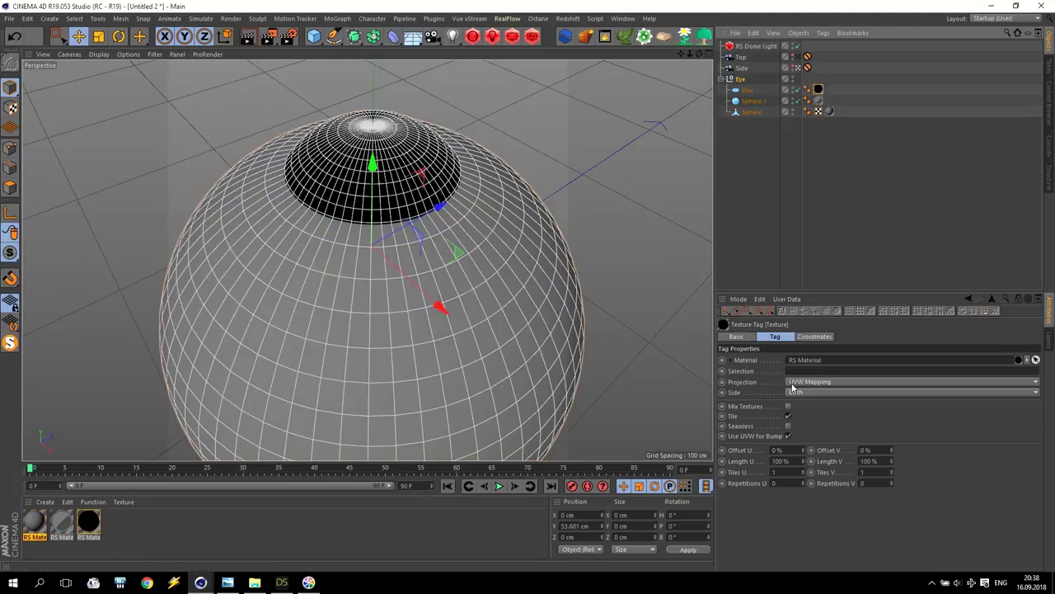
pyautogui.click(754, 101)
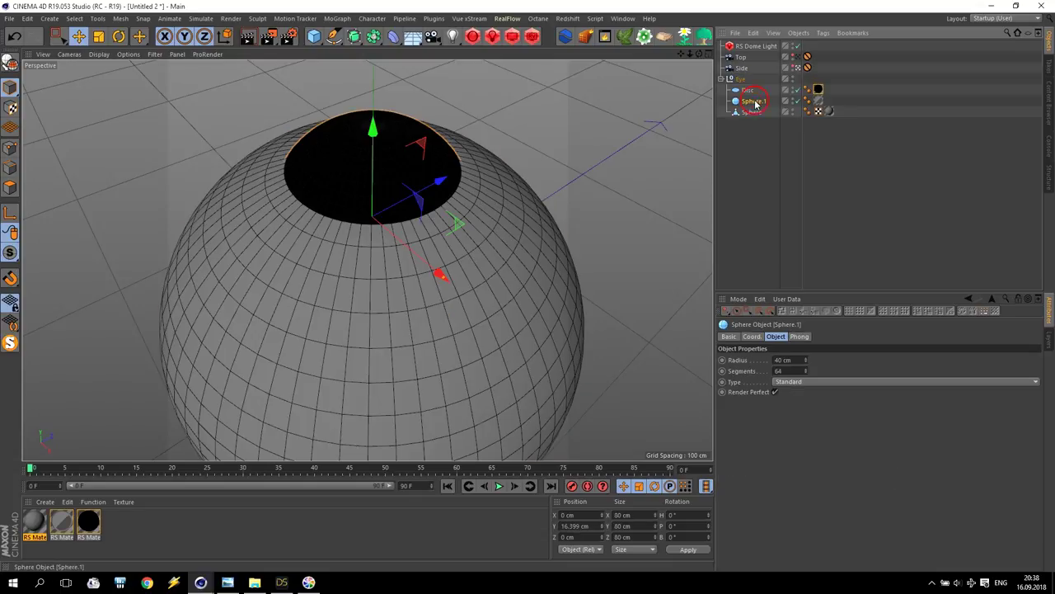
pyautogui.click(818, 101)
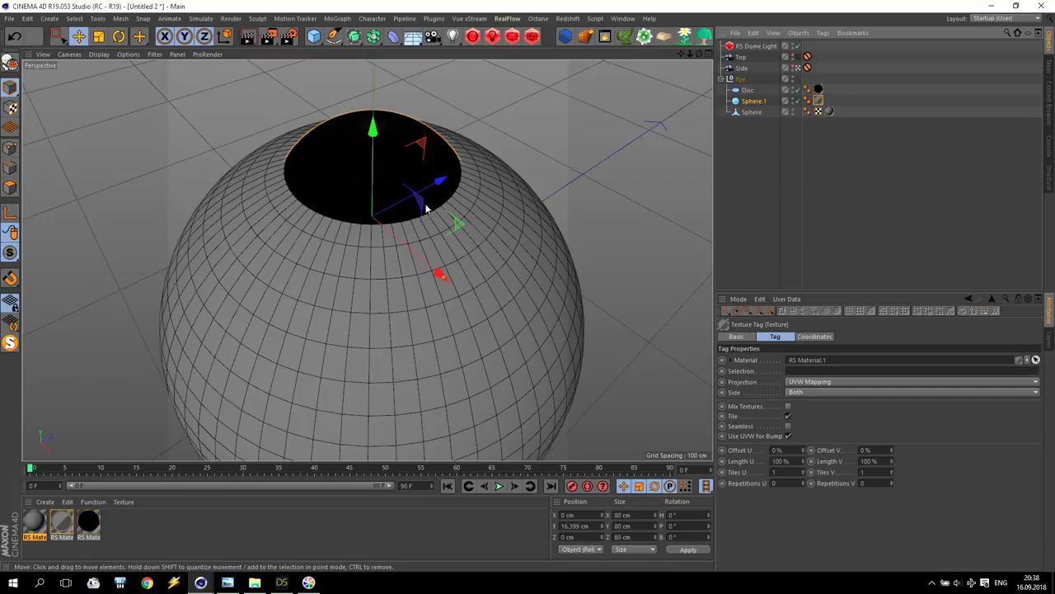
pyautogui.click(751, 111)
pyautogui.click(829, 112)
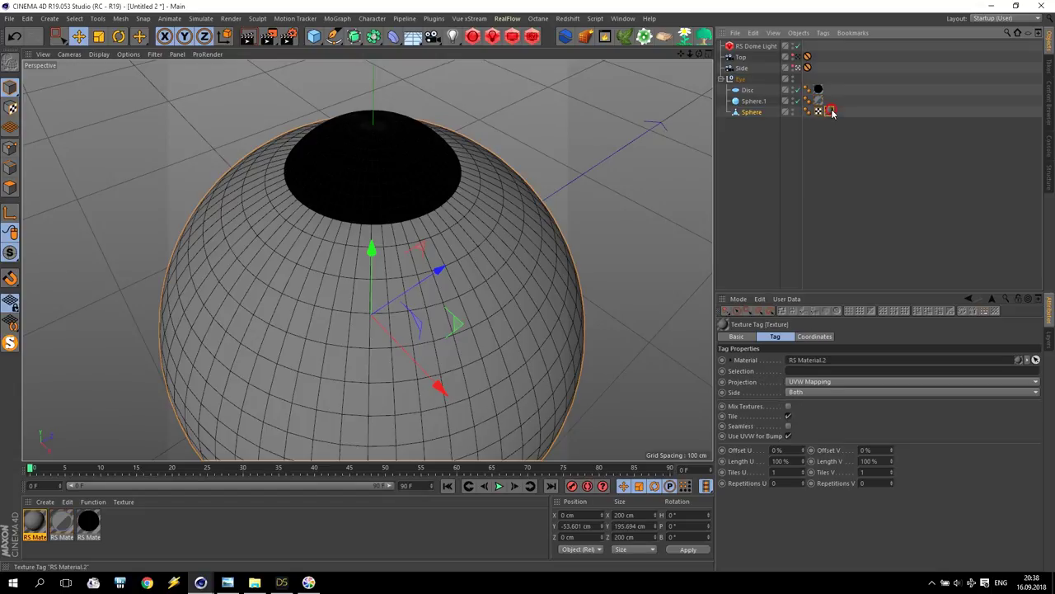
pyautogui.click(811, 381)
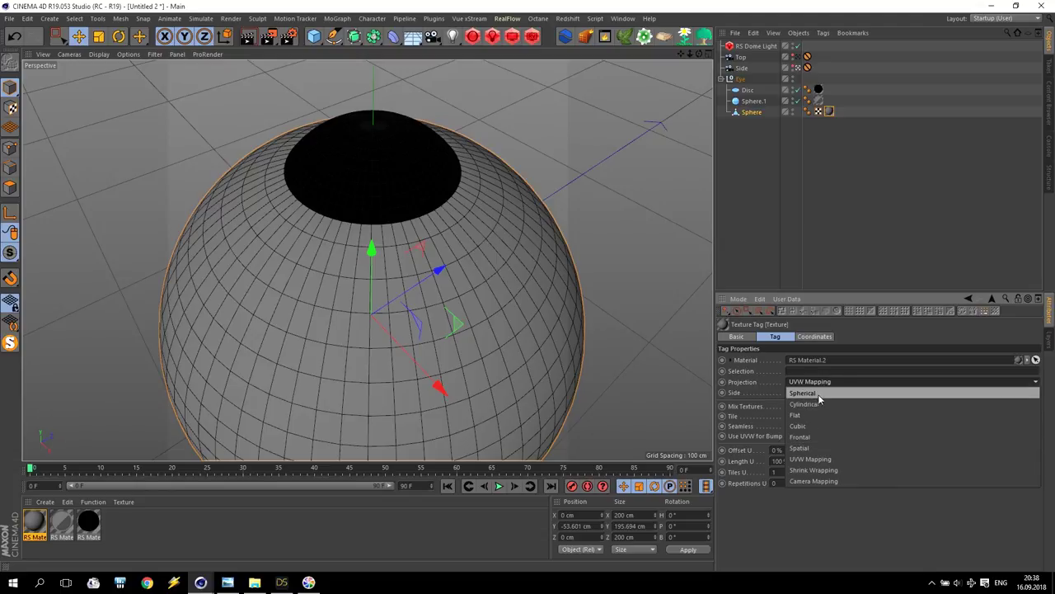
pyautogui.click(819, 392)
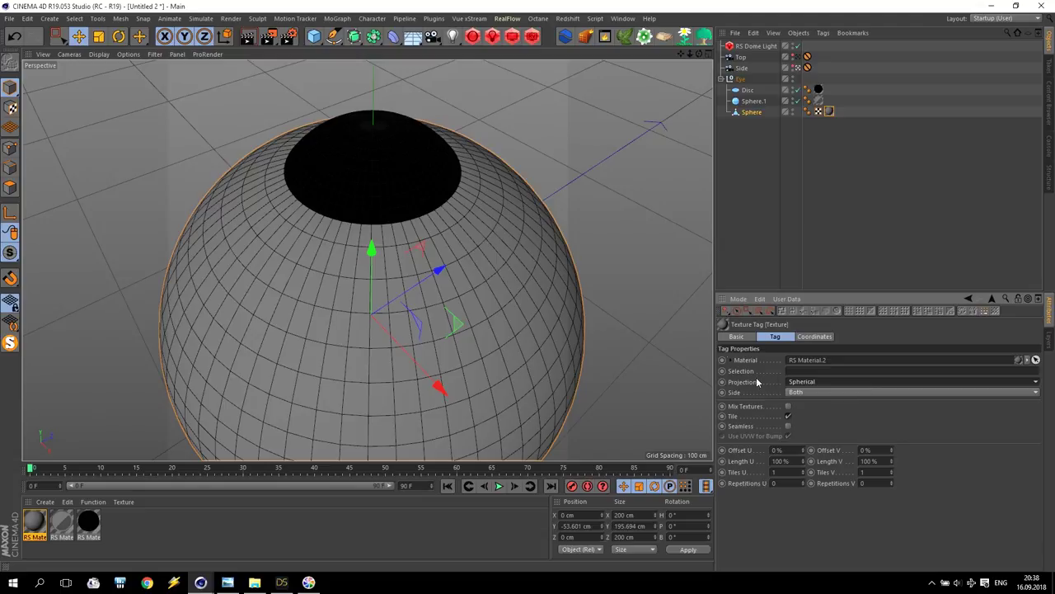
# Step: Render a preview and disable the RS Dome Light's HDRI background
pyautogui.click(532, 37)
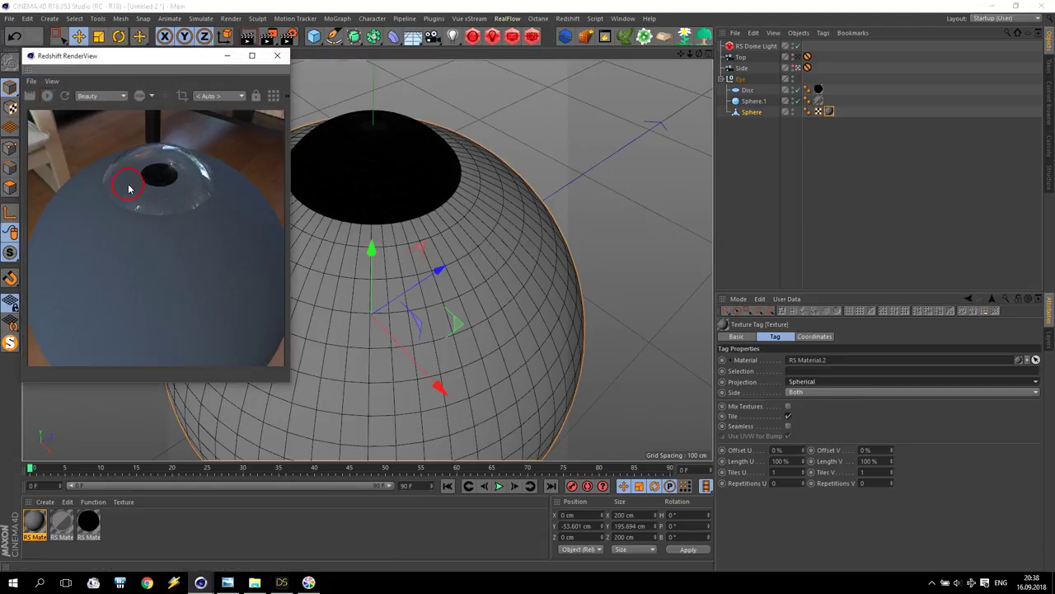
pyautogui.click(754, 46)
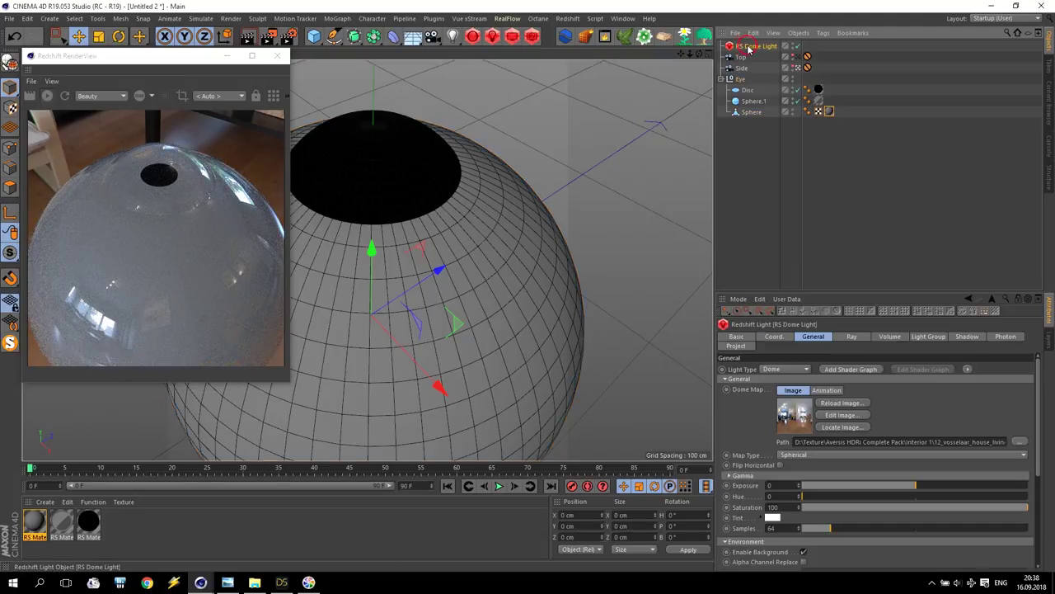
pyautogui.click(802, 553)
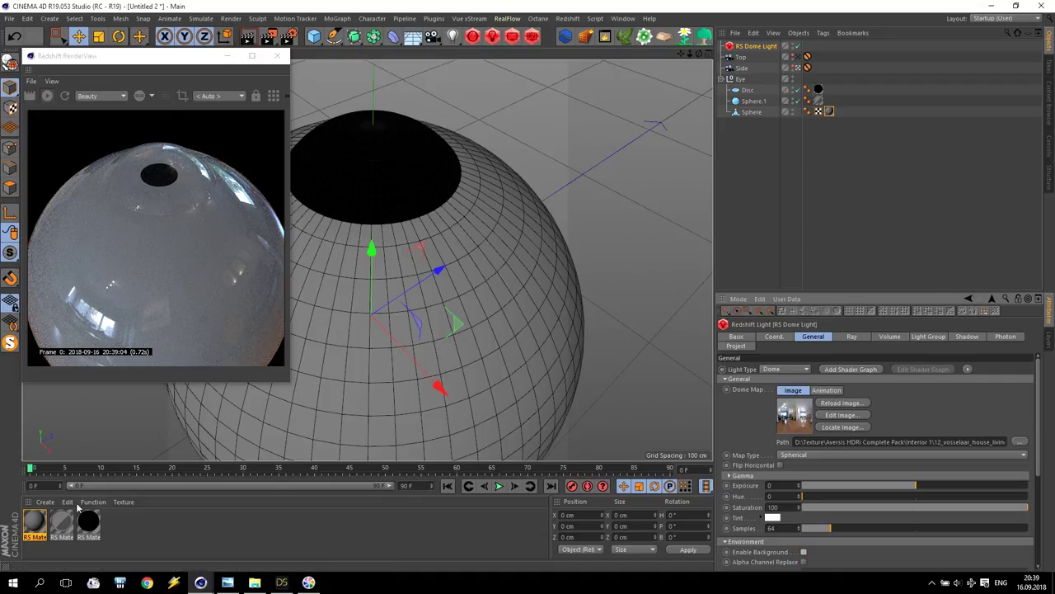
pyautogui.doubleClick(34, 521)
# Step: Open RS Material.2's shader graph and arrange it beside the render preview
pyautogui.click(285, 115)
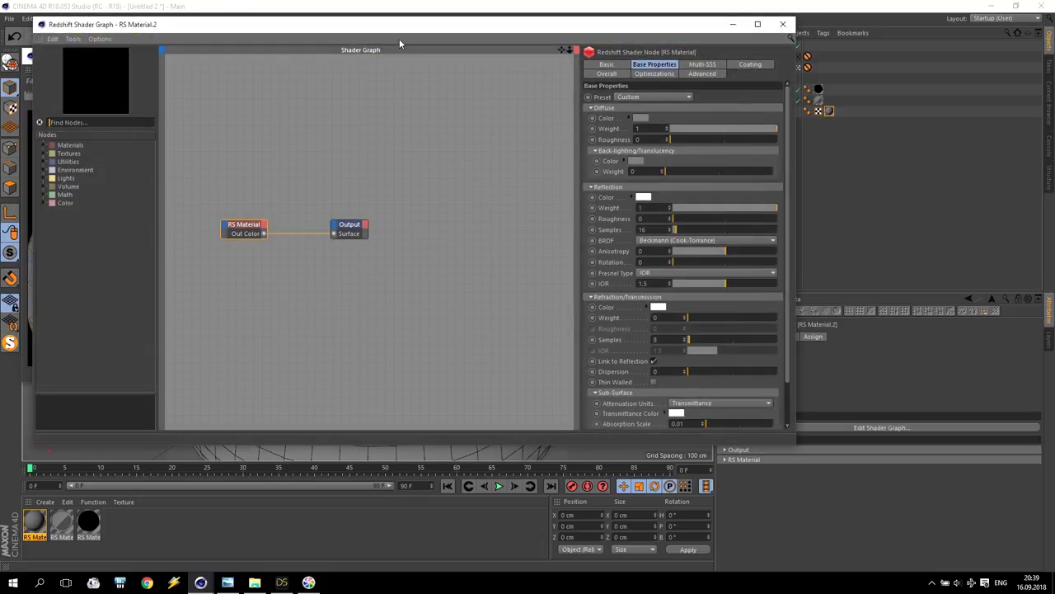
pyautogui.moveTo(399, 50); pyautogui.dragTo(661, 161)
pyautogui.click(511, 73)
pyautogui.moveTo(510, 146); pyautogui.dragTo(507, 20)
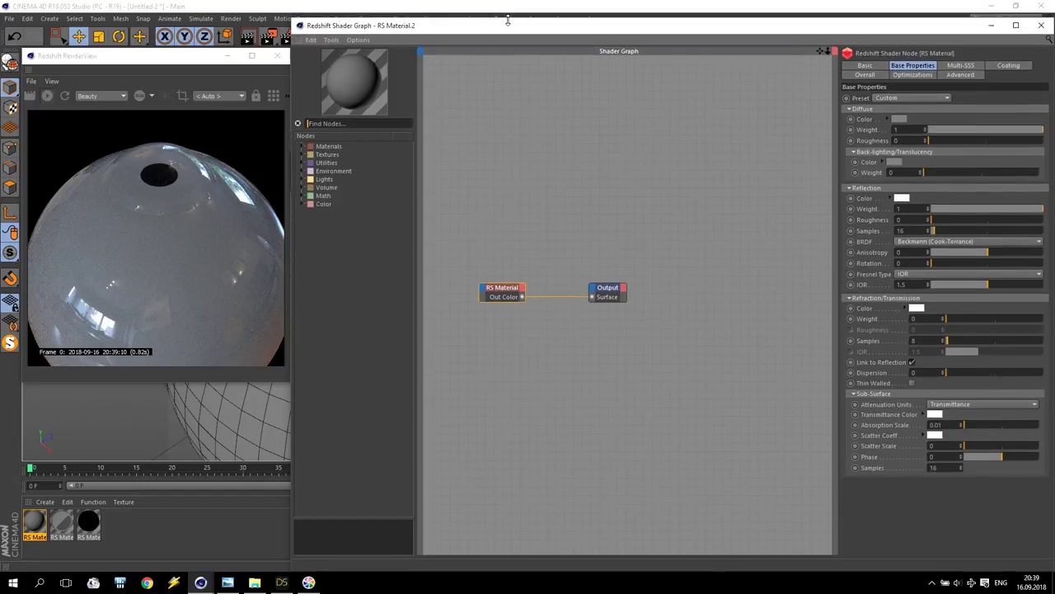
pyautogui.moveTo(182, 55); pyautogui.dragTo(167, 23)
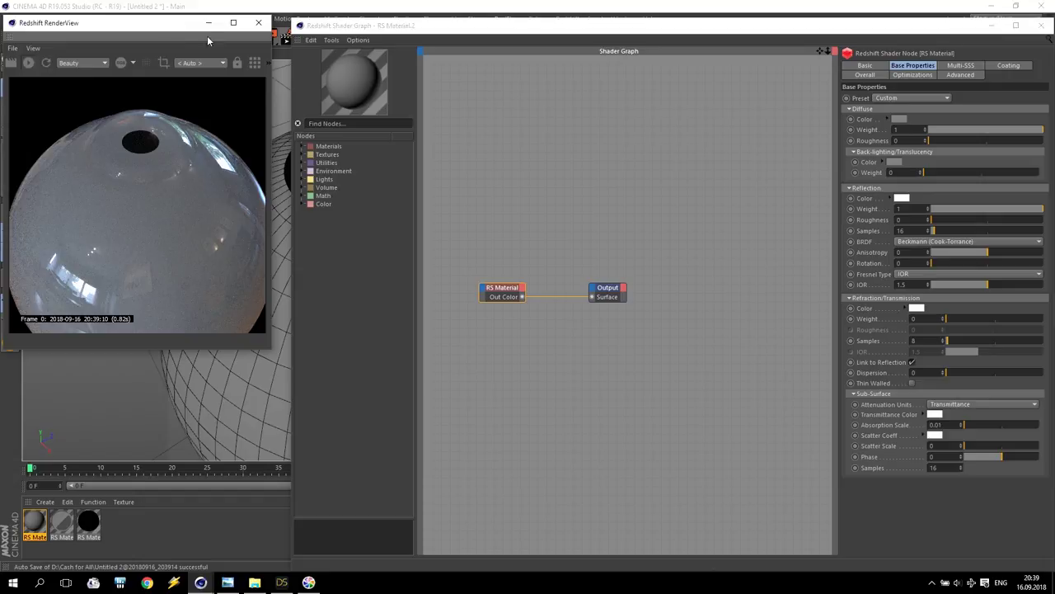
pyautogui.moveTo(287, 18); pyautogui.dragTo(269, 15)
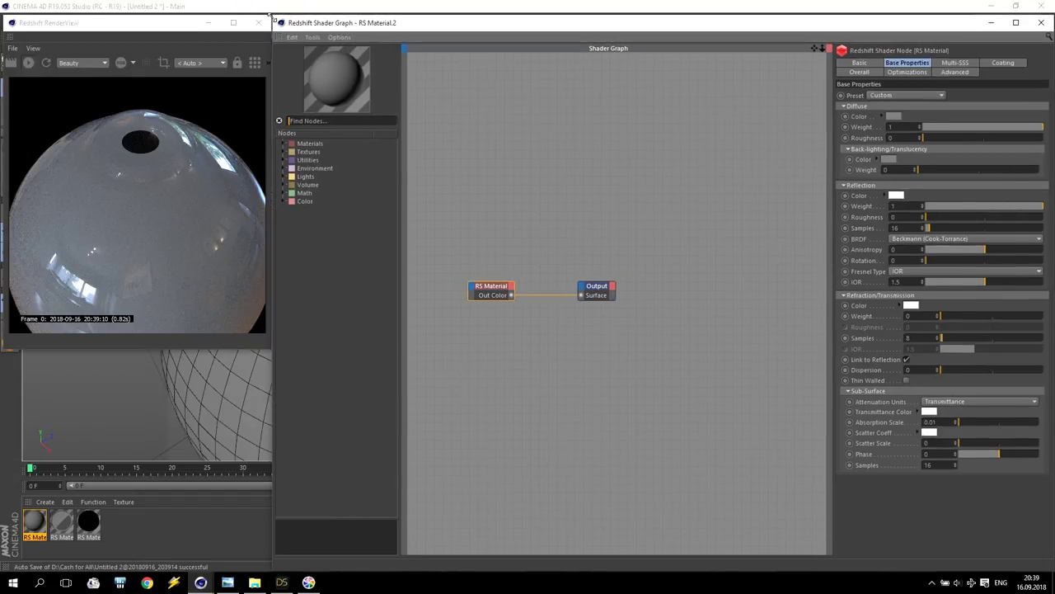
# Step: Insert a Material Blender node between the RS Material and Output nodes
pyautogui.moveTo(599, 289); pyautogui.dragTo(808, 295)
pyautogui.moveTo(489, 288); pyautogui.dragTo(714, 293)
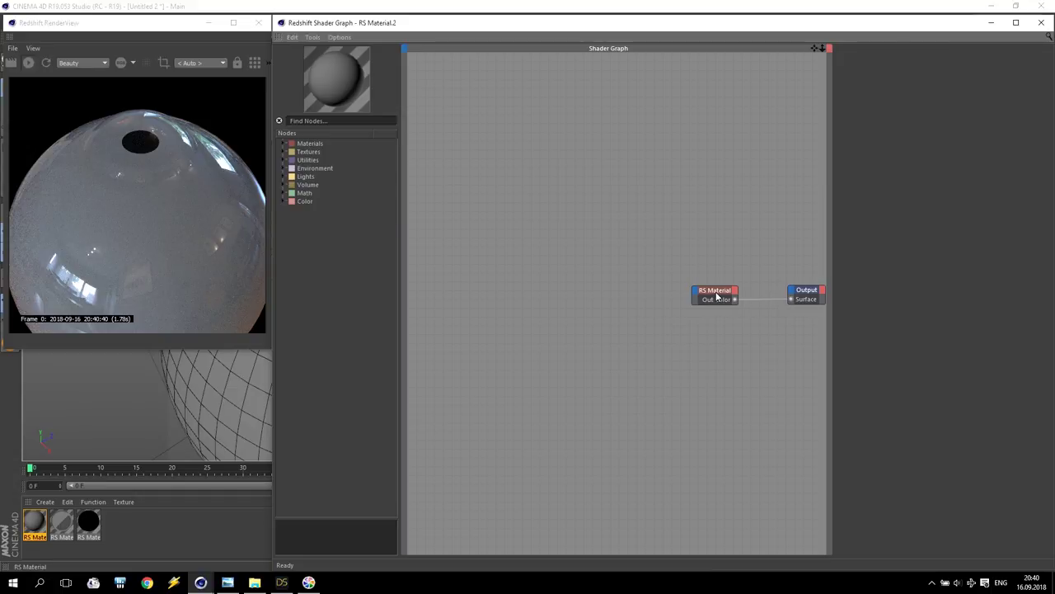
pyautogui.moveTo(709, 295); pyautogui.dragTo(510, 270)
pyautogui.click(284, 144)
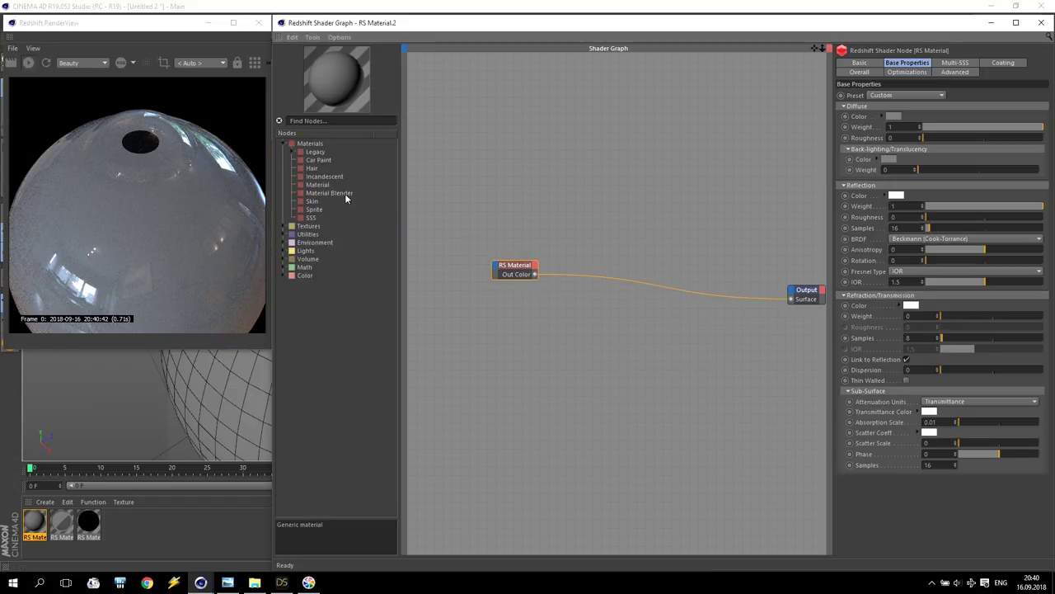
pyautogui.moveTo(335, 196); pyautogui.dragTo(751, 292)
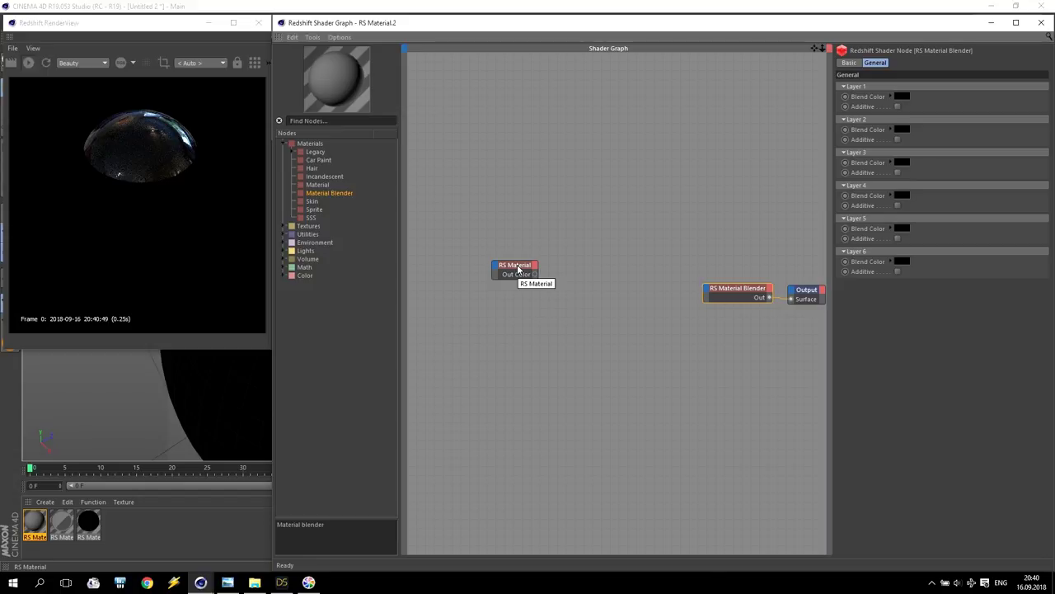
pyautogui.moveTo(521, 267); pyautogui.dragTo(766, 294)
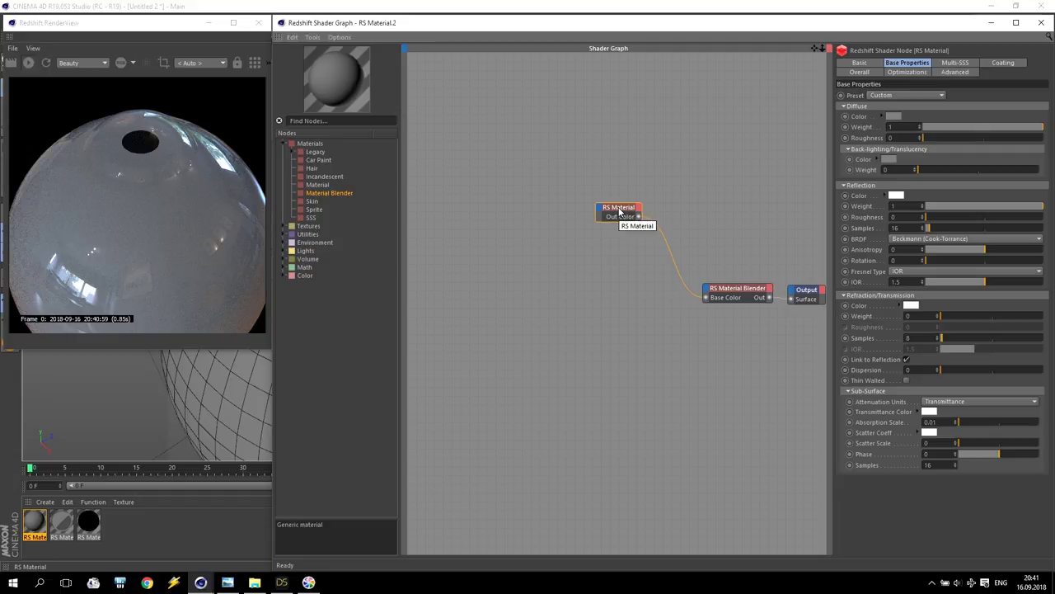
pyautogui.moveTo(623, 212); pyautogui.dragTo(648, 202)
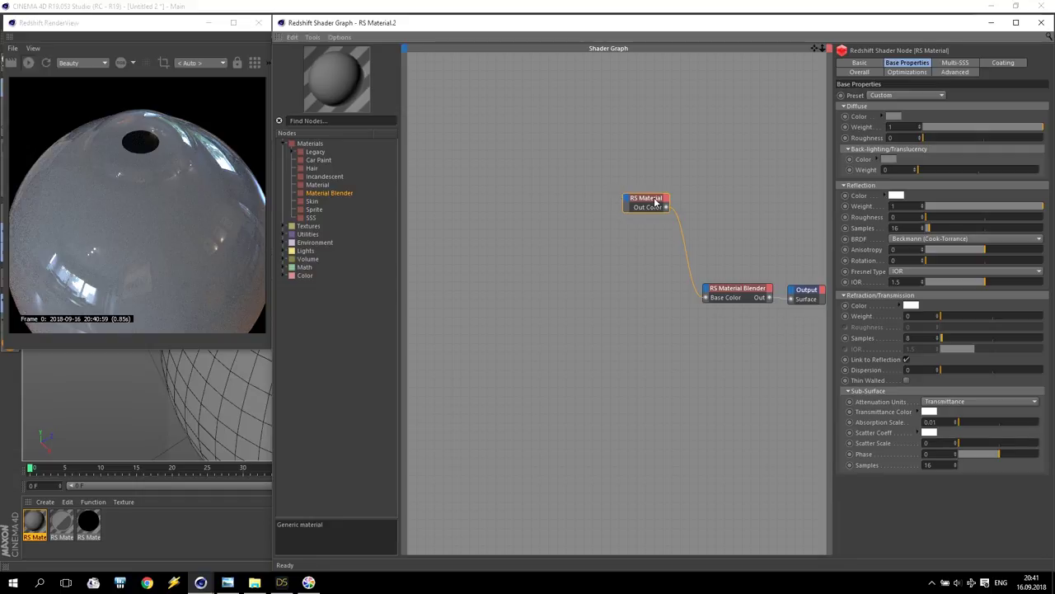
# Step: Set RS Material.2's base reflection roughness to 0.05 and drag a Ramp texture node into the graph
pyautogui.click(60, 536)
pyautogui.moveTo(59, 536); pyautogui.dragTo(131, 112)
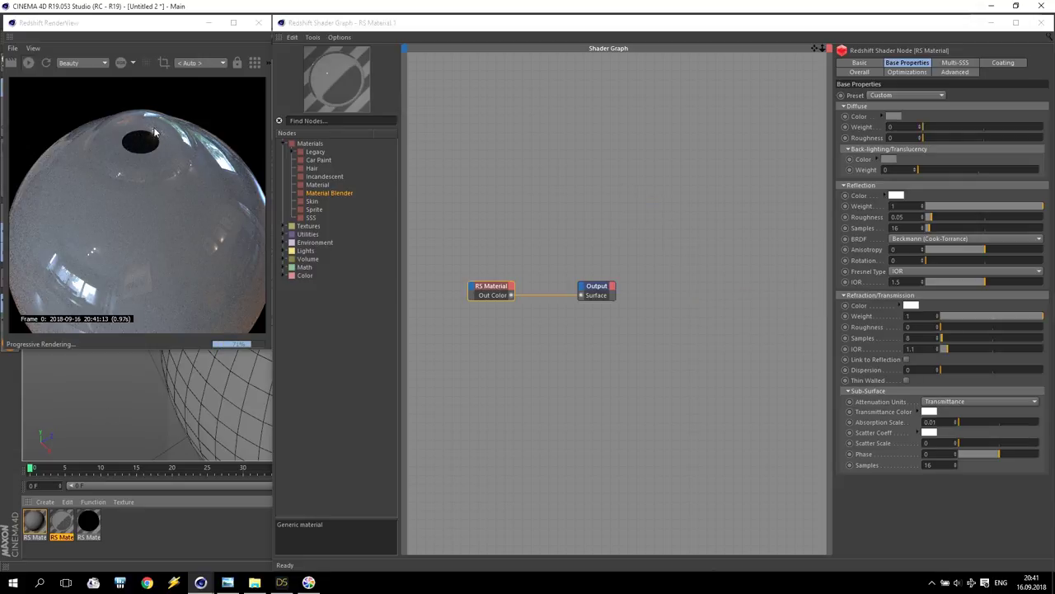
pyautogui.click(34, 521)
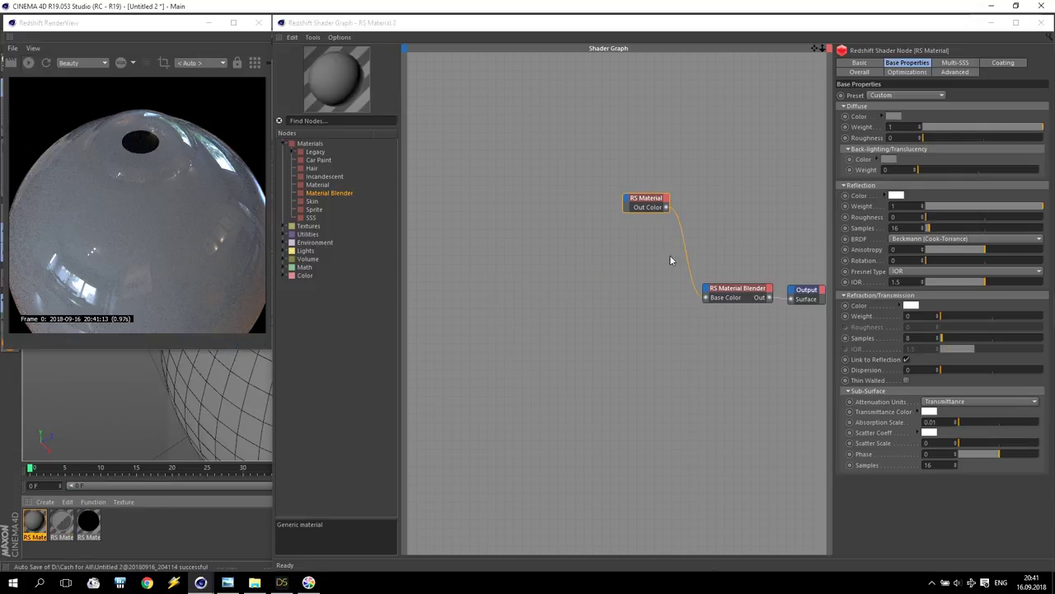
pyautogui.click(897, 216)
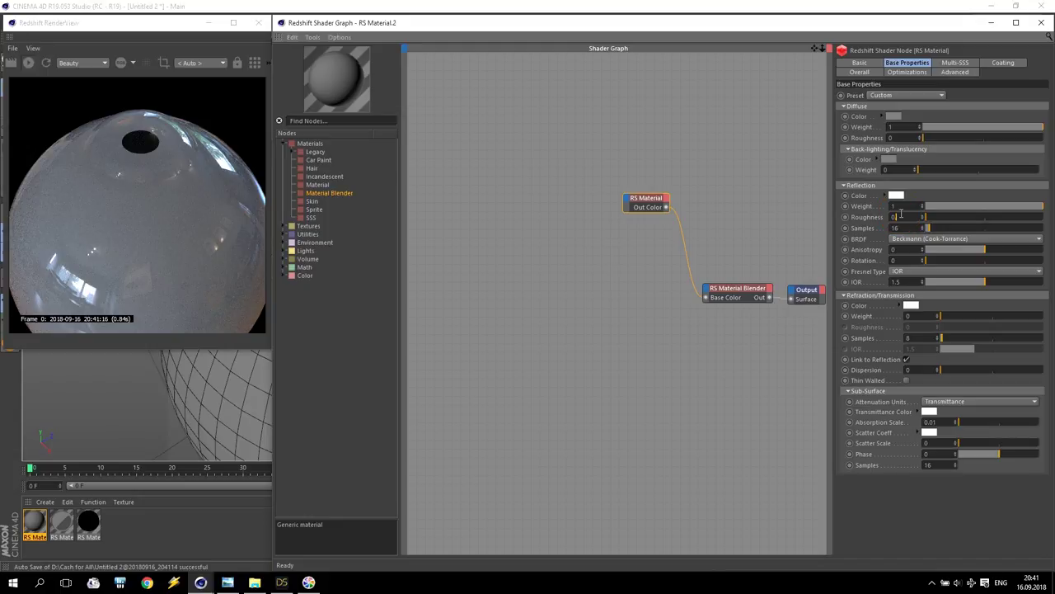
pyautogui.press('Return')
pyautogui.click(284, 226)
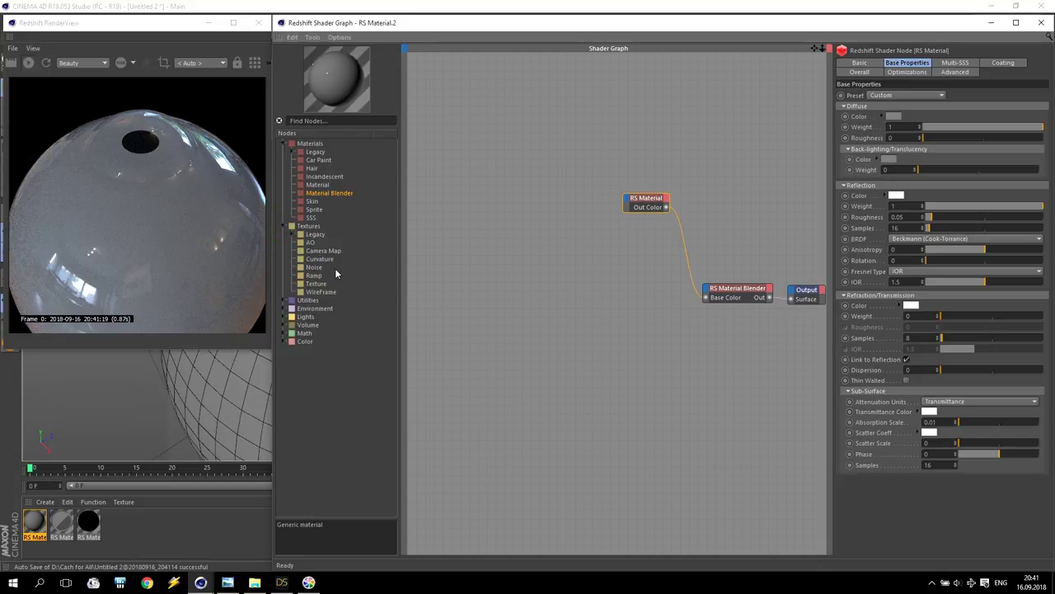
pyautogui.moveTo(314, 276); pyautogui.dragTo(627, 201)
# Step: Wire the Ramp's Out Color into Diffuse Color and make its left stop red for a red-to-white gradient
pyautogui.moveTo(654, 211)
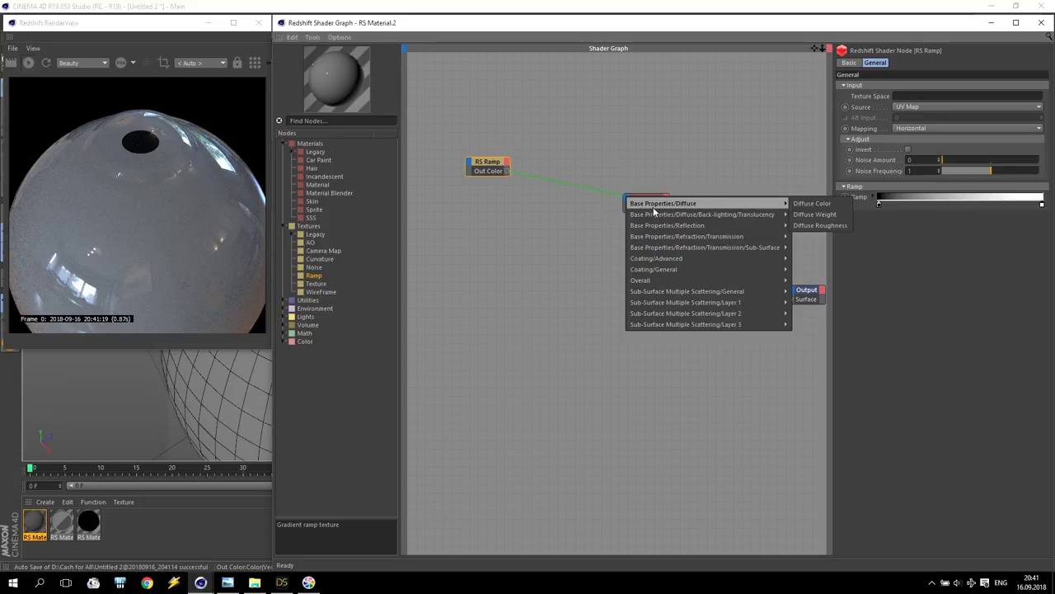
pyautogui.click(814, 202)
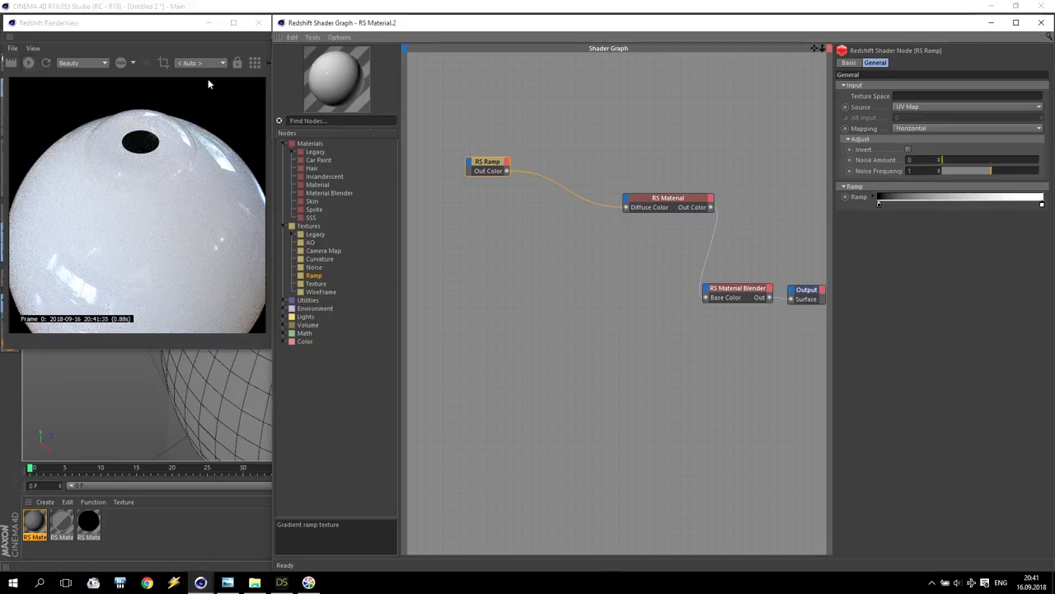
pyautogui.click(514, 165)
pyautogui.moveTo(880, 204)
pyautogui.mouseDown()
pyautogui.moveTo(1019, 208)
pyautogui.moveTo(998, 218)
pyautogui.moveTo(879, 206)
pyautogui.mouseUp()
pyautogui.moveTo(1042, 205)
pyautogui.mouseDown()
pyautogui.moveTo(1009, 207)
pyautogui.moveTo(1050, 211)
pyautogui.mouseUp()
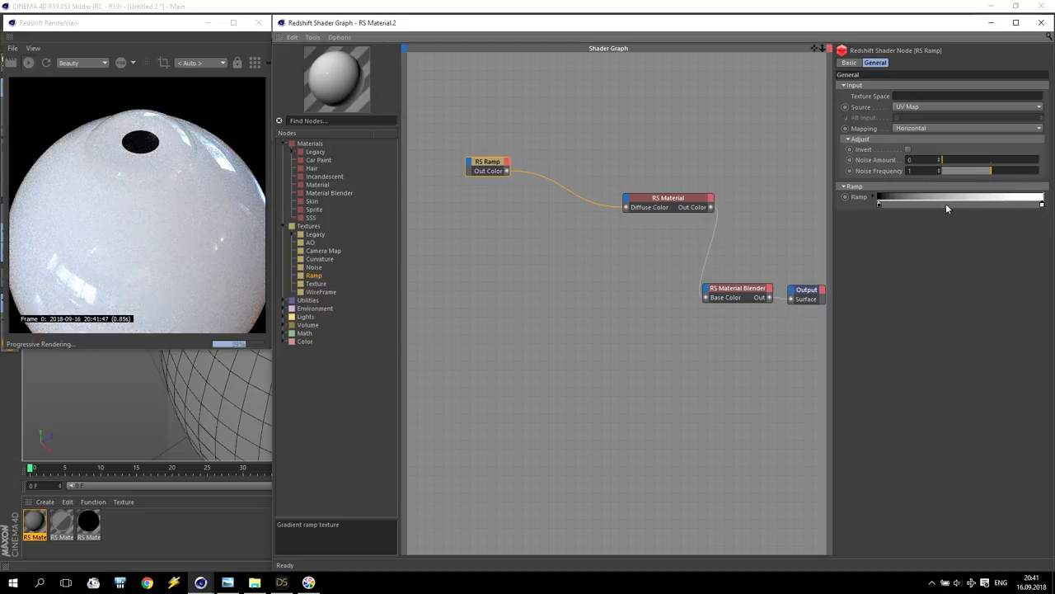
pyautogui.doubleClick(879, 205)
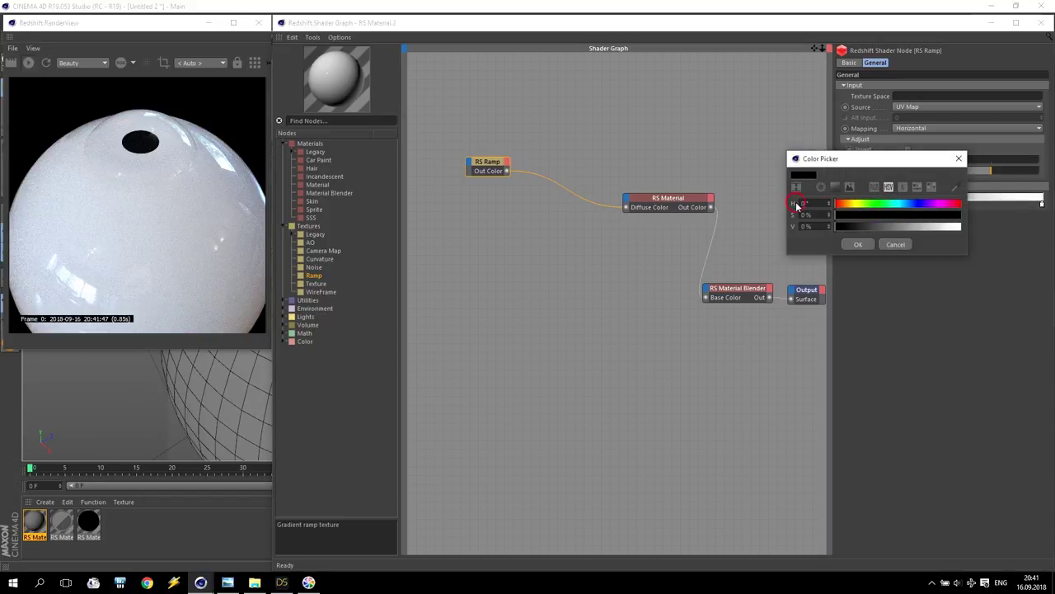
pyautogui.moveTo(871, 225); pyautogui.dragTo(1034, 227)
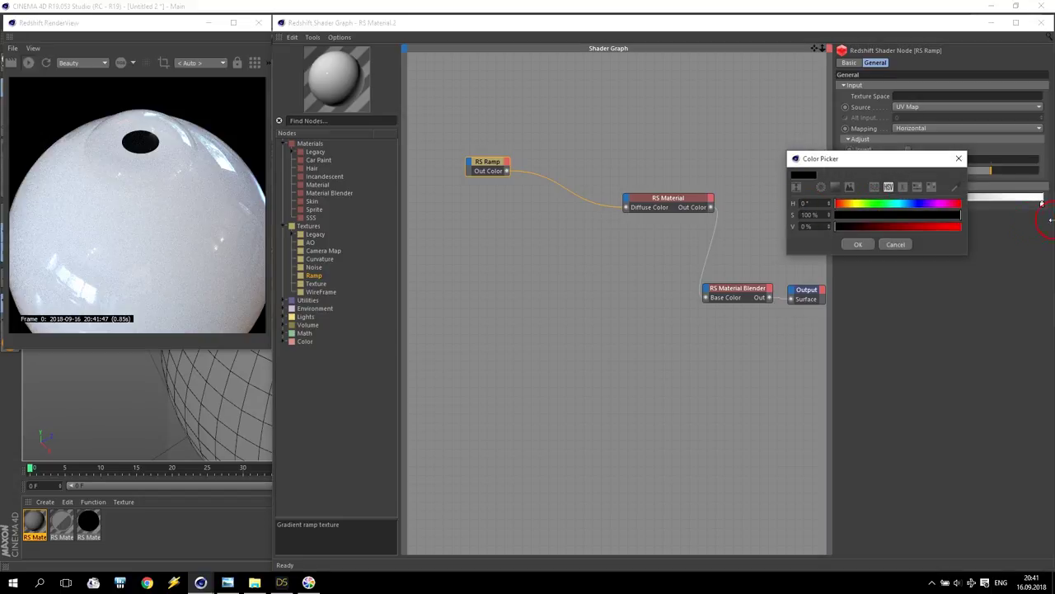
pyautogui.click(858, 245)
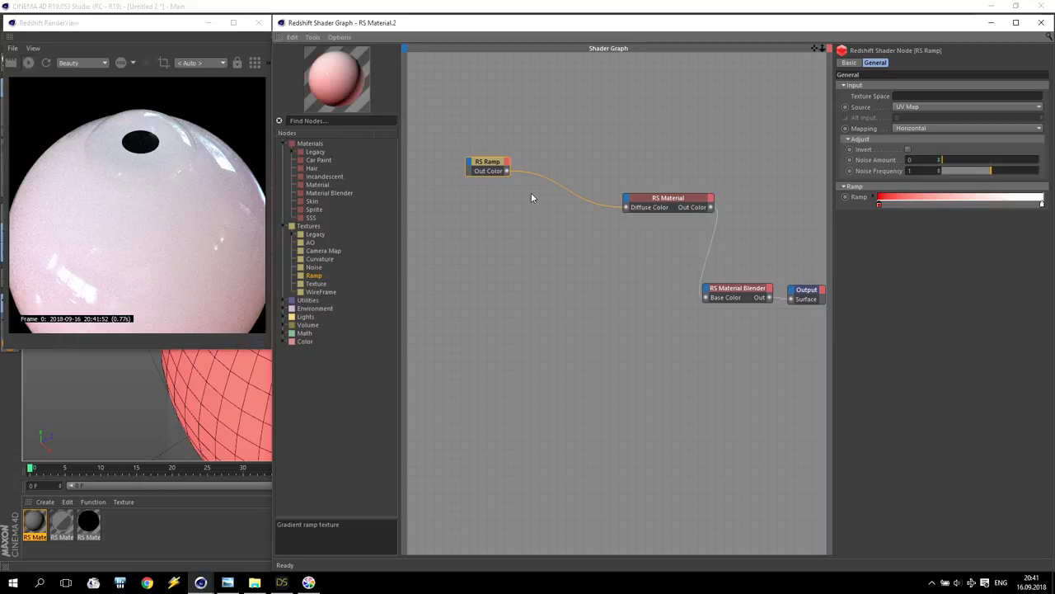
pyautogui.moveTo(674, 200); pyautogui.dragTo(607, 178)
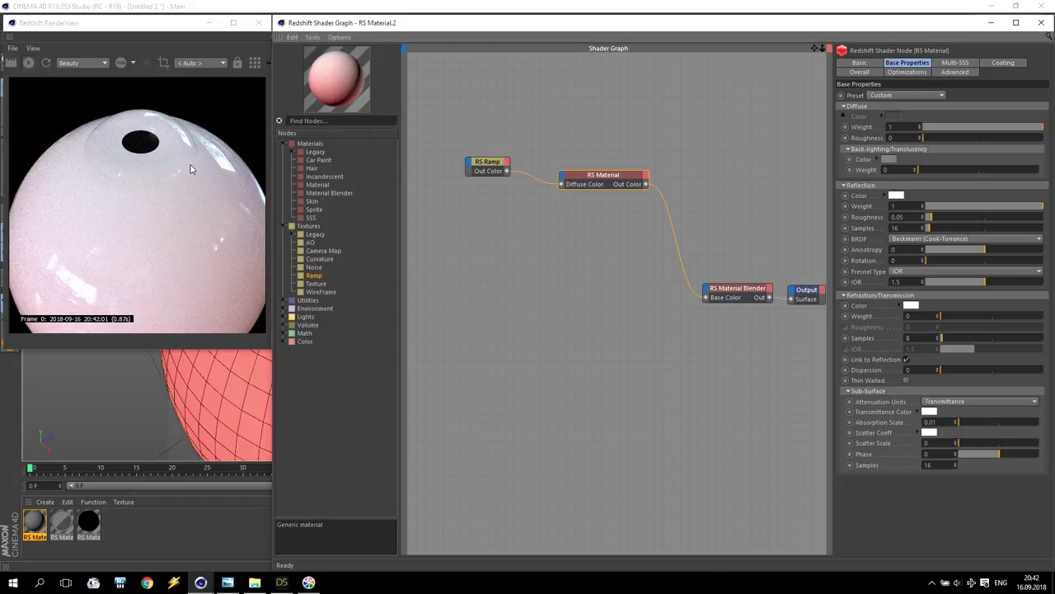
# Step: Add a second RS Material node and connect it to the blender's Layer Color 1
pyautogui.moveTo(350, 188); pyautogui.dragTo(378, 204)
pyautogui.moveTo(493, 165); pyautogui.dragTo(653, 231)
pyautogui.moveTo(605, 178); pyautogui.dragTo(589, 66)
pyautogui.moveTo(322, 189); pyautogui.dragTo(707, 293)
pyautogui.moveTo(716, 310)
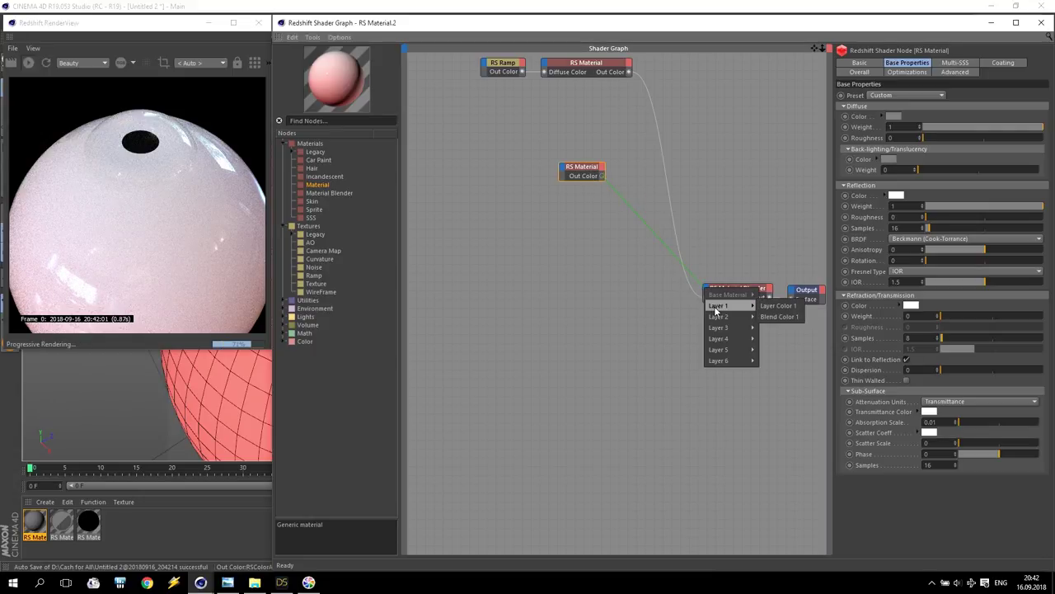
pyautogui.click(785, 309)
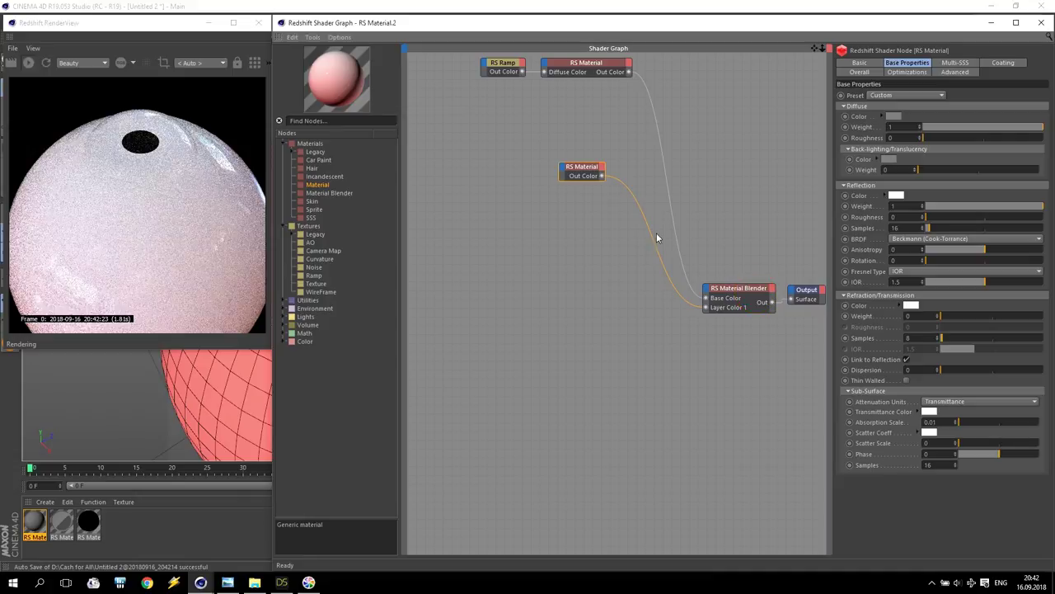
# Step: Set the new material's diffuse colour to blue and add another Ramp node
pyautogui.click(892, 116)
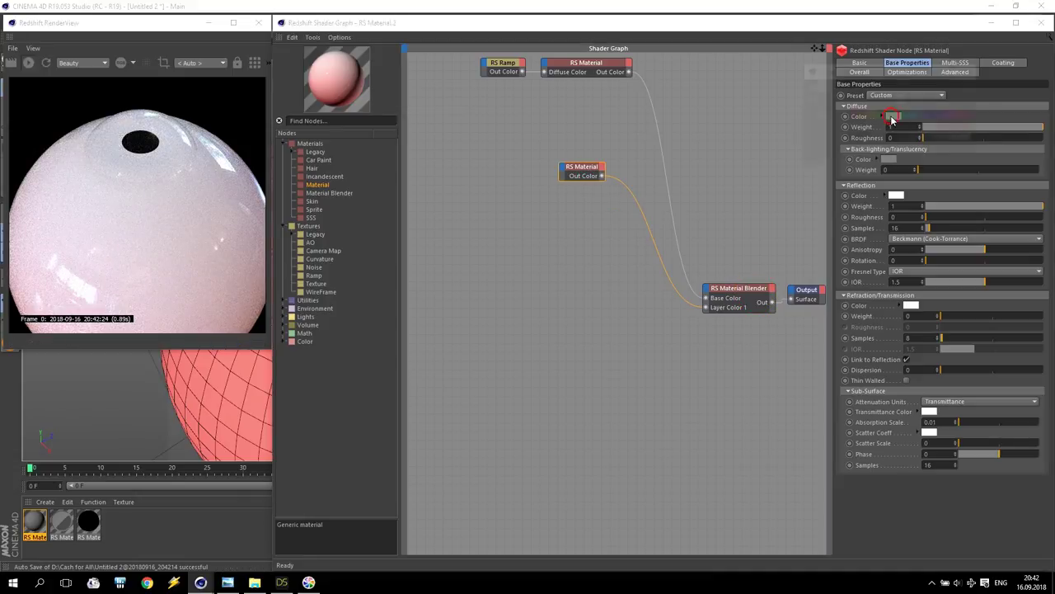
pyautogui.click(892, 114)
pyautogui.click(912, 138)
pyautogui.moveTo(952, 138); pyautogui.dragTo(980, 138)
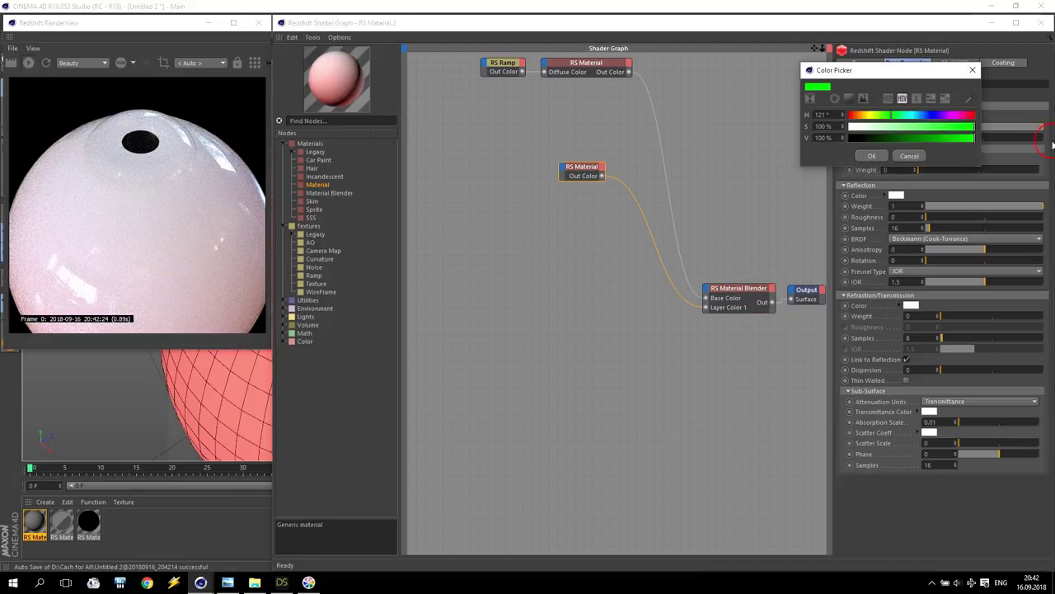
pyautogui.click(933, 116)
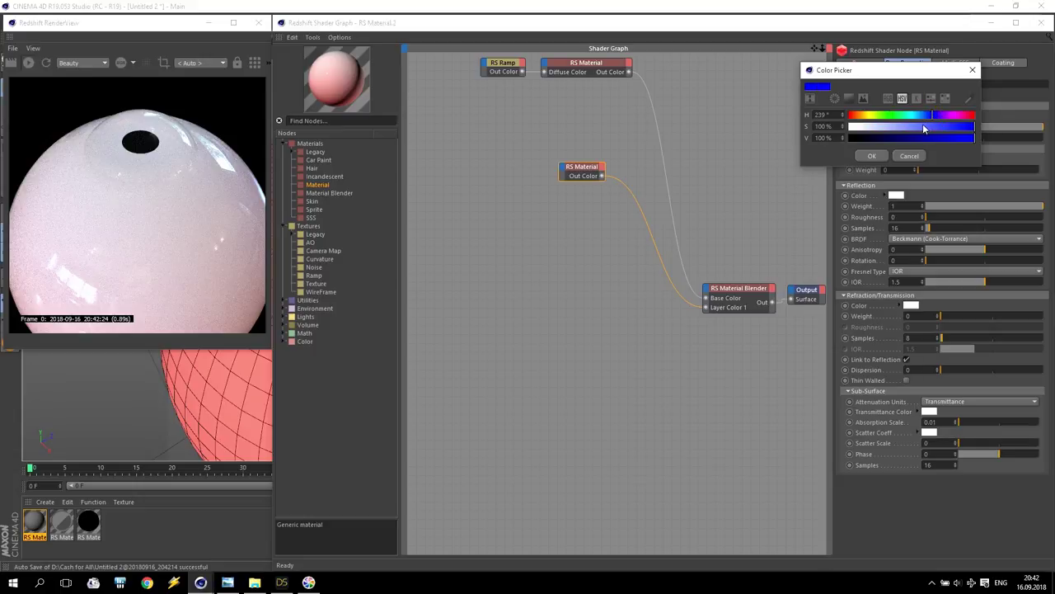
pyautogui.click(609, 161)
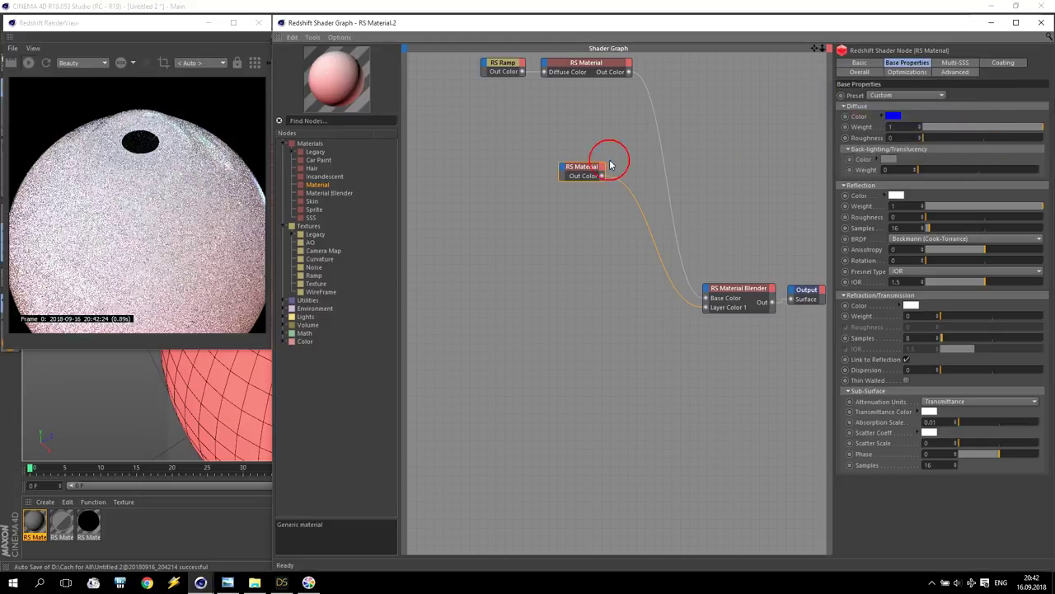
pyautogui.moveTo(610, 165); pyautogui.dragTo(616, 164)
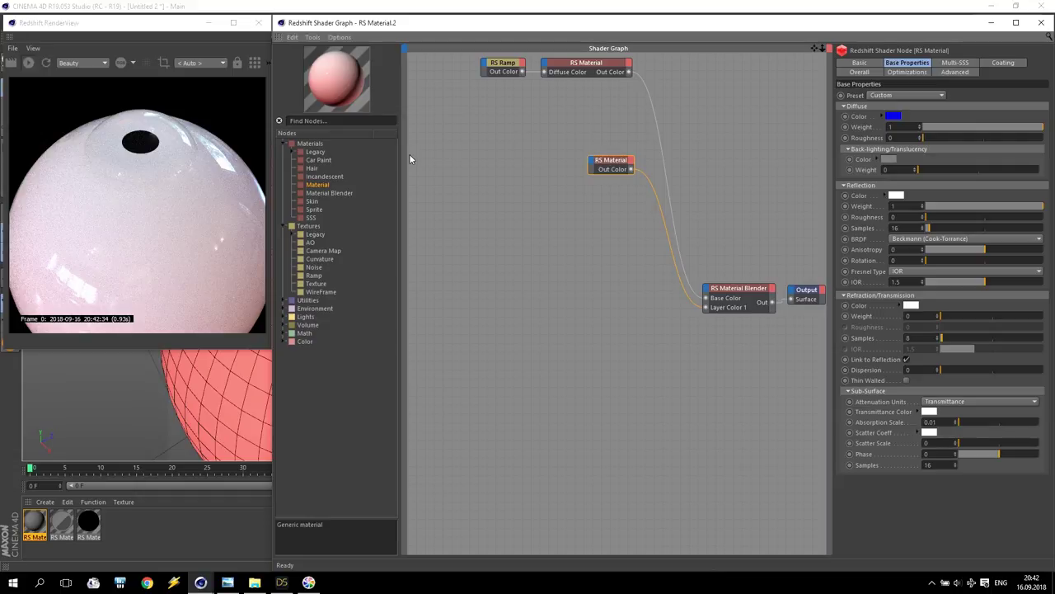
pyautogui.moveTo(312, 276); pyautogui.dragTo(707, 295)
# Step: Wire the new Ramp into Blend Color 1 and view the blue eye through the Top camera
pyautogui.moveTo(719, 308)
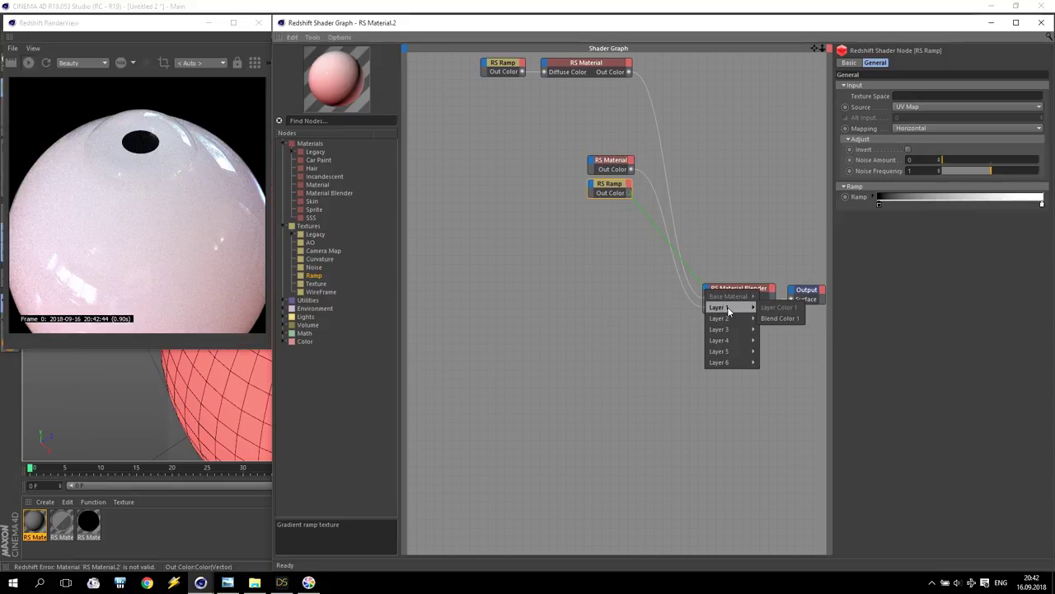
pyautogui.click(780, 319)
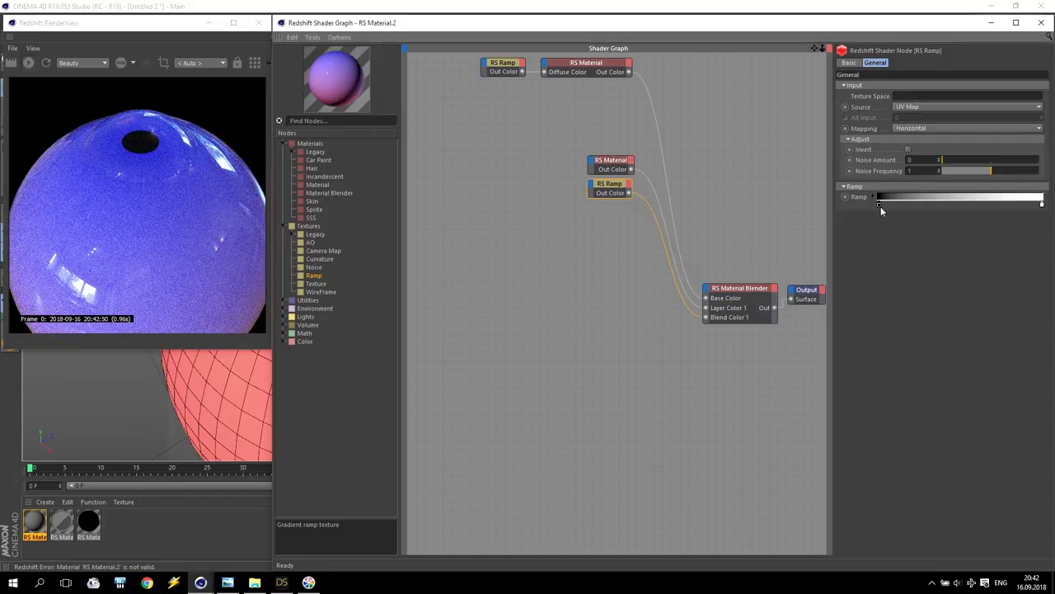
pyautogui.click(990, 23)
pyautogui.click(807, 56)
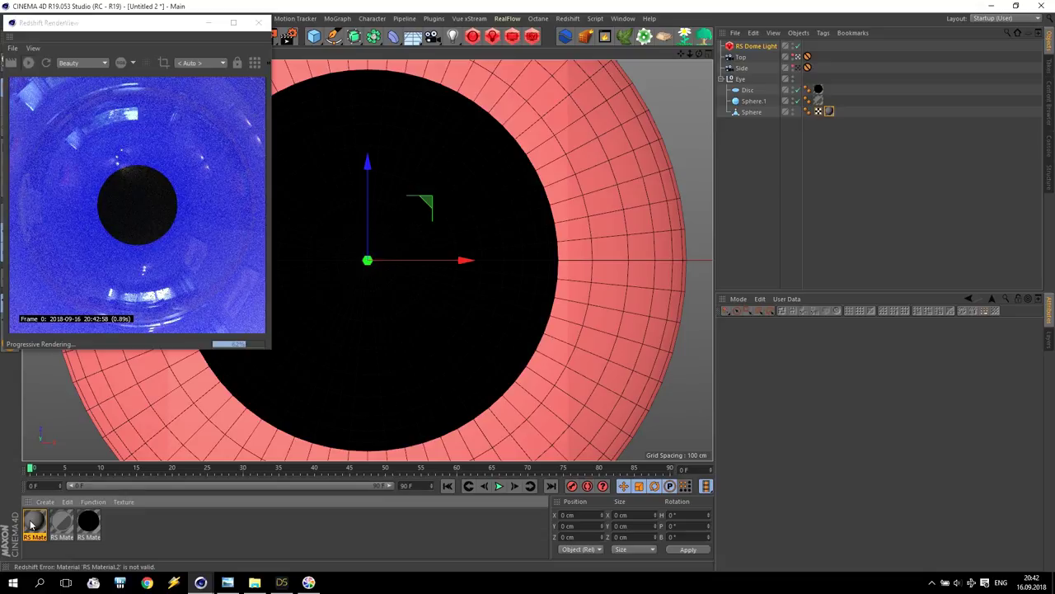
# Step: Reopen the eye material's Shader Graph from its editor
pyautogui.doubleClick(33, 523)
pyautogui.click(333, 113)
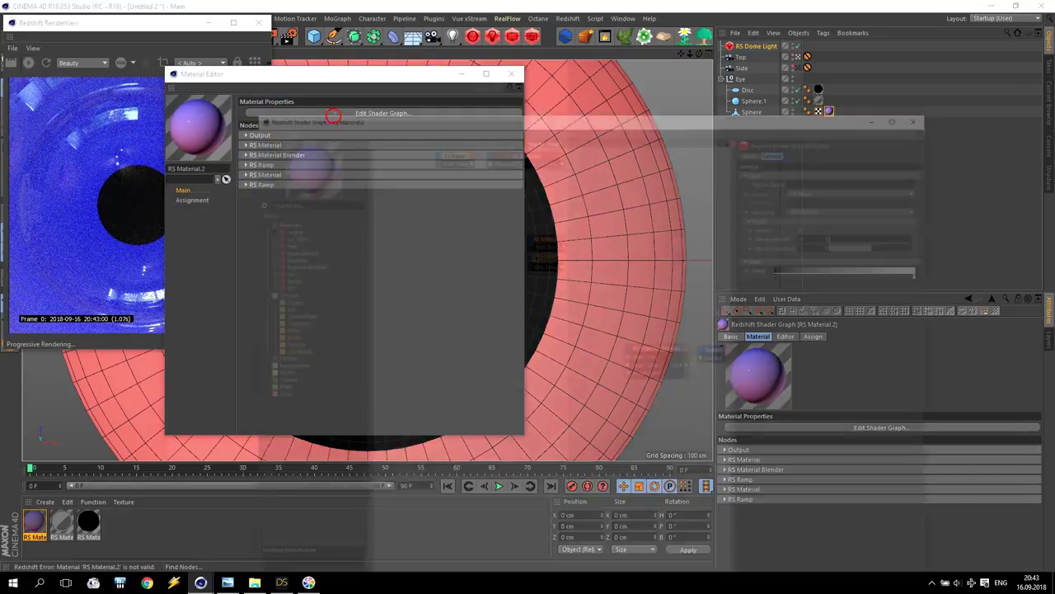
pyautogui.click(288, 74)
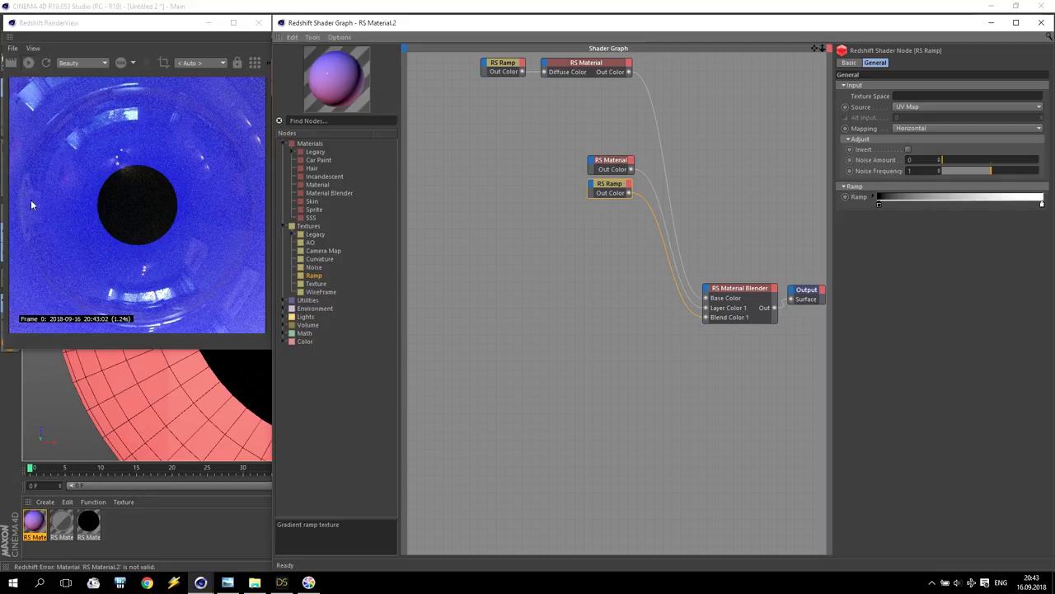
# Step: Move the iris ramp's dark knot to position 89.5%
pyautogui.click(872, 197)
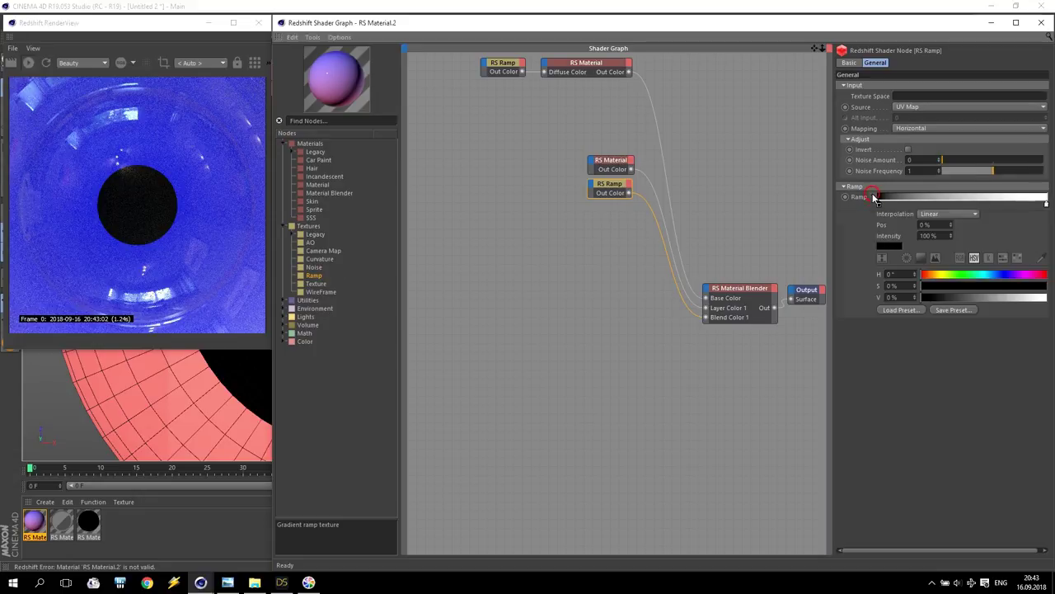
pyautogui.moveTo(880, 204); pyautogui.dragTo(1027, 201)
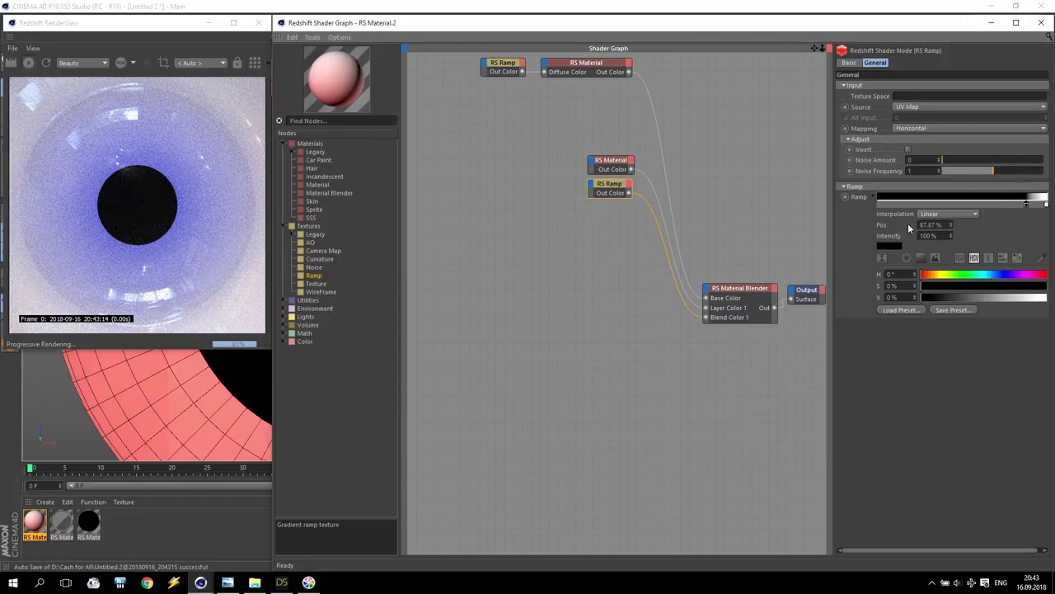
pyautogui.click(944, 225)
pyautogui.write('89.5')
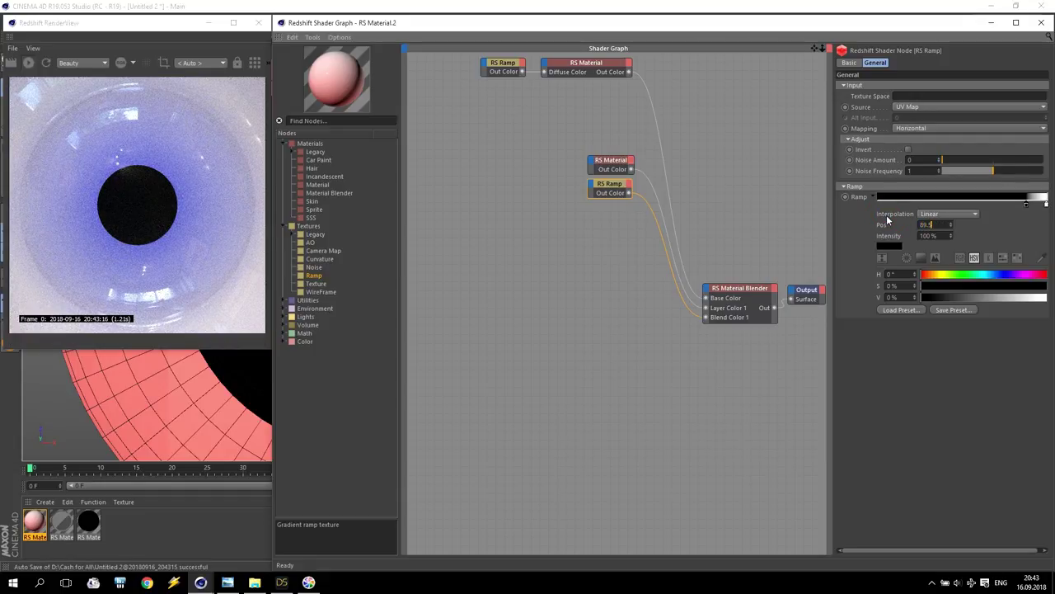
pyautogui.press('Return')
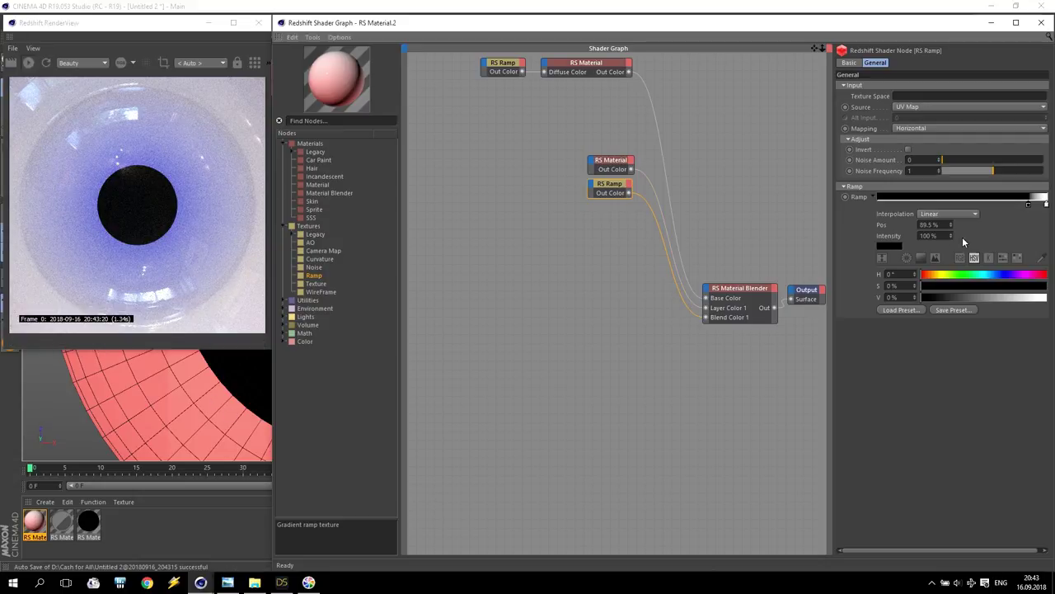
# Step: Set the iris ramp's white end knot to position 90%
pyautogui.click(1046, 205)
pyautogui.click(863, 225)
pyautogui.write('90')
pyautogui.press('Return')
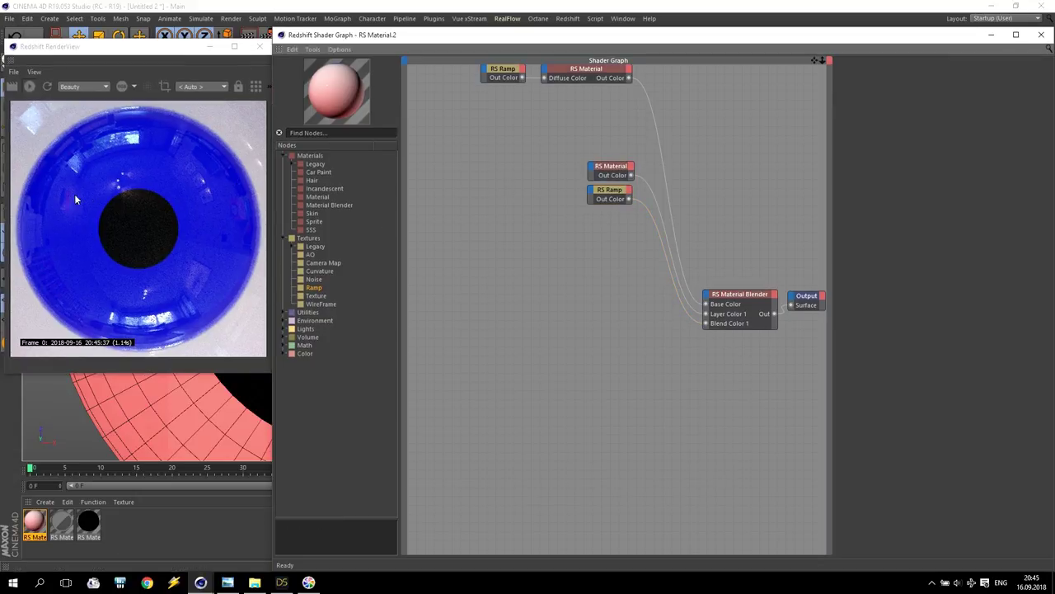
# Step: Add an RS Material with diffuse color H30 S100 V100 (bright orange)
pyautogui.click(313, 195)
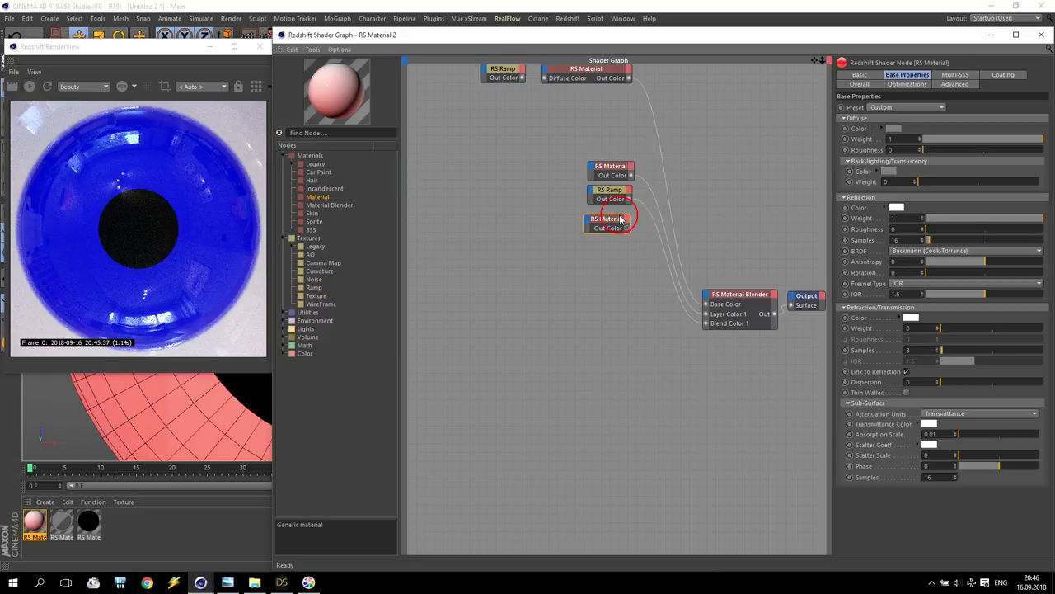
pyautogui.click(894, 129)
pyautogui.click(862, 126)
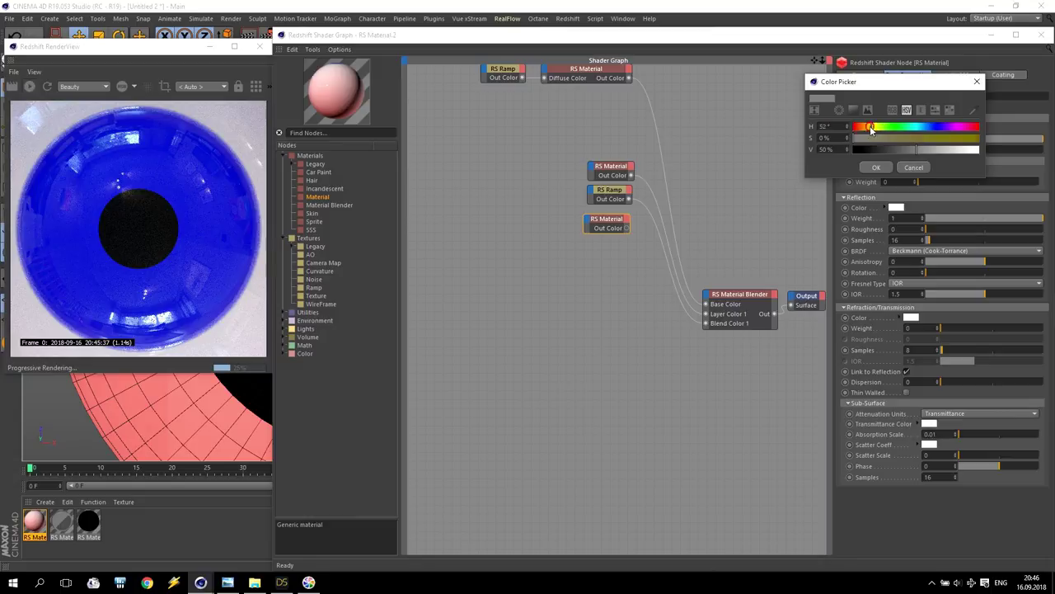
pyautogui.moveTo(901, 139); pyautogui.dragTo(1049, 151)
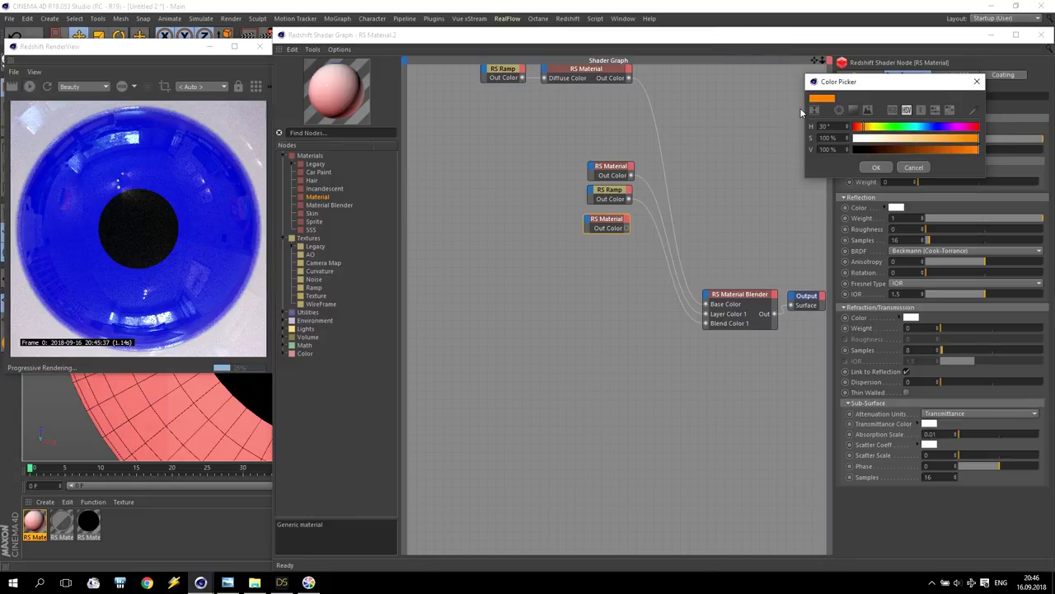
pyautogui.click(878, 168)
# Step: Wire the orange material into Layer Color 2 and a new Ramp into Blend Color 2
pyautogui.moveTo(628, 228)
pyautogui.mouseDown()
pyautogui.moveTo(709, 302)
pyautogui.moveTo(719, 327)
pyautogui.moveTo(779, 325)
pyautogui.mouseUp()
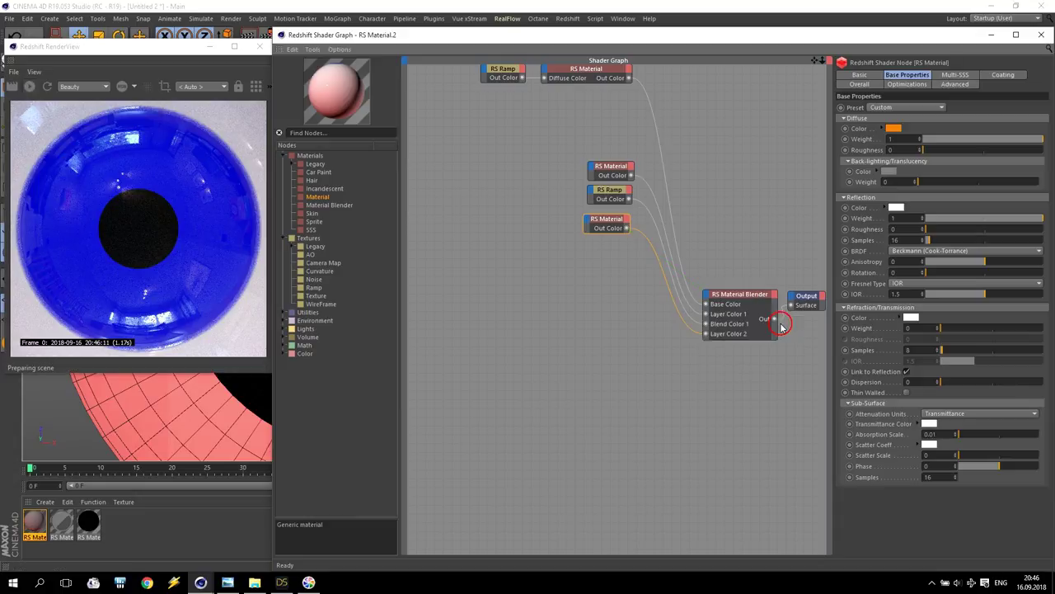
pyautogui.moveTo(610, 223); pyautogui.dragTo(612, 221)
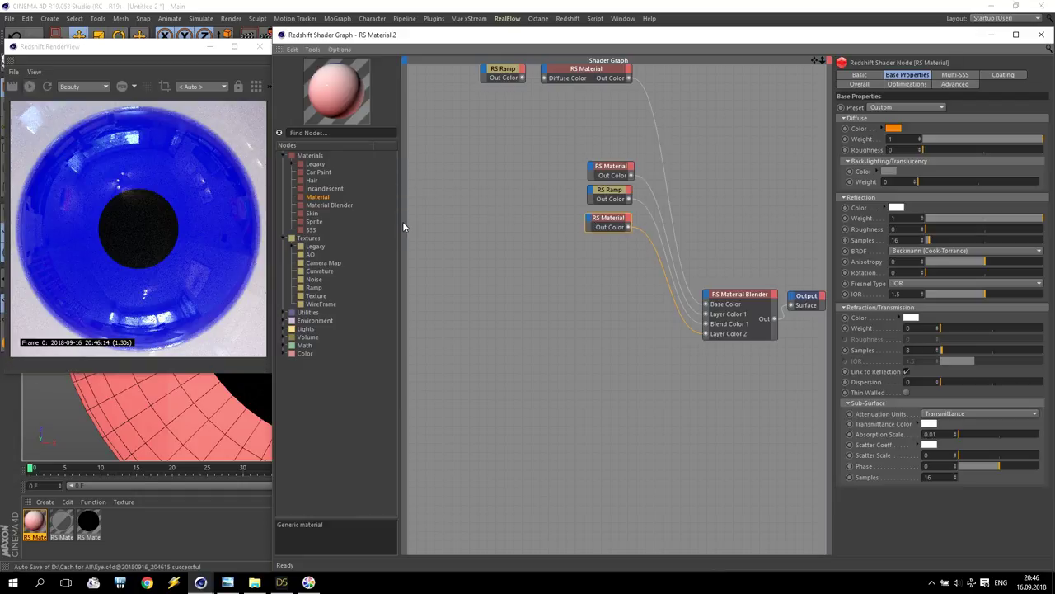
pyautogui.moveTo(313, 287); pyautogui.dragTo(783, 334)
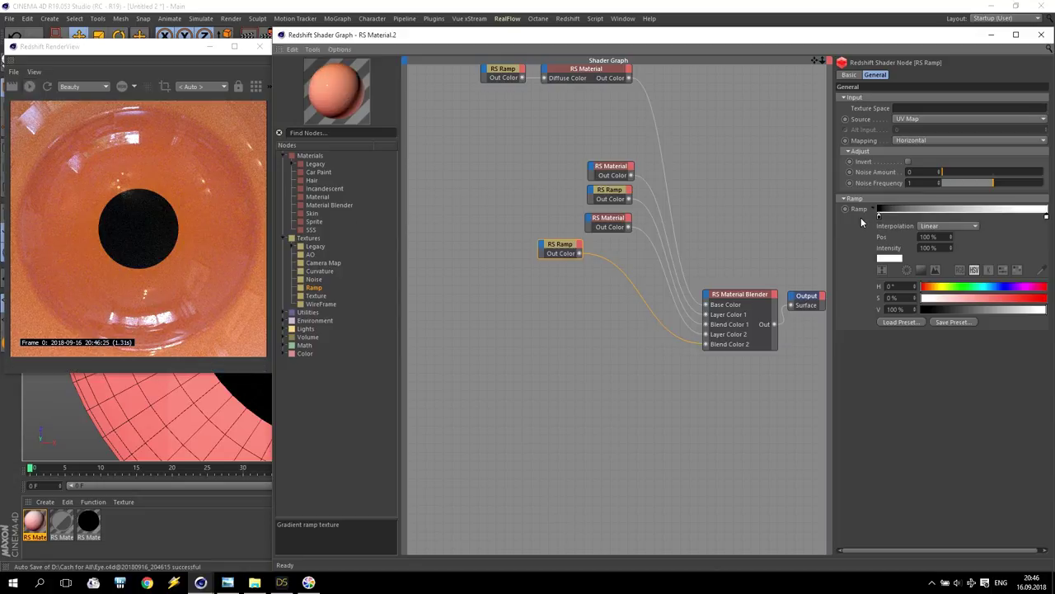
# Step: Slide the mask ramp's knots to about 96% and 98% and set Noise Frequency 2, Amount 0.1
pyautogui.moveTo(573, 253); pyautogui.dragTo(559, 318)
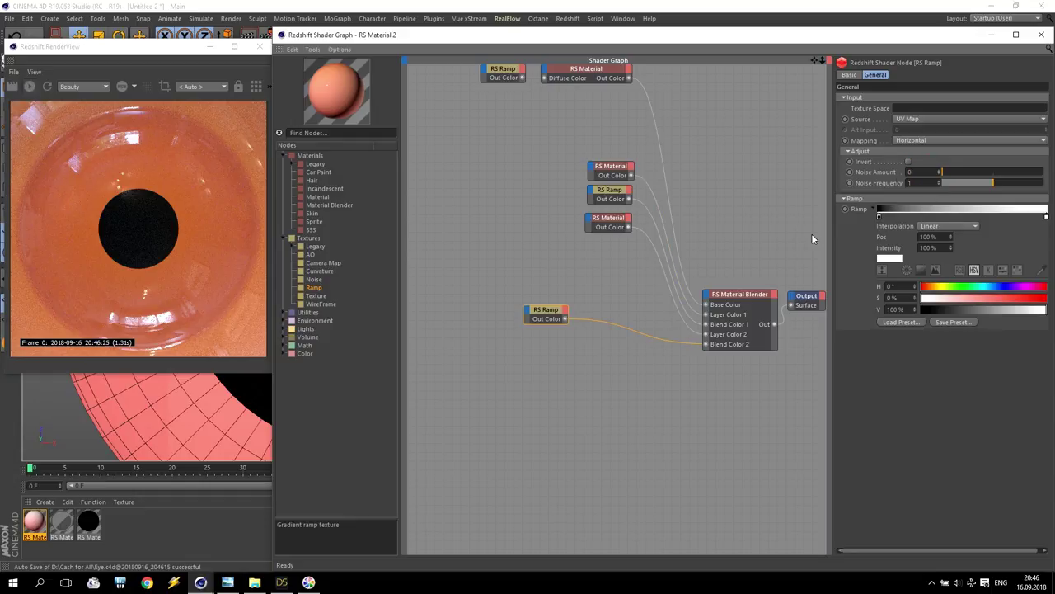
pyautogui.moveTo(879, 221); pyautogui.dragTo(1001, 224)
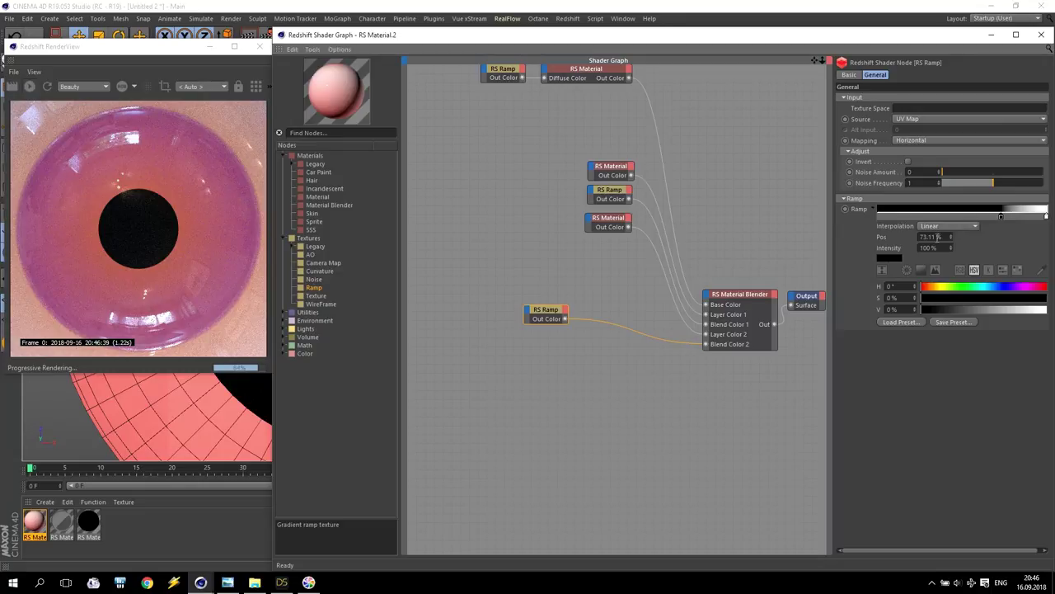
pyautogui.click(933, 236)
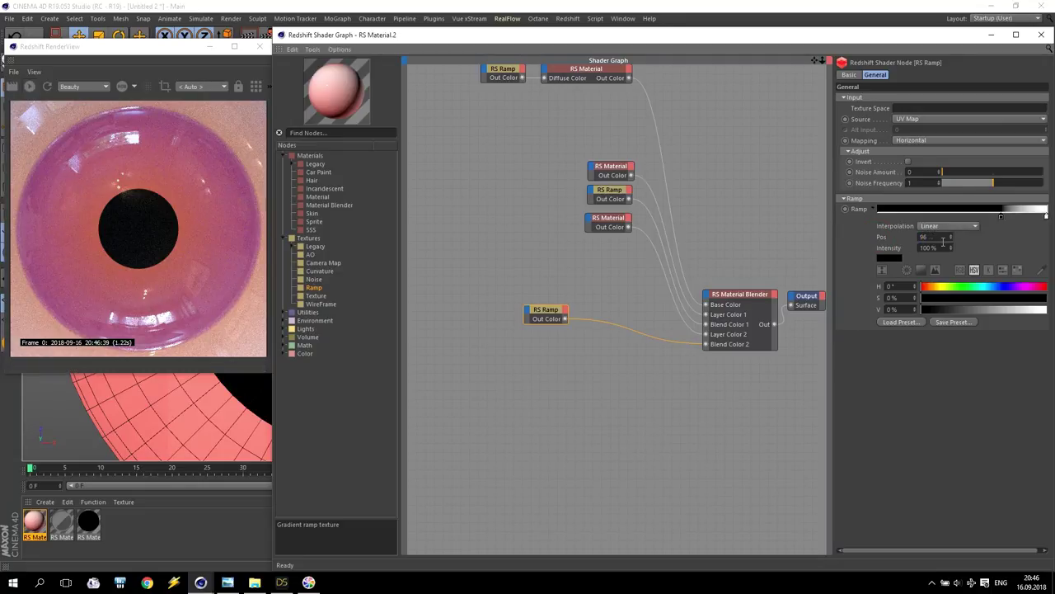
pyautogui.moveTo(1001, 215); pyautogui.dragTo(1044, 216)
pyautogui.click(1045, 216)
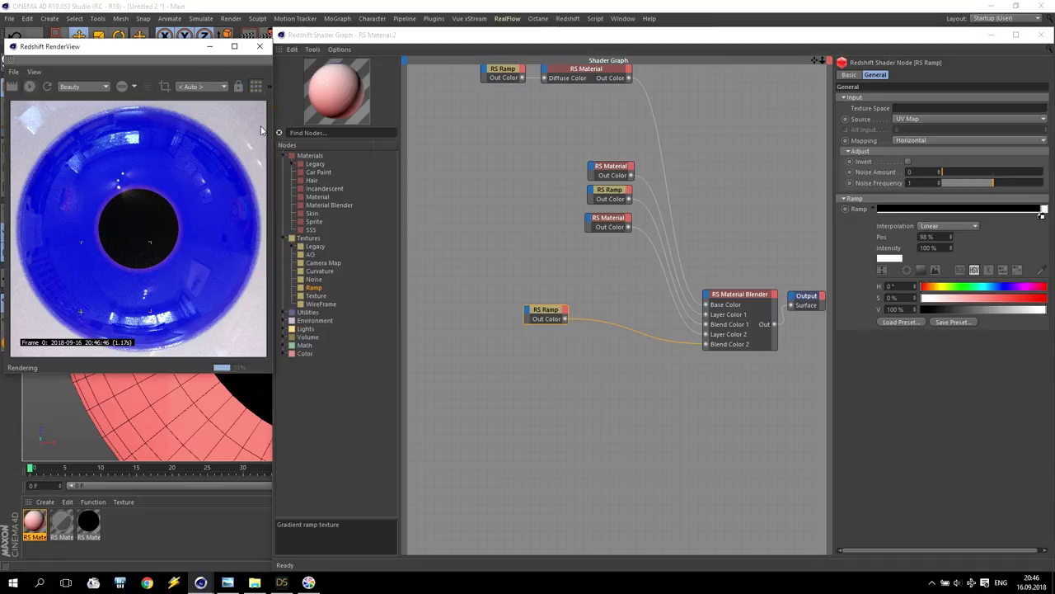
pyautogui.click(612, 283)
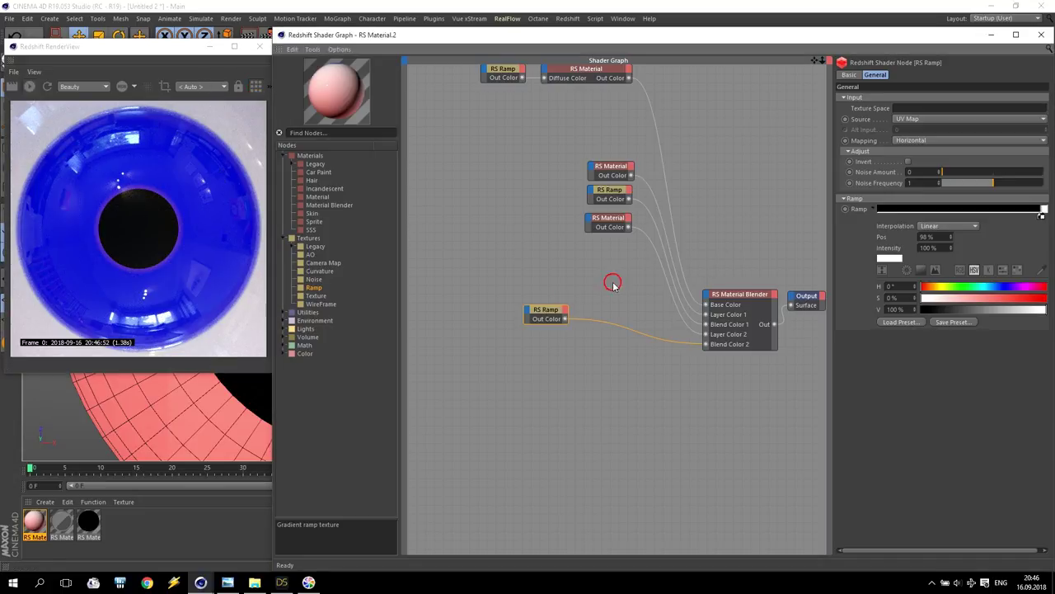
pyautogui.moveTo(995, 183); pyautogui.dragTo(1040, 183)
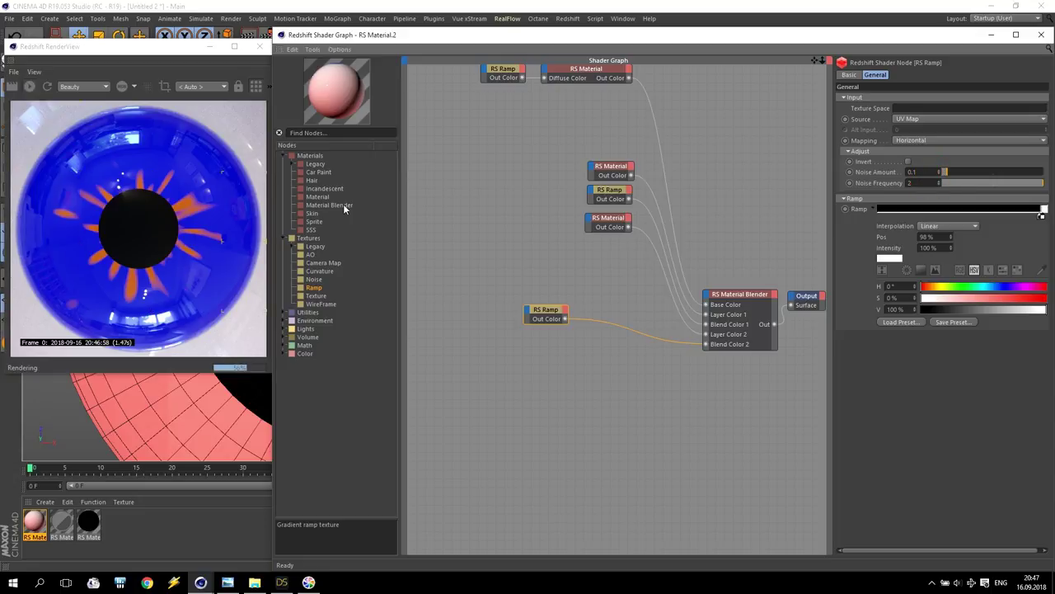
# Step: Set the streak ramp's Noise Frequency to 3 and move its node up-left
pyautogui.doubleClick(911, 182)
pyautogui.write('1')
pyautogui.press('Return')
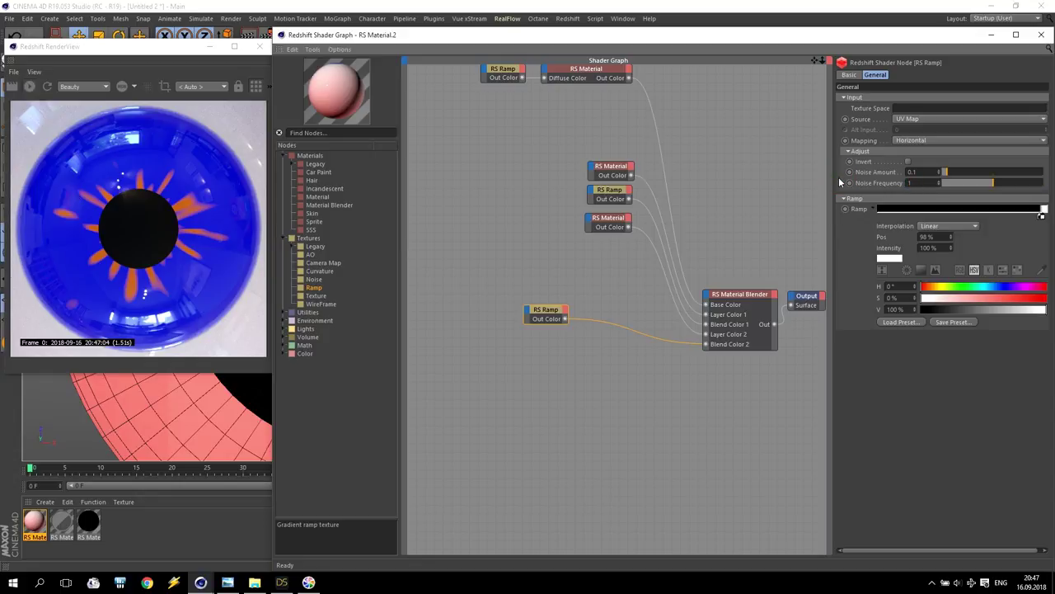
pyautogui.write('2')
pyautogui.press('Return')
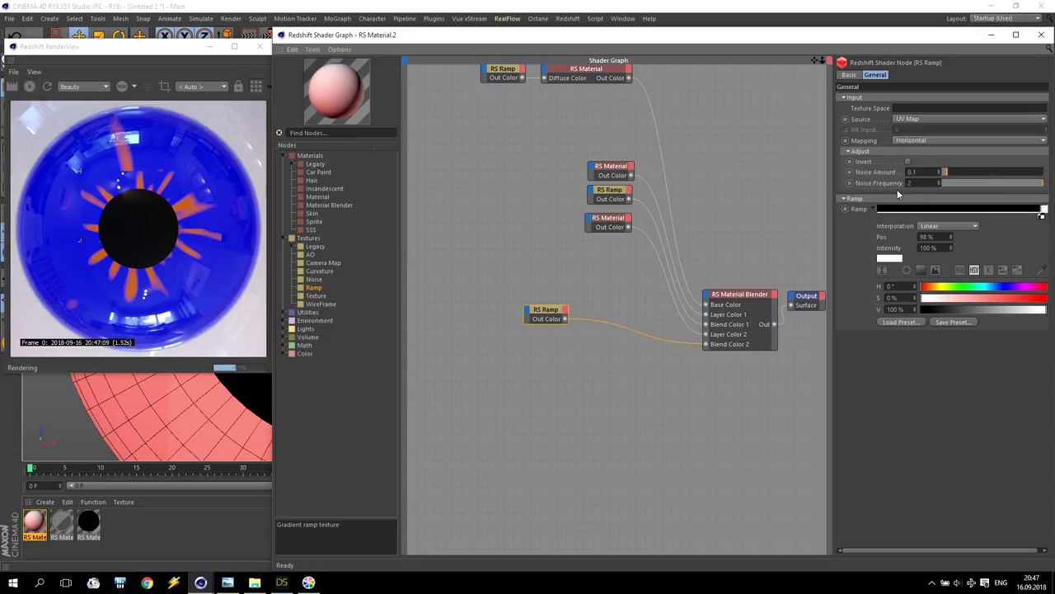
pyautogui.write('3')
pyautogui.click(784, 188)
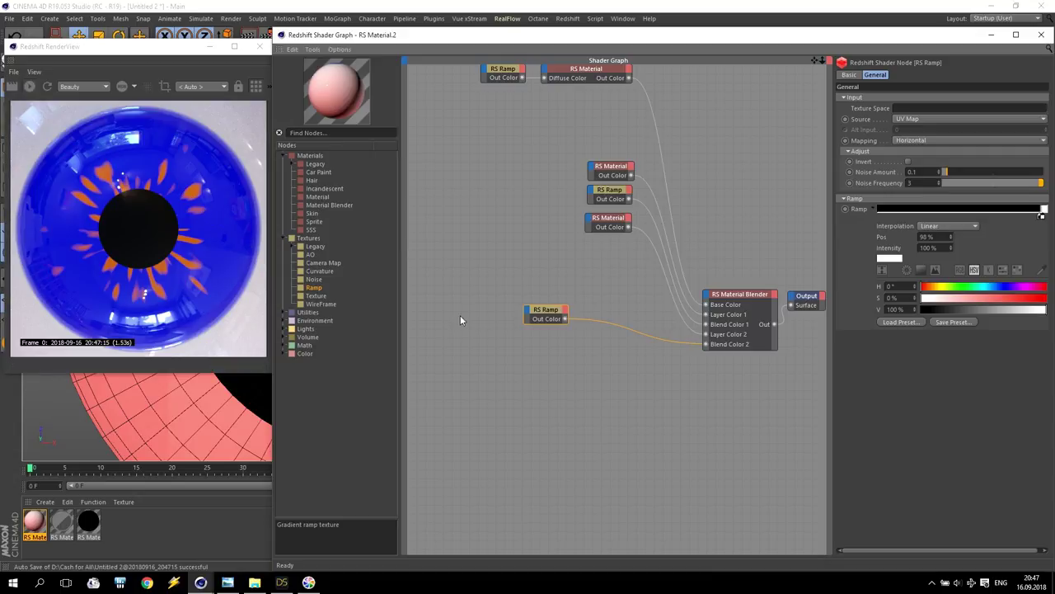
pyautogui.moveTo(545, 313); pyautogui.dragTo(501, 295)
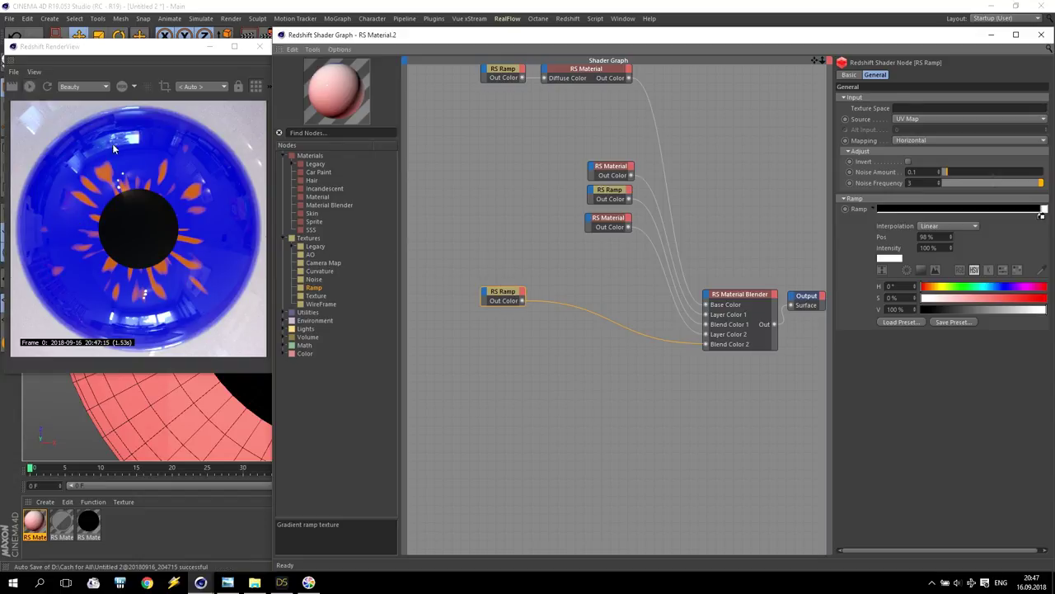
pyautogui.click(601, 193)
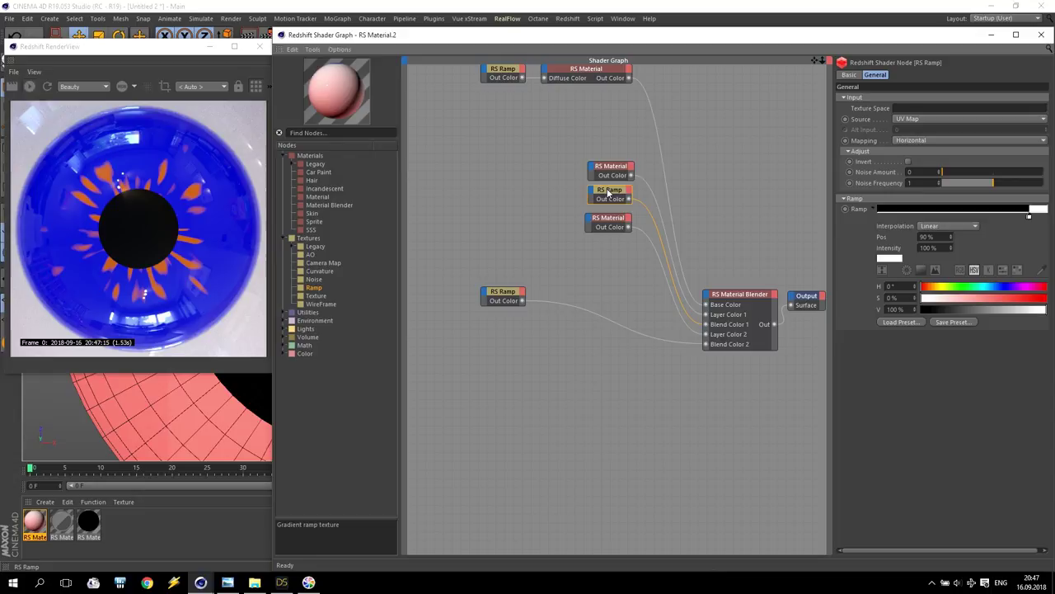
# Step: Duplicate the streak ramp node and place both ramps together
pyautogui.click(594, 264)
pyautogui.moveTo(610, 193); pyautogui.dragTo(503, 324)
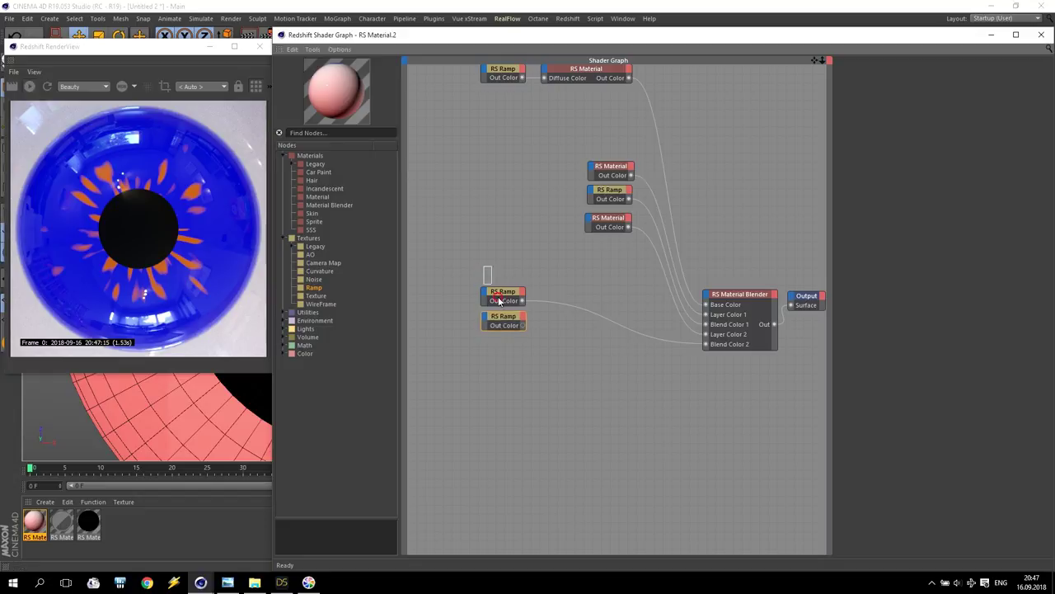
pyautogui.moveTo(487, 267); pyautogui.dragTo(537, 363)
pyautogui.moveTo(505, 318)
pyautogui.mouseDown()
pyautogui.moveTo(502, 330)
pyautogui.moveTo(497, 315)
pyautogui.mouseUp()
pyautogui.click(594, 195)
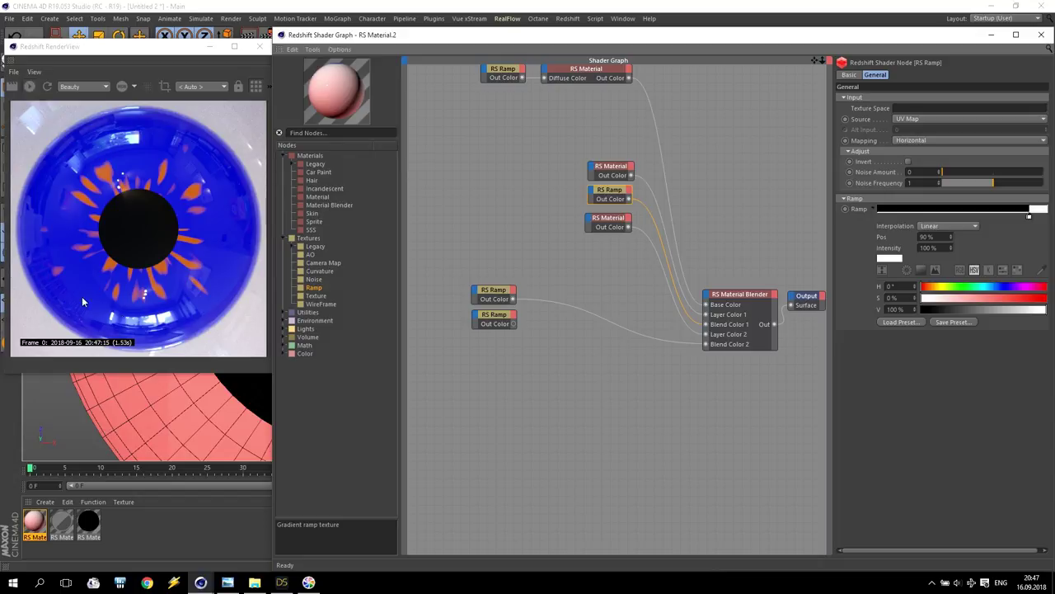
pyautogui.click(487, 313)
# Step: Add a Color Composite fed by both ramps as Base and Blend Color, output to the blender's mask
pyautogui.click(282, 354)
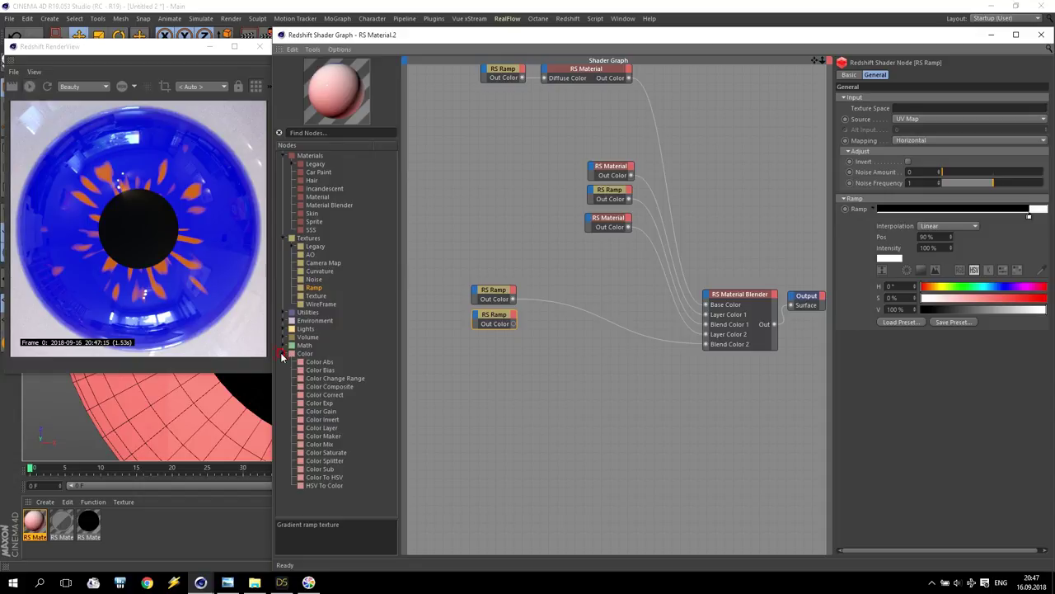
pyautogui.click(370, 386)
pyautogui.click(532, 319)
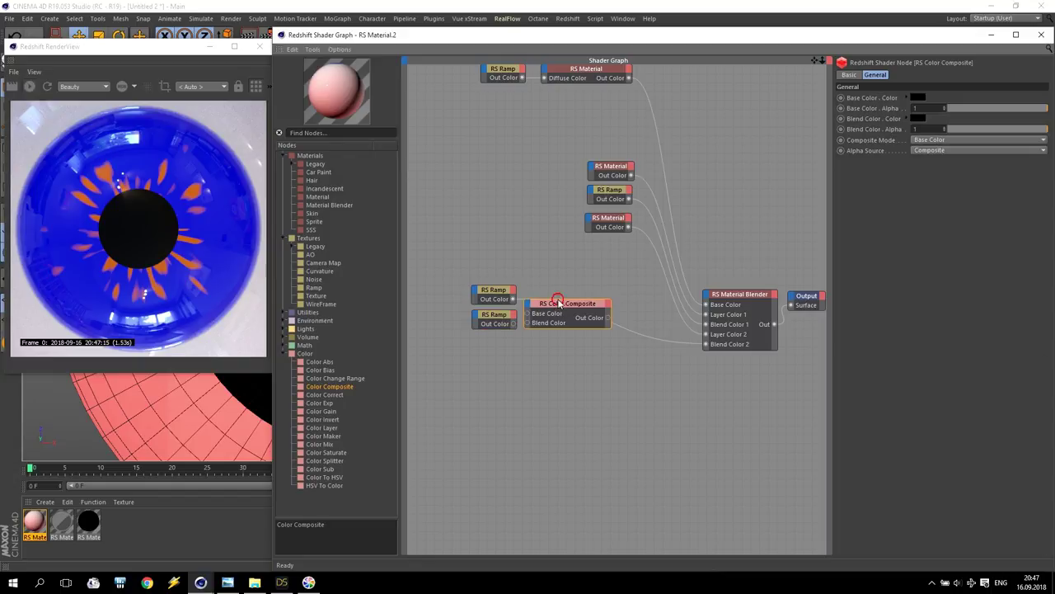
pyautogui.moveTo(566, 305); pyautogui.dragTo(576, 297)
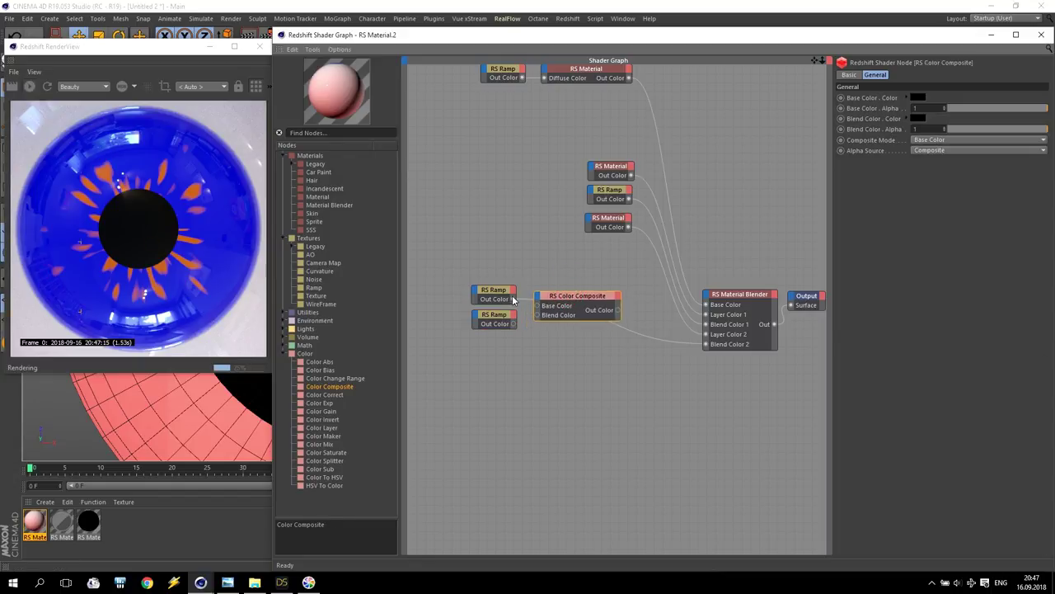
pyautogui.moveTo(511, 298); pyautogui.dragTo(538, 308)
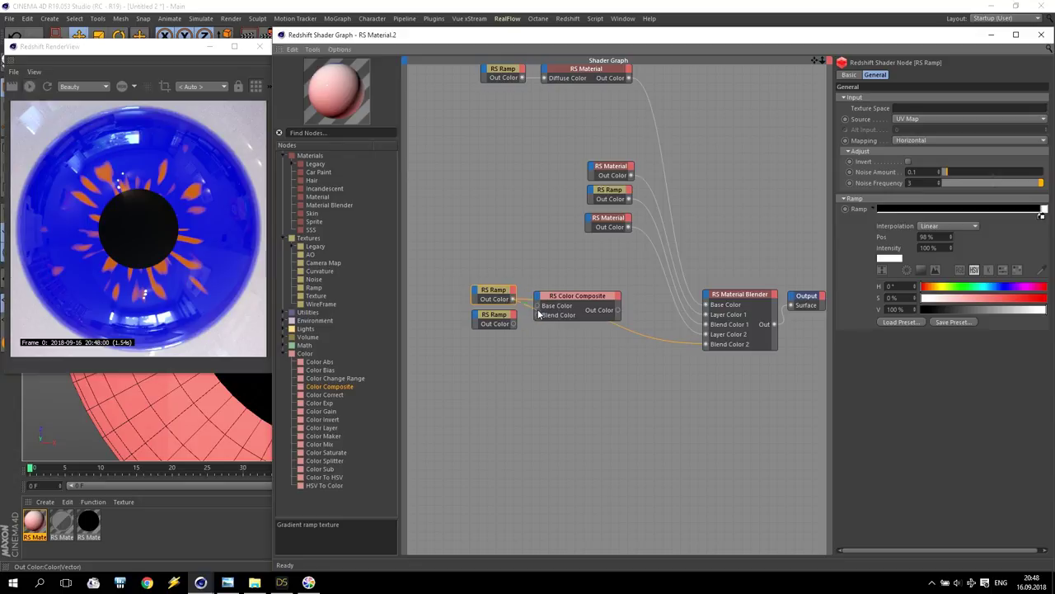
pyautogui.moveTo(513, 323); pyautogui.dragTo(537, 315)
pyautogui.moveTo(619, 312); pyautogui.dragTo(705, 342)
# Step: Set the Color Composite mode to Multiply and preview the mask, then restore the blender output
pyautogui.moveTo(446, 270); pyautogui.dragTo(581, 266)
pyautogui.click(581, 264)
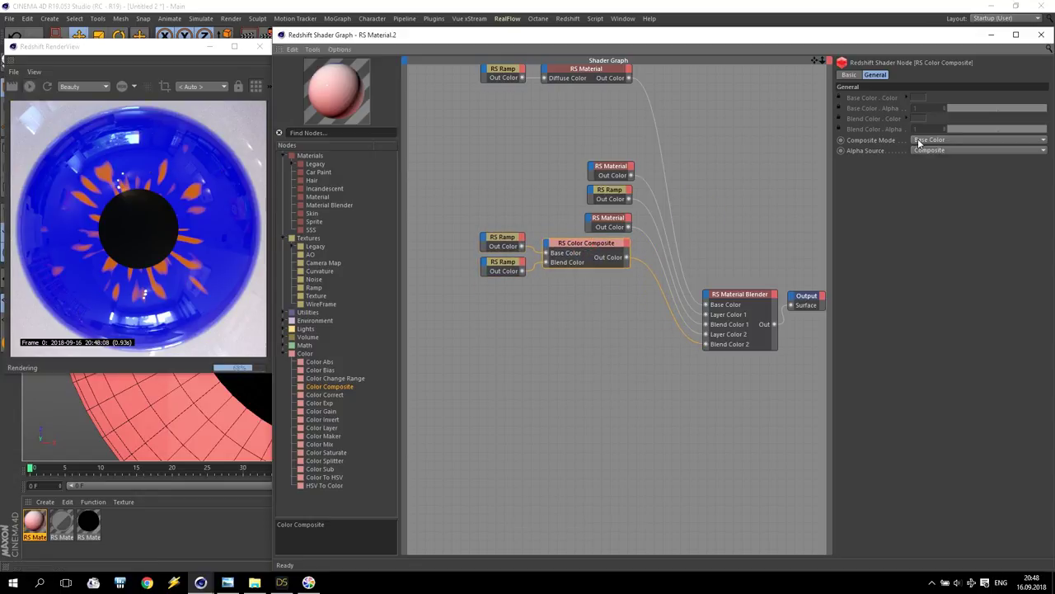
pyautogui.click(923, 140)
pyautogui.click(934, 205)
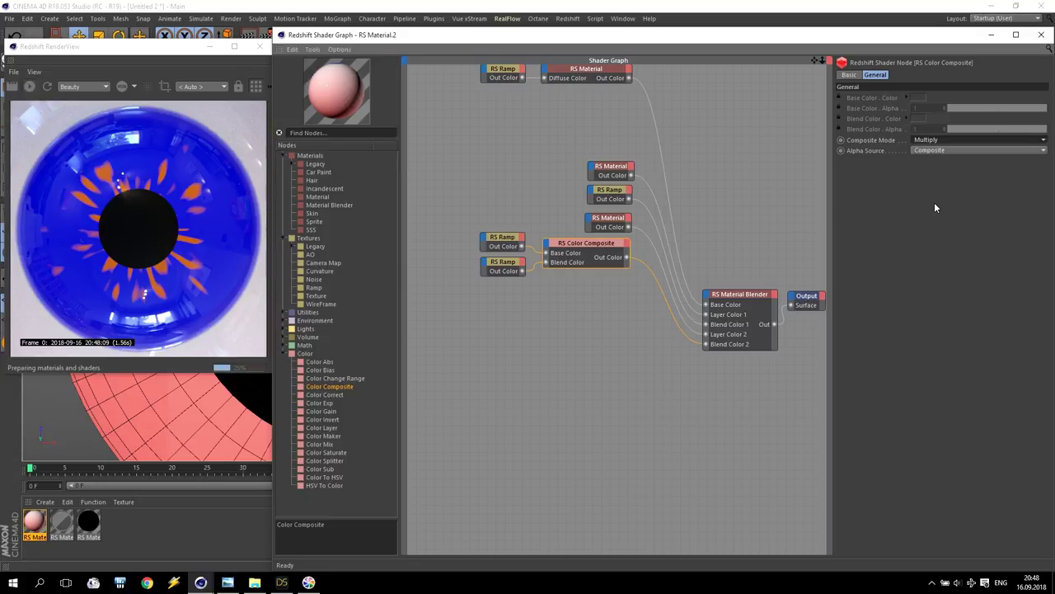
pyautogui.moveTo(813, 61); pyautogui.dragTo(759, 63)
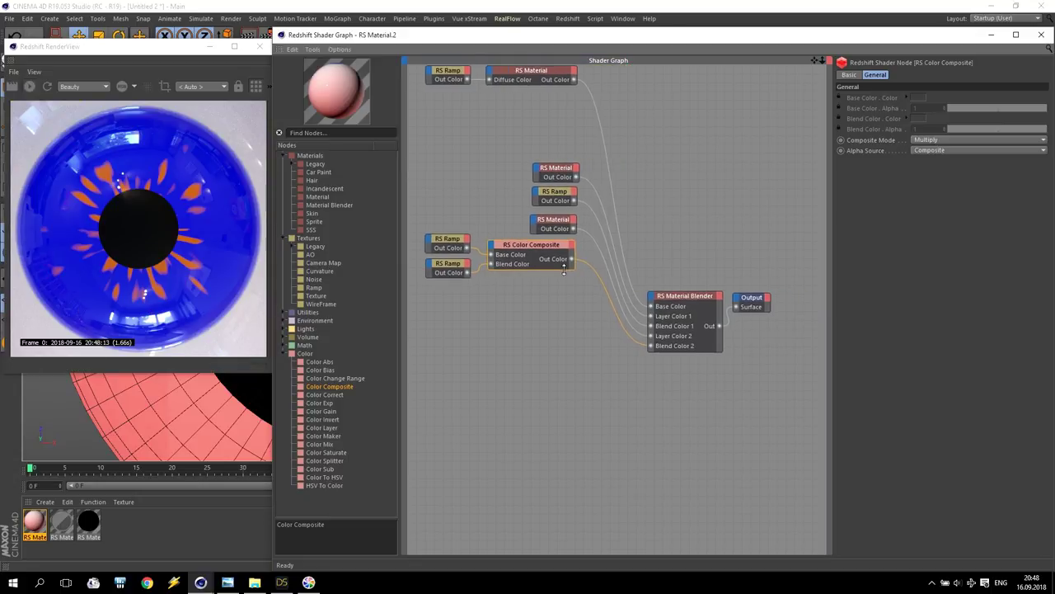
pyautogui.moveTo(571, 261); pyautogui.dragTo(727, 305)
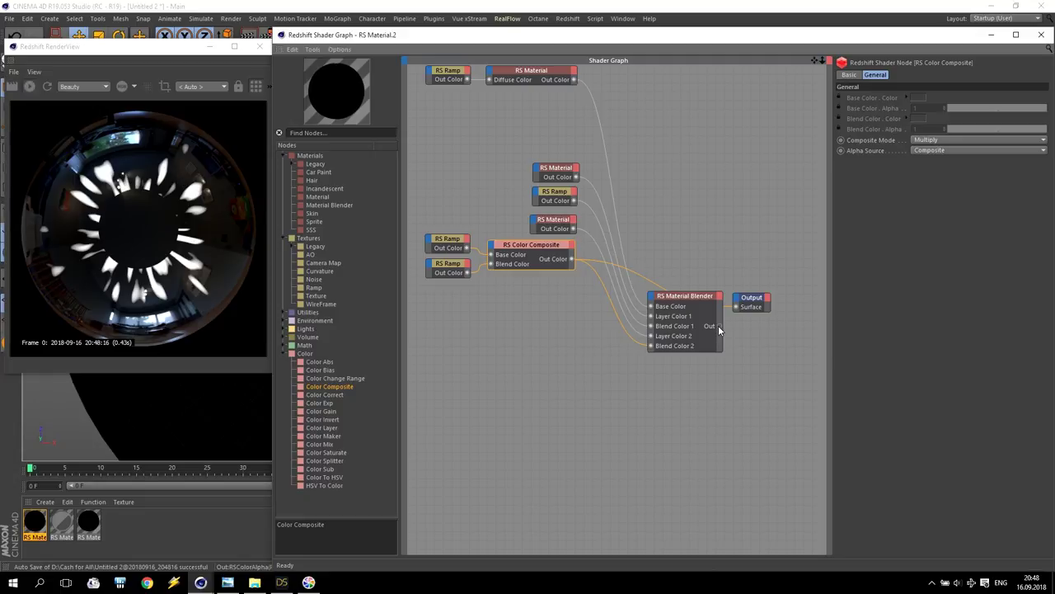
pyautogui.moveTo(718, 325); pyautogui.dragTo(739, 309)
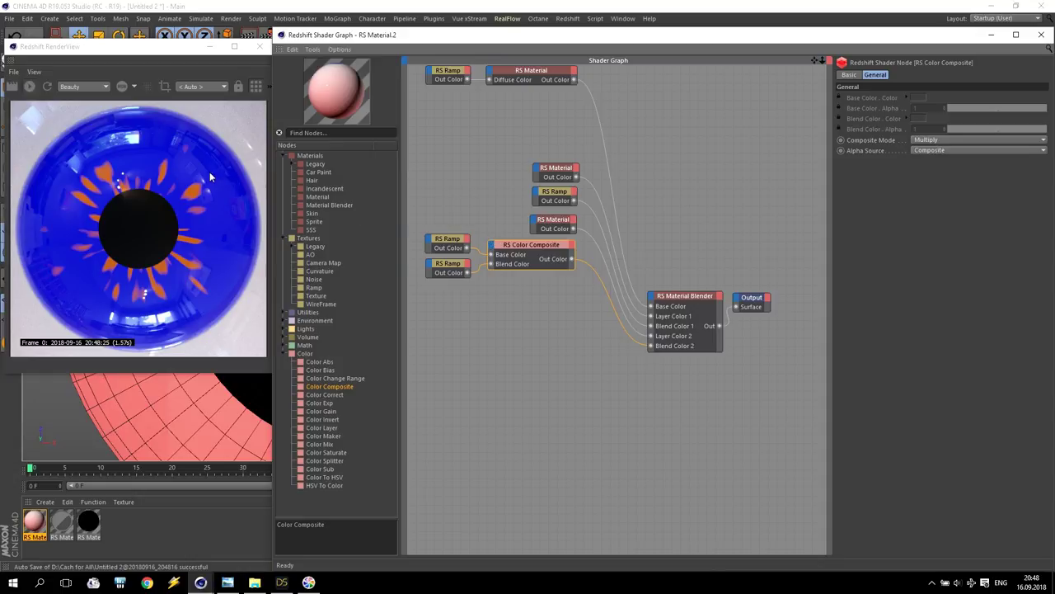
# Step: Add a knot to the upper composited ramp and set its position to 96%
pyautogui.click(446, 242)
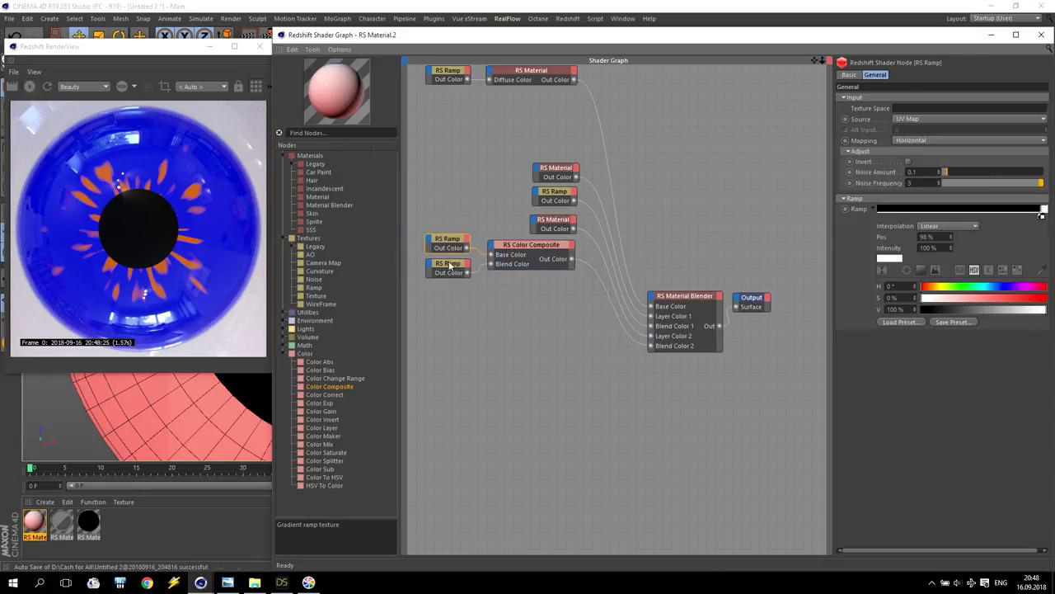
pyautogui.click(452, 267)
pyautogui.click(449, 242)
pyautogui.moveTo(1037, 215); pyautogui.dragTo(1000, 217)
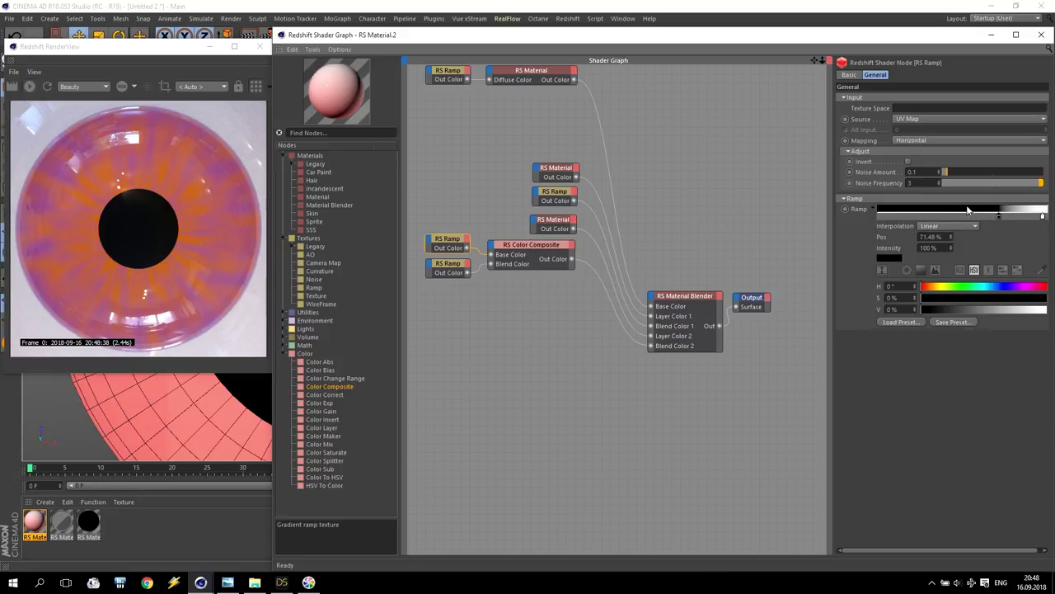
pyautogui.click(933, 234)
pyautogui.write('96')
pyautogui.press('Return')
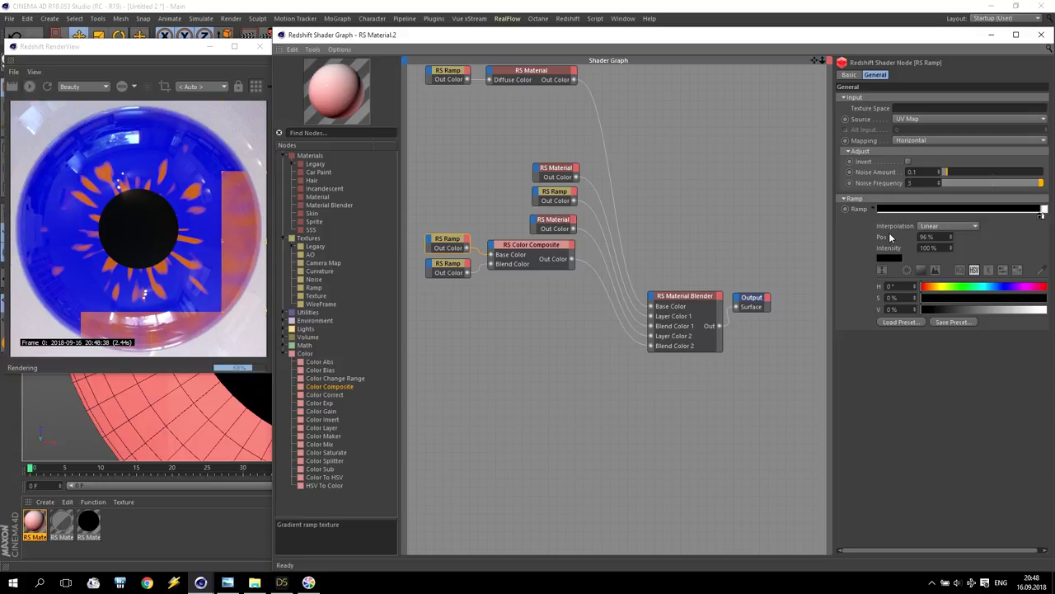
pyautogui.click(531, 282)
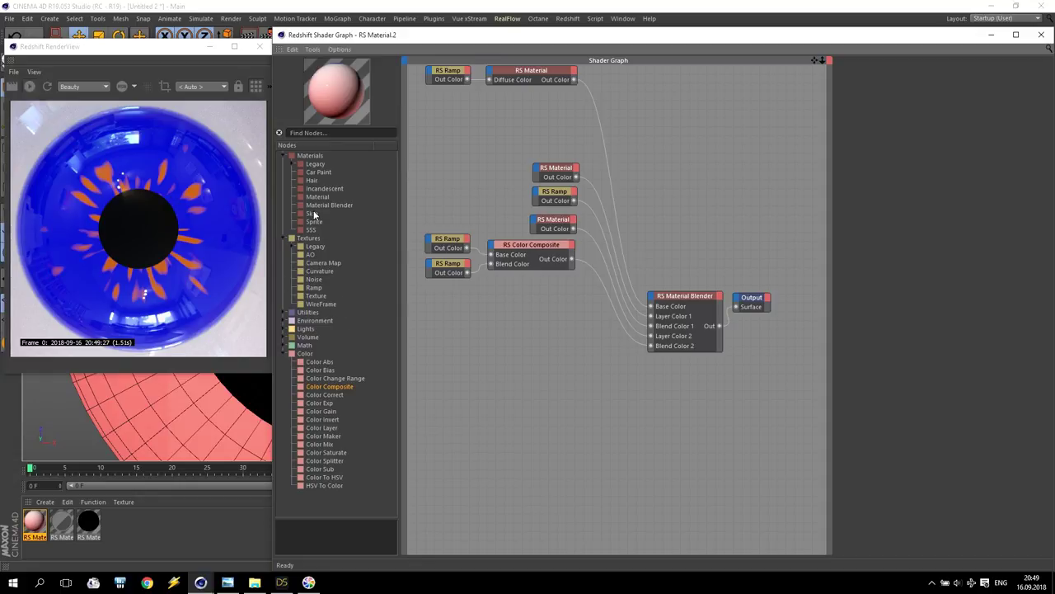
# Step: Add an RS Material with Diffuse Weight 0 and Reflection Weight 0
pyautogui.moveTo(320, 198); pyautogui.dragTo(567, 288)
pyautogui.moveTo(955, 139); pyautogui.dragTo(907, 140)
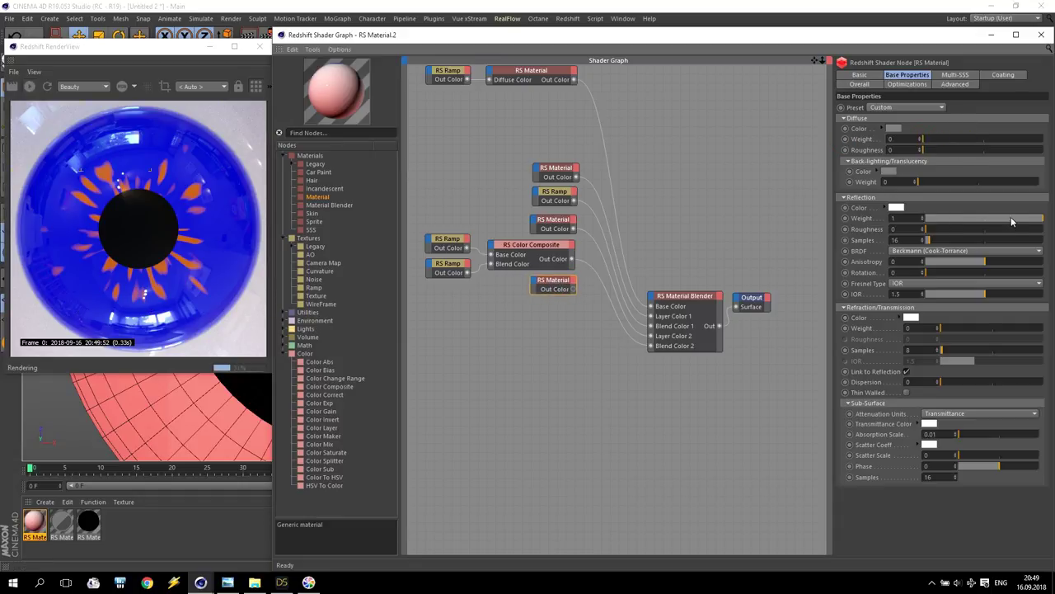
pyautogui.moveTo(987, 219); pyautogui.dragTo(818, 210)
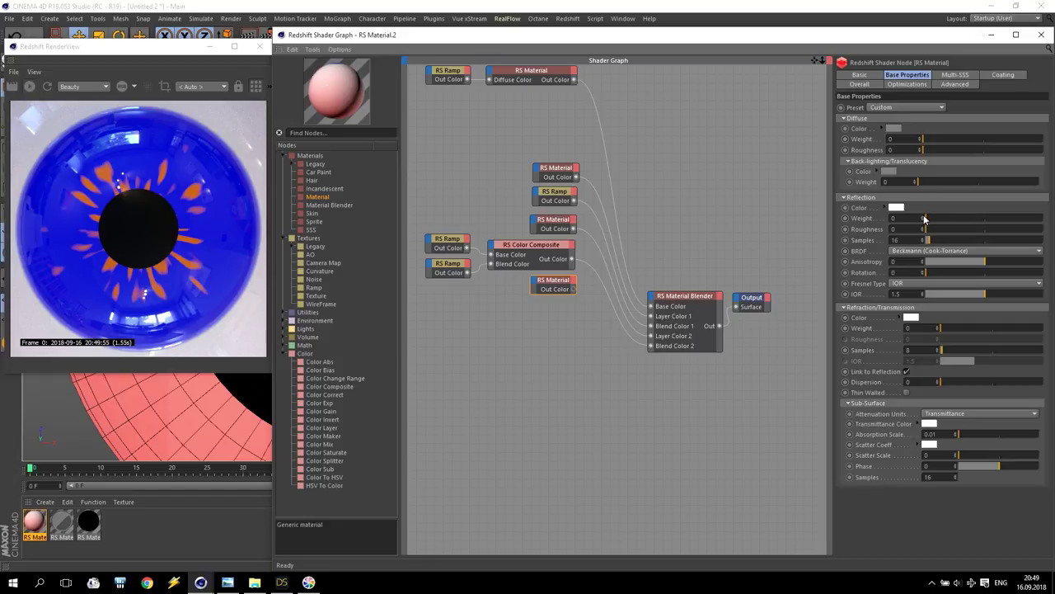
# Step: Wire the new material into the Material Blender's Layer Color 3 and add a fresh RS Ramp
pyautogui.moveTo(573, 288); pyautogui.dragTo(724, 336)
pyautogui.moveTo(693, 297); pyautogui.dragTo(688, 245)
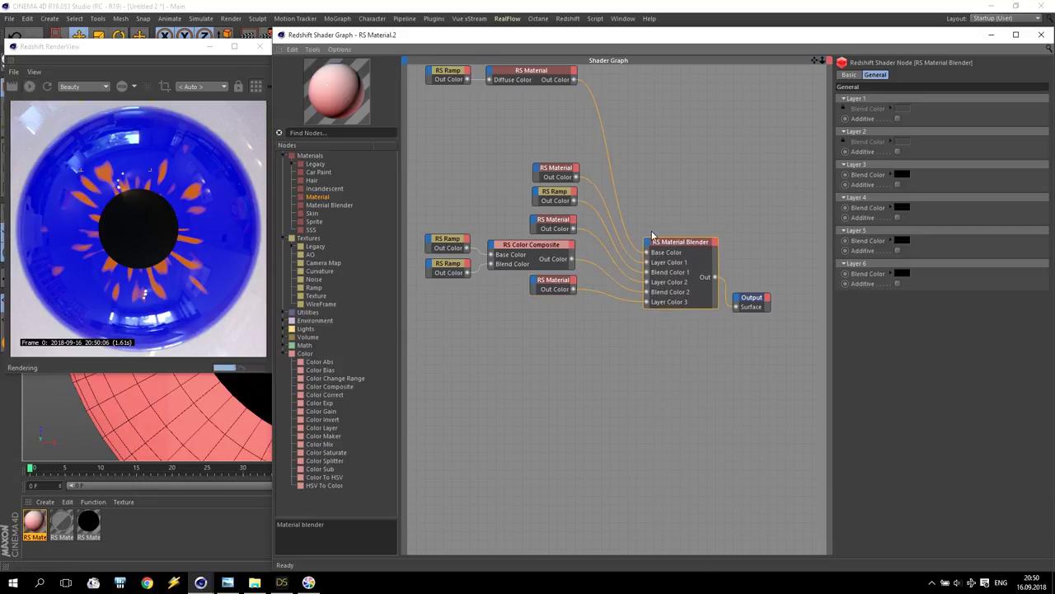
pyautogui.click(649, 247)
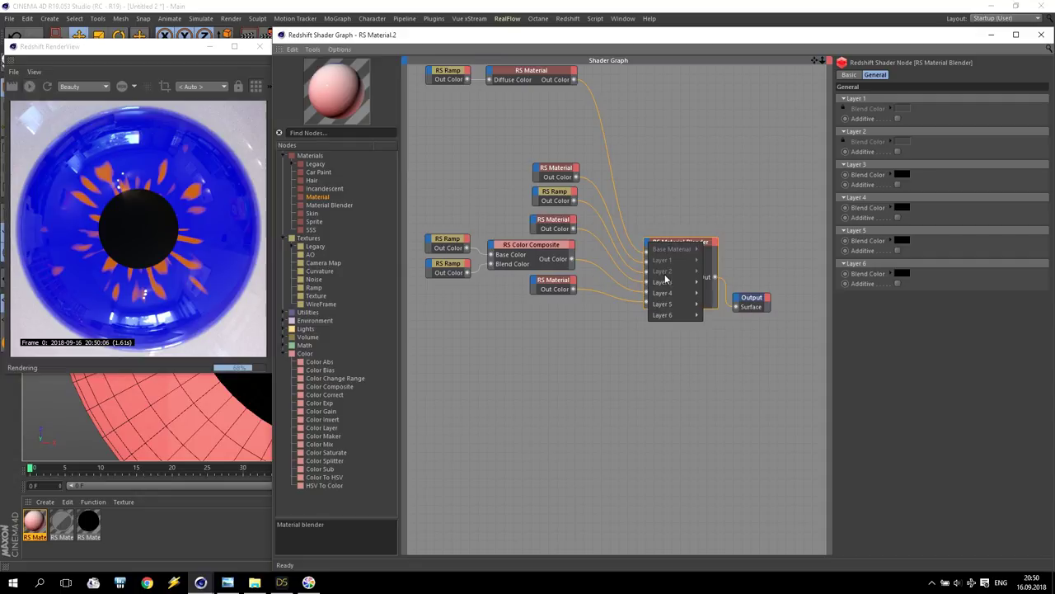
pyautogui.click(673, 176)
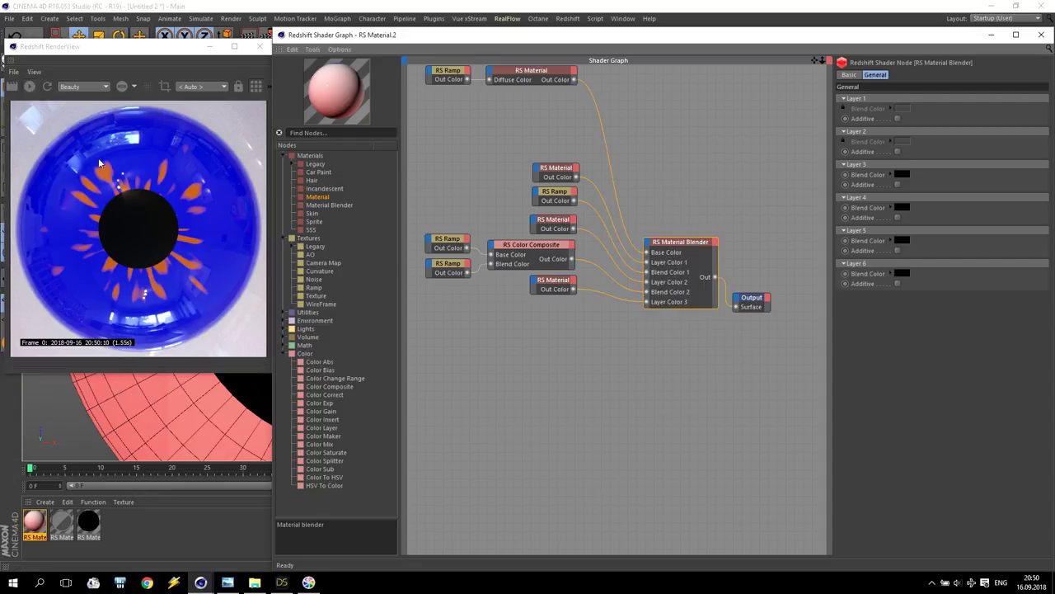
pyautogui.click(553, 282)
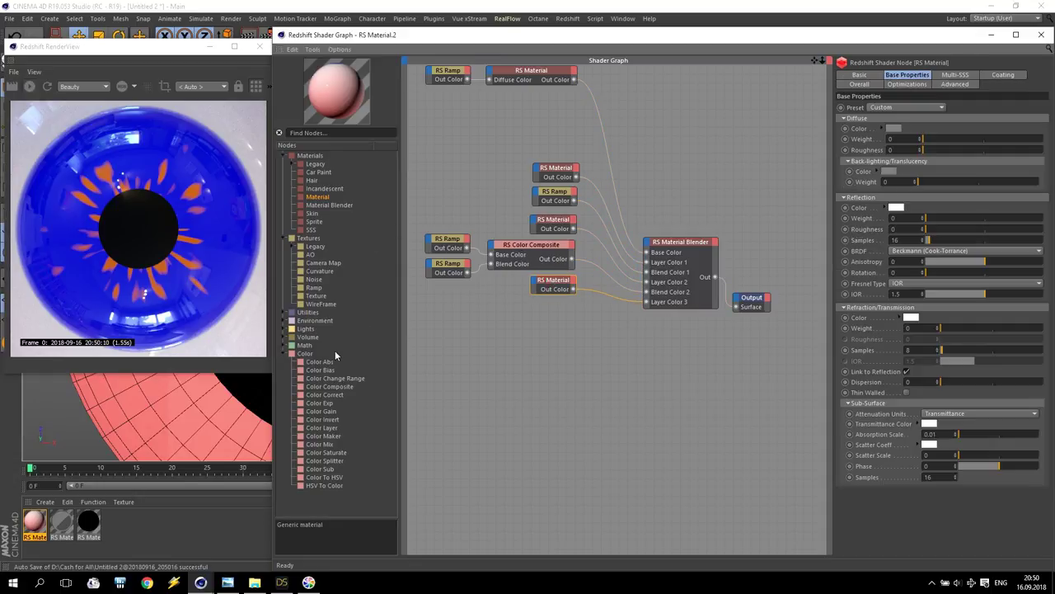
pyautogui.moveTo(314, 287); pyautogui.dragTo(651, 243)
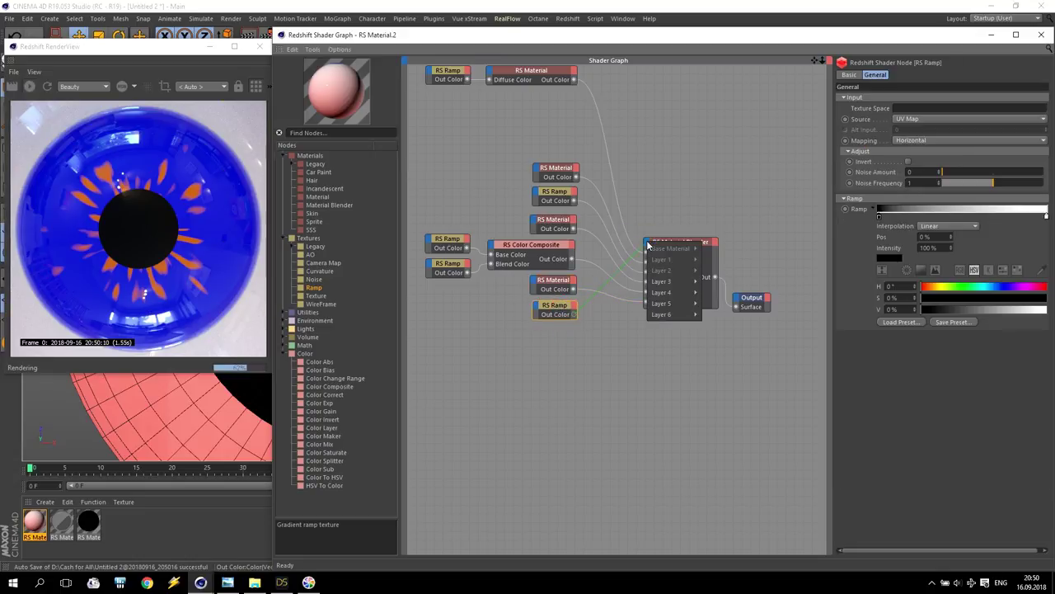
# Step: Wire the ramp into Blend Color 3 with Noise Frequency 2 and Noise Amount 0.01
pyautogui.moveTo(668, 285)
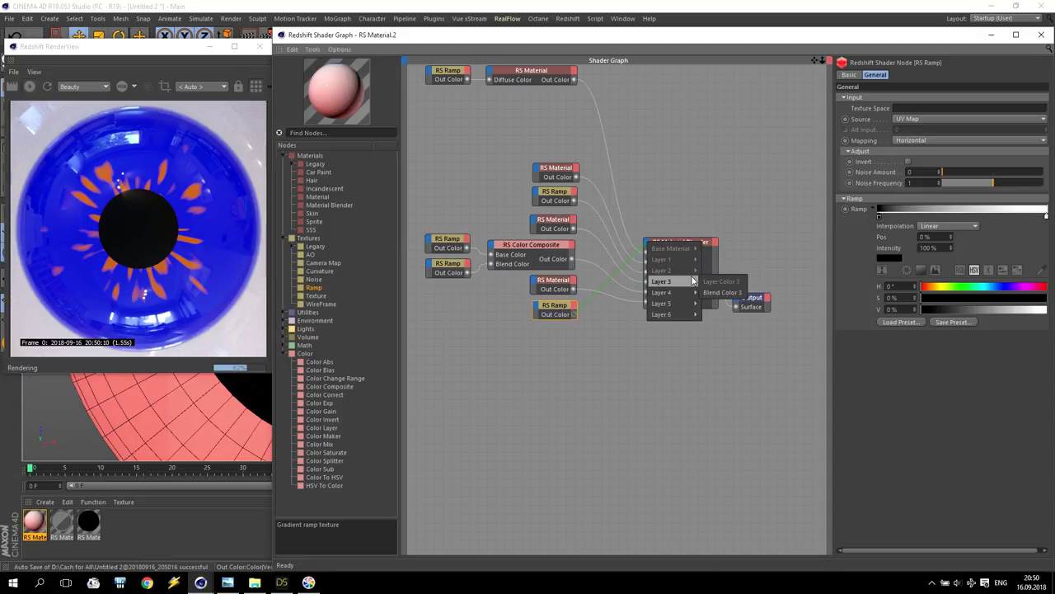
pyautogui.click(721, 293)
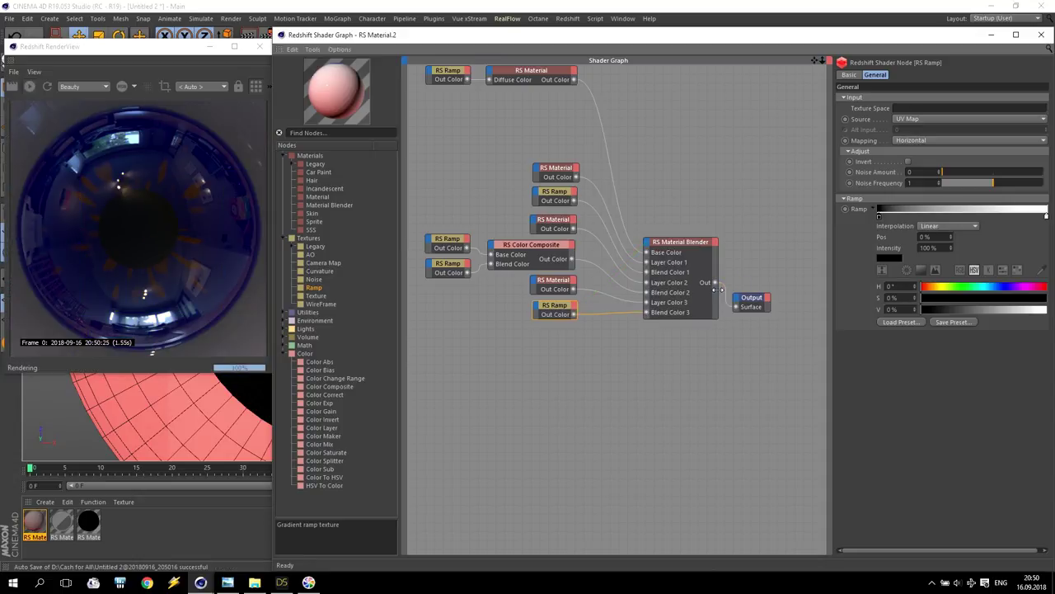
pyautogui.moveTo(885, 217); pyautogui.dragTo(1040, 219)
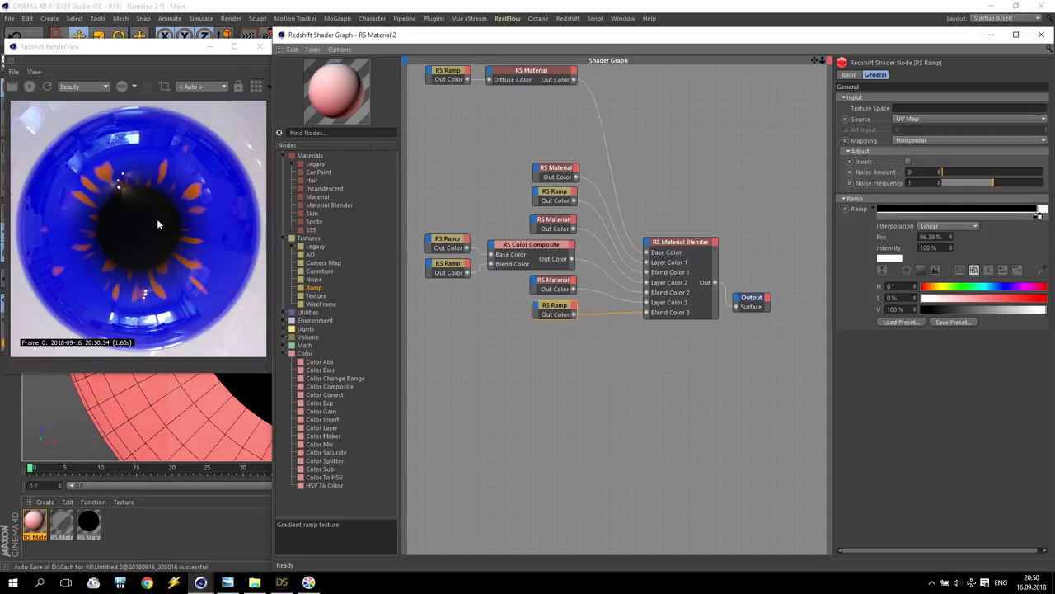
pyautogui.click(924, 171)
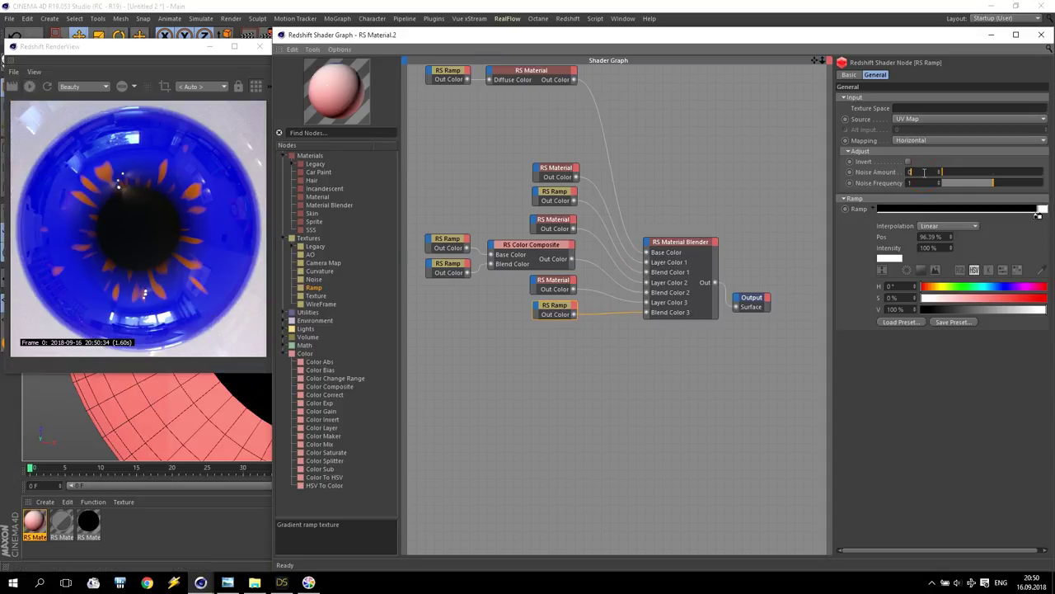
pyautogui.press('Return')
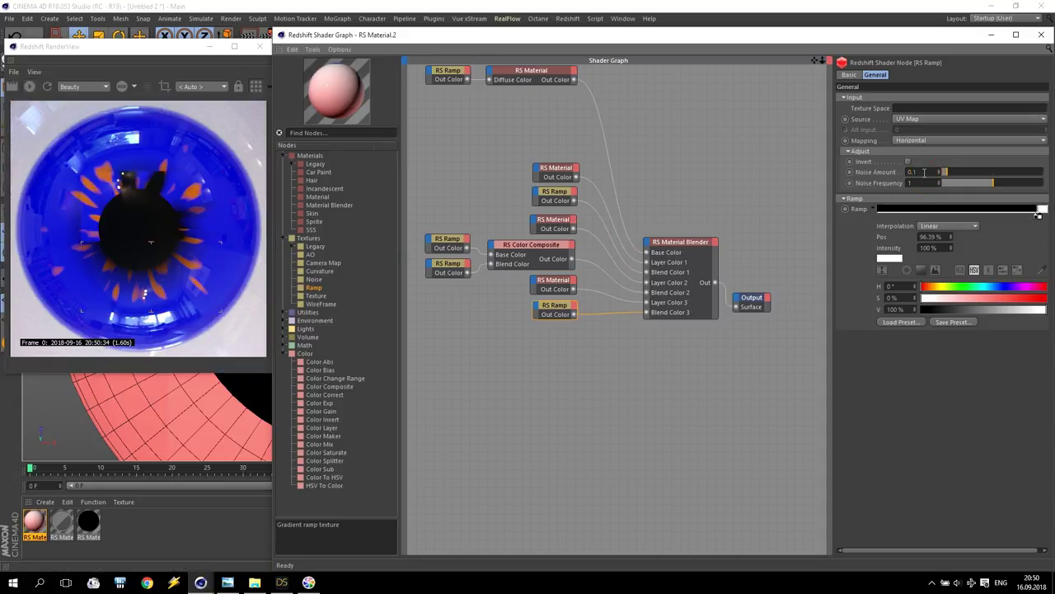
pyautogui.press('Tab')
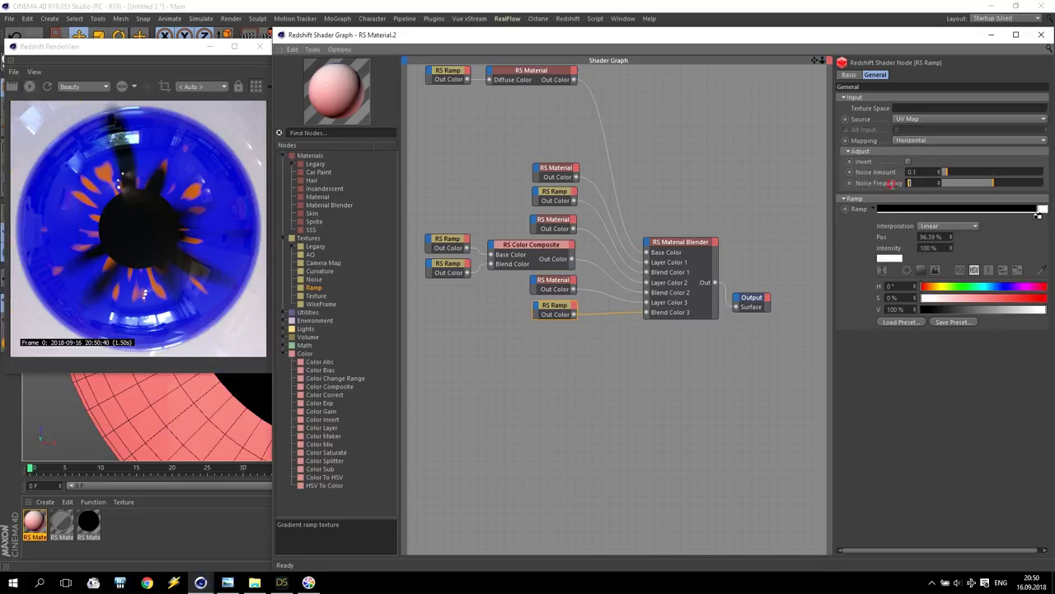
pyautogui.write('2')
pyautogui.press('Return')
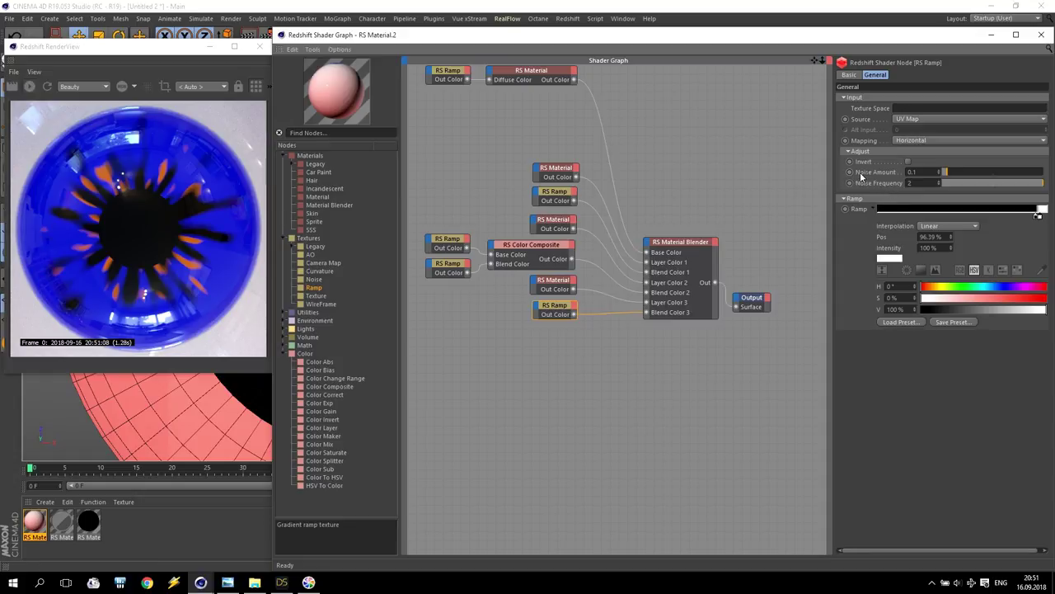
pyautogui.write('0.01')
pyautogui.press('Return')
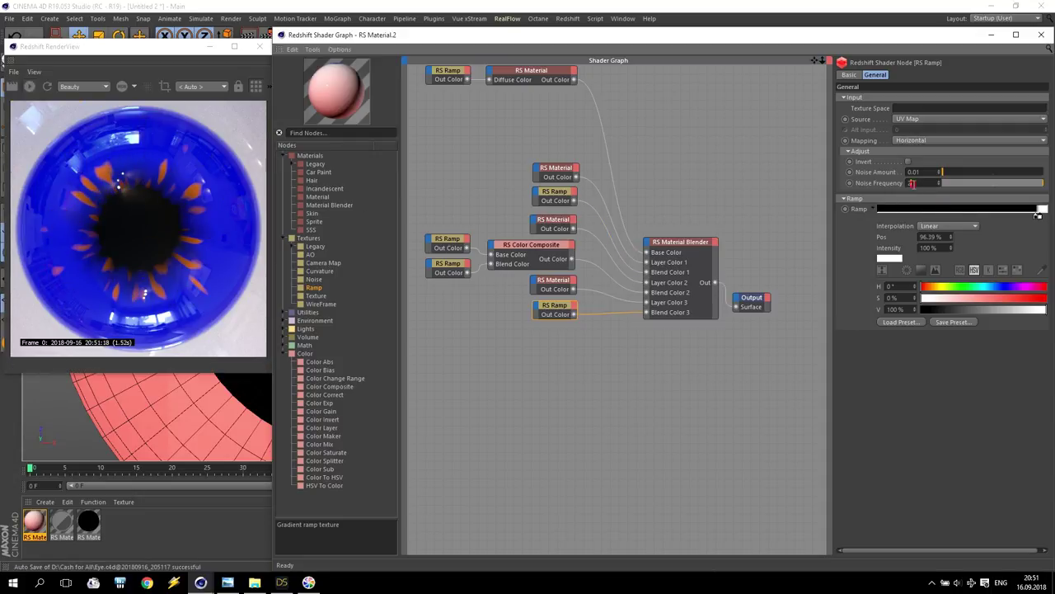
# Step: Set the ramp's black knot to 95% and trim the white end knot's position value
pyautogui.click(1037, 217)
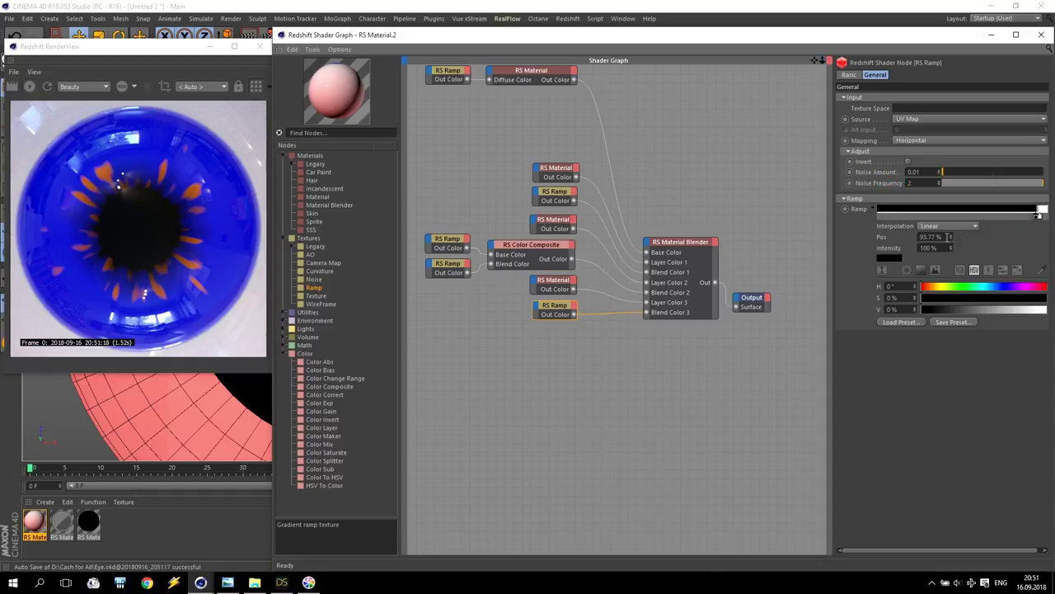
pyautogui.press('Tab')
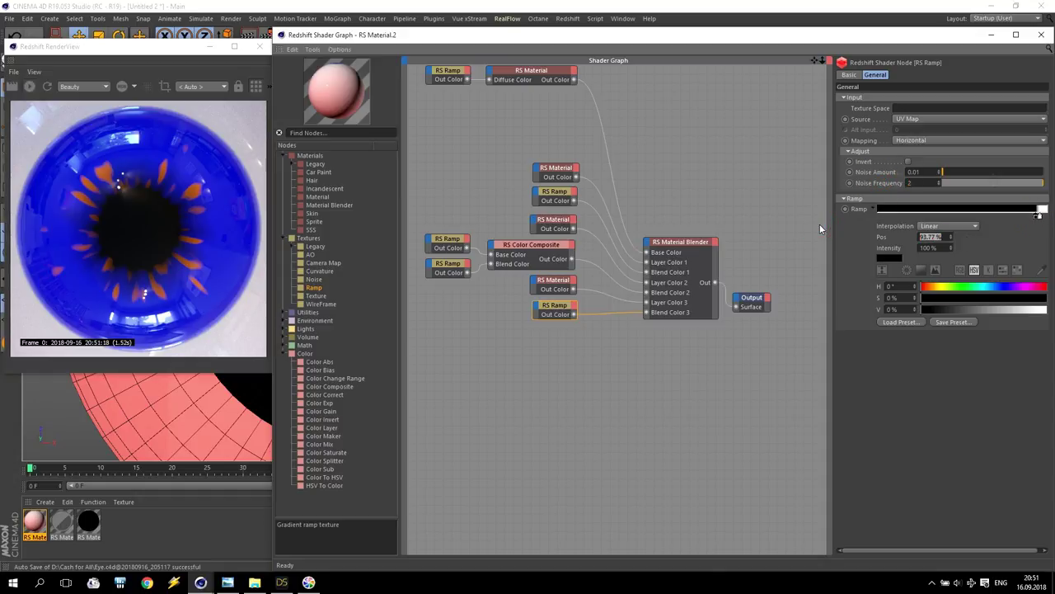
pyautogui.write('95')
pyautogui.press('Return')
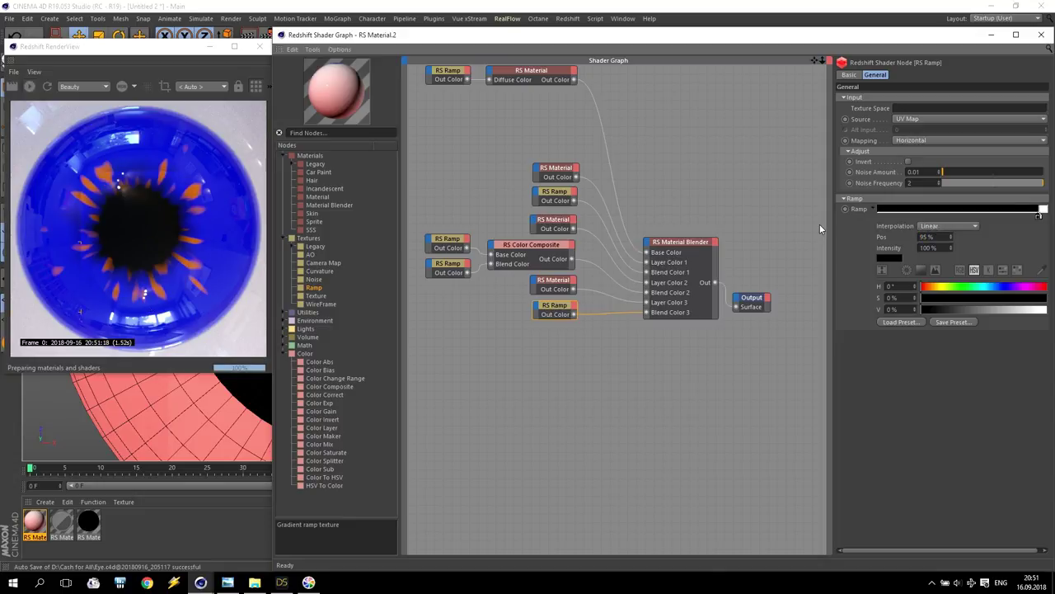
pyautogui.click(1040, 216)
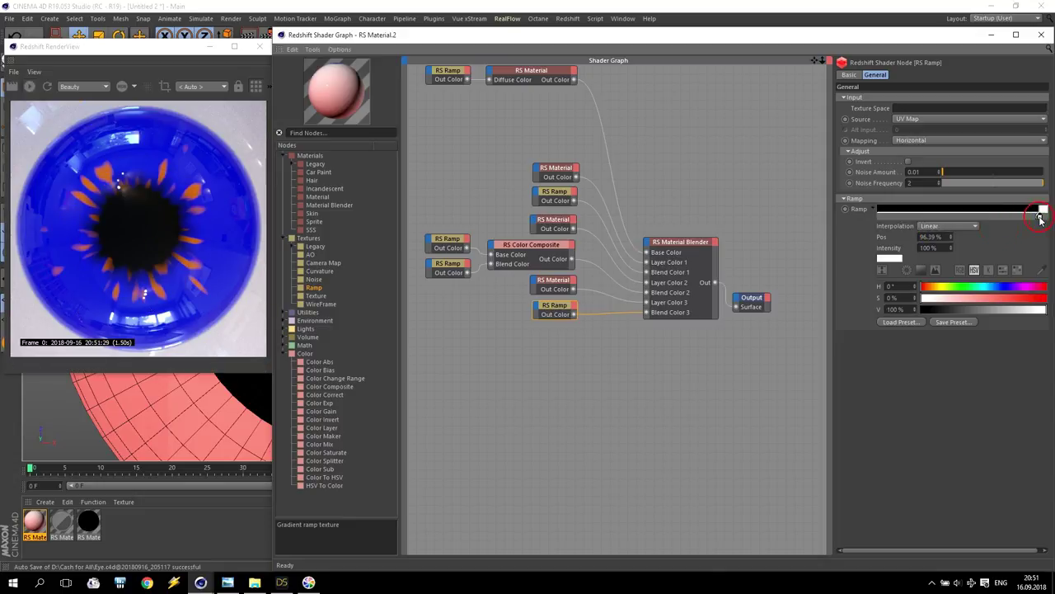
pyautogui.moveTo(931, 237); pyautogui.dragTo(949, 236)
pyautogui.press('BackSpace')
pyautogui.press('BackSpace')
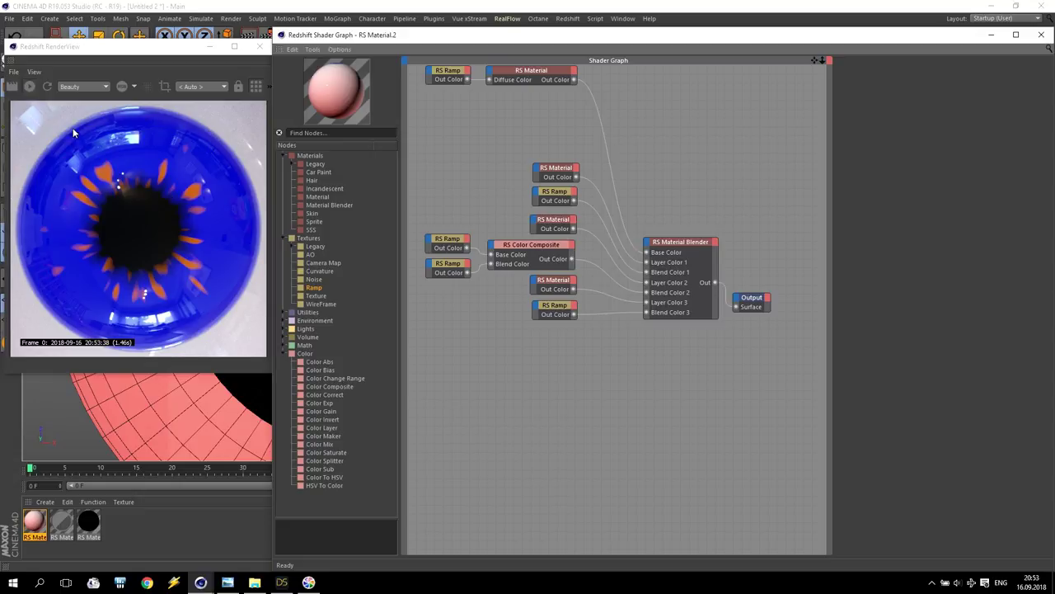
# Step: Wire the RS Material into Layer Color 4 and add another unconnected RS Ramp node
pyautogui.click(550, 282)
pyautogui.moveTo(575, 290); pyautogui.dragTo(728, 294)
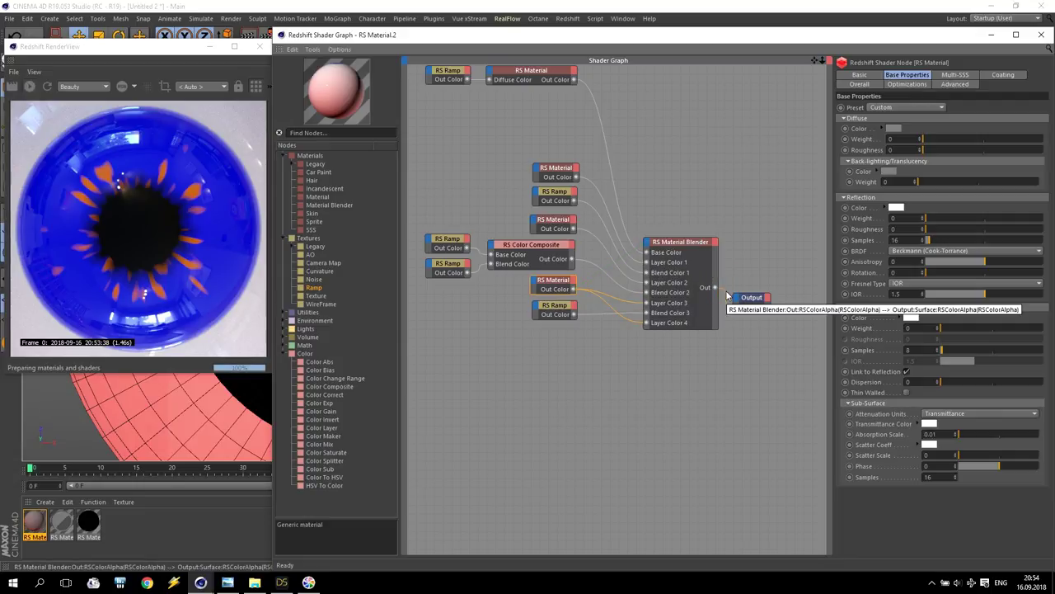
pyautogui.click(554, 308)
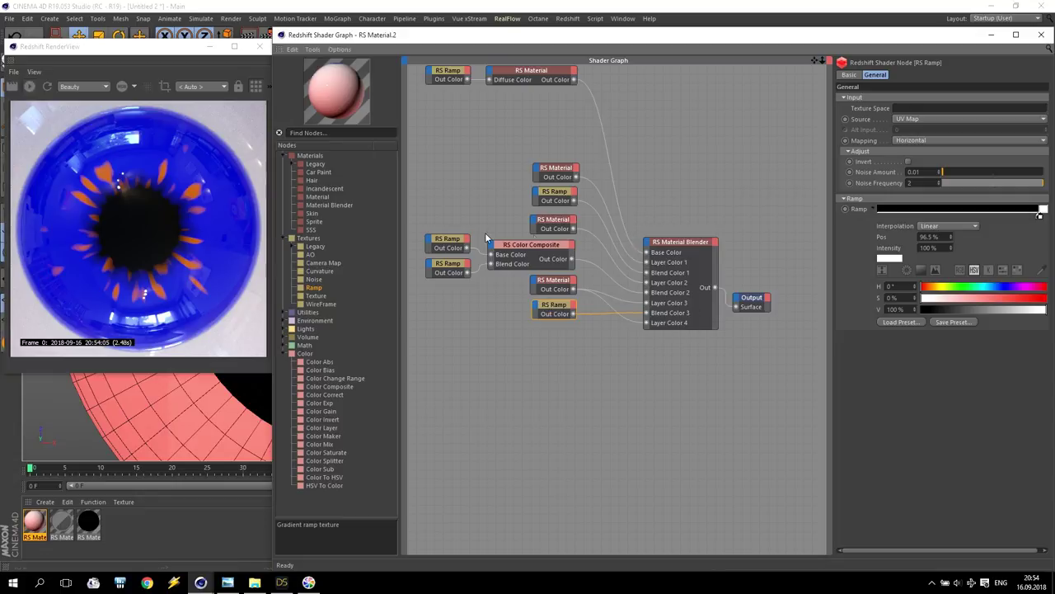
pyautogui.moveTo(315, 288); pyautogui.dragTo(557, 340)
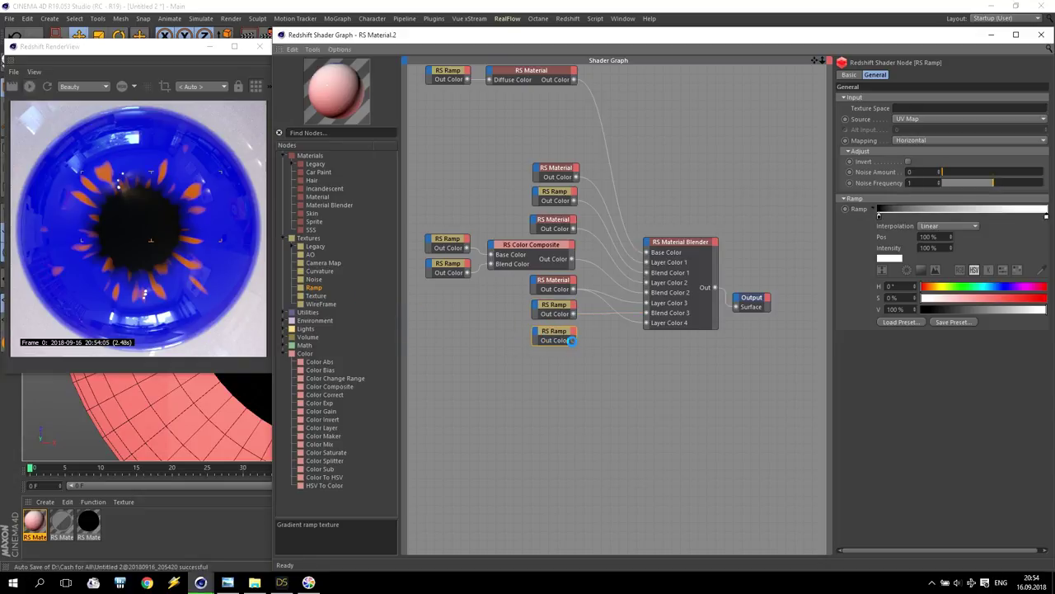
# Step: Connect the newest RS Ramp to the Material Blender's Blend Color 4
pyautogui.moveTo(571, 341); pyautogui.dragTo(648, 245)
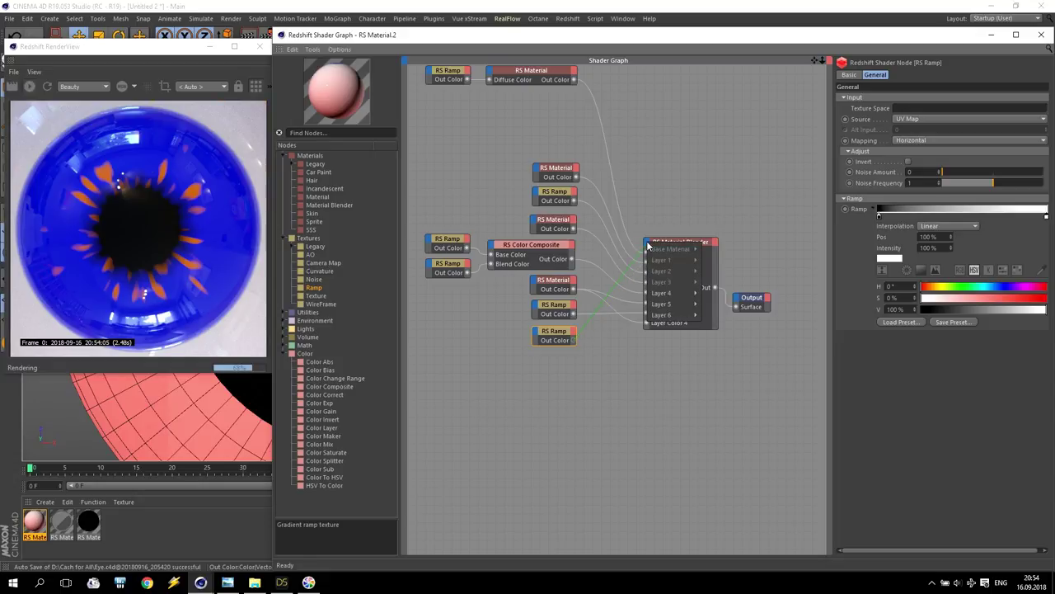
pyautogui.moveTo(662, 295)
pyautogui.click(728, 307)
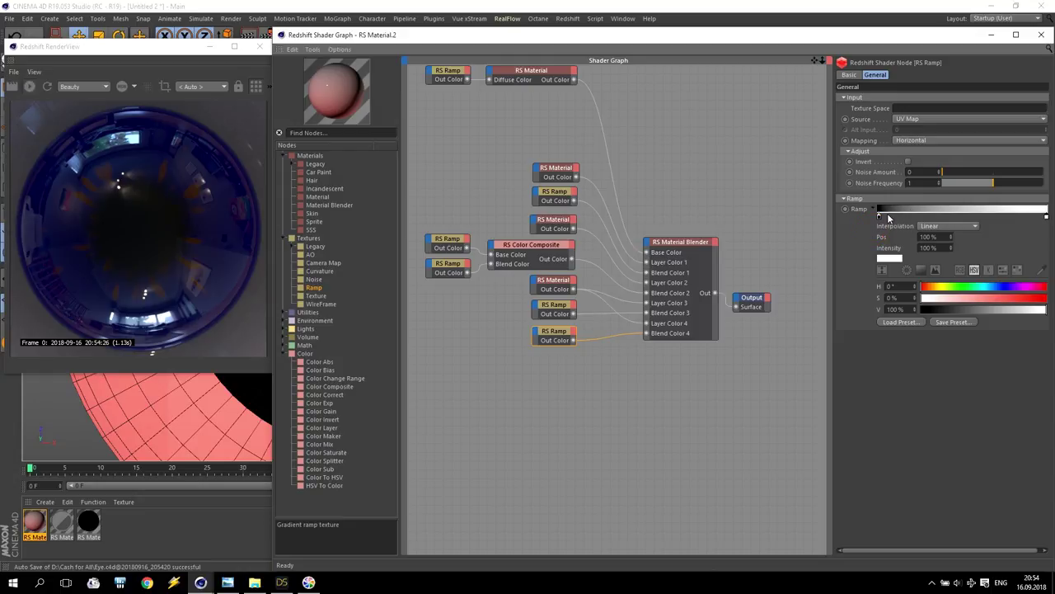
# Step: Drag the black knot to about 72% and set the white knot to 90.74%
pyautogui.moveTo(880, 217); pyautogui.dragTo(998, 217)
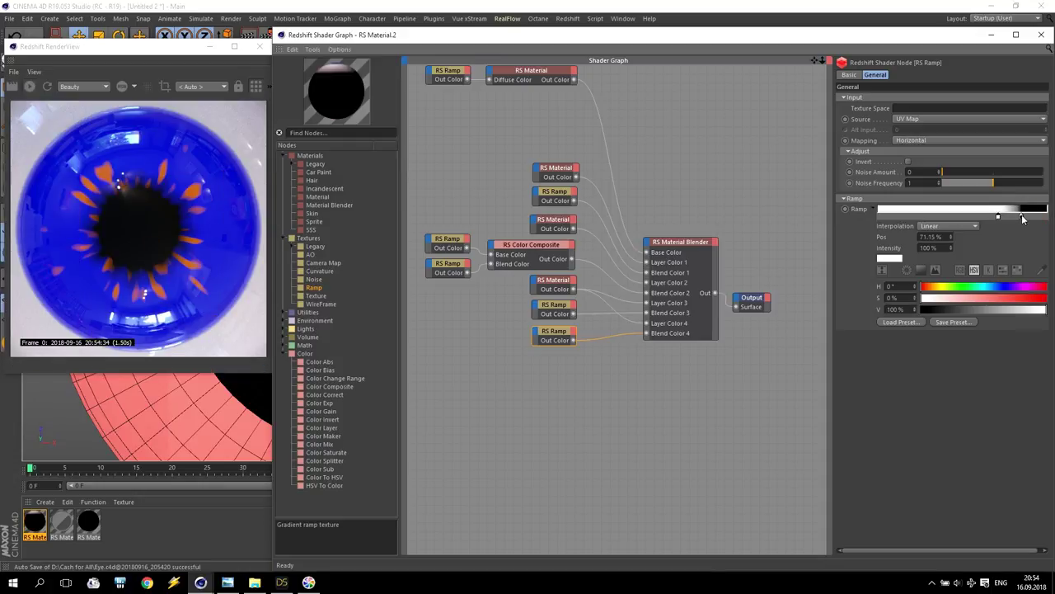
pyautogui.click(1020, 217)
pyautogui.moveTo(1020, 217); pyautogui.dragTo(1032, 219)
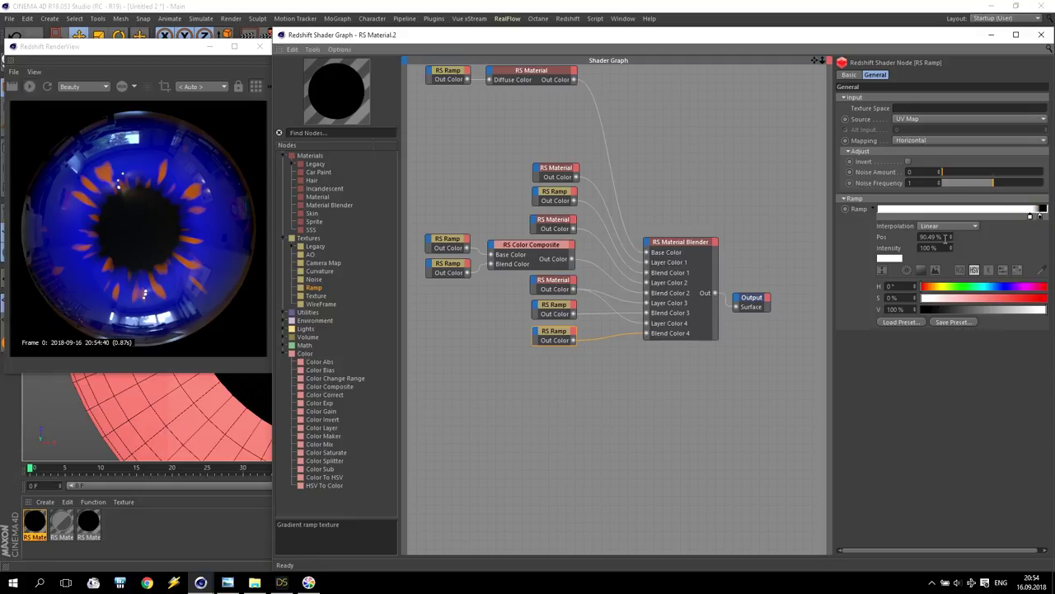
pyautogui.moveTo(945, 237); pyautogui.dragTo(929, 237)
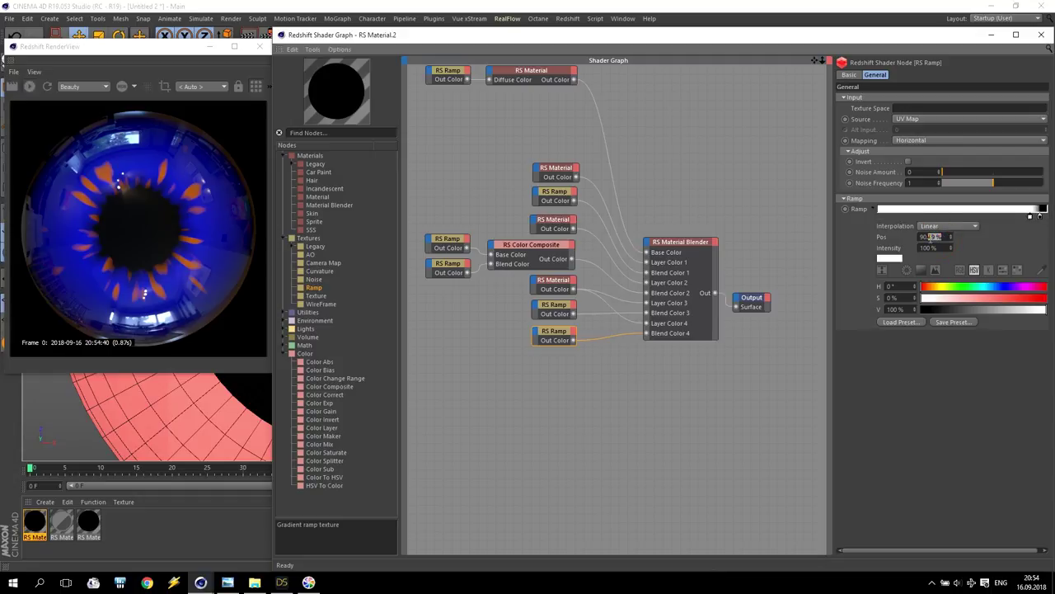
pyautogui.write('74')
pyautogui.press('Return')
# Step: Move the black knot to 95% at the ramp's right end
pyautogui.click(1040, 216)
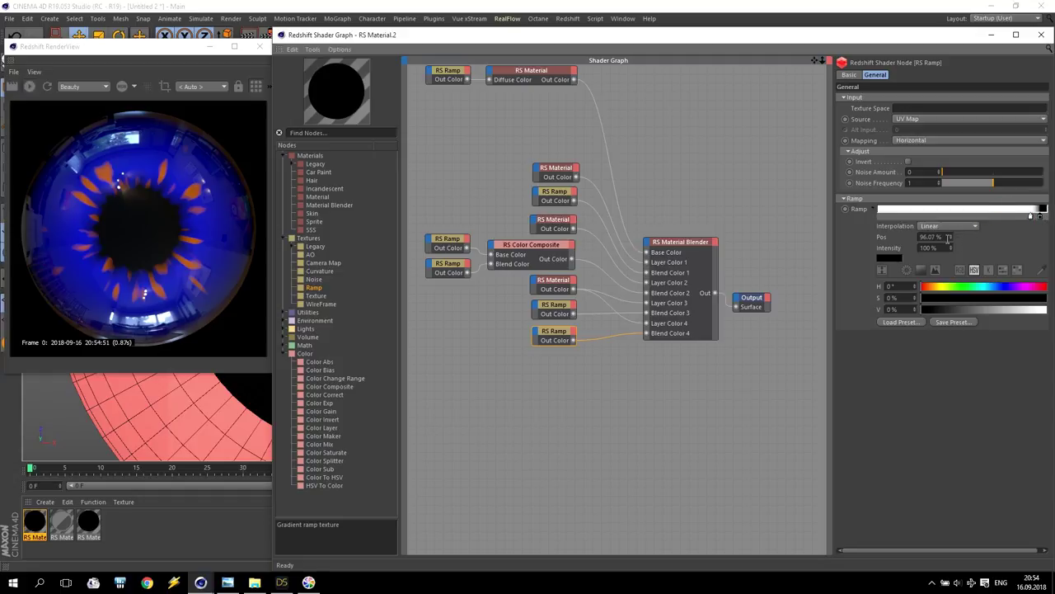
pyautogui.moveTo(1047, 216); pyautogui.dragTo(1037, 218)
pyautogui.click(928, 238)
pyautogui.write('95.')
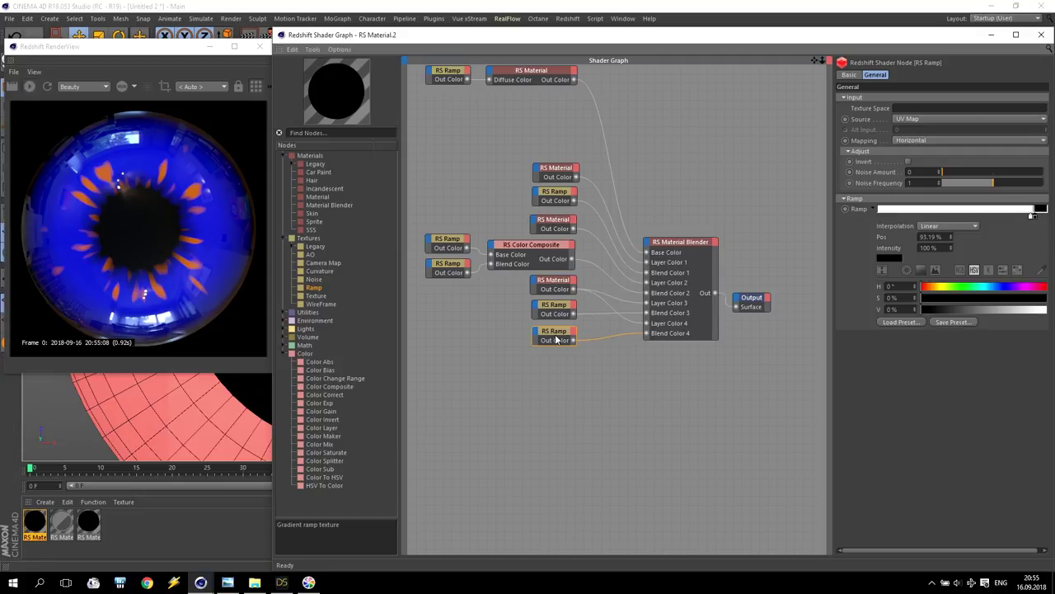
# Step: Copy an RS Ramp and the Color Composite, wire both lower ramps into the copy, and feed it to Blend Color 4
pyautogui.moveTo(556, 337); pyautogui.dragTo(490, 336)
pyautogui.click(551, 196)
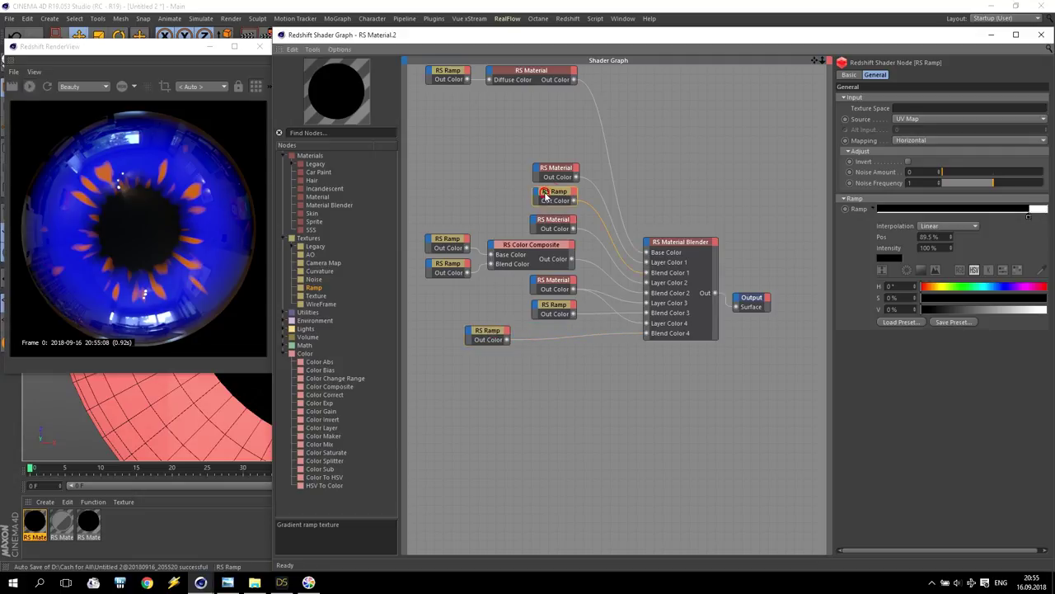
pyautogui.keyDown('ctrl'); pyautogui.moveTo(544, 196); pyautogui.dragTo(488, 357); pyautogui.keyUp('ctrl')
pyautogui.click(573, 244)
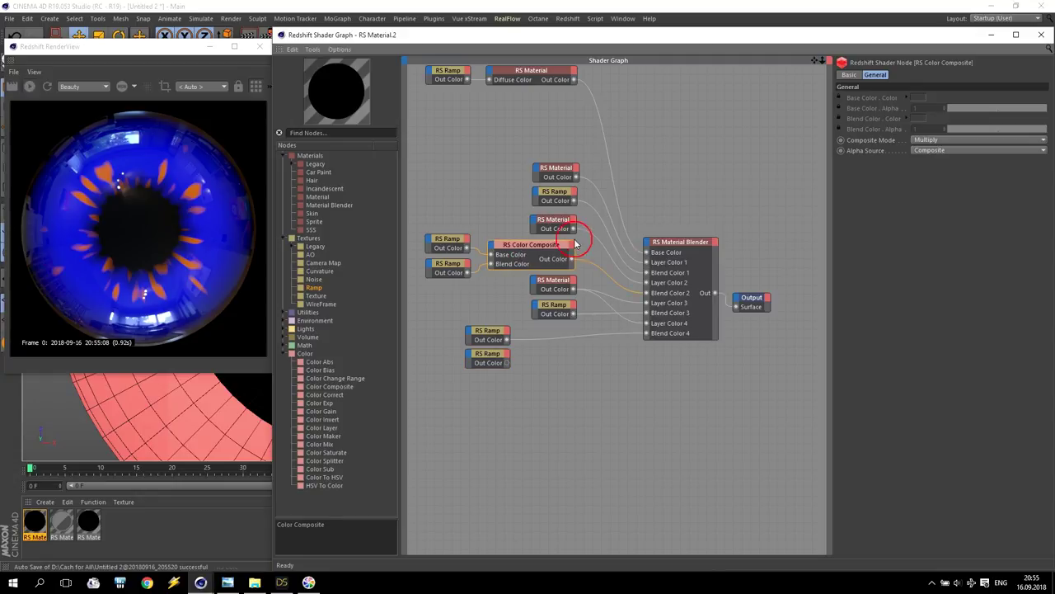
pyautogui.keyDown('ctrl'); pyautogui.moveTo(514, 245); pyautogui.dragTo(565, 339); pyautogui.keyUp('ctrl')
pyautogui.click(531, 374)
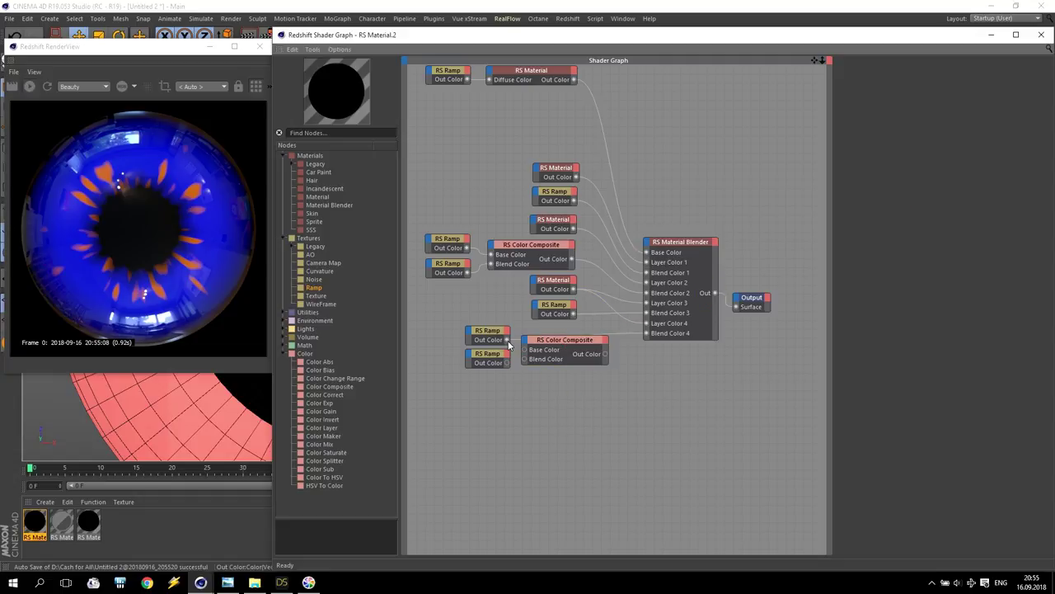
pyautogui.moveTo(508, 365); pyautogui.dragTo(524, 359)
pyautogui.moveTo(607, 354); pyautogui.dragTo(646, 334)
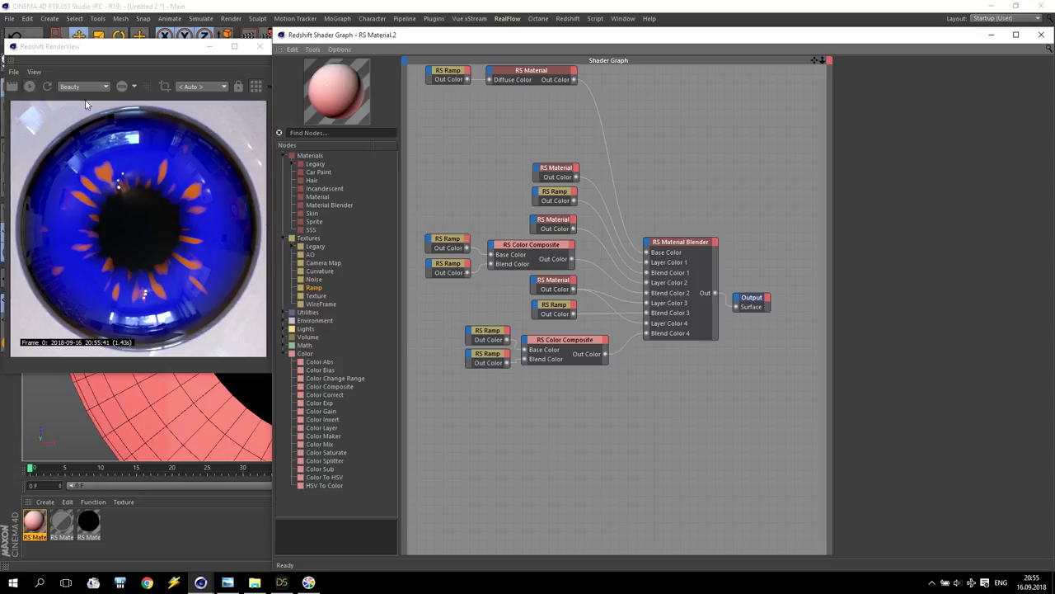
# Step: Preview the new Color Composite on the Output Surface and check both new ramps' settings
pyautogui.moveTo(605, 354); pyautogui.dragTo(735, 306)
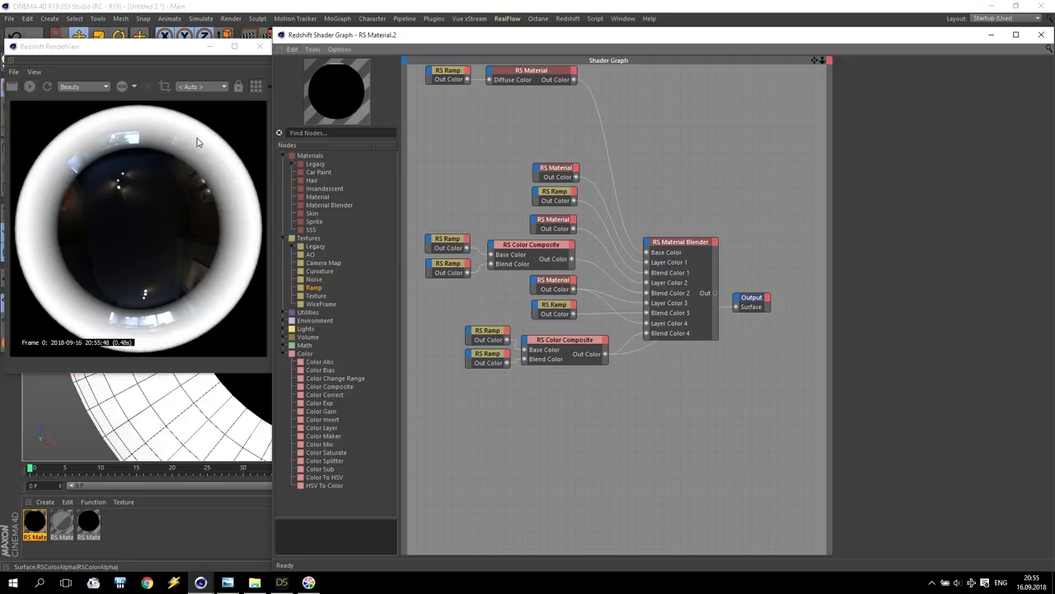
pyautogui.click(494, 335)
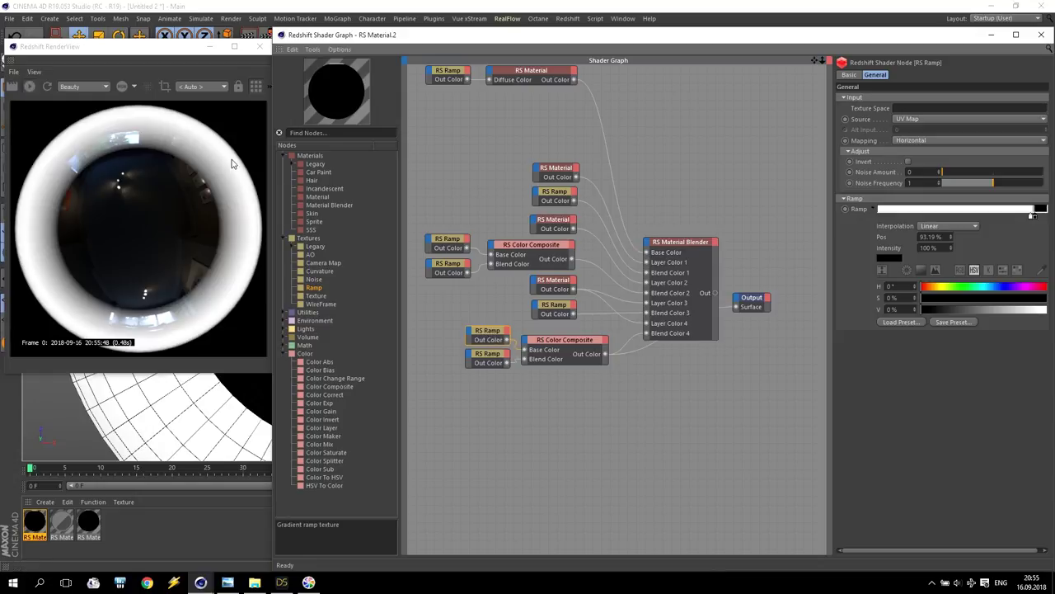
pyautogui.click(486, 352)
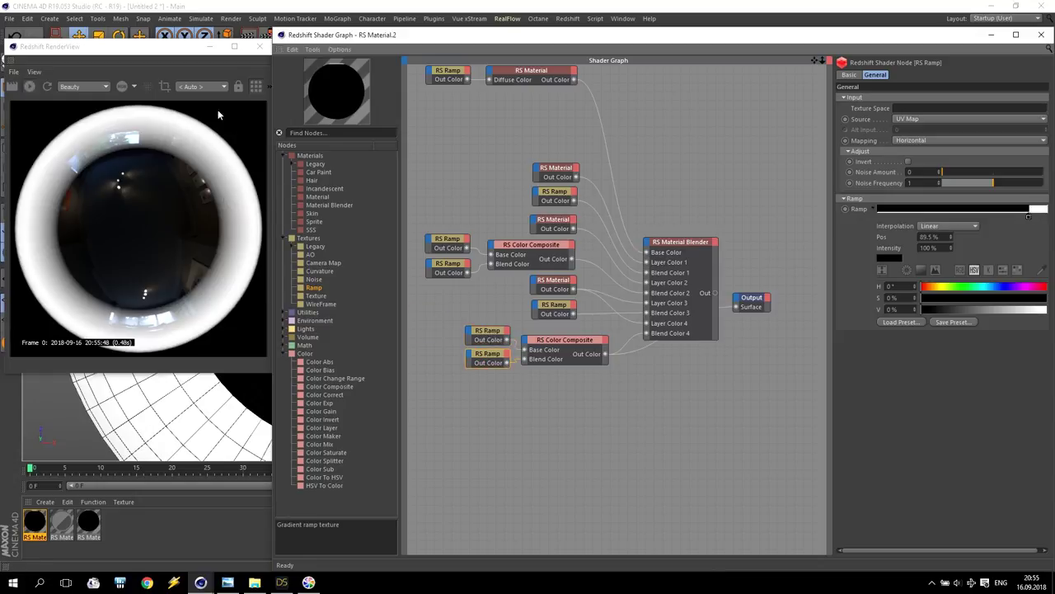
pyautogui.click(484, 333)
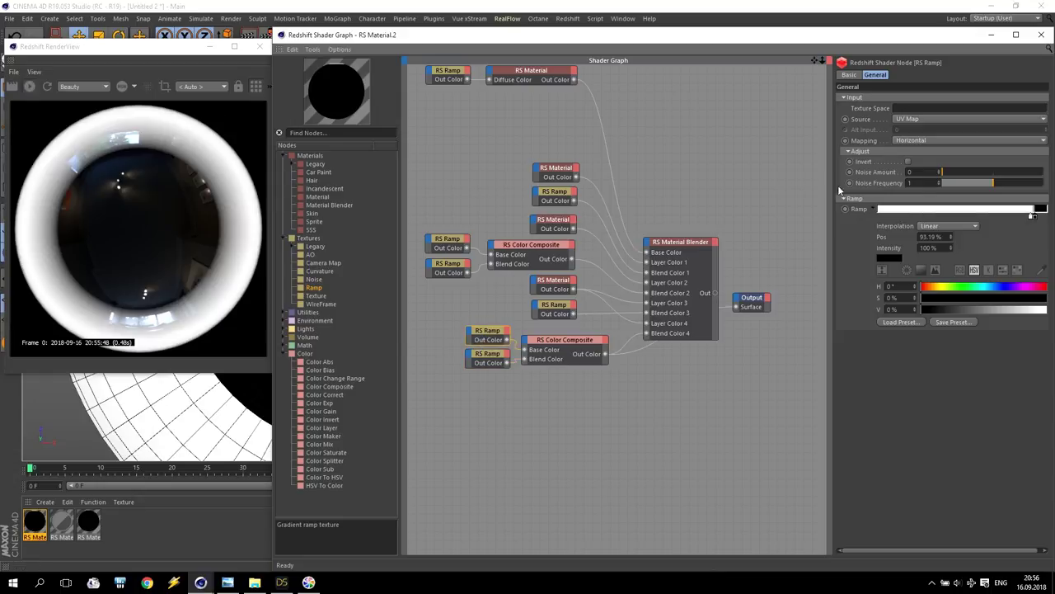
# Step: Give the upper ramp noise amount 0.025 and frequency 10, then reconnect the Material Blender to Surface
pyautogui.click(945, 175)
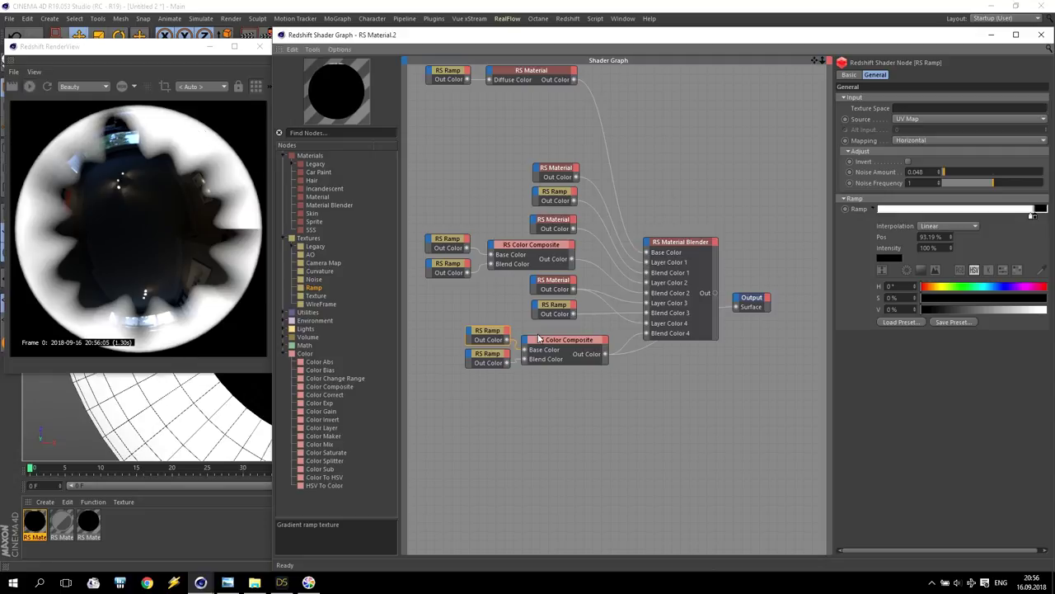
pyautogui.click(554, 284)
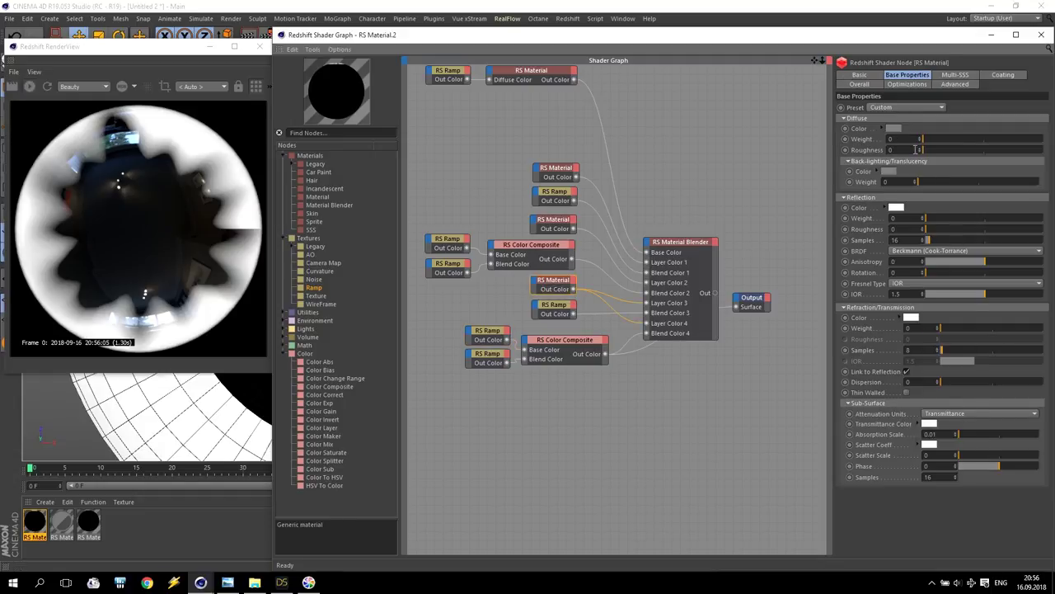
pyautogui.click(485, 331)
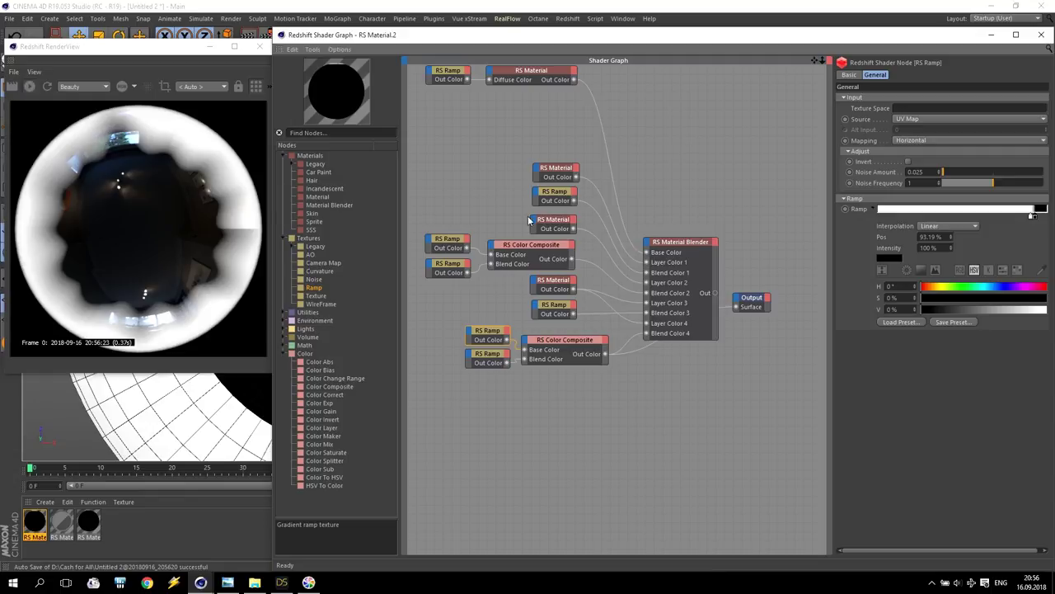
pyautogui.moveTo(1003, 183); pyautogui.dragTo(1028, 188)
pyautogui.doubleClick(909, 183)
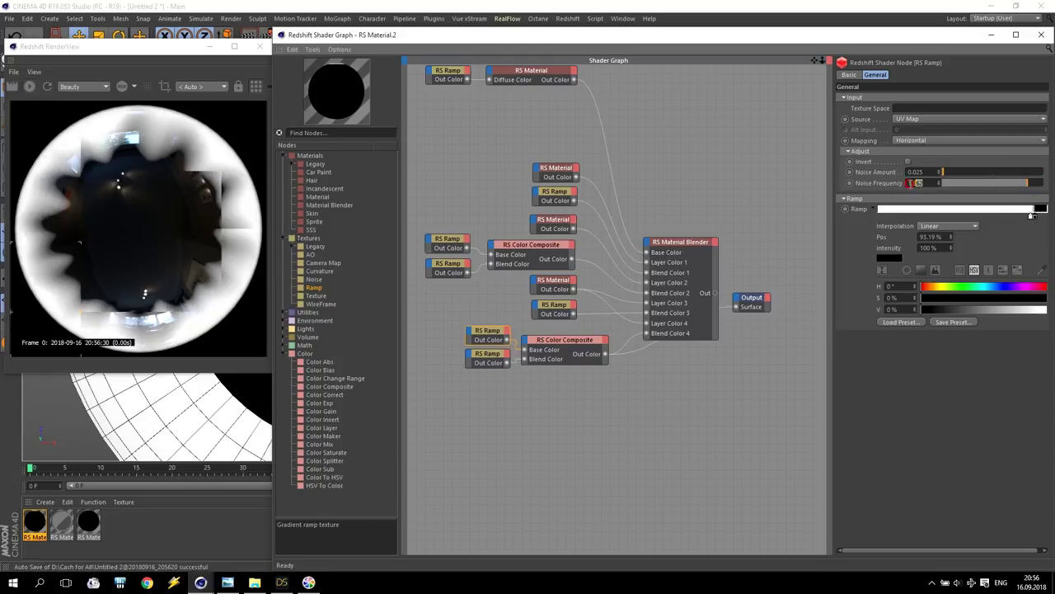
pyautogui.write('2')
pyautogui.press('Return')
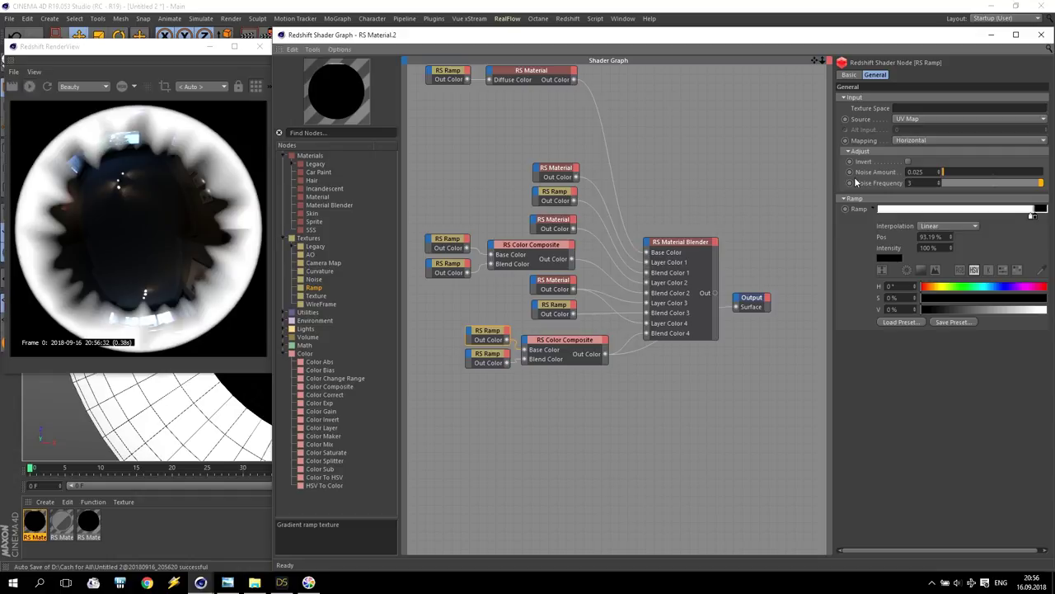
pyautogui.click(790, 181)
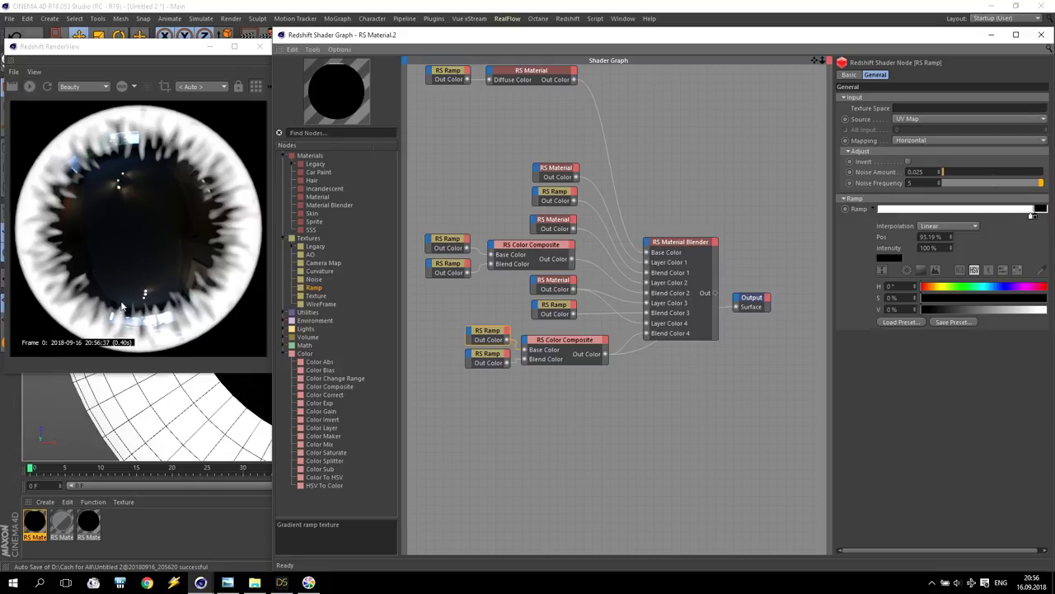
pyautogui.click(868, 178)
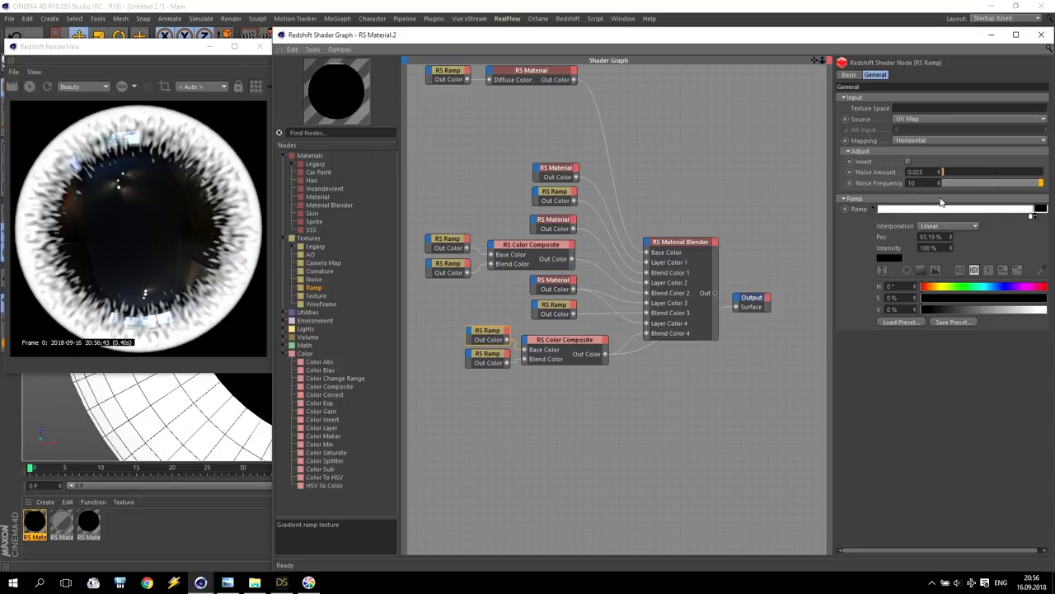
pyautogui.moveTo(714, 293); pyautogui.dragTo(736, 308)
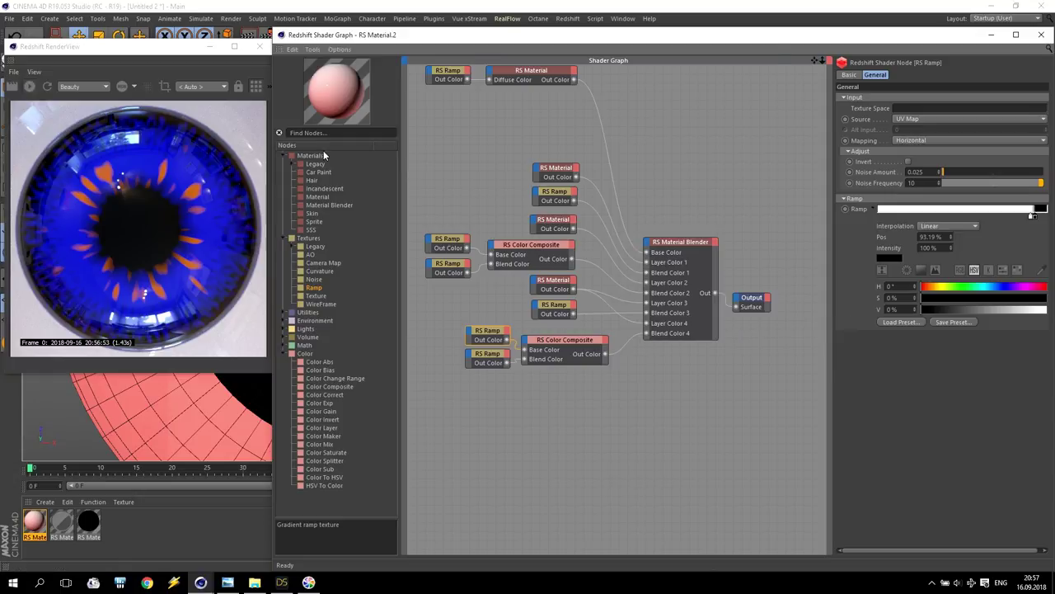
pyautogui.moveTo(902, 27); pyautogui.dragTo(899, 121)
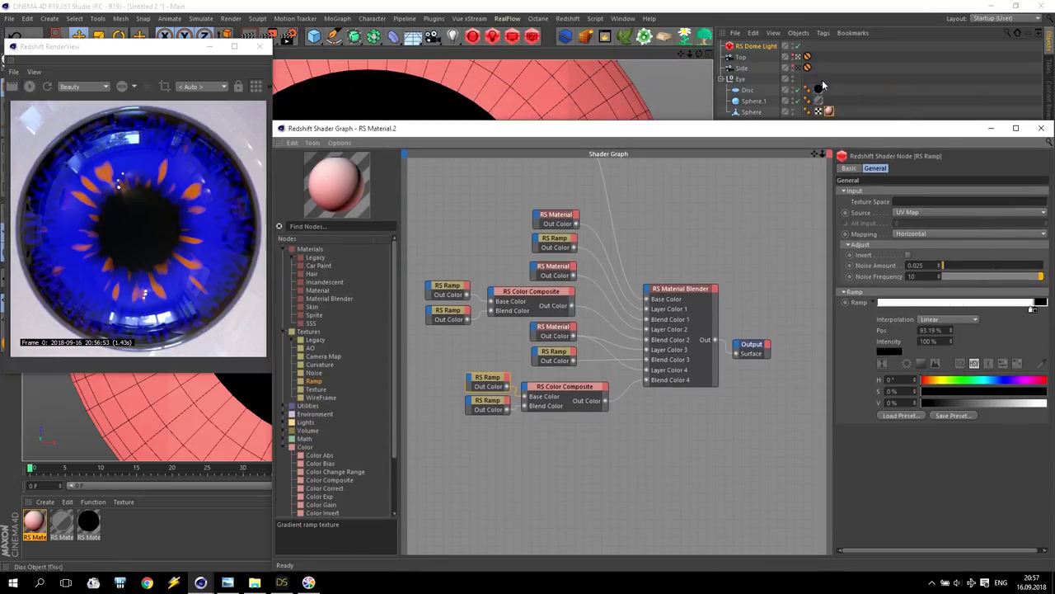
pyautogui.click(797, 68)
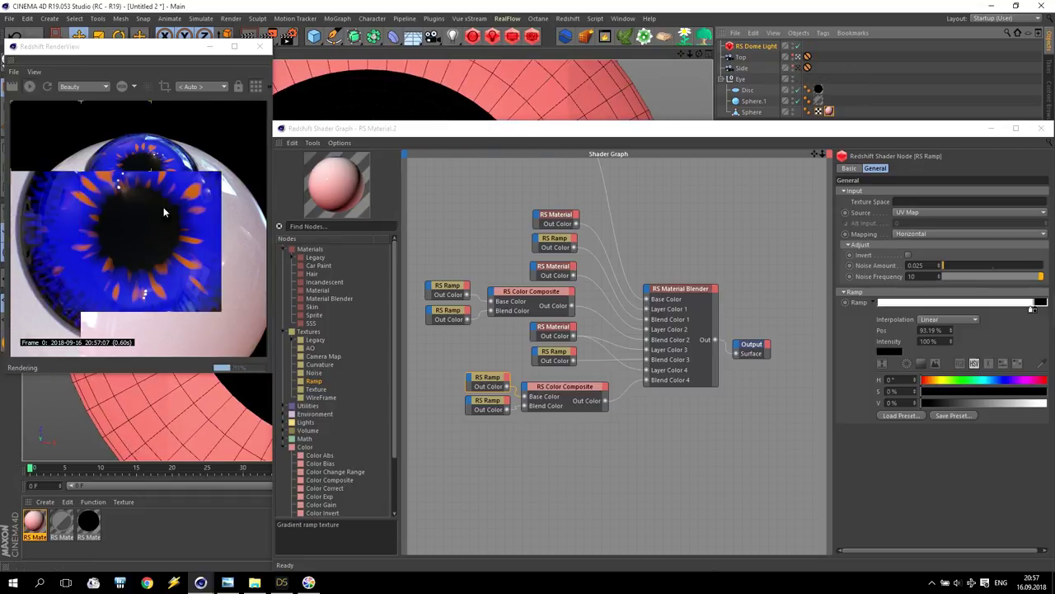
pyautogui.click(465, 122)
pyautogui.moveTo(464, 121); pyautogui.dragTo(466, 54)
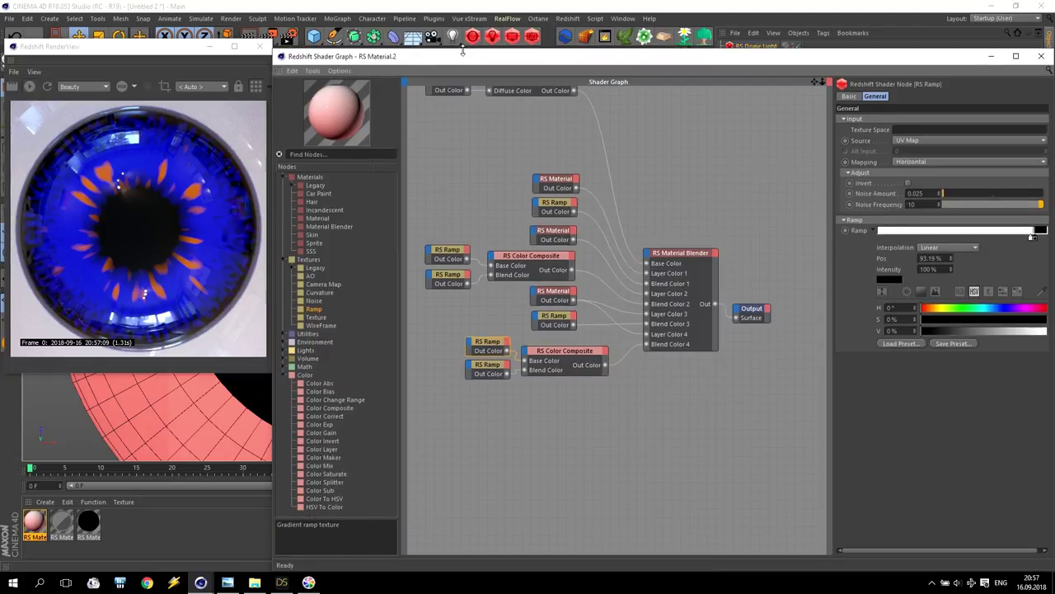
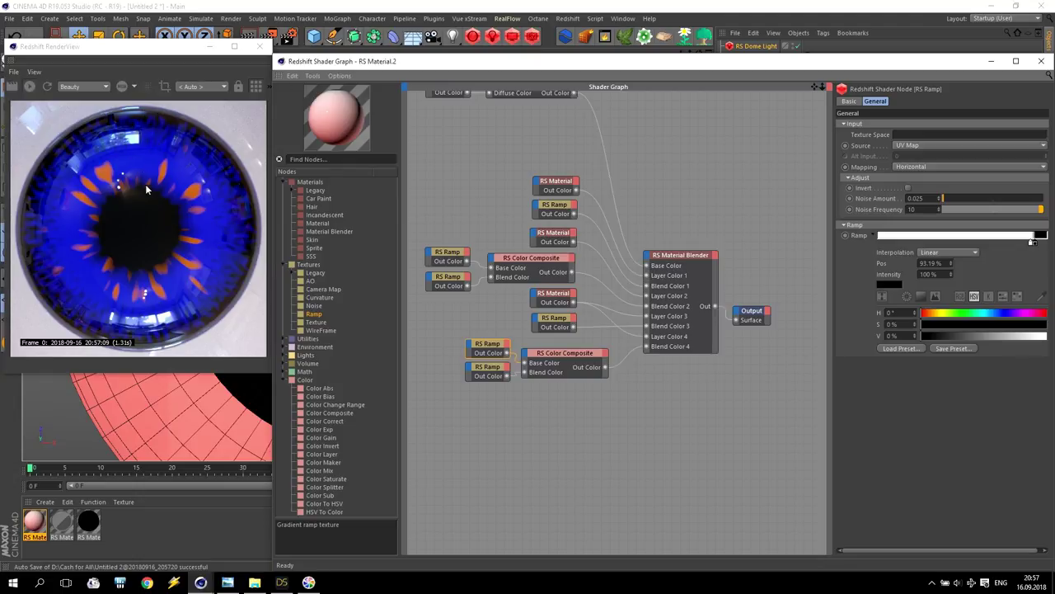
# Step: Review the reference eye render, then return to the shader graph and render view
pyautogui.click(228, 582)
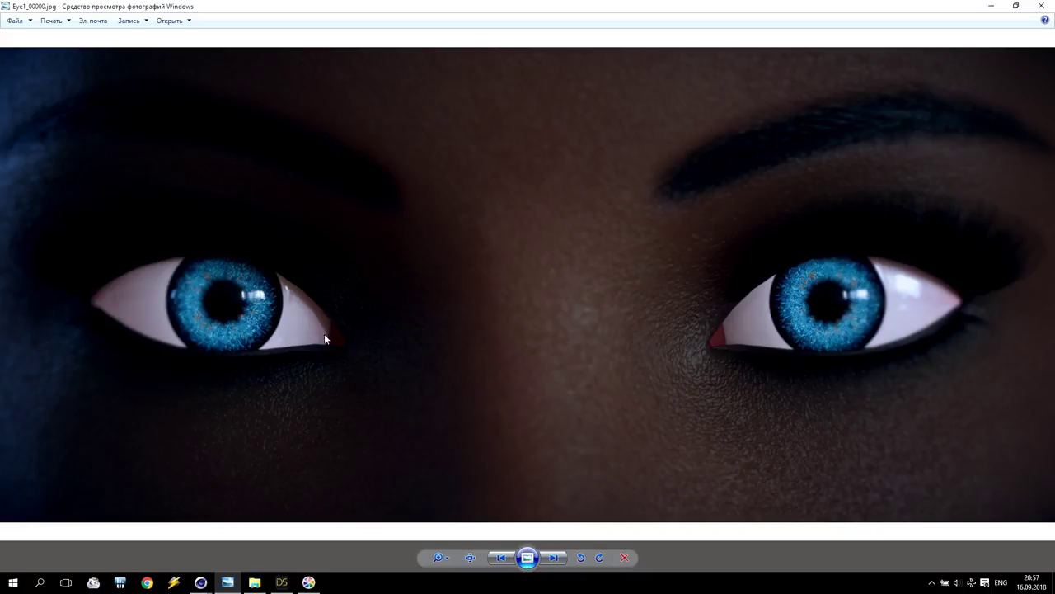
pyautogui.scroll(5, 309, 322)
pyautogui.scroll(1, 305, 319)
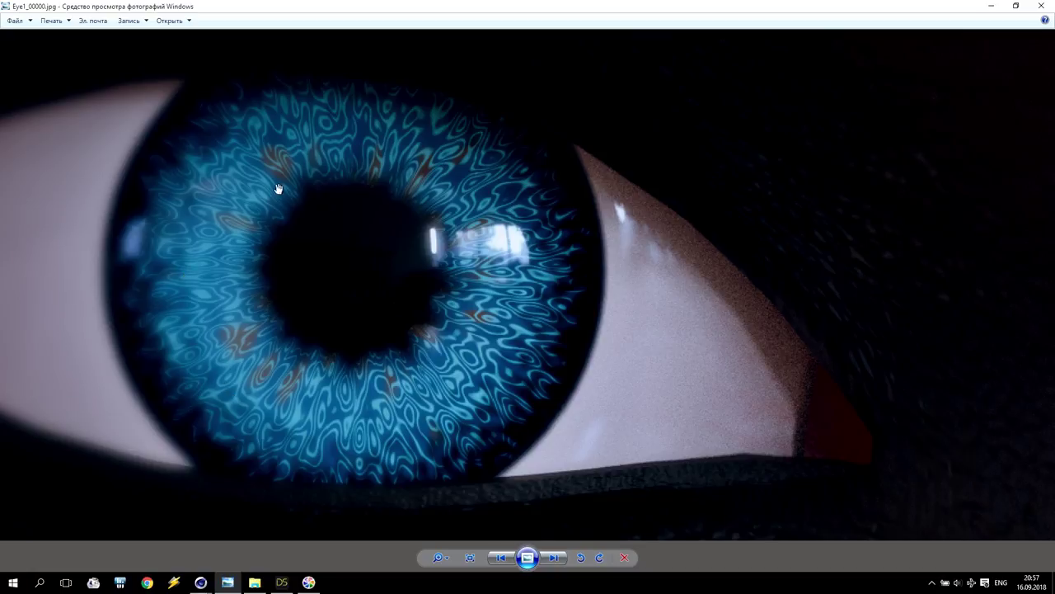
pyautogui.scroll(-3, 371, 264)
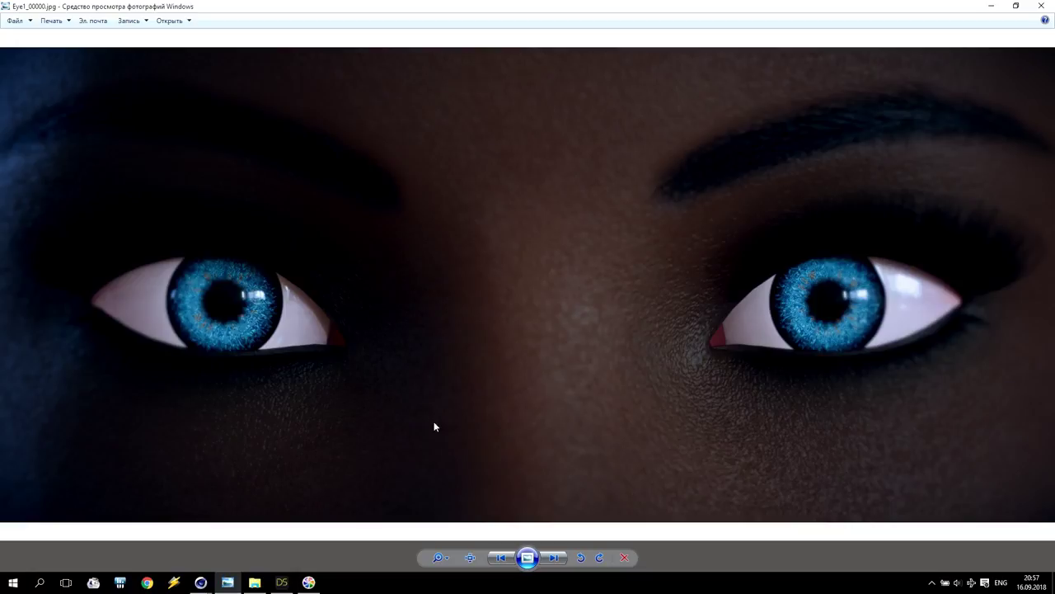
pyautogui.click(200, 583)
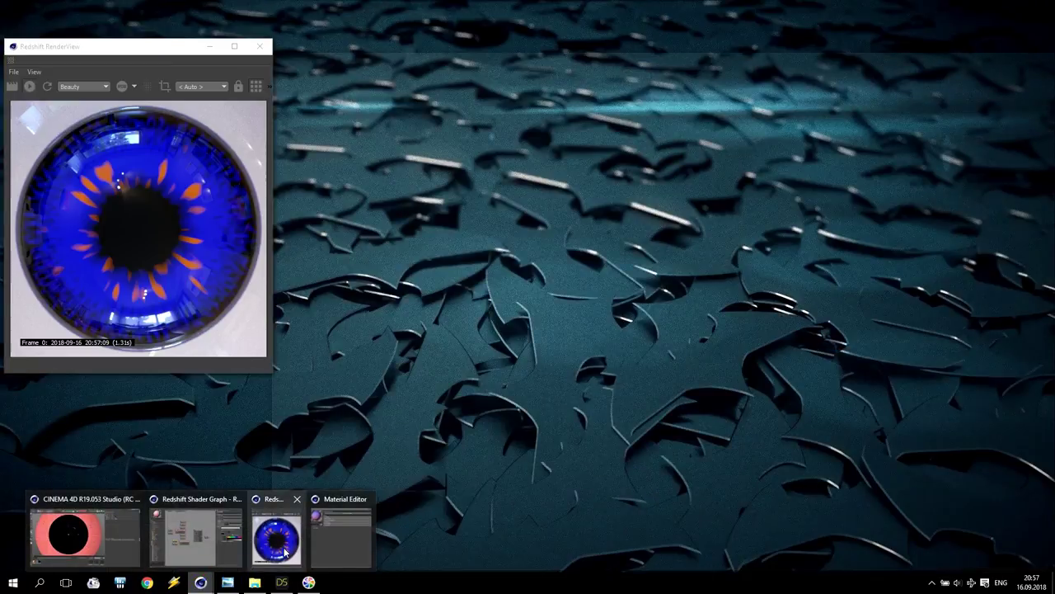
pyautogui.click(276, 535)
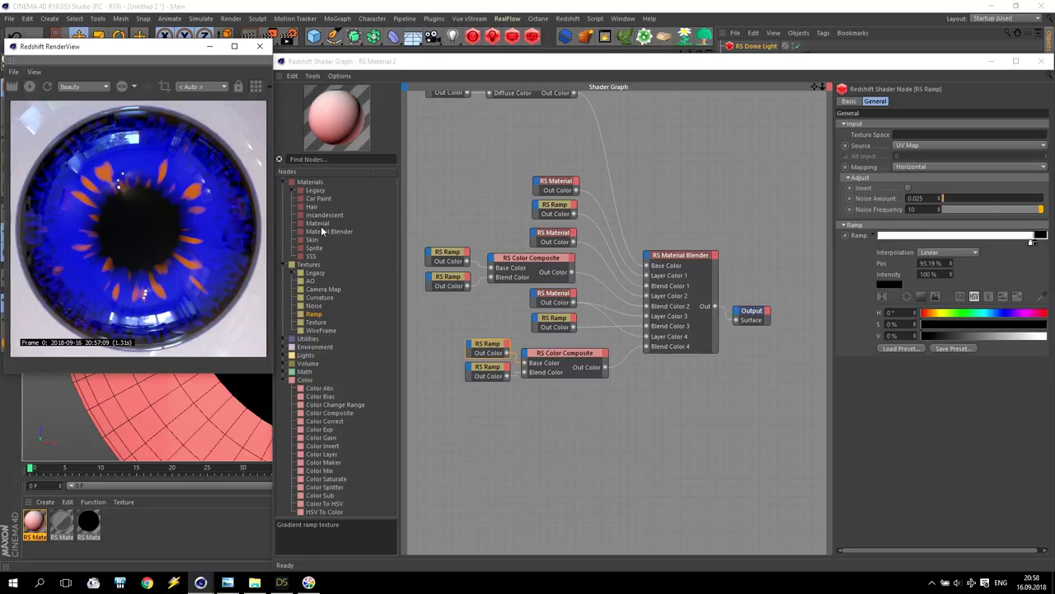
# Step: Add an RS Material with a bright green diffuse colour and a Ramp node beside it
pyautogui.moveTo(315, 196); pyautogui.dragTo(513, 394)
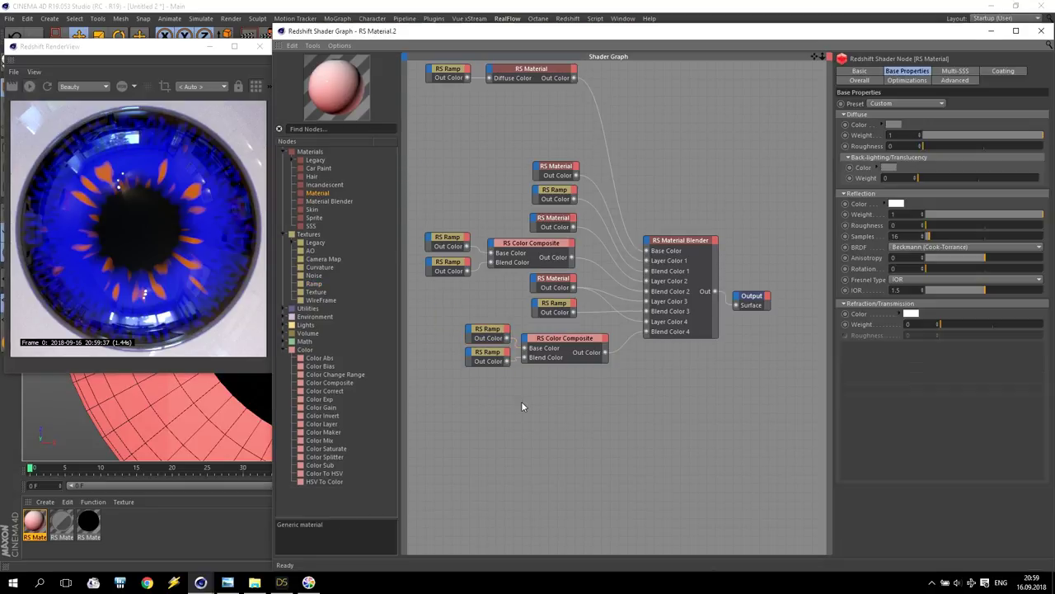
pyautogui.click(896, 123)
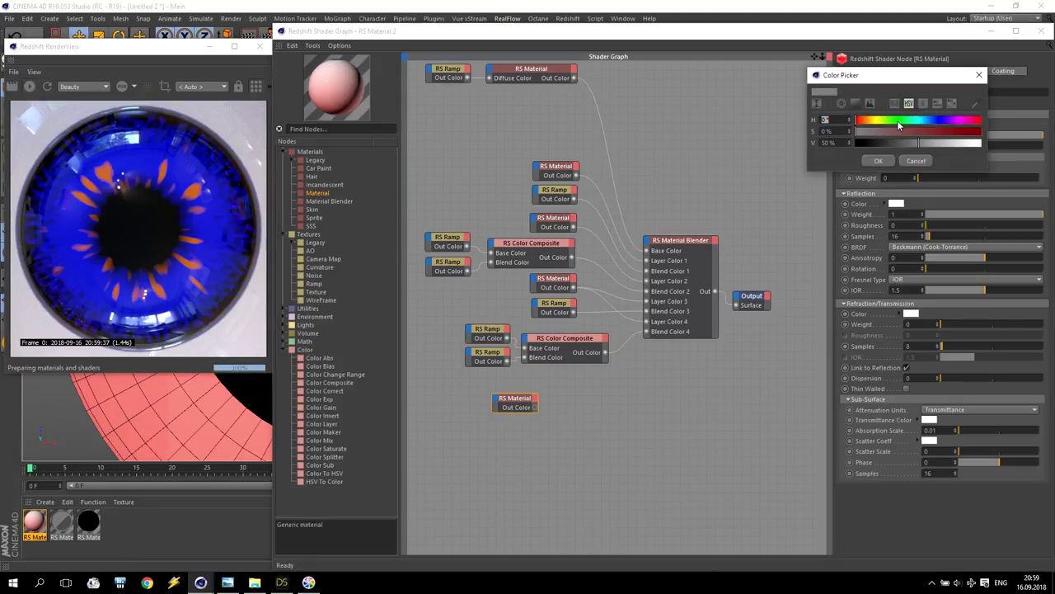
pyautogui.click(899, 122)
pyautogui.moveTo(901, 131); pyautogui.dragTo(1052, 132)
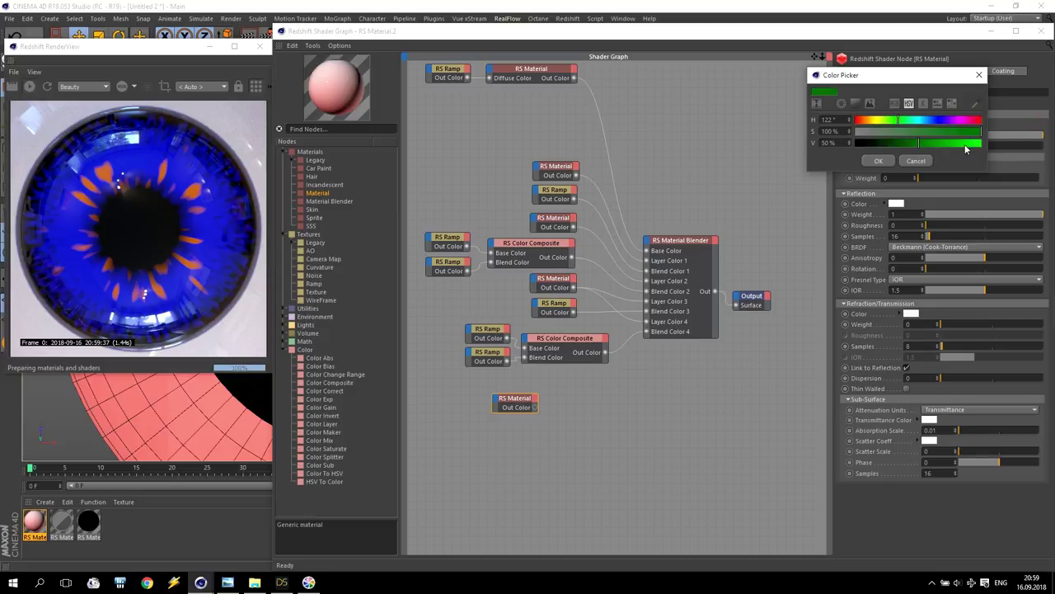
pyautogui.moveTo(964, 144); pyautogui.dragTo(982, 144)
pyautogui.click(878, 161)
pyautogui.moveTo(525, 400); pyautogui.dragTo(715, 303)
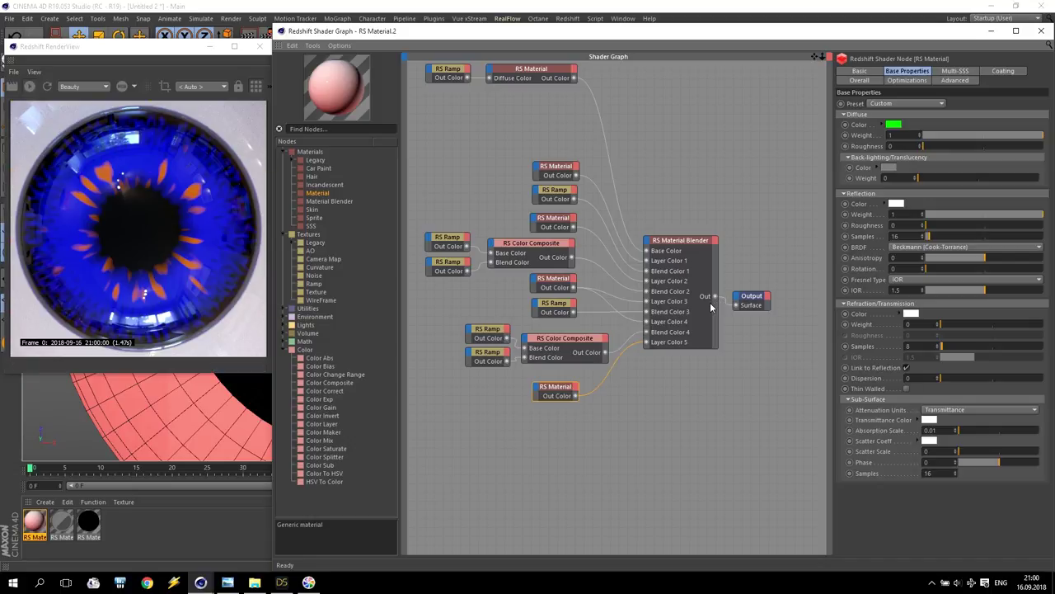
pyautogui.moveTo(317, 286); pyautogui.dragTo(716, 310)
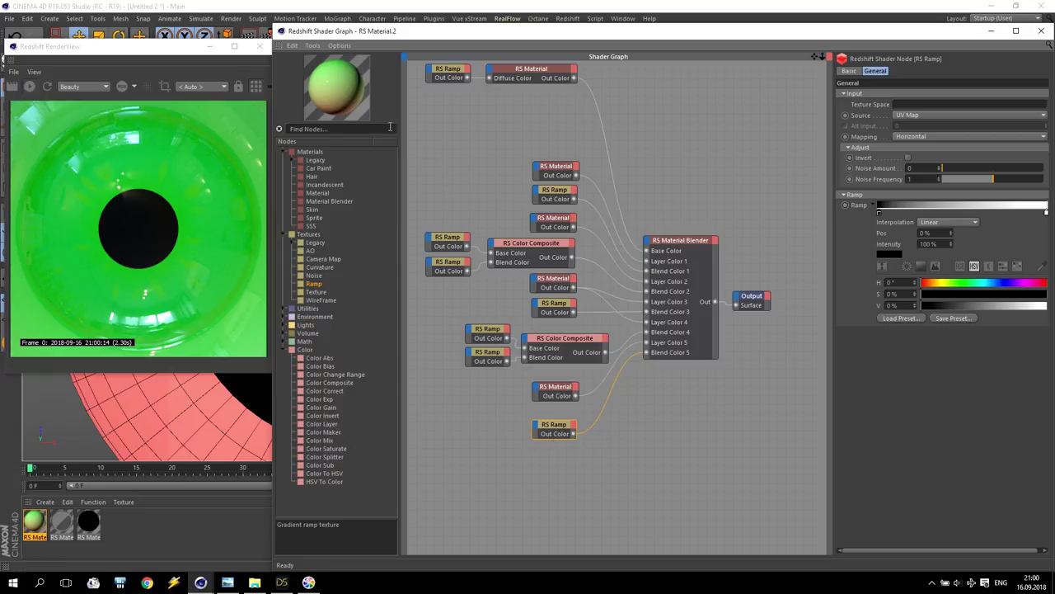
# Step: Add an RS Mul node from Math > Scalar with Input 2 set to 50
pyautogui.click(284, 352)
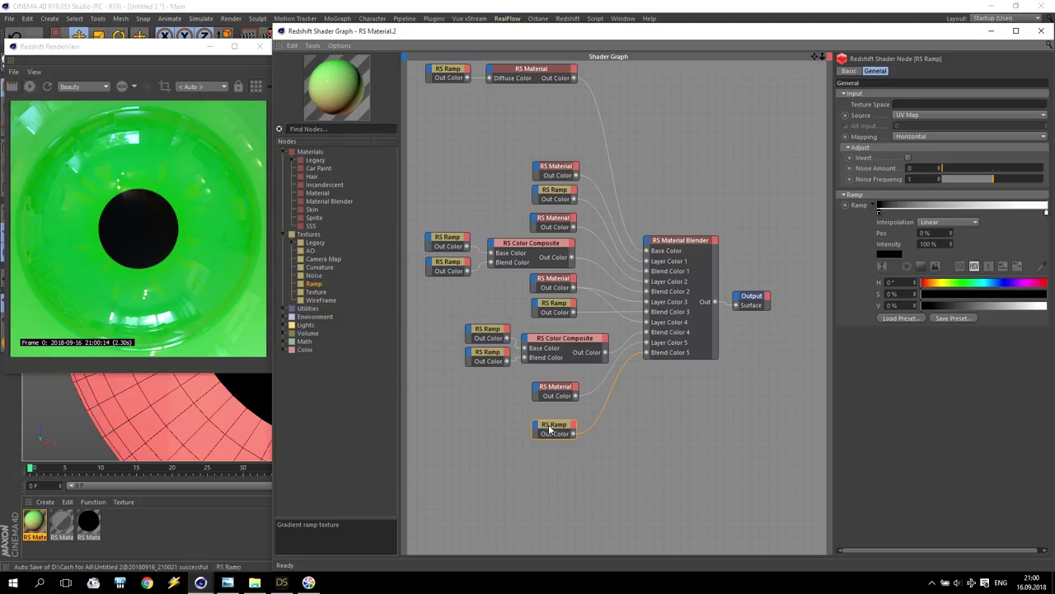
pyautogui.moveTo(554, 424); pyautogui.dragTo(526, 419)
pyautogui.click(284, 341)
pyautogui.click(289, 350)
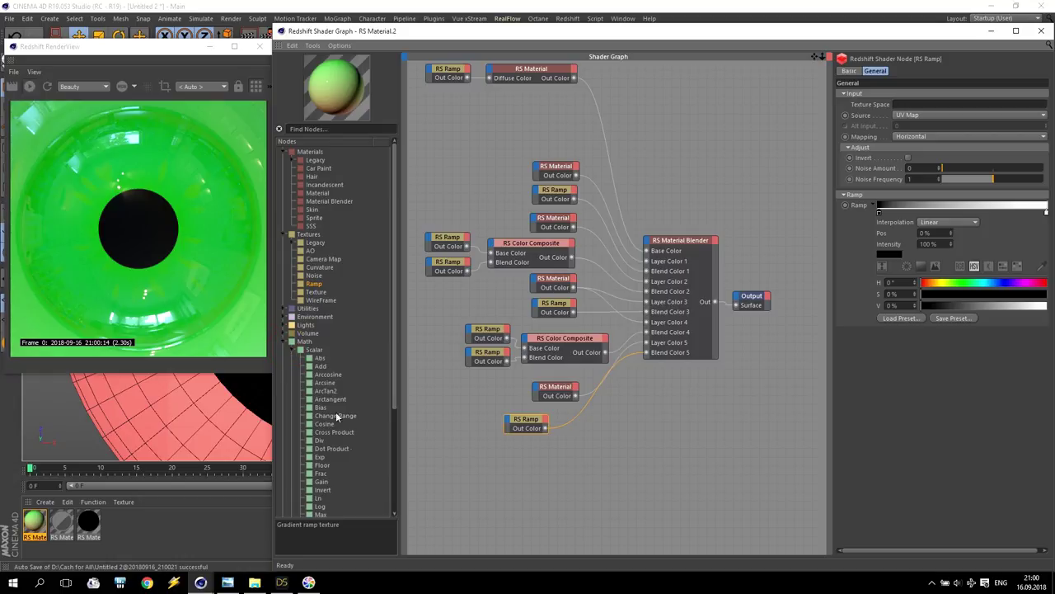
pyautogui.scroll(-5, 347, 451)
pyautogui.moveTo(320, 410); pyautogui.dragTo(514, 457)
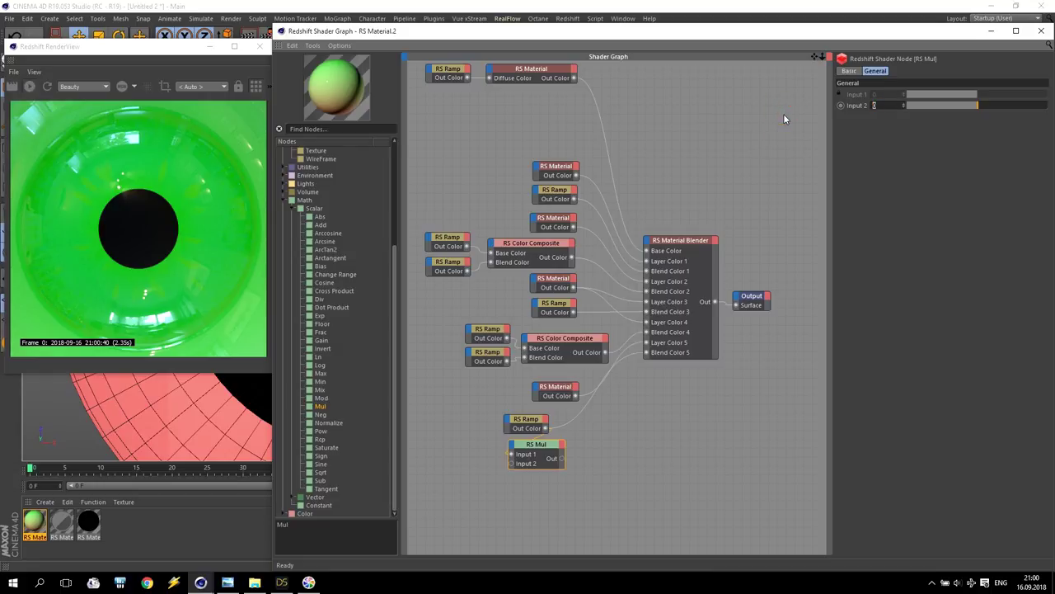
pyautogui.write('50')
pyautogui.press('Return')
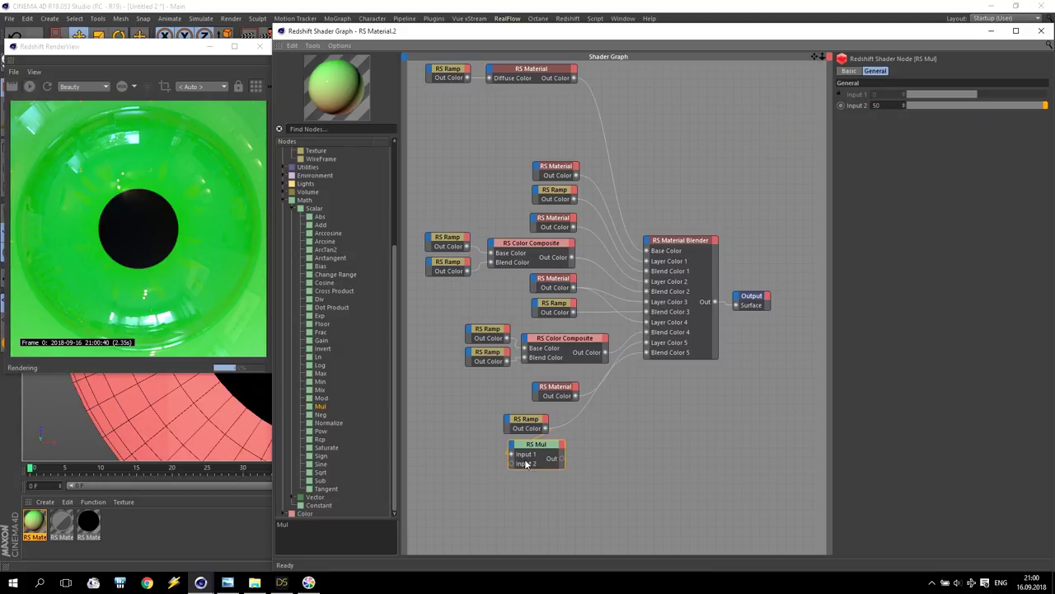
pyautogui.moveTo(540, 446); pyautogui.dragTo(535, 446)
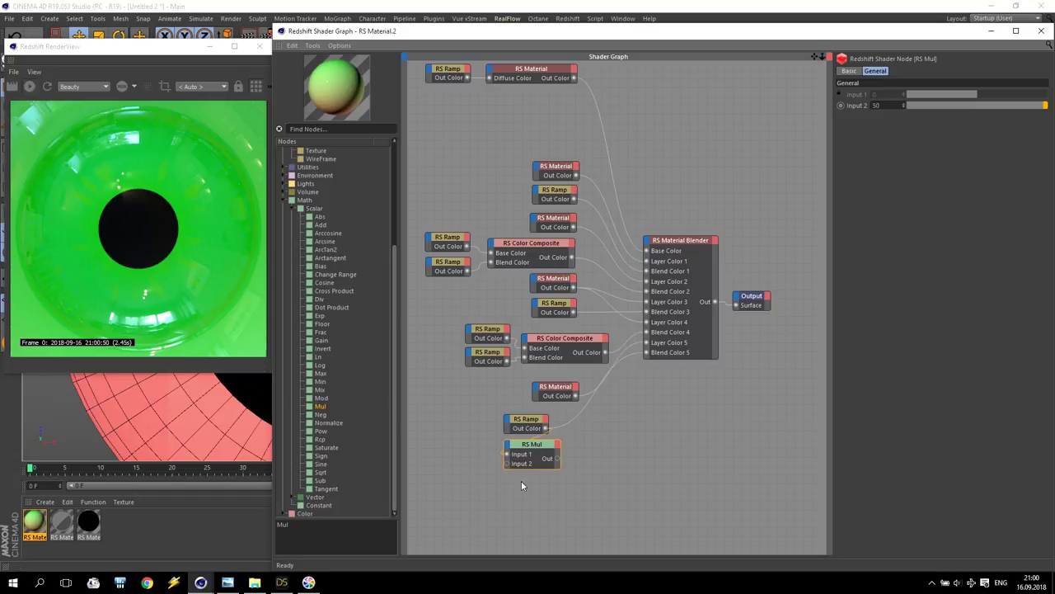
# Step: Add an RS Sine node and wire it into the blender's Blend Color 5
pyautogui.moveTo(319, 465); pyautogui.dragTo(510, 490)
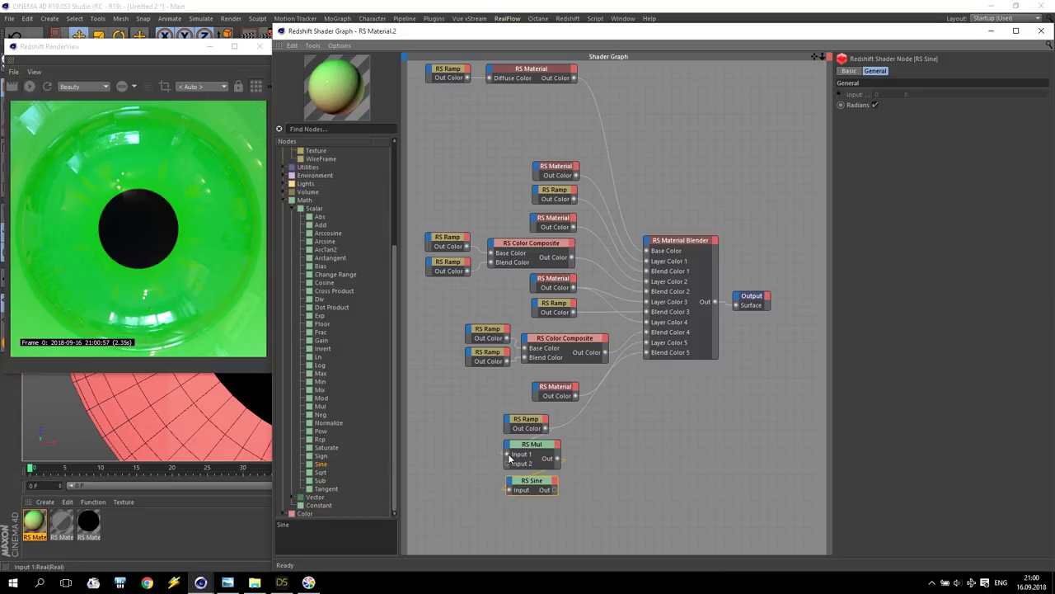
pyautogui.click(534, 449)
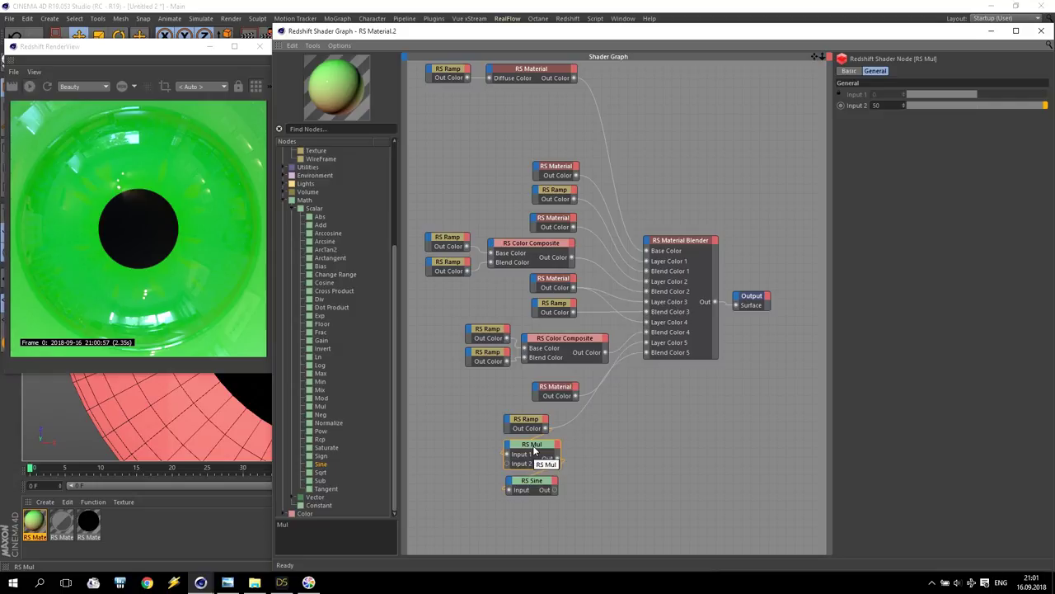
pyautogui.moveTo(555, 490); pyautogui.dragTo(647, 354)
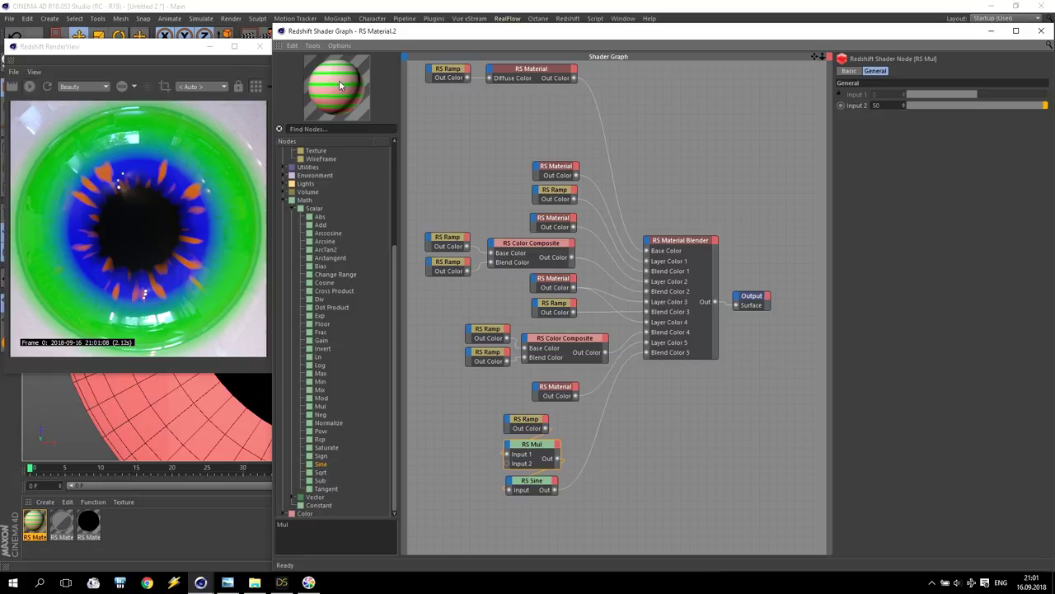
# Step: Lower the Shader Graph window and render the eye from the Side camera
pyautogui.moveTo(851, 29); pyautogui.dragTo(851, 113)
pyautogui.click(797, 69)
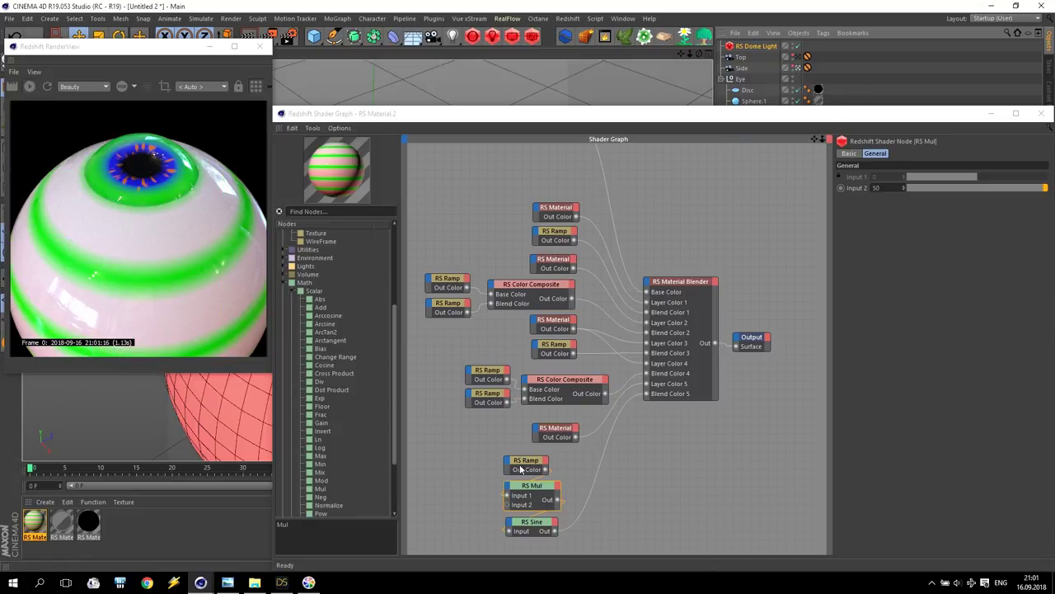
pyautogui.click(877, 227)
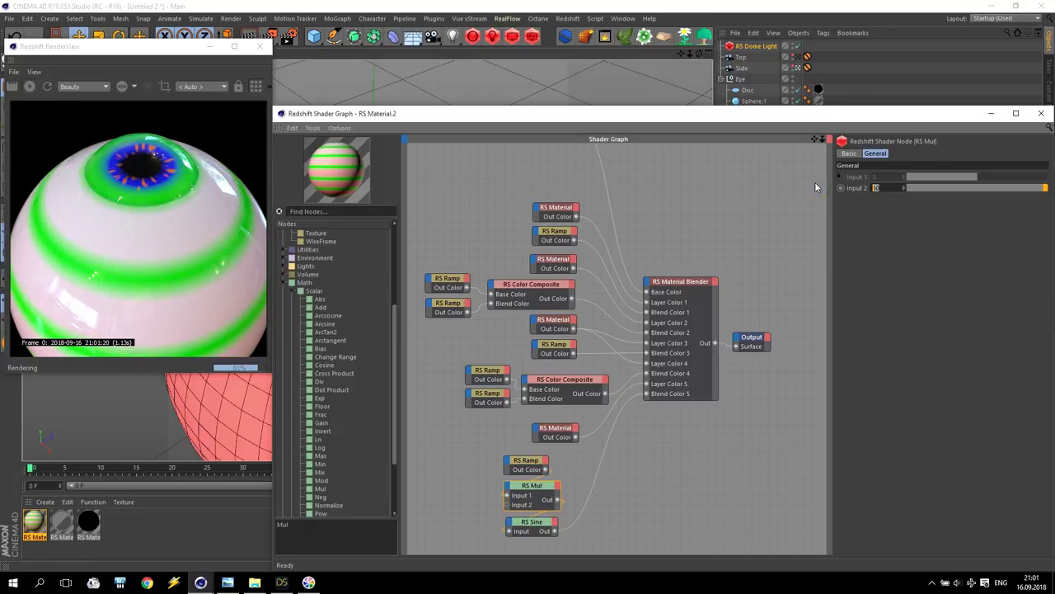
# Step: Set the RS Mul Input 2 to 100, then to 300 for thinner stripes
pyautogui.write('100')
pyautogui.press('Return')
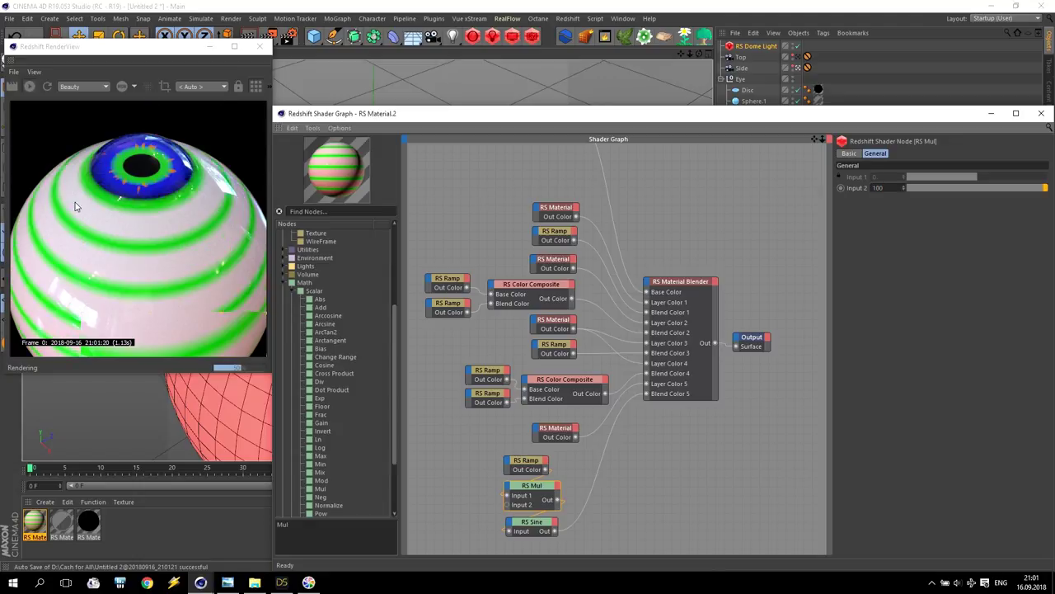
pyautogui.doubleClick(894, 185)
pyautogui.write('300')
pyautogui.press('Return')
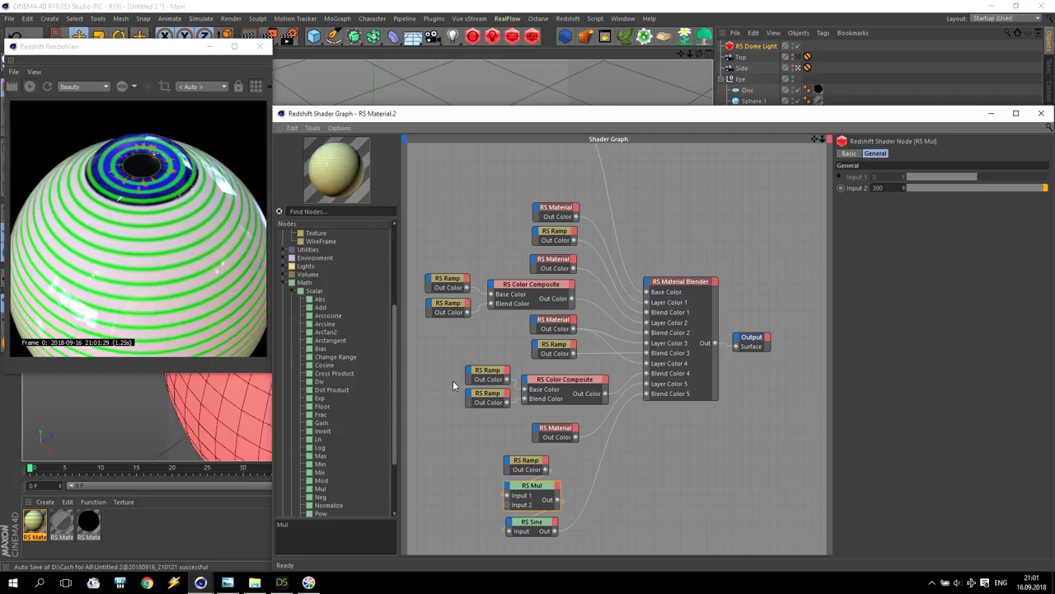
pyautogui.click(528, 466)
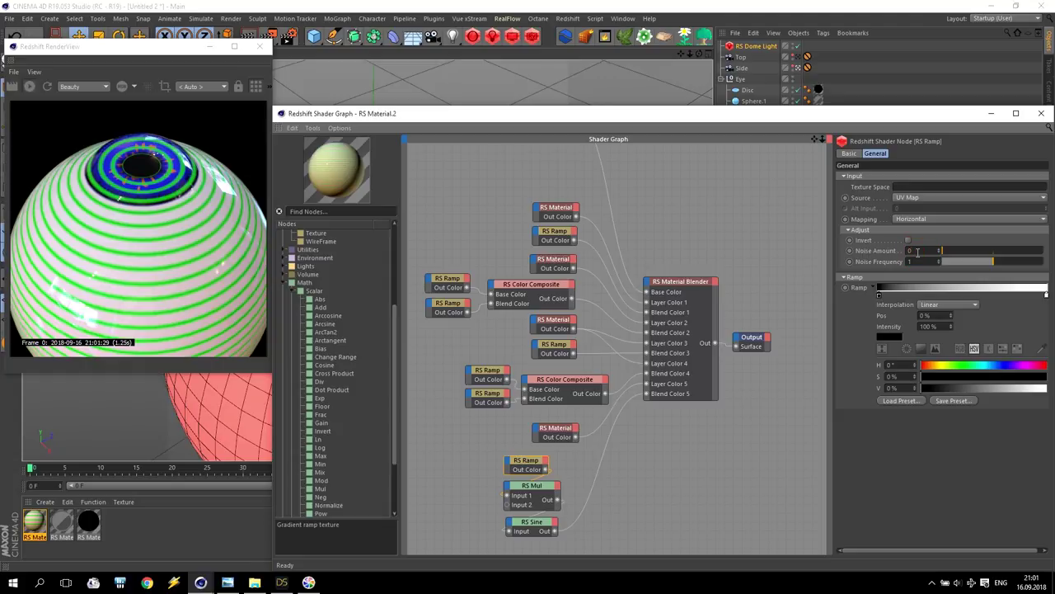
# Step: Give the RS Ramp Noise Amount 0.1 and Noise Frequency 5
pyautogui.press('Return')
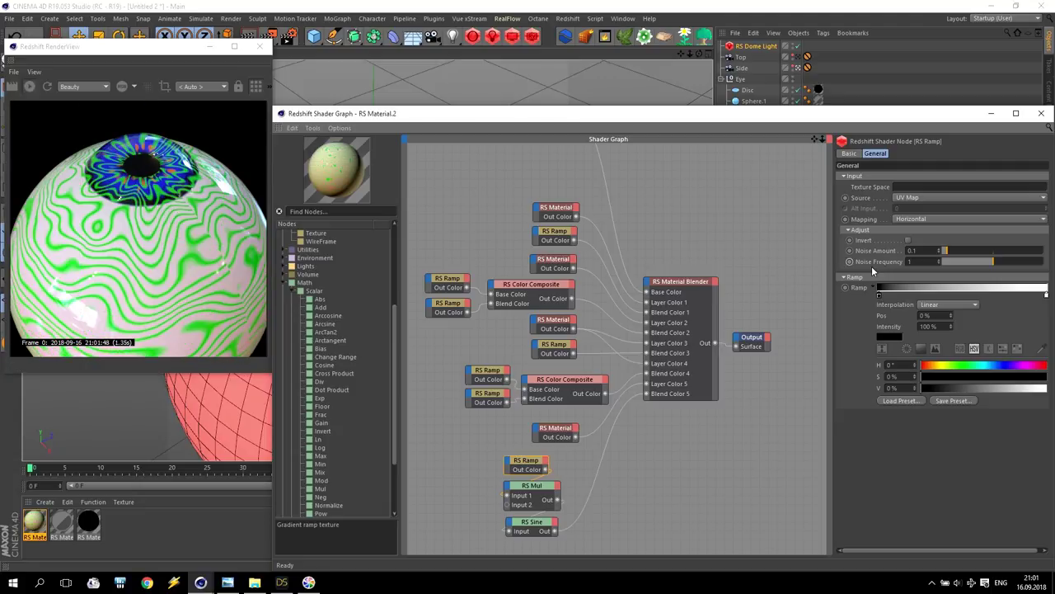
pyautogui.click(911, 261)
pyautogui.write('5')
pyautogui.press('Return')
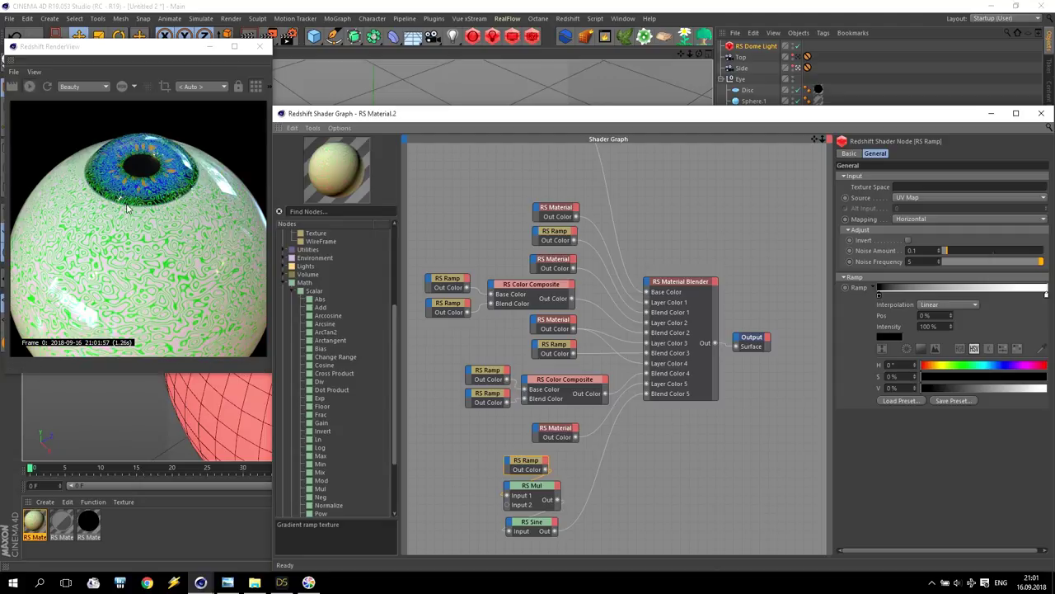
# Step: Render from the Top camera, try noise frequency 10, then revert it to 5
pyautogui.click(797, 57)
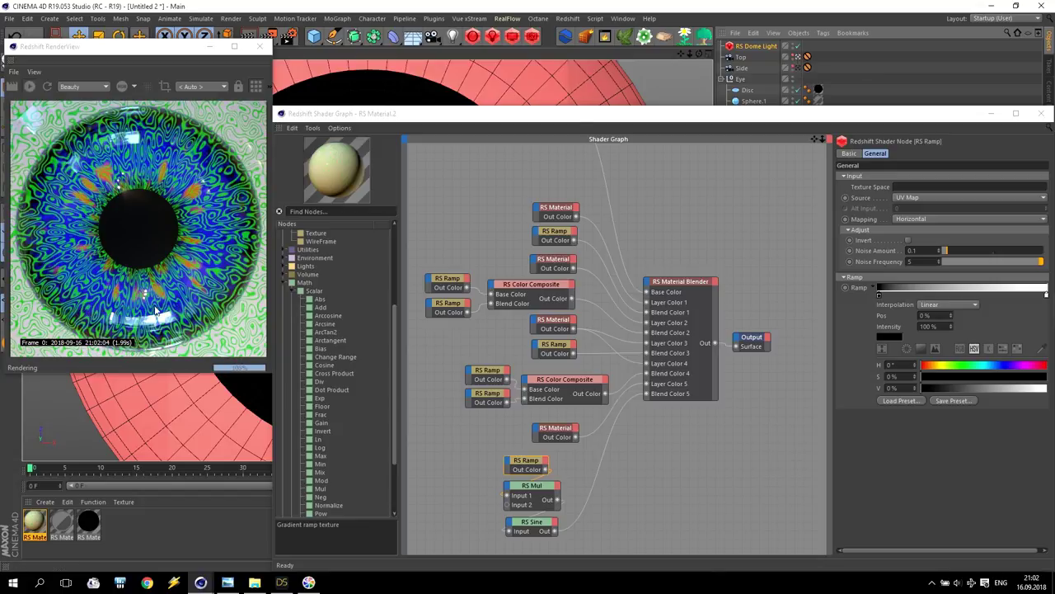
pyautogui.click(797, 256)
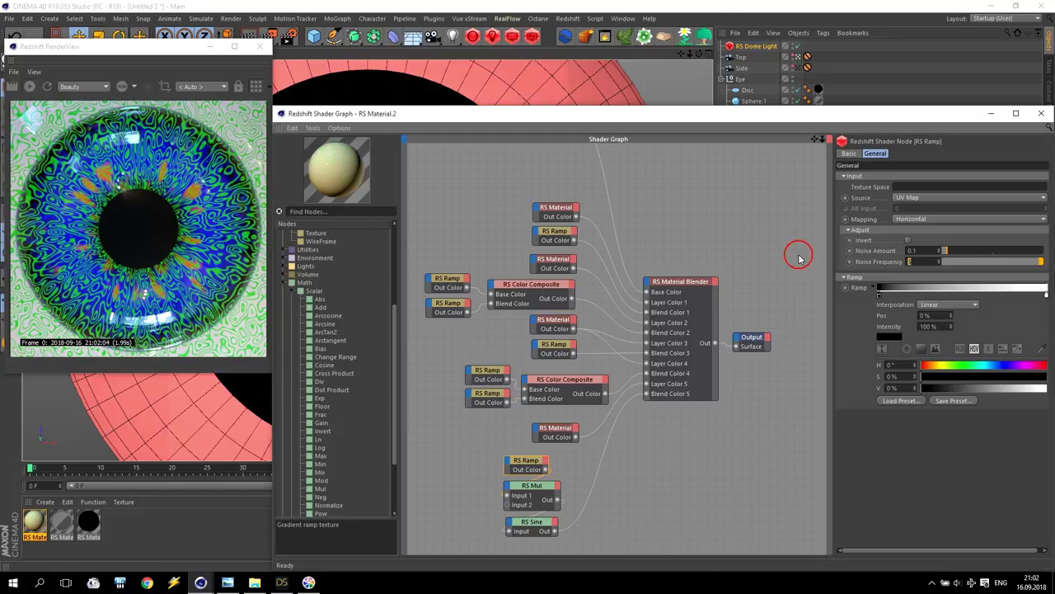
pyautogui.write('10')
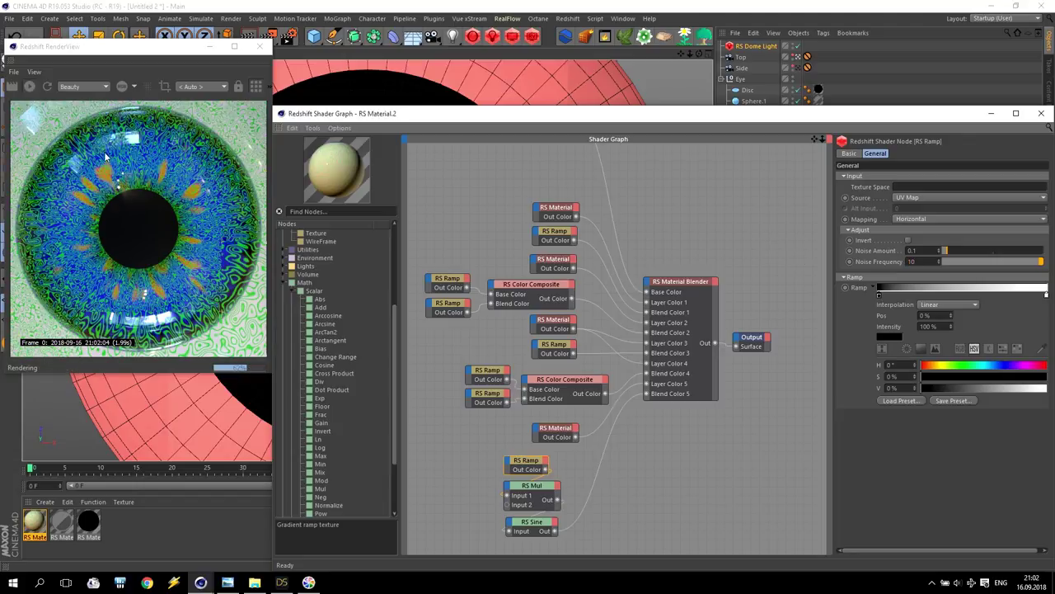
pyautogui.click(918, 261)
pyautogui.write('5')
pyautogui.press('Return')
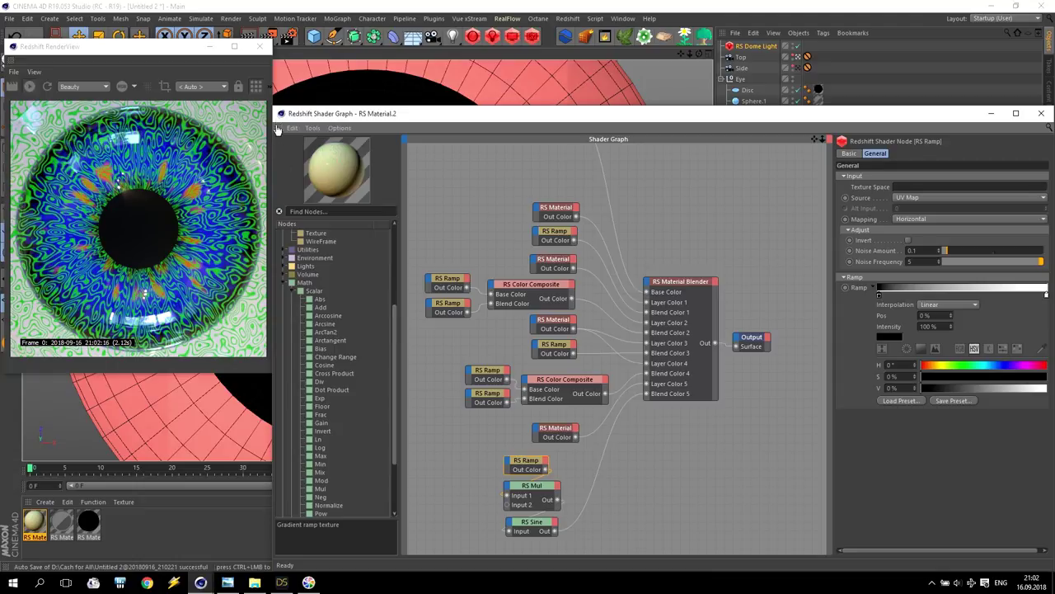
# Step: Make the Shader Graph window taller and move the Ramp, Mul and Sine nodes lower
pyautogui.moveTo(423, 106); pyautogui.dragTo(431, 40)
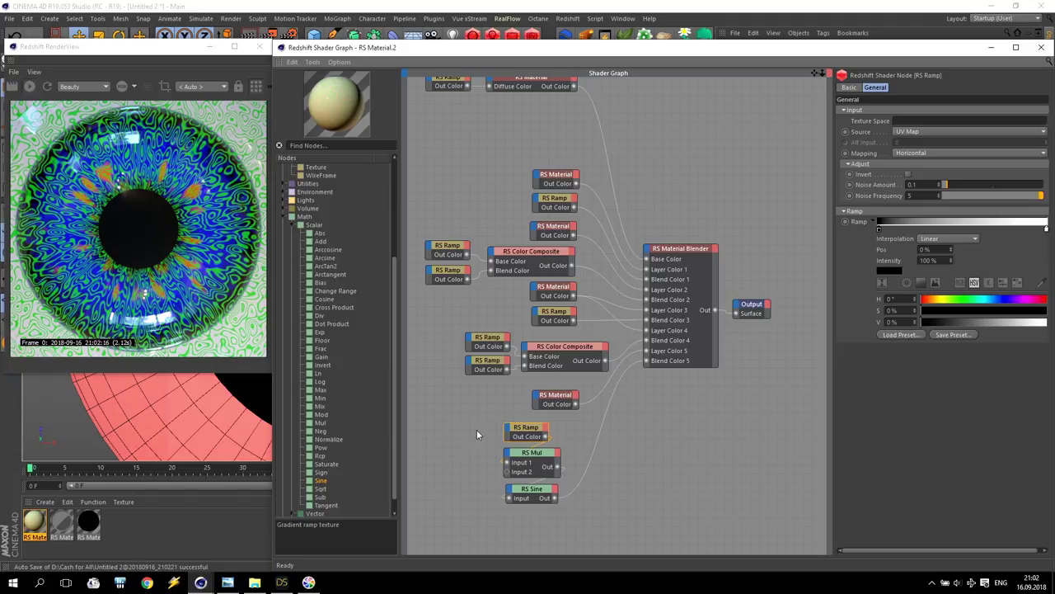
pyautogui.moveTo(485, 417); pyautogui.dragTo(559, 514)
pyautogui.moveTo(527, 433); pyautogui.dragTo(537, 472)
# Step: Duplicate the RS Ramp node and place the copy above the Mul node
pyautogui.click(545, 202)
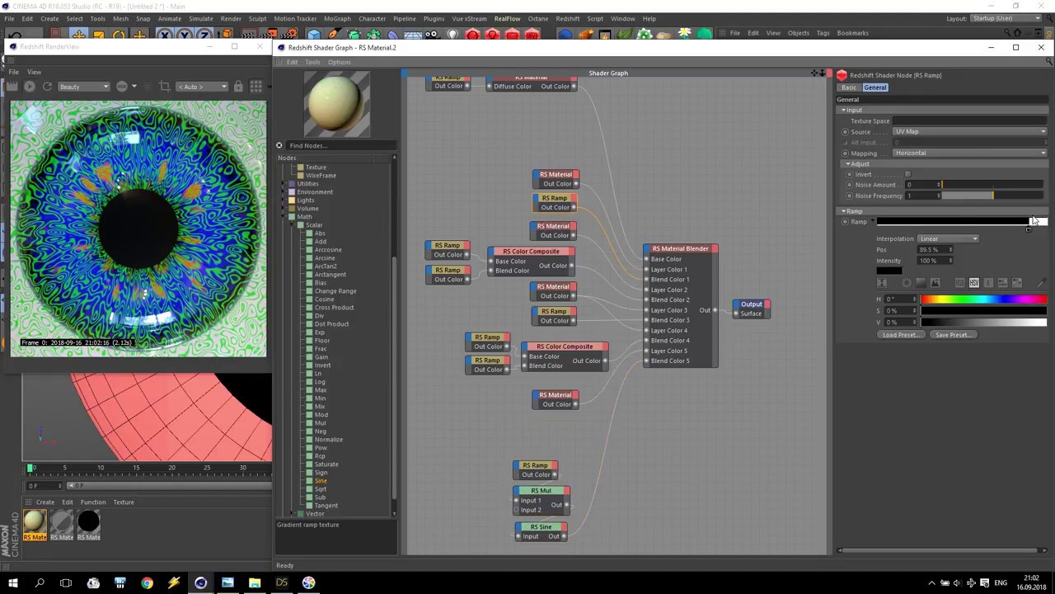
pyautogui.moveTo(576, 211)
pyautogui.mouseDown()
pyautogui.moveTo(583, 226)
pyautogui.moveTo(560, 206)
pyautogui.mouseUp()
pyautogui.moveTo(537, 468); pyautogui.dragTo(536, 453)
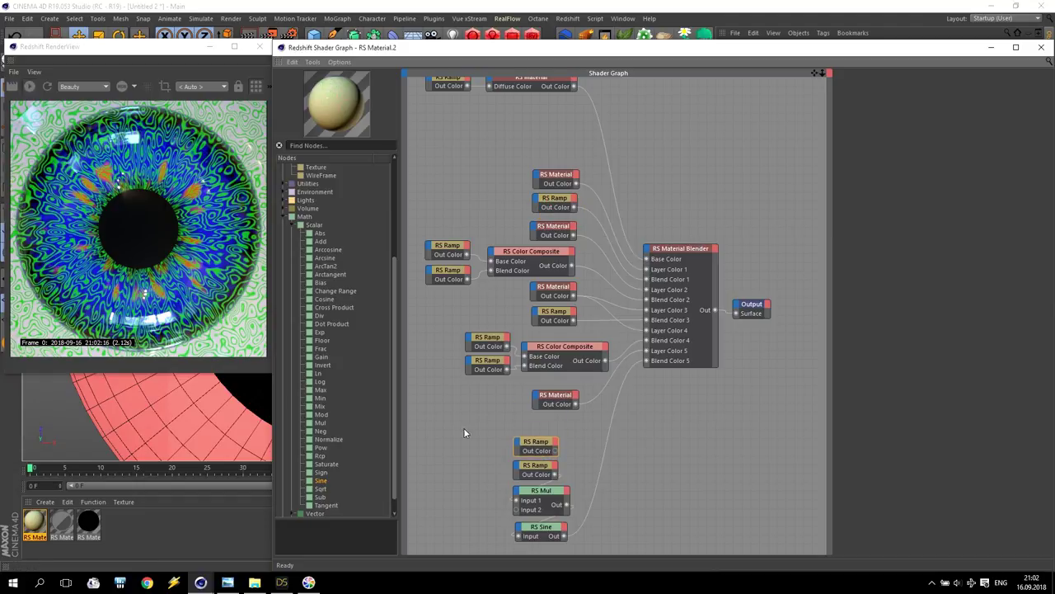
# Step: Add a Multiply Color Composite (Ramp to Base, Sine to Blend) feeding Blend Color 5
pyautogui.click(284, 216)
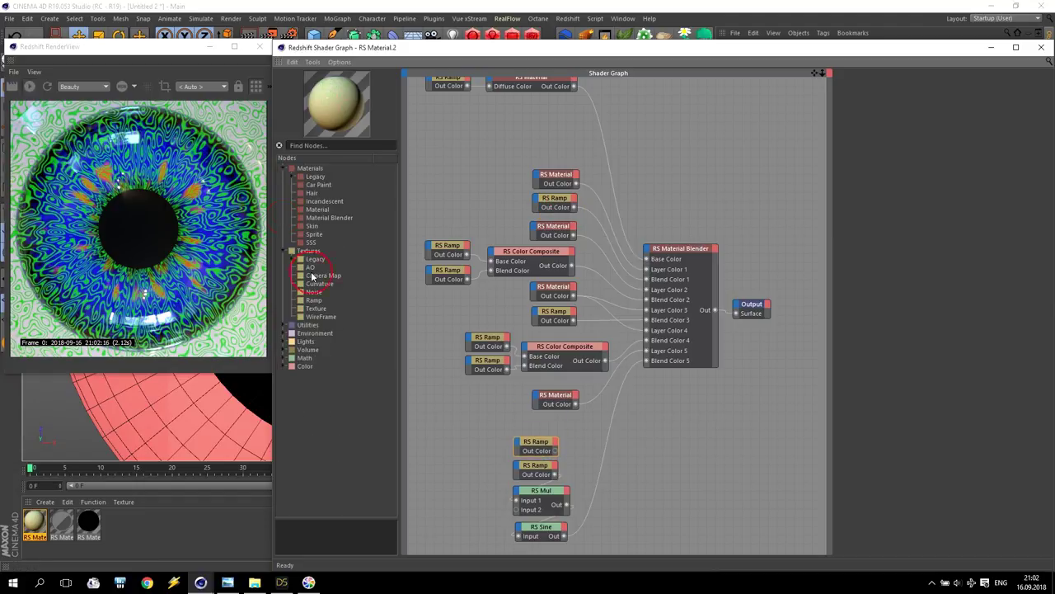
pyautogui.click(282, 366)
pyautogui.click(329, 399)
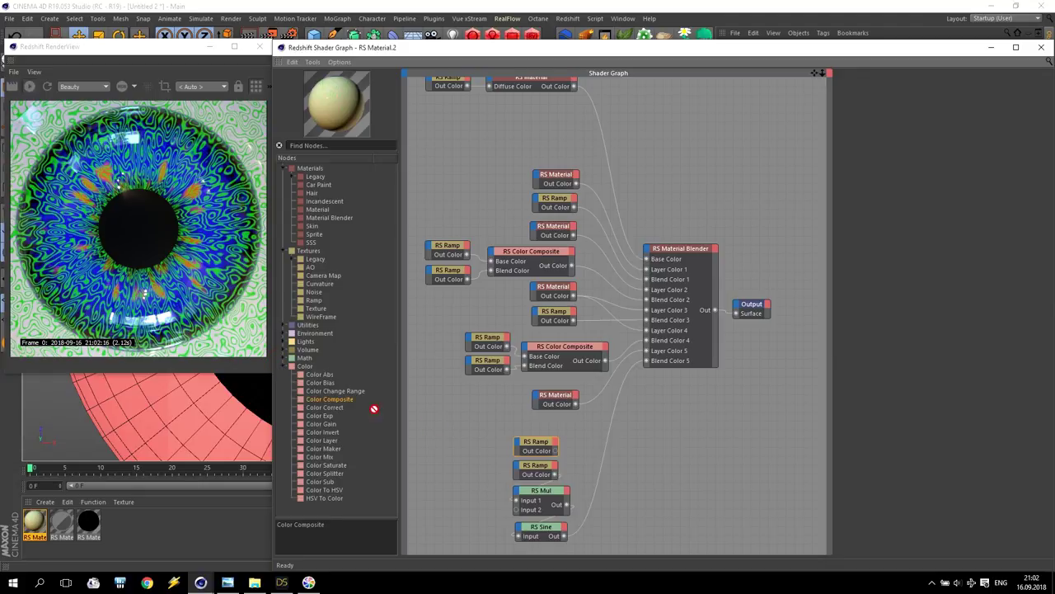
pyautogui.click(608, 478)
pyautogui.moveTo(557, 450); pyautogui.dragTo(583, 478)
pyautogui.moveTo(564, 536); pyautogui.dragTo(585, 488)
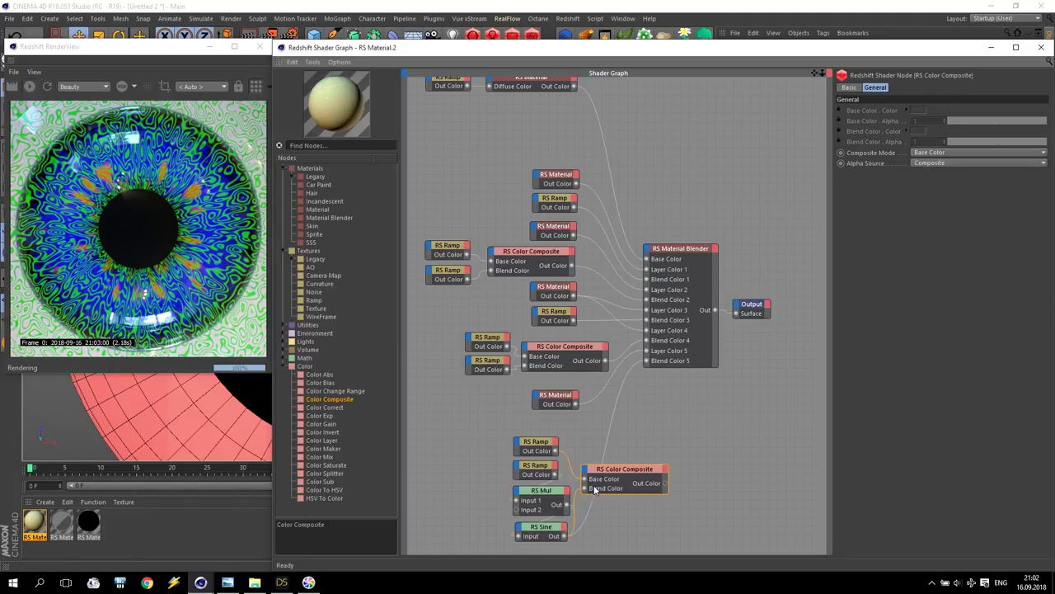
pyautogui.click(933, 153)
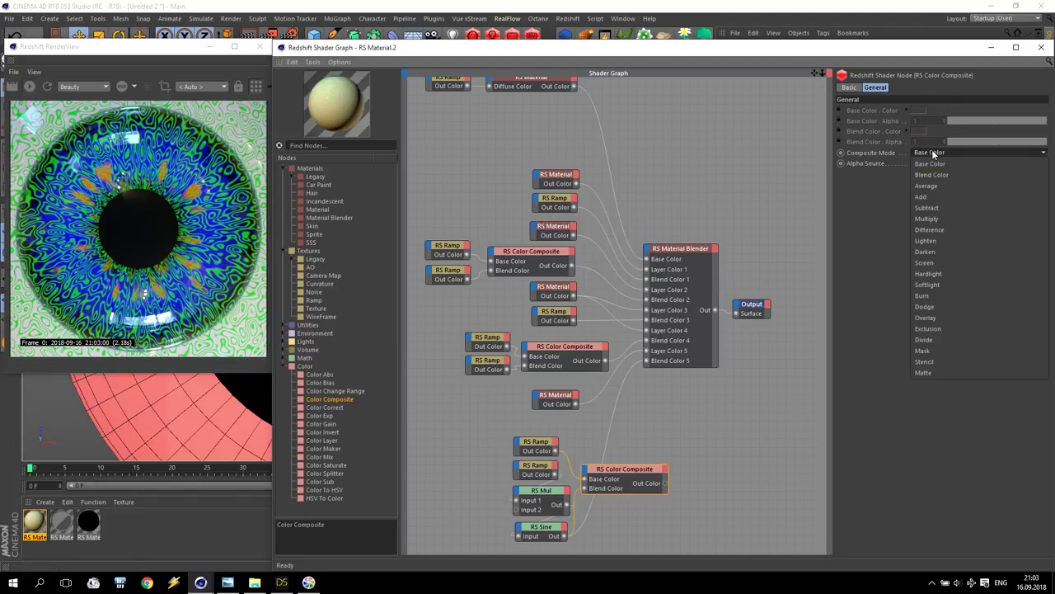
pyautogui.click(949, 217)
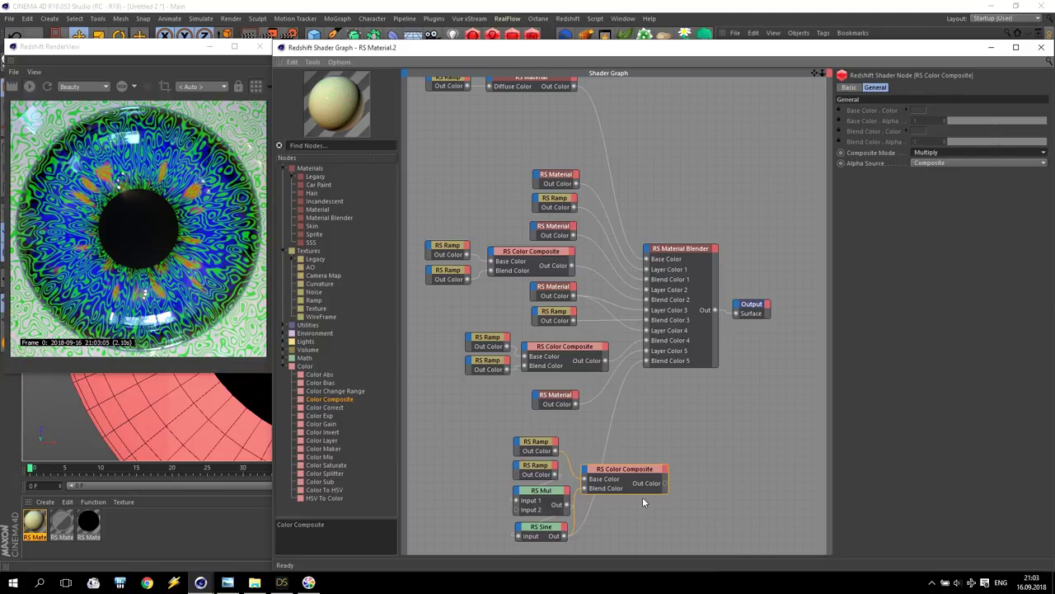
pyautogui.moveTo(667, 484); pyautogui.dragTo(647, 360)
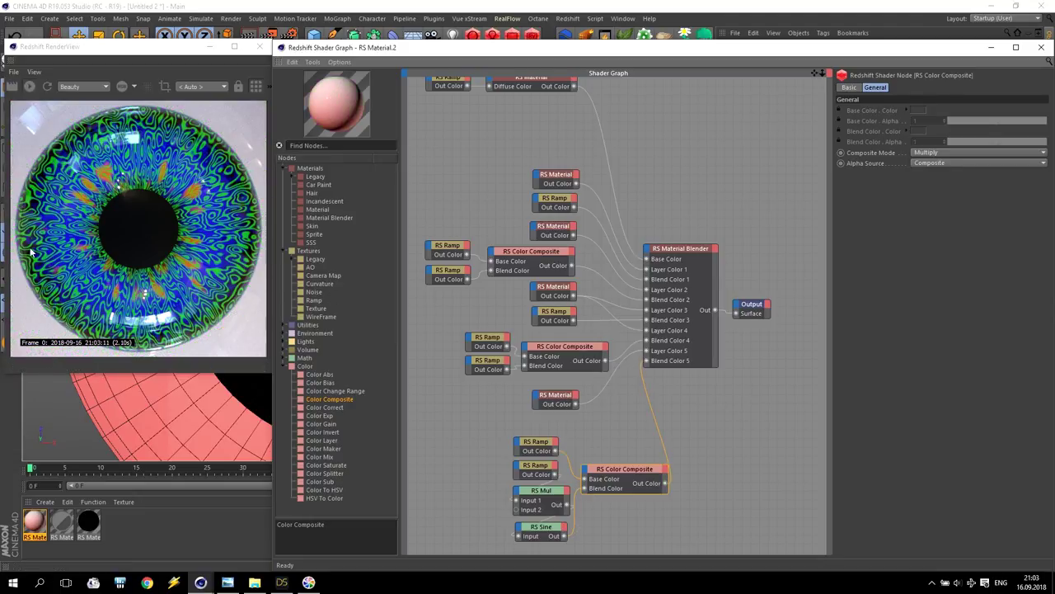
# Step: Add a Subtract Color Composite (lower to Base, middle to Blend) feeding Blend Color 5
pyautogui.moveTo(627, 470); pyautogui.dragTo(615, 444)
pyautogui.click(542, 444)
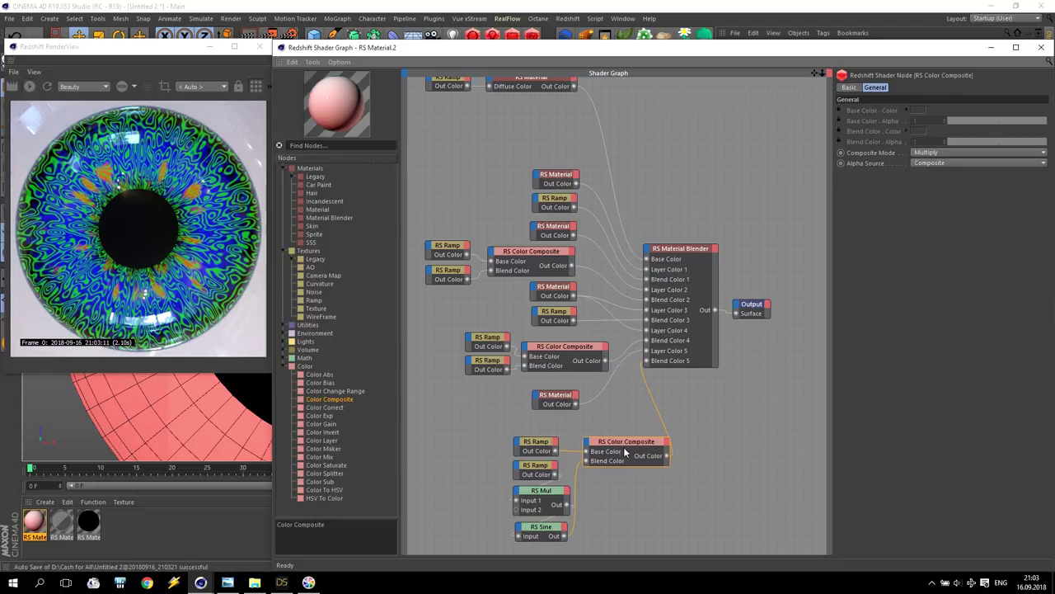
pyautogui.moveTo(477, 458); pyautogui.dragTo(691, 550)
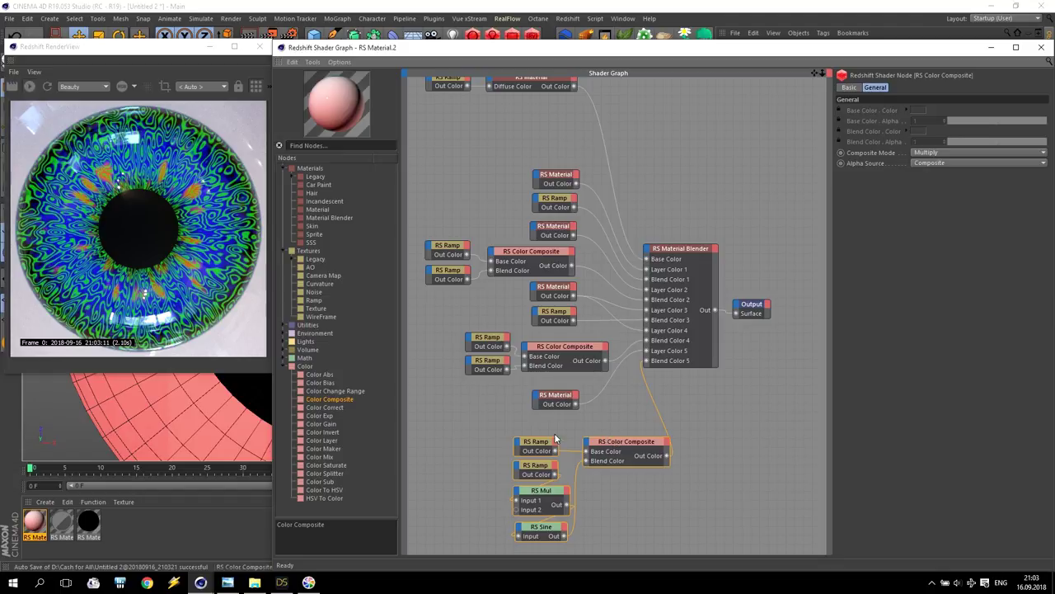
pyautogui.moveTo(314, 399); pyautogui.dragTo(731, 435)
pyautogui.moveTo(489, 434); pyautogui.dragTo(640, 543)
pyautogui.moveTo(668, 455); pyautogui.dragTo(703, 436)
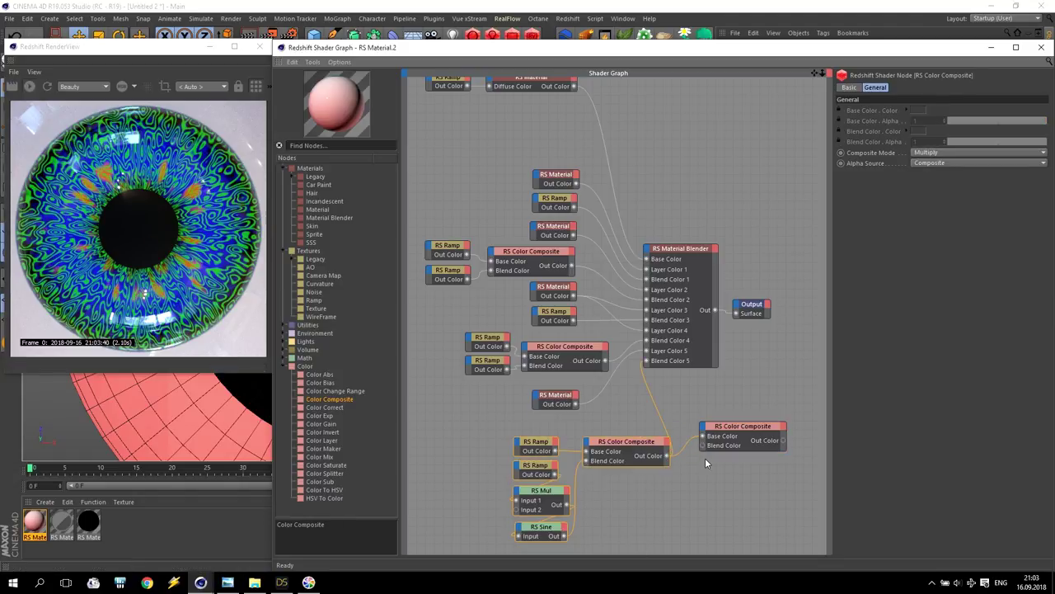
pyautogui.moveTo(443, 339); pyautogui.dragTo(608, 386)
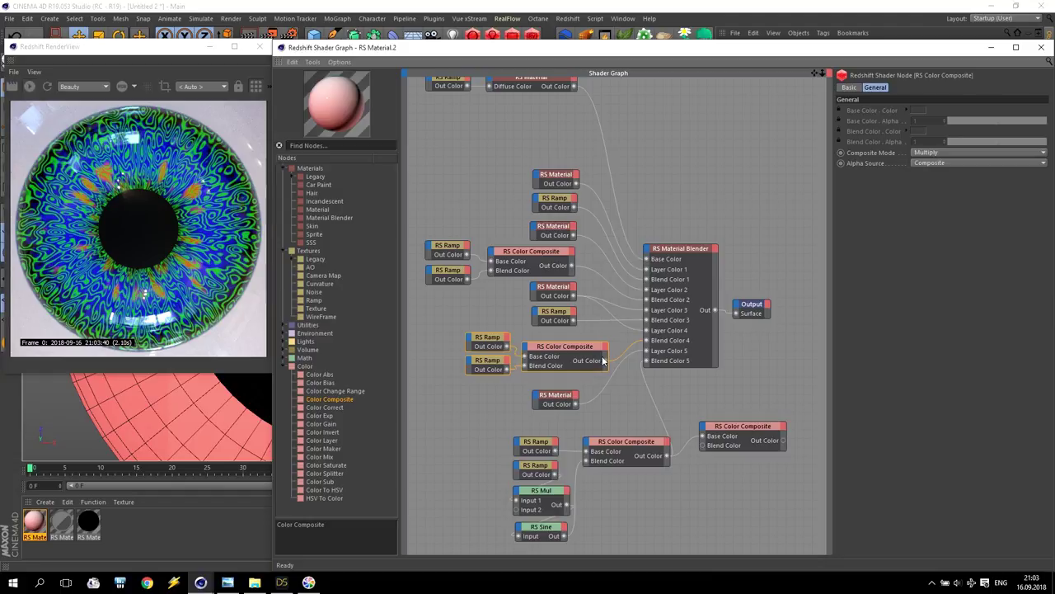
pyautogui.moveTo(606, 361); pyautogui.dragTo(703, 445)
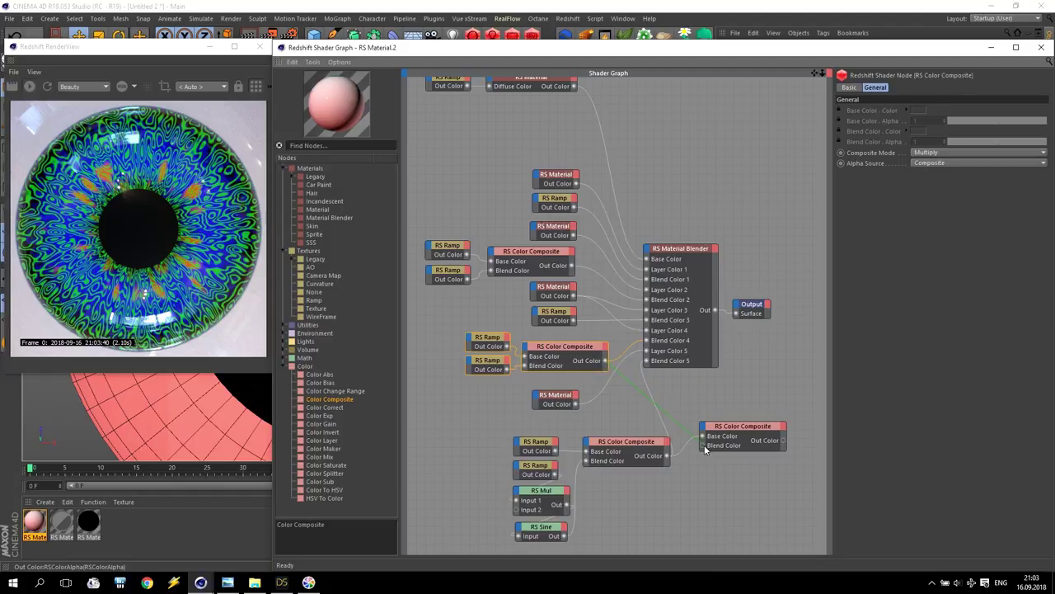
pyautogui.click(730, 430)
pyautogui.click(925, 153)
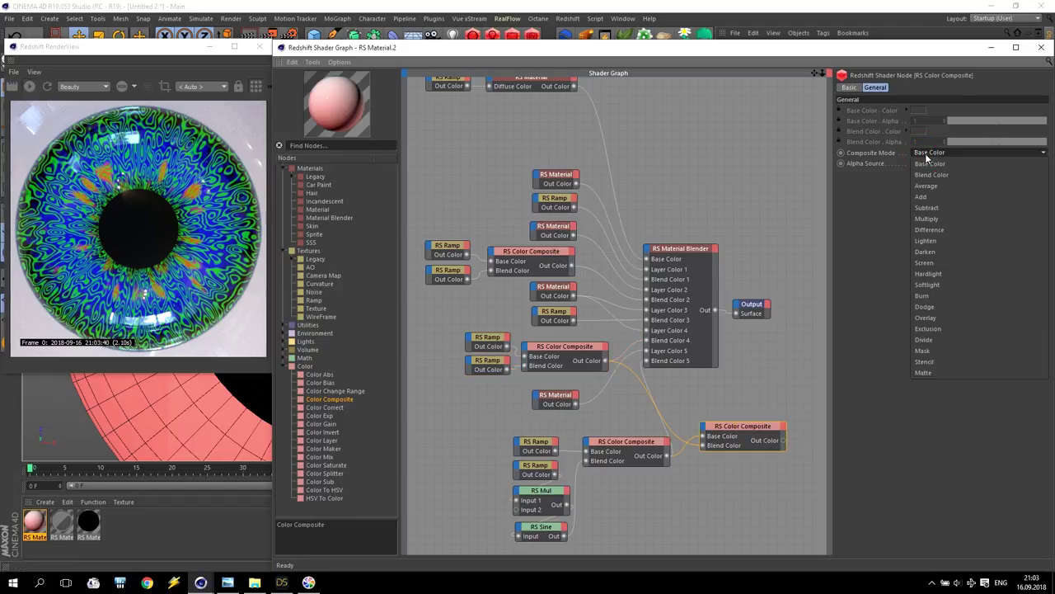
pyautogui.click(944, 209)
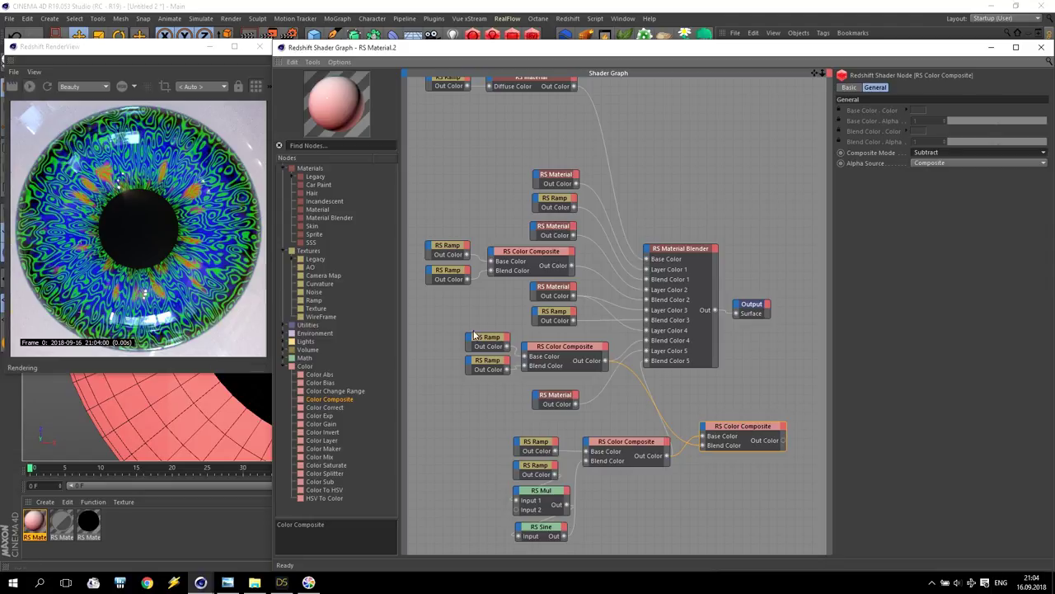
pyautogui.moveTo(783, 443); pyautogui.dragTo(648, 364)
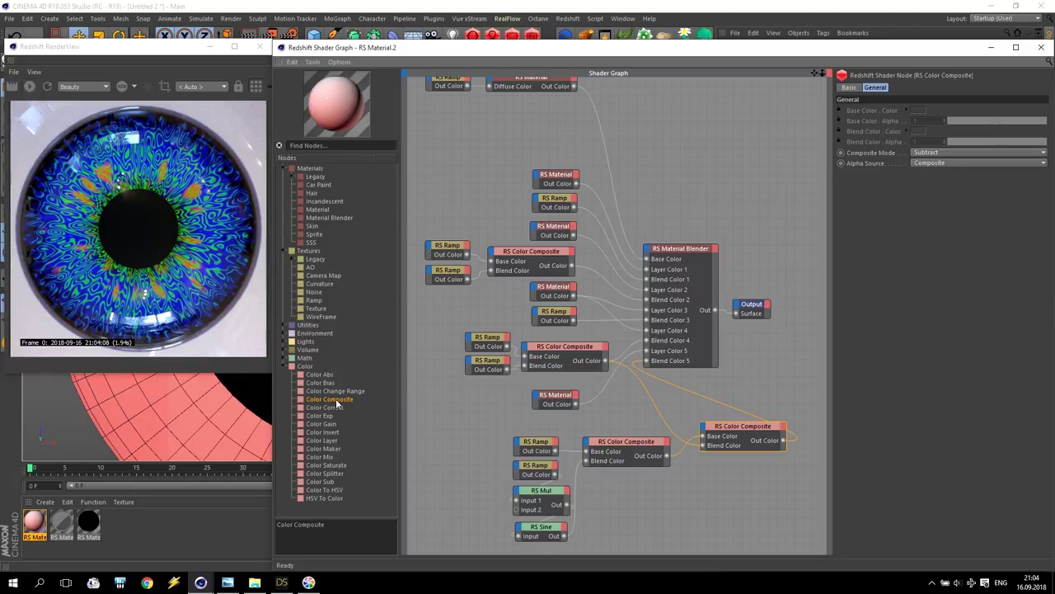
# Step: Add a third Color Composite set to Subtract, with the lower composite as Base Color
pyautogui.moveTo(776, 398); pyautogui.dragTo(782, 390)
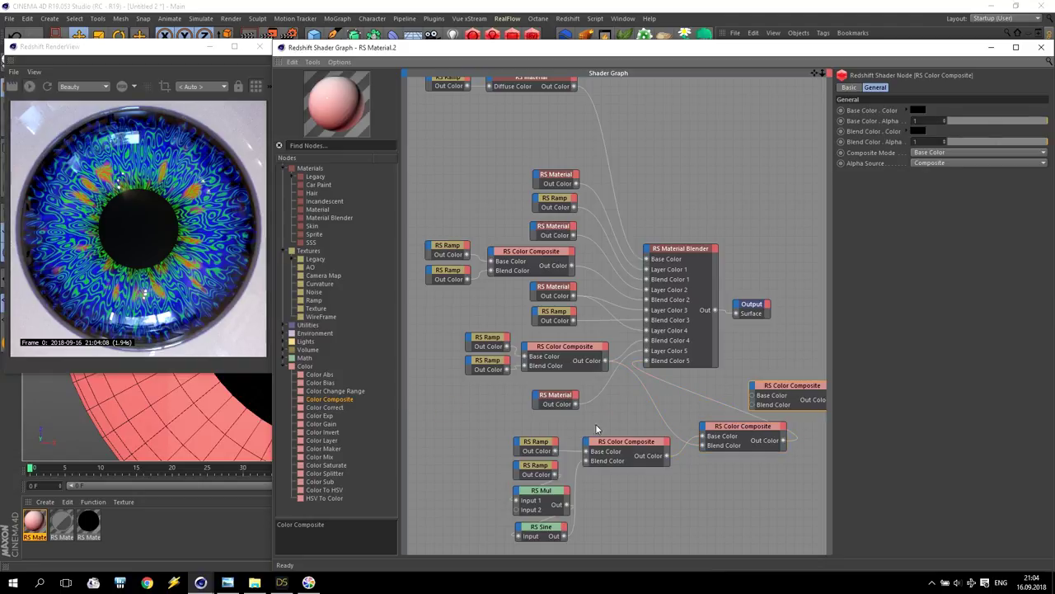
pyautogui.moveTo(478, 432); pyautogui.dragTo(740, 554)
pyautogui.click(733, 437)
pyautogui.moveTo(730, 429); pyautogui.dragTo(620, 445)
pyautogui.moveTo(782, 391); pyautogui.dragTo(721, 402)
pyautogui.moveTo(681, 450); pyautogui.dragTo(692, 407)
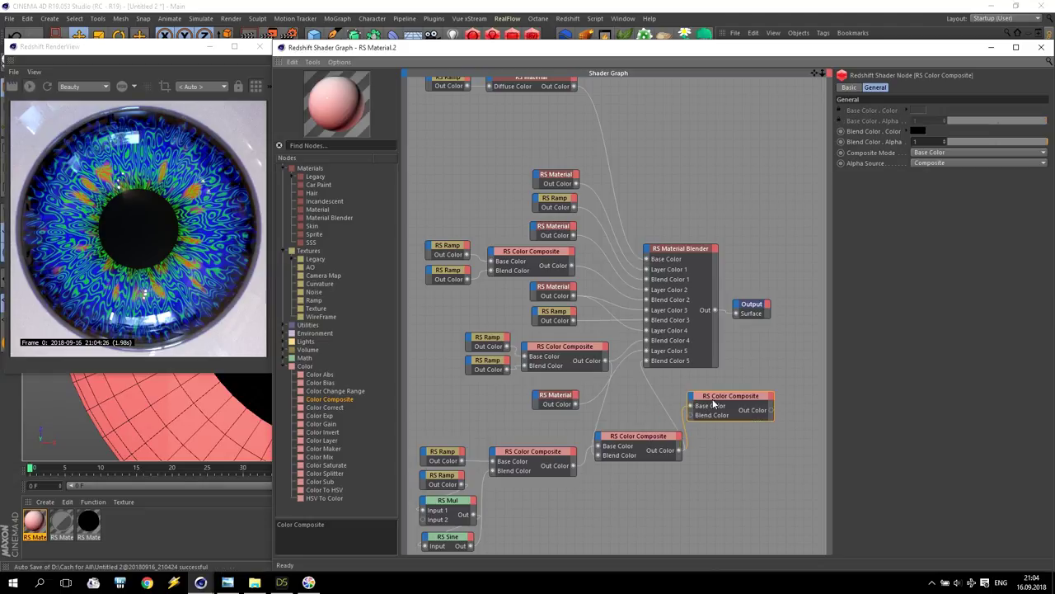
pyautogui.click(918, 153)
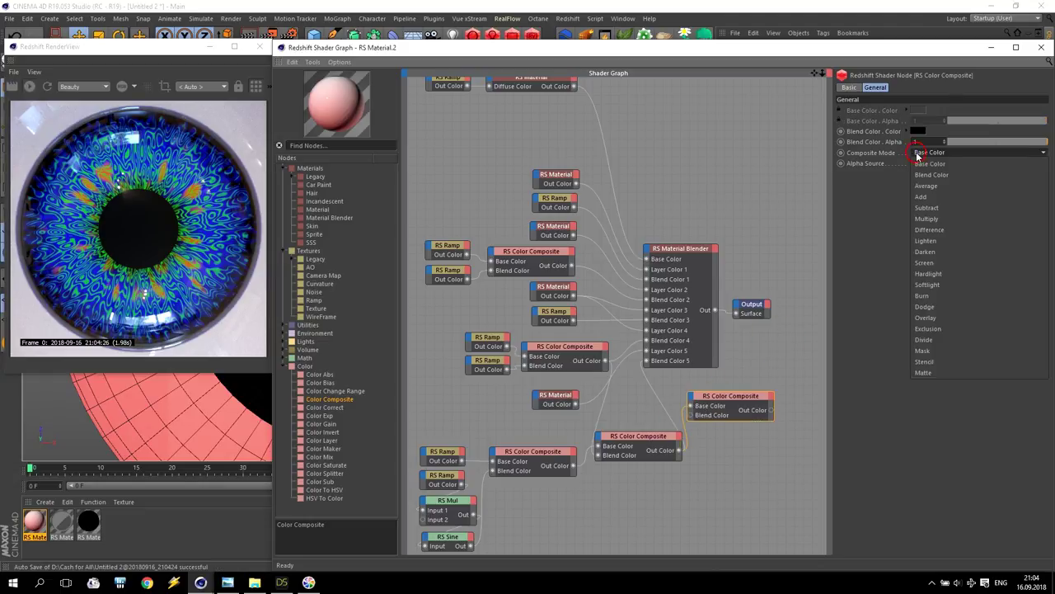
pyautogui.click(927, 206)
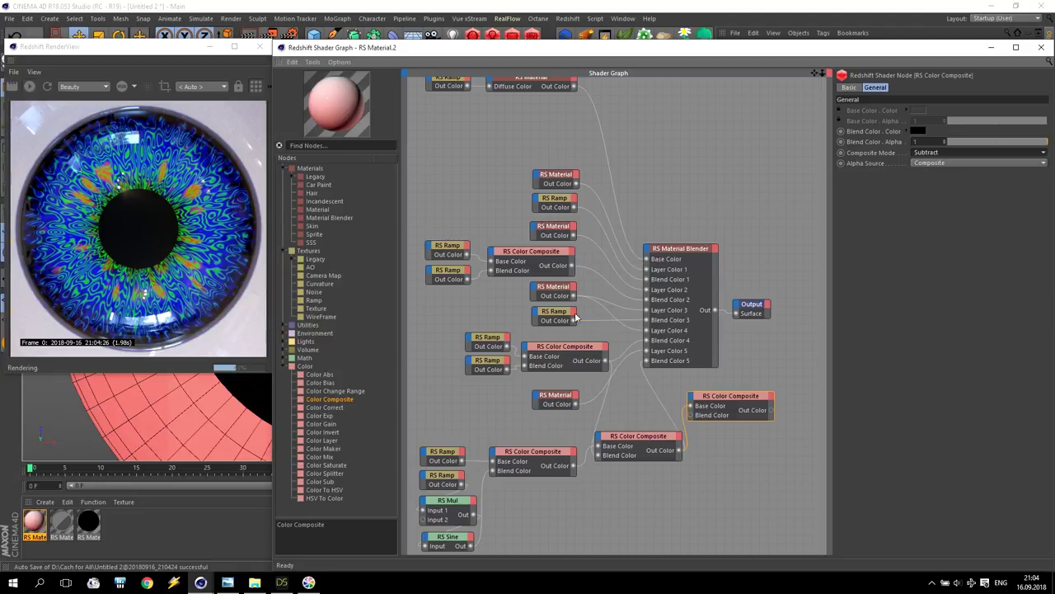
# Step: Wire the RS Ramp into its Blend Color and its output into Blend Color 5
pyautogui.click(558, 313)
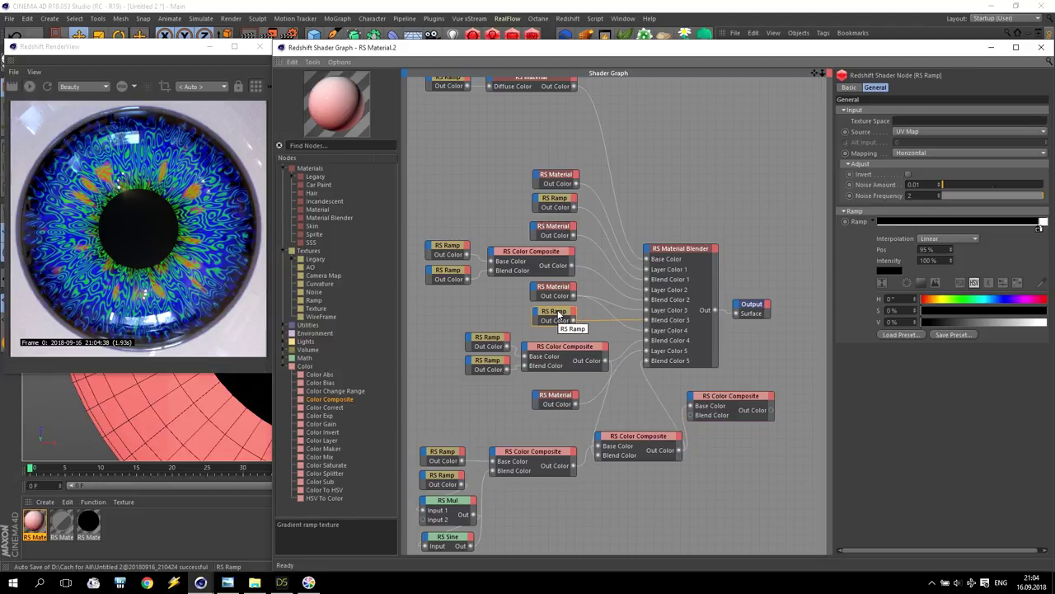
pyautogui.click(551, 293)
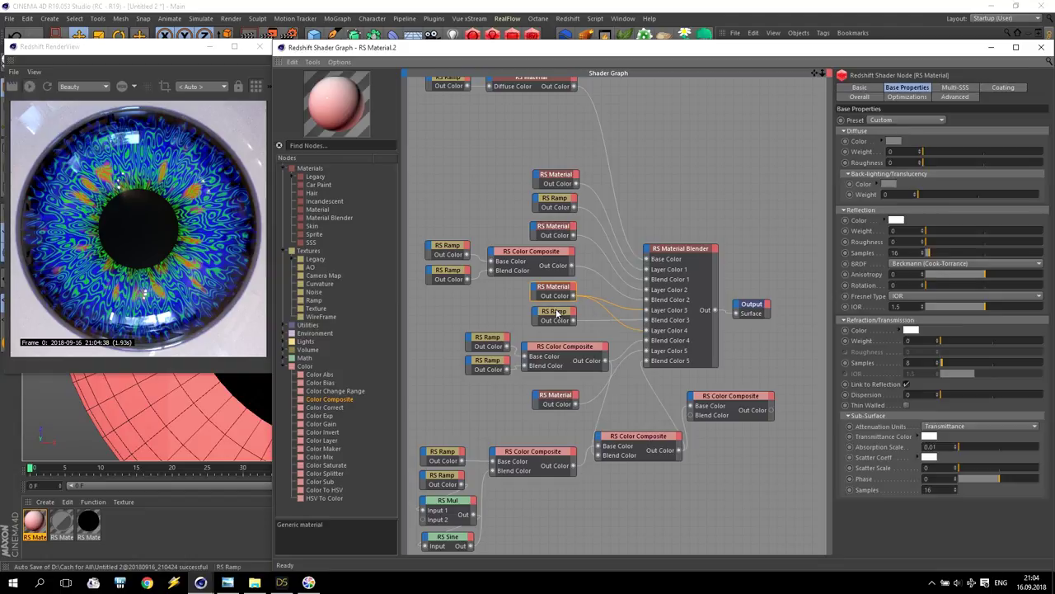
pyautogui.click(557, 313)
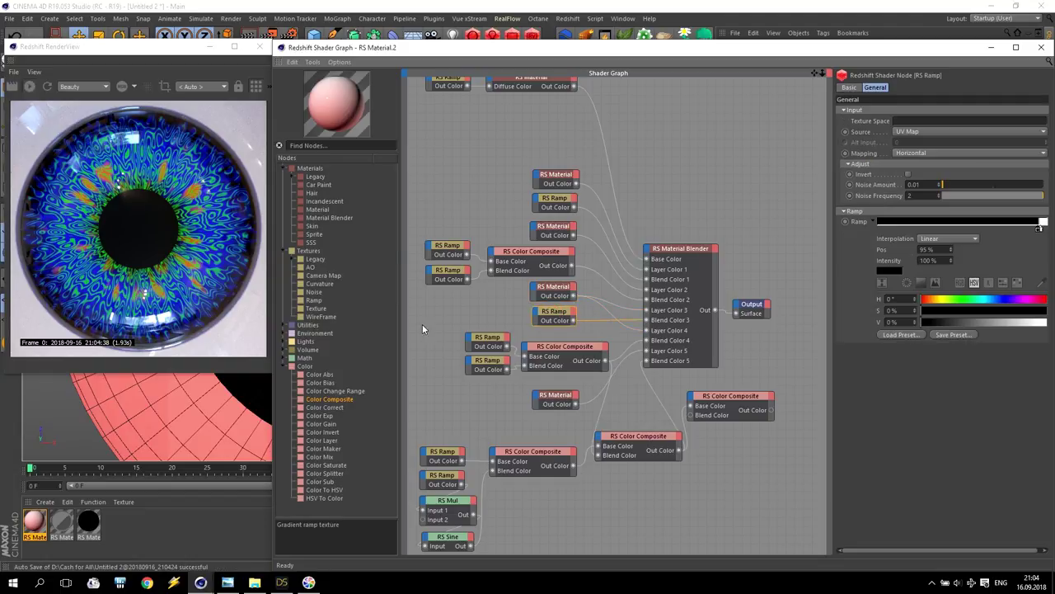
pyautogui.moveTo(575, 320); pyautogui.dragTo(693, 419)
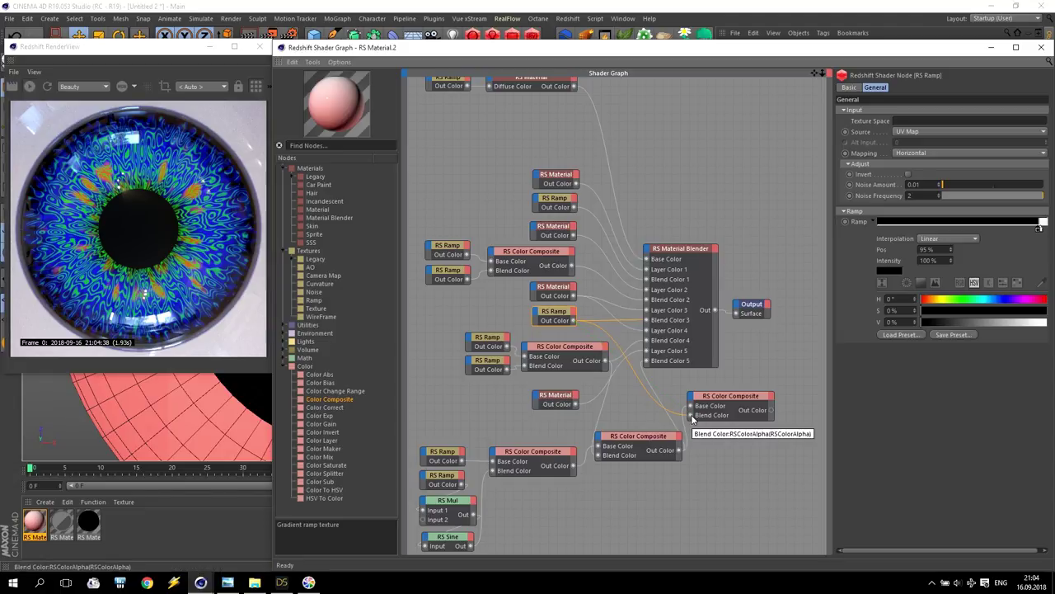
pyautogui.moveTo(772, 409); pyautogui.dragTo(647, 366)
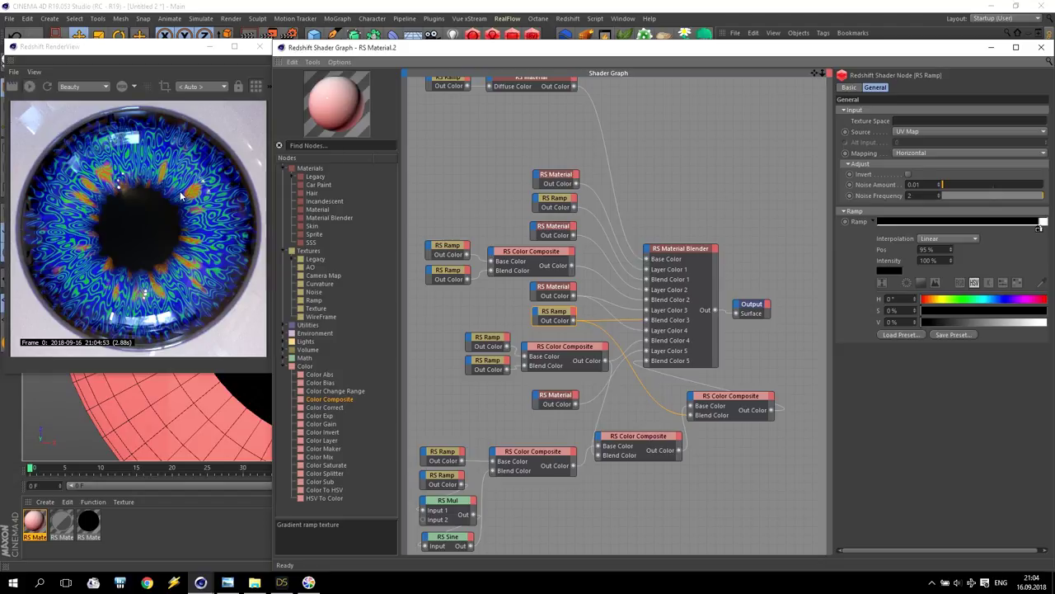
pyautogui.moveTo(422, 442); pyautogui.dragTo(550, 545)
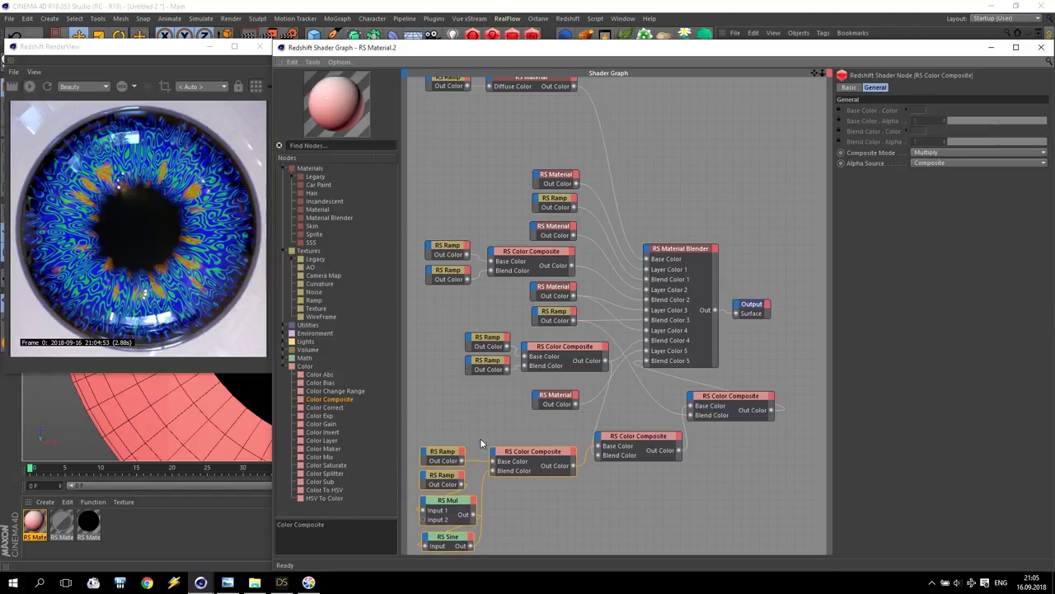
# Step: Connect the rightmost Color Composite's Out Color to Blend Color 5
pyautogui.click(561, 401)
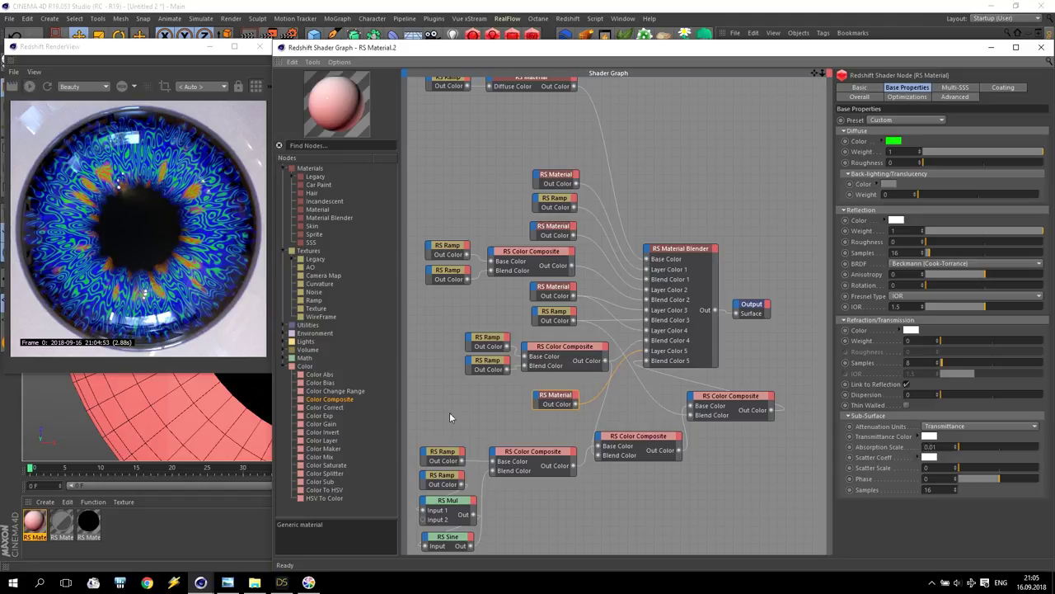
pyautogui.moveTo(575, 465); pyautogui.dragTo(647, 362)
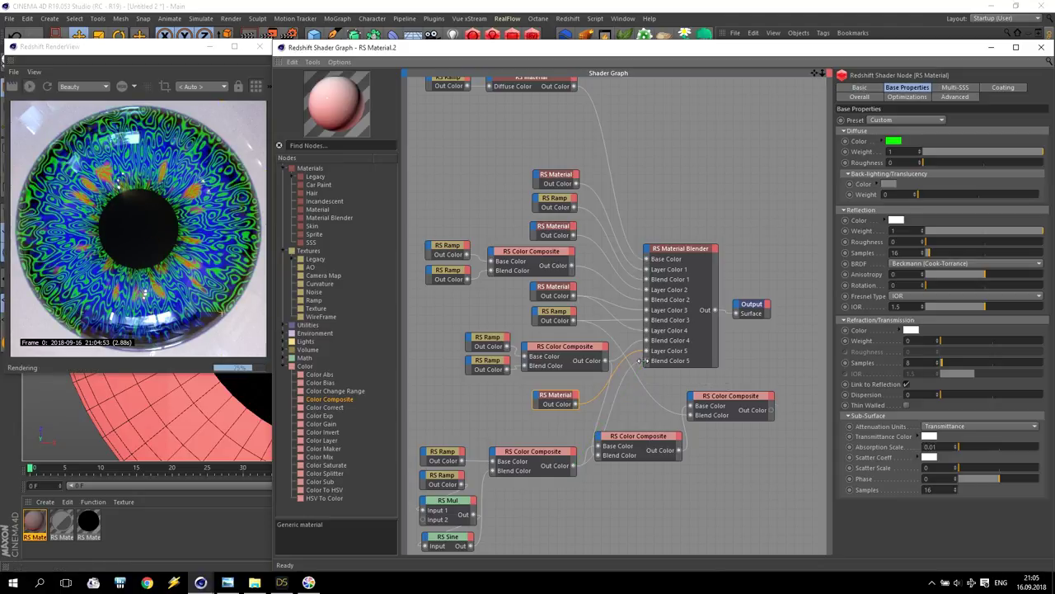
pyautogui.moveTo(771, 410); pyautogui.dragTo(647, 362)
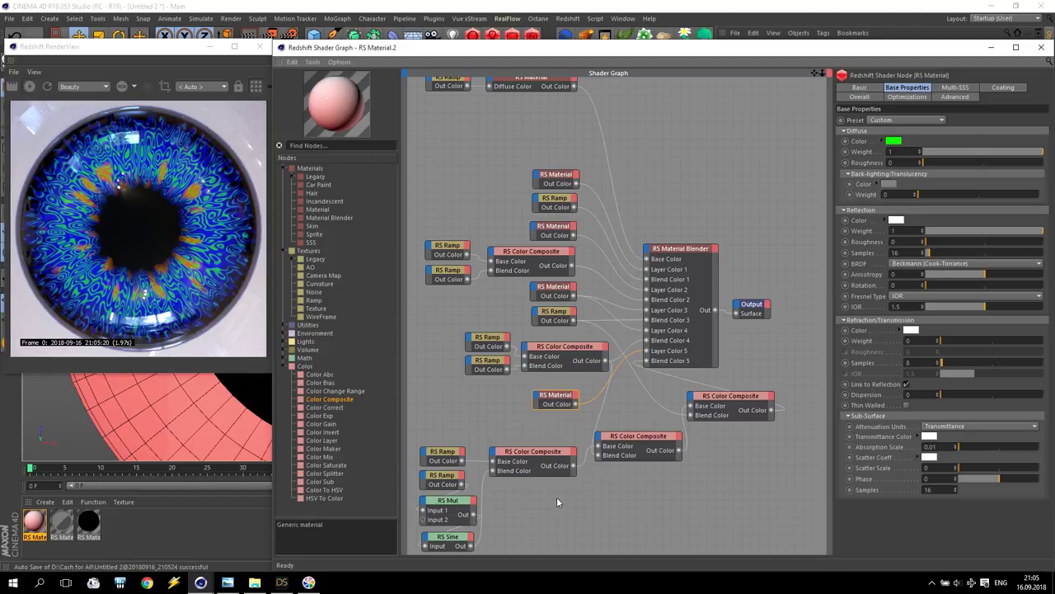
# Step: Tidy the layout by shifting the composites and Material Blender, then zoom out
pyautogui.scroll(-3, 556, 497)
pyautogui.scroll(3, 560, 520)
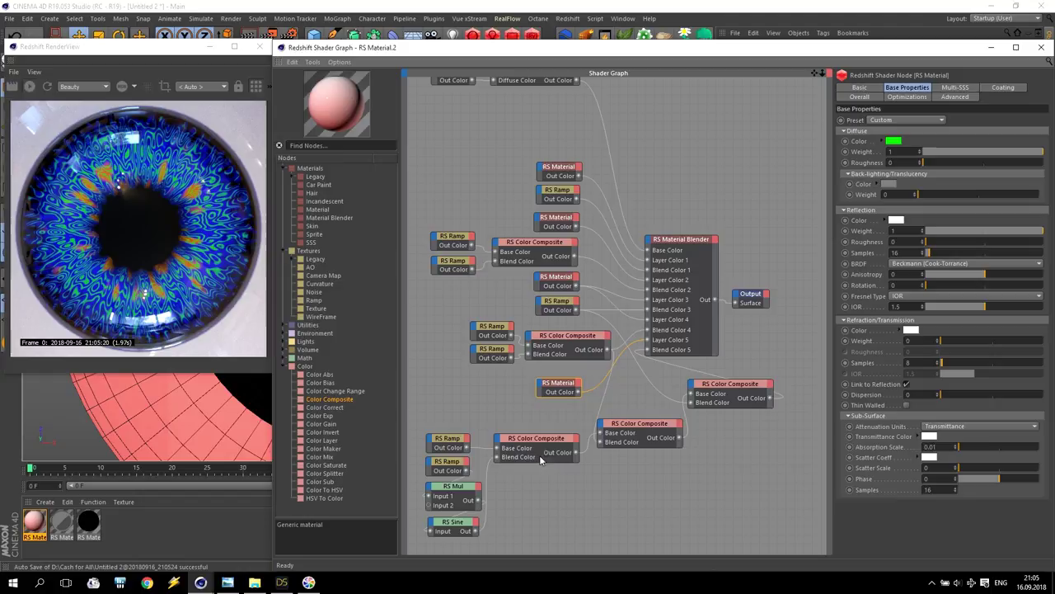
pyautogui.moveTo(428, 413); pyautogui.dragTo(569, 456)
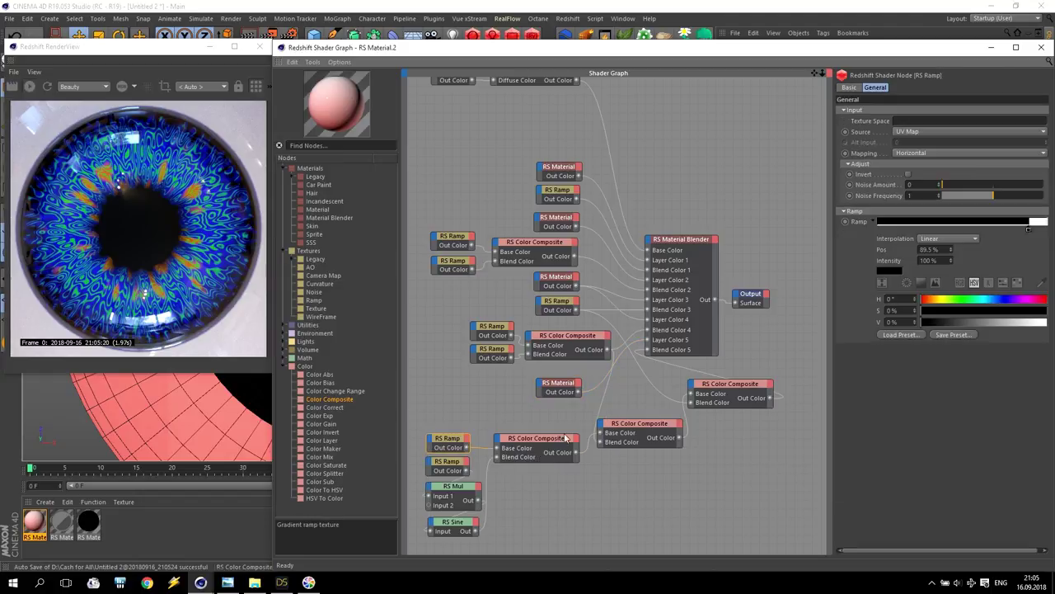
pyautogui.moveTo(717, 385); pyautogui.dragTo(689, 382)
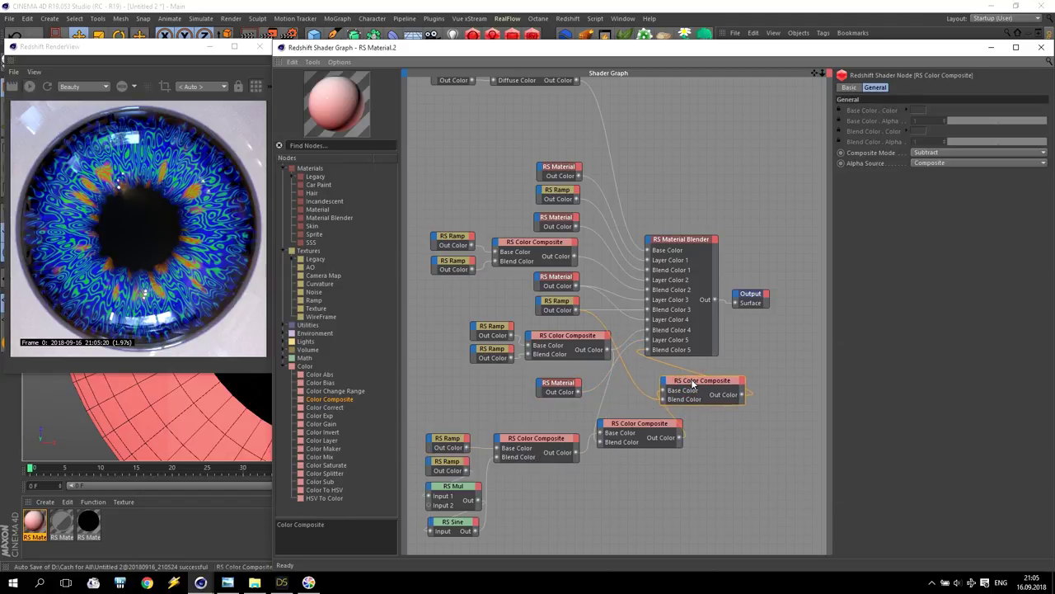
pyautogui.moveTo(640, 423); pyautogui.dragTo(638, 434)
pyautogui.moveTo(699, 386); pyautogui.dragTo(722, 400)
pyautogui.moveTo(682, 241); pyautogui.dragTo(684, 219)
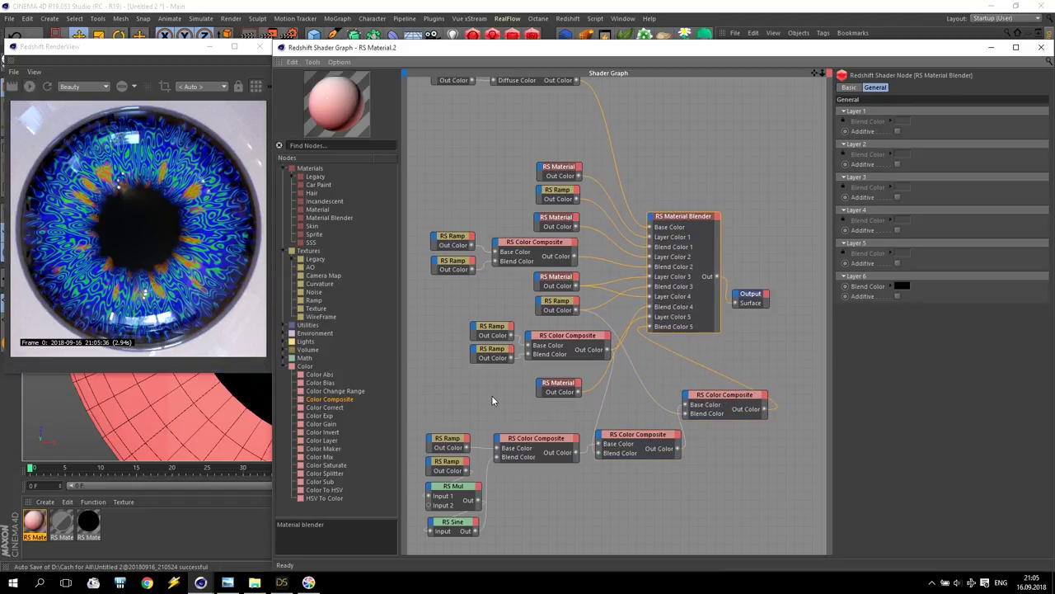
pyautogui.scroll(-2, 499, 396)
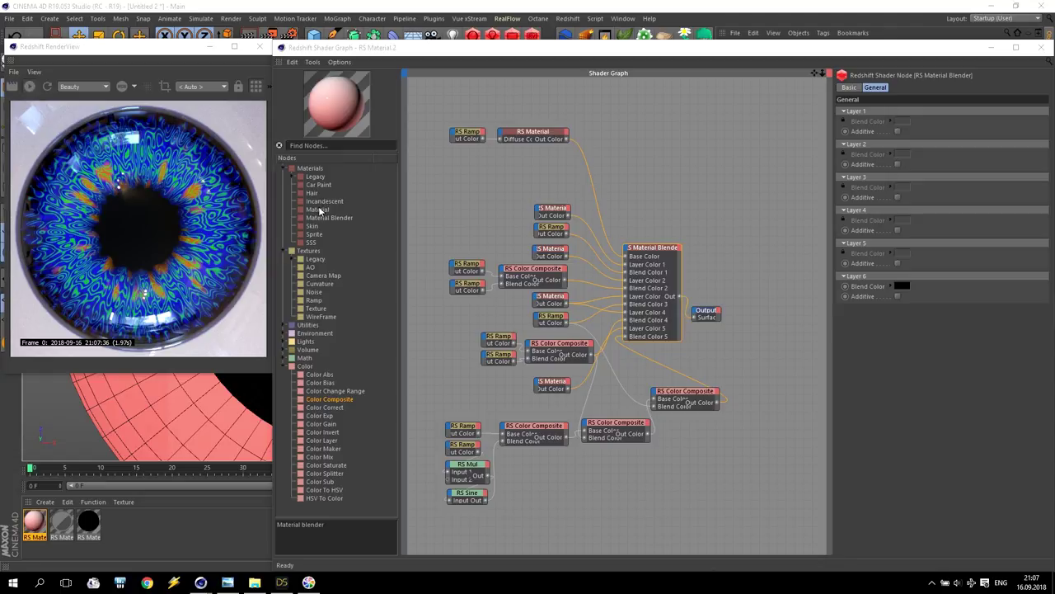
# Step: Add an RS Material with a red diffuse colour and Reflection Weight 0
pyautogui.moveTo(320, 212); pyautogui.dragTo(471, 164)
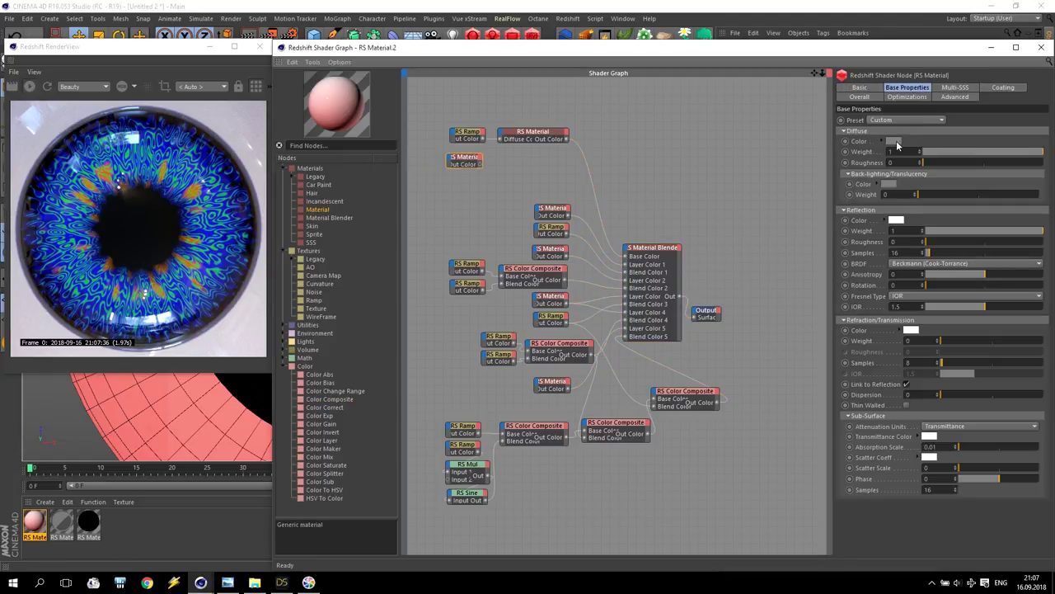
pyautogui.click(896, 143)
pyautogui.moveTo(930, 153); pyautogui.dragTo(980, 163)
pyautogui.click(877, 180)
pyautogui.moveTo(978, 229); pyautogui.dragTo(790, 235)
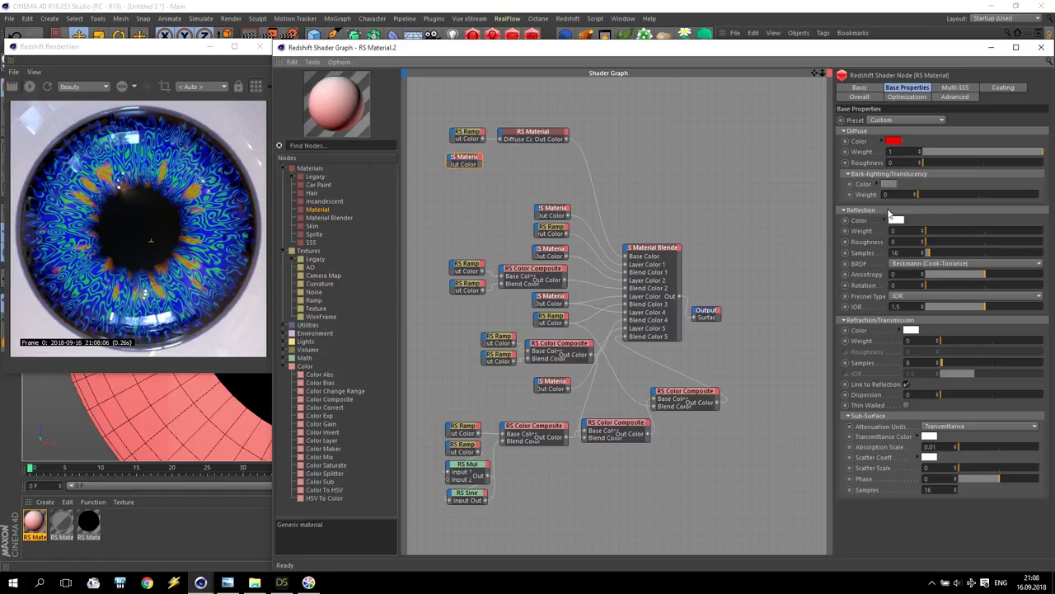
# Step: Wire the red material into the Material Blender's Layer Color 6
pyautogui.moveTo(466, 161); pyautogui.dragTo(471, 158)
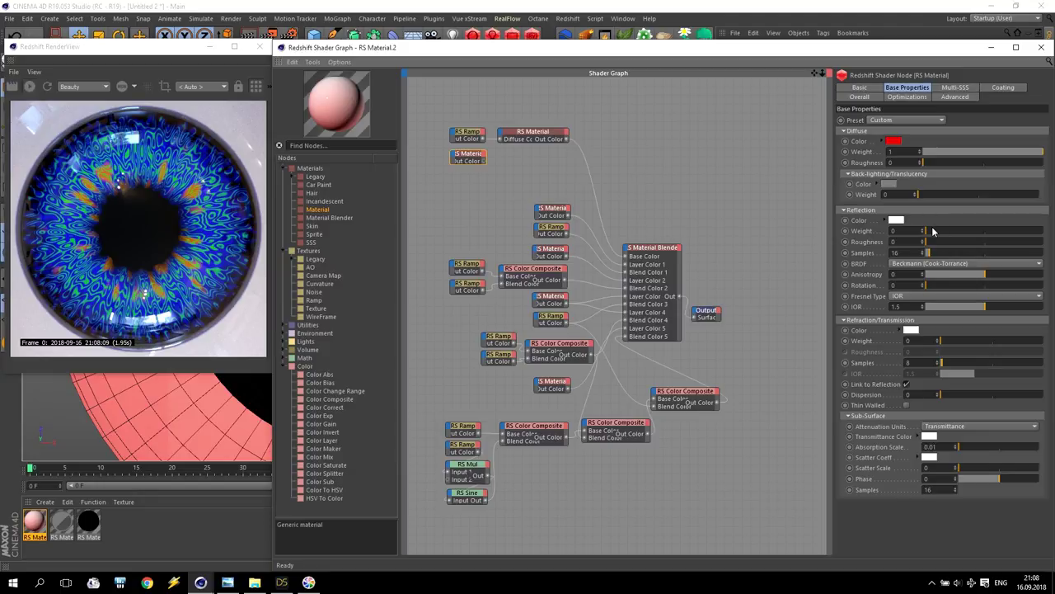
pyautogui.moveTo(485, 160)
pyautogui.mouseDown()
pyautogui.moveTo(631, 254)
pyautogui.moveTo(640, 321)
pyautogui.moveTo(714, 324)
pyautogui.mouseUp()
pyautogui.moveTo(433, 111); pyautogui.dragTo(566, 219)
pyautogui.moveTo(539, 132); pyautogui.dragTo(537, 96)
pyautogui.click(442, 171)
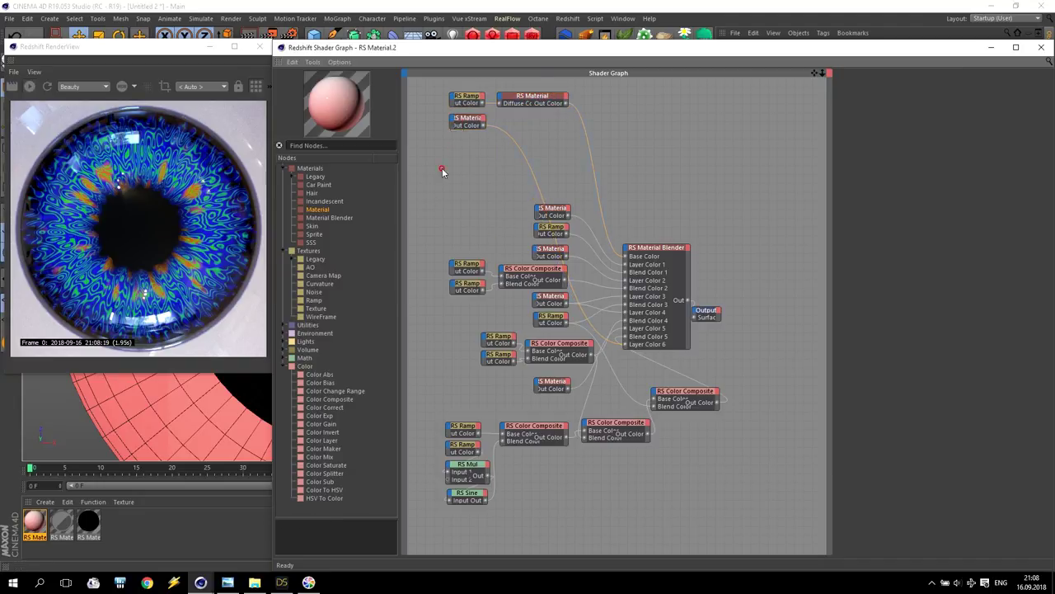
pyautogui.click(464, 121)
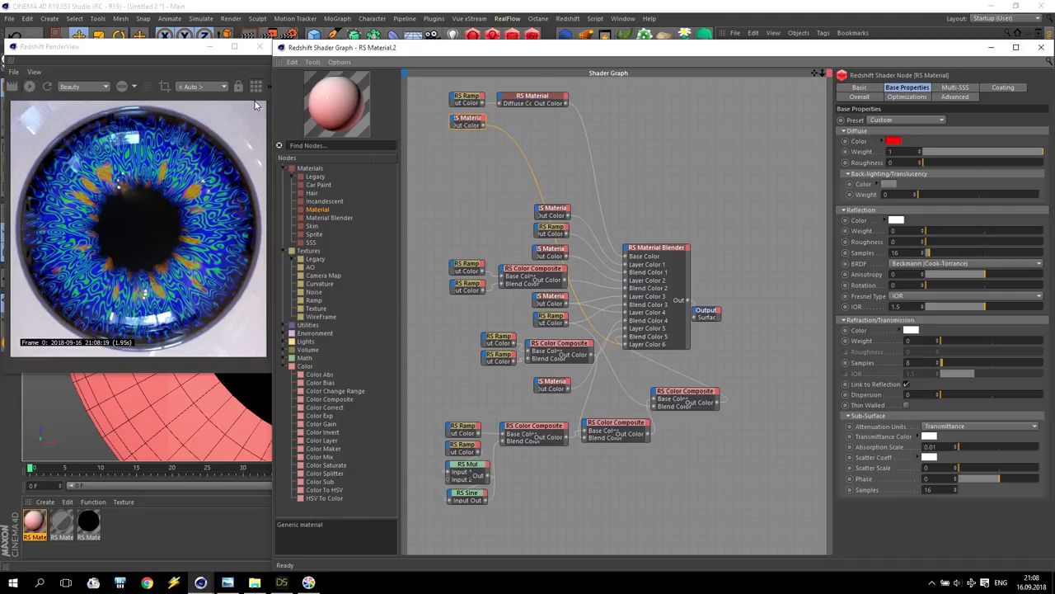
# Step: Reposition and enlarge the Shader Graph window, then add a new RS Ramp node
pyautogui.moveTo(743, 47); pyautogui.dragTo(799, 71)
pyautogui.click(799, 67)
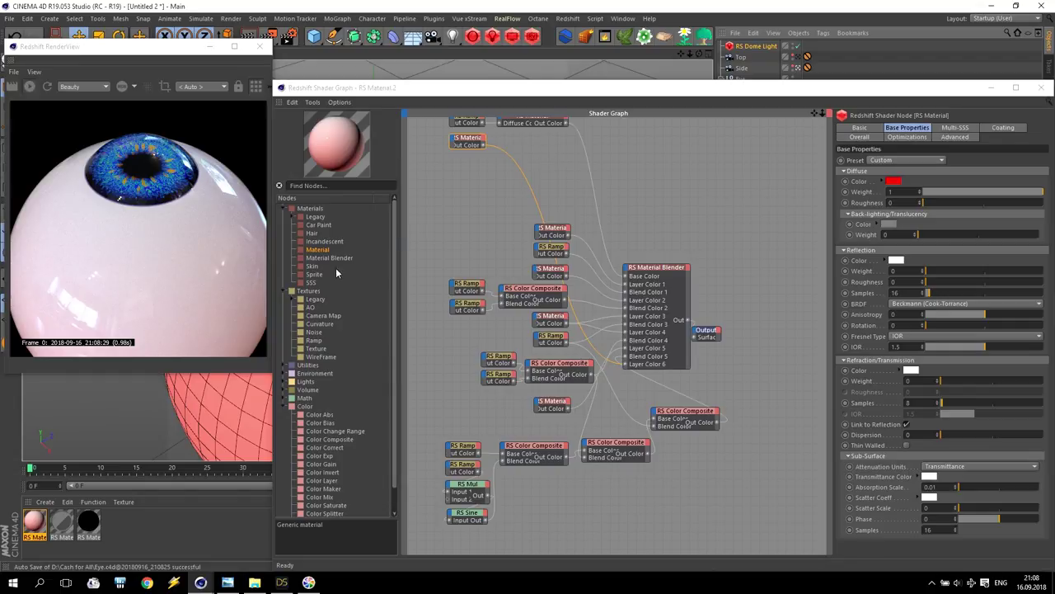
pyautogui.moveTo(447, 83); pyautogui.dragTo(447, 38)
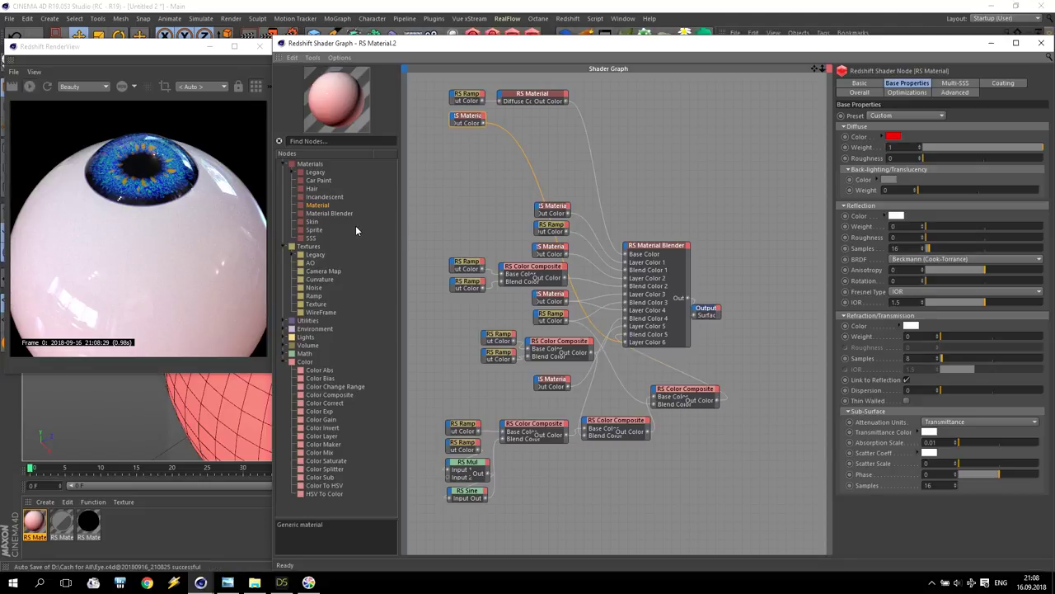
pyautogui.moveTo(313, 296); pyautogui.dragTo(625, 245)
# Step: Plug the new RS Ramp into the Material Blender's Blend Color 6
pyautogui.moveTo(642, 318)
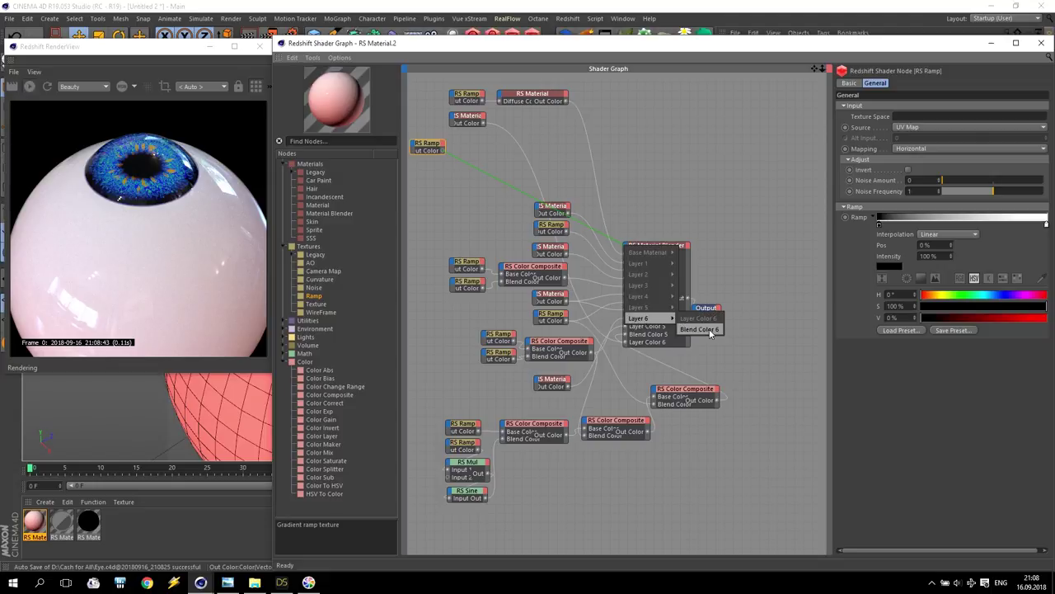
pyautogui.click(691, 329)
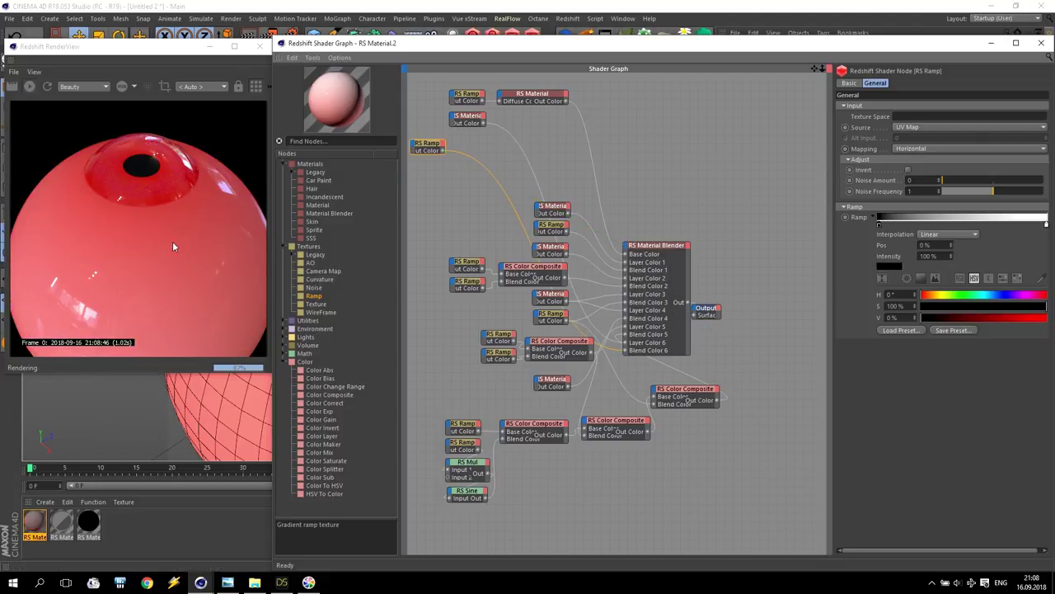
pyautogui.moveTo(443, 150); pyautogui.dragTo(465, 146)
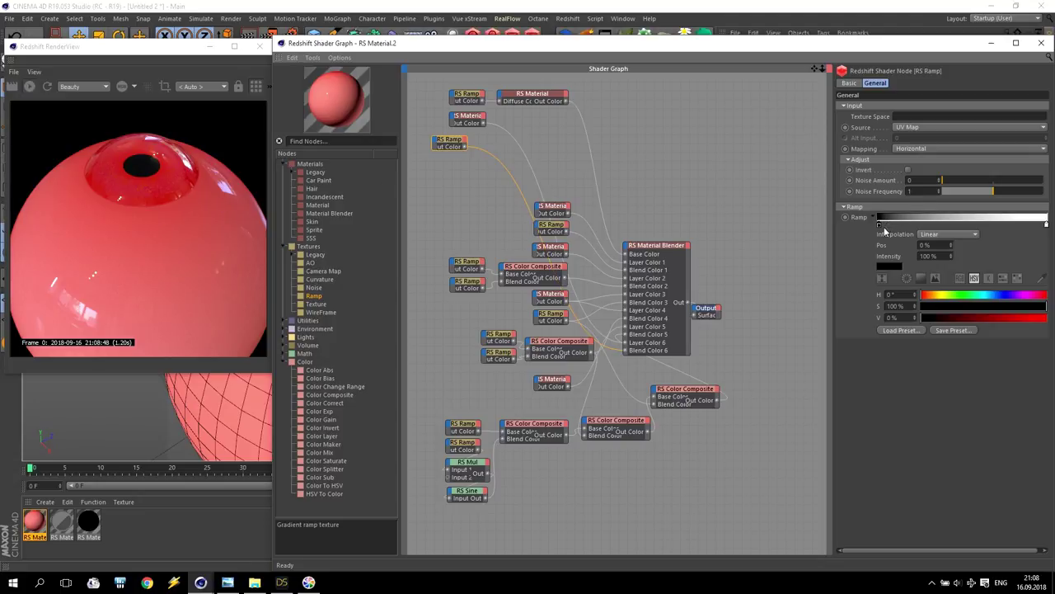
# Step: Make the ramp run white to black, with white at 50% and black at 85%
pyautogui.moveTo(881, 227); pyautogui.dragTo(968, 225)
pyautogui.click(903, 245)
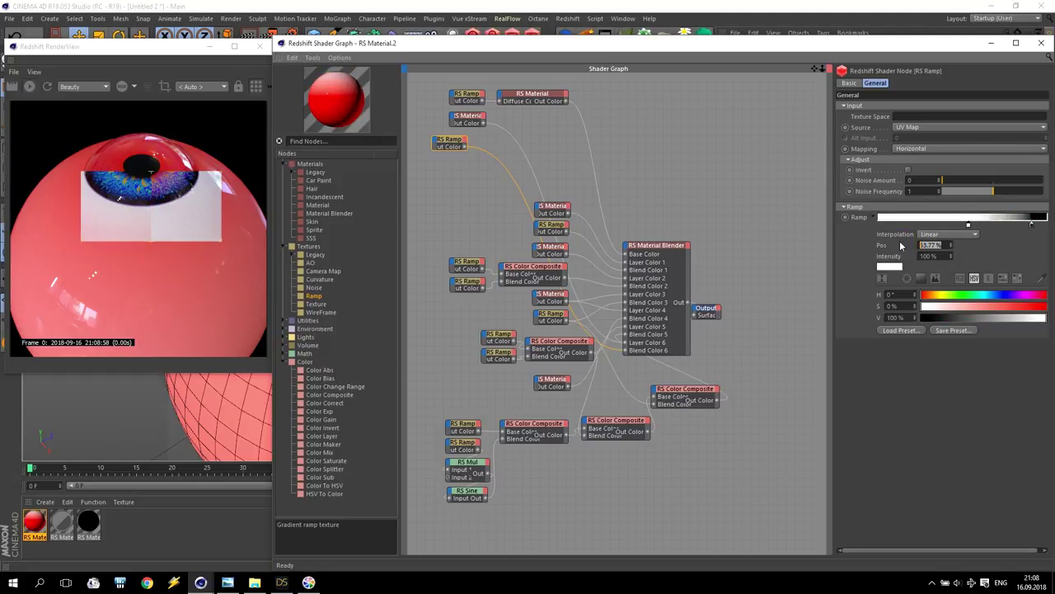
pyautogui.write('50')
pyautogui.press('Return')
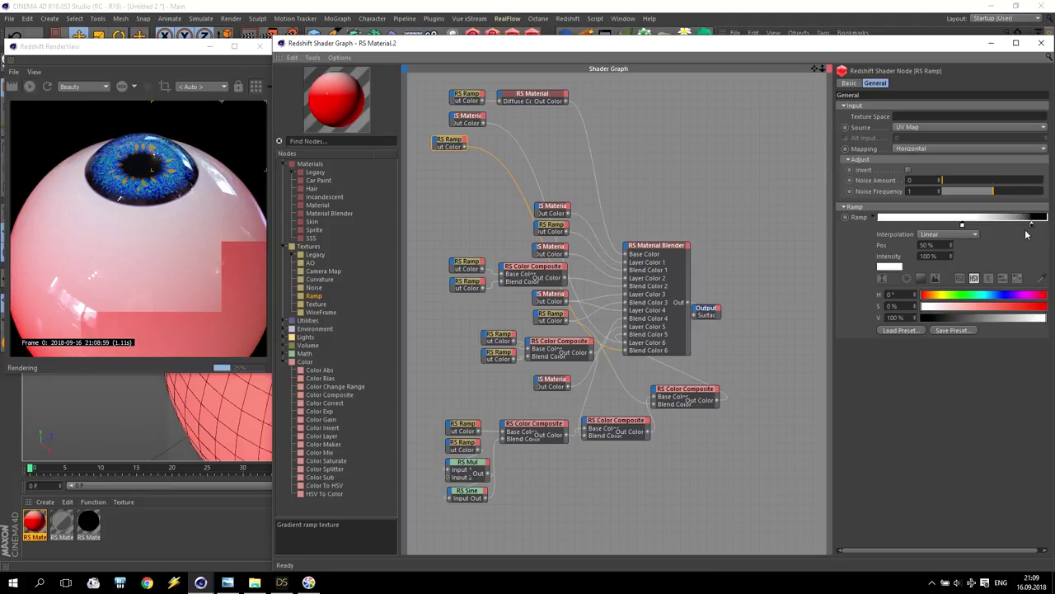
pyautogui.click(1032, 225)
pyautogui.moveTo(944, 244); pyautogui.dragTo(833, 246)
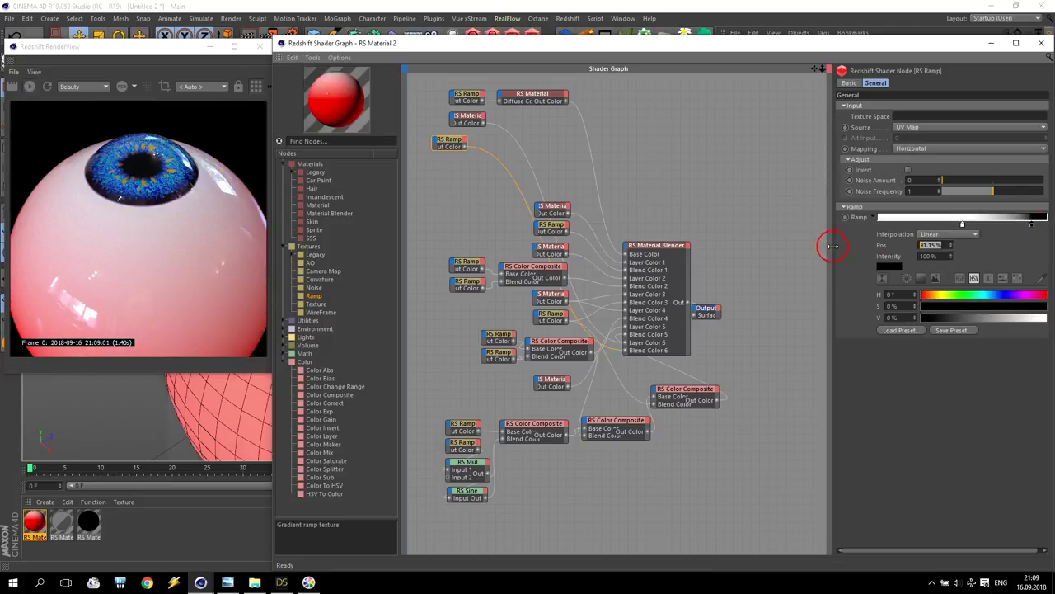
pyautogui.write('85')
pyautogui.press('Return')
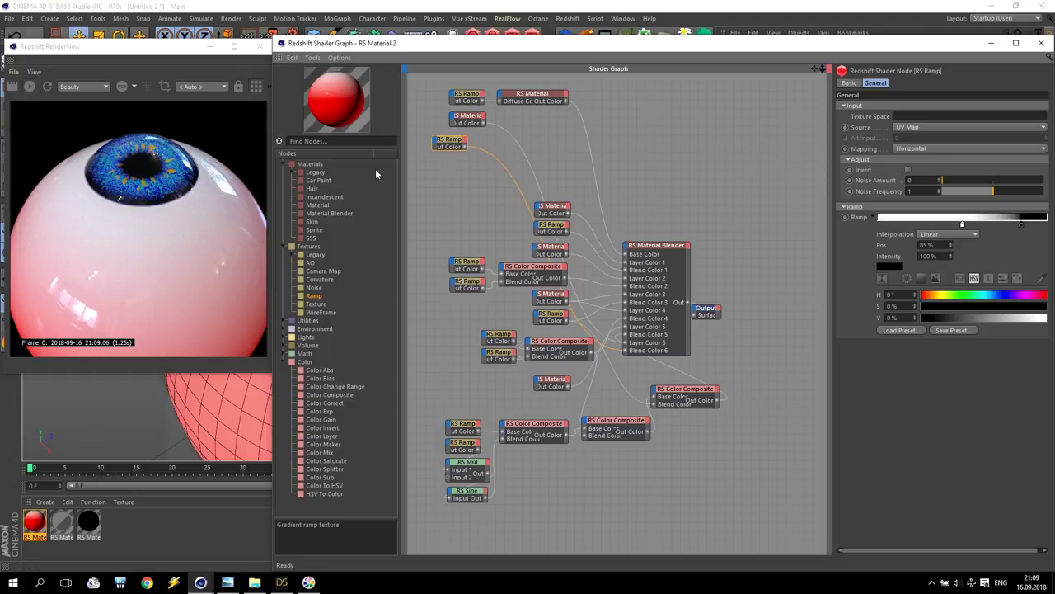
# Step: Add an RS Ramp, an RS Mul and an RS Sine node to the shader graph
pyautogui.click(424, 216)
pyautogui.click(445, 165)
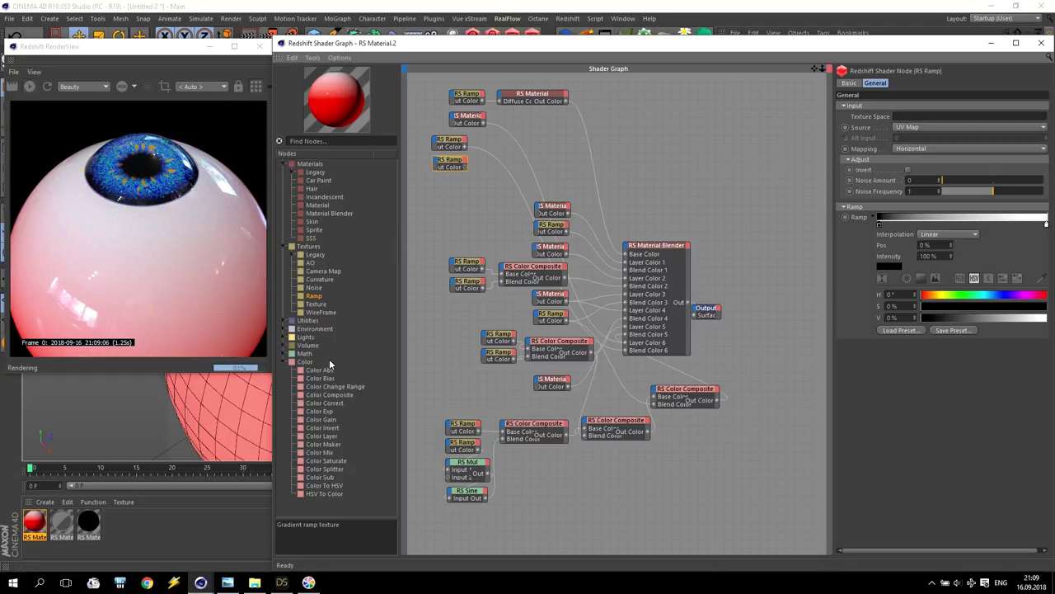
pyautogui.click(283, 354)
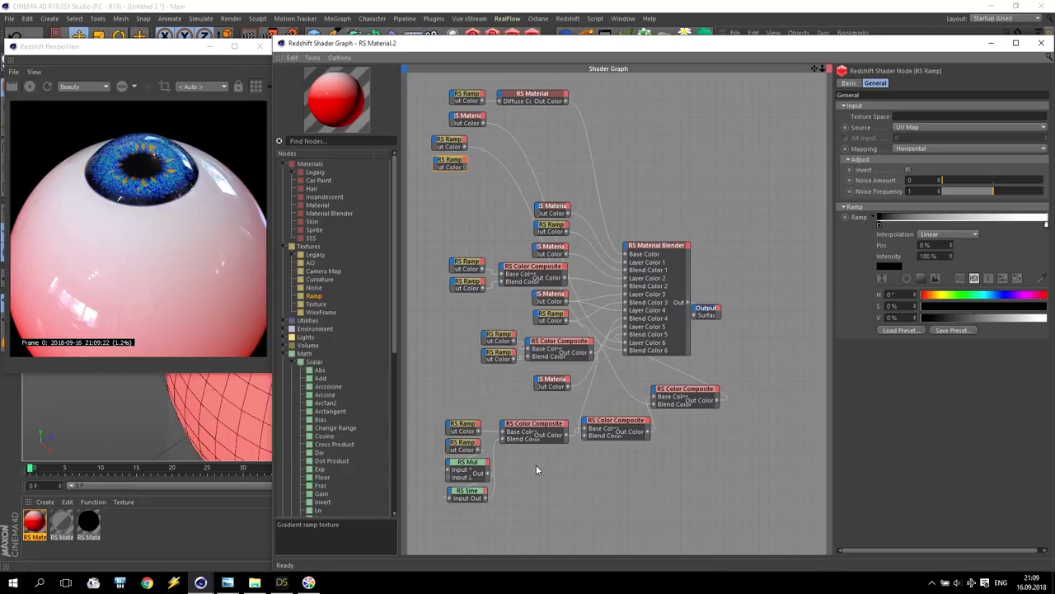
pyautogui.moveTo(438, 405); pyautogui.dragTo(489, 551)
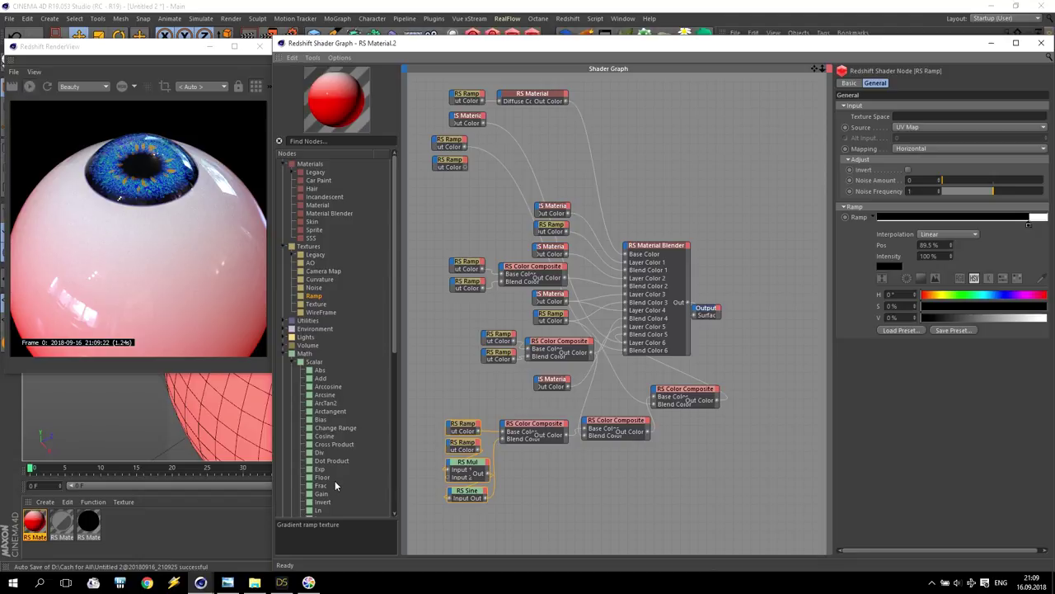
pyautogui.scroll(-8, 335, 479)
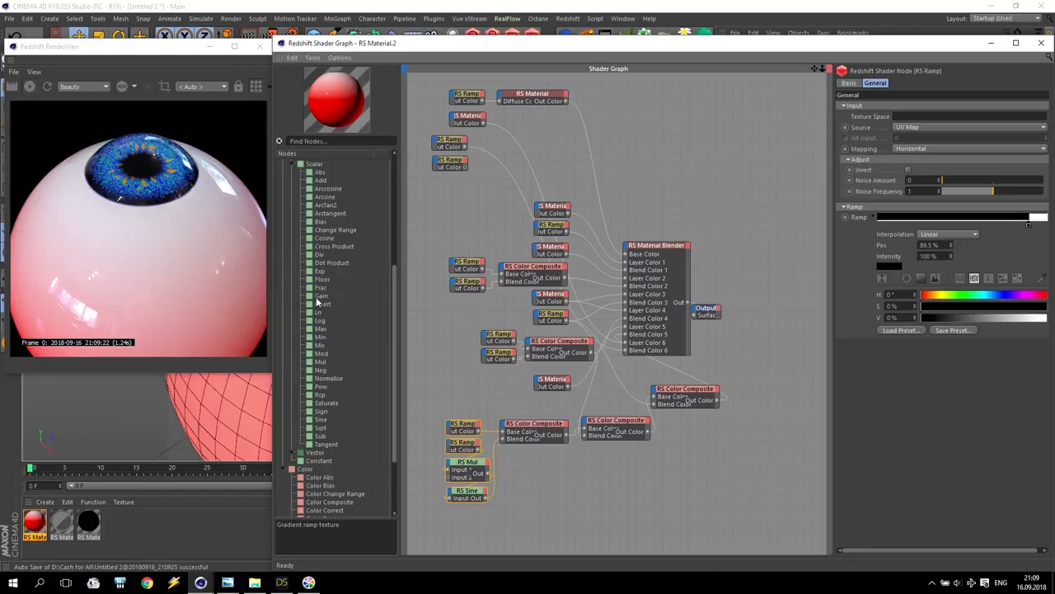
pyautogui.moveTo(321, 361); pyautogui.dragTo(453, 186)
pyautogui.moveTo(321, 419); pyautogui.dragTo(436, 213)
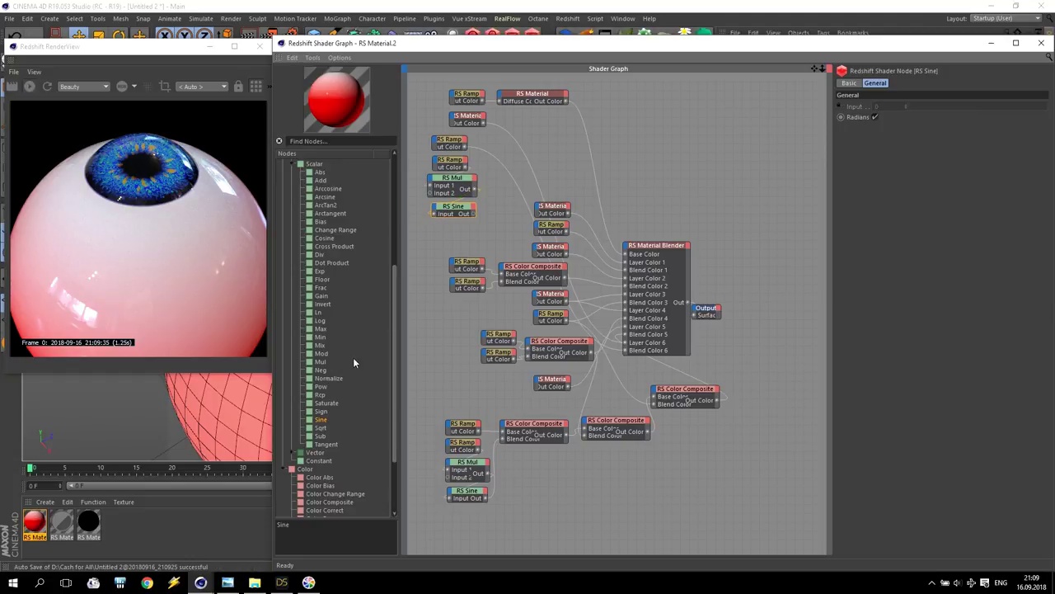
# Step: Add an RS Color Composite node with its blend mode set to Multiply
pyautogui.moveTo(332, 504); pyautogui.dragTo(475, 189)
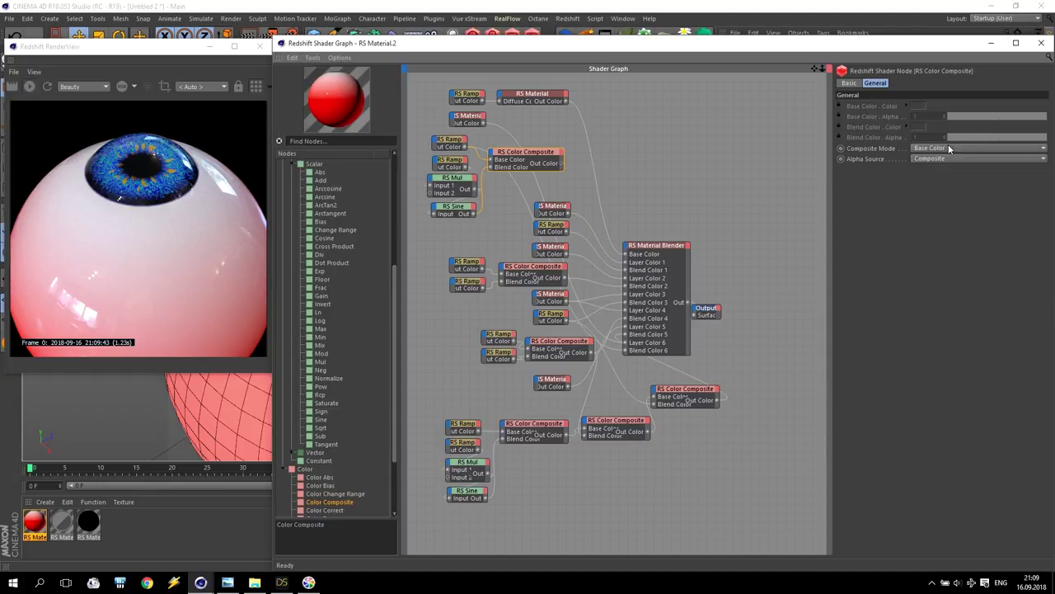
pyautogui.click(971, 147)
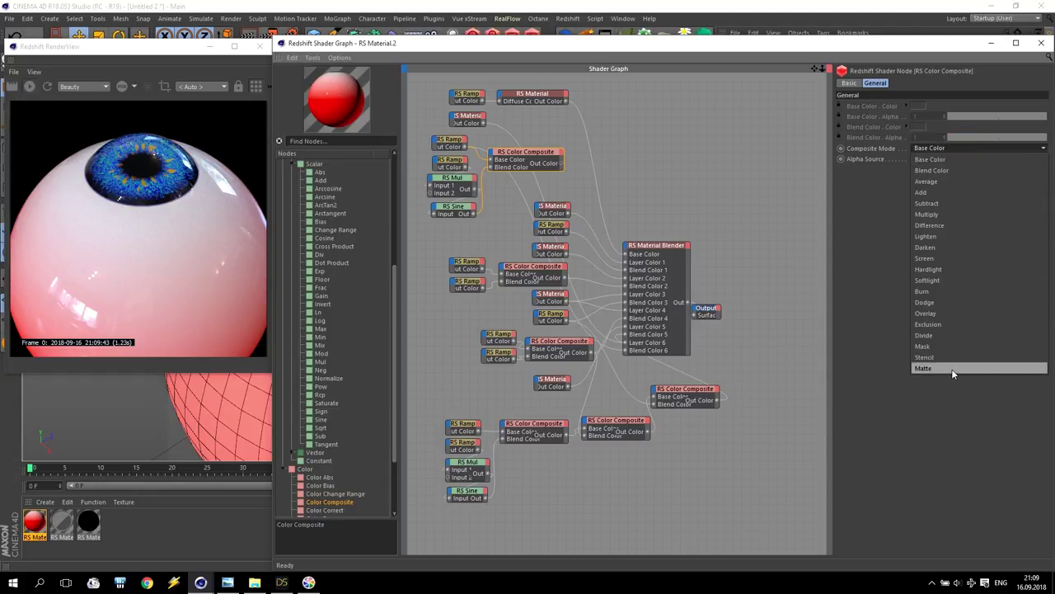
pyautogui.click(939, 216)
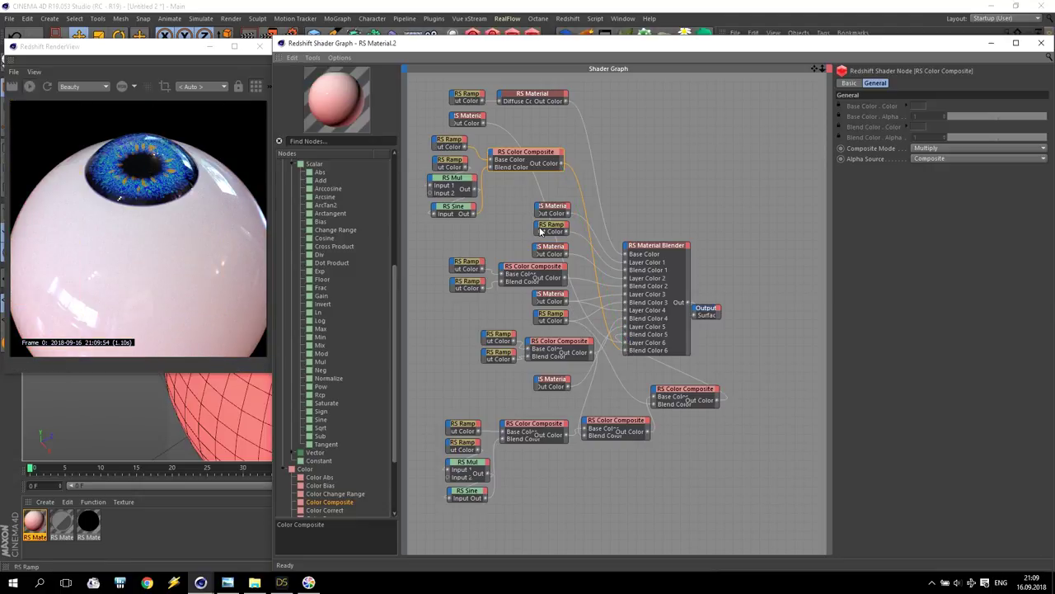
# Step: Give the upper RS Ramp Vertical mapping, Noise Amount 0.02 and Noise Frequency 5
pyautogui.click(450, 162)
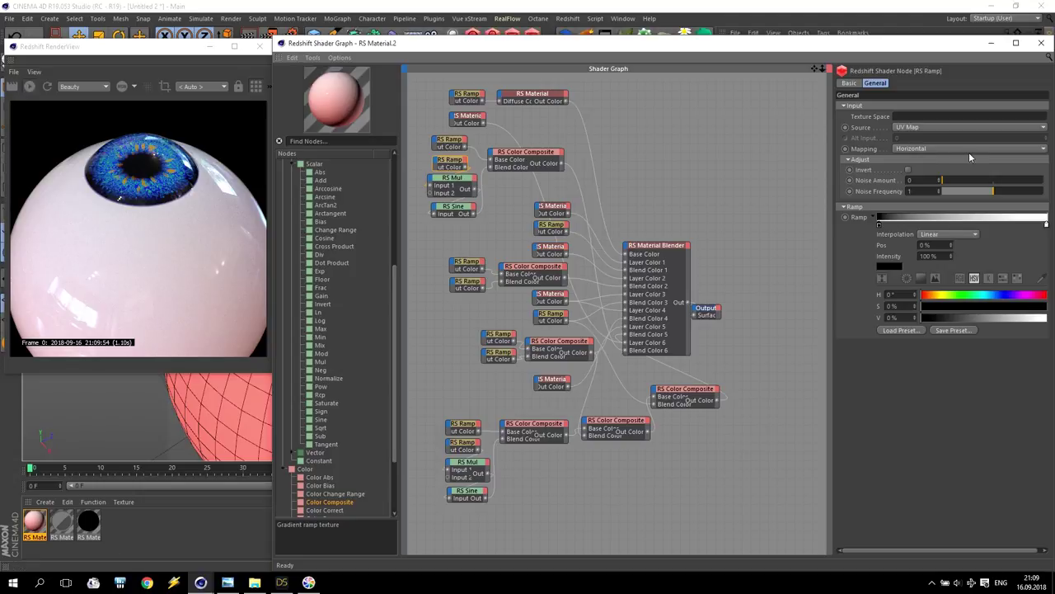
pyautogui.click(912, 150)
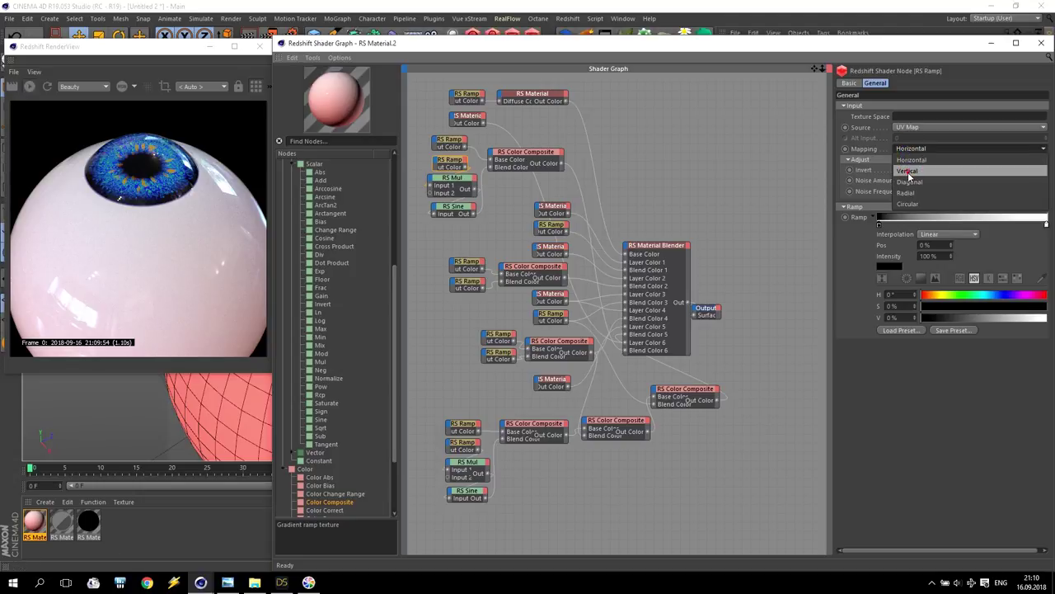
pyautogui.click(907, 160)
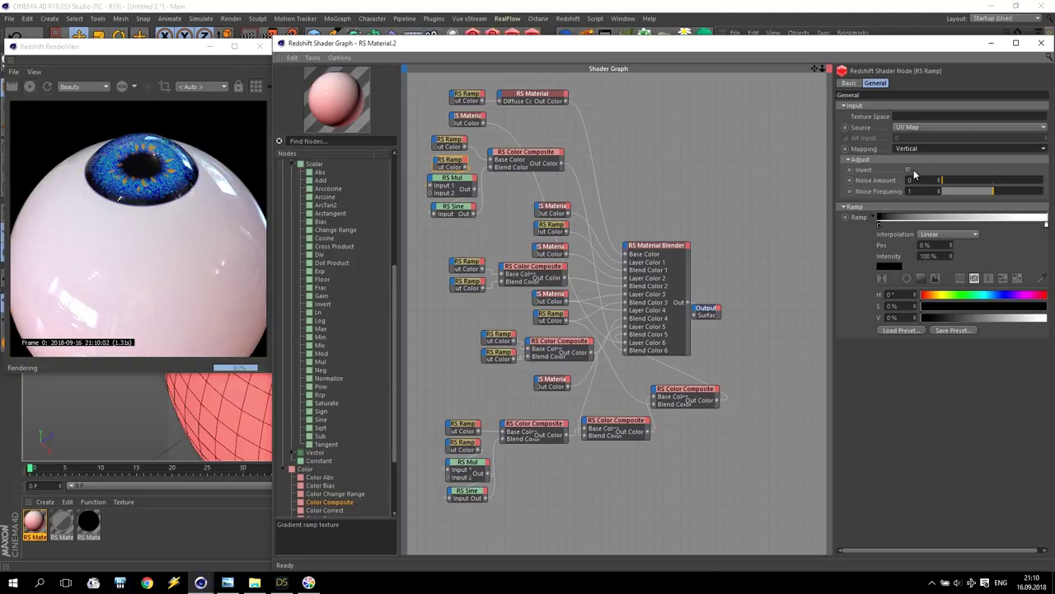
pyautogui.click(920, 181)
pyautogui.write('.02')
pyautogui.press('Return')
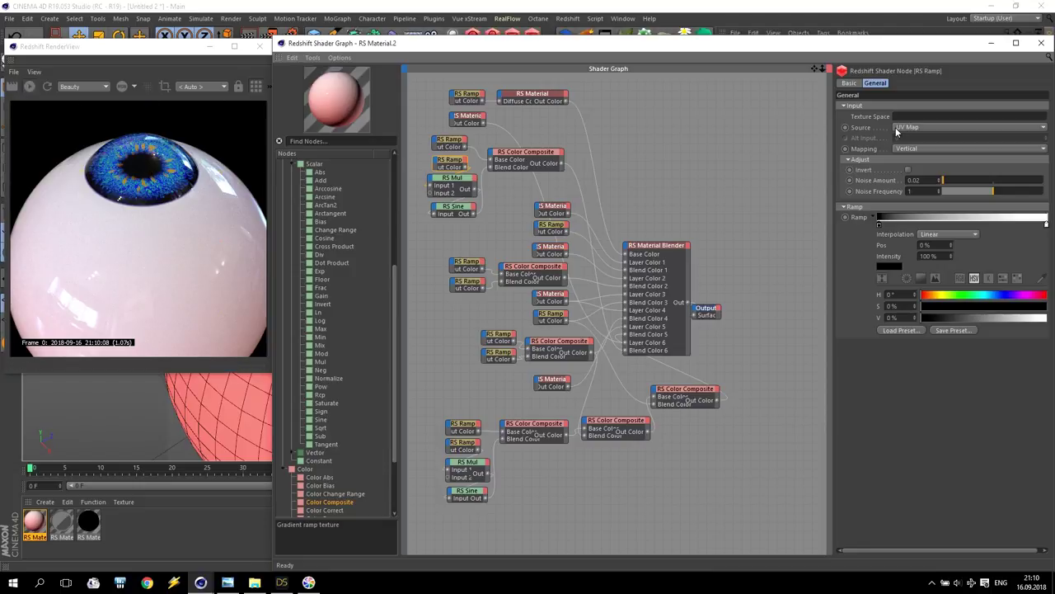
pyautogui.doubleClick(925, 190)
pyautogui.write('5')
pyautogui.press('Return')
# Step: Try the RS Mul second input at 100, then 200
pyautogui.click(437, 186)
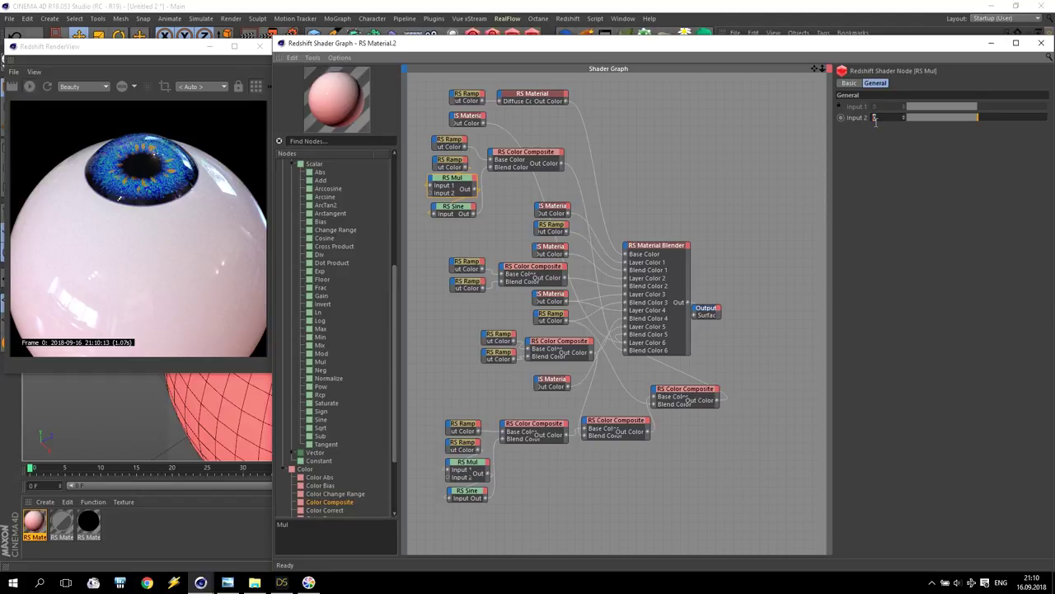
pyautogui.write('100')
pyautogui.press('Return')
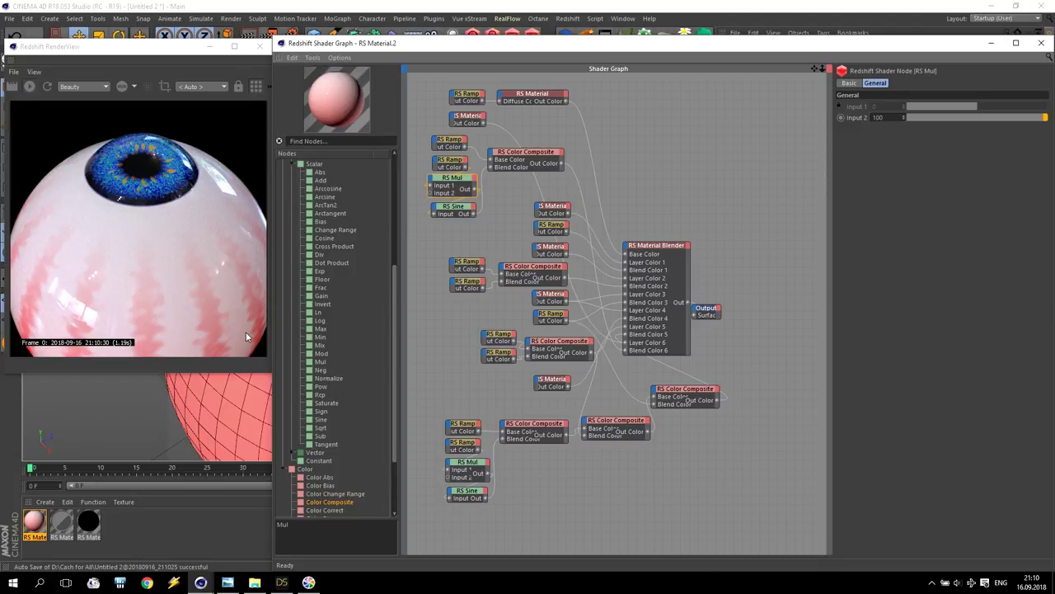
pyautogui.click(770, 116)
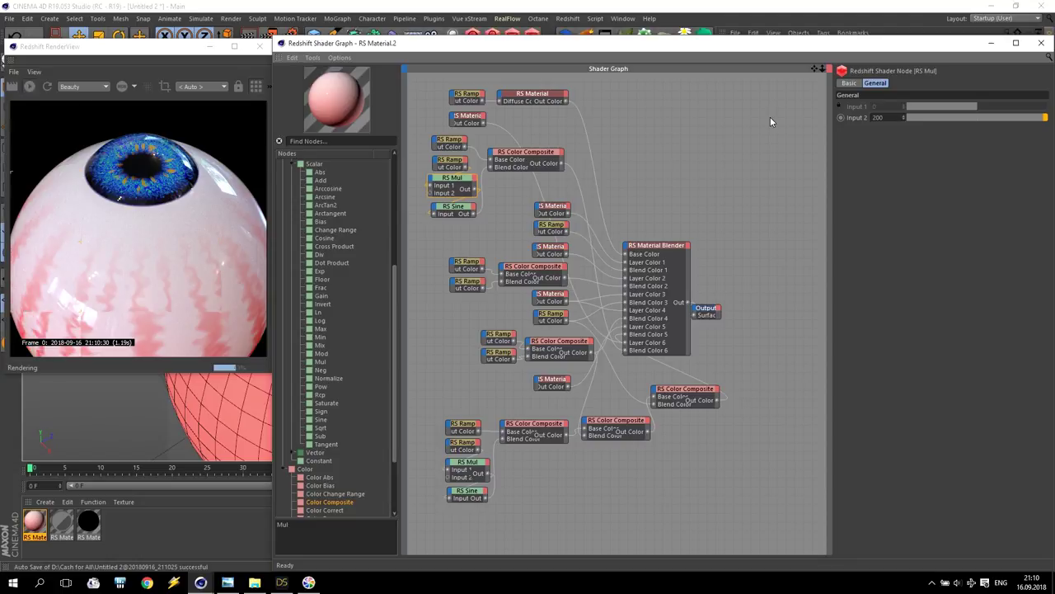
pyautogui.click(895, 116)
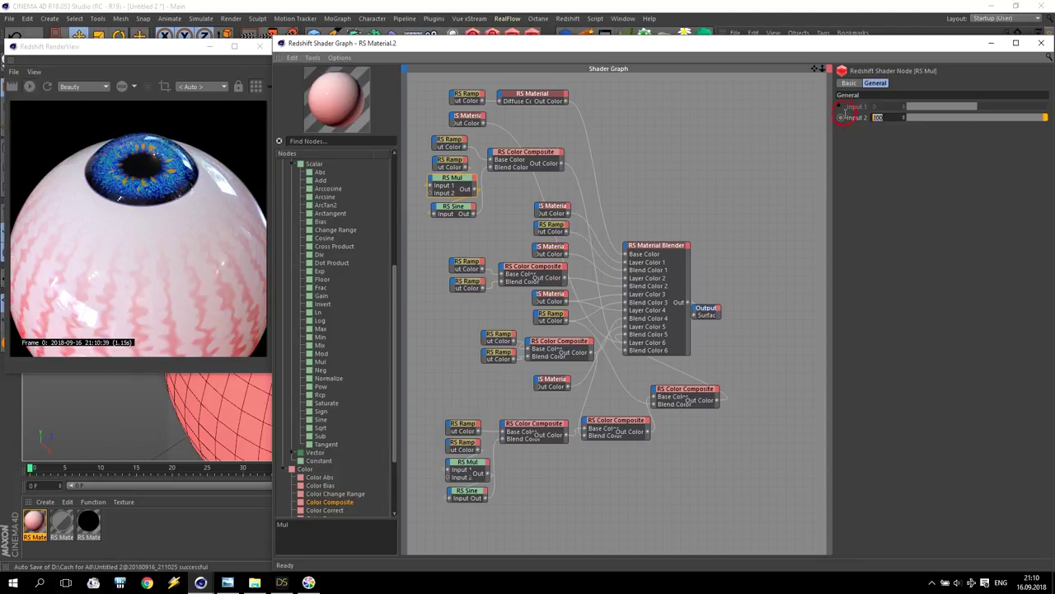
# Step: Test a ramp Noise Amount of 0.2, then undo back to 0.02
pyautogui.click(452, 165)
pyautogui.click(927, 180)
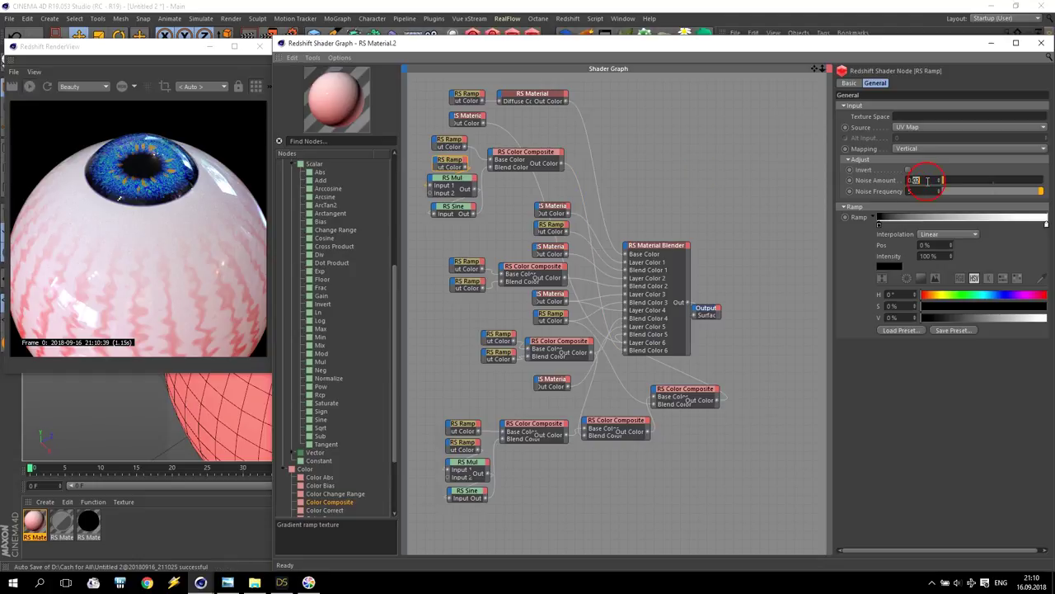
pyautogui.write('0.2')
pyautogui.press('Return')
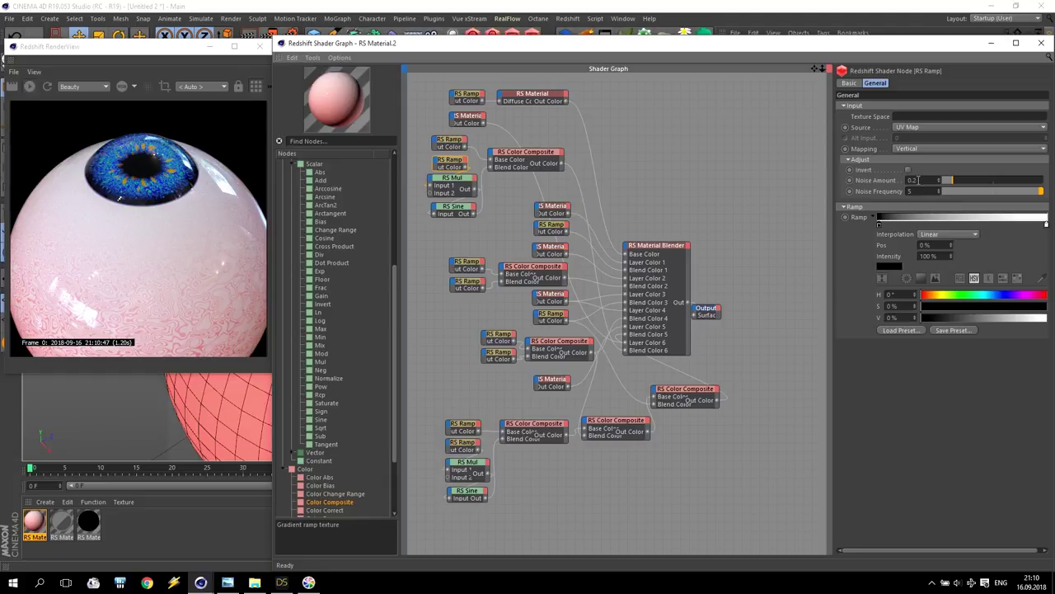
pyautogui.hotkey('ctrl', 'z')
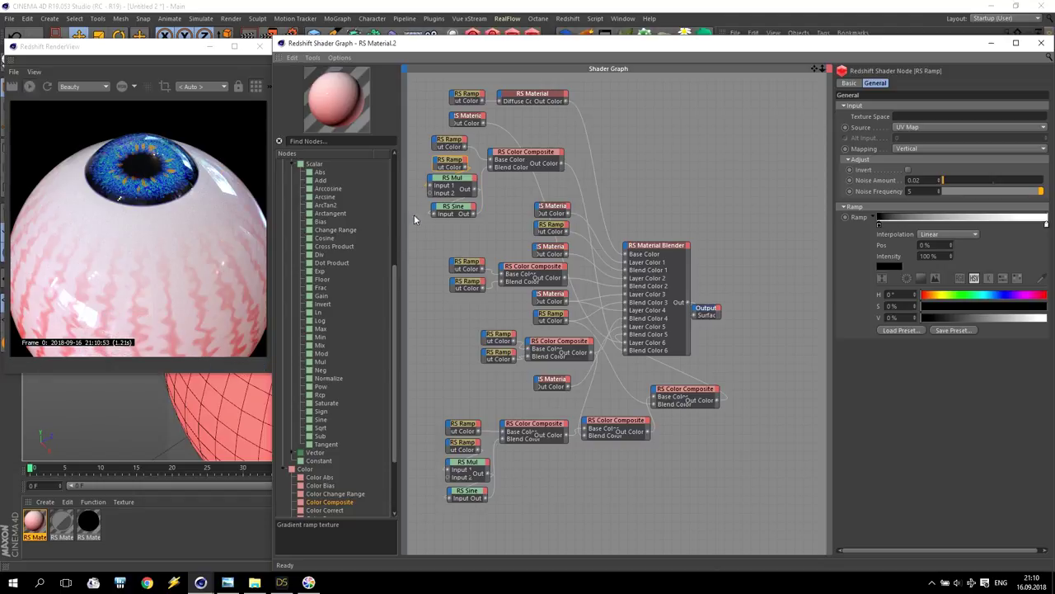
# Step: Set the RS Mul second input to 400 and shrink the shader graph window
pyautogui.click(451, 178)
pyautogui.click(756, 99)
pyautogui.write('400')
pyautogui.press('Return')
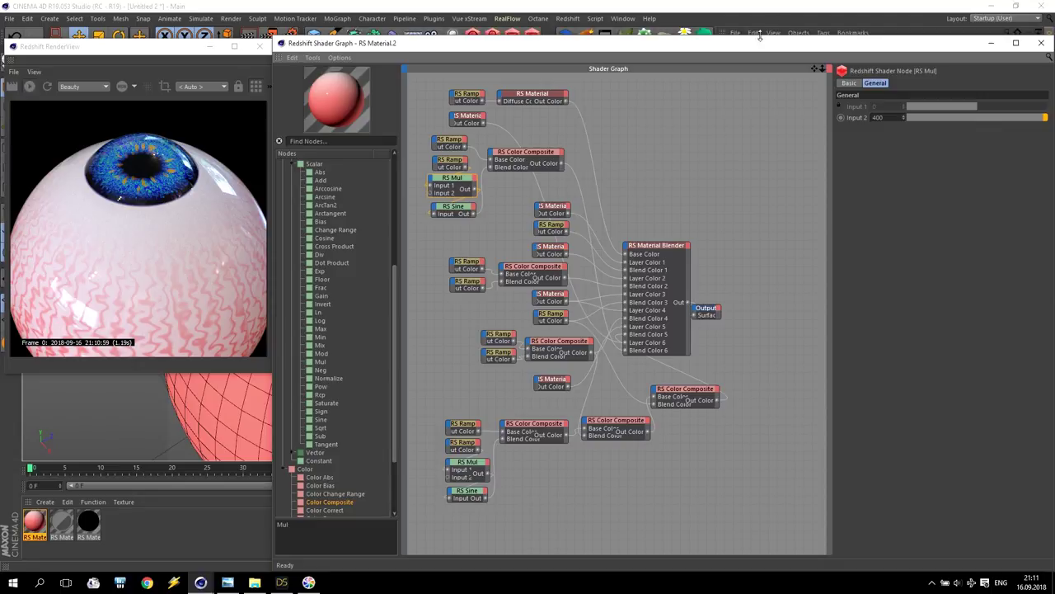
pyautogui.moveTo(765, 37); pyautogui.dragTo(931, 46)
# Step: Switch to the iris close-up camera, select the Output node and pan the graph
pyautogui.click(796, 61)
pyautogui.click(823, 293)
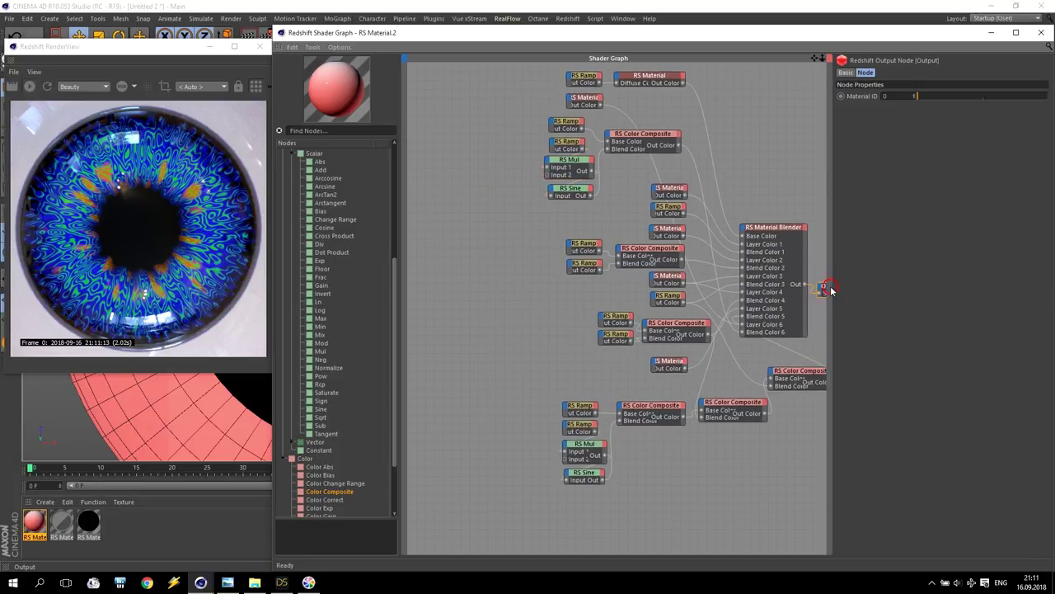
pyautogui.moveTo(814, 59); pyautogui.dragTo(901, 72)
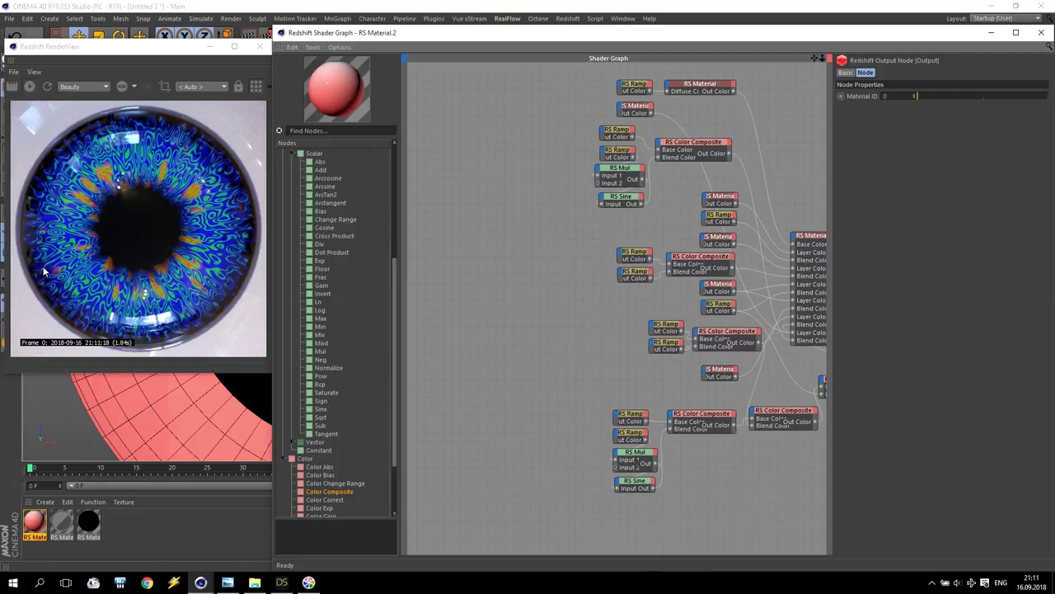
# Step: Move the three RS Material nodes to the left side of the graph
pyautogui.click(723, 202)
pyautogui.moveTo(724, 200); pyautogui.dragTo(466, 198)
pyautogui.click(722, 245)
pyautogui.moveTo(721, 245); pyautogui.dragTo(466, 231)
pyautogui.click(720, 372)
pyautogui.moveTo(722, 374); pyautogui.dragTo(465, 270)
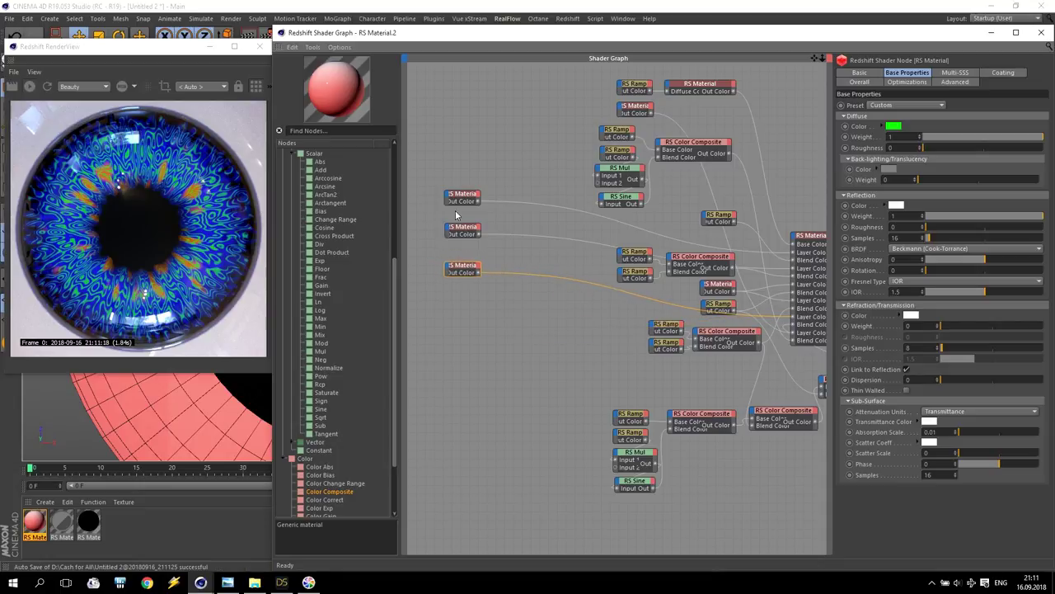
# Step: Select the three RS Material nodes and inspect the diffuse colour chooser without changes
pyautogui.click(462, 200)
pyautogui.click(462, 233)
pyautogui.click(465, 271)
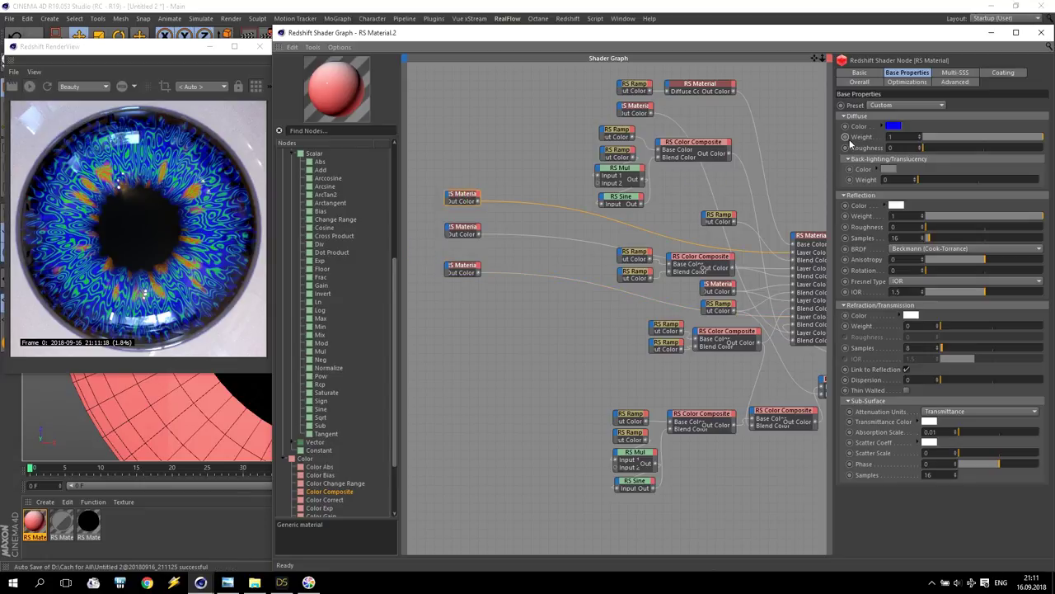
pyautogui.click(894, 126)
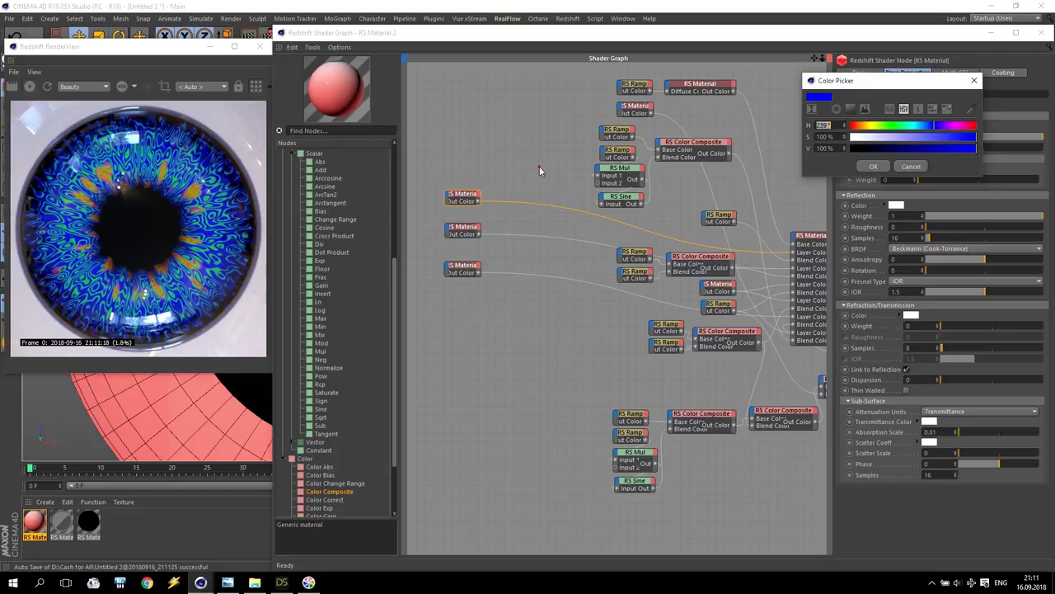
pyautogui.click(916, 166)
pyautogui.moveTo(432, 186); pyautogui.dragTo(487, 239)
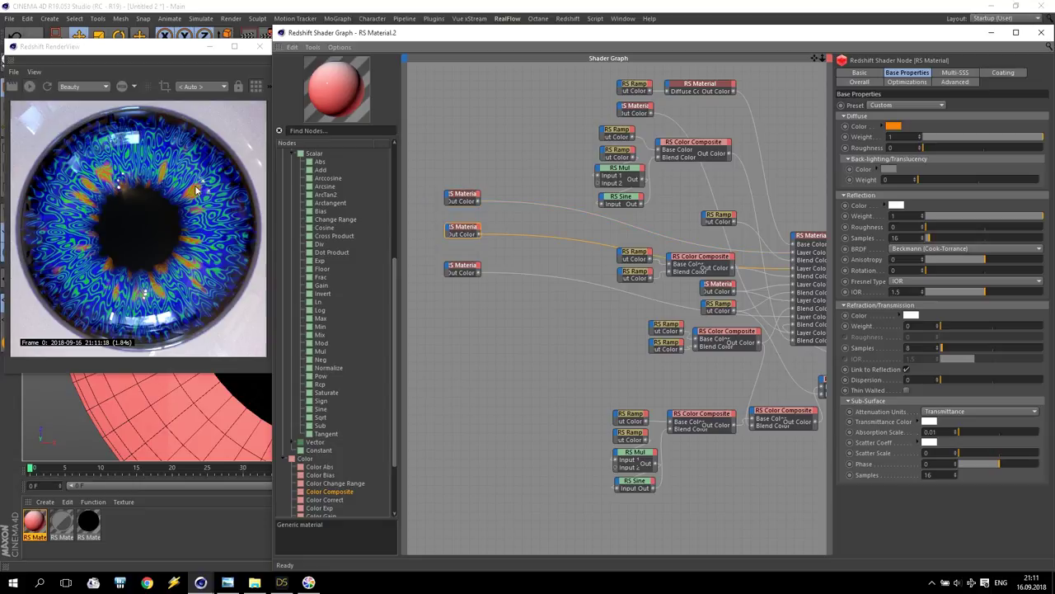
pyautogui.moveTo(429, 254); pyautogui.dragTo(532, 307)
# Step: Recolour the top blue material's diffuse to a dark orange at 36% value
pyautogui.click(460, 200)
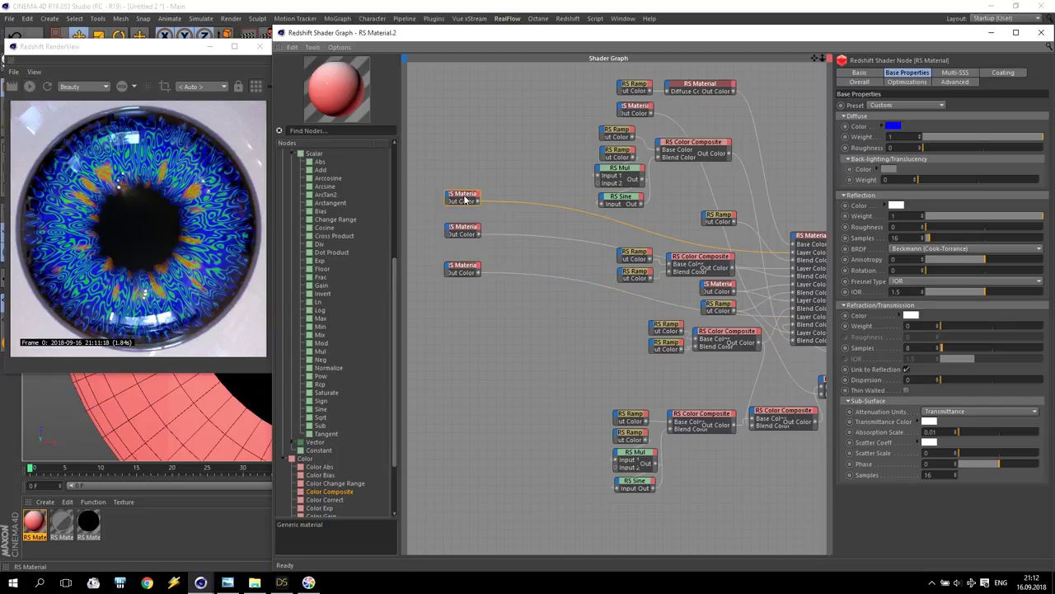
pyautogui.click(893, 127)
pyautogui.click(860, 124)
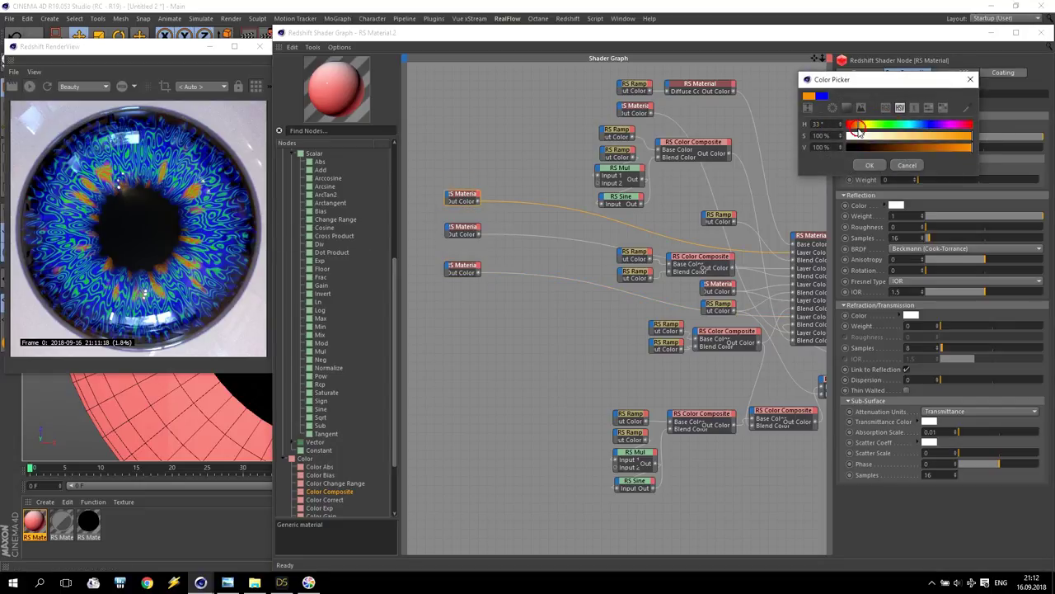
pyautogui.click(934, 148)
pyautogui.click(942, 135)
pyautogui.moveTo(940, 148)
pyautogui.mouseDown()
pyautogui.moveTo(900, 146)
pyautogui.moveTo(973, 136)
pyautogui.mouseUp()
pyautogui.click(893, 148)
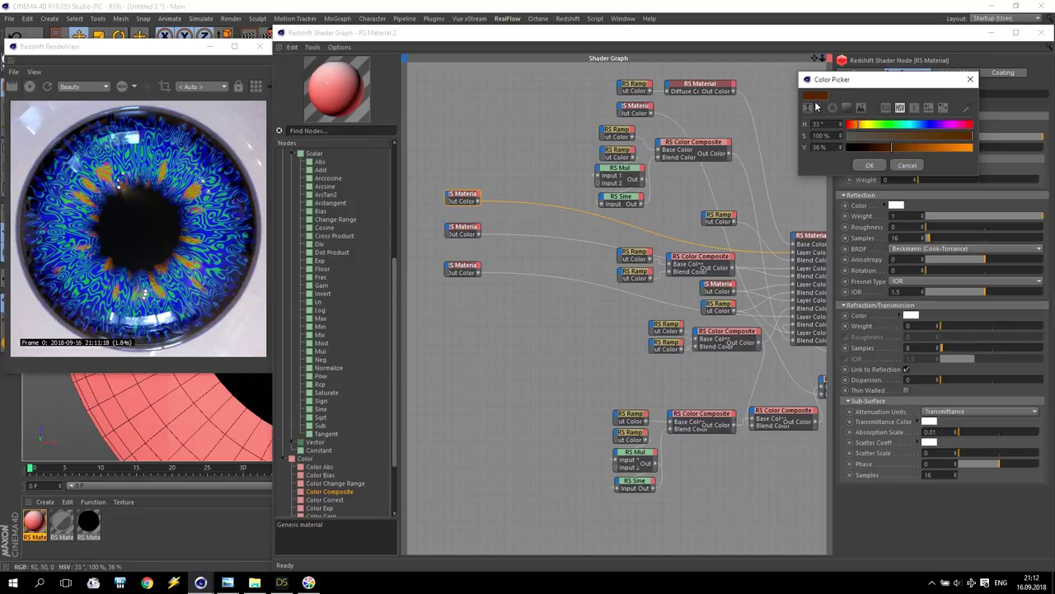
pyautogui.click(870, 167)
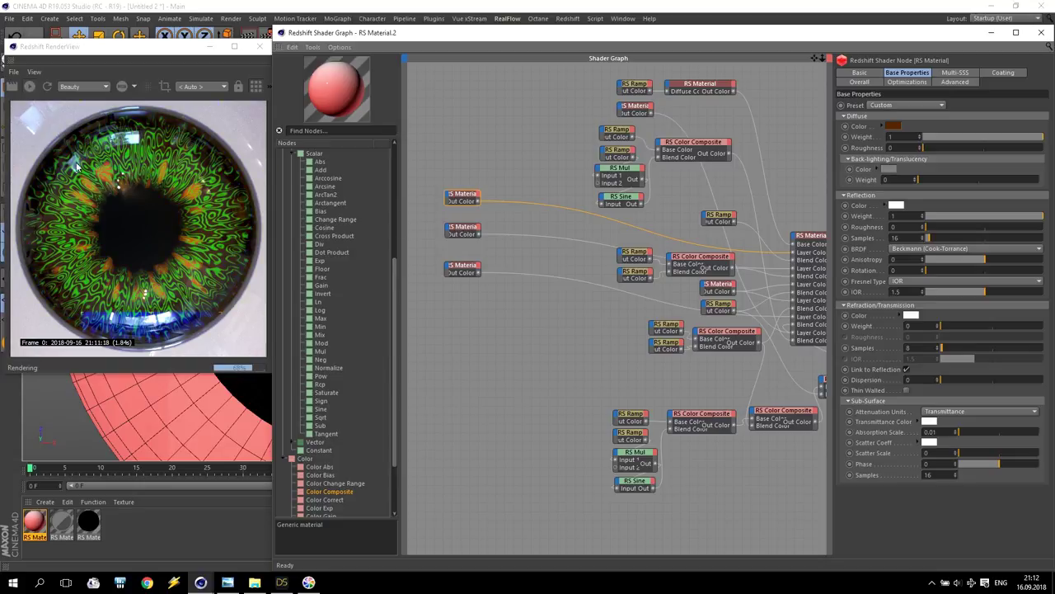
# Step: Darken the middle material's orange diffuse to 68% value
pyautogui.click(464, 229)
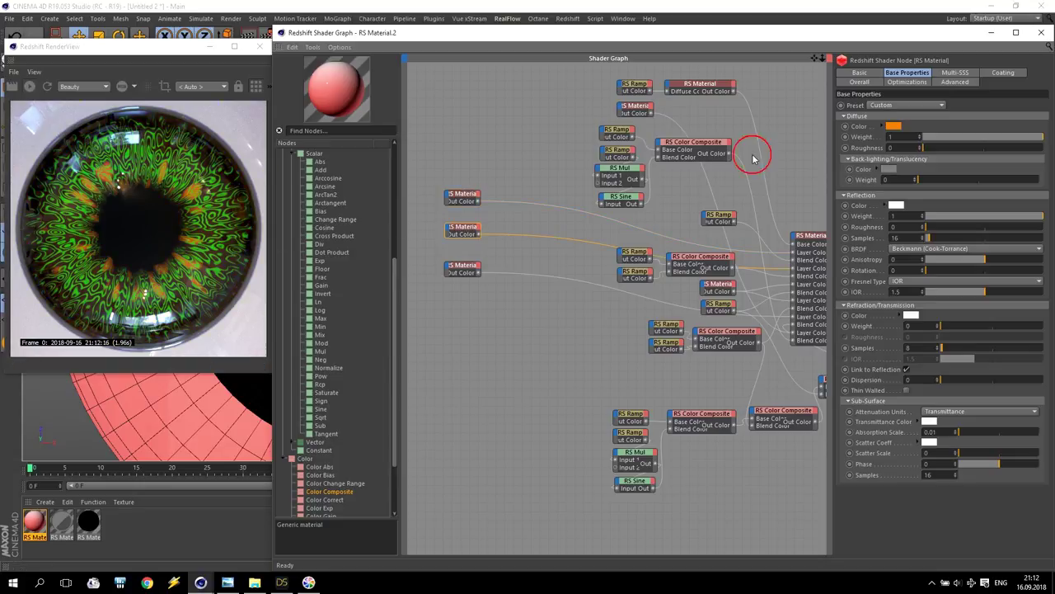
pyautogui.click(894, 126)
pyautogui.click(951, 145)
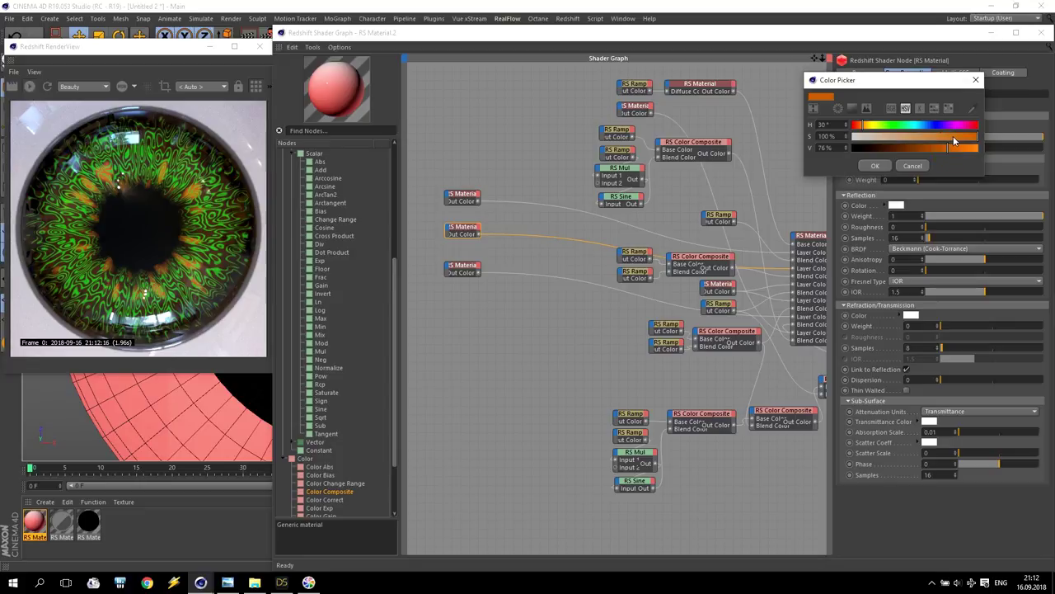
pyautogui.moveTo(954, 143); pyautogui.dragTo(936, 146)
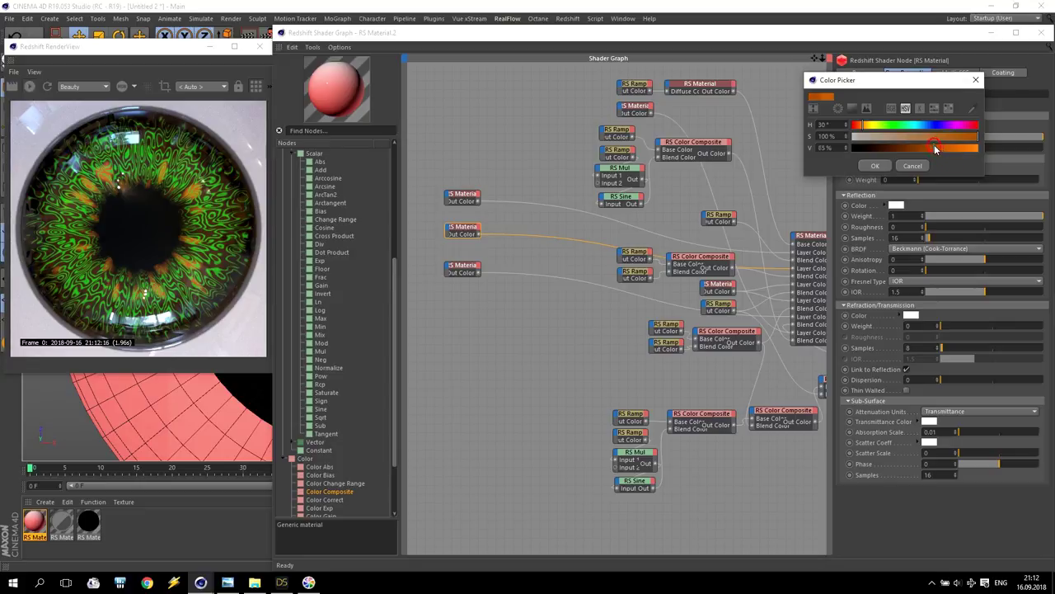
pyautogui.click(873, 166)
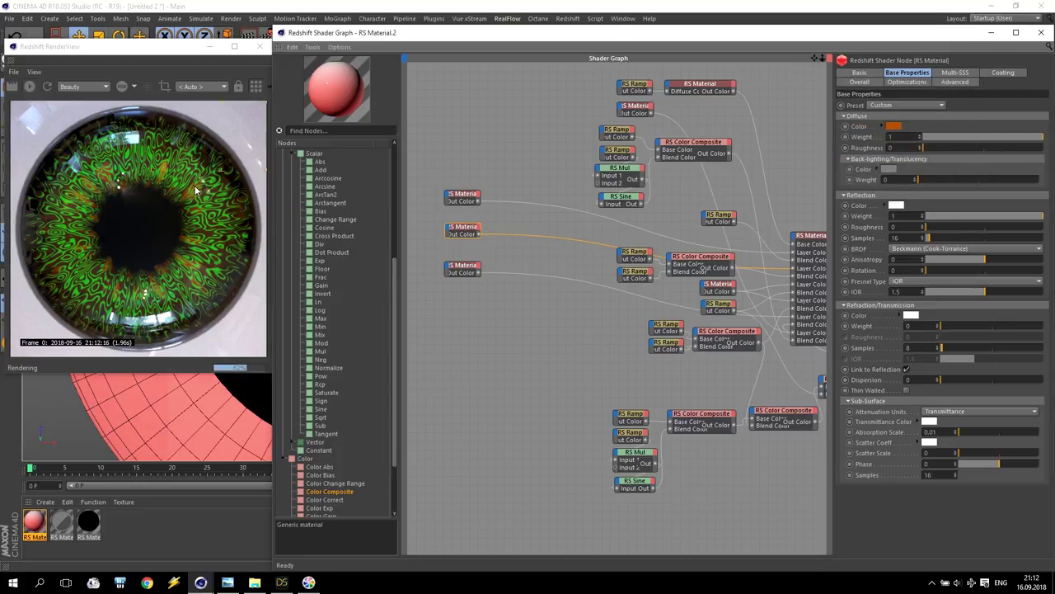
# Step: Change the lower green material's diffuse to orange (H 27°, S 100%, V 85%)
pyautogui.click(462, 268)
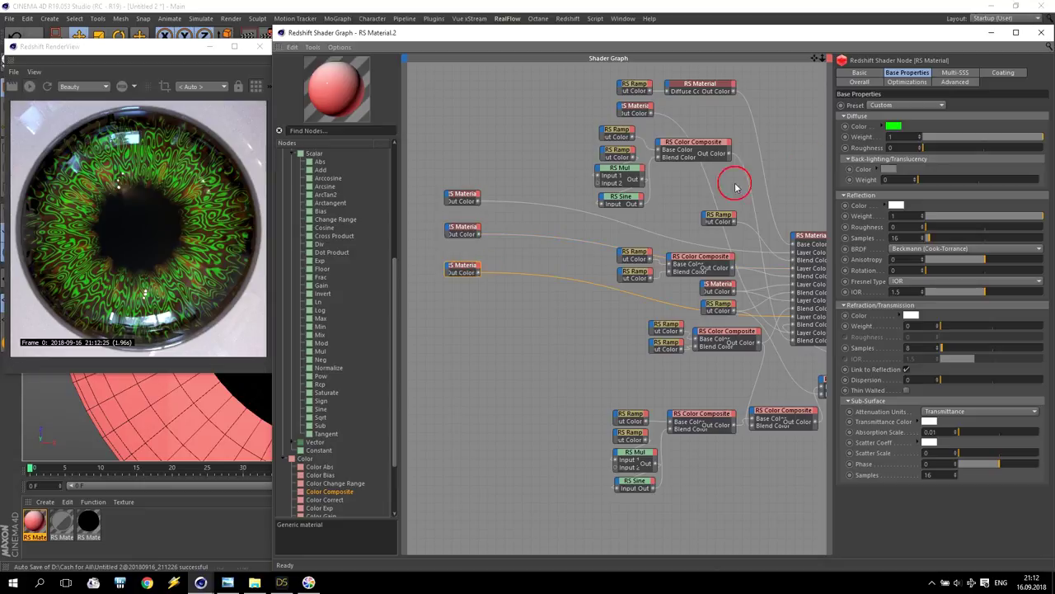
pyautogui.click(894, 126)
pyautogui.moveTo(874, 125); pyautogui.dragTo(857, 130)
pyautogui.click(955, 149)
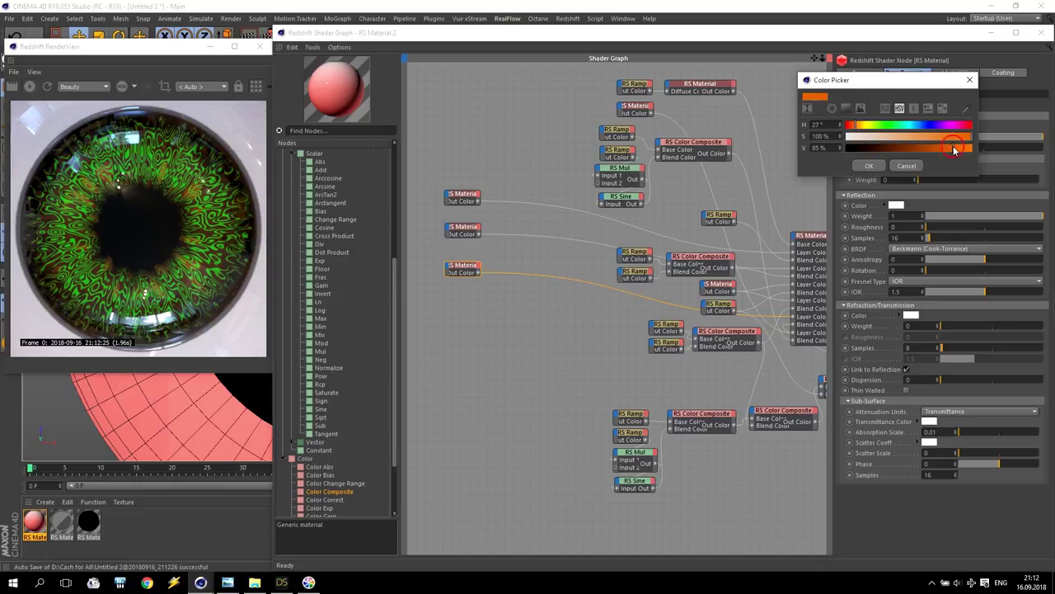
pyautogui.click(870, 165)
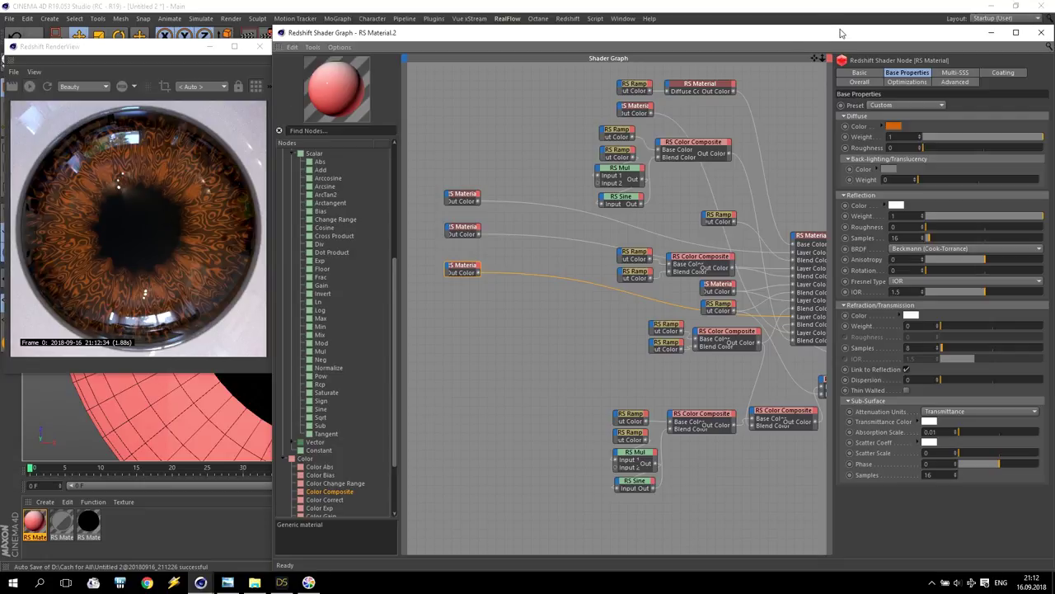
# Step: Render the eyeball through the Side camera in RenderView, then switch to DAZ Studio
pyautogui.moveTo(840, 28); pyautogui.dragTo(840, 102)
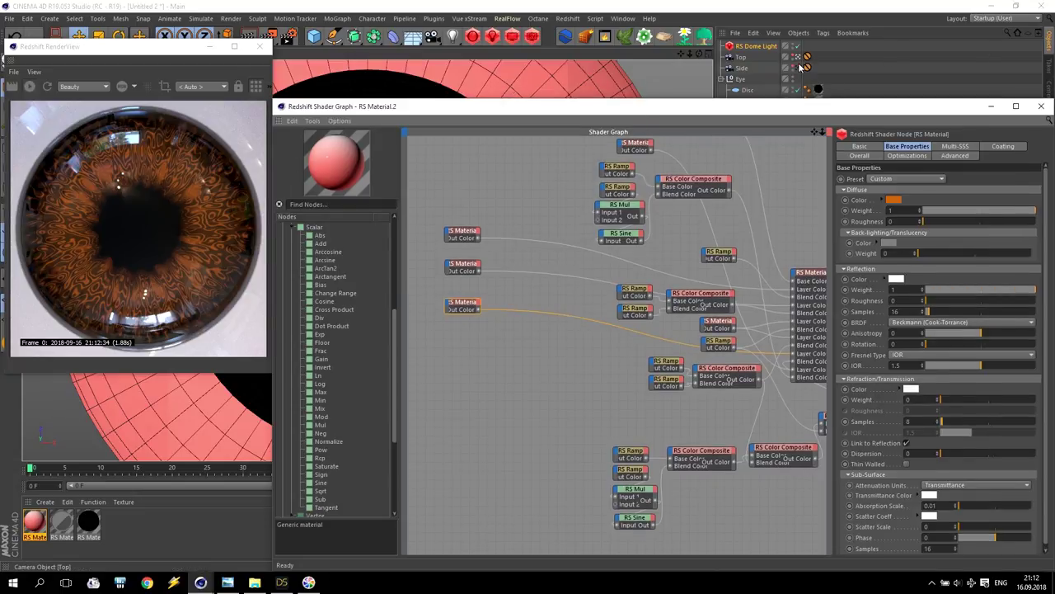
pyautogui.click(798, 68)
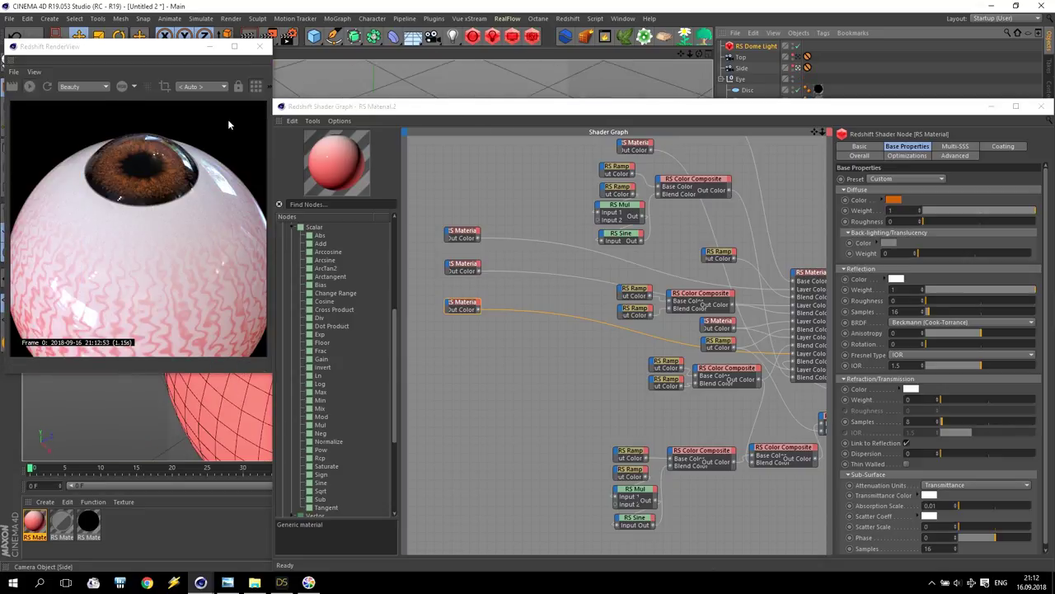
pyautogui.click(162, 155)
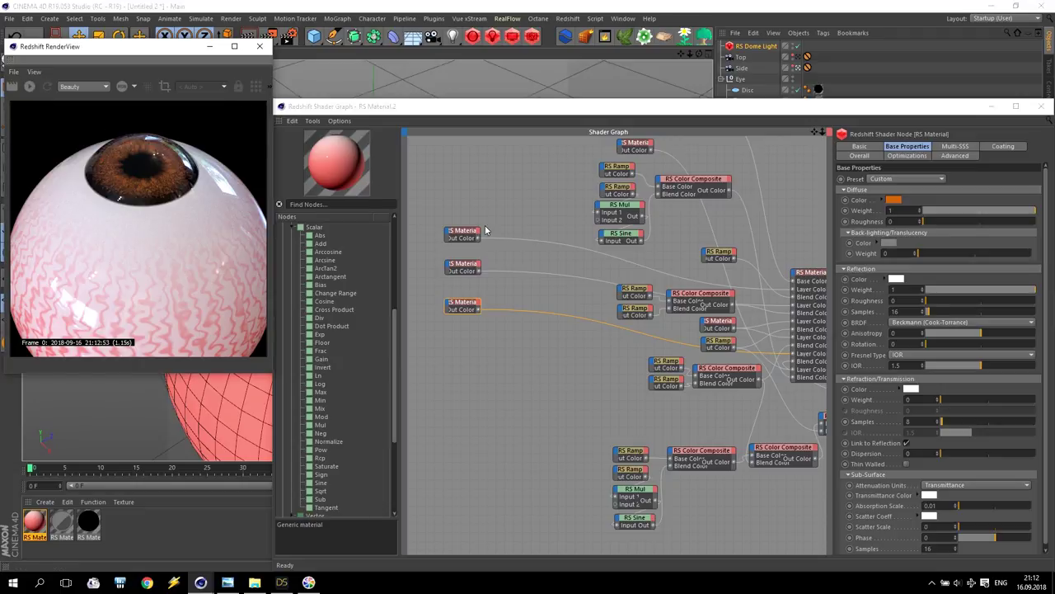
pyautogui.click(281, 582)
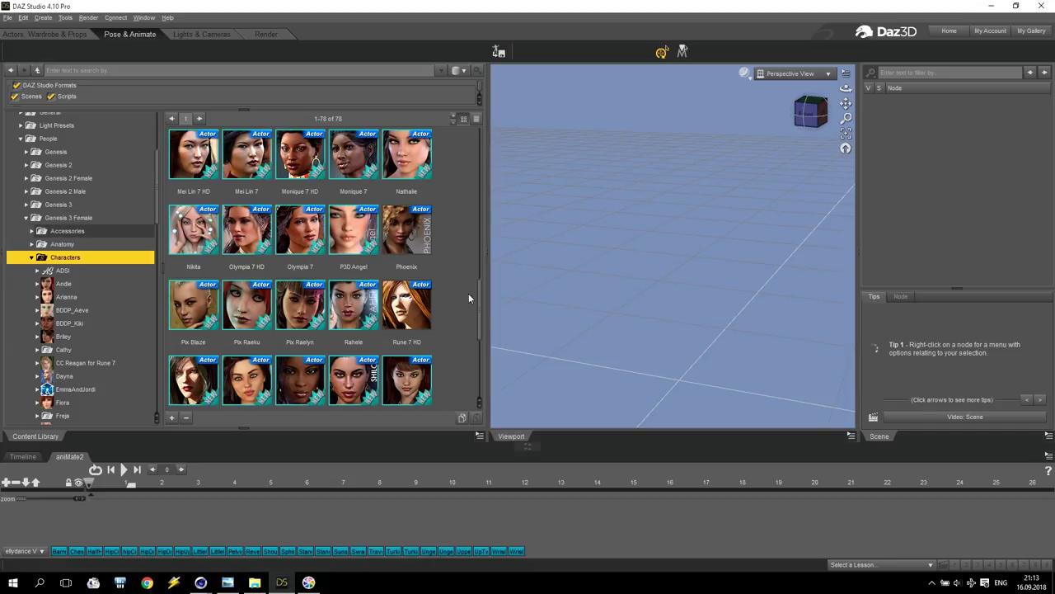
# Step: Load the Phoenix Genesis 3 Female character into the scene and frame her head
pyautogui.moveTo(482, 306); pyautogui.dragTo(505, 292)
pyautogui.moveTo(405, 290); pyautogui.dragTo(574, 343)
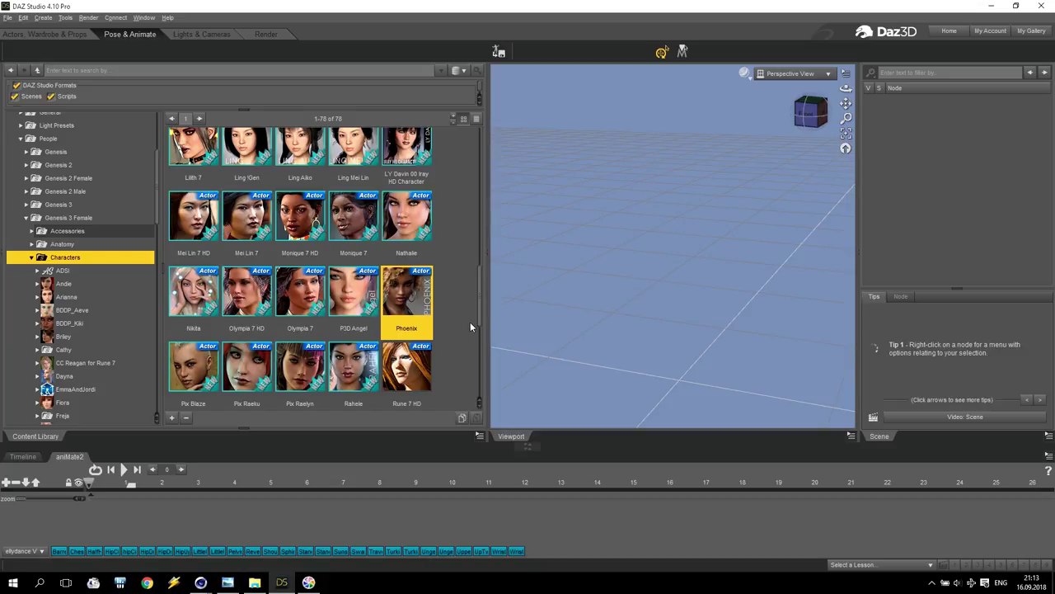
pyautogui.moveTo(406, 302); pyautogui.dragTo(699, 252)
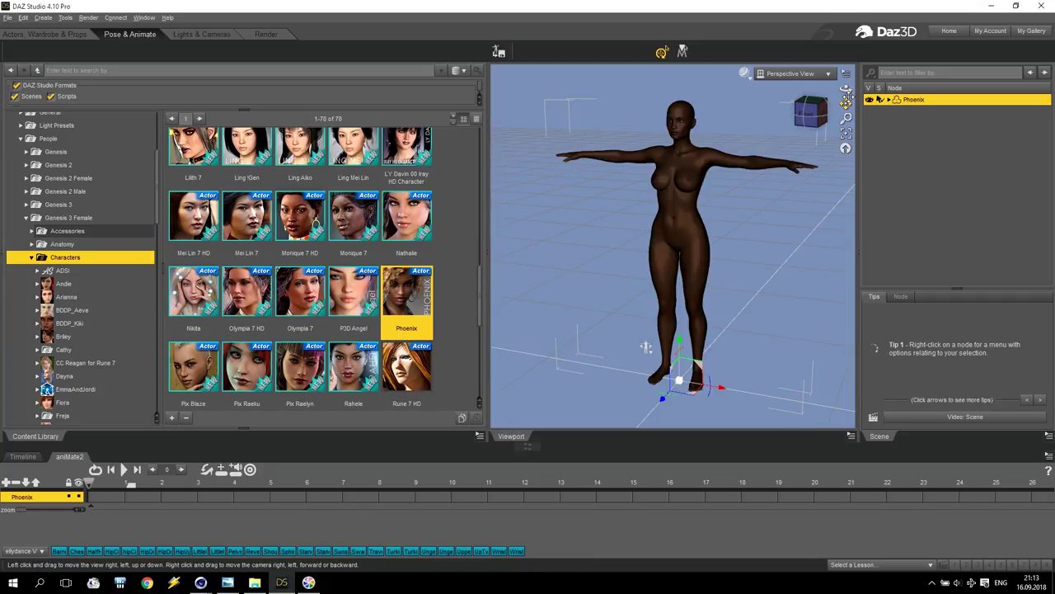
pyautogui.moveTo(846, 104)
pyautogui.mouseDown()
pyautogui.moveTo(846, 128)
pyautogui.moveTo(845, 82)
pyautogui.moveTo(844, 96)
pyautogui.mouseUp()
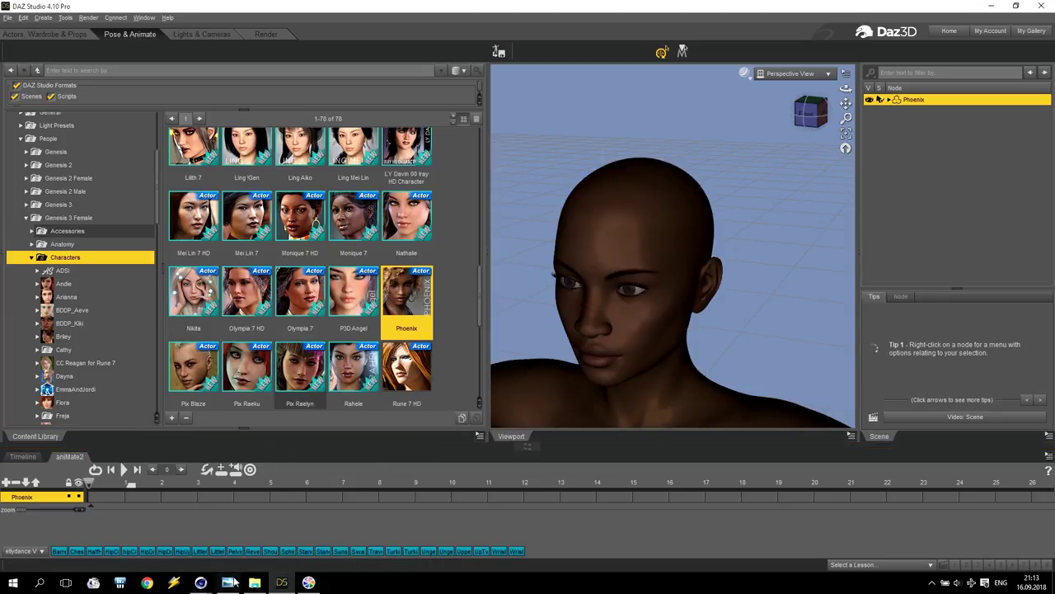
pyautogui.click(229, 583)
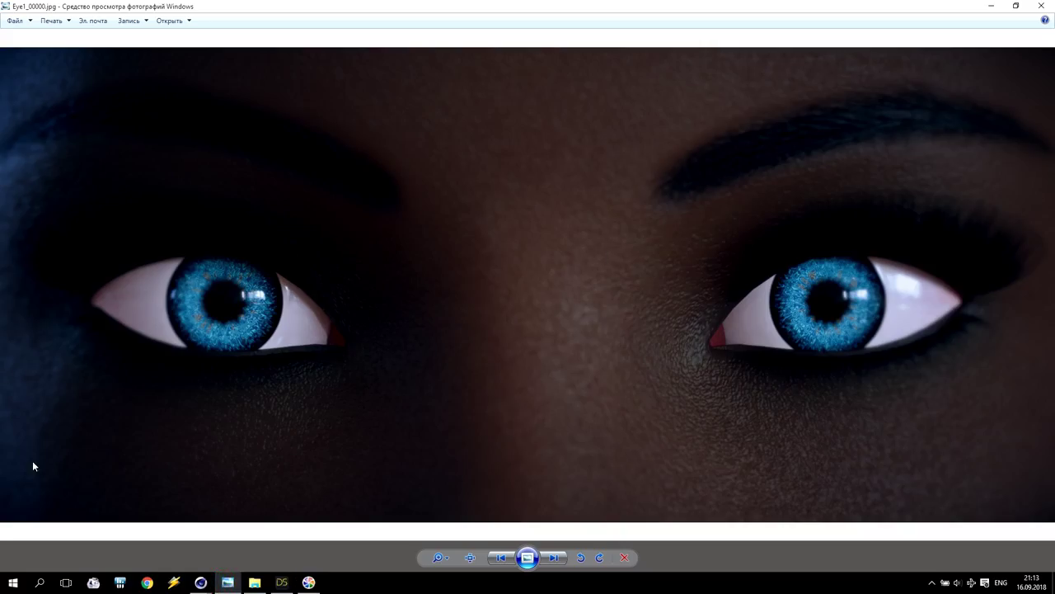
pyautogui.click(991, 5)
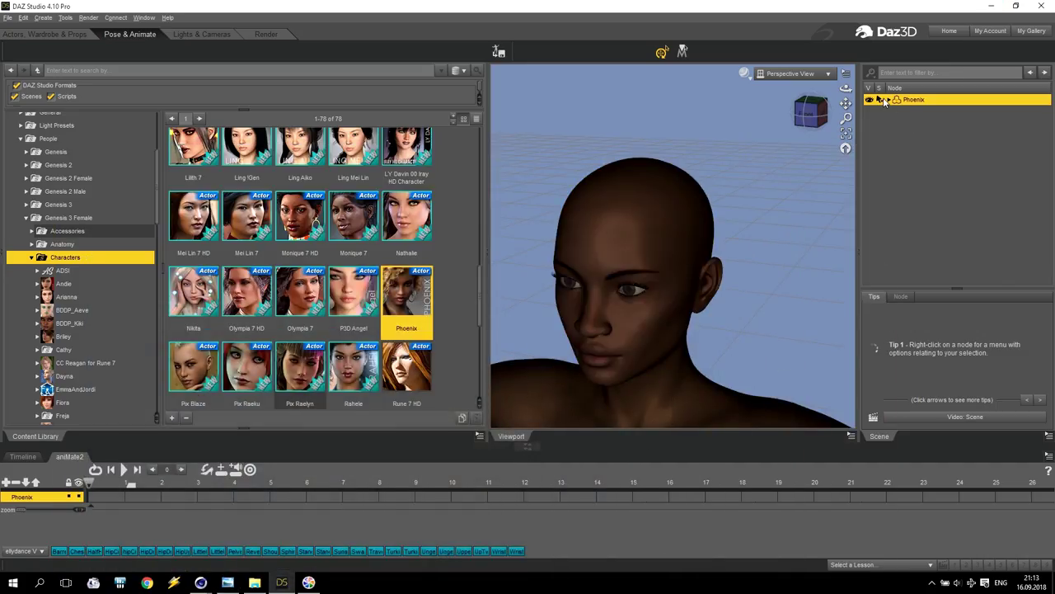
# Step: Select Phoenix's Left Eye and hide it in the Scene pane
pyautogui.click(631, 285)
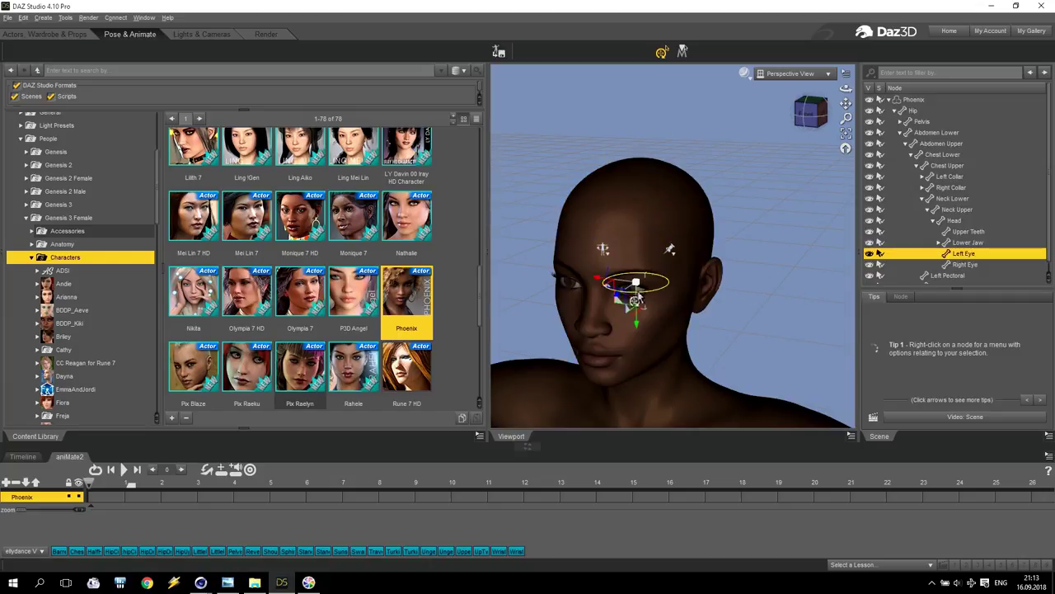
pyautogui.click(577, 279)
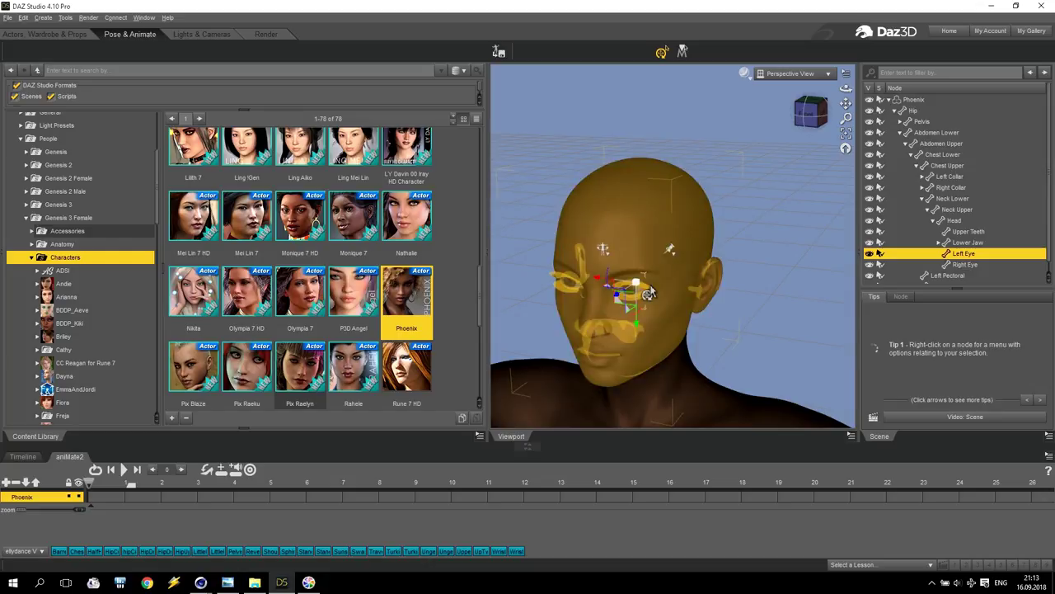
pyautogui.click(870, 254)
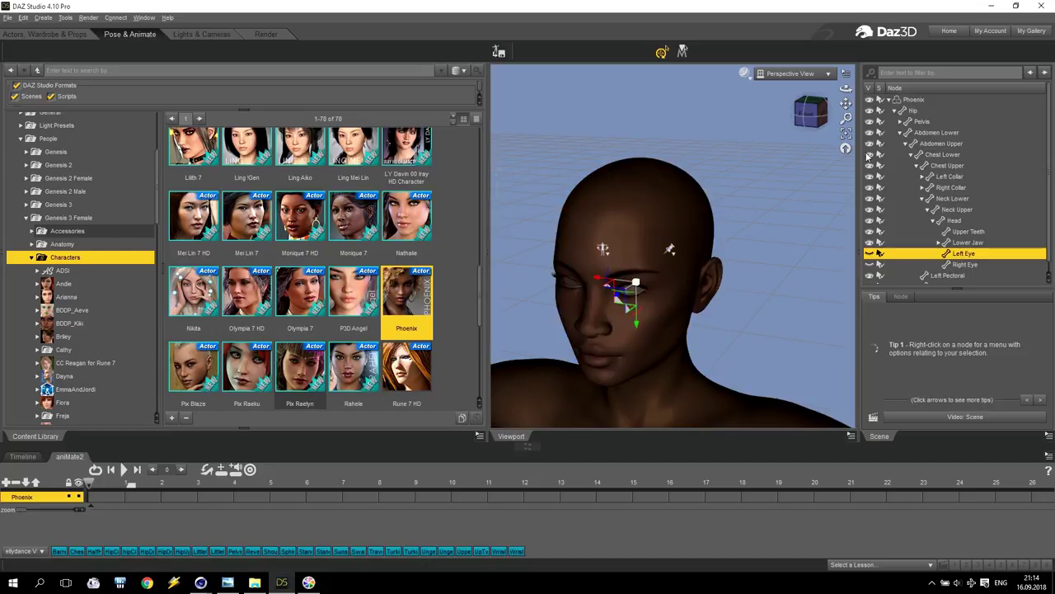
# Step: Select the whole Phoenix hierarchy, then deselect Left Eye and Right Eye
pyautogui.click(914, 100)
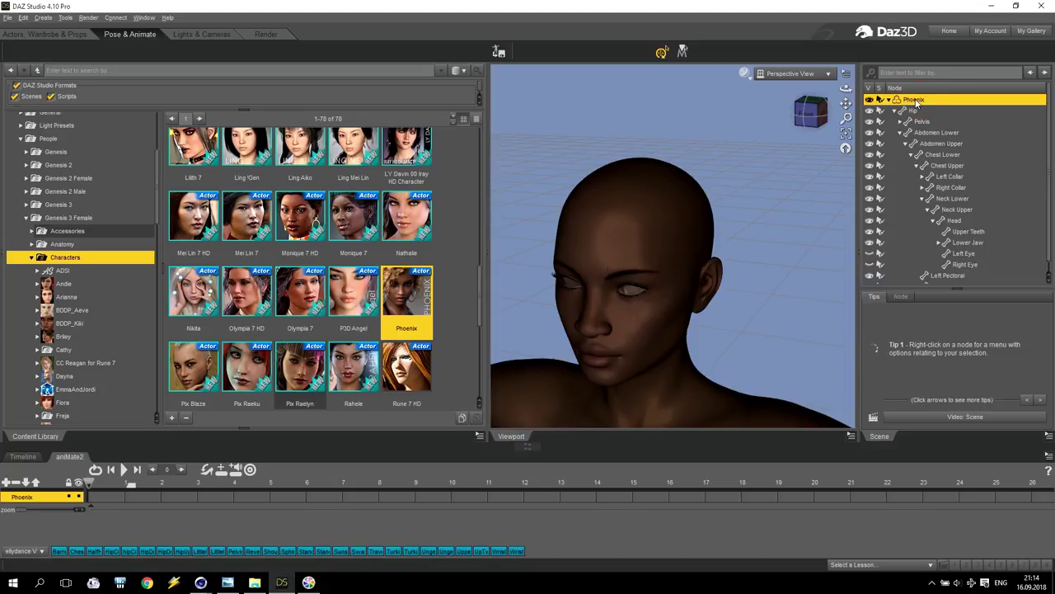
pyautogui.keyDown('alt'); pyautogui.click(915, 101); pyautogui.keyUp('alt')
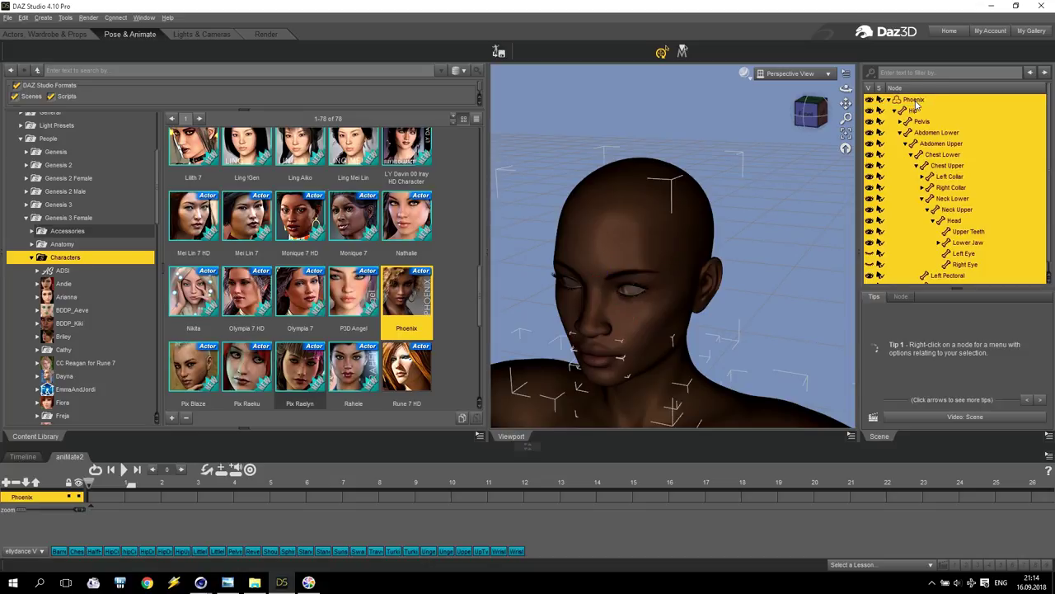
pyautogui.keyDown('ctrl'); pyautogui.click(964, 254); pyautogui.keyUp('ctrl')
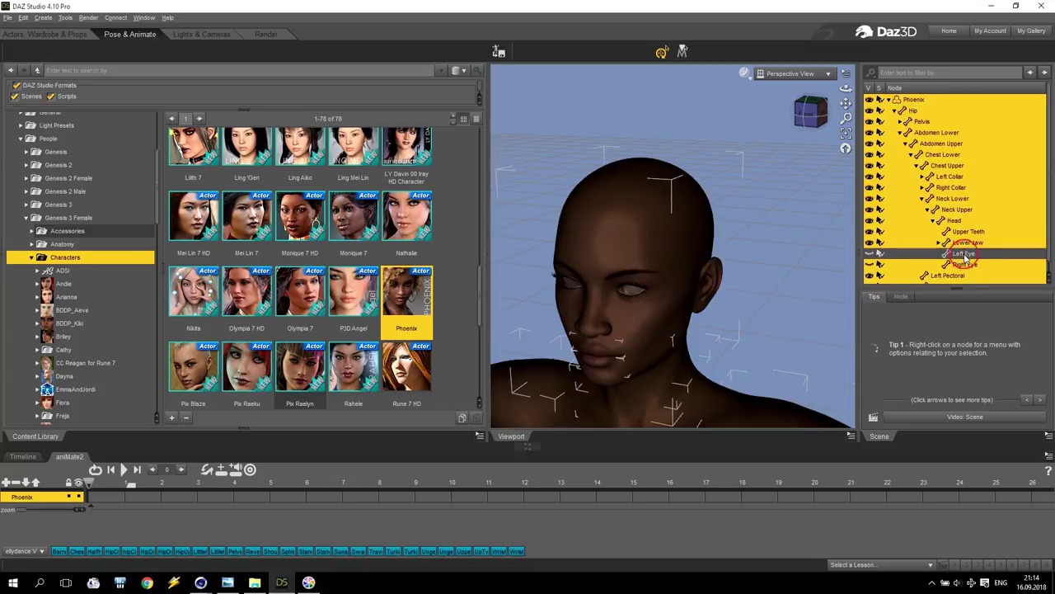
pyautogui.keyDown('ctrl'); pyautogui.click(964, 264); pyautogui.keyUp('ctrl')
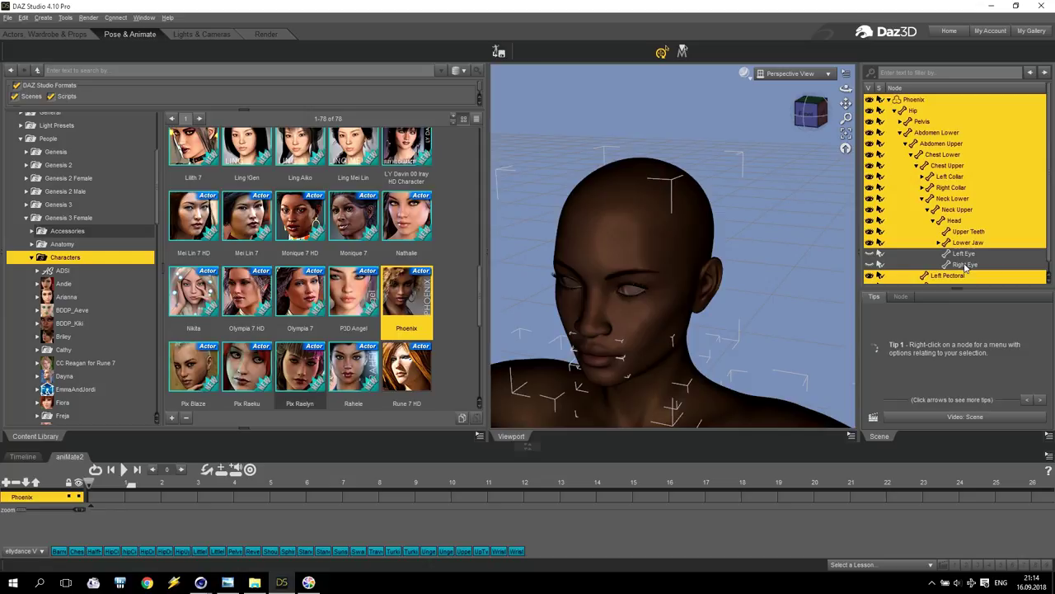
pyautogui.click(8, 19)
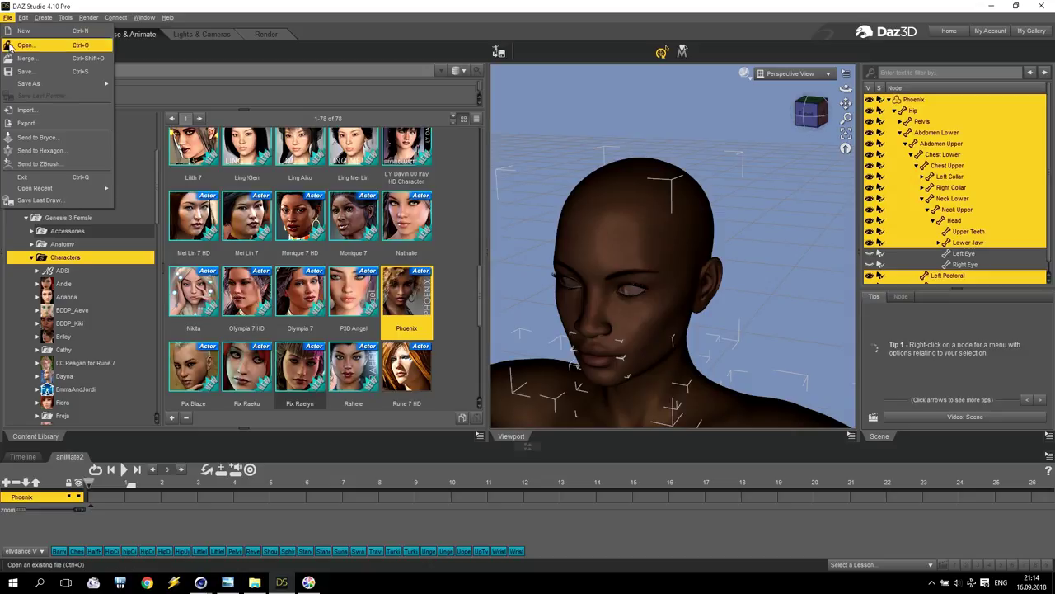
# Step: Export the figure as Autodesk FBX named TutorialTest into the Tutorial folder
pyautogui.moveTo(38, 85)
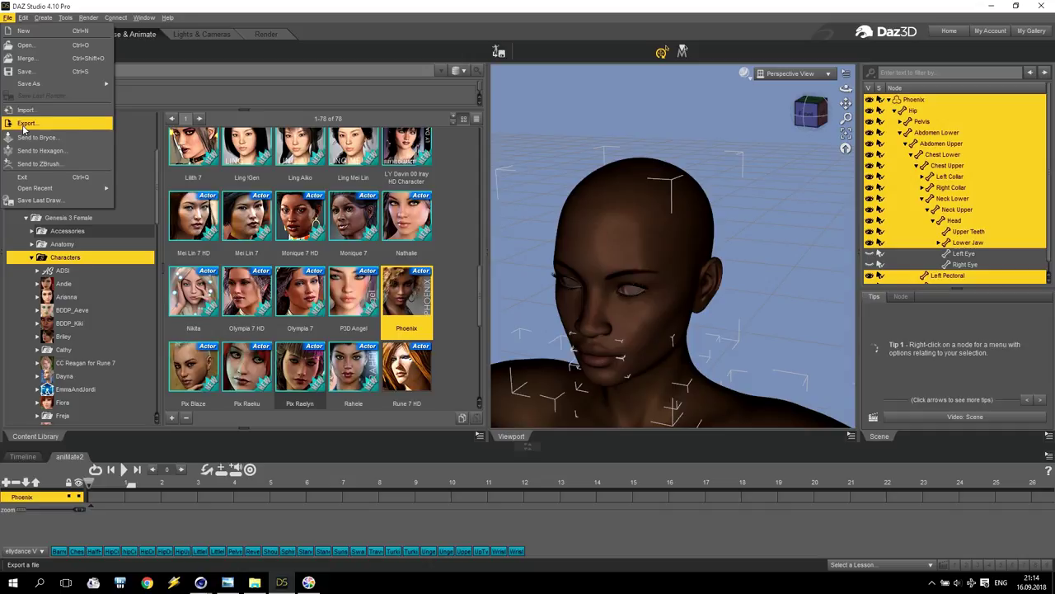
pyautogui.click(46, 125)
pyautogui.doubleClick(249, 116)
pyautogui.click(106, 251)
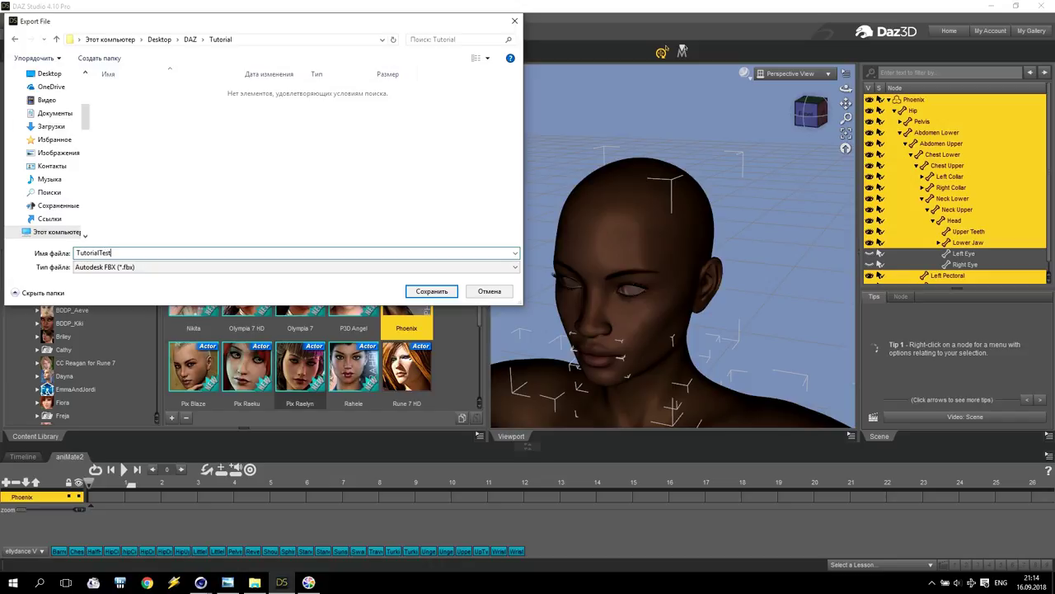
pyautogui.click(103, 266)
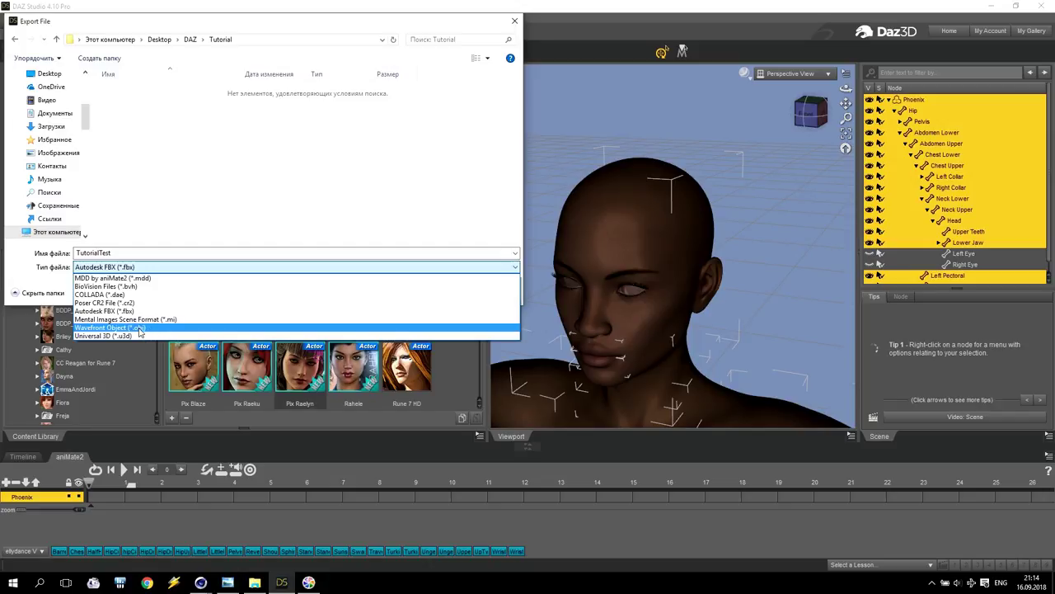
pyautogui.click(132, 311)
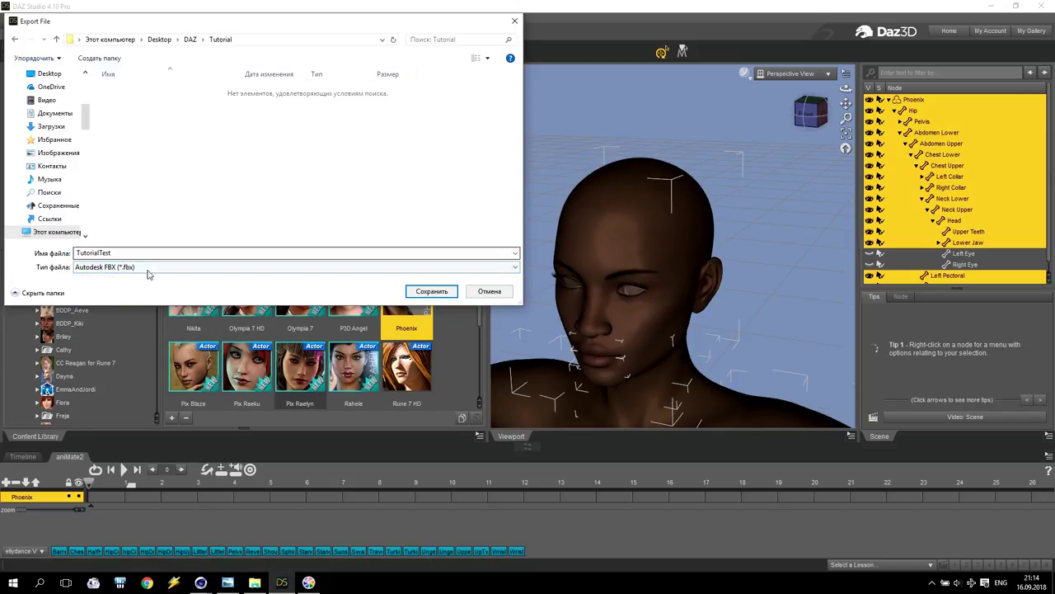
pyautogui.click(450, 295)
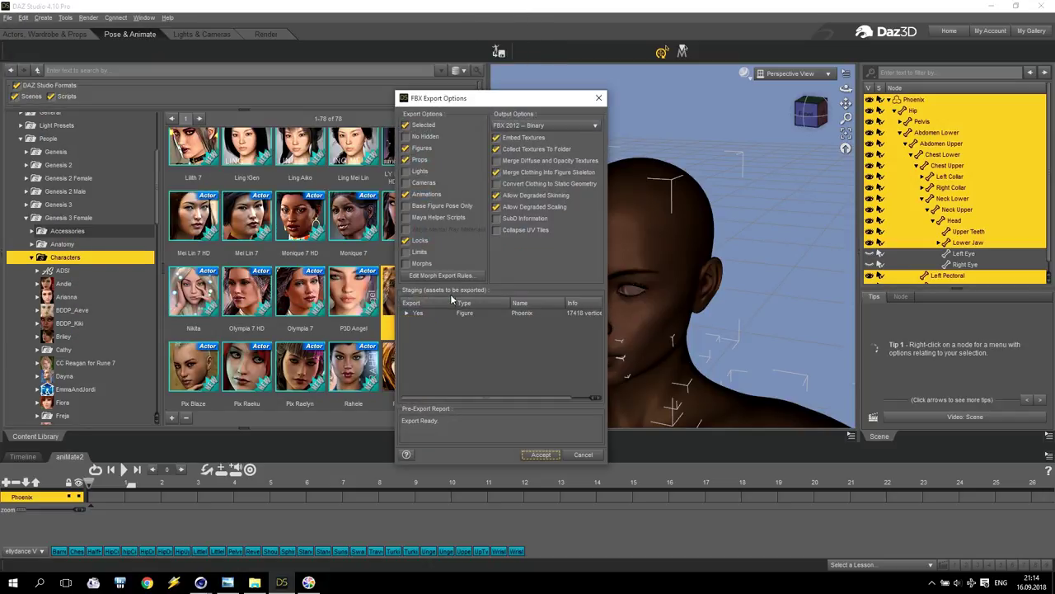
# Step: Review the FBX version list and accept the options to write TutorialTest.fbx
pyautogui.click(551, 126)
pyautogui.click(541, 454)
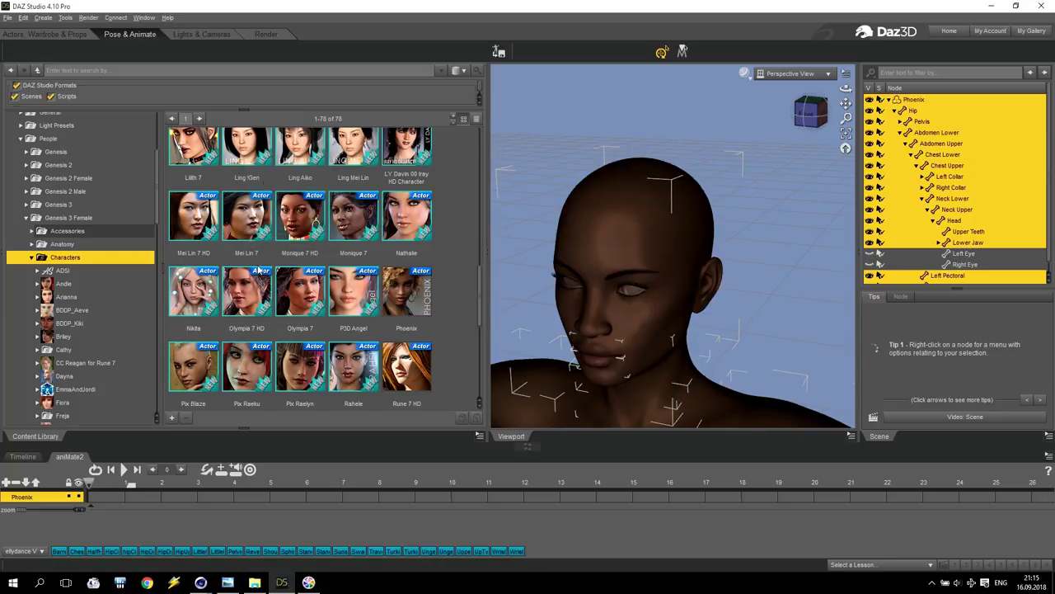
# Step: Return to Cinema 4D and close the Redshift RenderView and Redshift Shader Graph windows
pyautogui.moveTo(200, 582)
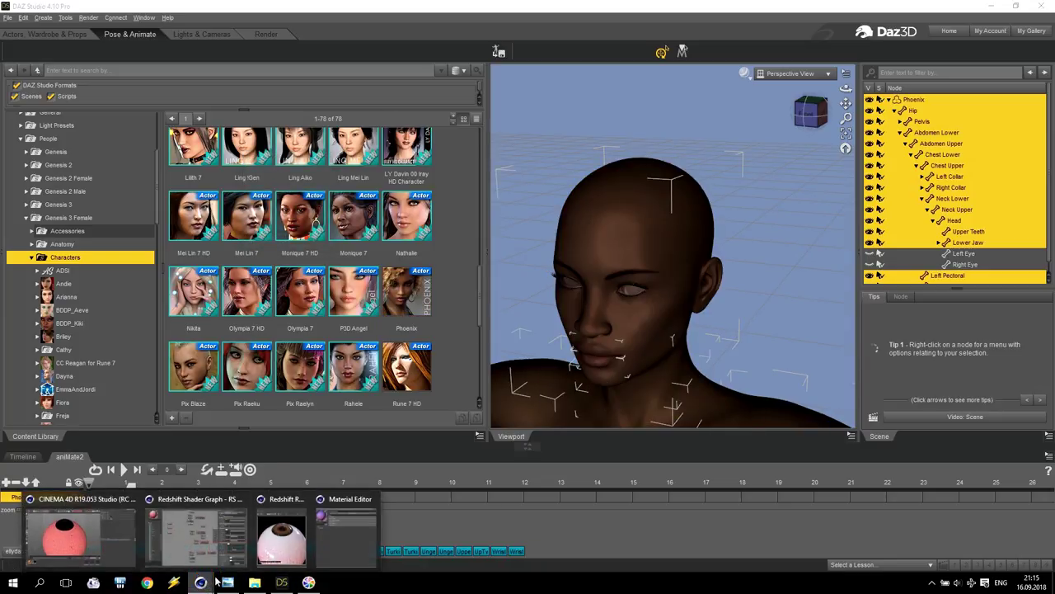
pyautogui.click(270, 538)
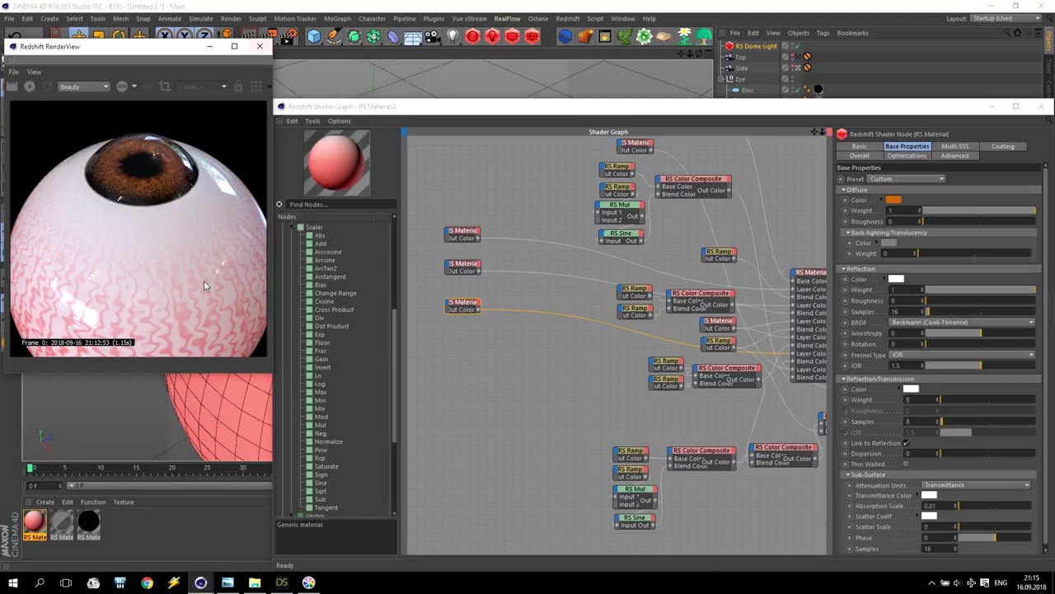
pyautogui.click(254, 52)
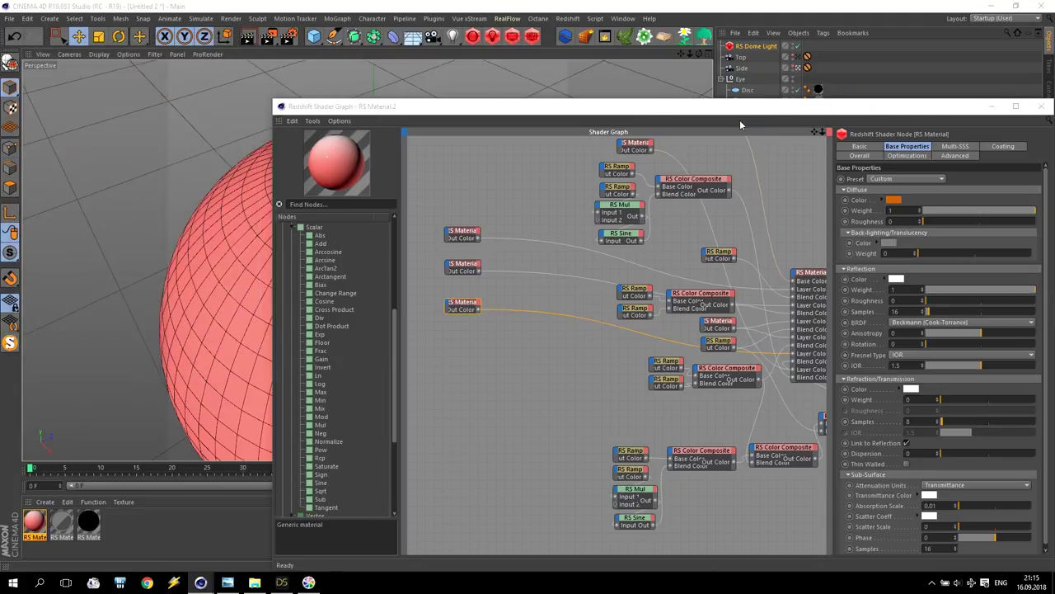
pyautogui.scroll(-5, 792, 251)
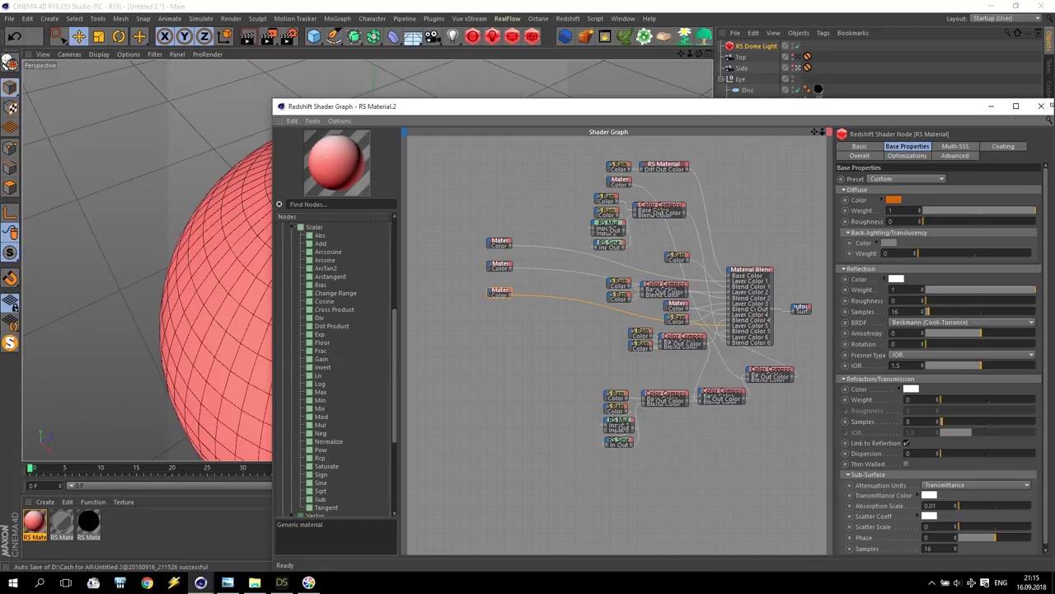
pyautogui.click(1042, 107)
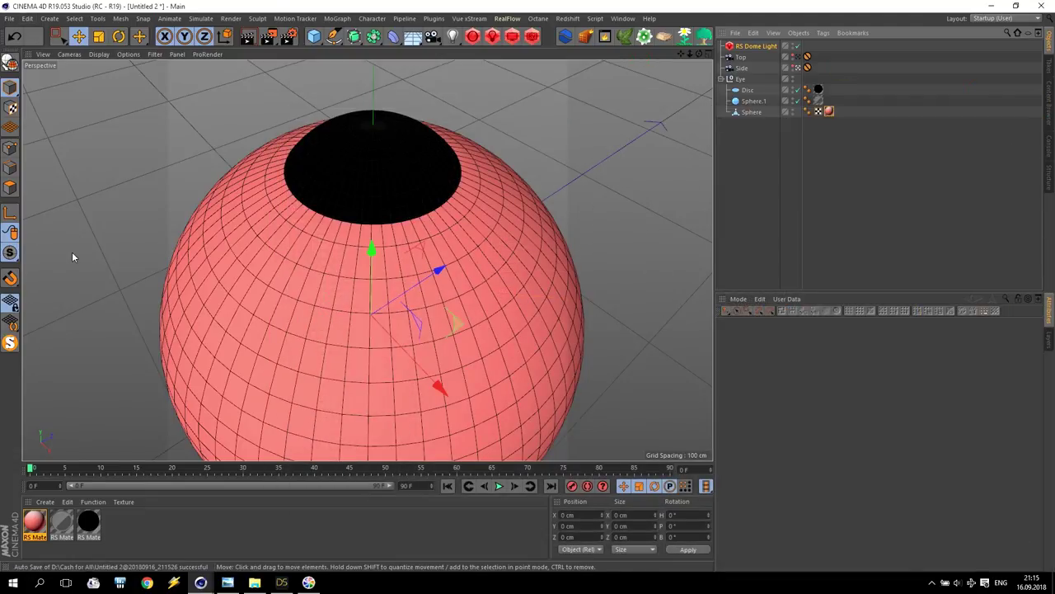
# Step: Set the render output size to 1920 × 864 pixels and close Render Settings
pyautogui.click(287, 36)
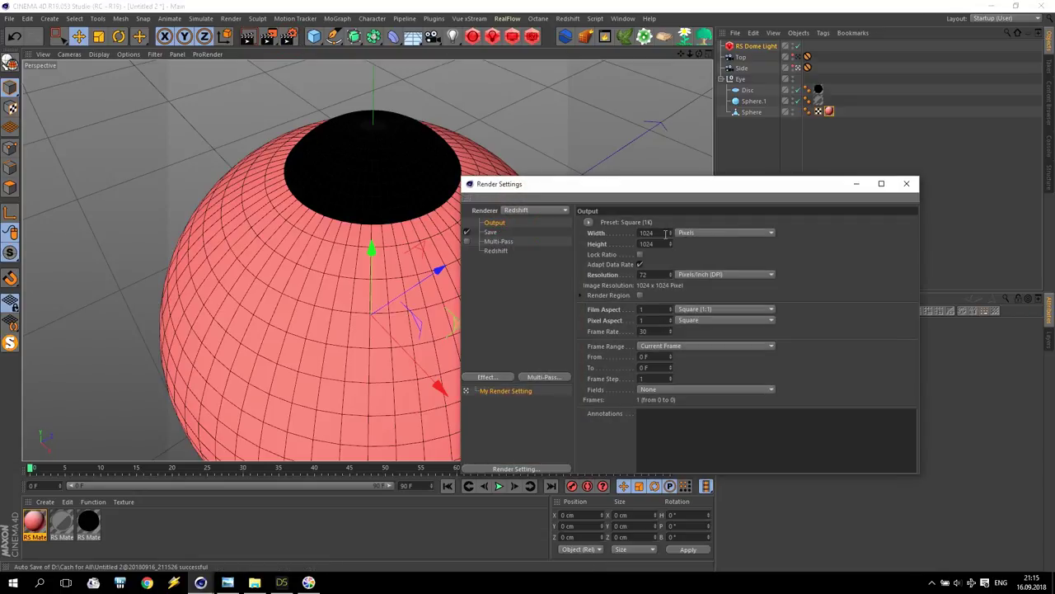
pyautogui.press('Tab')
pyautogui.click(573, 241)
pyautogui.press('Return')
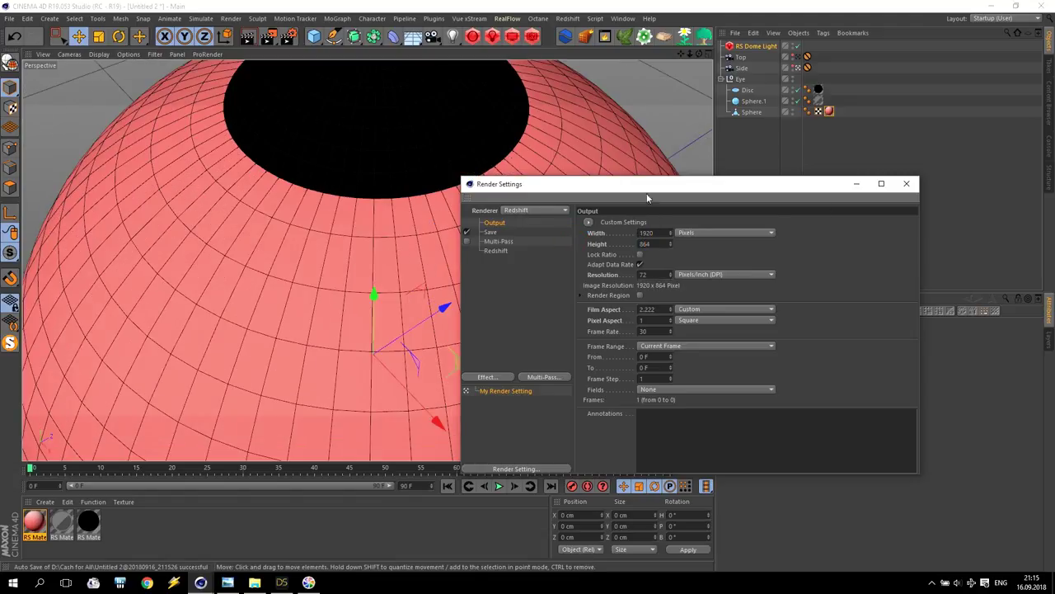
pyautogui.click(907, 183)
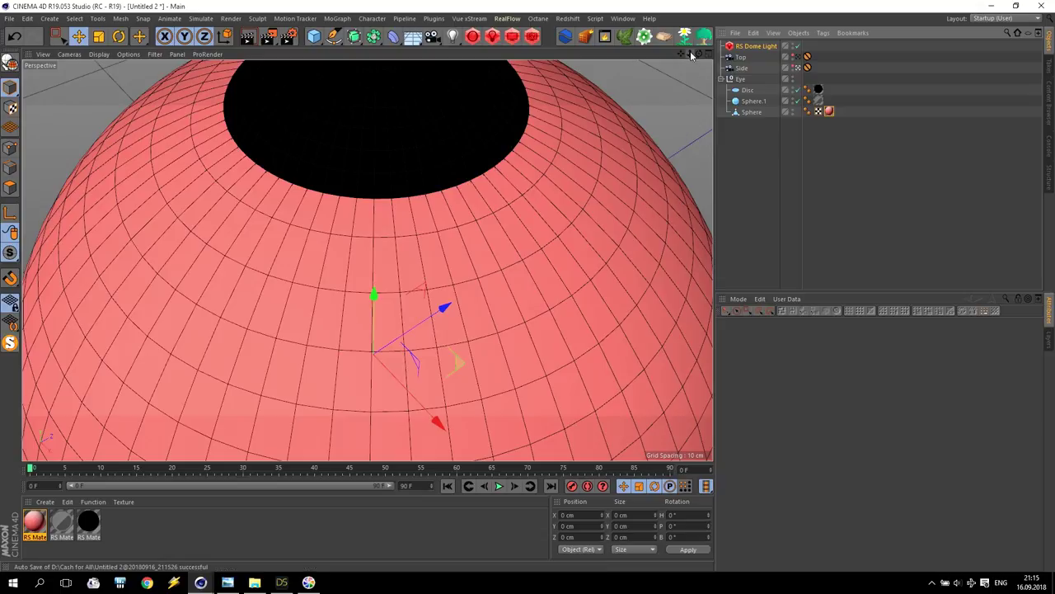
# Step: Hide the Eye group's sphere and disc from the viewport
pyautogui.click(702, 109)
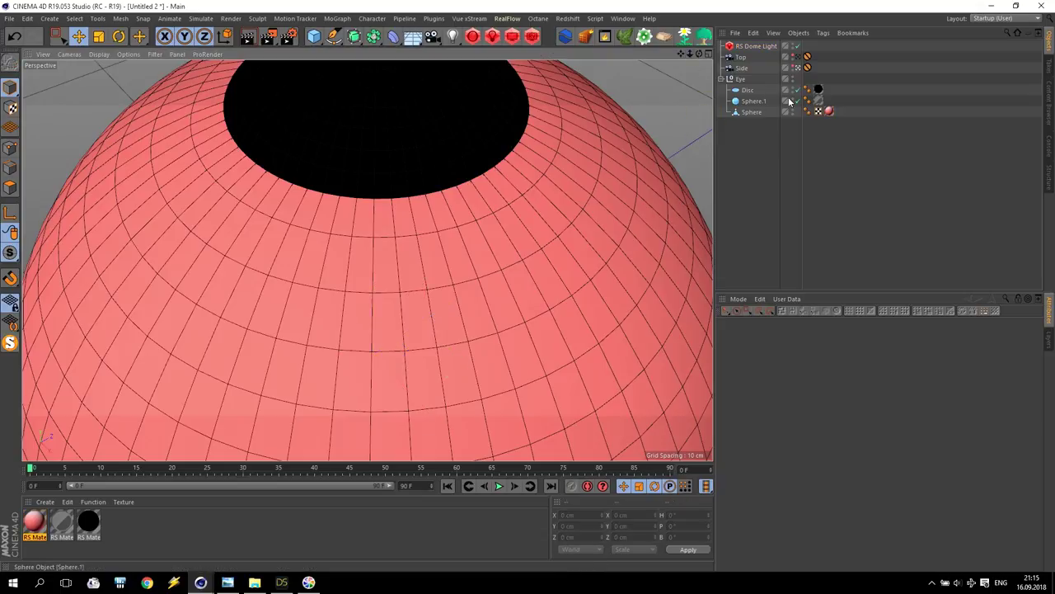
pyautogui.press('h')
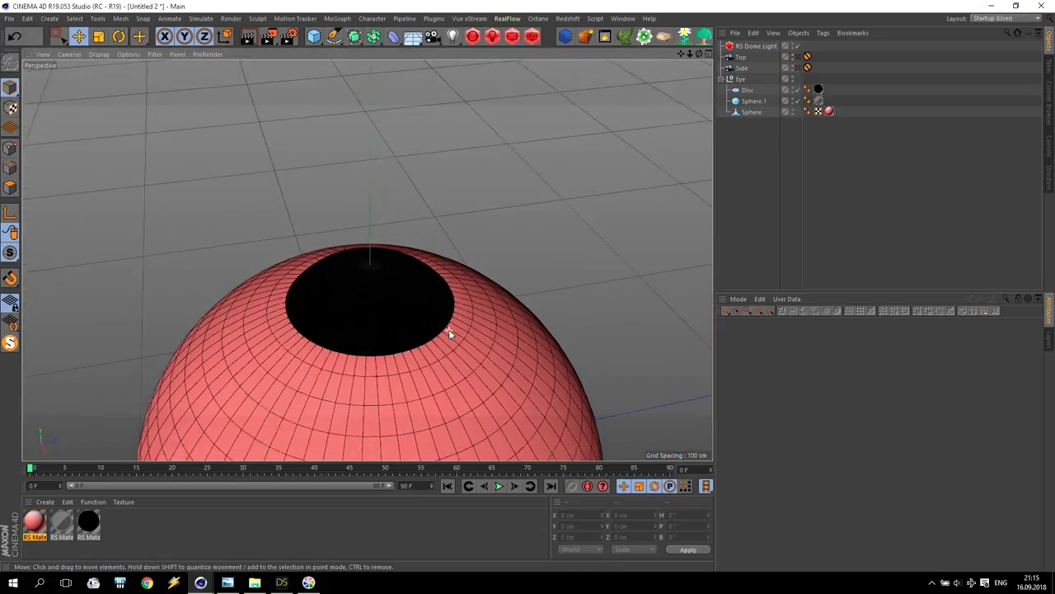
pyautogui.scroll(-3, 511, 288)
pyautogui.keyDown('alt'); pyautogui.moveTo(590, 244); pyautogui.dragTo(726, 76); pyautogui.keyUp('alt')
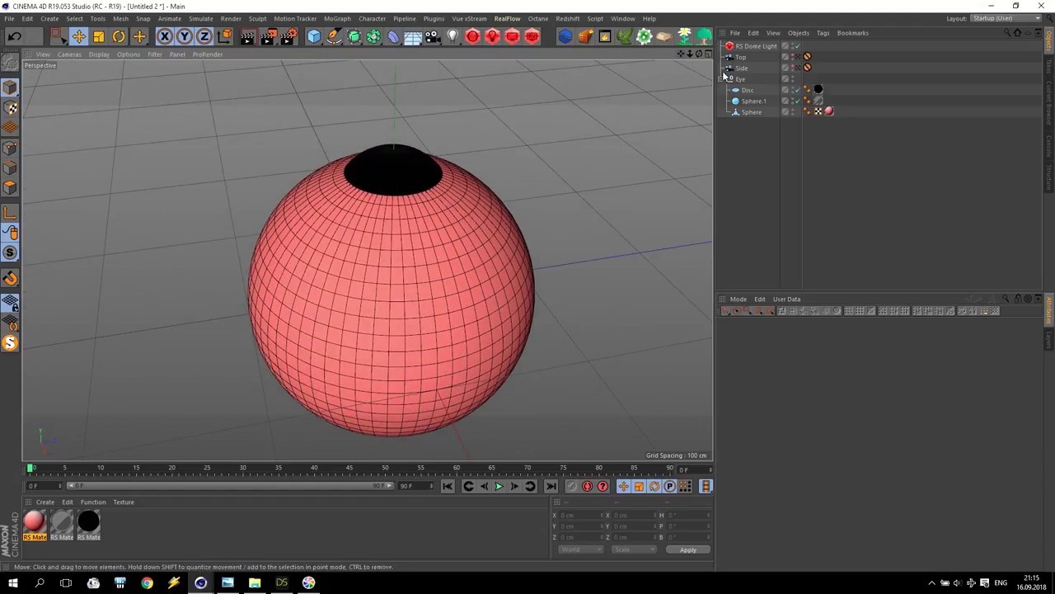
pyautogui.click(793, 78)
pyautogui.click(794, 79)
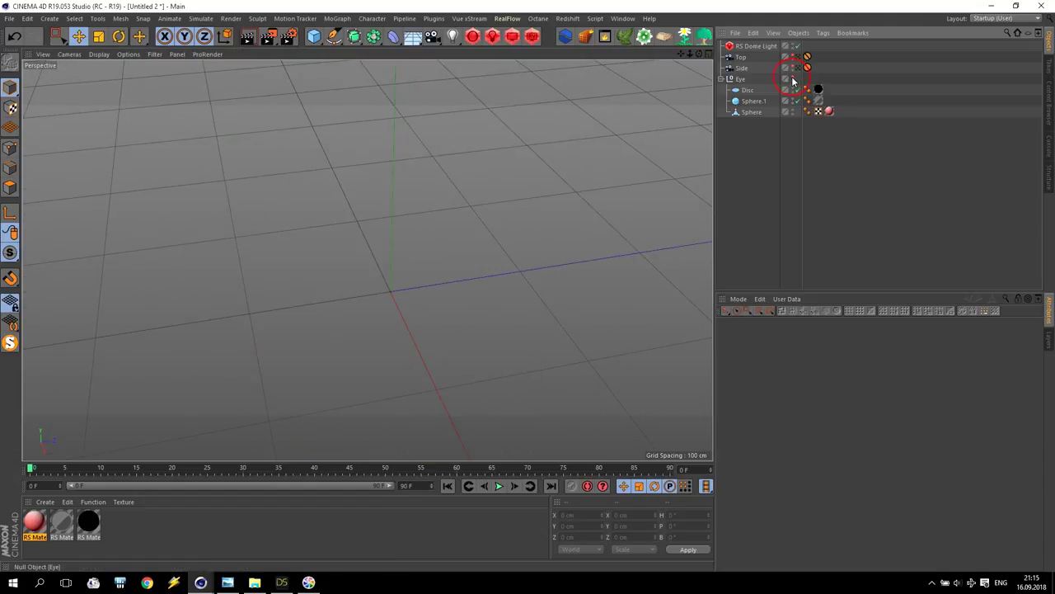
pyautogui.click(8, 18)
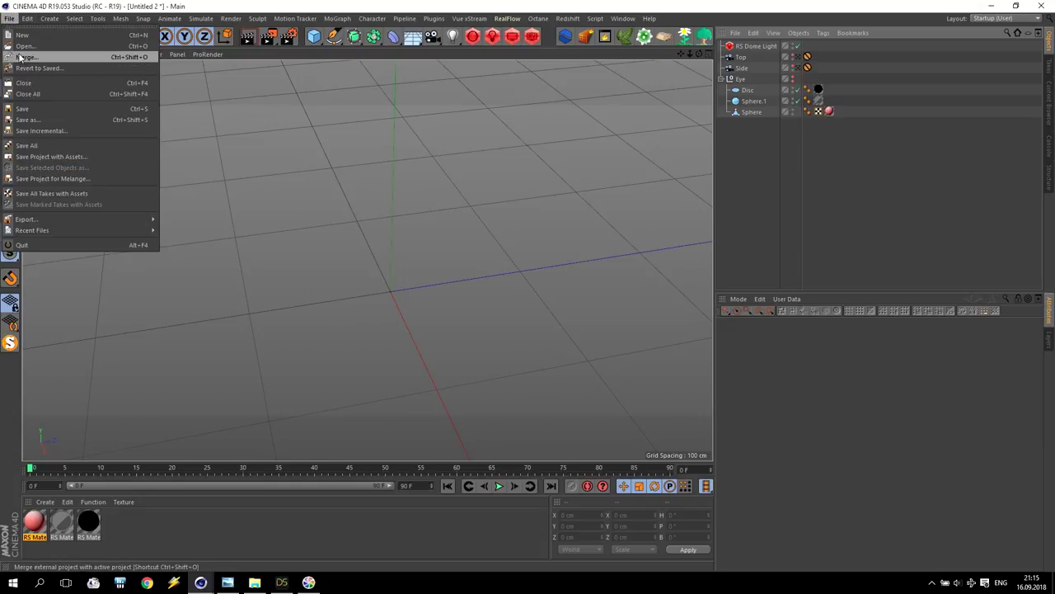
# Step: Import TutorialTest.fbx from Desktop\DAZ\Tutorial, accepting the default FBX import settings
pyautogui.click(18, 59)
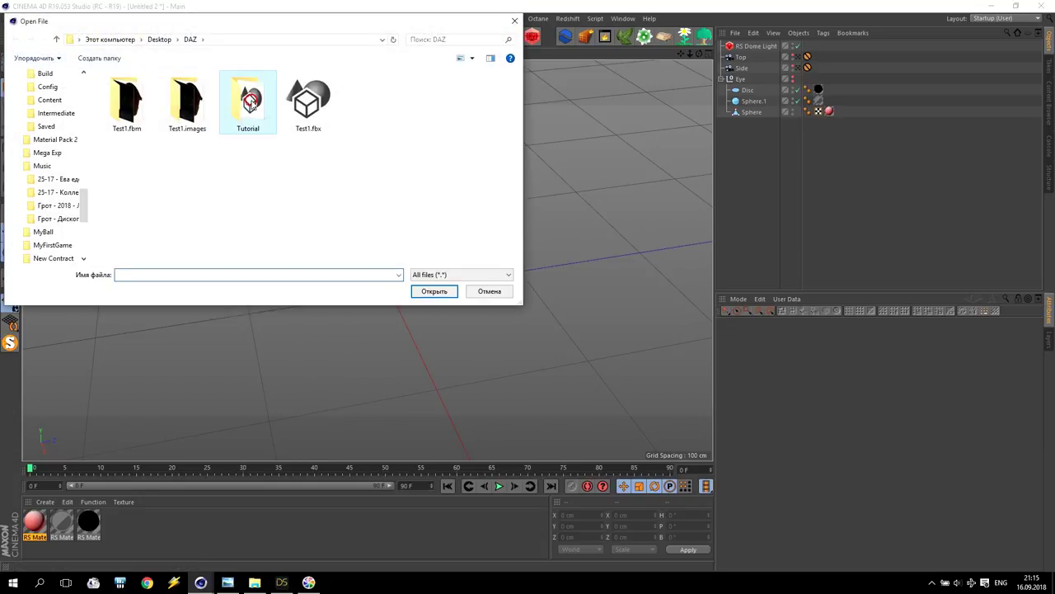
pyautogui.doubleClick(249, 99)
pyautogui.click(219, 103)
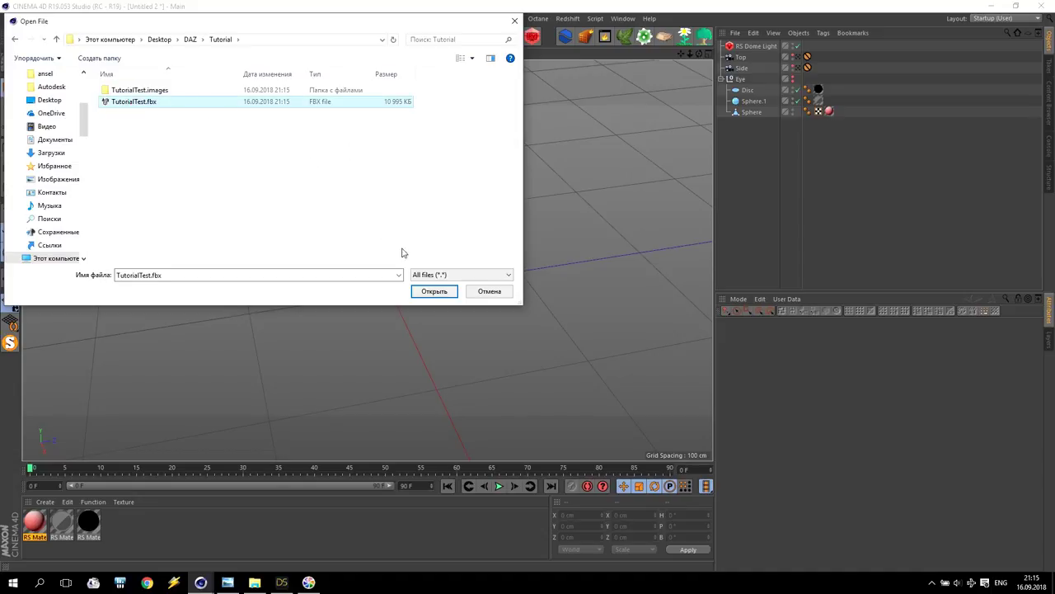
pyautogui.click(431, 291)
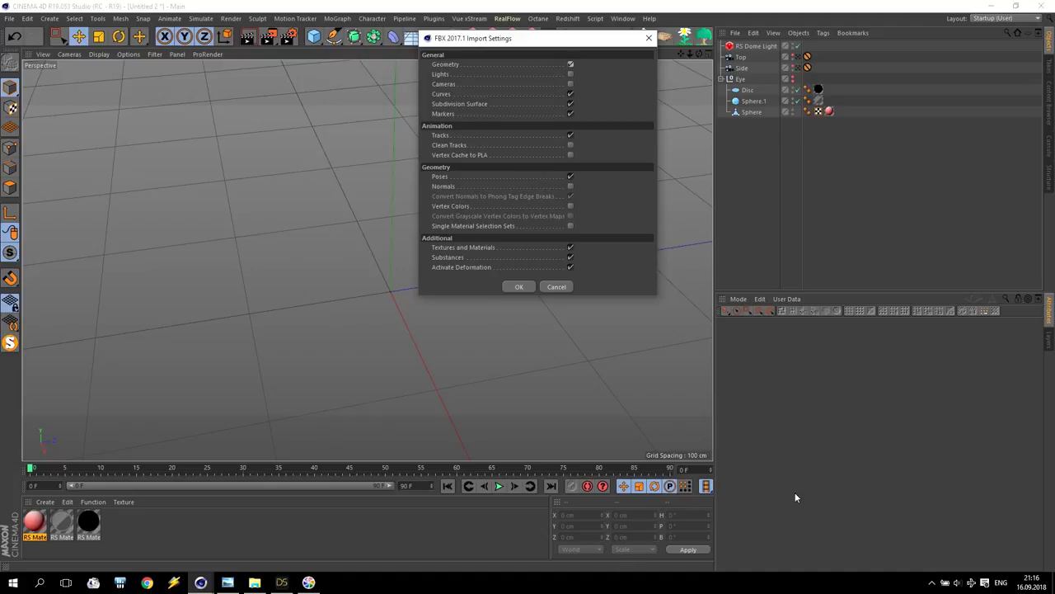
pyautogui.click(514, 287)
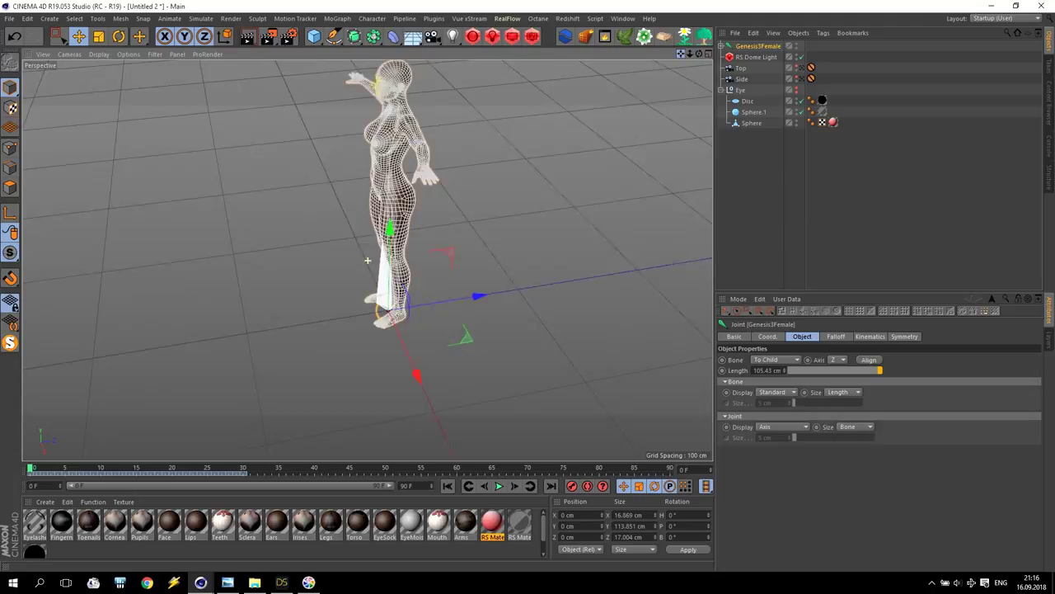
# Step: Delete the Skin tag from the Genesis3Female.Shape mesh
pyautogui.press('h')
pyautogui.click(722, 46)
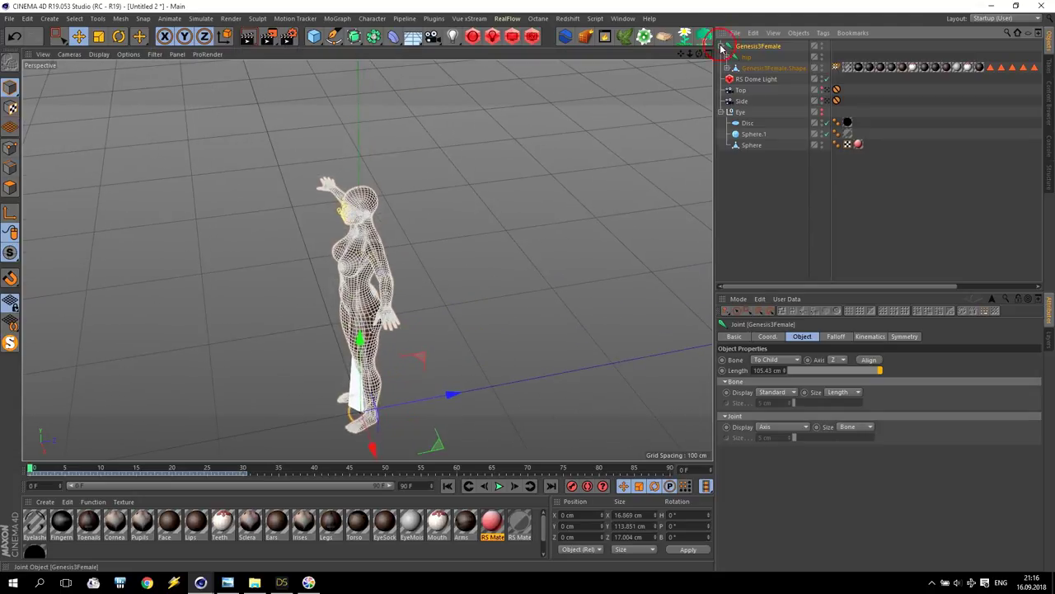
pyautogui.click(727, 69)
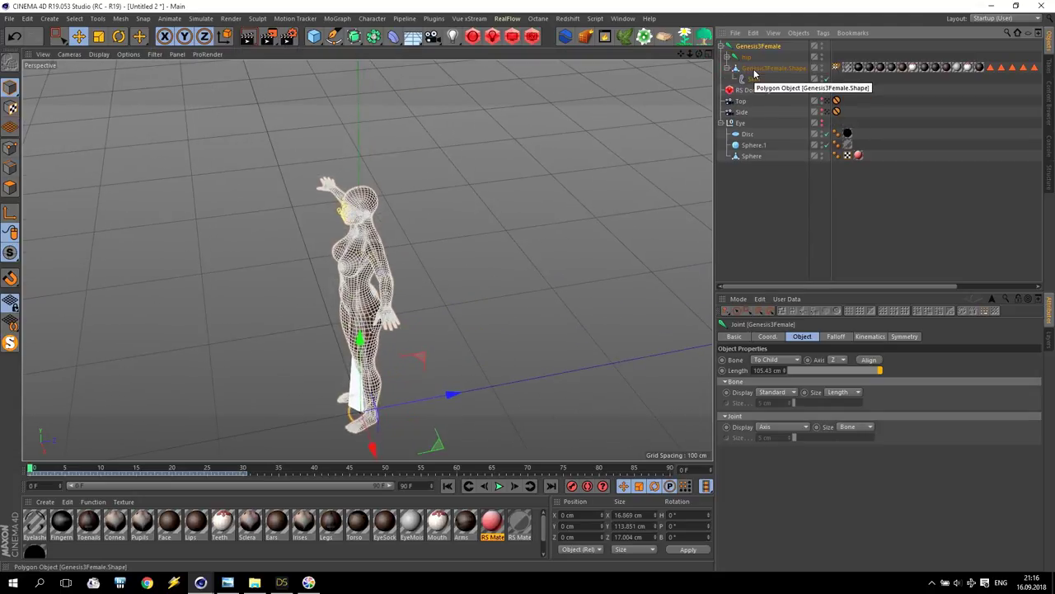
pyautogui.click(756, 69)
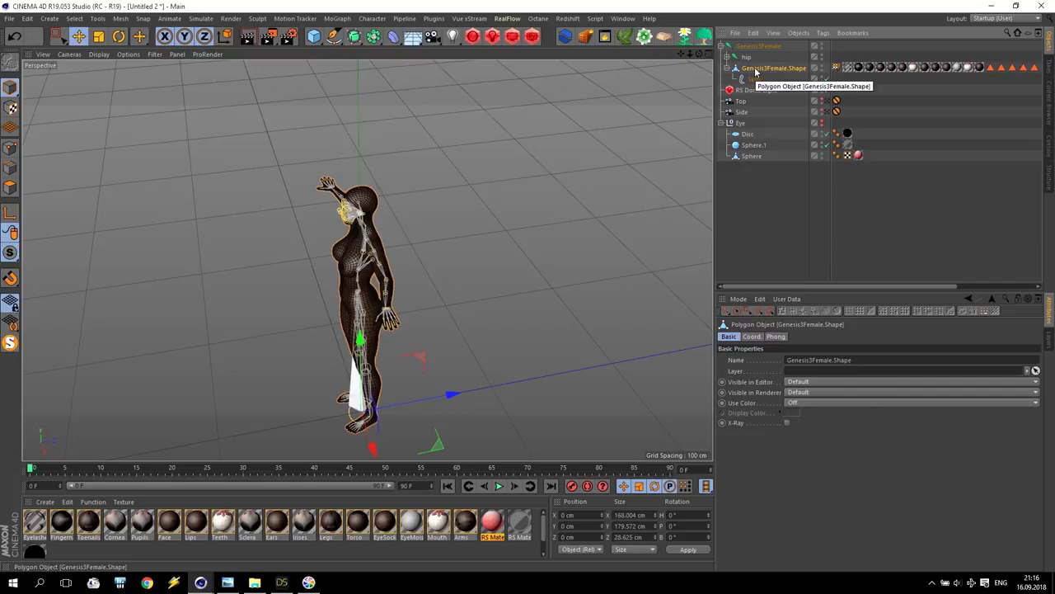
pyautogui.click(754, 79)
pyautogui.press('Delete')
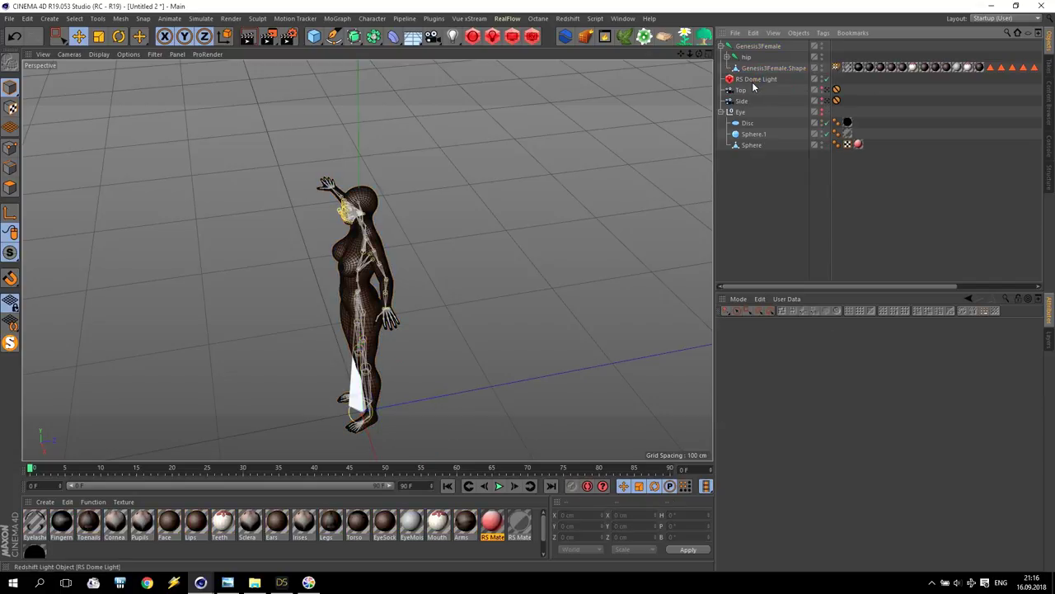
# Step: Hide the hip joint skeleton in the viewport, keeping the body mesh visible
pyautogui.click(821, 60)
pyautogui.click(824, 47)
pyautogui.click(822, 48)
pyautogui.click(822, 48)
pyautogui.click(773, 68)
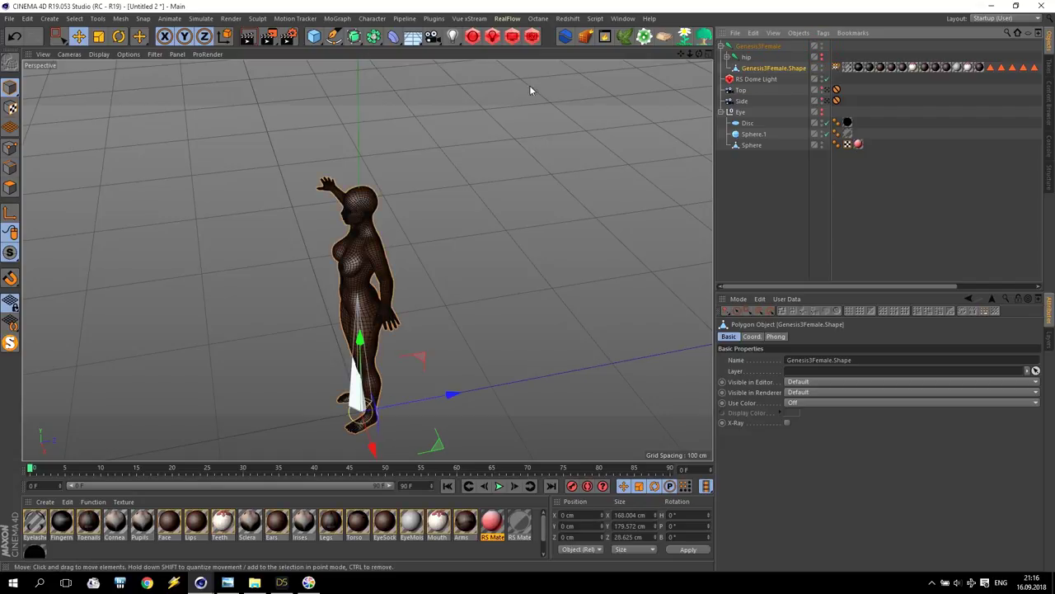
# Step: In Point mode and the Right view, box-select and delete all points from chest to feet
pyautogui.click(11, 147)
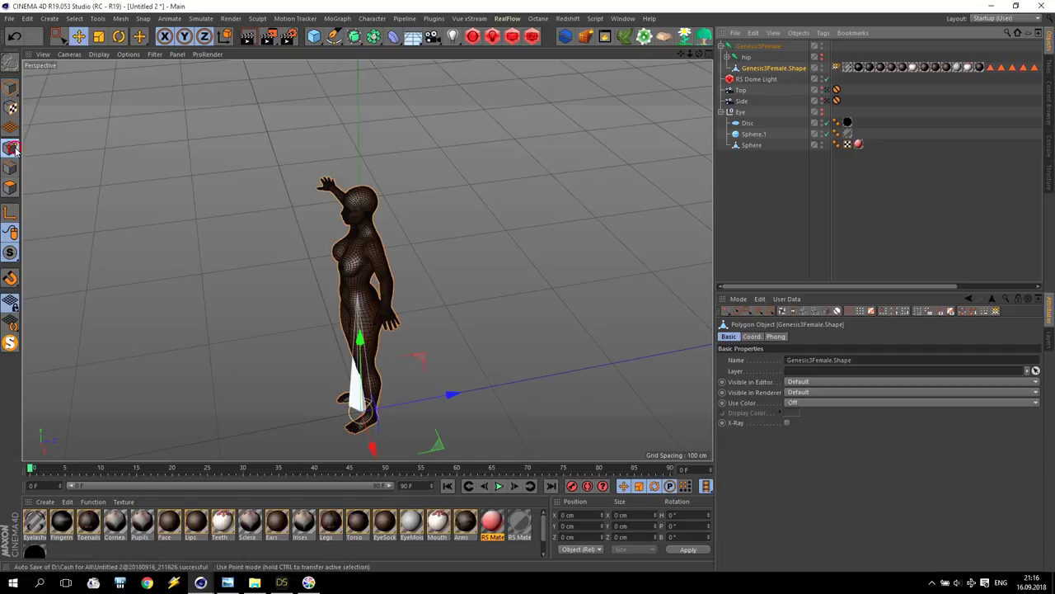
pyautogui.middleClick(393, 200)
pyautogui.middleClick(305, 365)
pyautogui.scroll(-3, 417, 259)
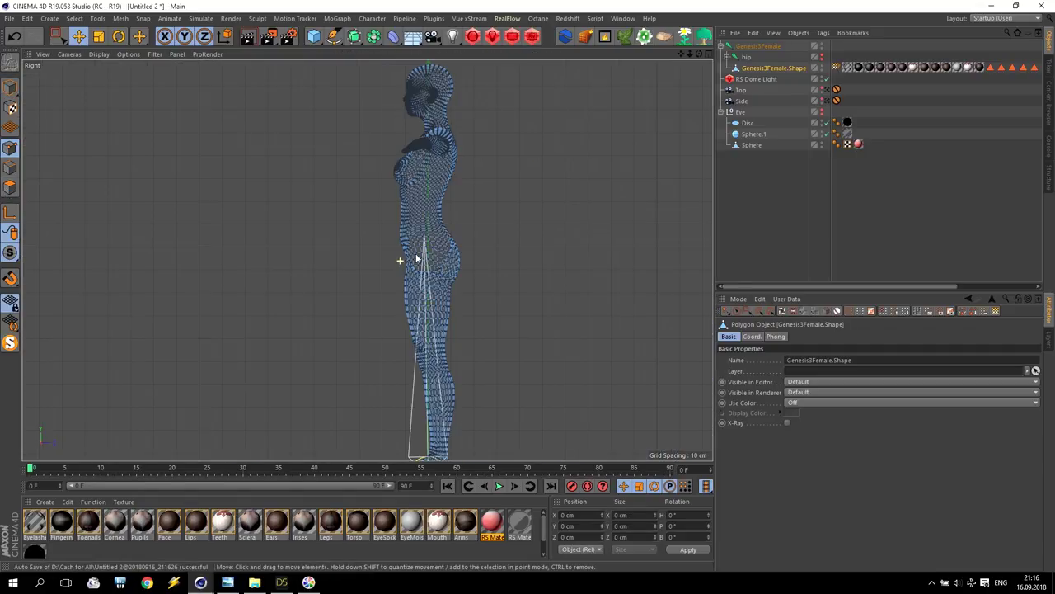
pyautogui.scroll(-2, 416, 260)
pyautogui.press('0')
pyautogui.click(398, 176)
pyautogui.moveTo(393, 143); pyautogui.dragTo(511, 464)
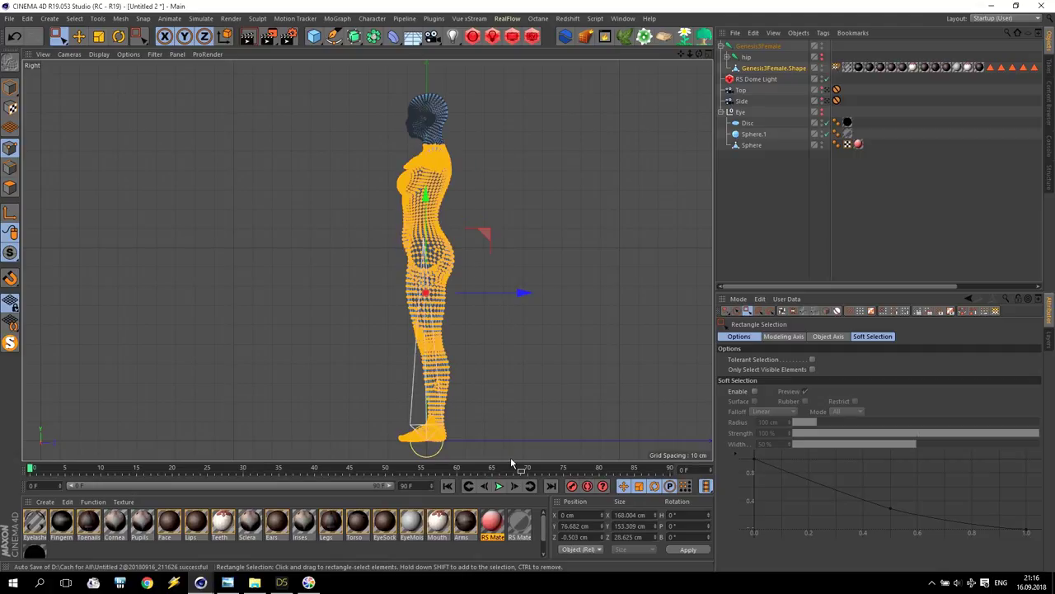
pyautogui.press('Delete')
# Step: Return to the Perspective view and frame the remaining head from the front
pyautogui.scroll(3, 436, 106)
pyautogui.scroll(5, 437, 106)
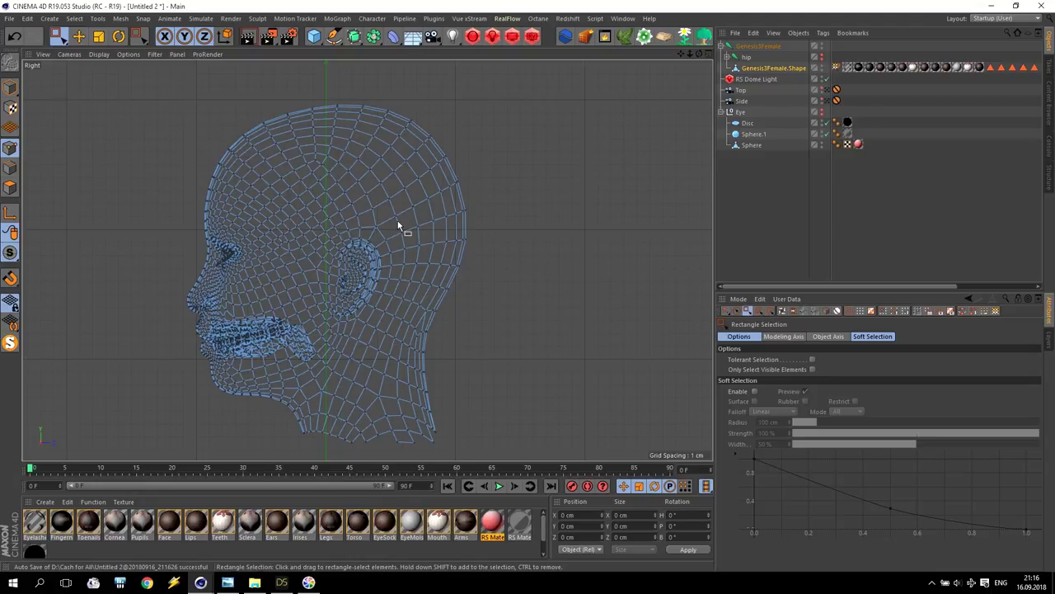
pyautogui.middleClick(556, 141)
pyautogui.middleClick(247, 153)
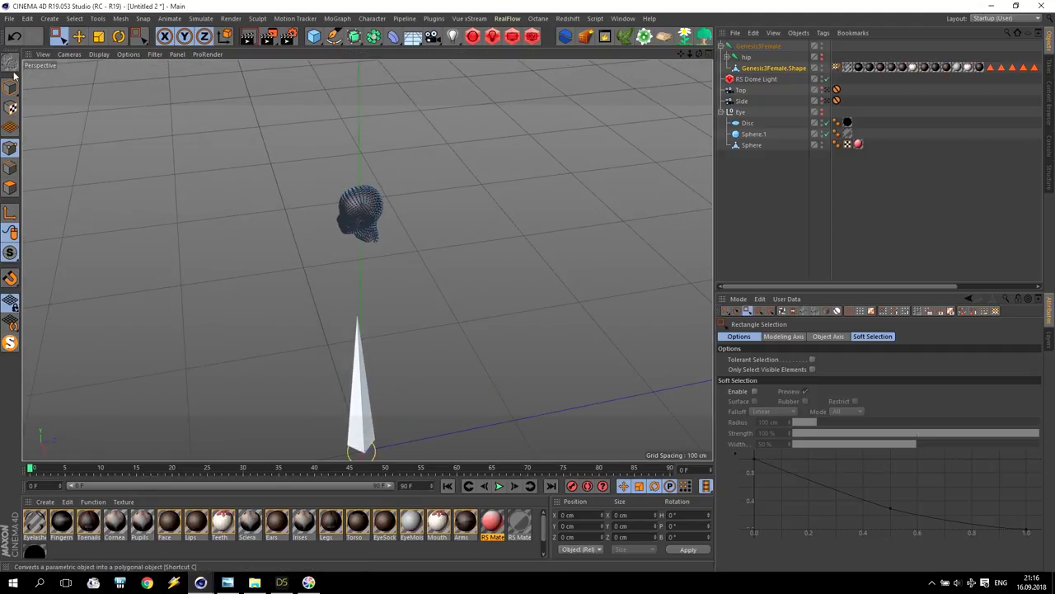
pyautogui.keyDown('alt'); pyautogui.moveTo(266, 170); pyautogui.dragTo(359, 212, button='right'); pyautogui.keyUp('alt')
pyautogui.scroll(5, 358, 213)
pyautogui.keyDown('alt'); pyautogui.moveTo(308, 248); pyautogui.dragTo(440, 188); pyautogui.keyUp('alt')
pyautogui.click(531, 38)
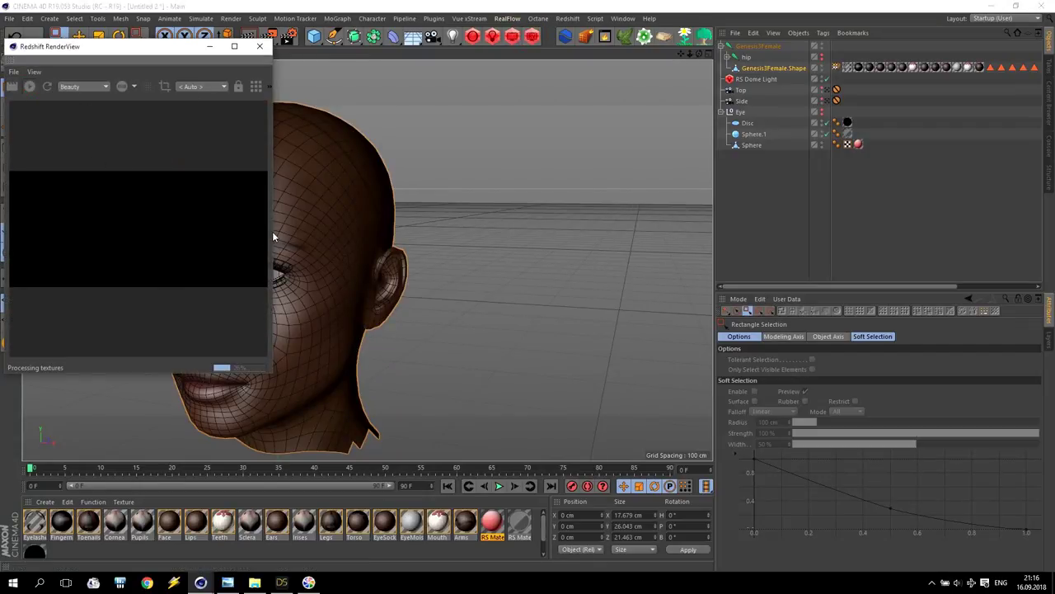
# Step: Widen the Redshift RenderView window to watch the head's test render
pyautogui.click(437, 232)
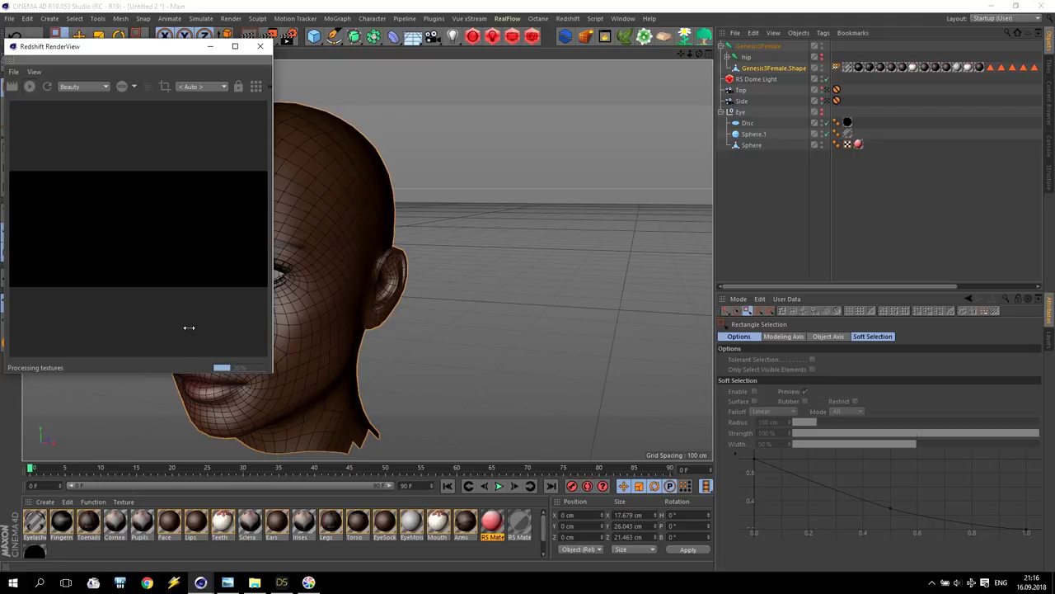
pyautogui.moveTo(272, 327); pyautogui.dragTo(435, 327)
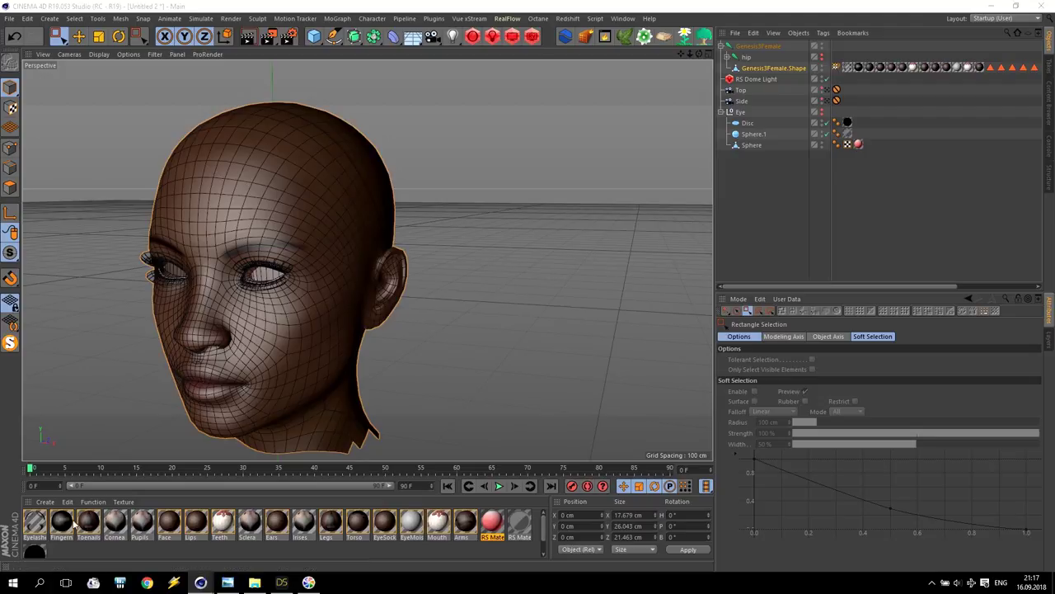
# Step: Create a new Redshift material and copy the Face material's colour texture file path
pyautogui.click(45, 502)
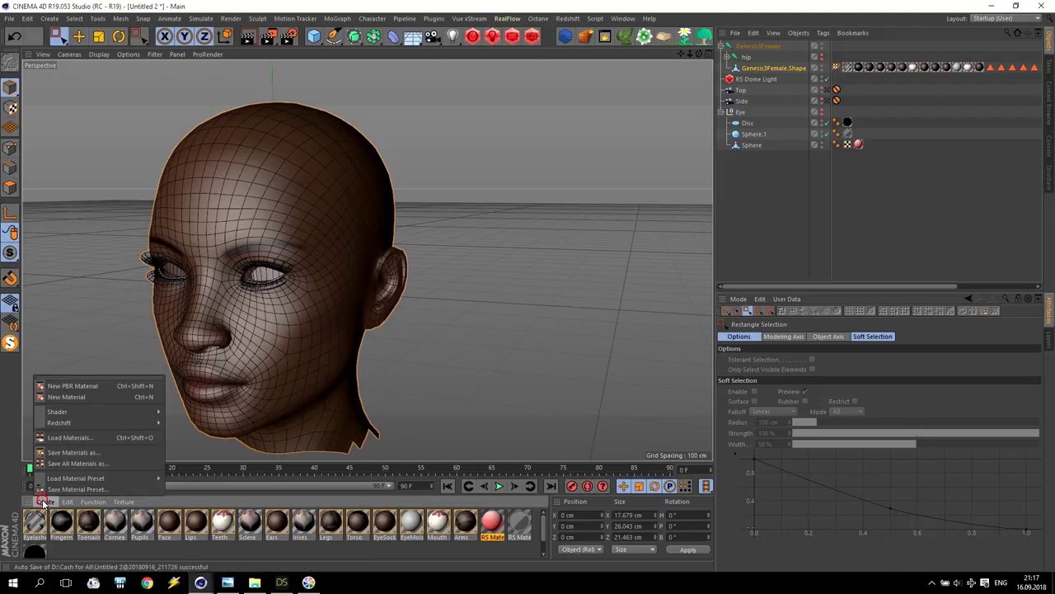
pyautogui.moveTo(82, 422)
pyautogui.moveTo(182, 422)
pyautogui.click(221, 422)
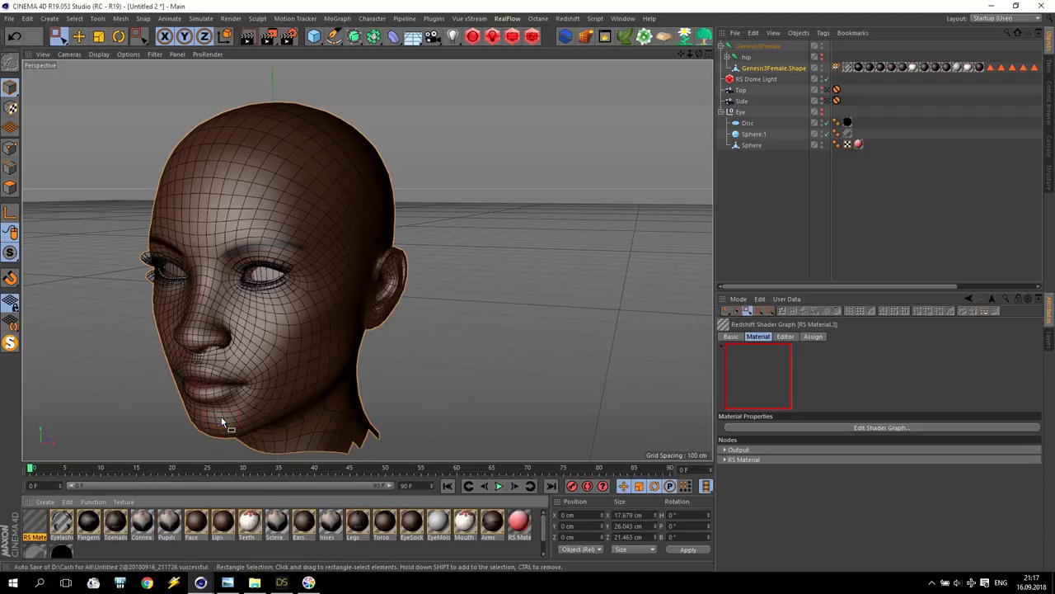
pyautogui.doubleClick(196, 526)
pyautogui.click(348, 190)
pyautogui.click(349, 198)
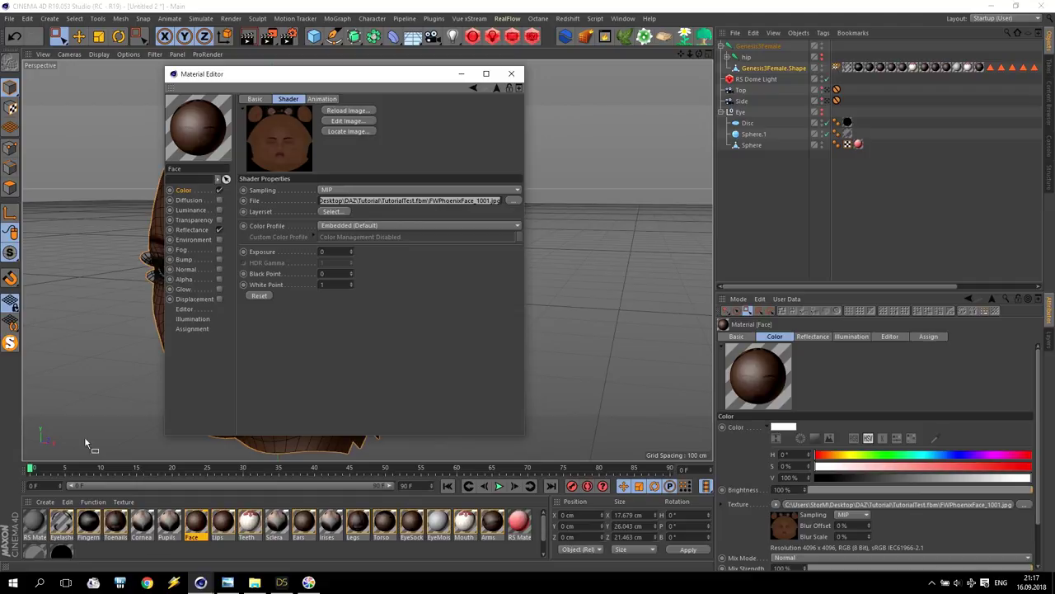
# Step: In the new material's shader graph, add an RS Texture node using the pasted face image path
pyautogui.click(36, 521)
pyautogui.click(327, 114)
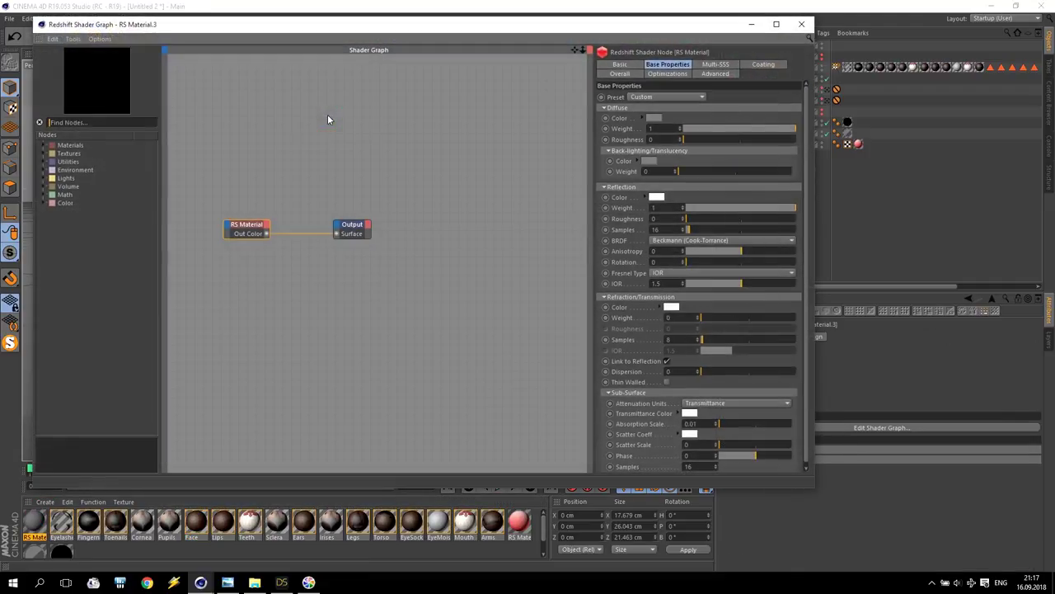
pyautogui.click(46, 154)
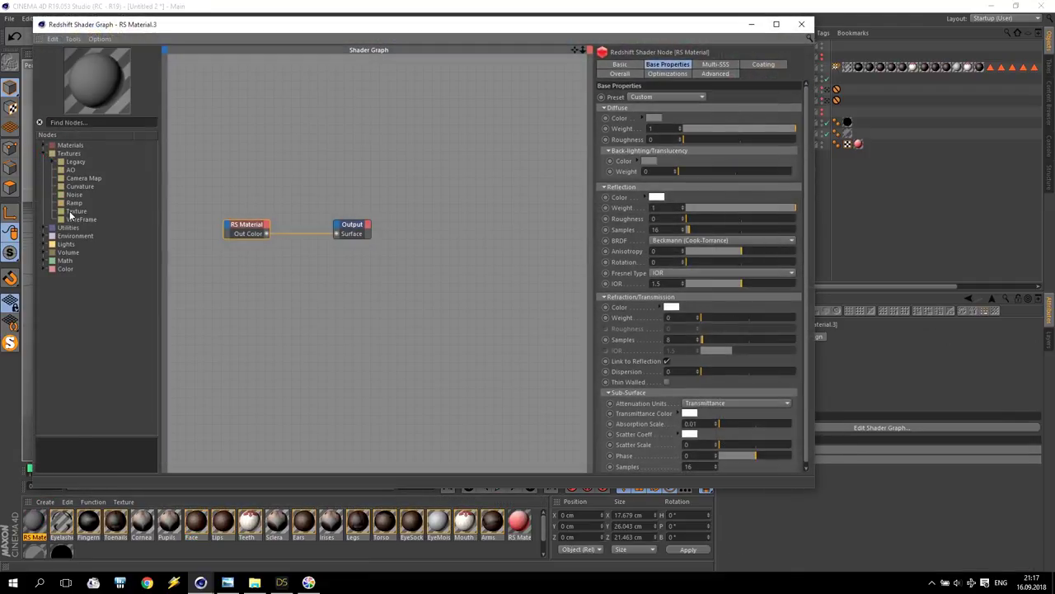
pyautogui.moveTo(70, 214); pyautogui.dragTo(272, 136)
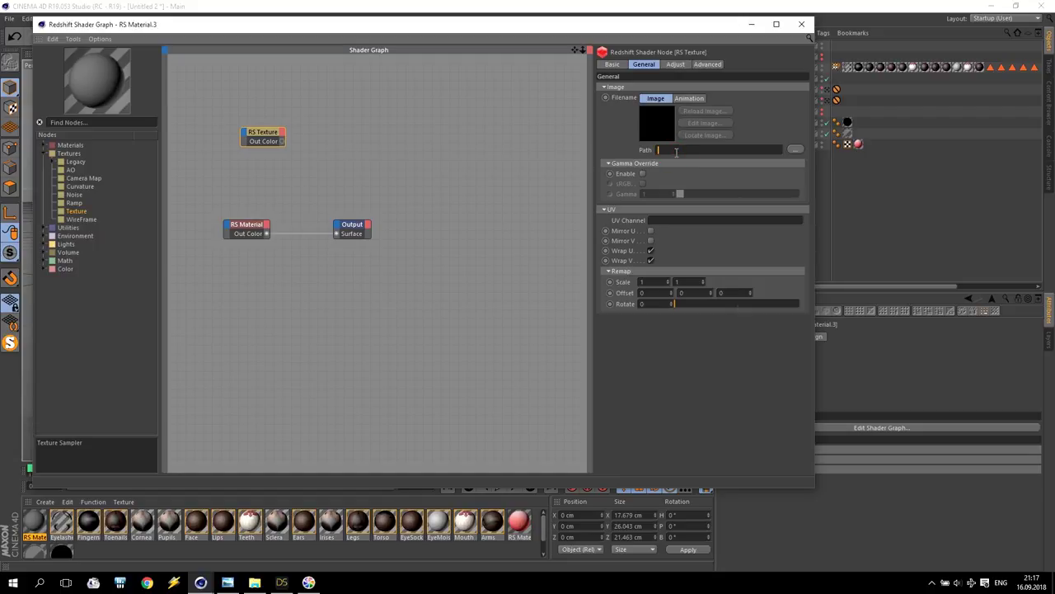
pyautogui.hotkey('ctrl', 'v')
pyautogui.press('Return')
pyautogui.click(368, 155)
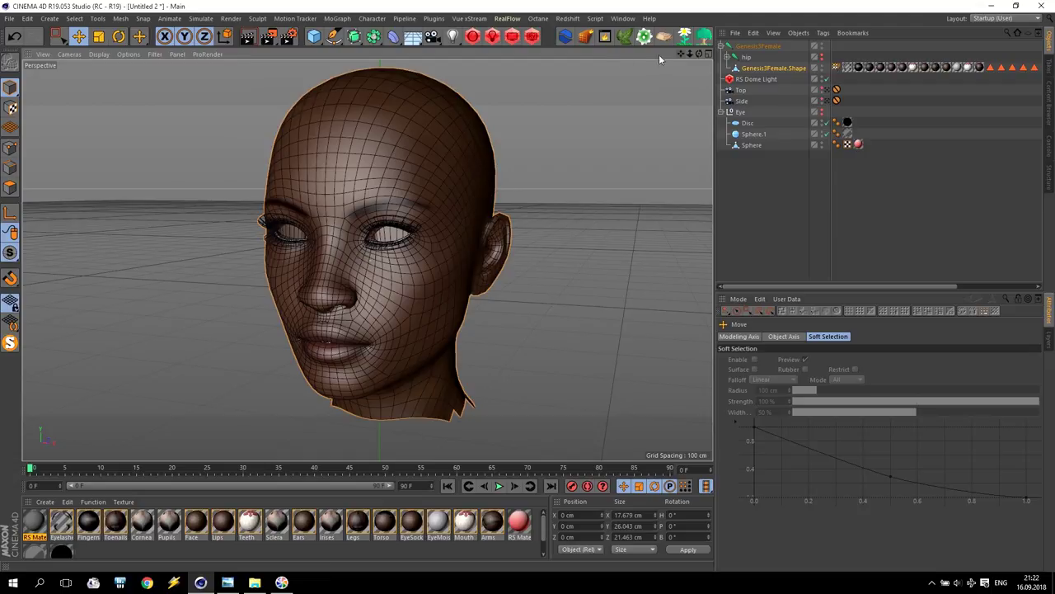
# Step: Connect the RS Texture's Out Color to RS Material's Diffuse Color
pyautogui.doubleClick(35, 522)
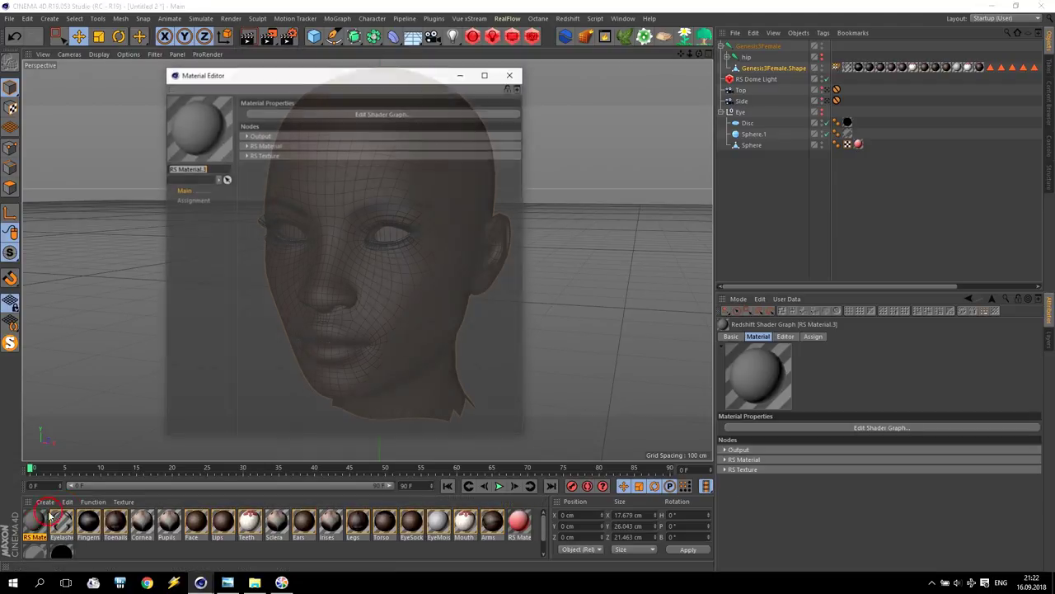
pyautogui.click(317, 113)
pyautogui.click(264, 134)
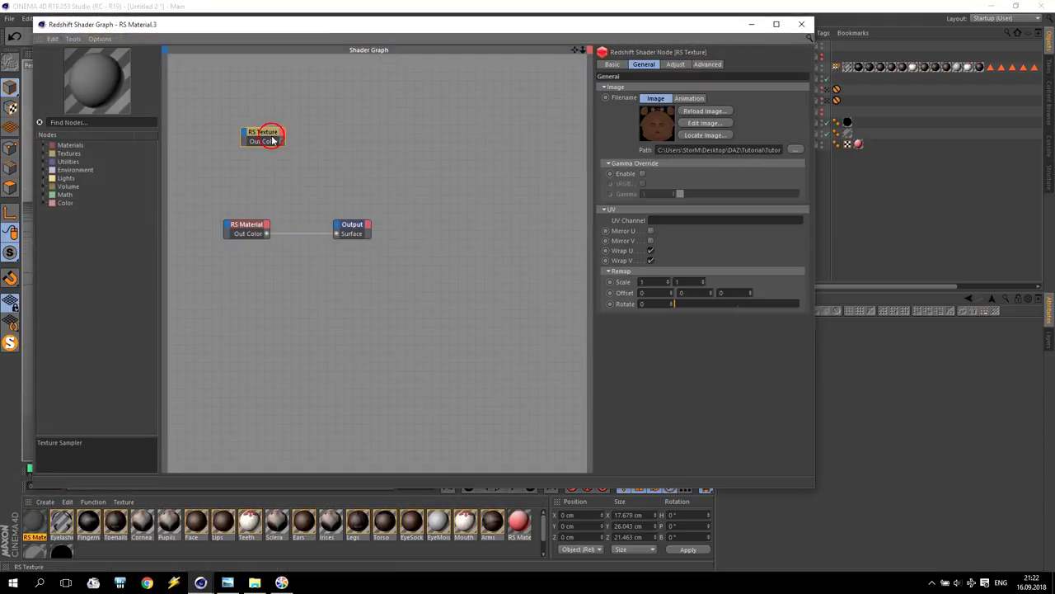
pyautogui.moveTo(281, 141); pyautogui.dragTo(229, 226)
pyautogui.moveTo(265, 232)
pyautogui.click(415, 231)
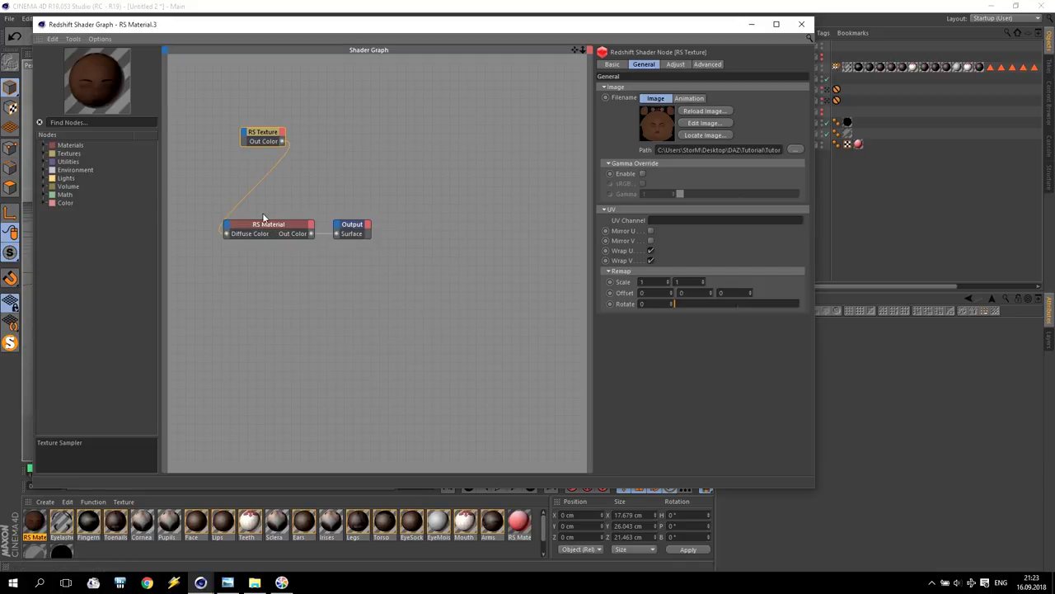
pyautogui.moveTo(283, 201); pyautogui.dragTo(402, 228)
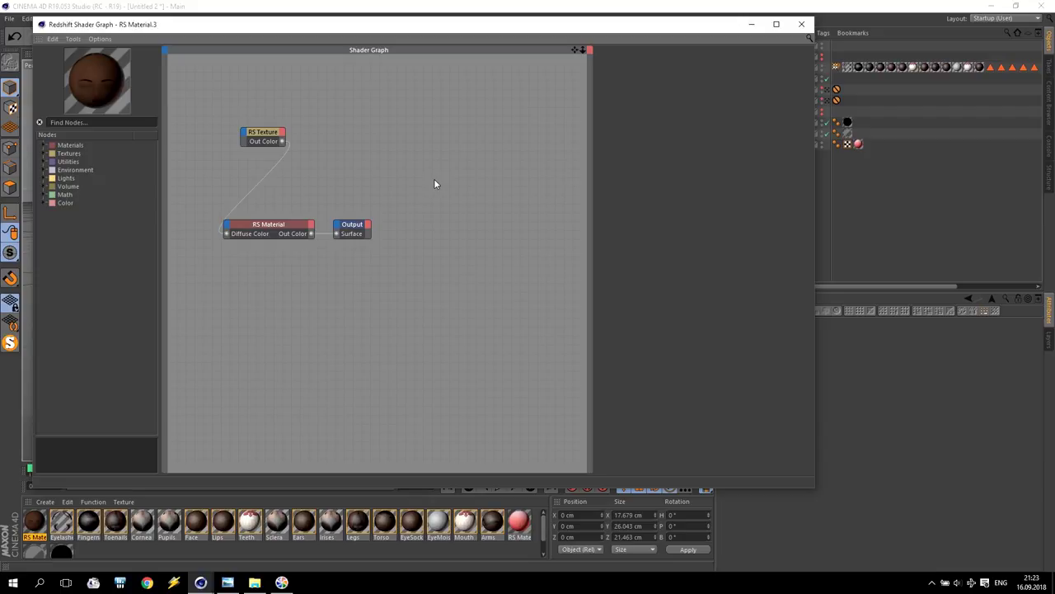
pyautogui.moveTo(272, 210); pyautogui.dragTo(438, 299)
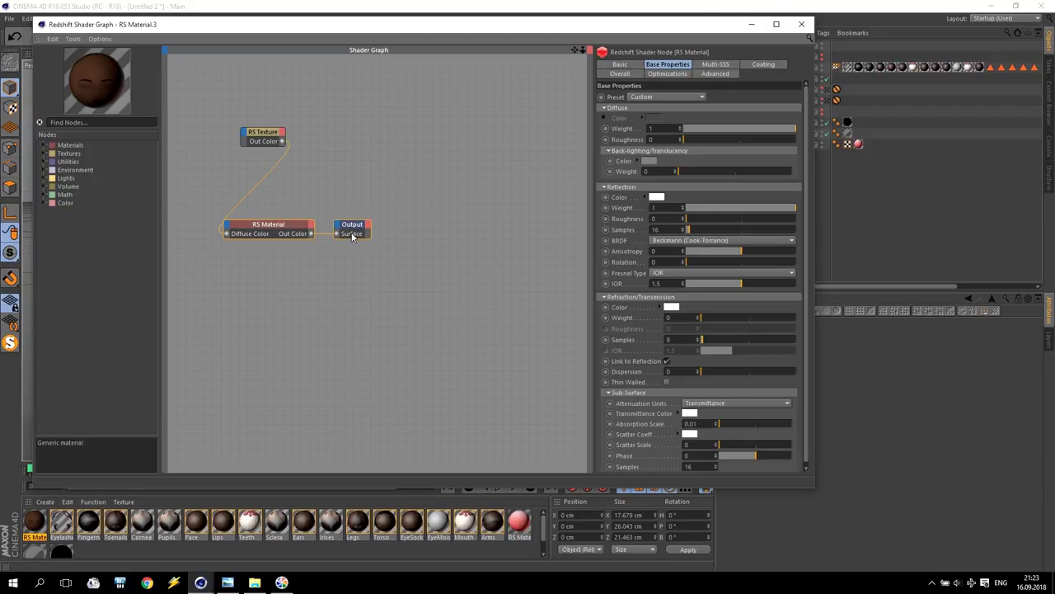
pyautogui.click(353, 226)
pyautogui.click(283, 142)
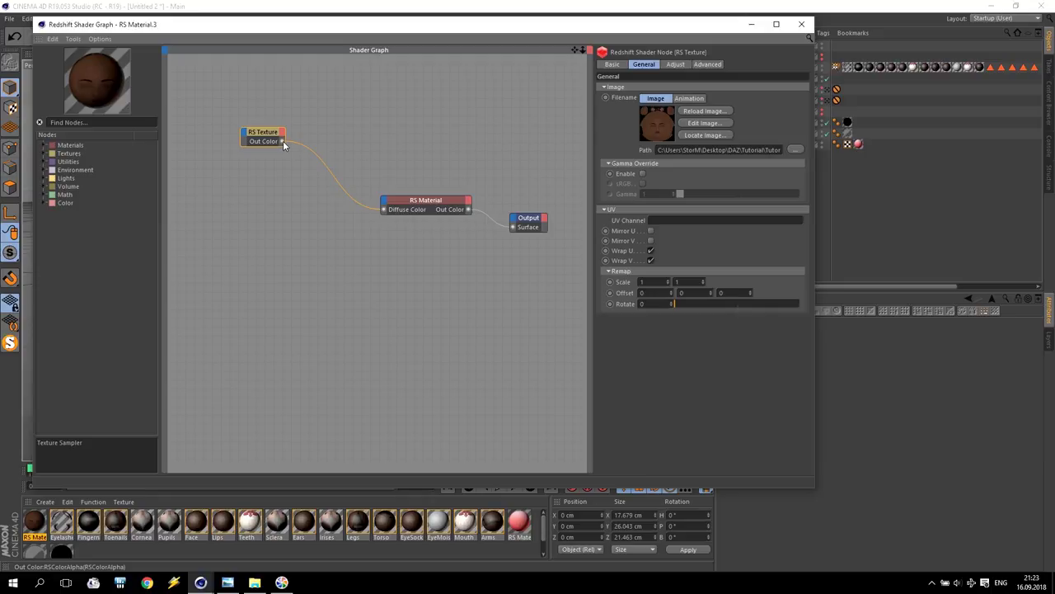
pyautogui.click(43, 162)
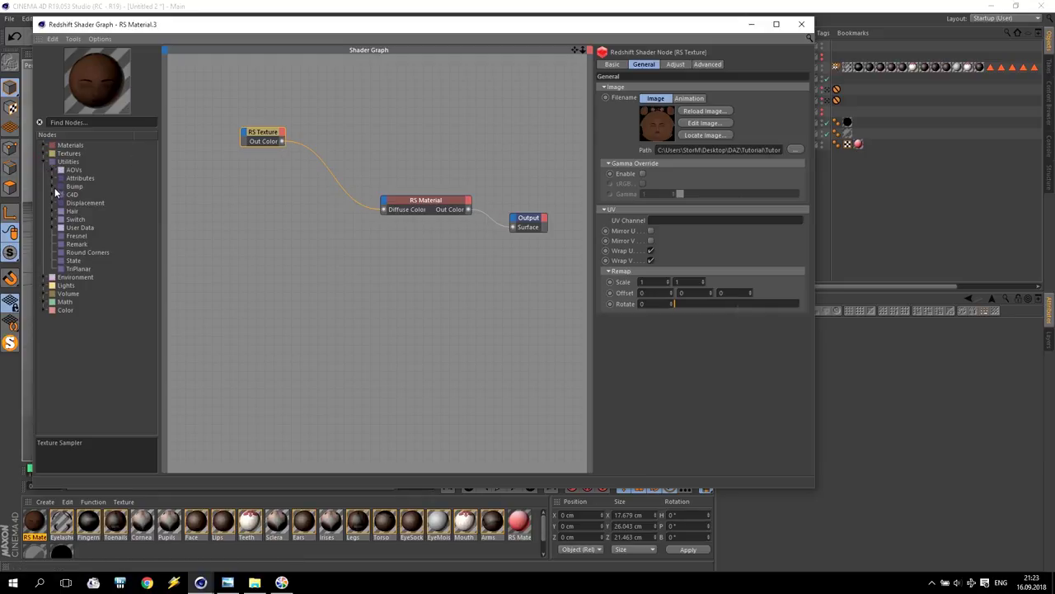
# Step: Add an RS Bump Map node and an RS Color Correct node to the graph
pyautogui.click(51, 186)
pyautogui.moveTo(86, 203); pyautogui.dragTo(351, 262)
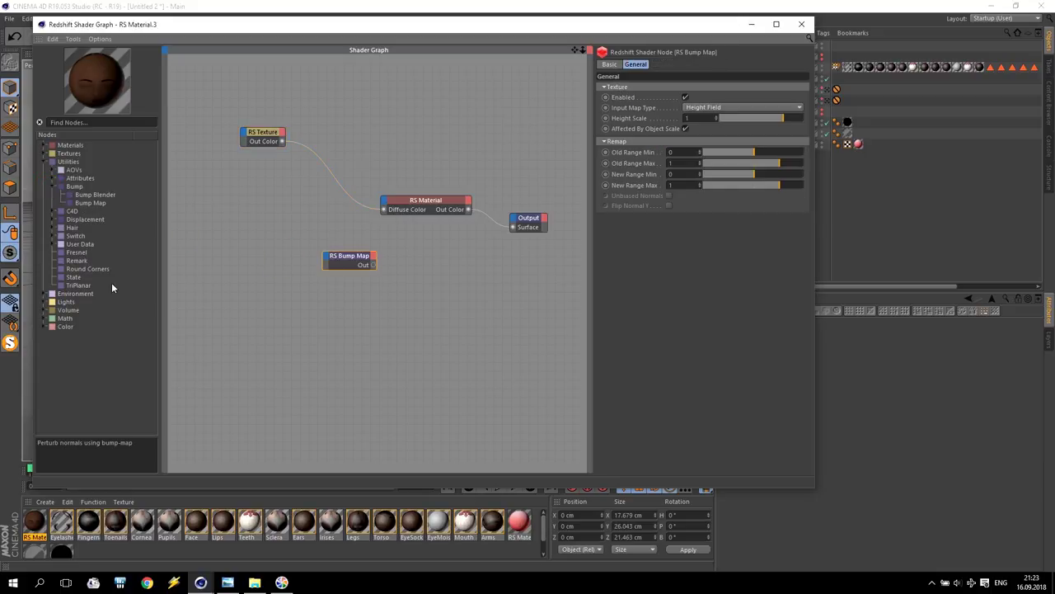
pyautogui.click(45, 328)
pyautogui.moveTo(102, 361); pyautogui.dragTo(214, 256)
# Step: Route the texture through Color Correct (Saturation Scale 0) into the Bump Map, then into the material's Bump Input
pyautogui.moveTo(281, 142); pyautogui.dragTo(216, 250)
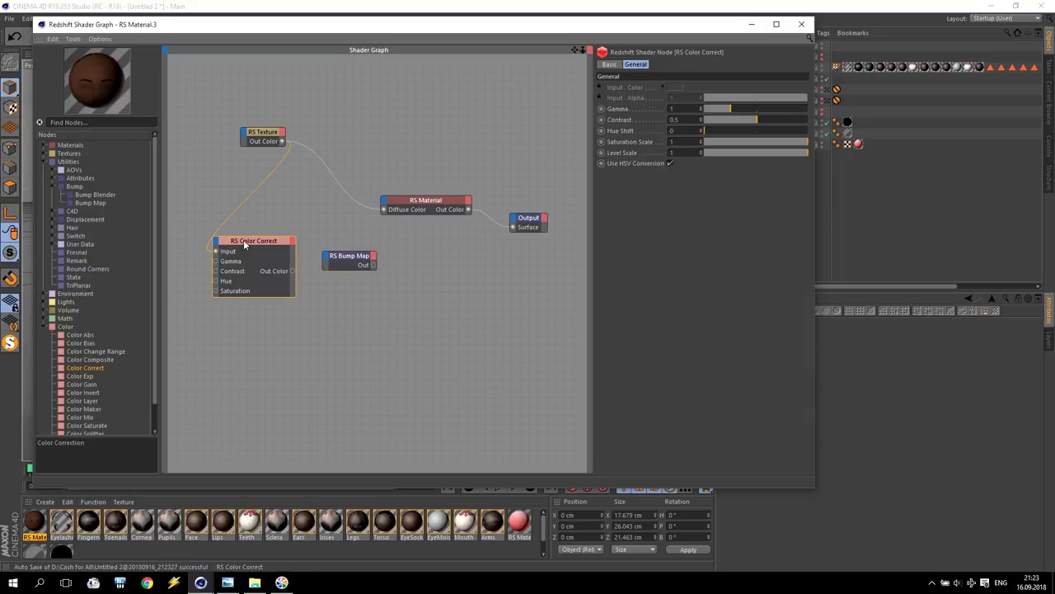
pyautogui.moveTo(758, 142); pyautogui.dragTo(636, 142)
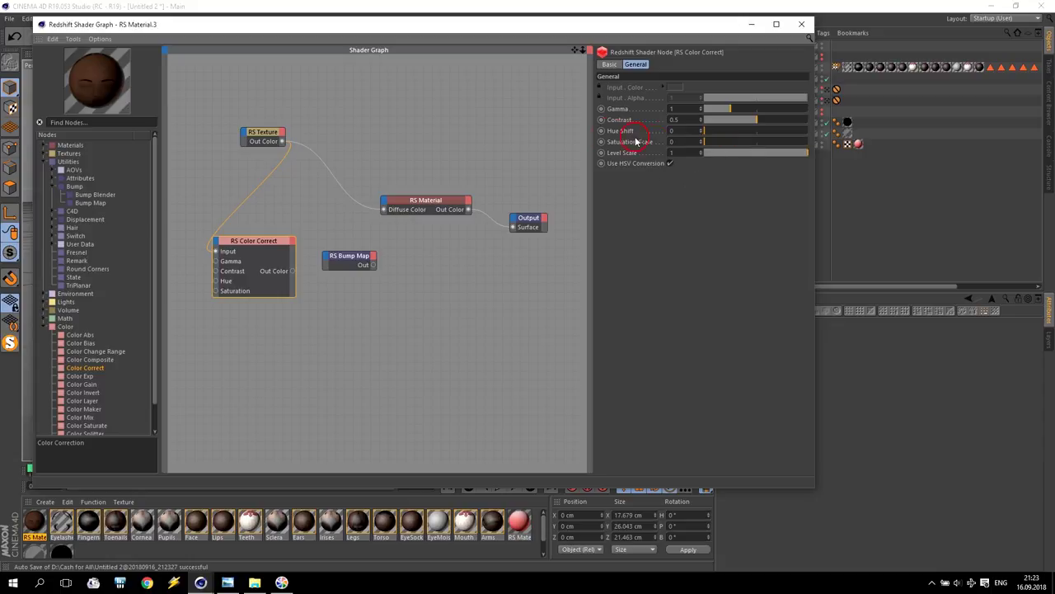
pyautogui.moveTo(293, 270); pyautogui.dragTo(385, 204)
pyautogui.click(367, 277)
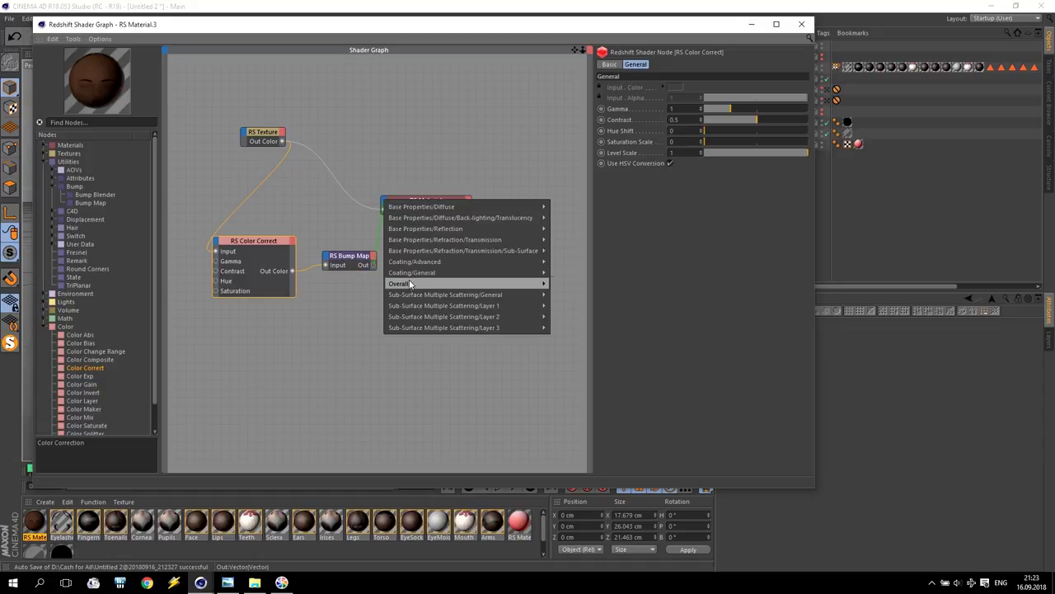
pyautogui.moveTo(536, 284)
pyautogui.click(565, 313)
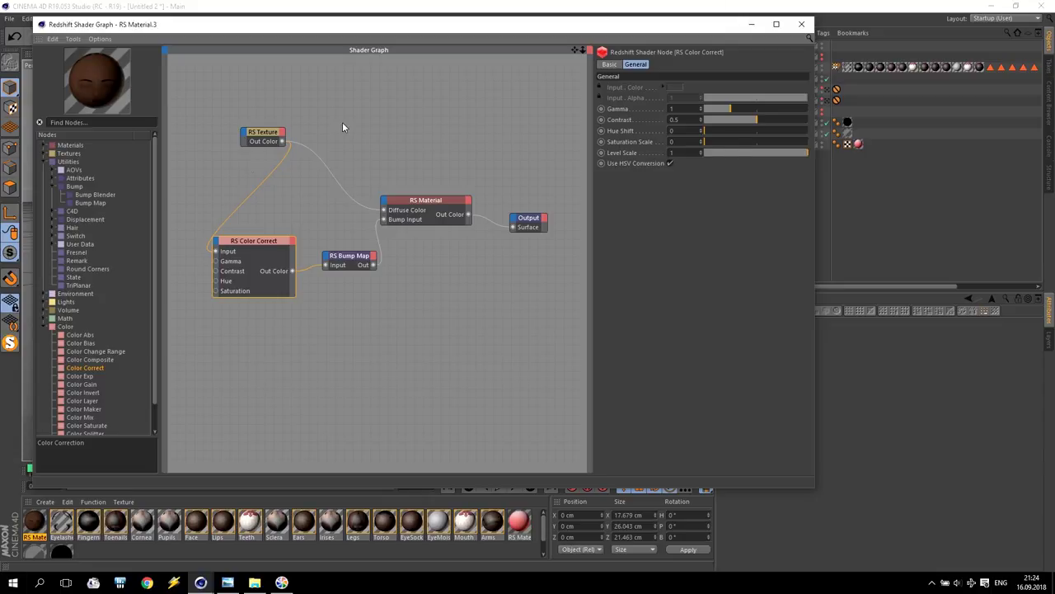
# Step: Set RS Material's Multi-SSS to Amount 1, Radius Scale 10, Mode Point-Based
pyautogui.click(421, 200)
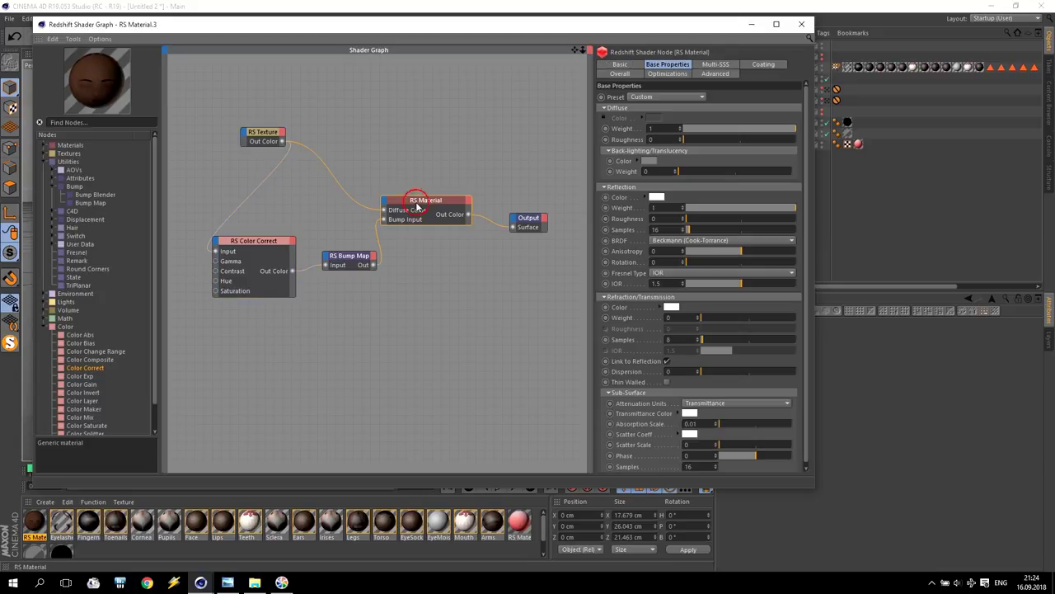
pyautogui.click(716, 64)
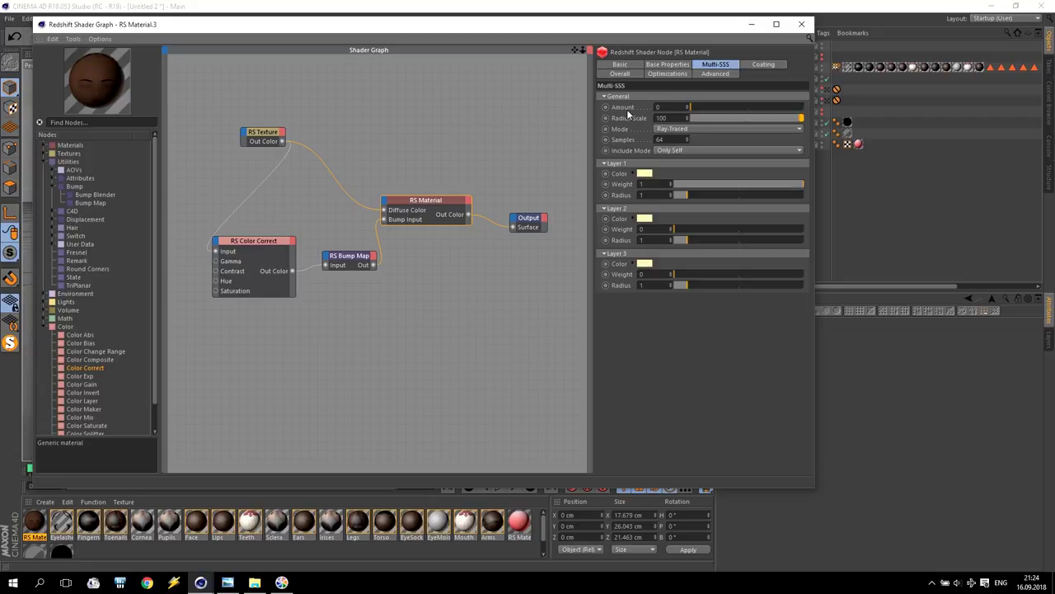
pyautogui.moveTo(711, 108); pyautogui.dragTo(860, 114)
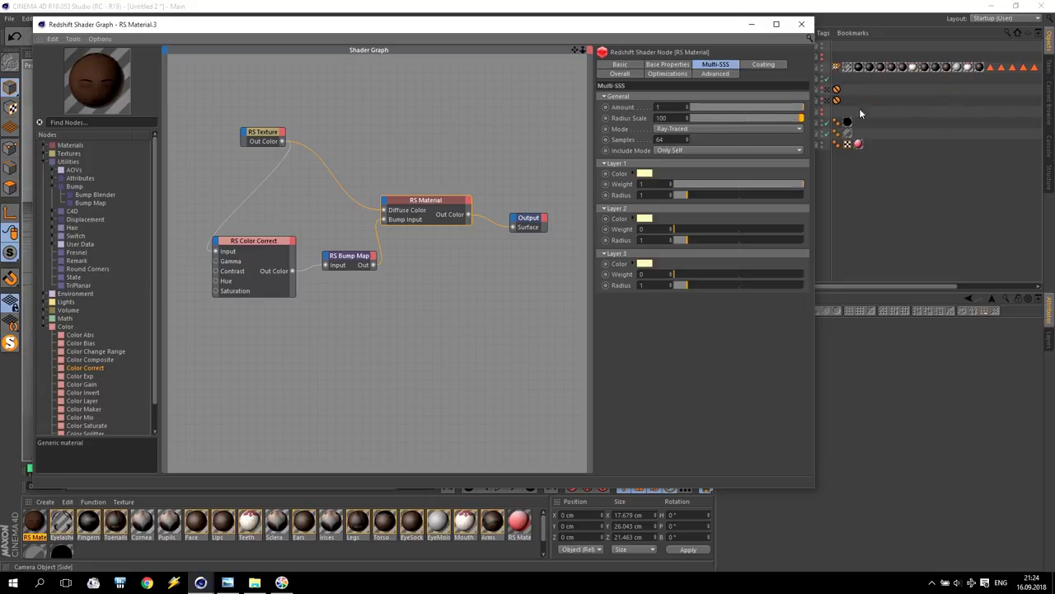
pyautogui.click(641, 119)
pyautogui.click(692, 130)
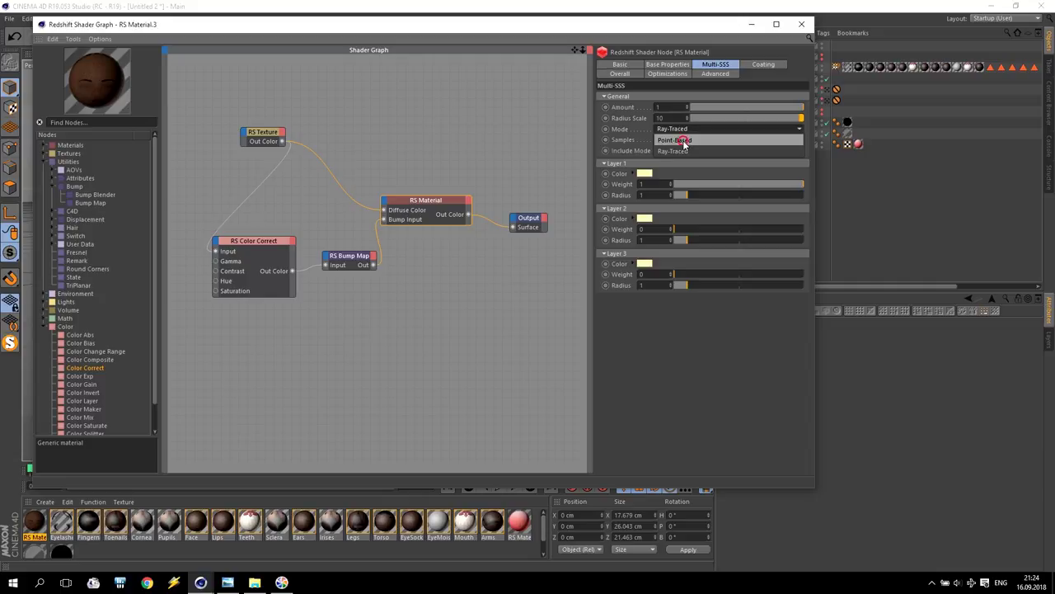
pyautogui.click(683, 141)
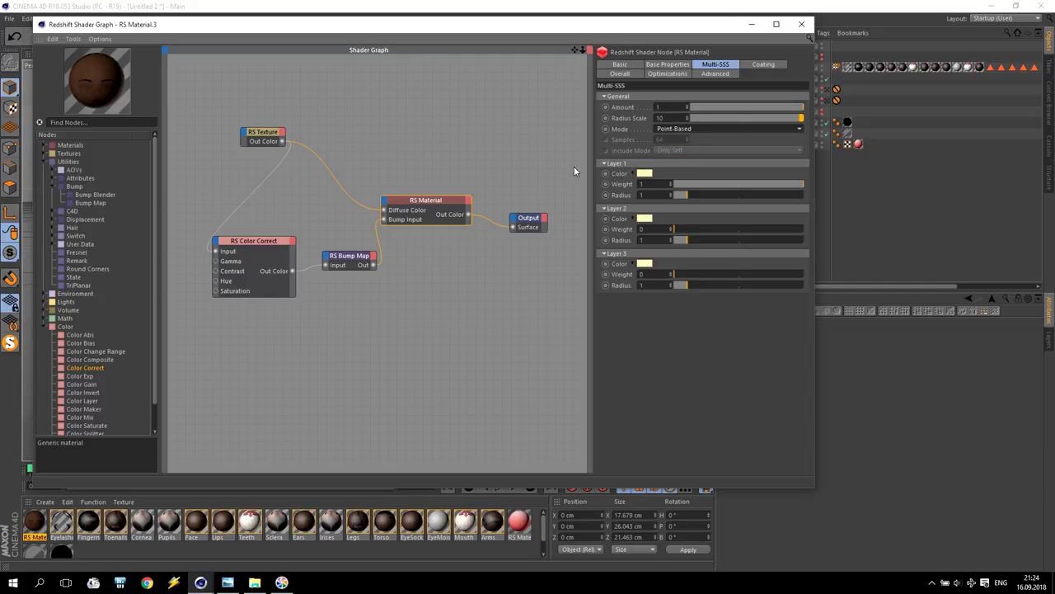
# Step: Wire the RS Texture's Out Color into RS Material's Ms Color 0 for layer 1
pyautogui.moveTo(282, 141); pyautogui.dragTo(385, 203)
pyautogui.moveTo(494, 252)
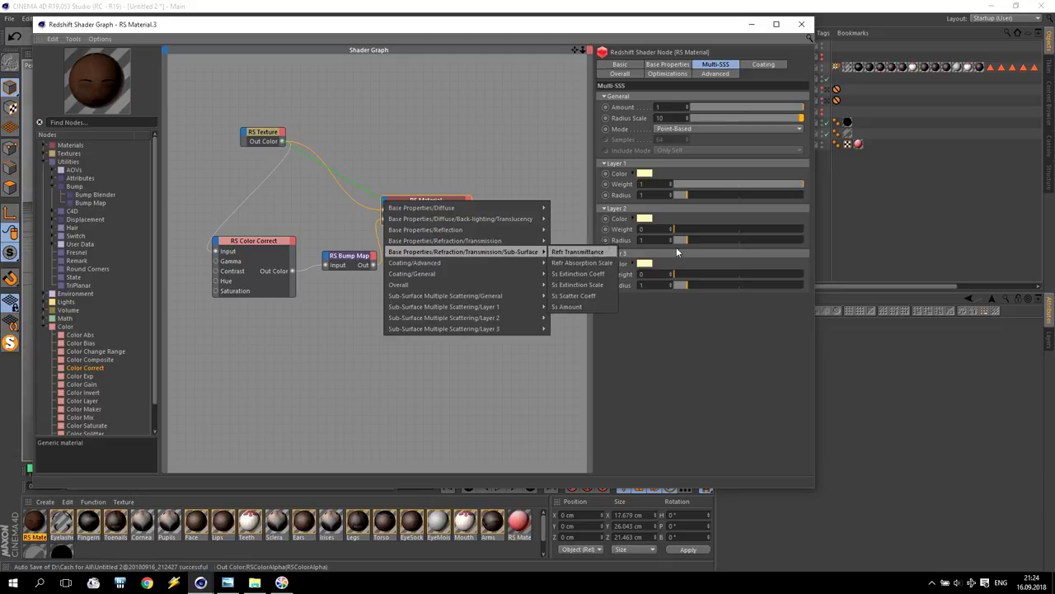
pyautogui.moveTo(455, 311)
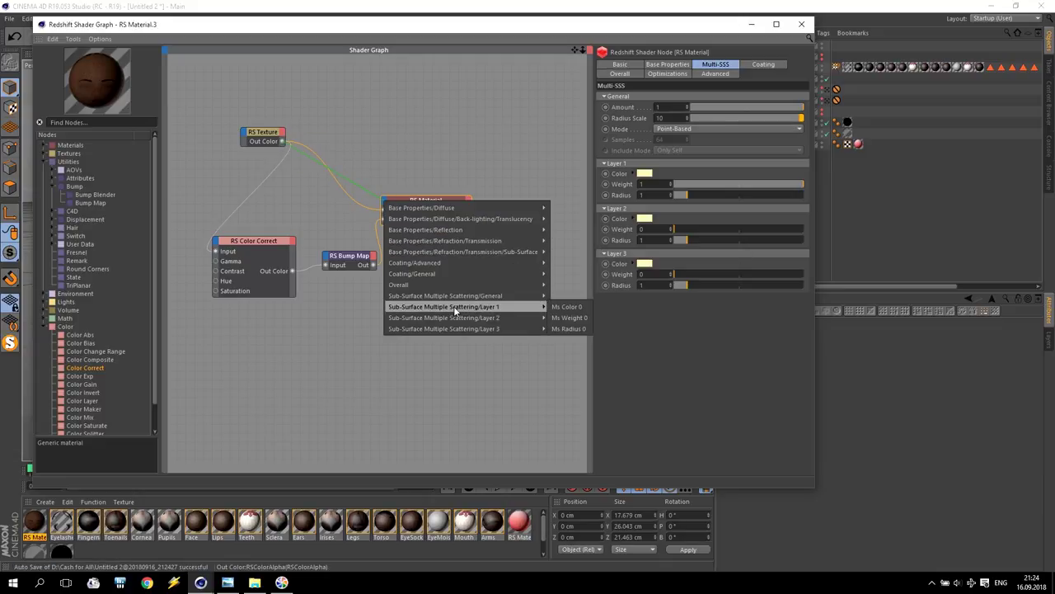
pyautogui.click(576, 307)
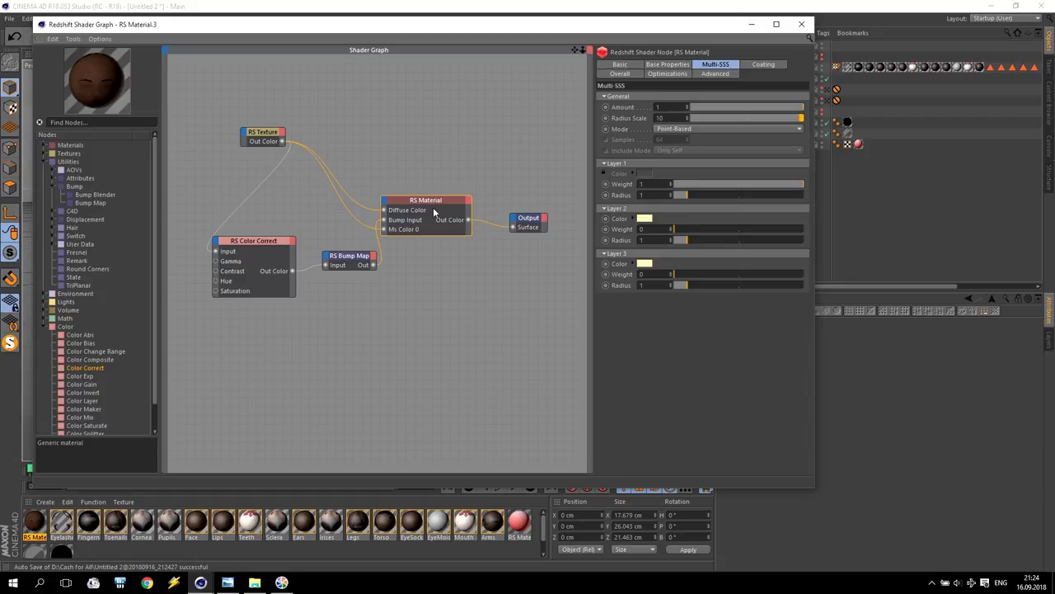
pyautogui.moveTo(186, 104); pyautogui.dragTo(545, 350)
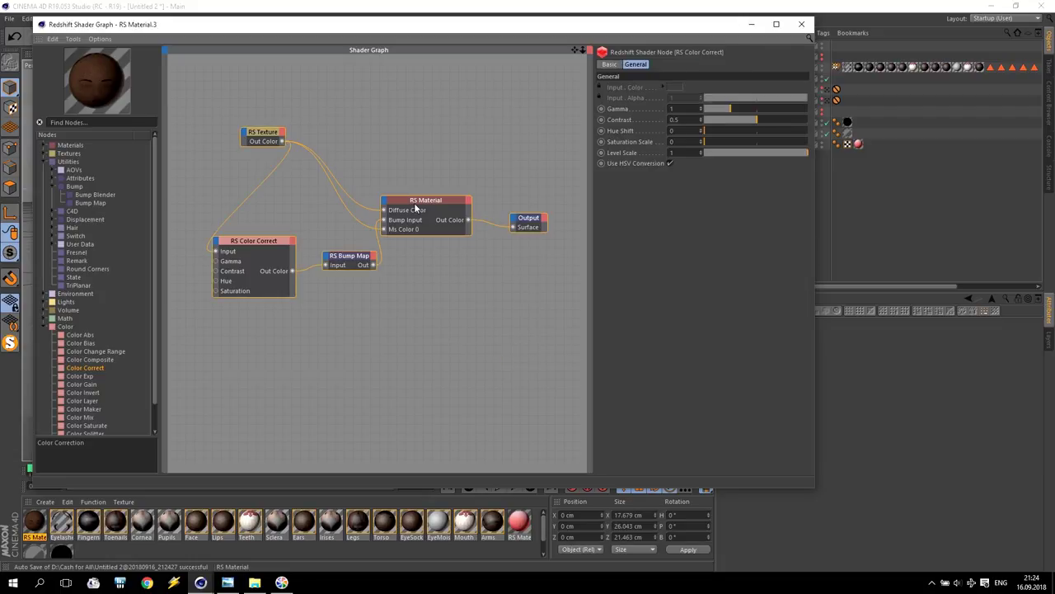
# Step: Set the Multi-SSS layer 1 radius to 2 on RS Material
pyautogui.click(256, 110)
pyautogui.click(252, 132)
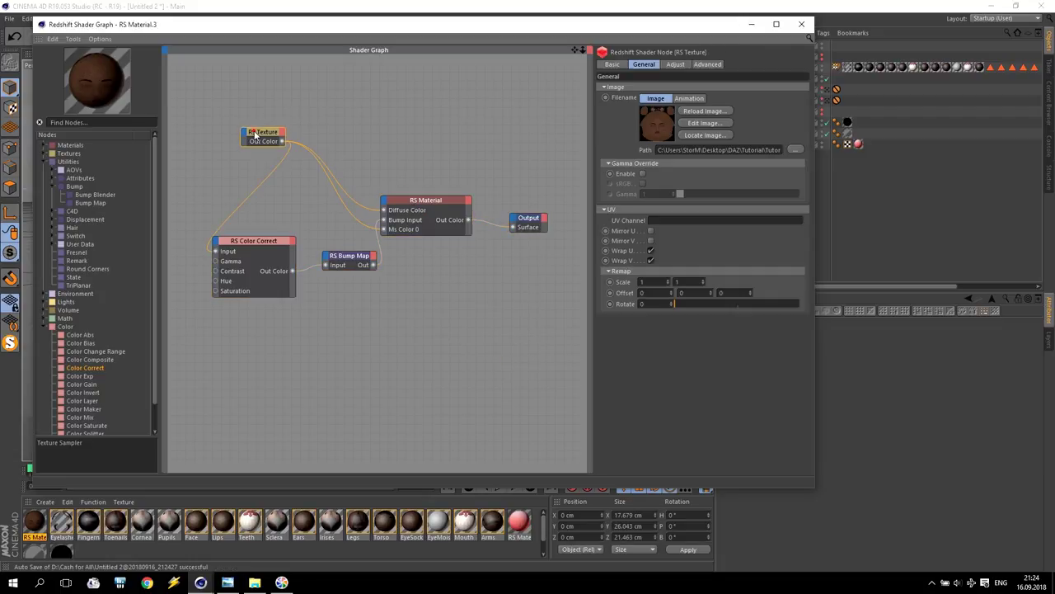
pyautogui.click(427, 203)
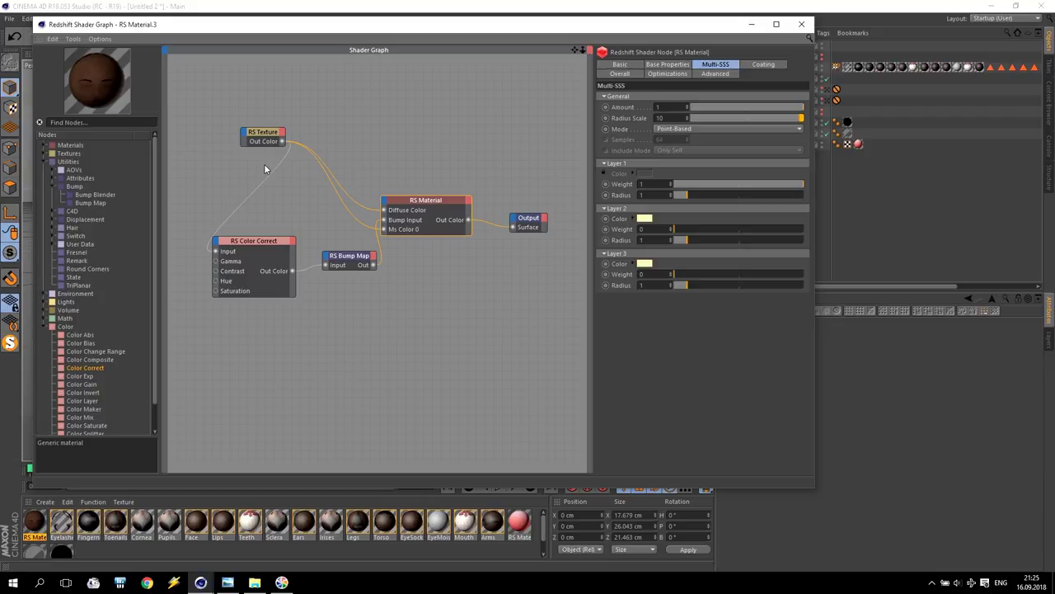
pyautogui.moveTo(426, 200); pyautogui.dragTo(449, 206)
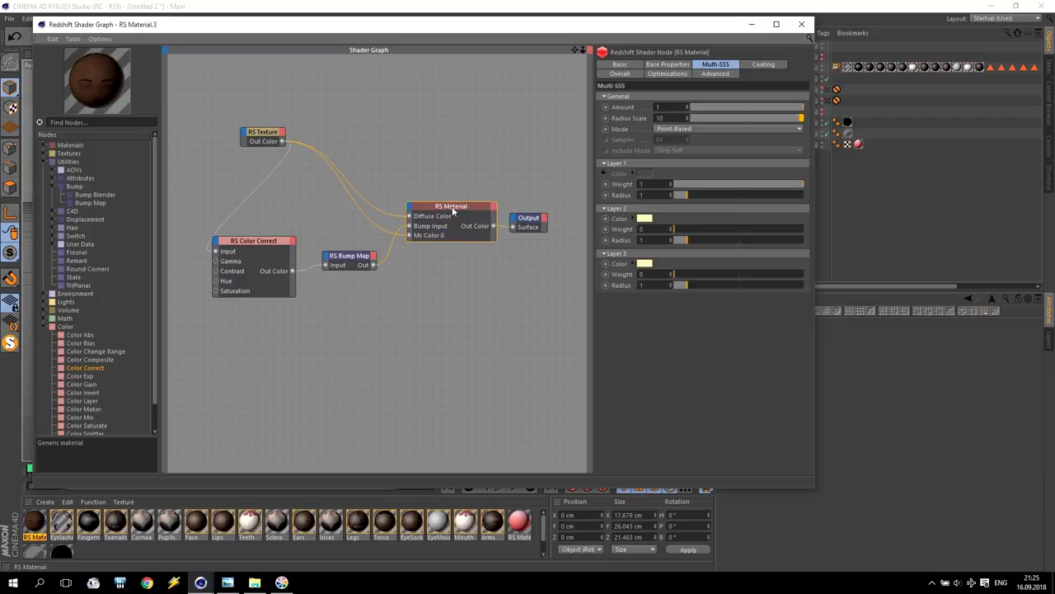
pyautogui.click(663, 195)
pyautogui.click(555, 198)
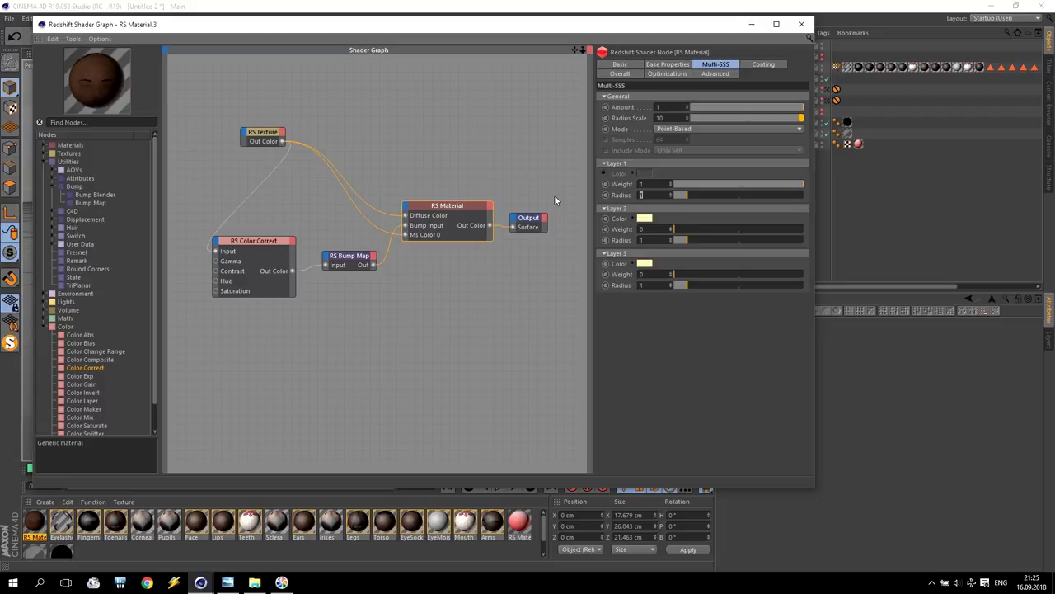
pyautogui.write('2')
pyautogui.press('Return')
# Step: Give Multi-SSS layer 2 weight 1 and a dark red colour (H 15°, S 83%, V 37%)
pyautogui.click(681, 230)
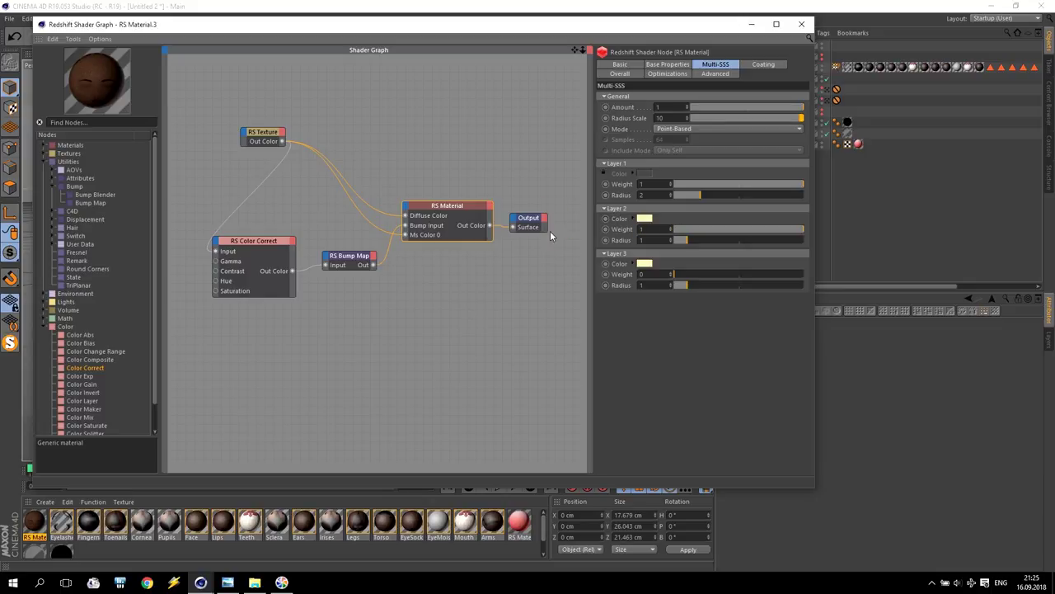
pyautogui.click(645, 219)
pyautogui.moveTo(631, 222); pyautogui.dragTo(626, 226)
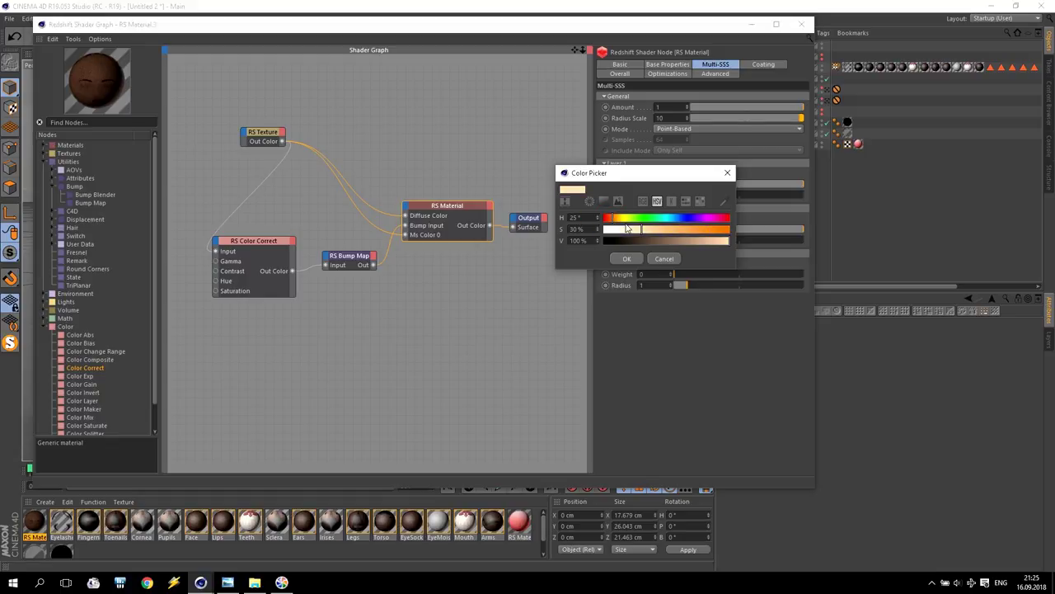
pyautogui.doubleClick(575, 218)
pyautogui.write('15')
pyautogui.press('Return')
pyautogui.moveTo(635, 233)
pyautogui.mouseDown()
pyautogui.moveTo(710, 229)
pyautogui.moveTo(632, 238)
pyautogui.moveTo(650, 239)
pyautogui.mouseUp()
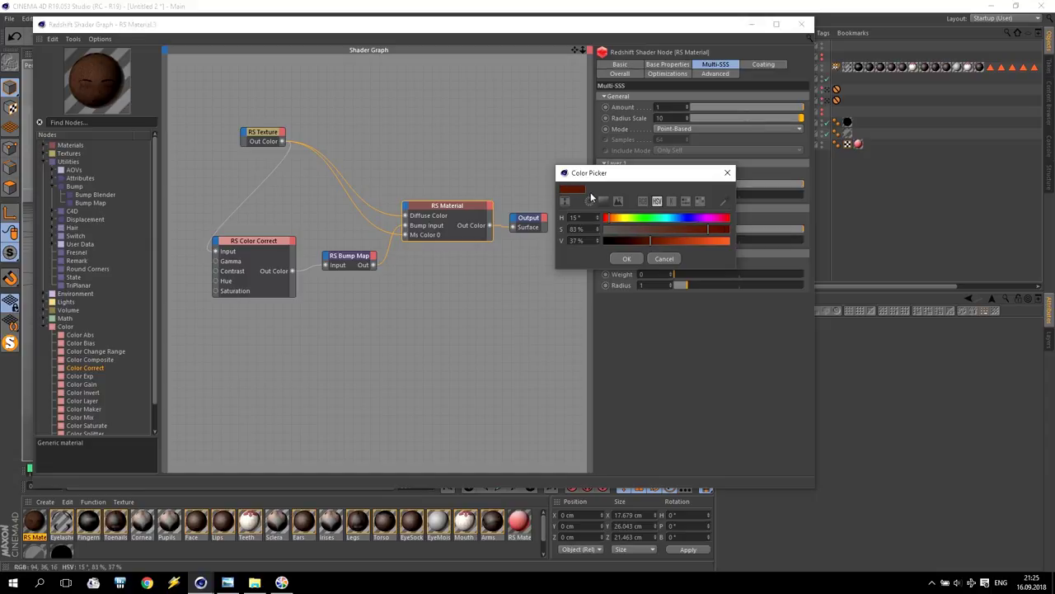
pyautogui.press('Return')
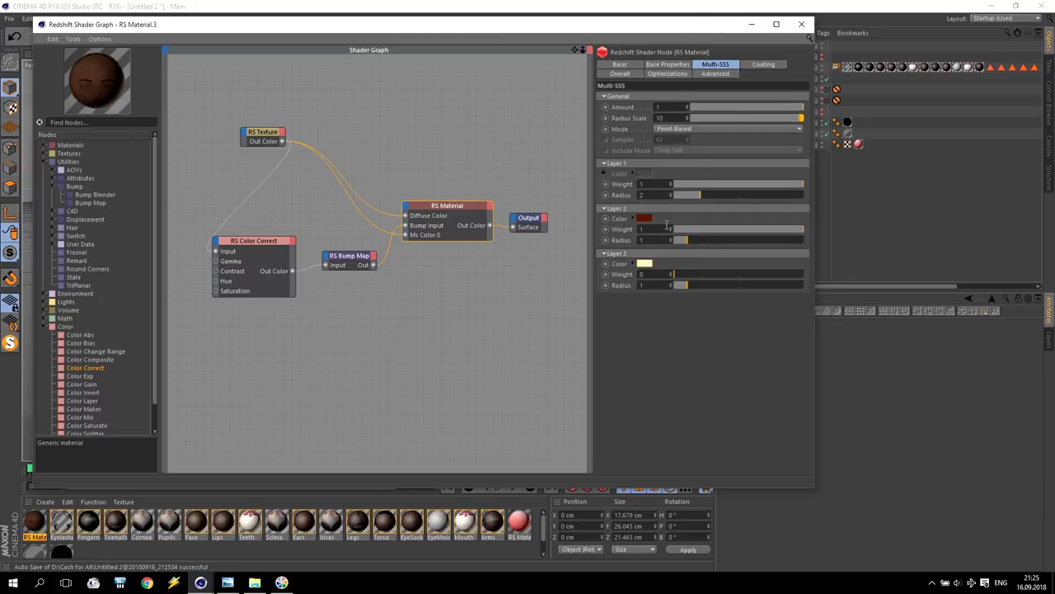
pyautogui.click(684, 66)
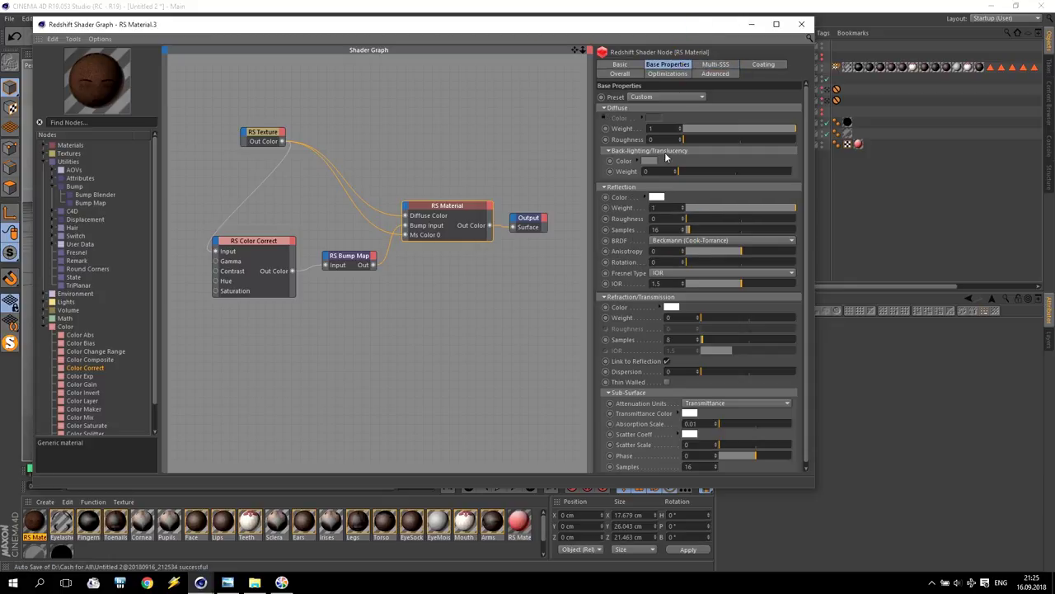
# Step: Set the skin's reflection weight 0.5, roughness 0.5 and 64 samples, then close the Shader Graph
pyautogui.click(505, 214)
pyautogui.write('0.5')
pyautogui.click(672, 219)
pyautogui.write('0.5')
pyautogui.press('Return')
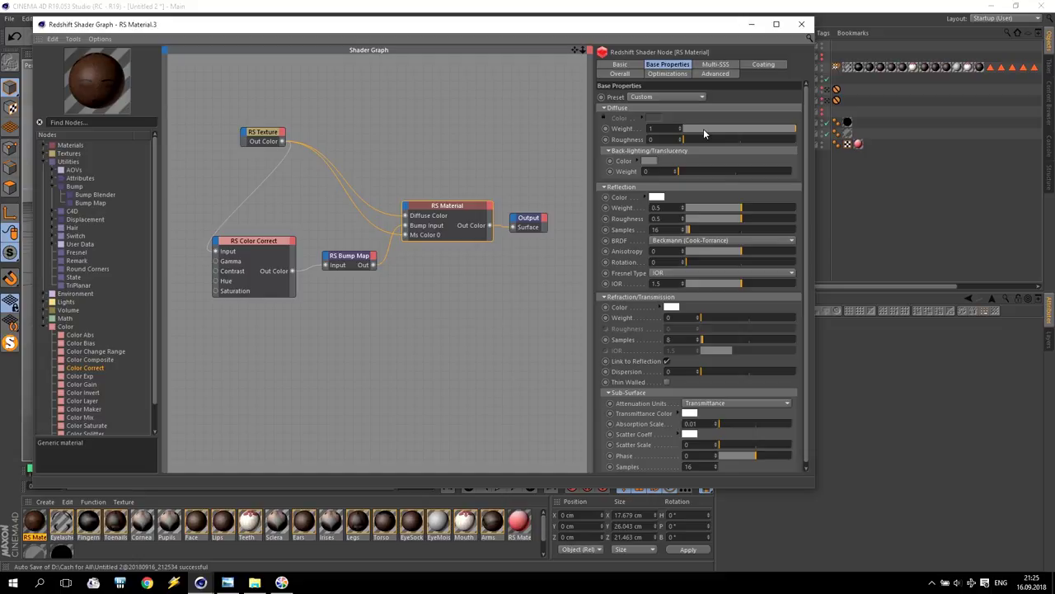
pyautogui.click(657, 229)
pyautogui.write('64')
pyautogui.click(566, 212)
pyautogui.click(802, 24)
pyautogui.click(762, 78)
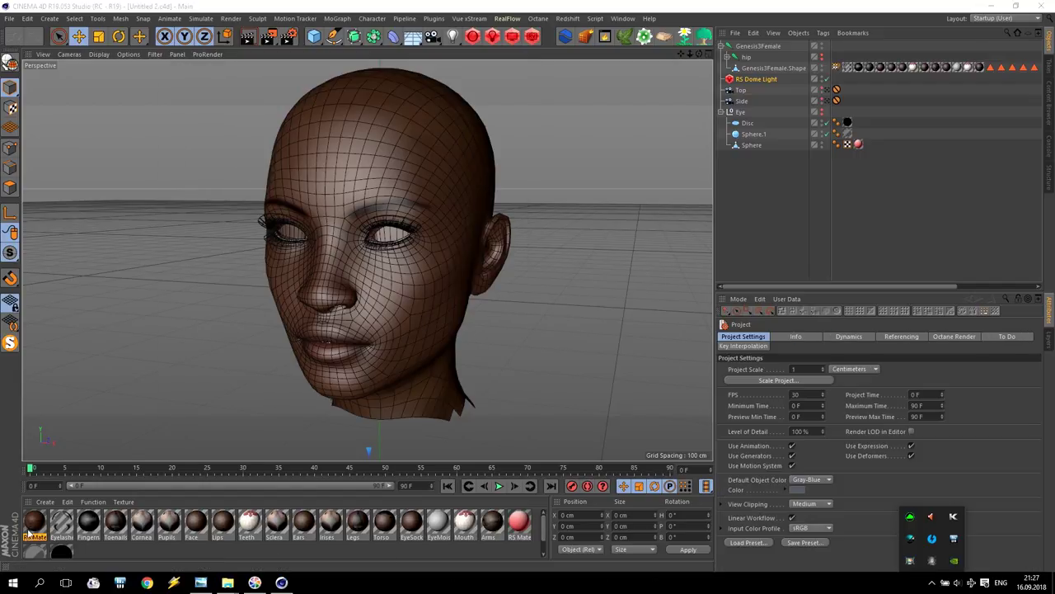
# Step: Replace the Face material with RS Material.3 and place a copy of it after Torso
pyautogui.click(33, 523)
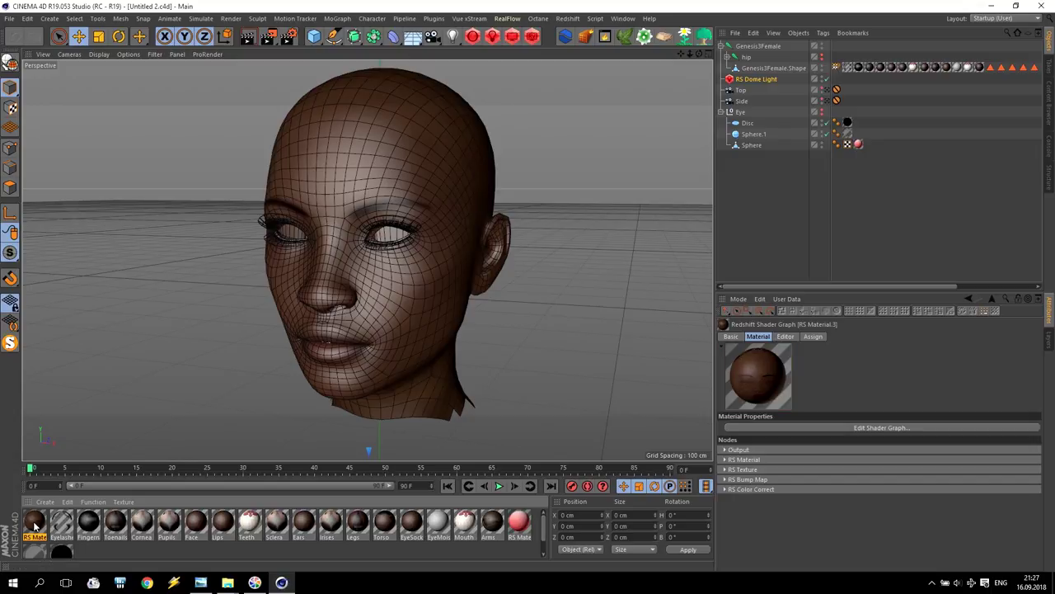
pyautogui.moveTo(35, 526); pyautogui.dragTo(198, 519)
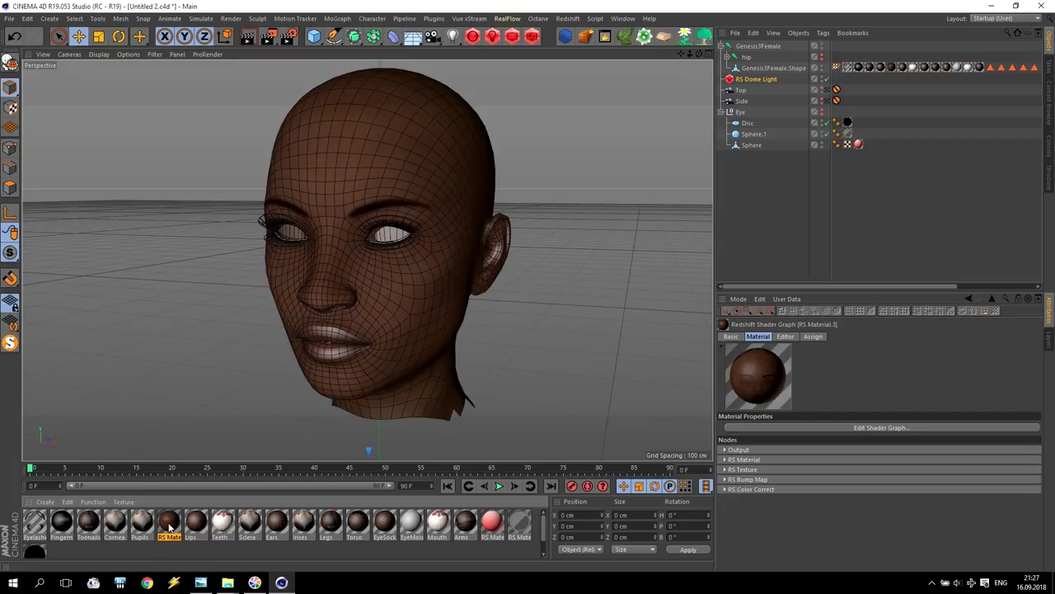
pyautogui.hotkey('ctrl', 'c')
pyautogui.hotkey('ctrl', 'v')
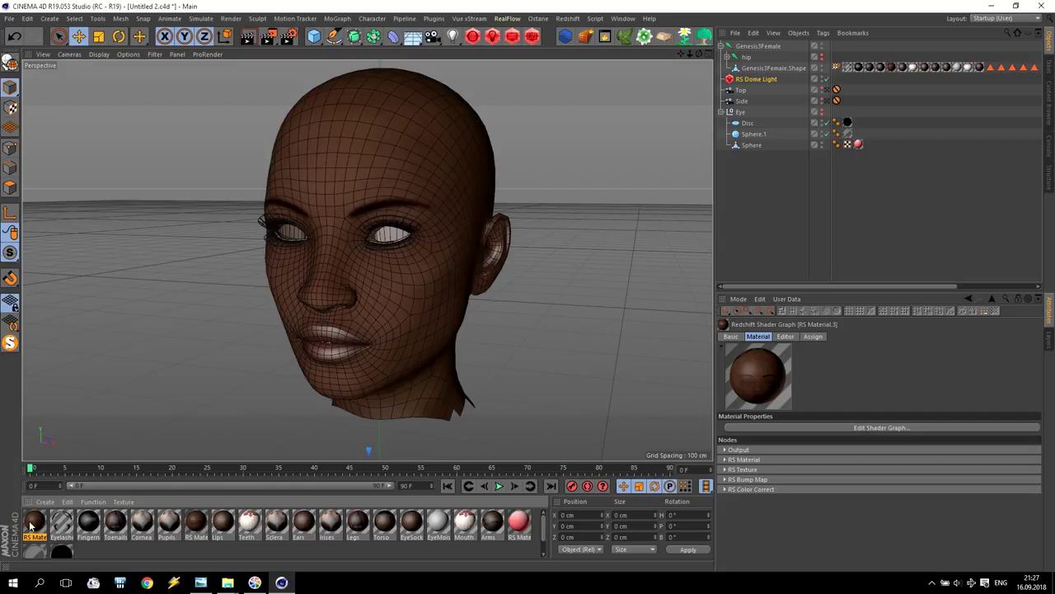
pyautogui.moveTo(388, 520); pyautogui.dragTo(412, 524)
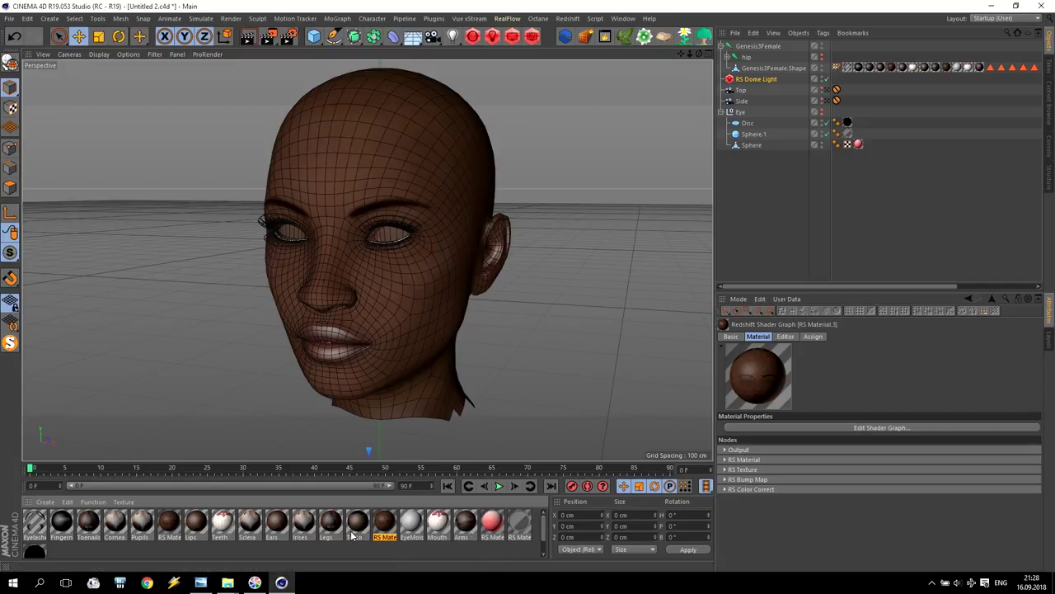
# Step: Check the Lips and Ears materials and make the Eye group visible in the viewport
pyautogui.click(197, 526)
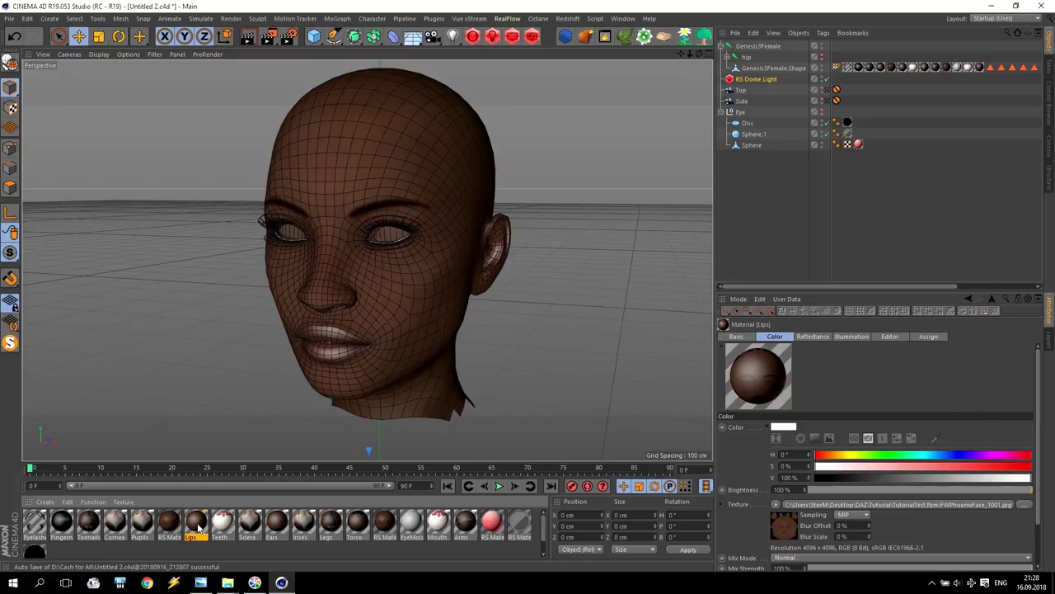
pyautogui.click(278, 528)
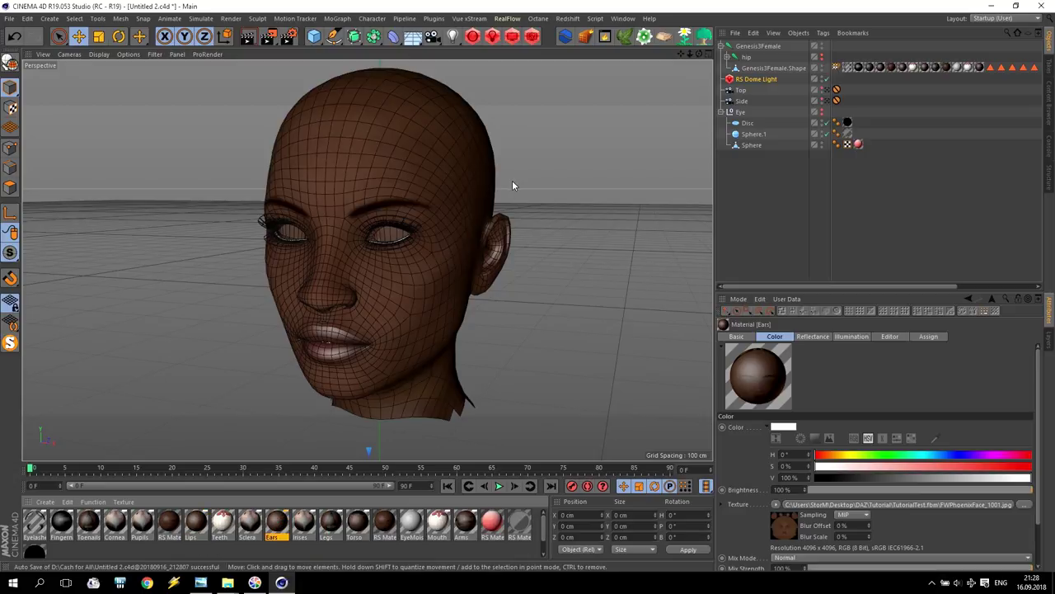
pyautogui.click(821, 113)
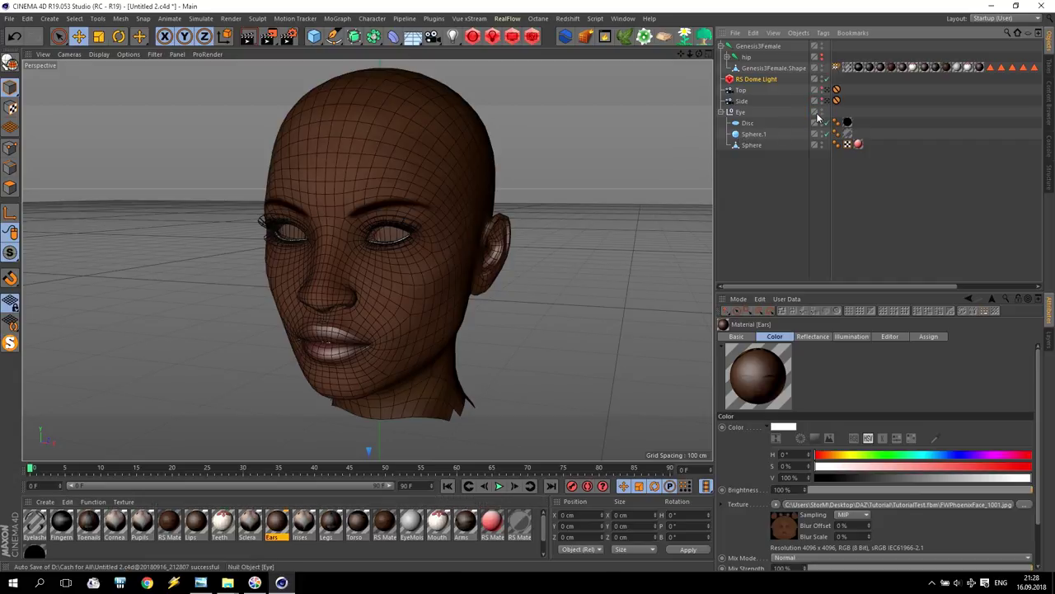
pyautogui.scroll(-5, 554, 247)
pyautogui.scroll(-4, 556, 250)
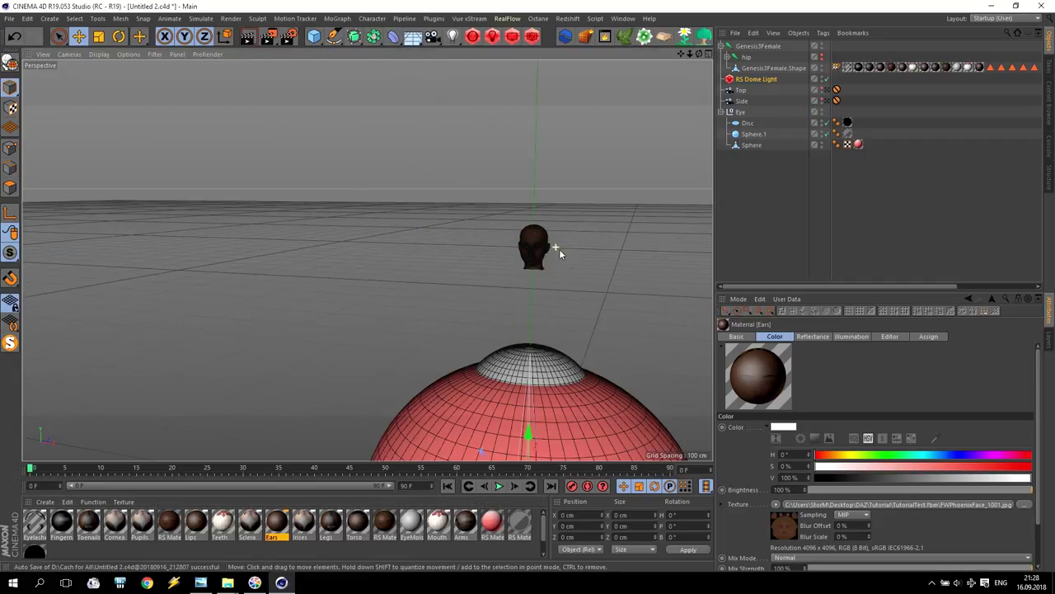
pyautogui.scroll(3, 585, 375)
# Step: Scale the Eye null to 0.15 on X, Y and Z
pyautogui.scroll(1, 582, 386)
pyautogui.scroll(-4, 544, 384)
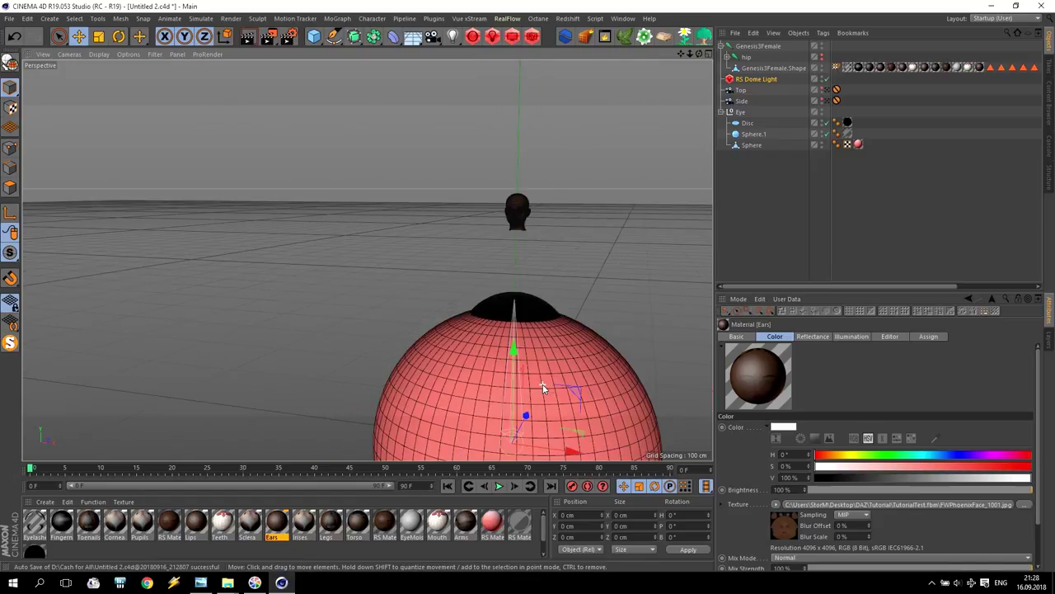
pyautogui.click(740, 111)
pyautogui.click(752, 337)
pyautogui.click(810, 360)
pyautogui.write('0.15')
pyautogui.press('Tab')
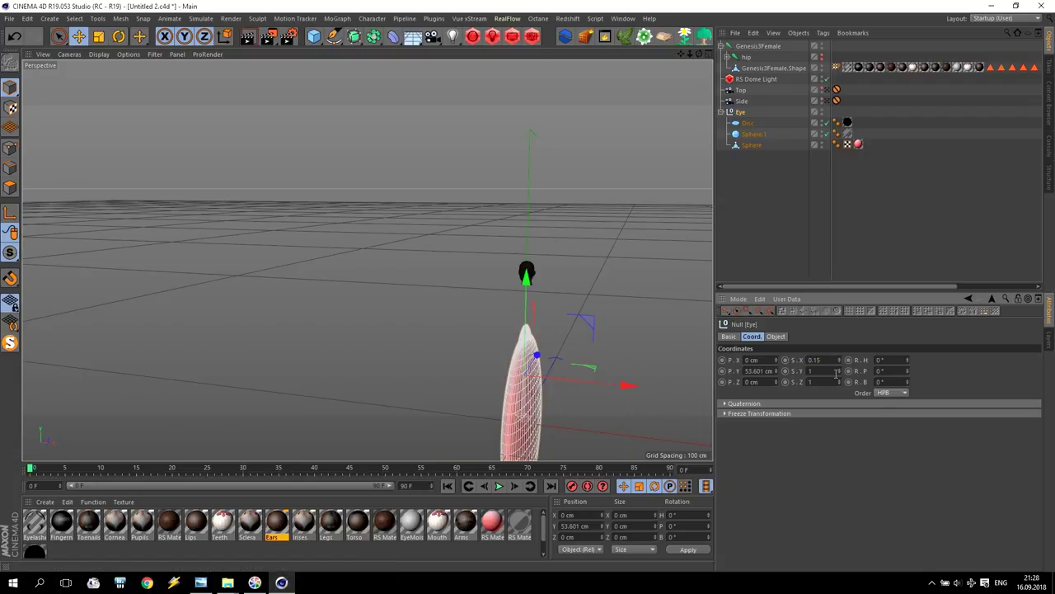
pyautogui.write('0.15')
pyautogui.press('Tab')
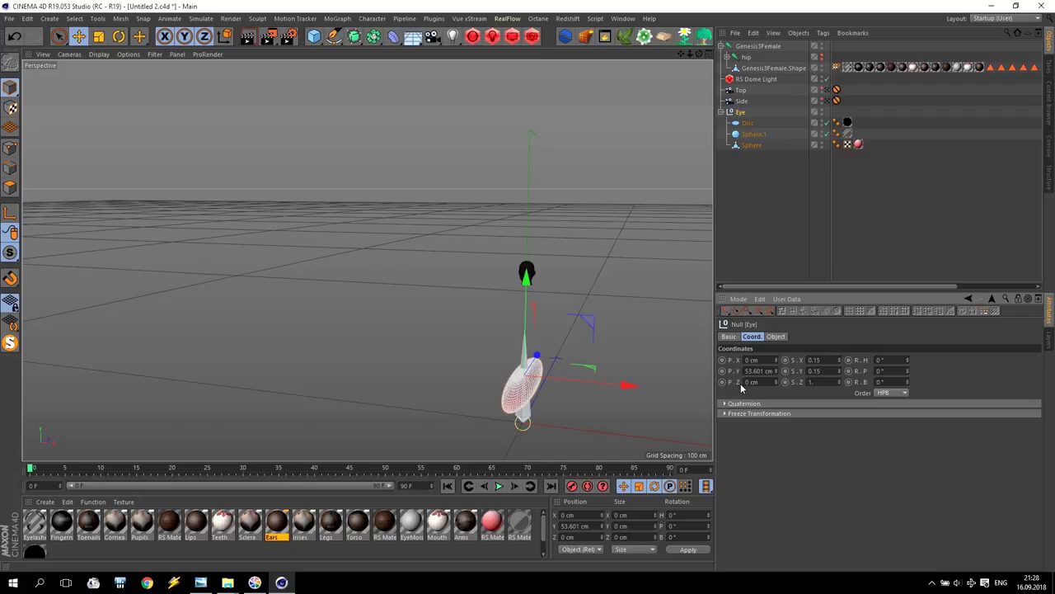
pyautogui.write('0.15')
pyautogui.press('Tab')
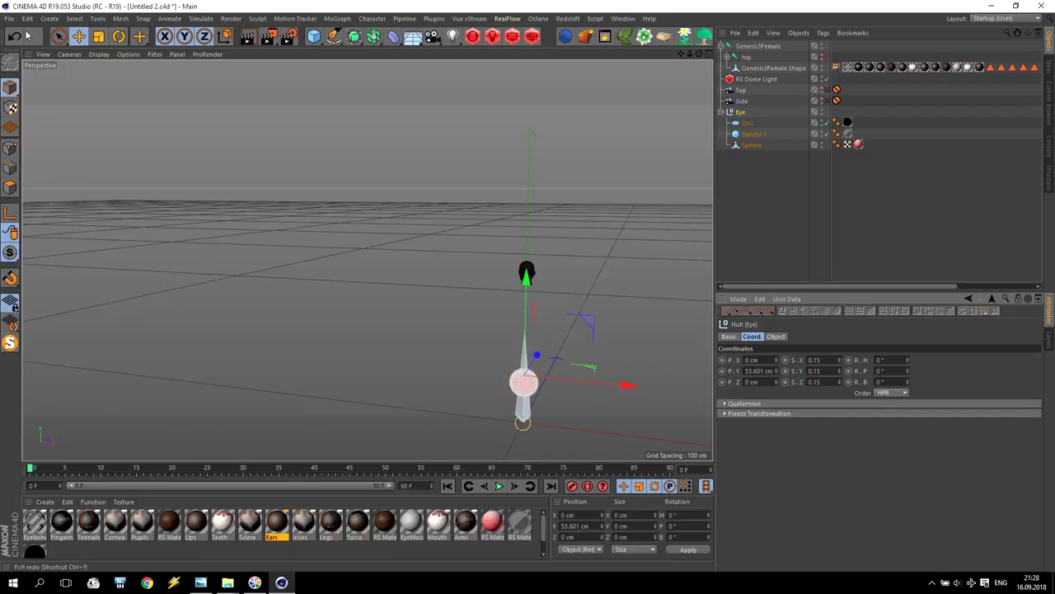
# Step: Pitch the Eye group 90° and raise it to head height, about Y 168.352 cm
pyautogui.click(119, 39)
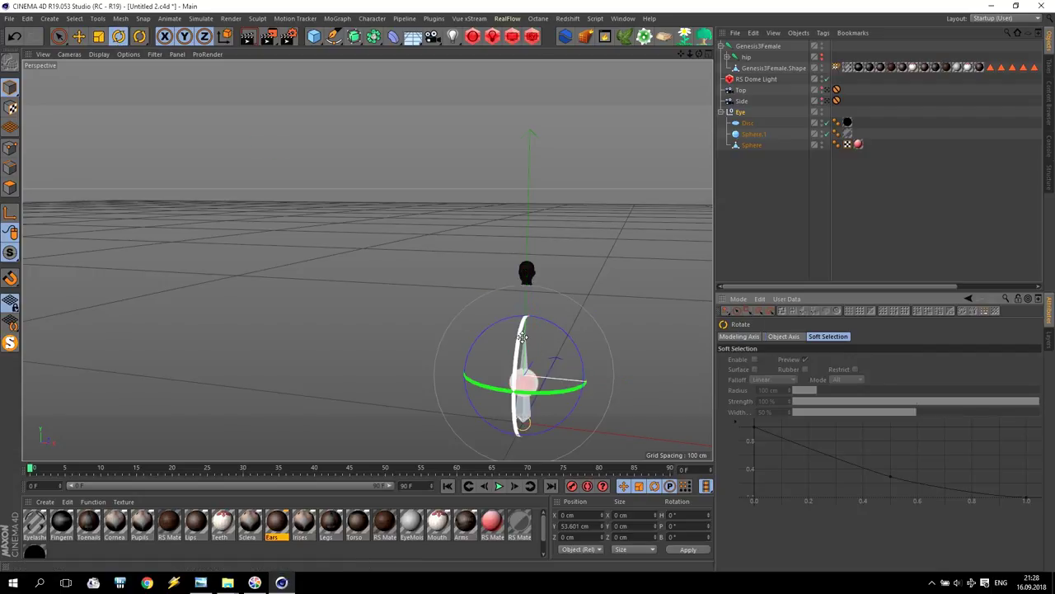
pyautogui.moveTo(522, 338); pyautogui.dragTo(496, 459)
pyautogui.click(80, 37)
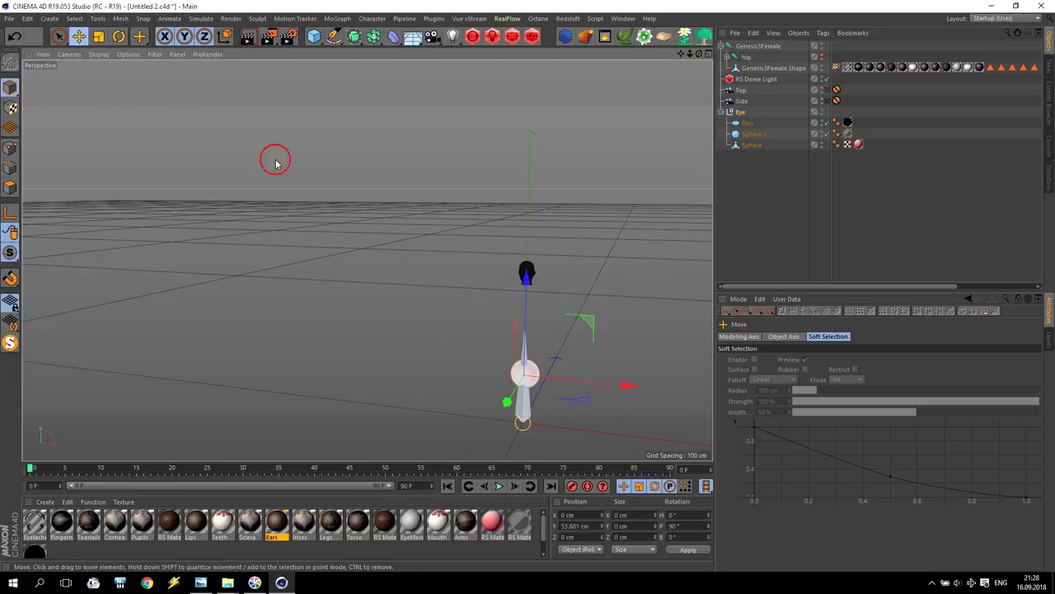
pyautogui.moveTo(531, 314); pyautogui.dragTo(528, 293)
pyautogui.moveTo(527, 231); pyautogui.dragTo(528, 209)
# Step: Maximize the Right view and set the Eye group's scale to 0.015
pyautogui.middleClick(534, 272)
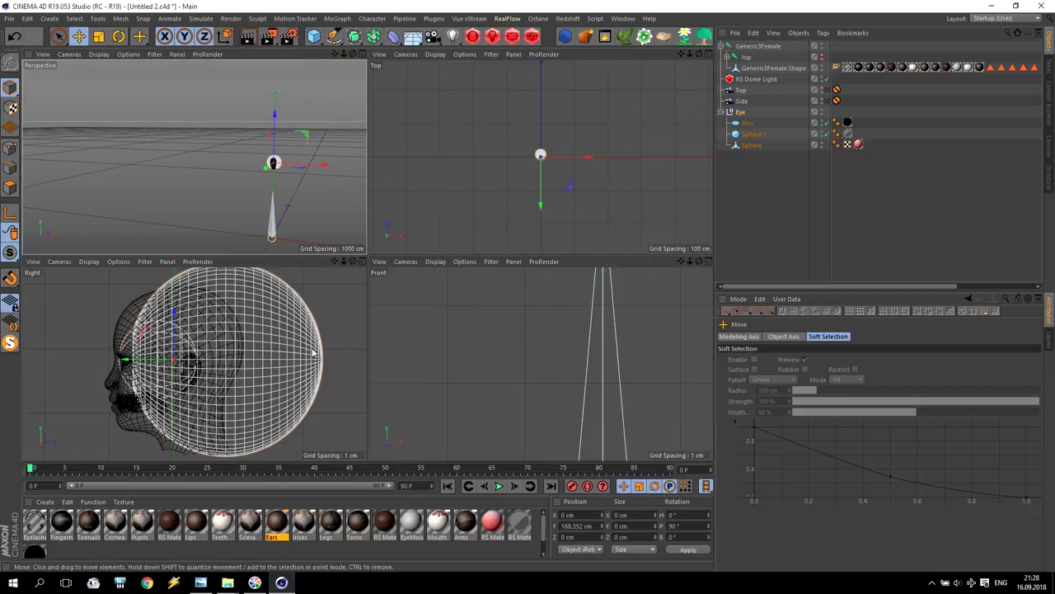
pyautogui.middleClick(313, 355)
pyautogui.scroll(6, 268, 316)
pyautogui.scroll(-2, 268, 316)
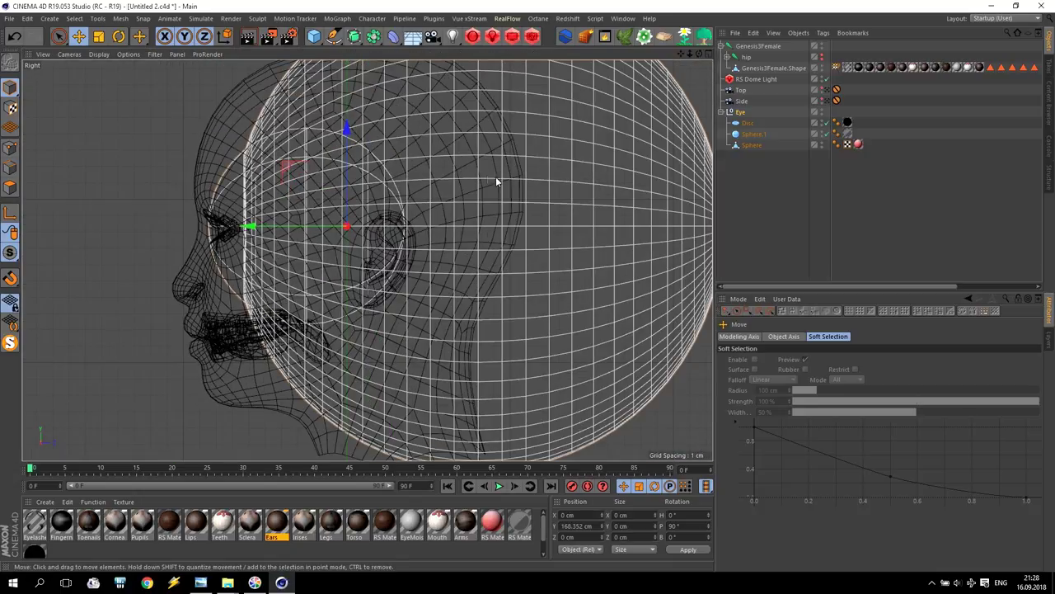
pyautogui.click(740, 113)
pyautogui.click(814, 360)
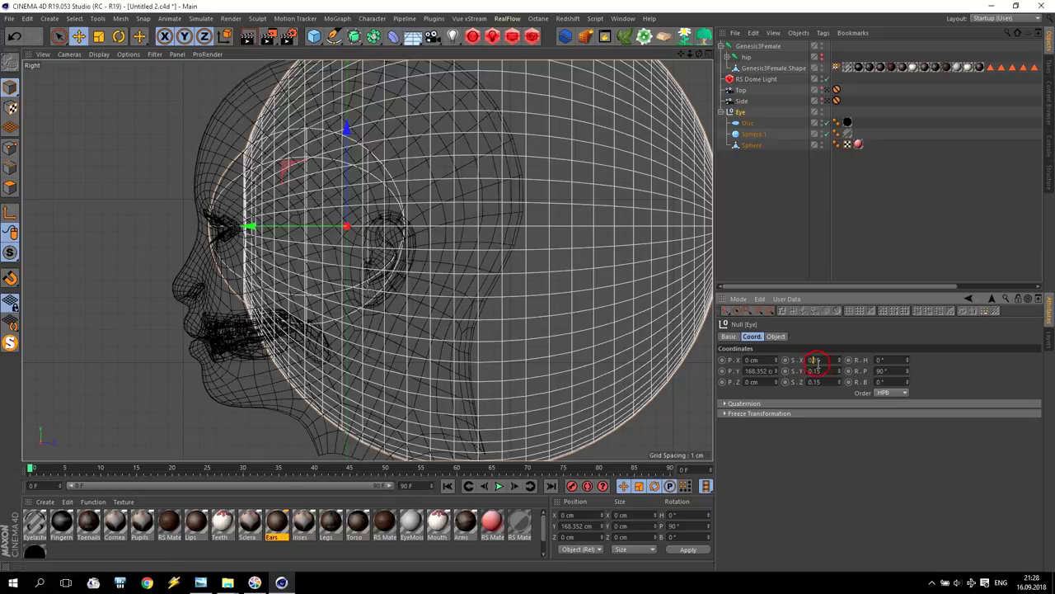
pyautogui.click(815, 371)
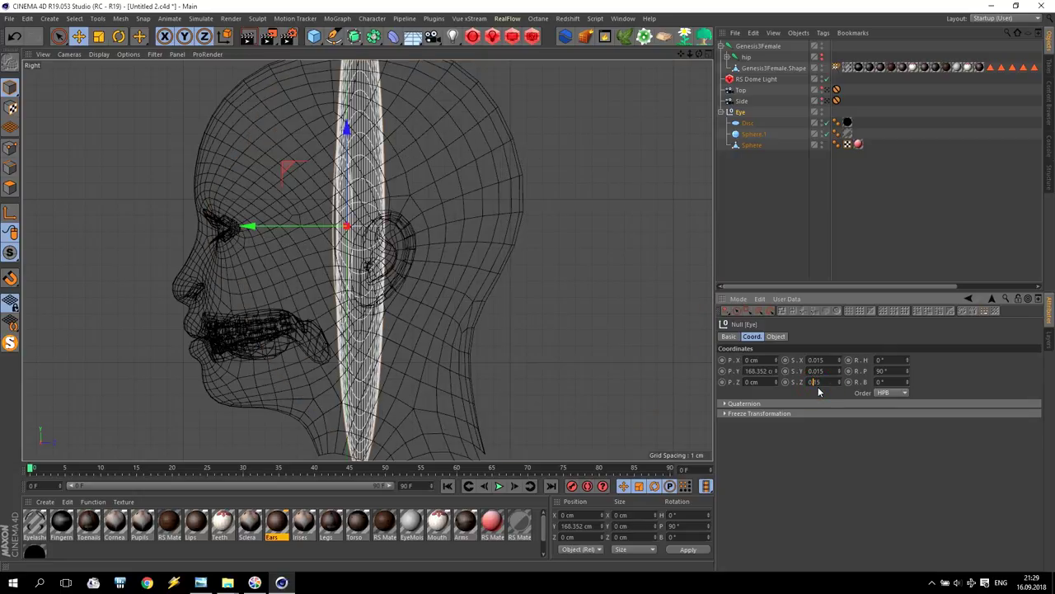
pyautogui.press('Return')
# Step: Slide the eyeball forward and down into the left eye socket
pyautogui.moveTo(246, 226); pyautogui.dragTo(133, 226)
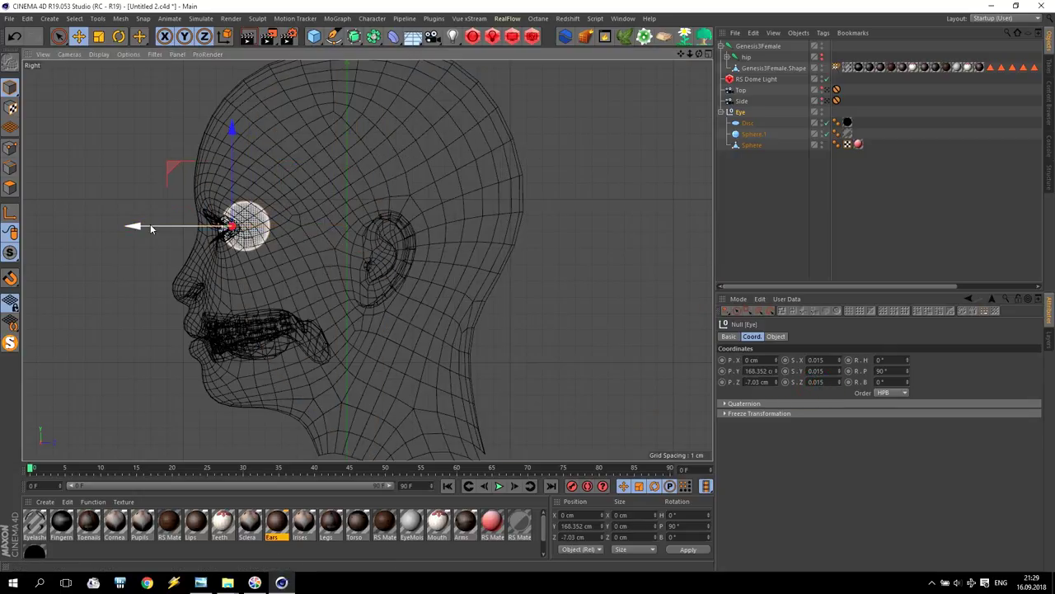
pyautogui.scroll(3, 144, 227)
pyautogui.scroll(4, 193, 233)
pyautogui.moveTo(396, 222); pyautogui.dragTo(372, 220)
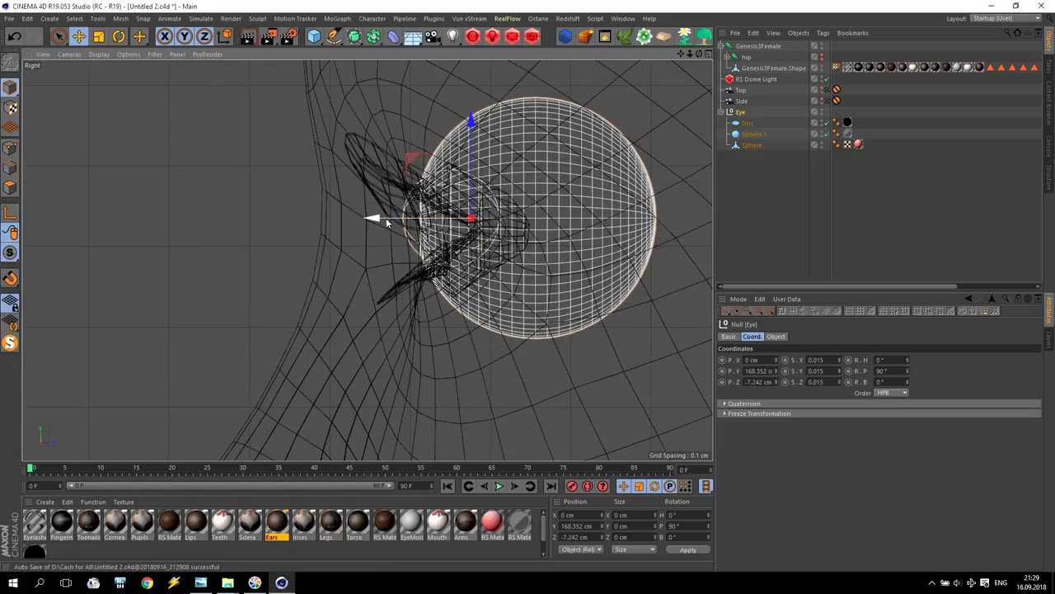
pyautogui.click(932, 582)
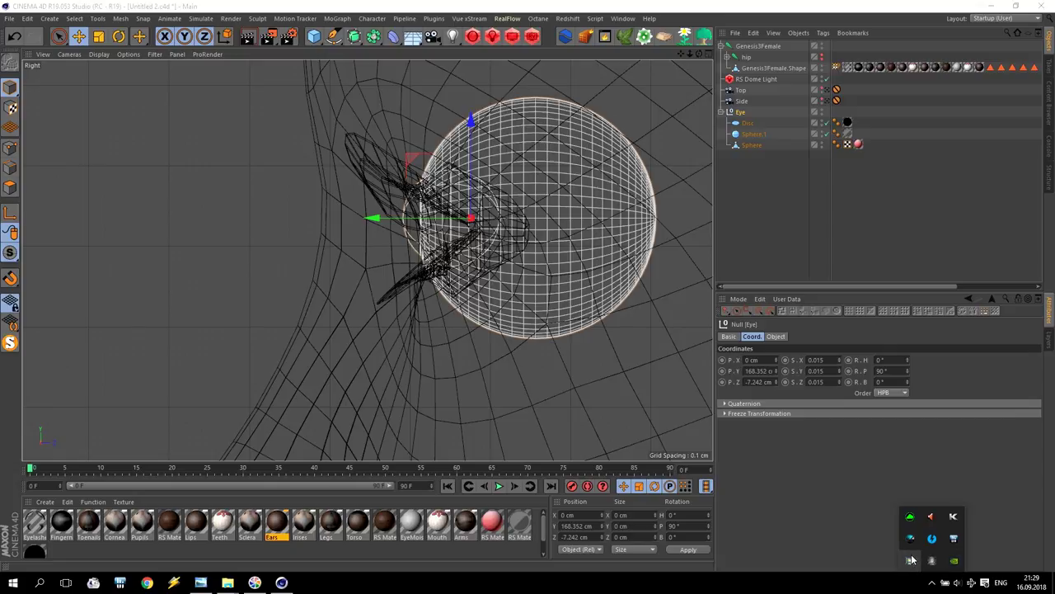
pyautogui.moveTo(370, 219); pyautogui.dragTo(353, 220)
pyautogui.moveTo(454, 178); pyautogui.dragTo(454, 195)
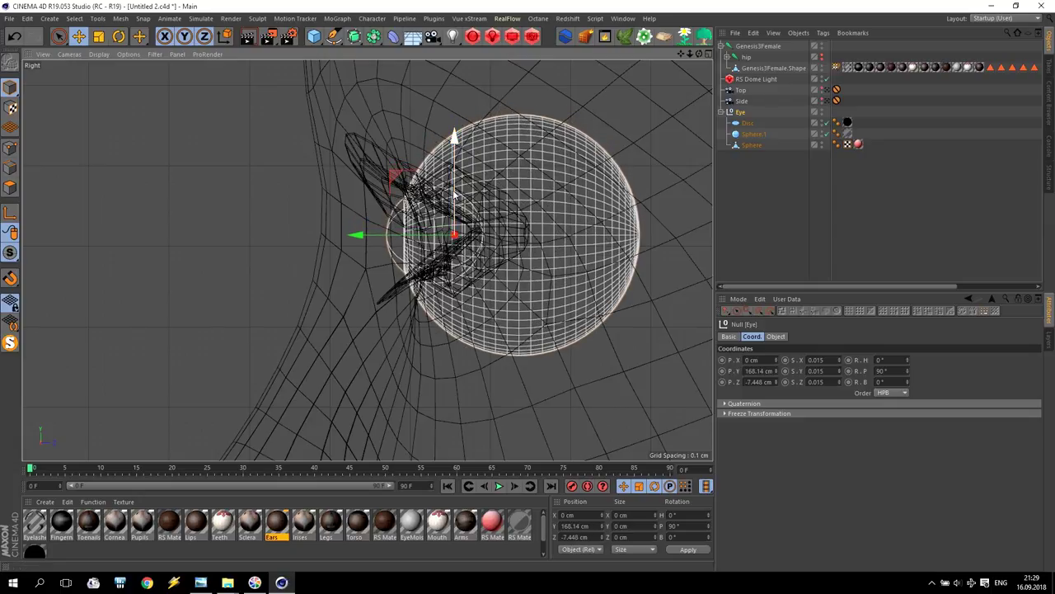
pyautogui.middleClick(456, 194)
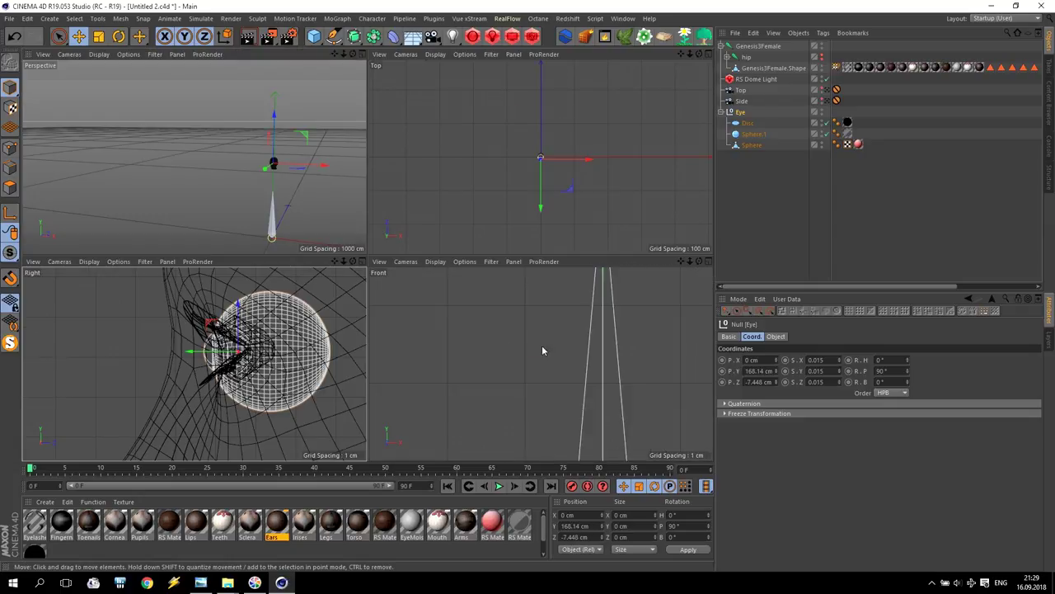
pyautogui.scroll(-6, 569, 288)
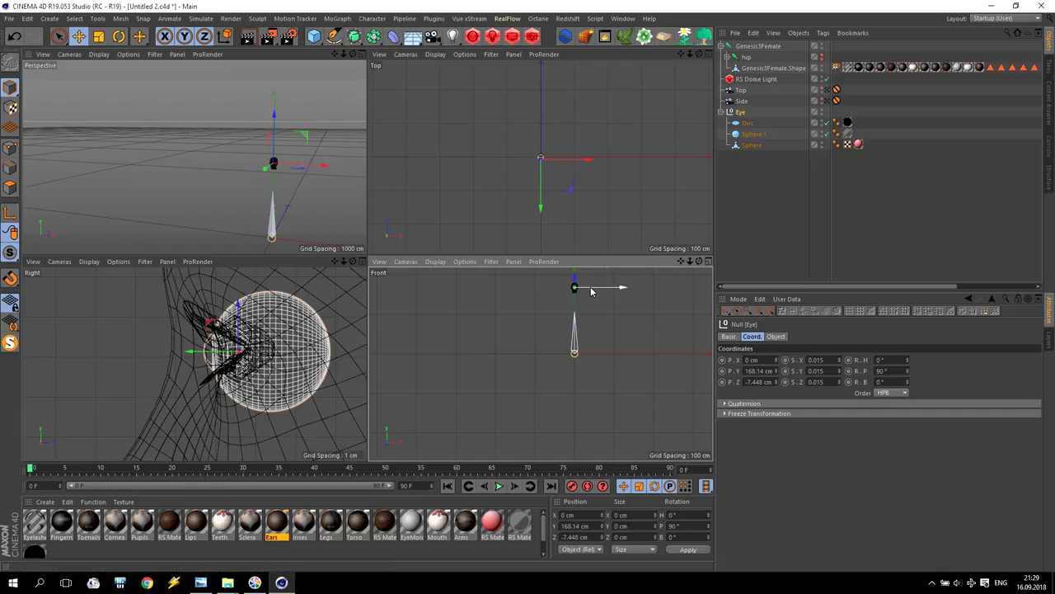
pyautogui.scroll(6, 576, 290)
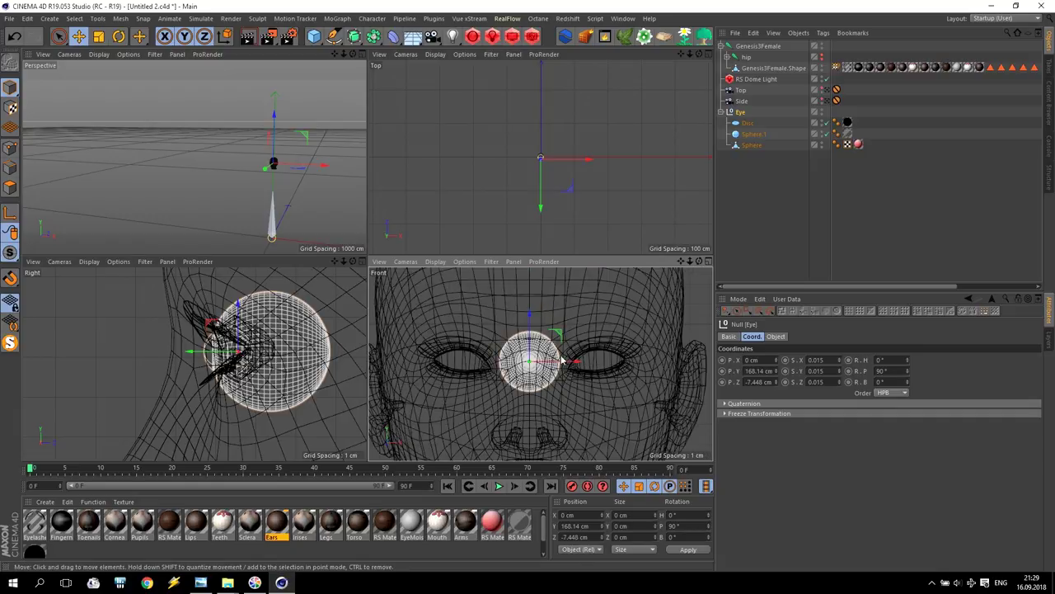
pyautogui.moveTo(563, 360); pyautogui.dragTo(509, 370)
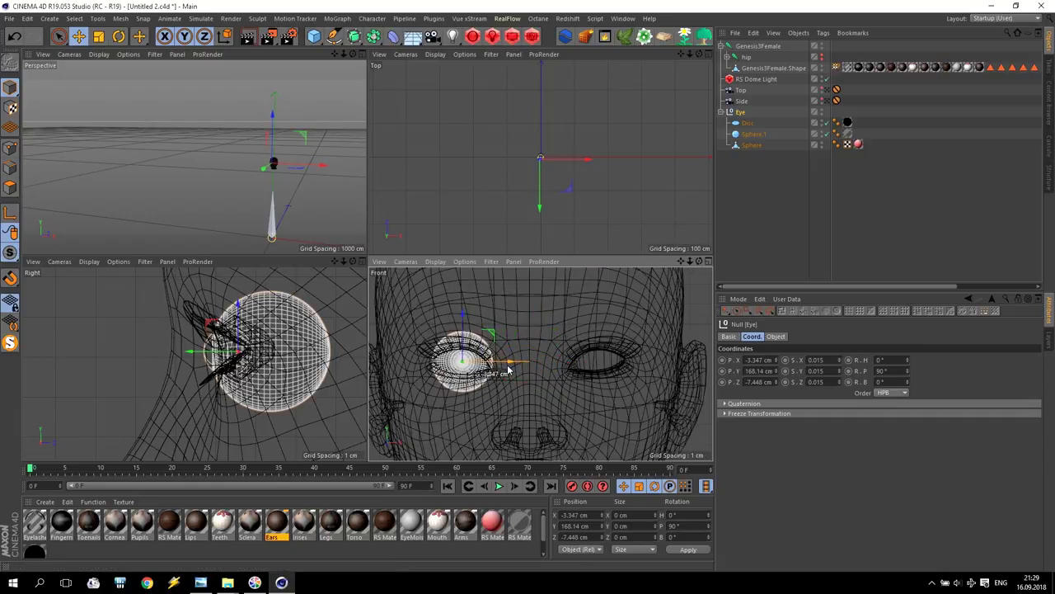
pyautogui.scroll(5, 477, 374)
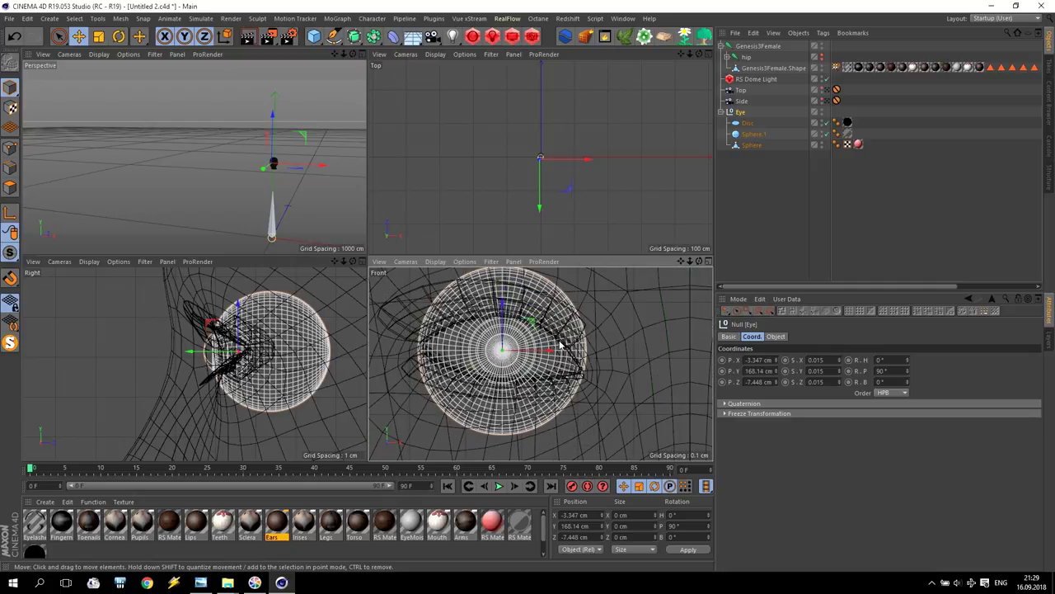
# Step: Enlarge the Eye group uniformly to 0.02 on S.X, S.Y and S.Z
pyautogui.moveTo(818, 360); pyautogui.dragTo(856, 363)
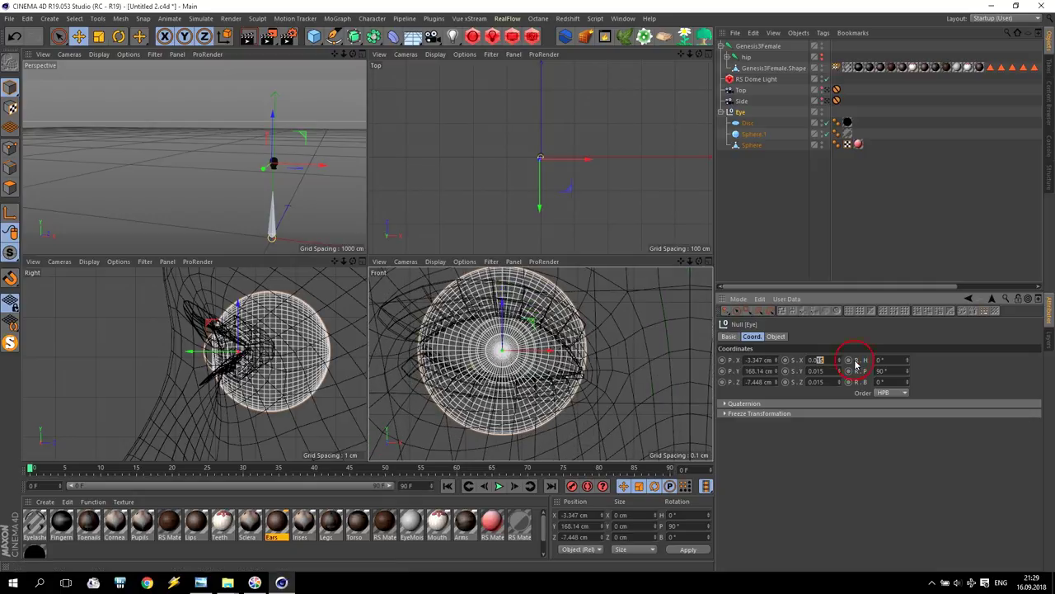
pyautogui.write('2')
pyautogui.press('Return')
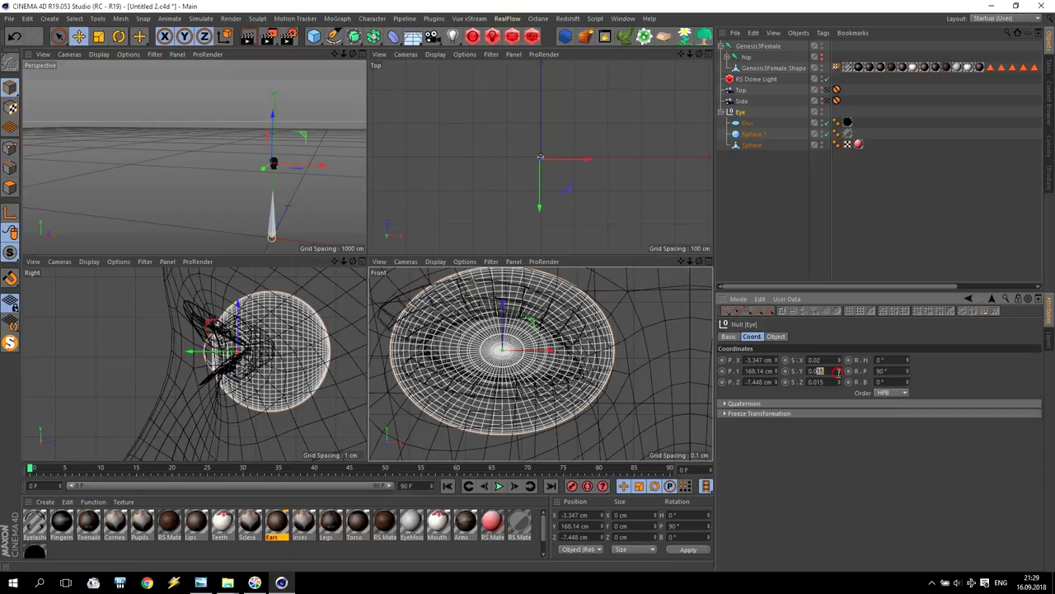
pyautogui.write('2')
pyautogui.press('Return')
pyautogui.moveTo(819, 382); pyautogui.dragTo(846, 383)
pyautogui.write('2')
pyautogui.press('Return')
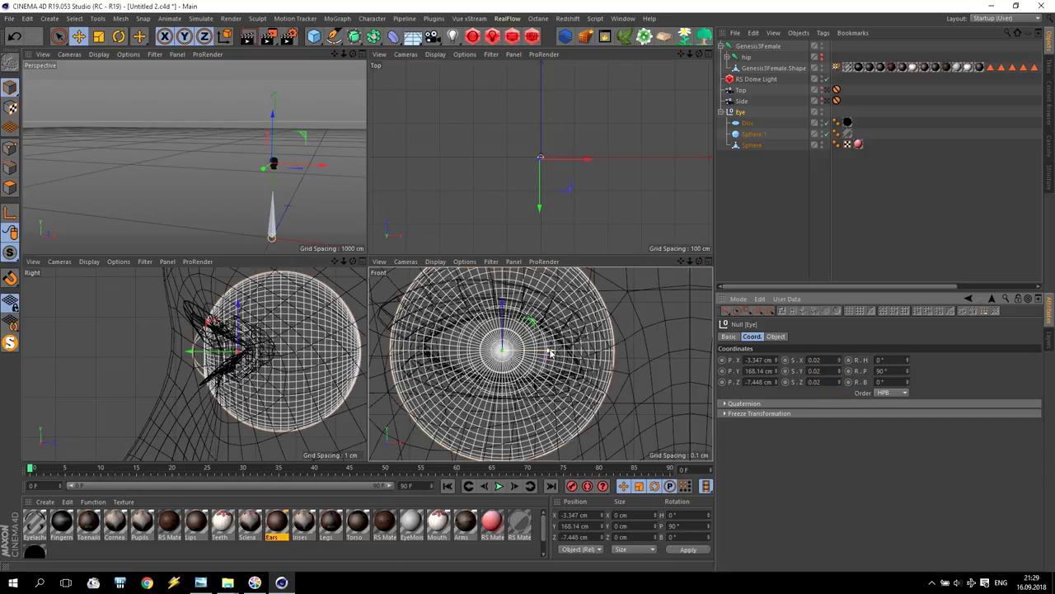
pyautogui.scroll(-5, 281, 173)
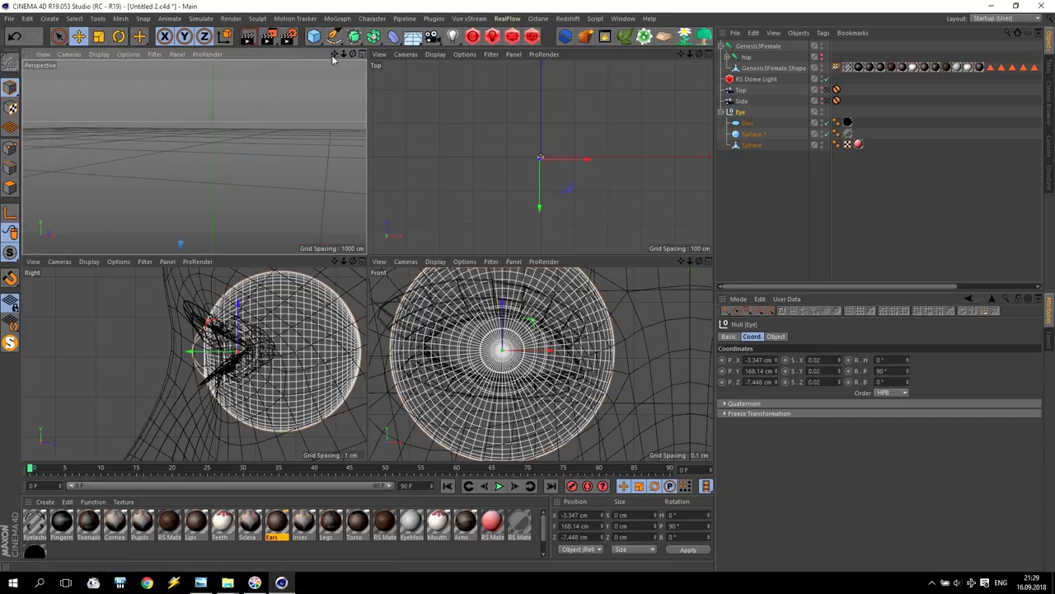
# Step: Nudge the eyeball slightly back along Z, to the right and upward
pyautogui.scroll(6, 194, 157)
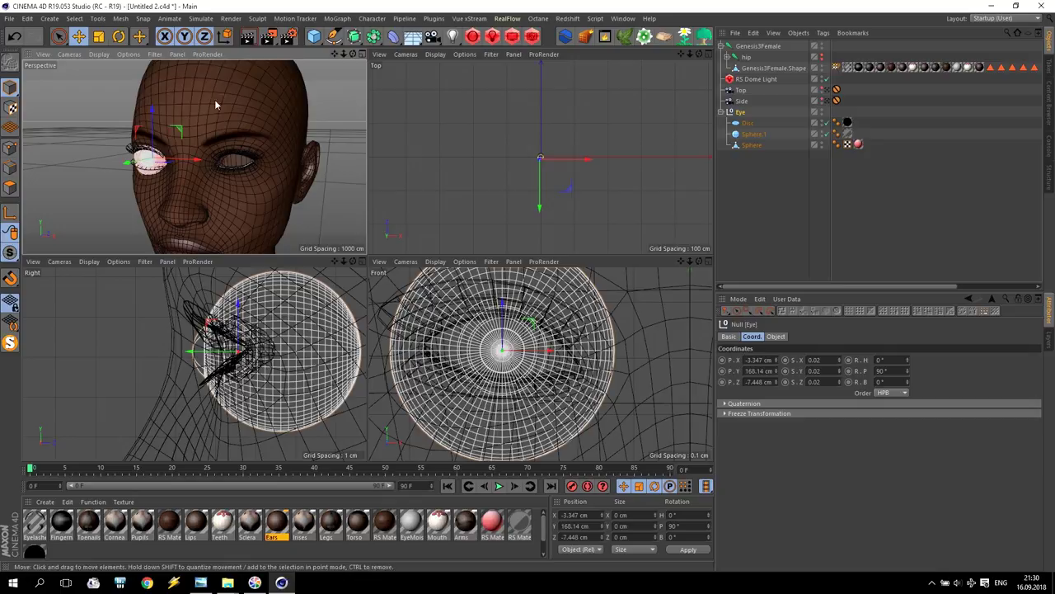
pyautogui.scroll(2, 128, 162)
pyautogui.scroll(1, 206, 171)
pyautogui.scroll(2, 246, 159)
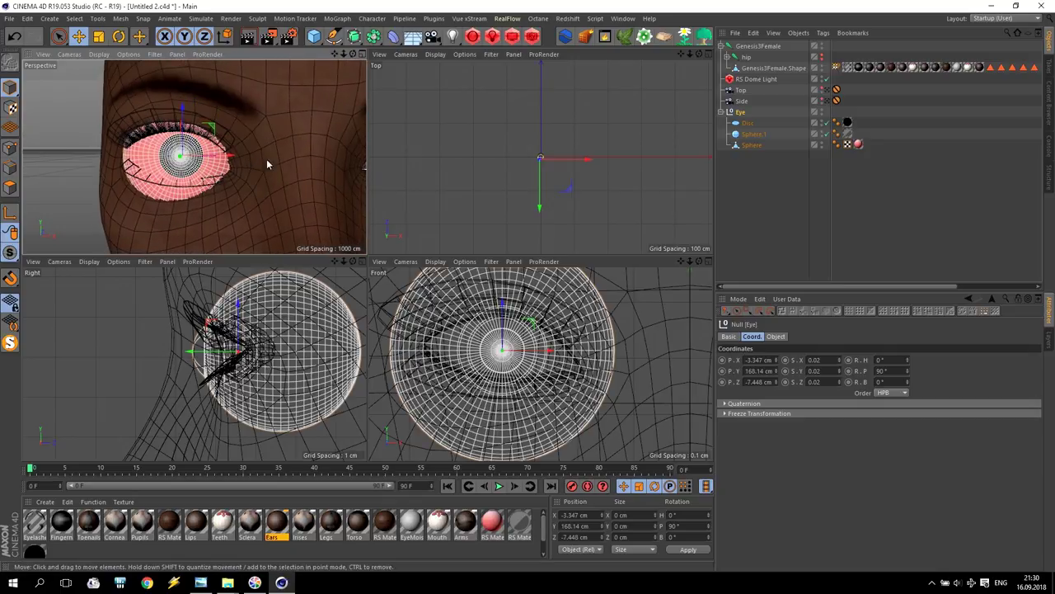
pyautogui.moveTo(195, 348); pyautogui.dragTo(219, 360)
pyautogui.moveTo(552, 353); pyautogui.dragTo(556, 353)
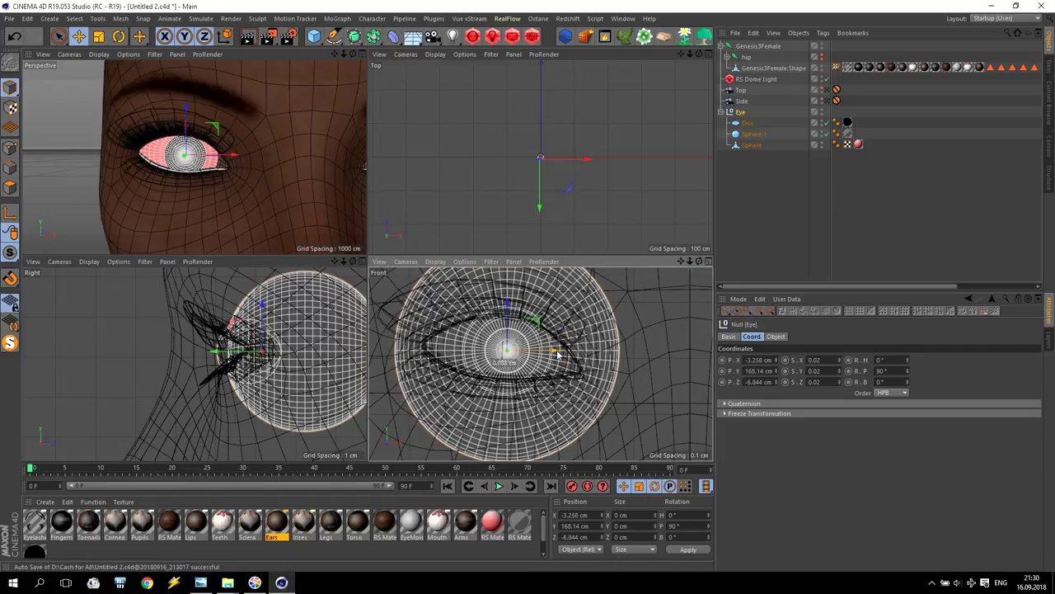
pyautogui.moveTo(508, 318); pyautogui.dragTo(508, 312)
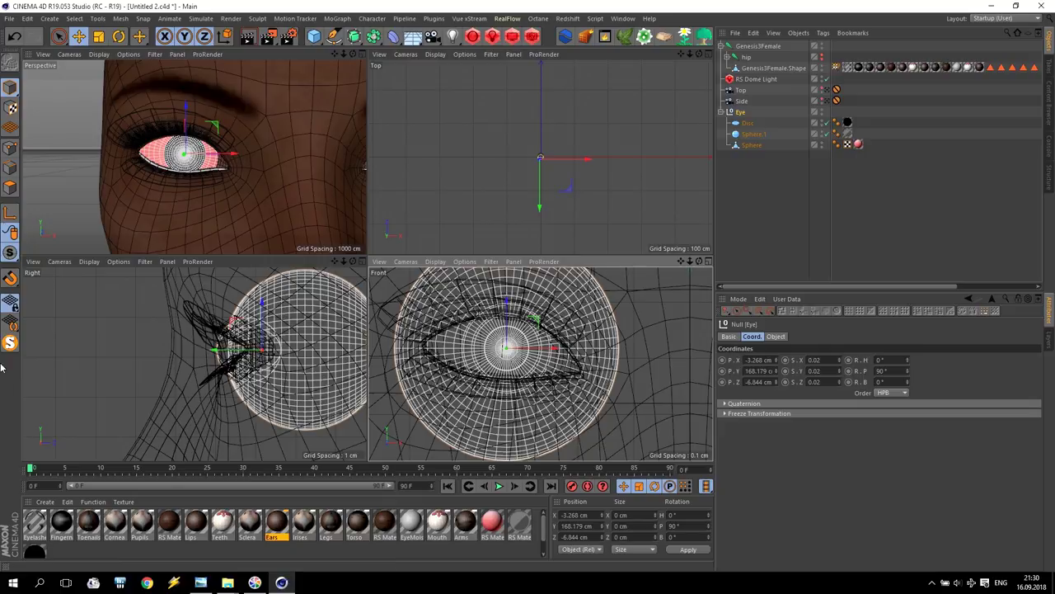
# Step: In the maximized Perspective view, fine-tune the eye to X -3.249, Y 168.203, Z -6.891 cm
pyautogui.middleClick(170, 180)
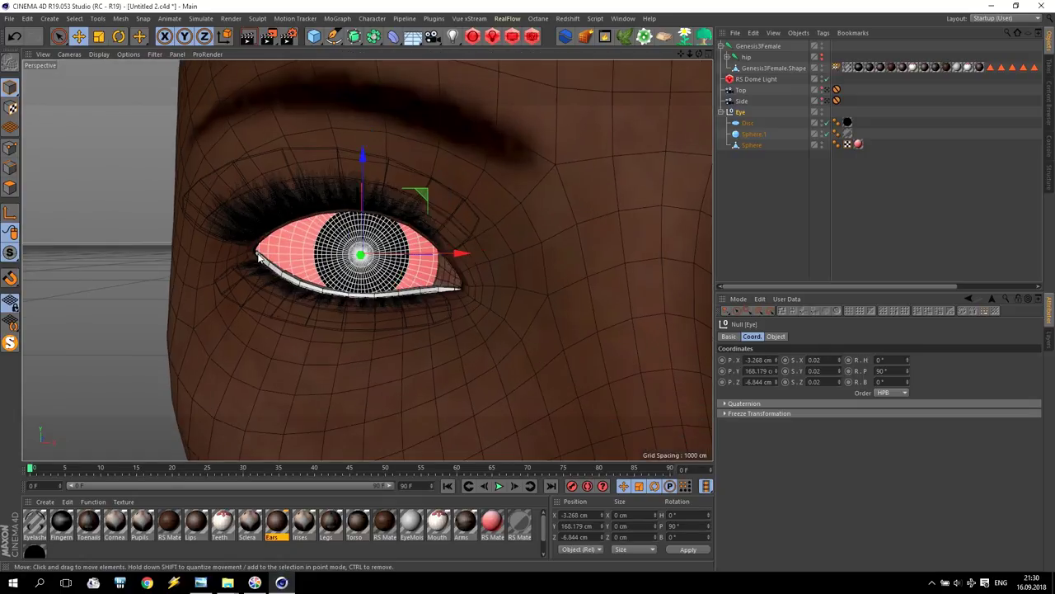
pyautogui.scroll(3, 258, 257)
pyautogui.keyDown('alt'); pyautogui.moveTo(353, 276); pyautogui.dragTo(485, 290); pyautogui.keyUp('alt')
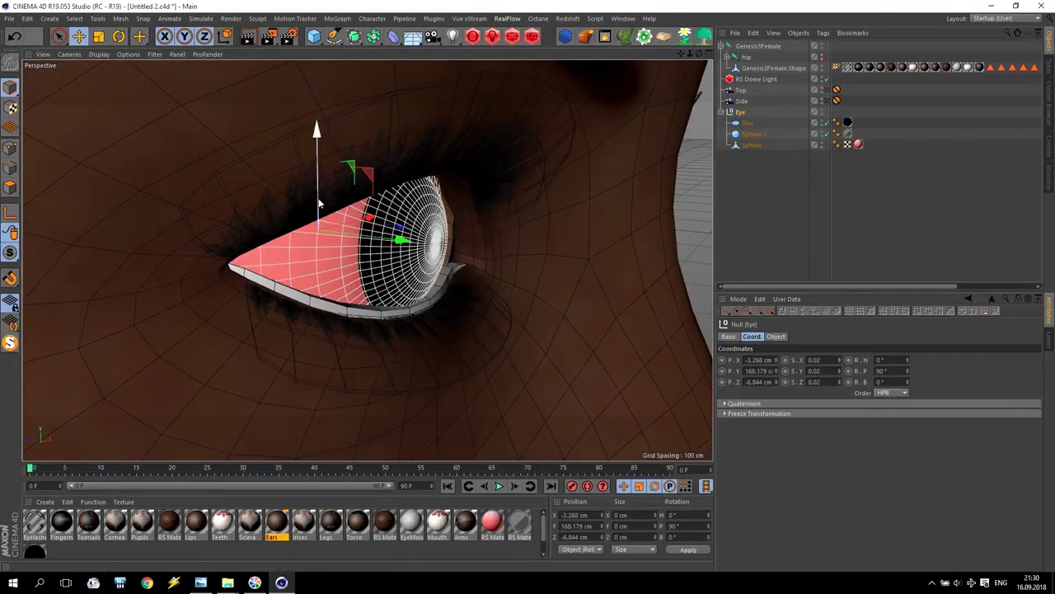
pyautogui.moveTo(321, 195); pyautogui.dragTo(331, 201)
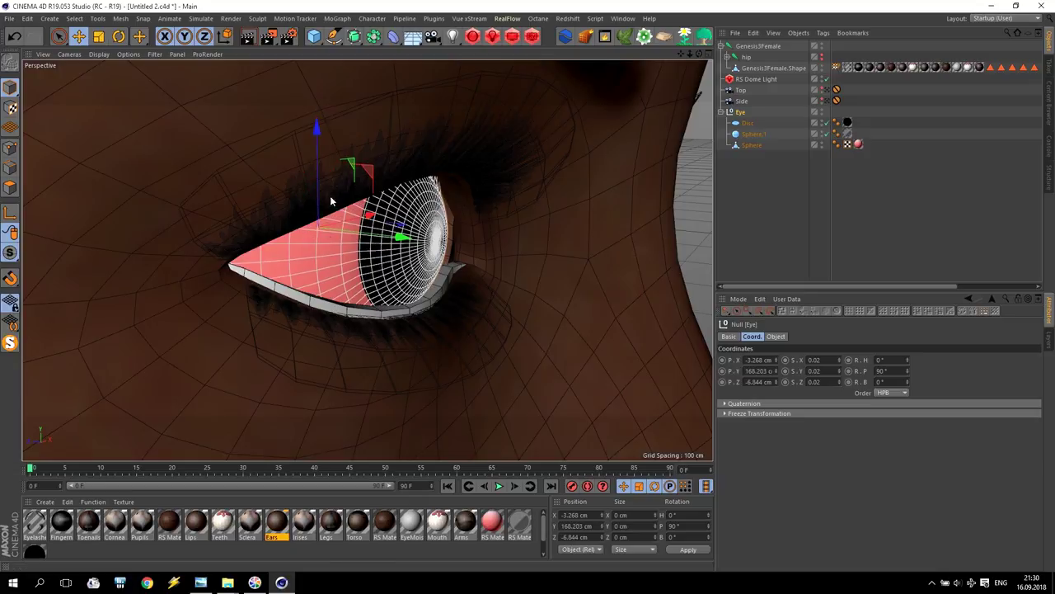
pyautogui.moveTo(399, 238); pyautogui.dragTo(404, 239)
pyautogui.keyDown('alt'); pyautogui.moveTo(558, 309); pyautogui.dragTo(448, 267); pyautogui.keyUp('alt')
pyautogui.moveTo(432, 208); pyautogui.dragTo(459, 278)
pyautogui.scroll(3, 382, 240)
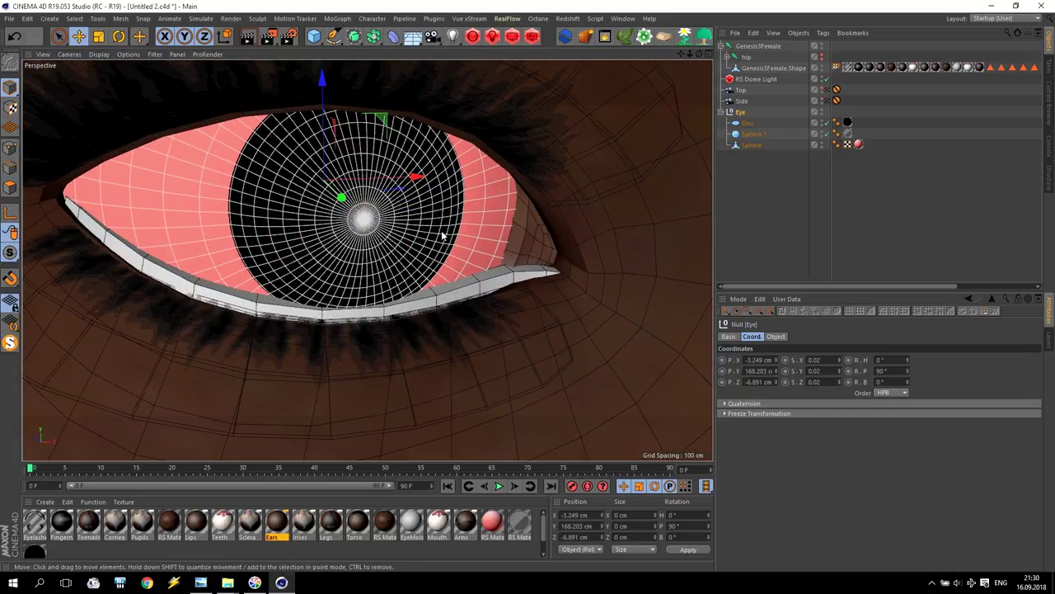
pyautogui.scroll(4, 639, 231)
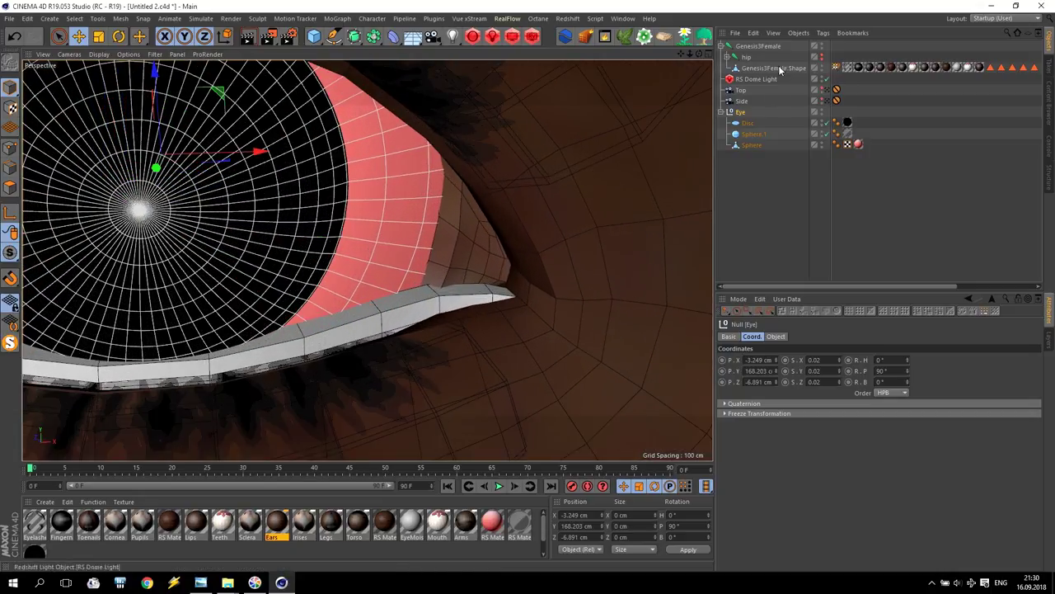
# Step: In Polygon mode on Genesis3Female.Shape, select and deselect the inner-eyelid polygons
pyautogui.click(774, 69)
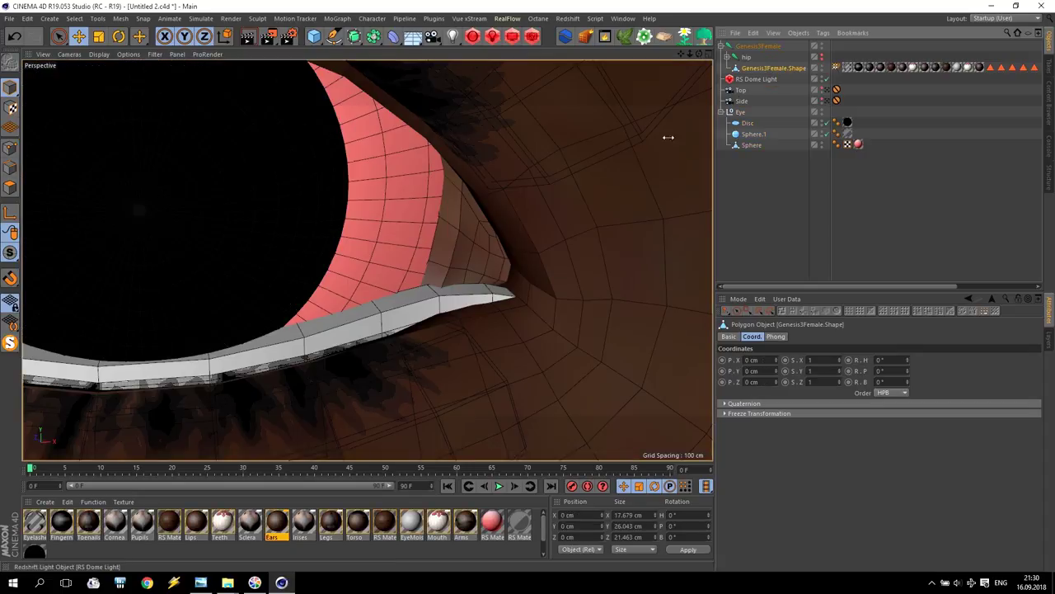
pyautogui.click(12, 188)
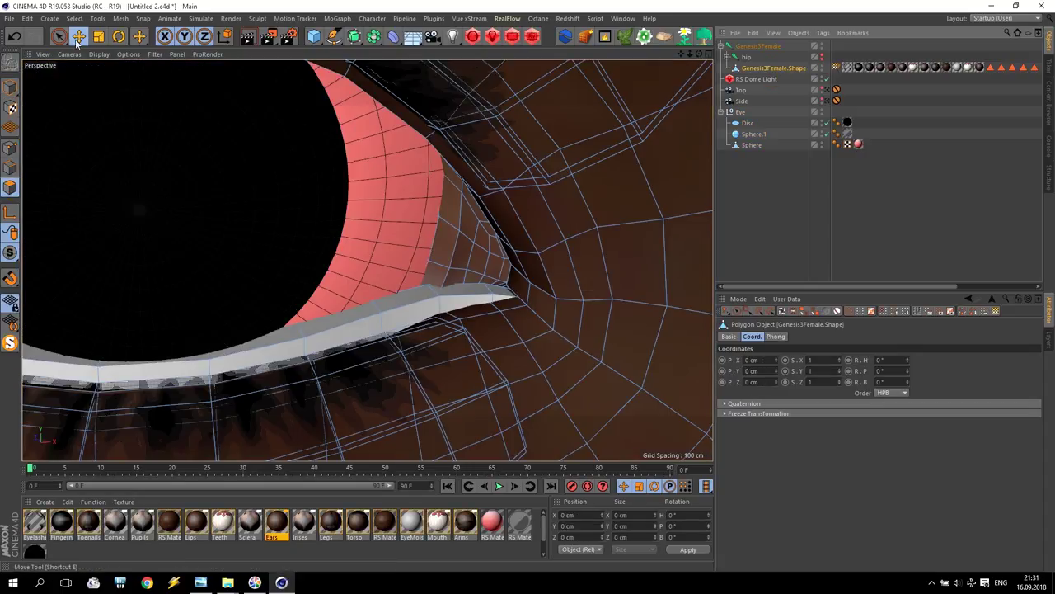
pyautogui.click(463, 192)
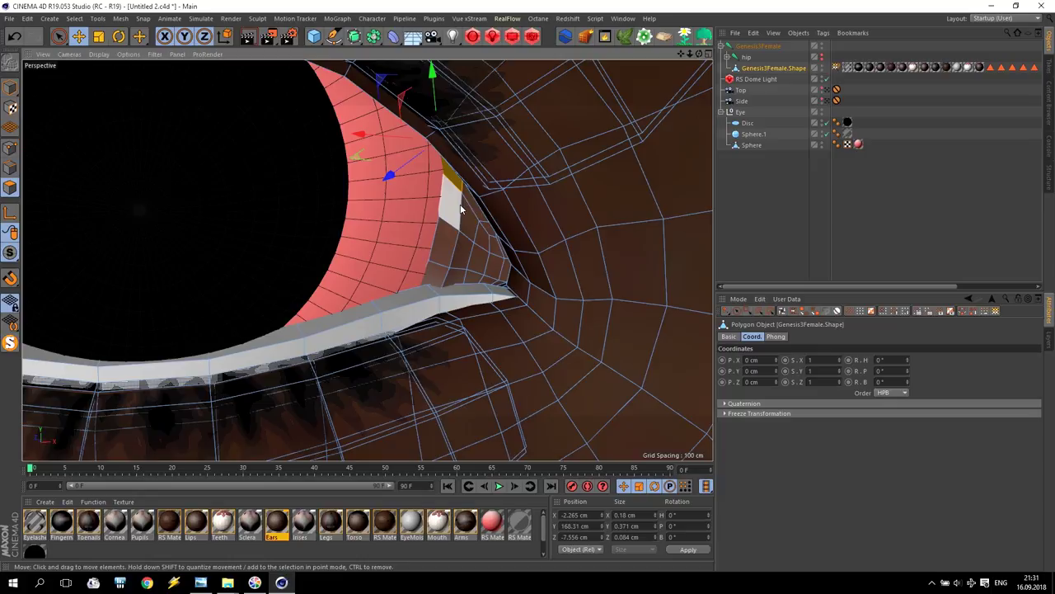
pyautogui.click(452, 177)
pyautogui.click(443, 237)
pyautogui.click(435, 276)
pyautogui.click(466, 231)
pyautogui.click(474, 219)
pyautogui.click(468, 210)
pyautogui.click(471, 198)
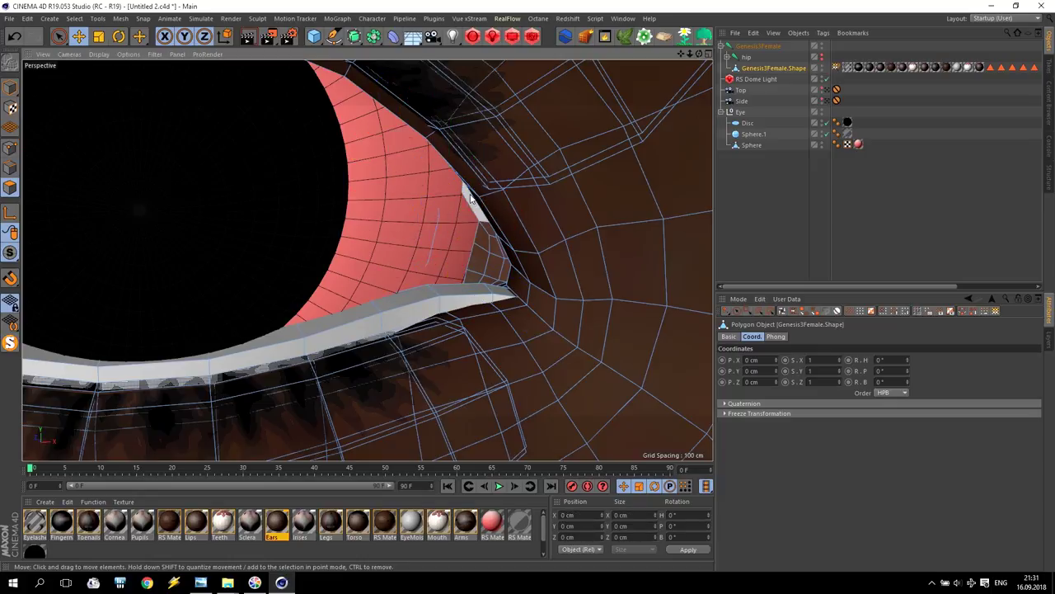
# Step: Select an inner-eyelid edge and shift the Redshift render window slightly left
pyautogui.scroll(3, 495, 263)
pyautogui.click(458, 195)
pyautogui.scroll(5, 367, 261)
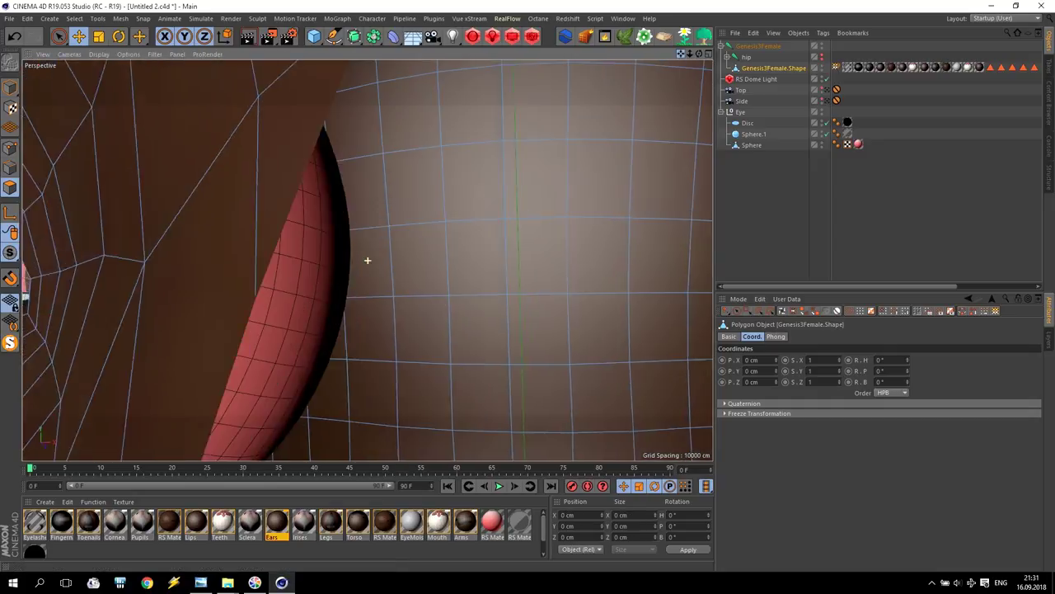
pyautogui.scroll(-10, 367, 261)
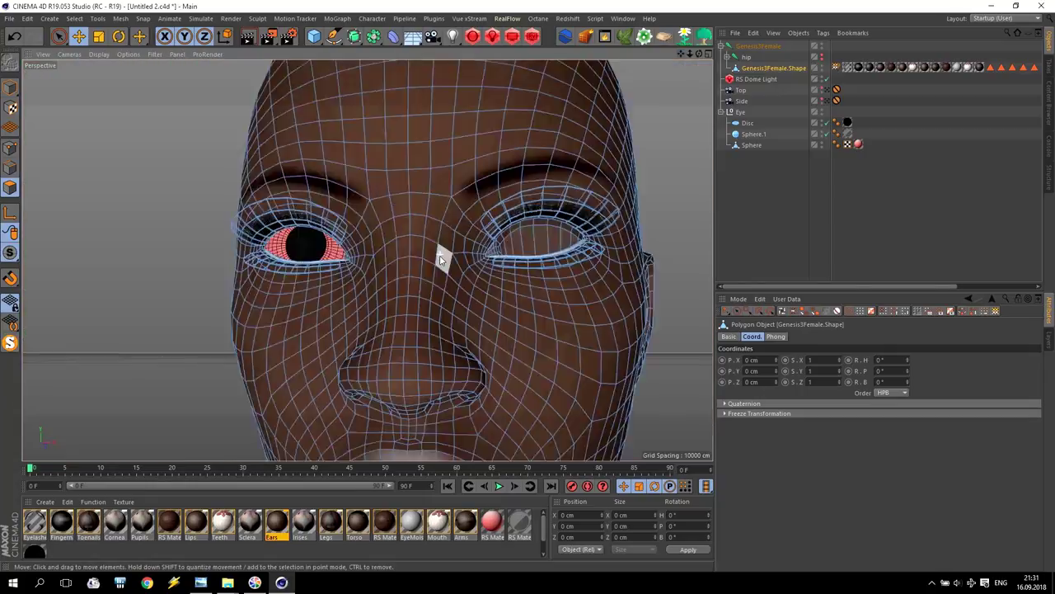
pyautogui.scroll(10, 467, 251)
pyautogui.scroll(-10, 467, 252)
pyautogui.scroll(15, 417, 283)
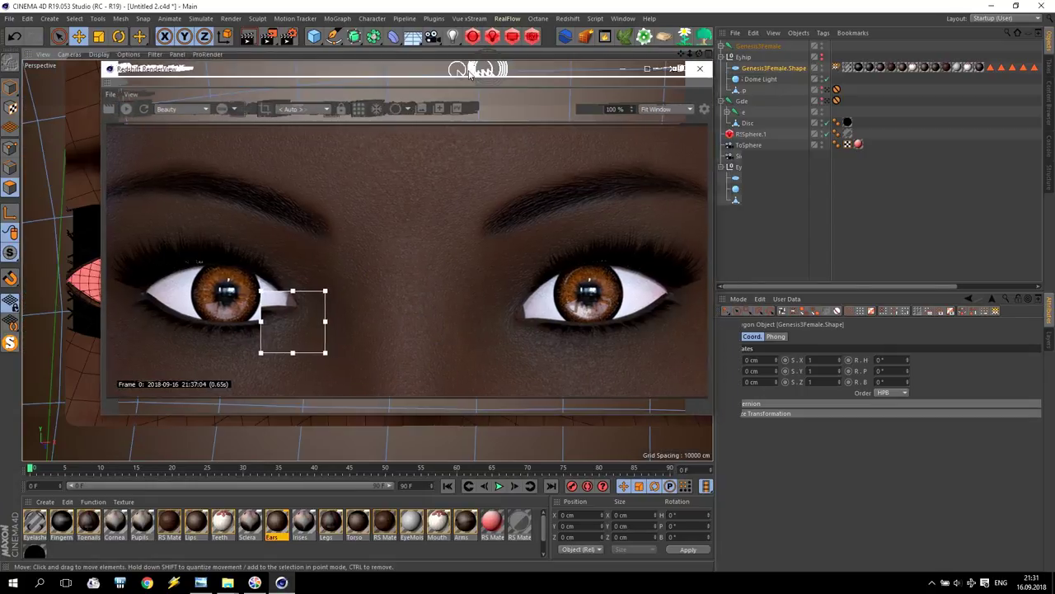
pyautogui.moveTo(470, 74); pyautogui.dragTo(438, 76)
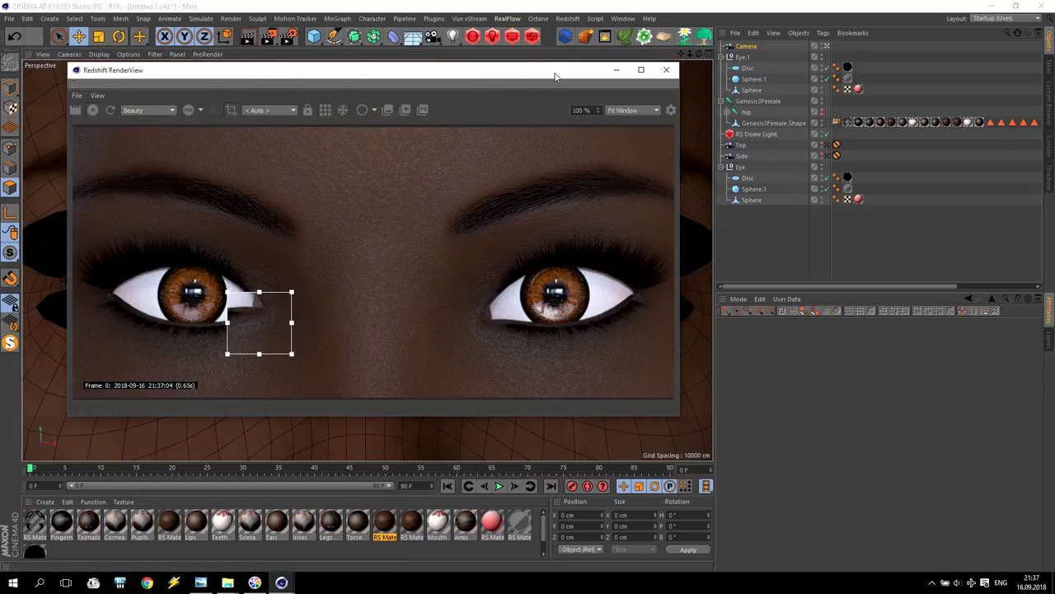
# Step: Select the RS Dome Light, start a new render and disable Render Region for full frame
pyautogui.click(766, 135)
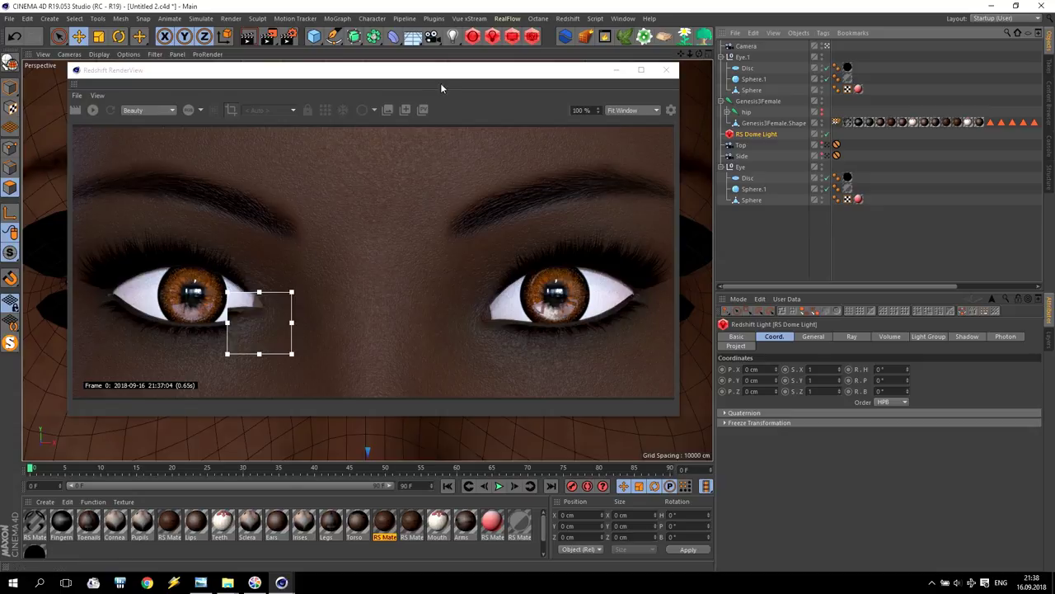
pyautogui.click(92, 109)
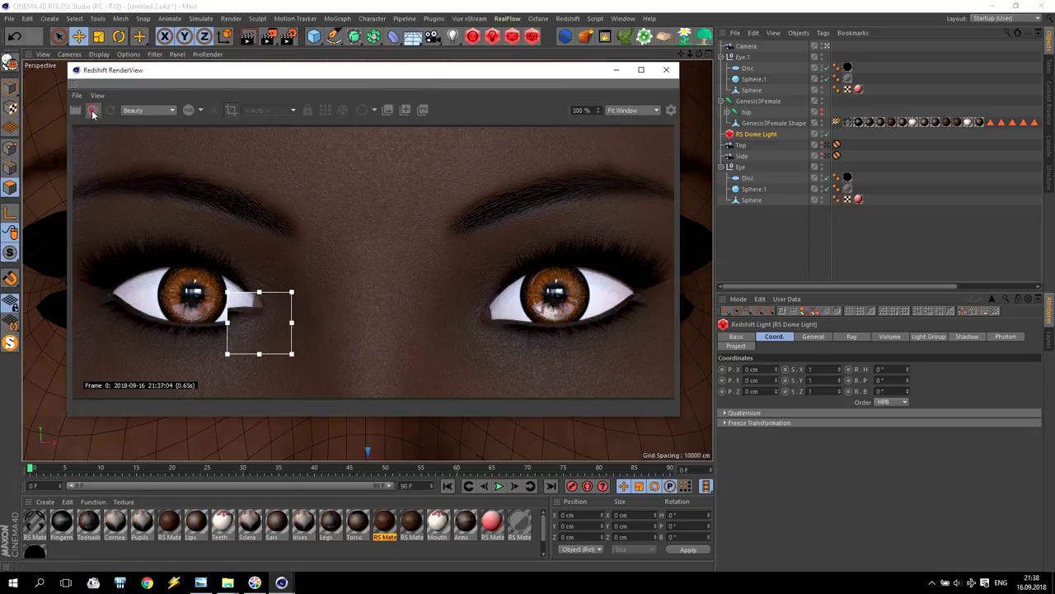
pyautogui.click(325, 111)
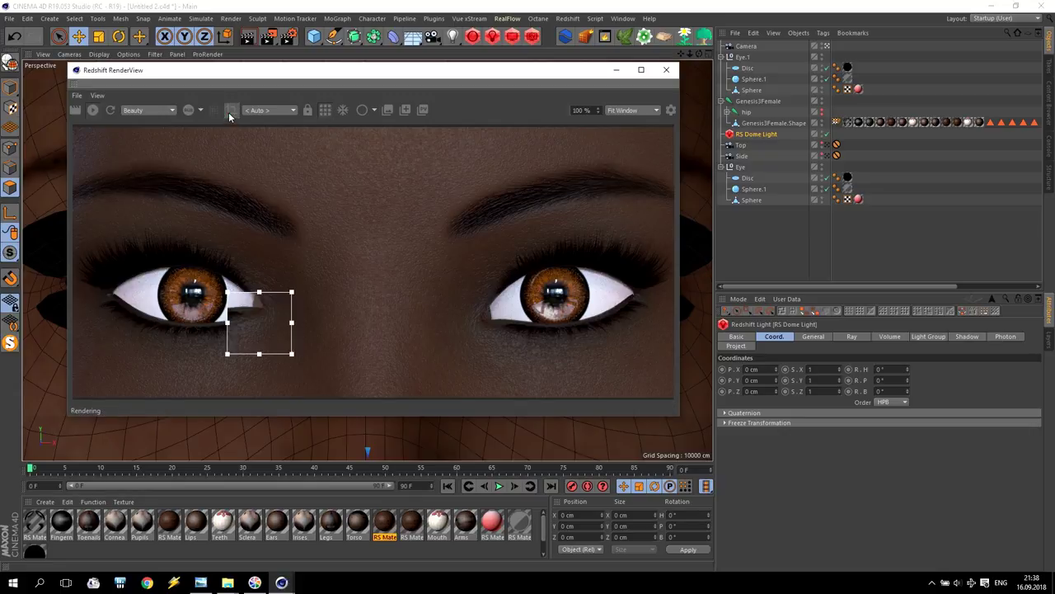
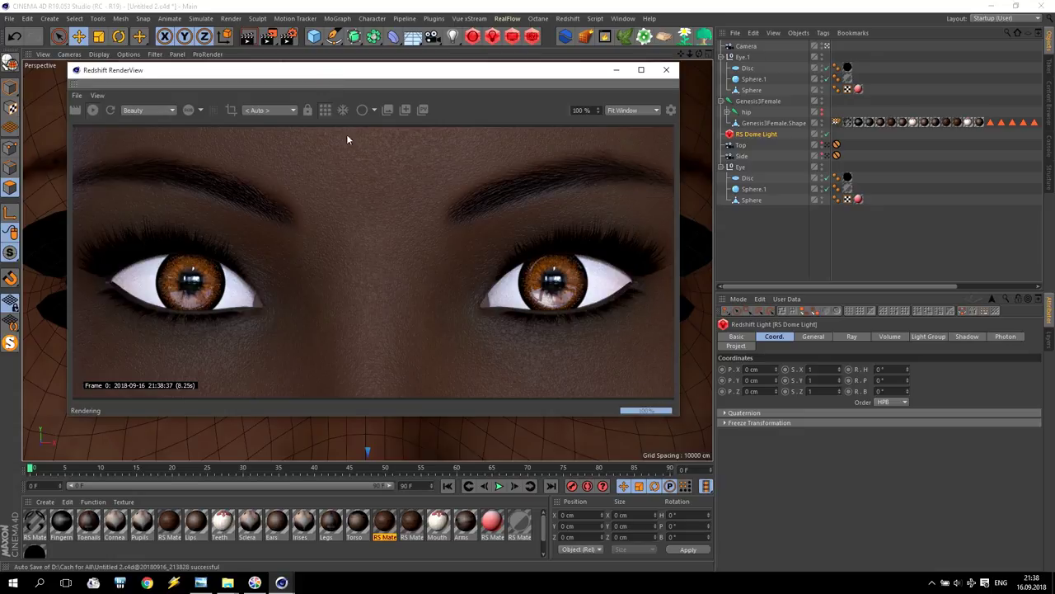
# Step: Rotate the RS Dome Light to a heading (R.H) of 45° for new eye lighting
pyautogui.moveTo(684, 55); pyautogui.dragTo(701, 60)
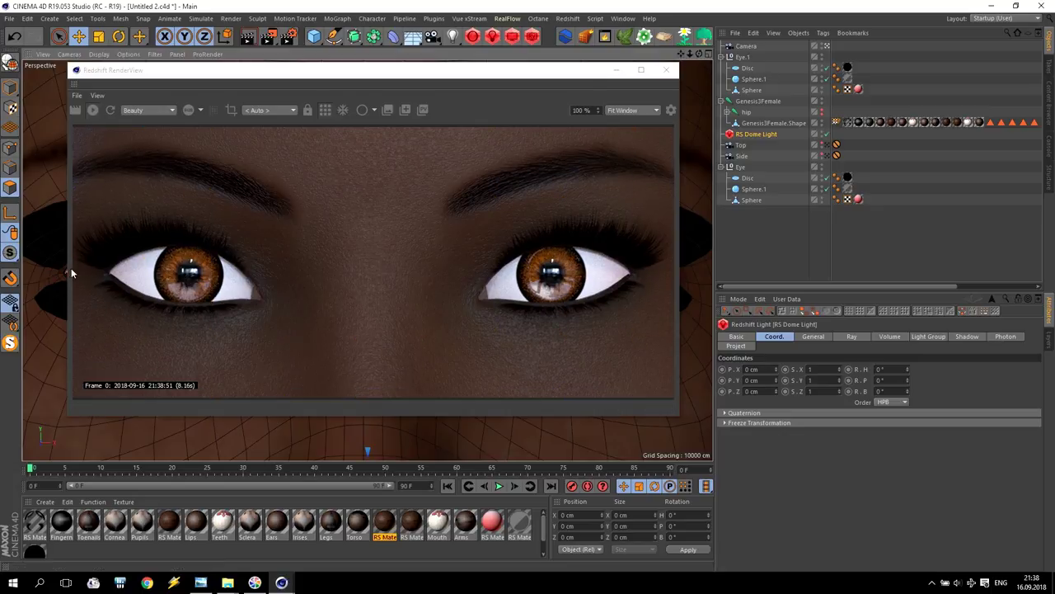
pyautogui.moveTo(404, 73)
pyautogui.mouseDown()
pyautogui.moveTo(440, 91)
pyautogui.moveTo(440, 74)
pyautogui.moveTo(413, 64)
pyautogui.mouseUp()
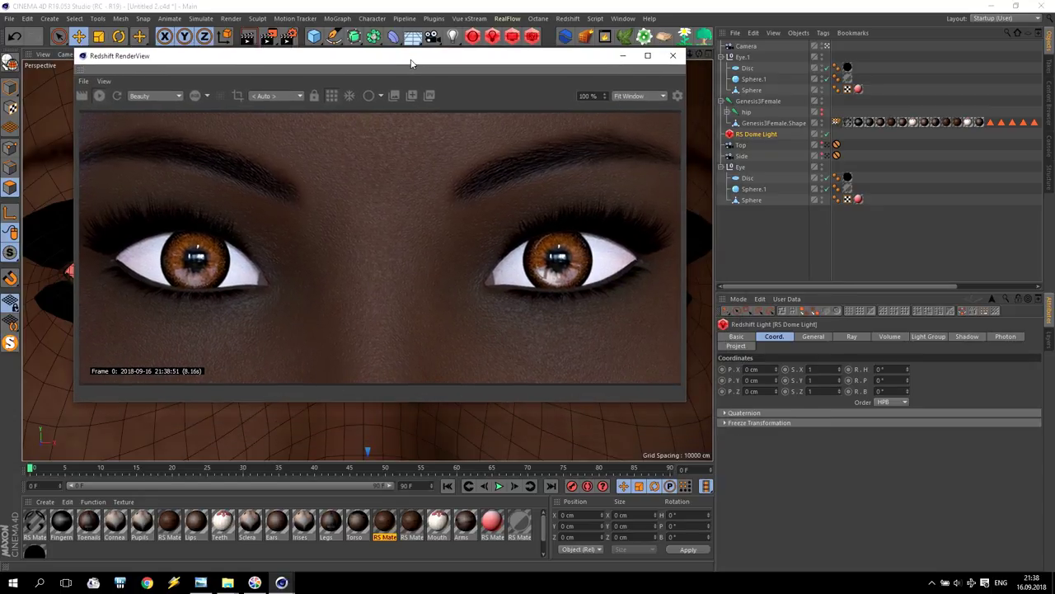
pyautogui.click(757, 134)
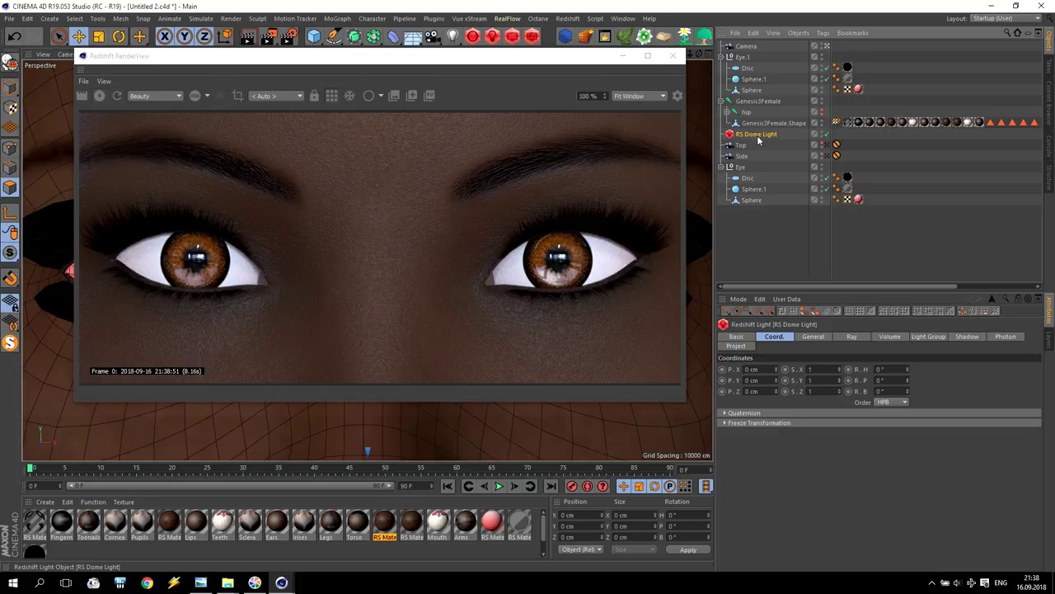
pyautogui.moveTo(890, 369); pyautogui.dragTo(847, 366)
pyautogui.write('45')
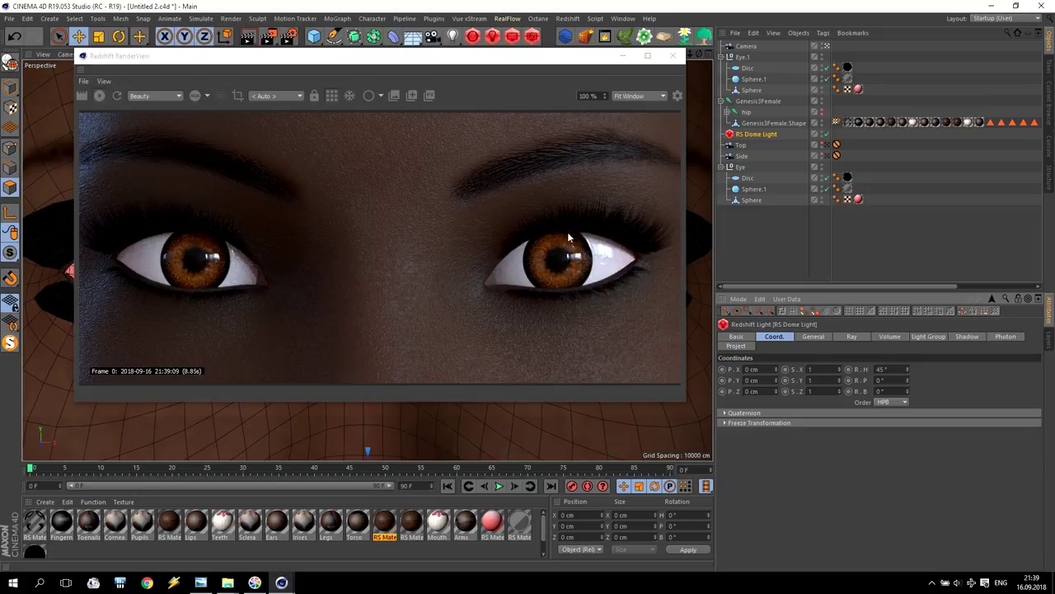
pyautogui.click(200, 584)
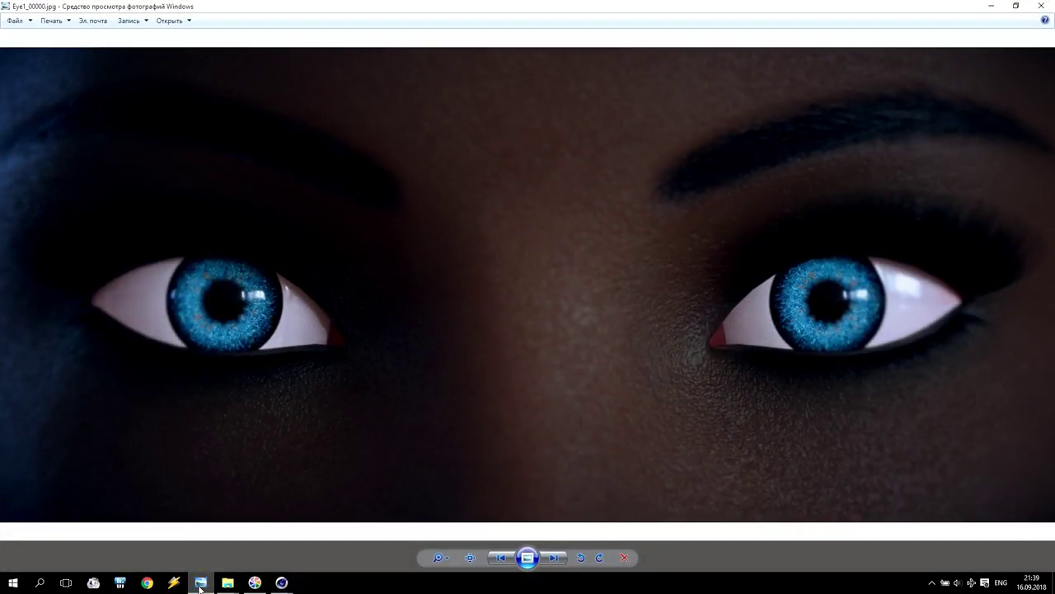
pyautogui.click(199, 583)
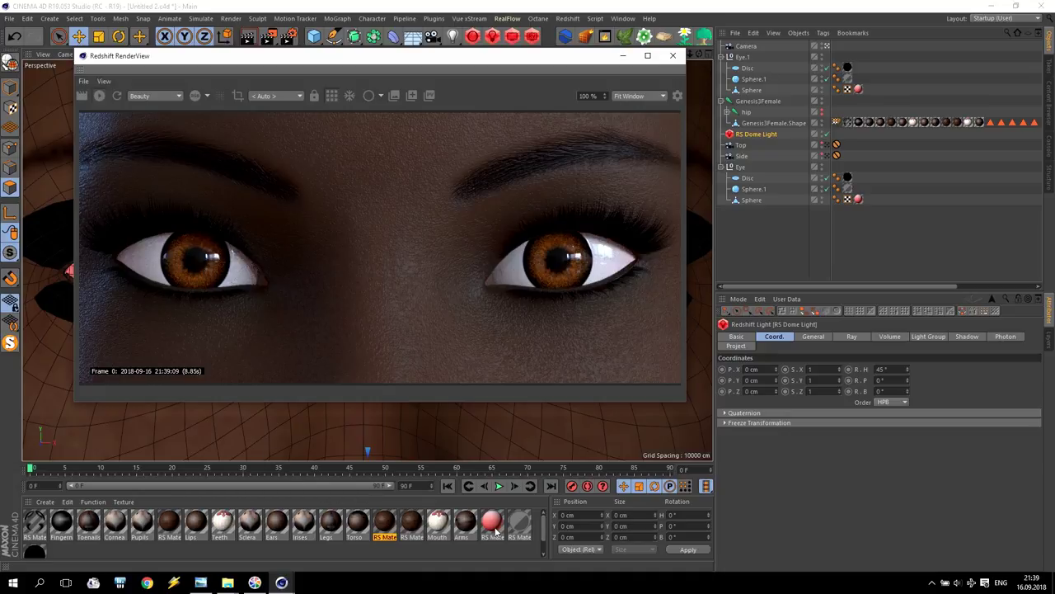
# Step: Limit the Redshift render to a tight region around the left eye
pyautogui.click(237, 96)
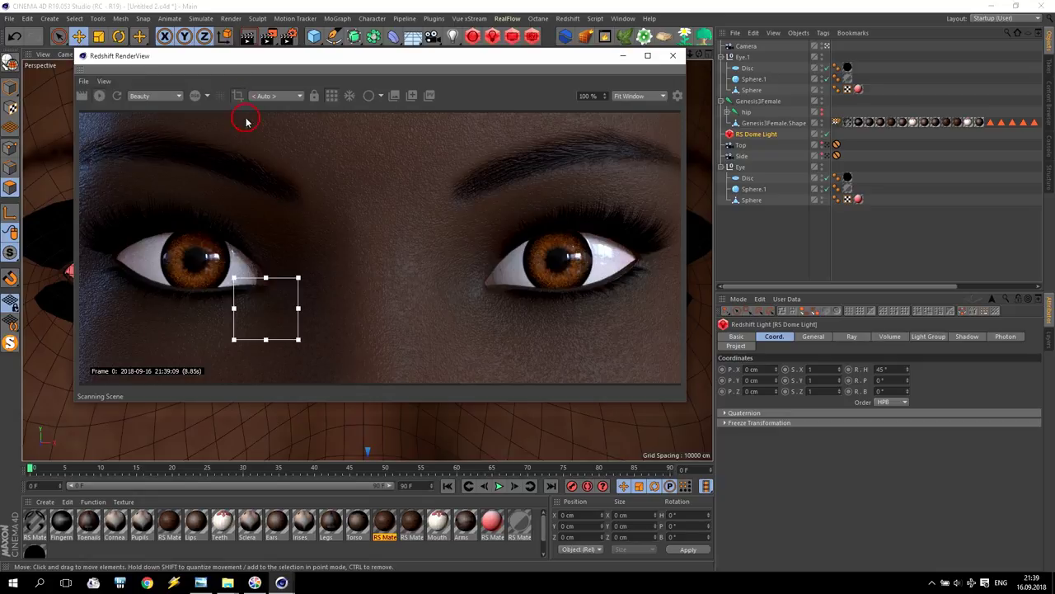
pyautogui.moveTo(235, 280); pyautogui.dragTo(106, 204)
pyautogui.click(273, 316)
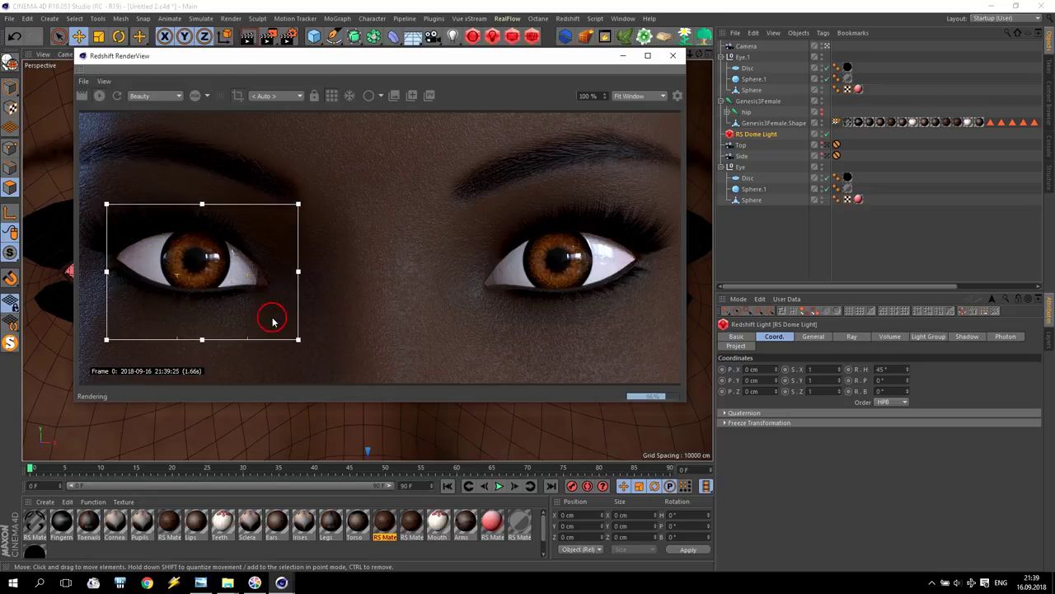
pyautogui.click(297, 340)
pyautogui.moveTo(297, 340); pyautogui.dragTo(274, 302)
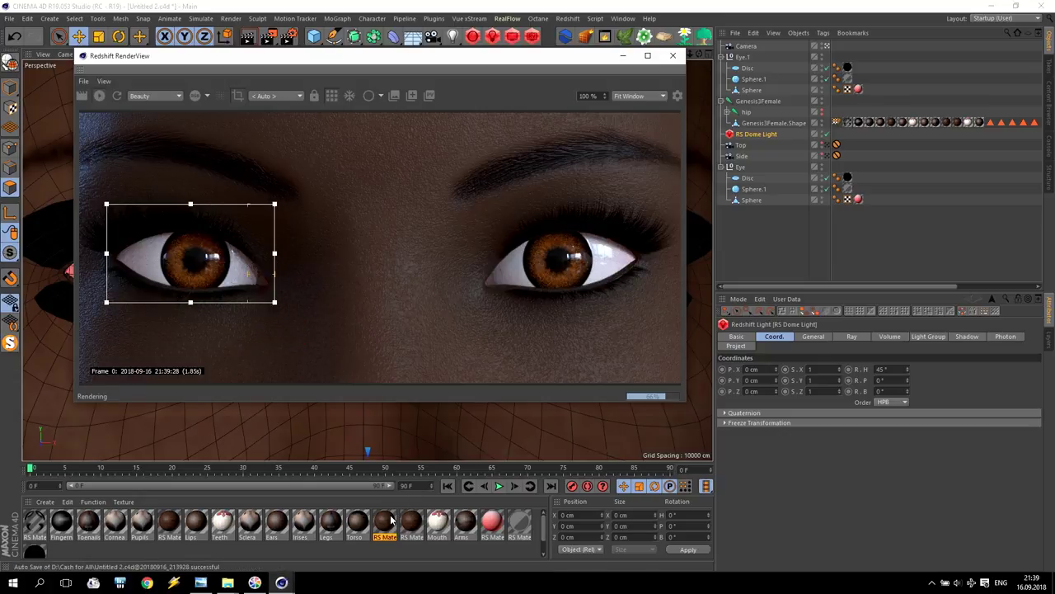
# Step: Open RS Material.2's shader graph and change the top layer's diffuse colour from orange to blue
pyautogui.doubleClick(492, 521)
pyautogui.moveTo(356, 74); pyautogui.dragTo(694, 102)
pyautogui.moveTo(467, 63); pyautogui.dragTo(416, 26)
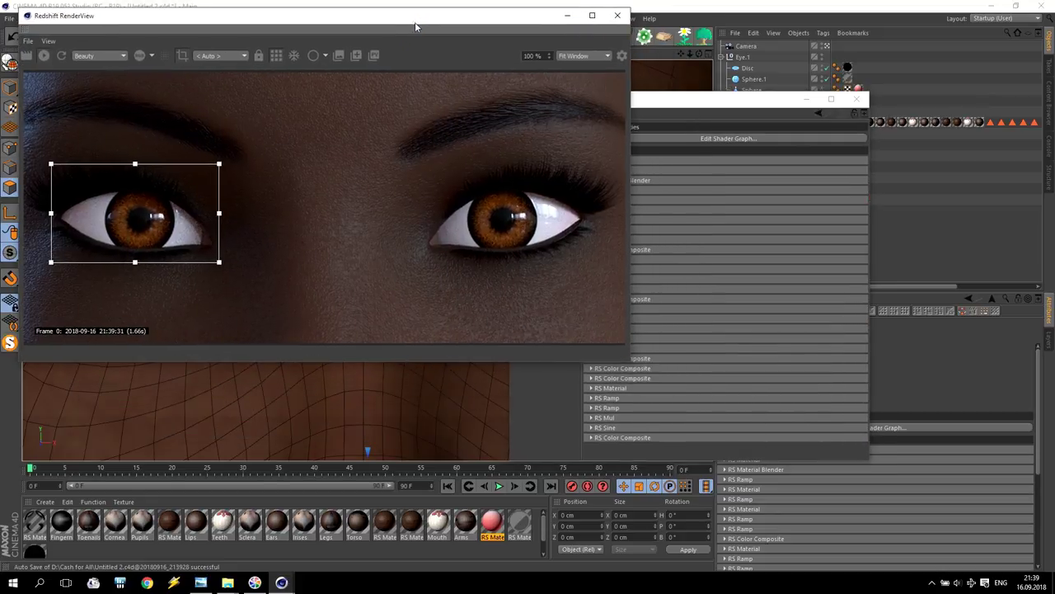
pyautogui.click(788, 138)
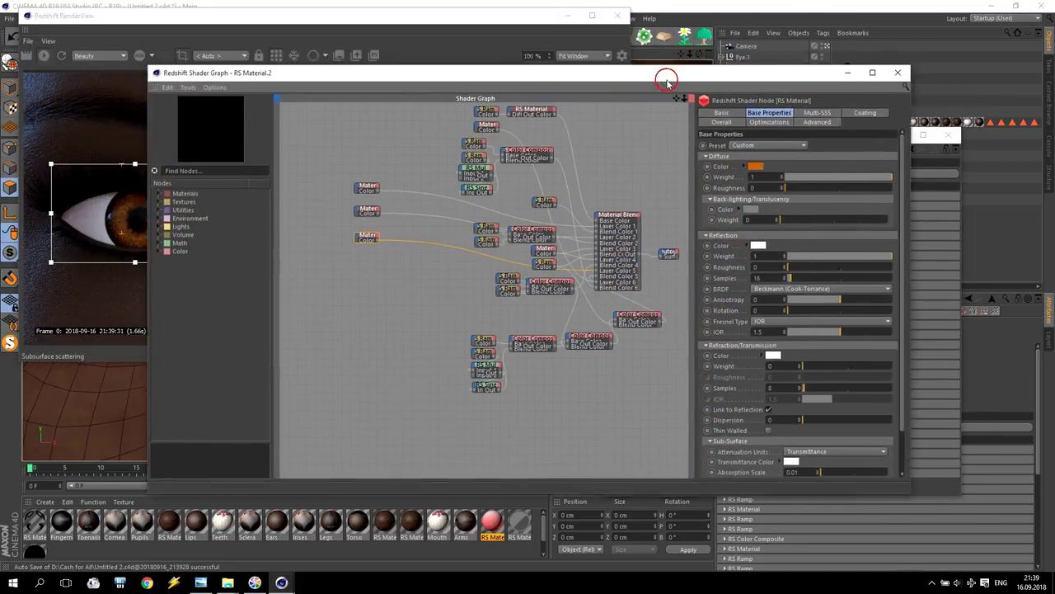
pyautogui.moveTo(668, 80); pyautogui.dragTo(809, 127)
pyautogui.click(506, 232)
pyautogui.click(510, 237)
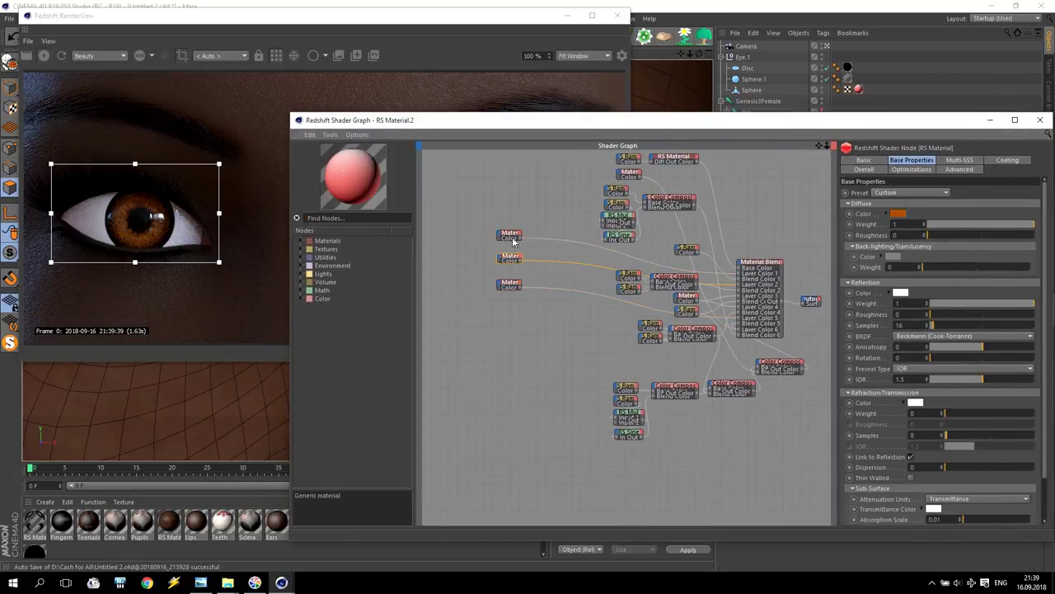
pyautogui.click(511, 234)
pyautogui.click(897, 213)
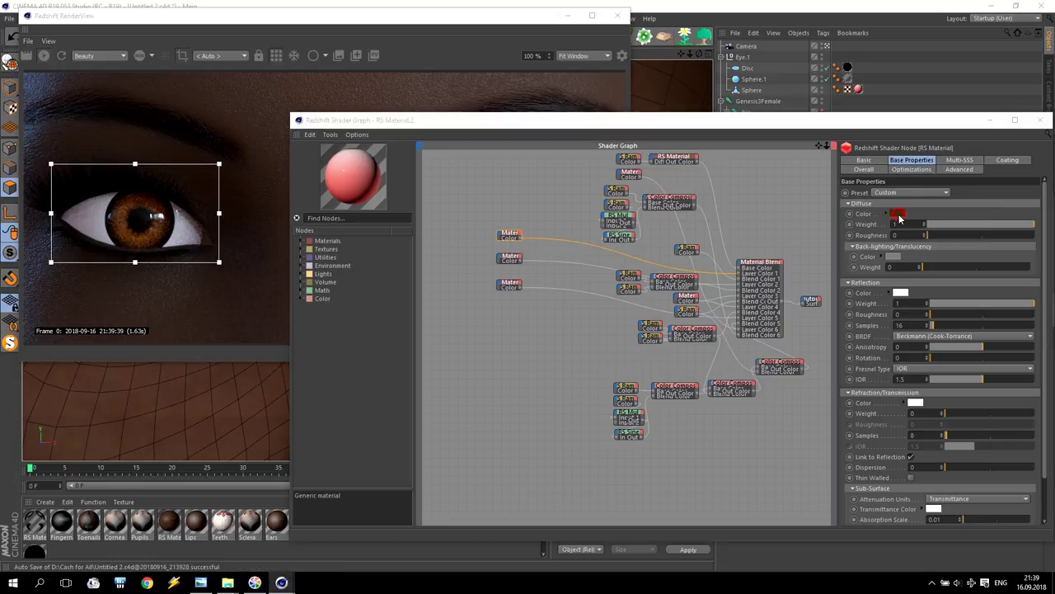
pyautogui.moveTo(902, 217); pyautogui.dragTo(970, 229)
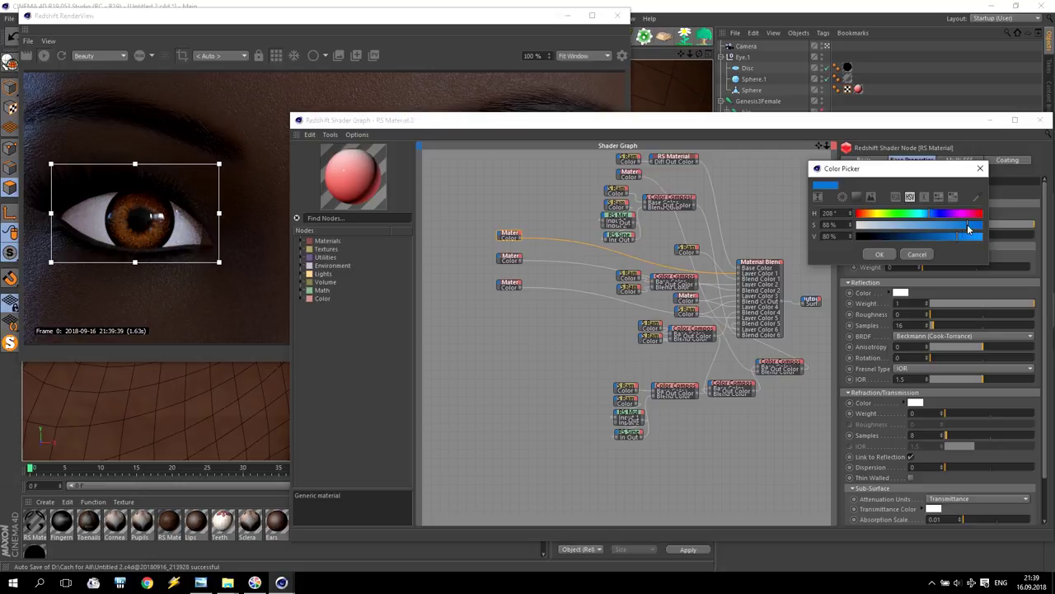
pyautogui.click(893, 257)
# Step: Change the lowest layer's diffuse colour to cyan at 78% saturation
pyautogui.click(506, 258)
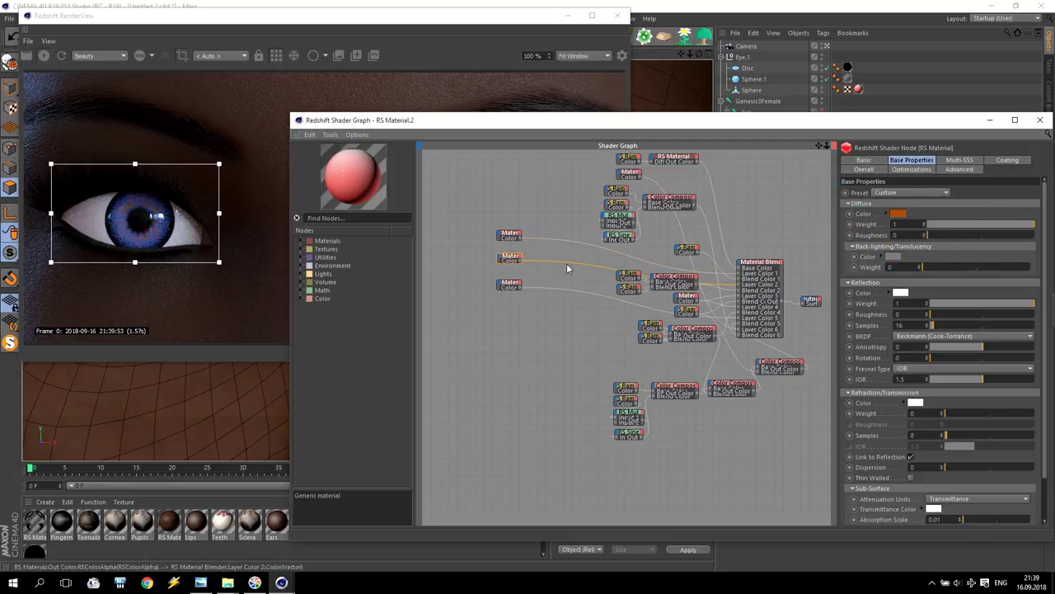
pyautogui.click(510, 283)
pyautogui.click(897, 214)
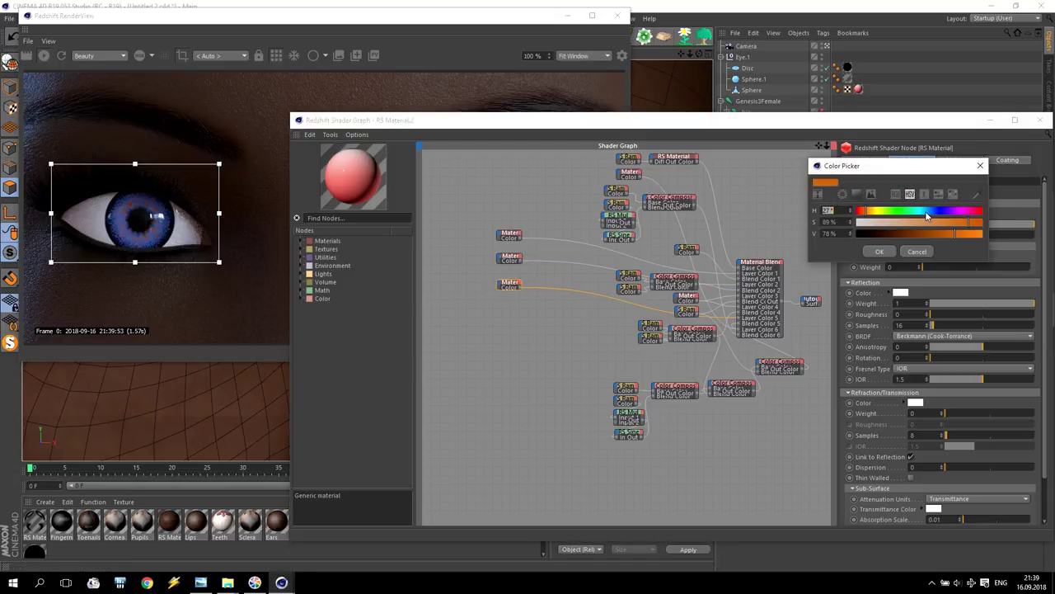
pyautogui.click(924, 212)
pyautogui.moveTo(970, 229); pyautogui.dragTo(955, 227)
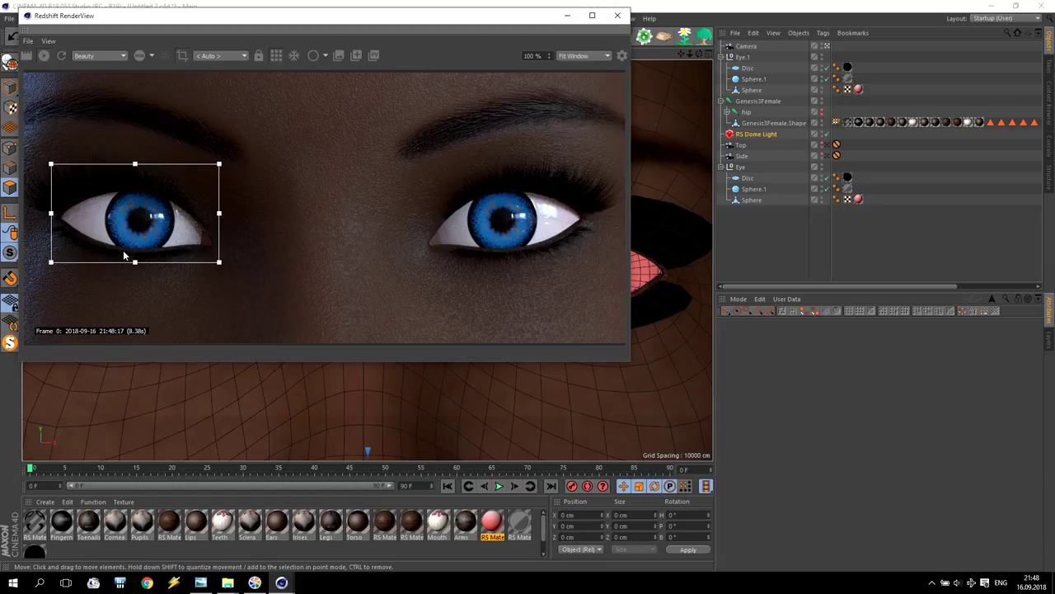
# Step: Reopen the shader graph and set the top layer's diffuse colour to blue, hue 196°
pyautogui.doubleClick(491, 524)
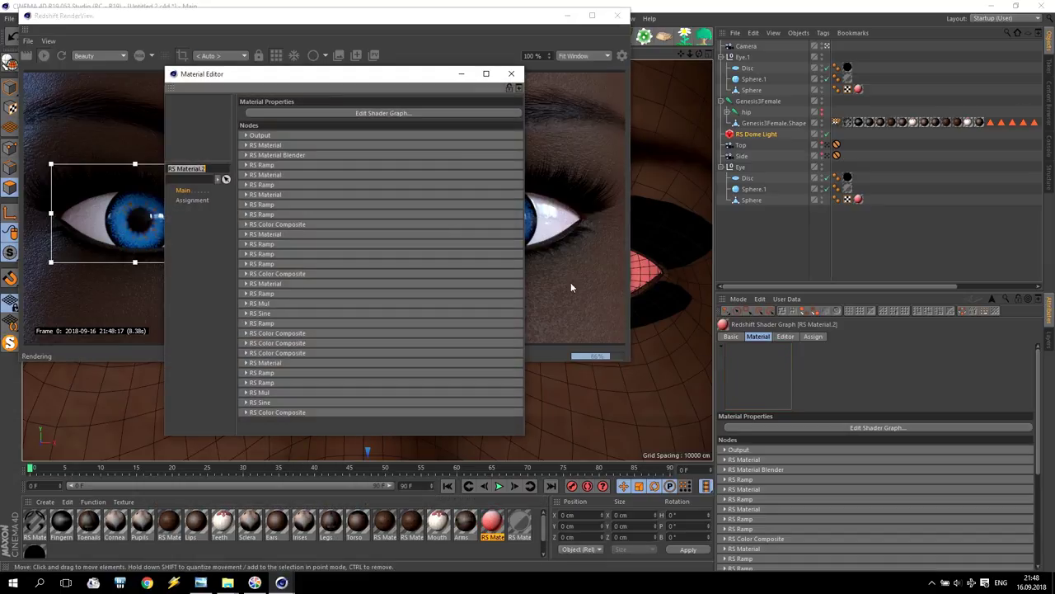
pyautogui.click(367, 104)
pyautogui.moveTo(387, 31); pyautogui.dragTo(586, 123)
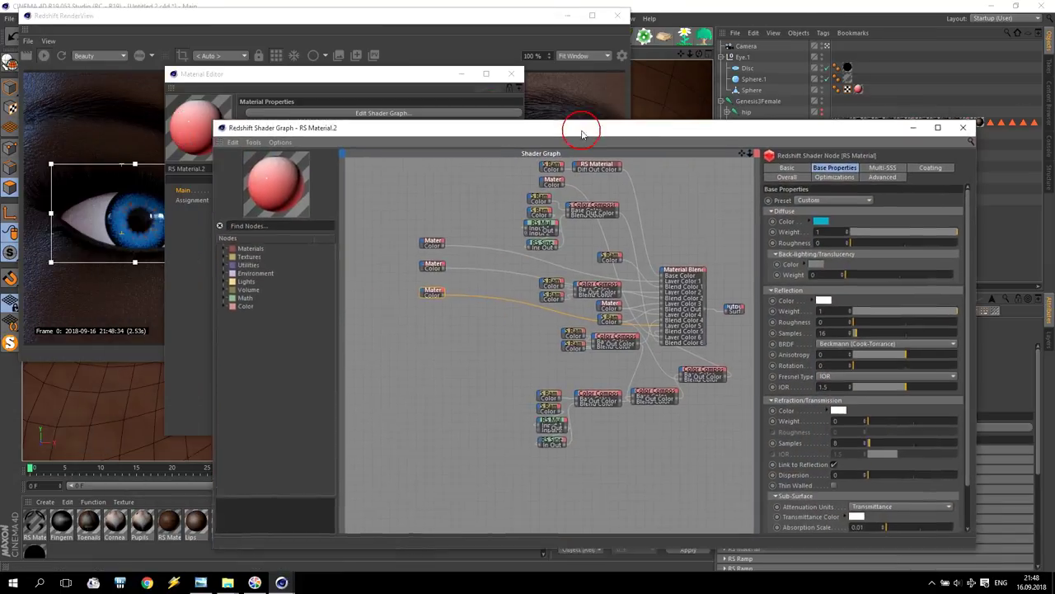
pyautogui.click(510, 74)
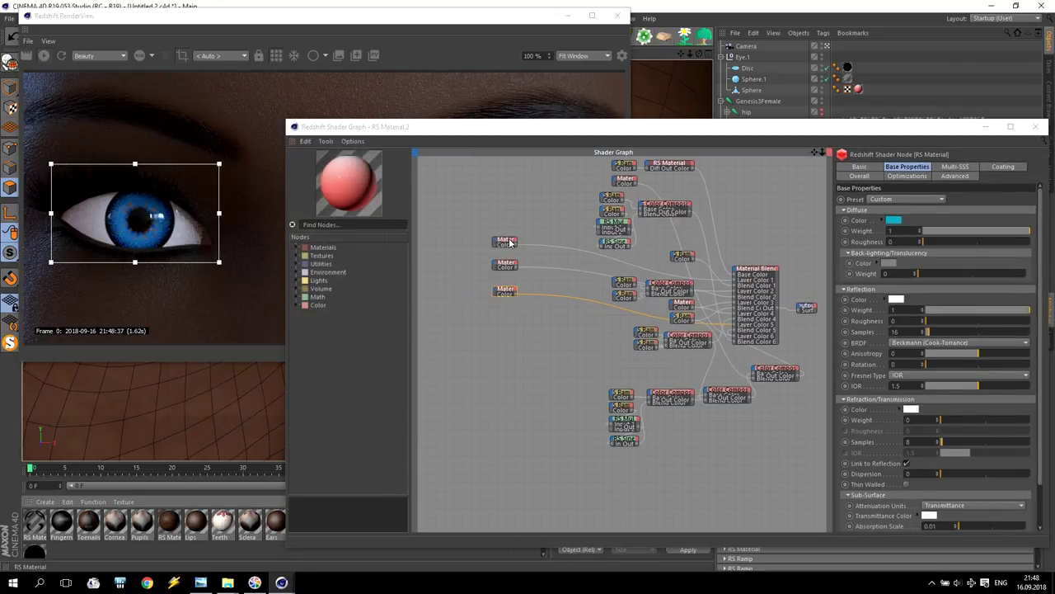
pyautogui.click(505, 243)
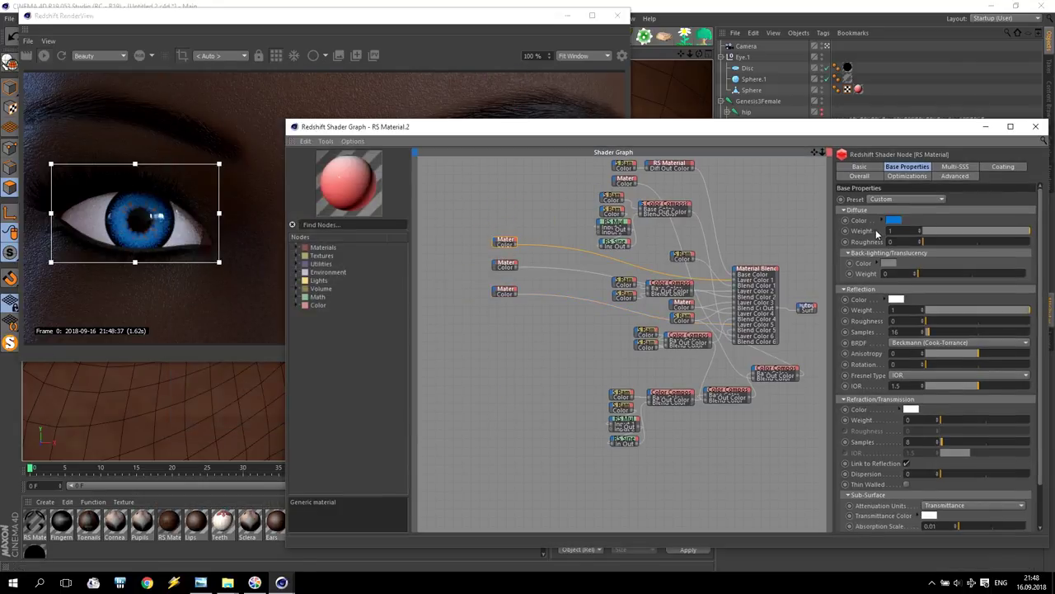
pyautogui.click(894, 221)
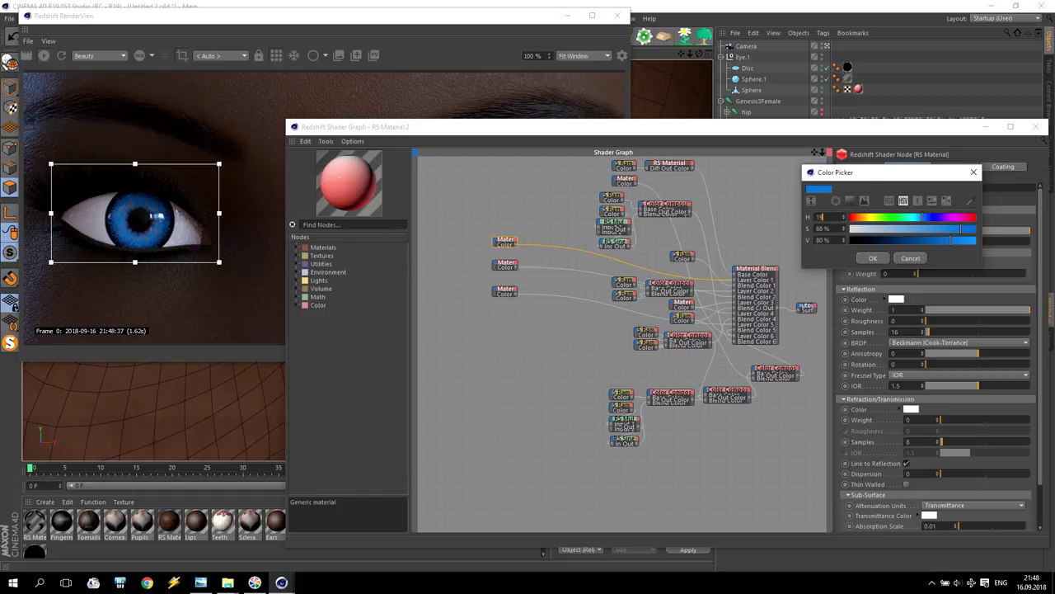
pyautogui.press('Tab')
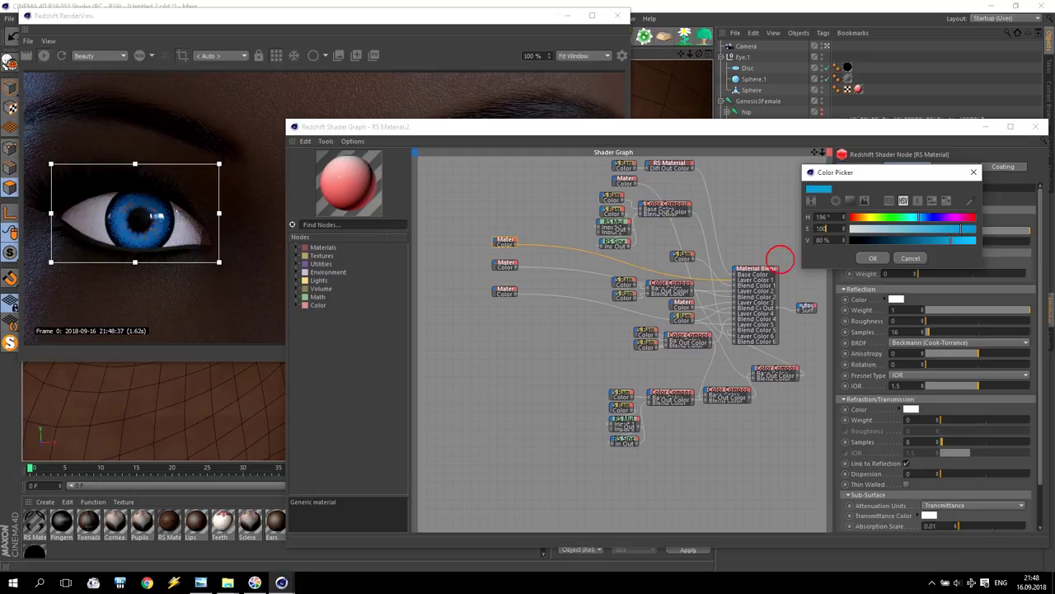
pyautogui.press('Return')
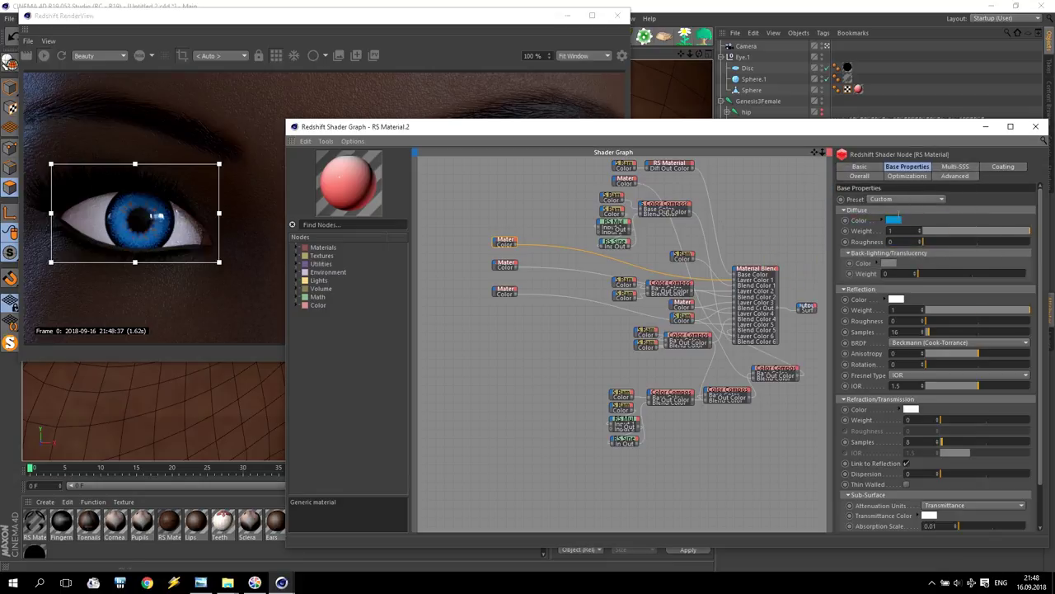
pyautogui.click(895, 219)
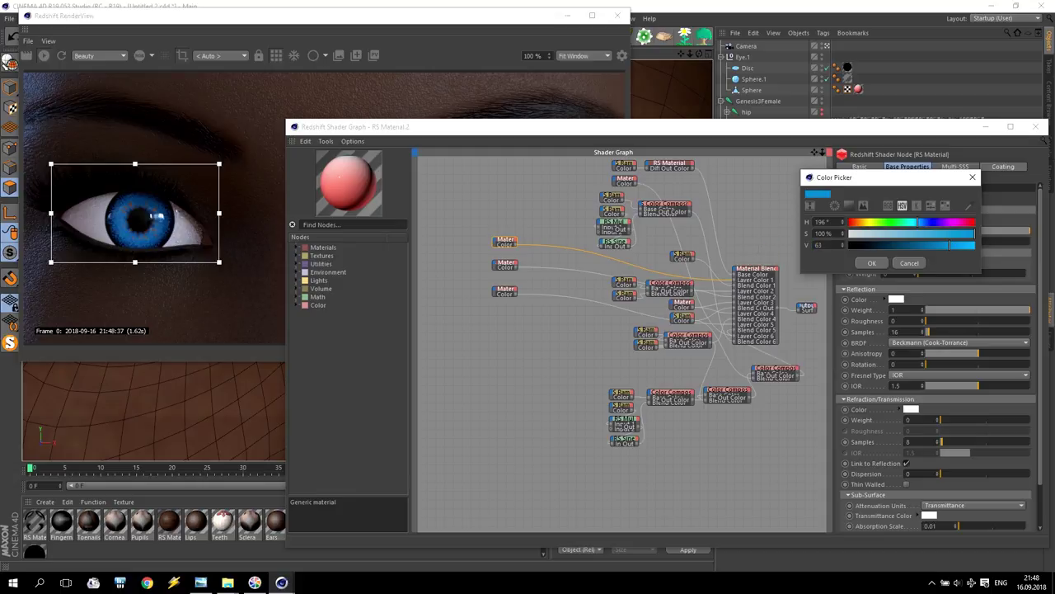
pyautogui.press('Return')
# Step: Darken the lower layer's orange diffuse colour to brightness 56
pyautogui.click(506, 264)
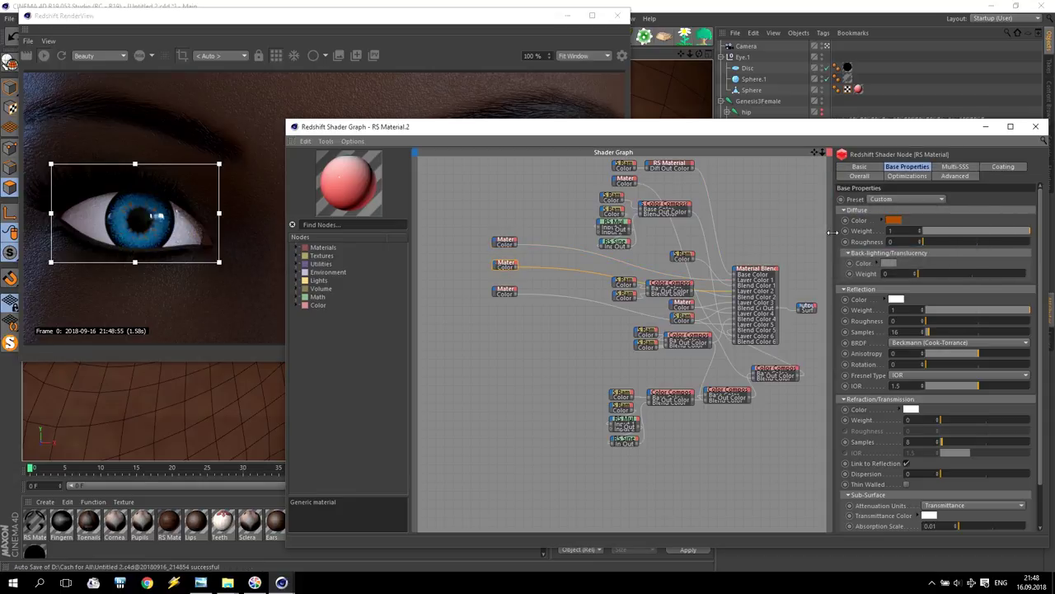
pyautogui.click(894, 219)
pyautogui.click(829, 216)
pyautogui.doubleClick(821, 216)
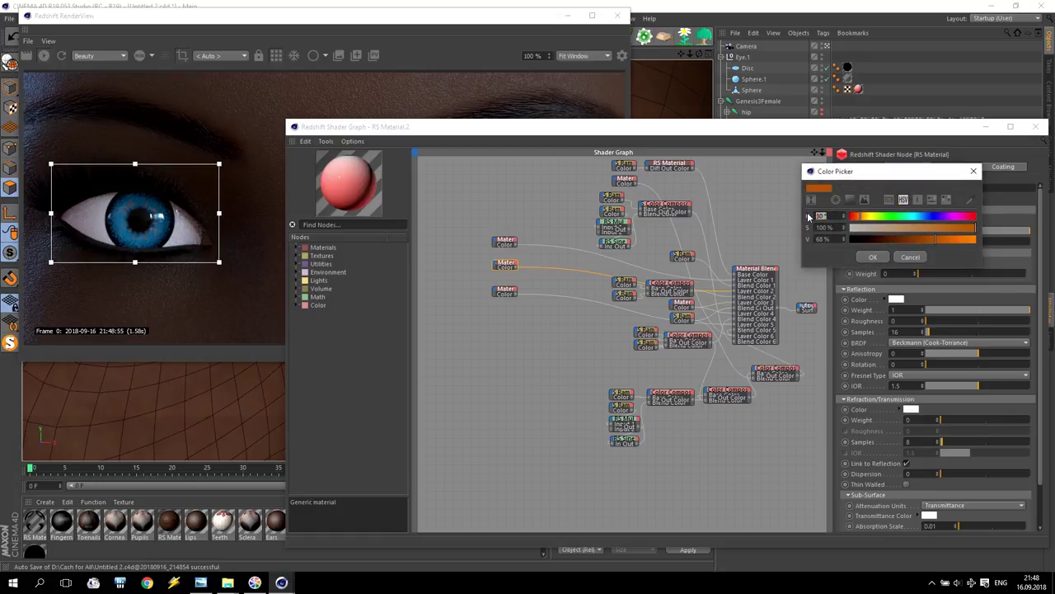
pyautogui.press('Return')
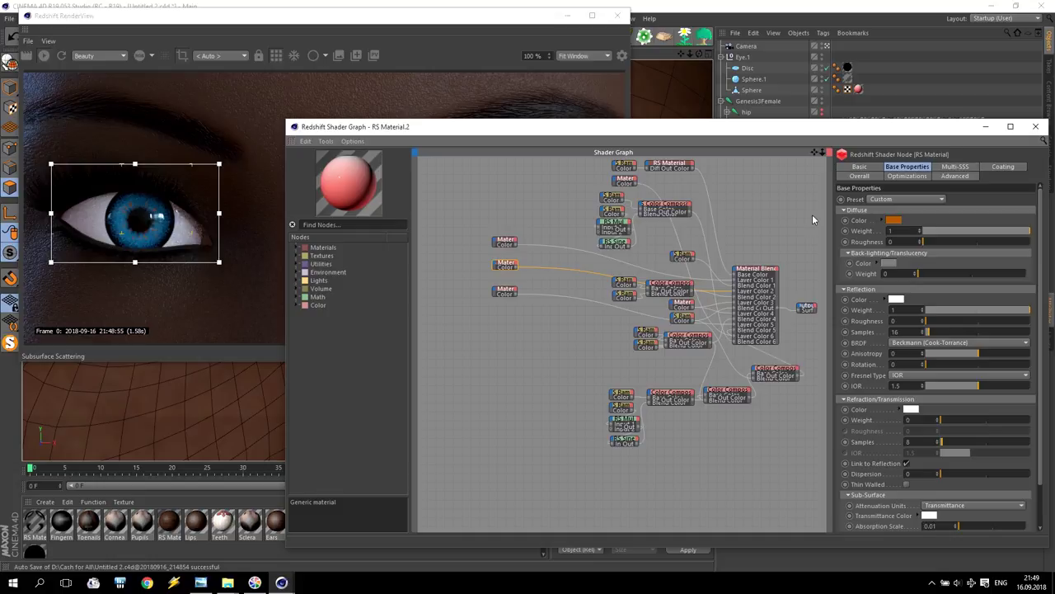
pyautogui.click(894, 219)
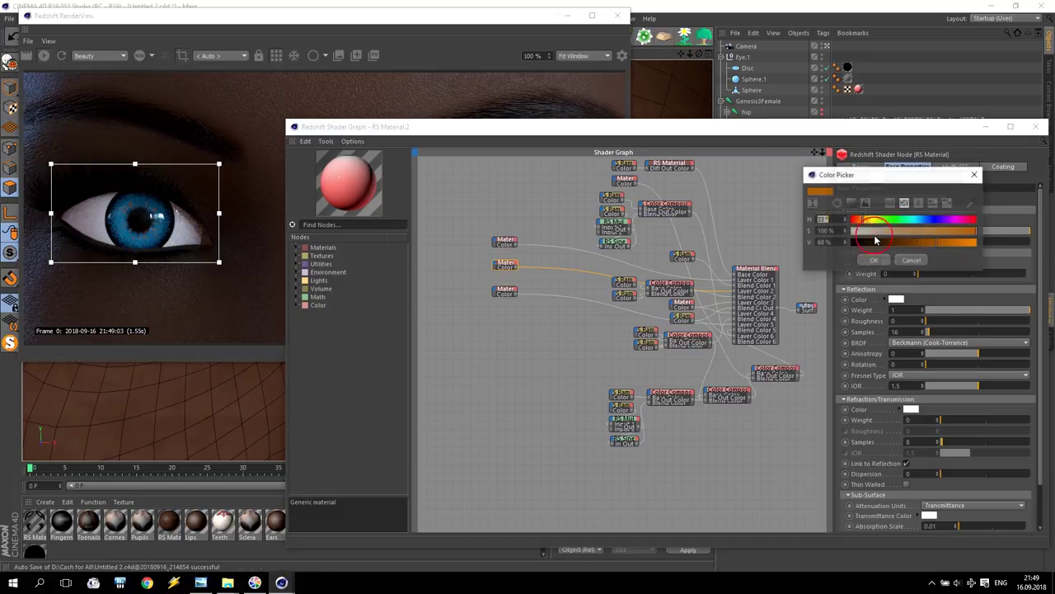
pyautogui.doubleClick(832, 242)
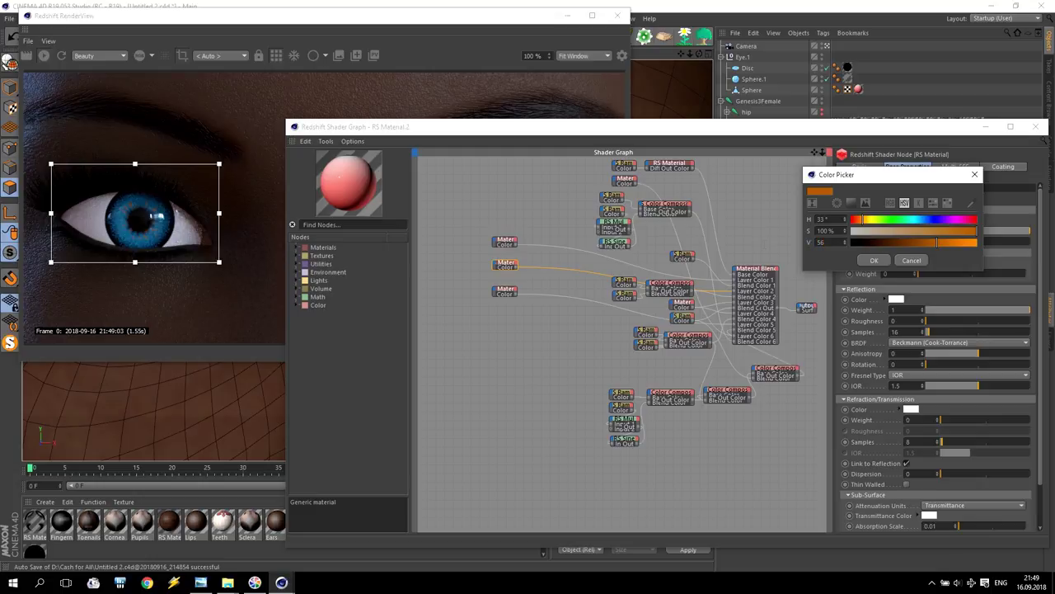
pyautogui.write('56')
pyautogui.press('Return')
# Step: Set the third layer's diffuse colour to H 182, S 48, V 100 and close the shader graph
pyautogui.click(506, 291)
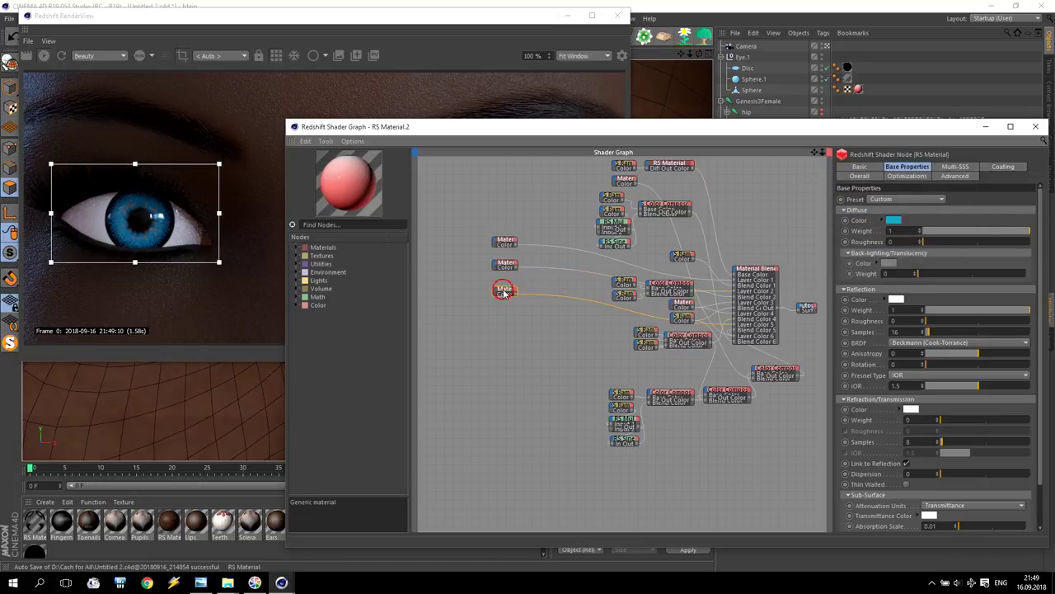
pyautogui.click(895, 220)
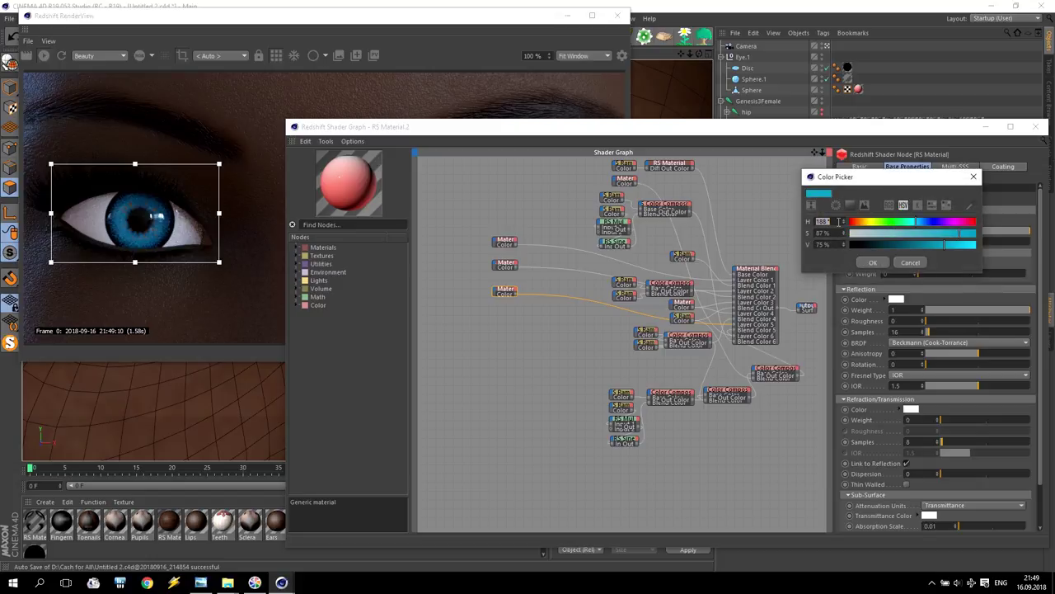
pyautogui.press('BackSpace')
pyautogui.write('182')
pyautogui.press('Return')
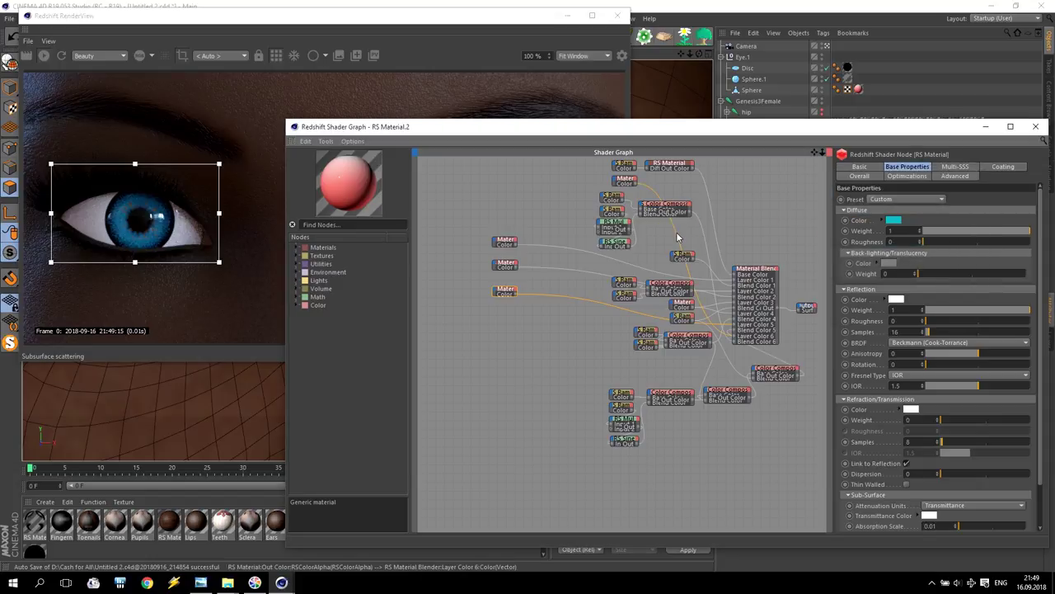
pyautogui.press('Tab')
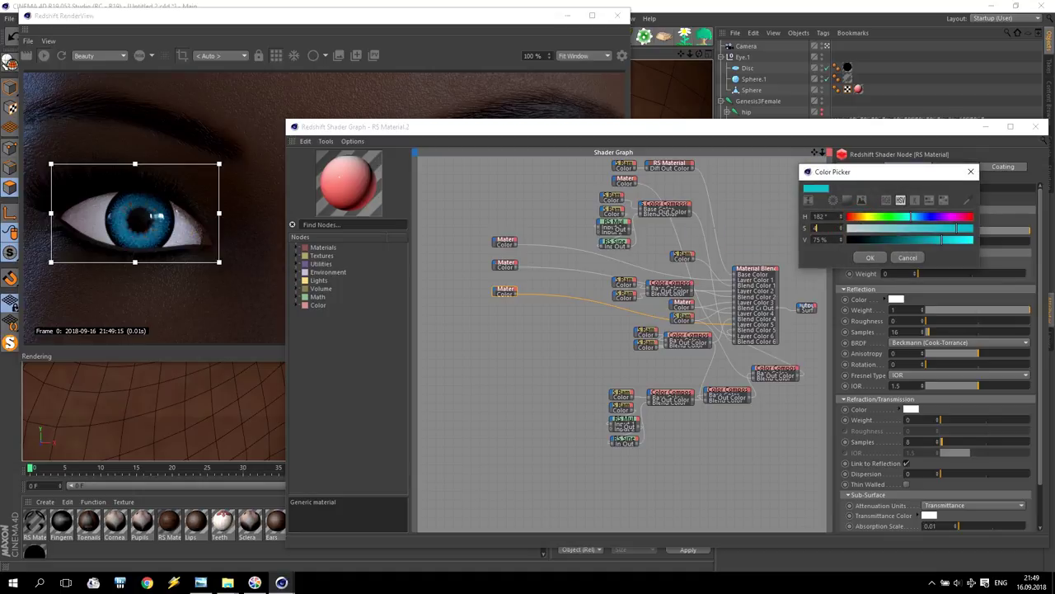
pyautogui.press('Return')
pyautogui.press('Tab')
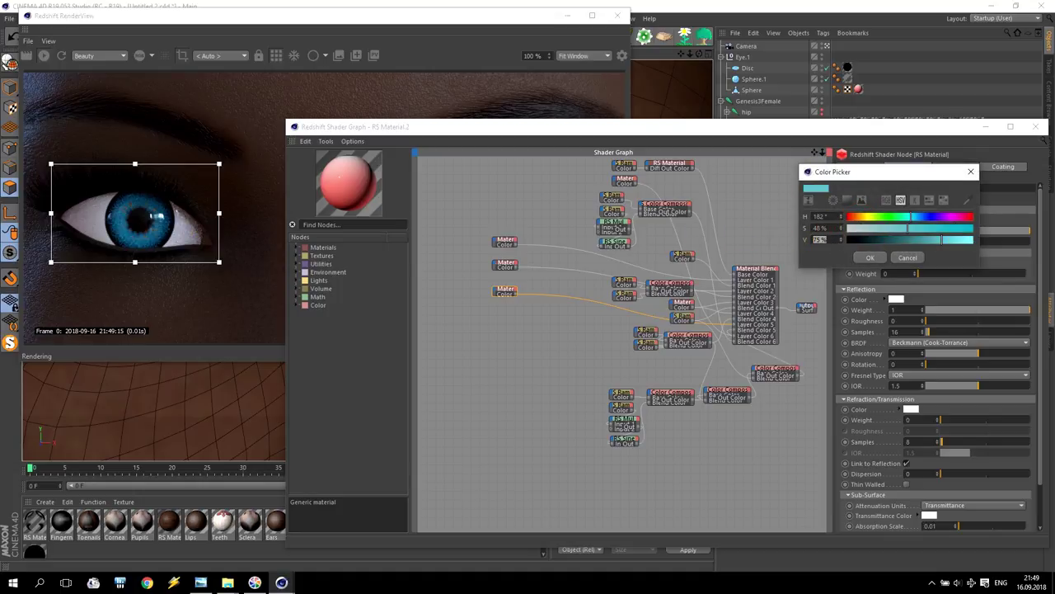
pyautogui.write('100')
pyautogui.click(870, 257)
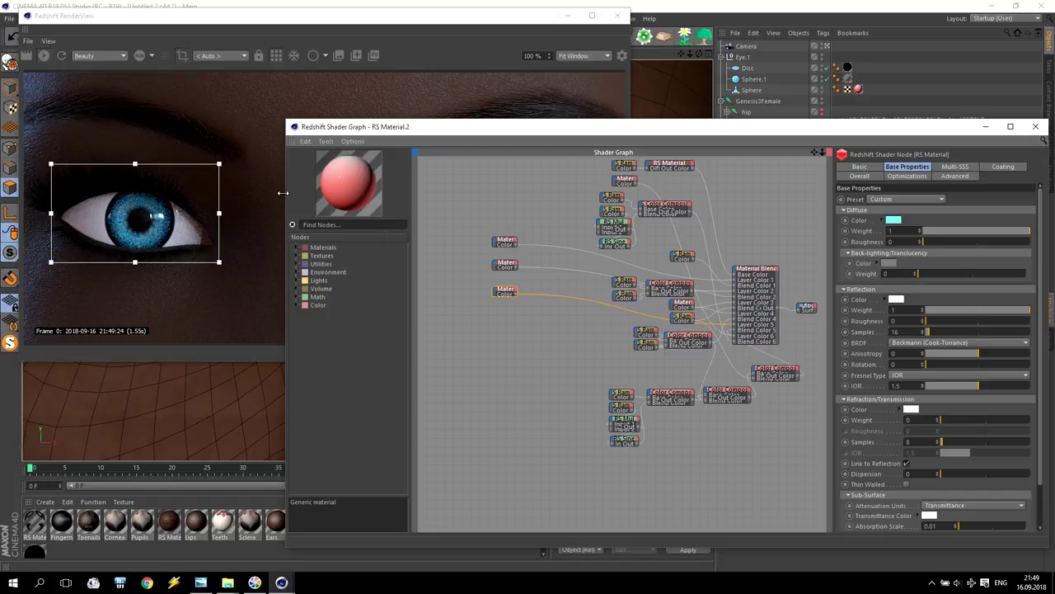
pyautogui.click(1036, 126)
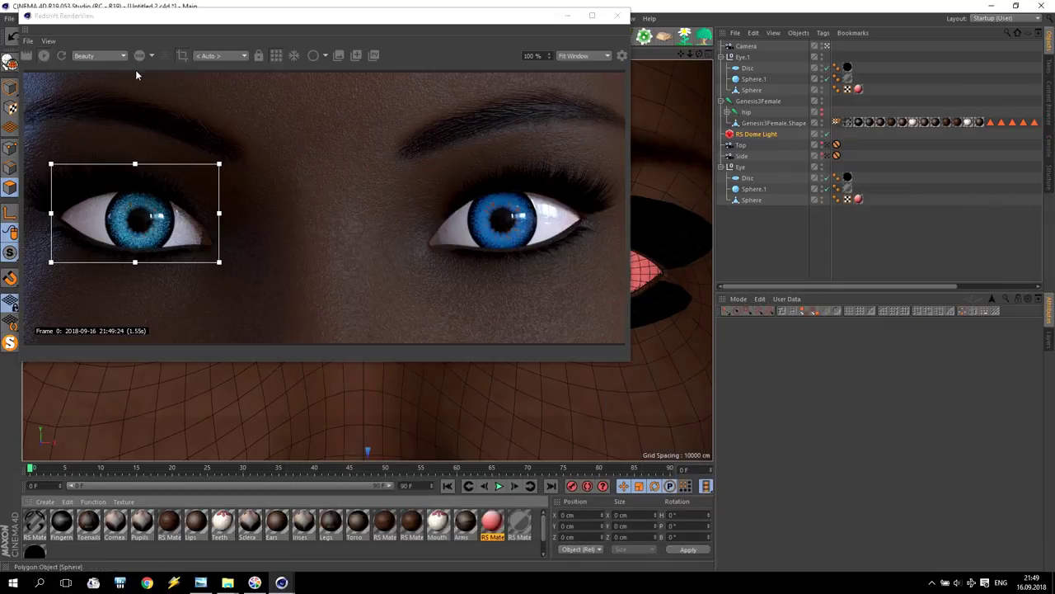
# Step: Turn off the region crop to render both eyes, then switch to the Eye.c4d document
pyautogui.click(183, 55)
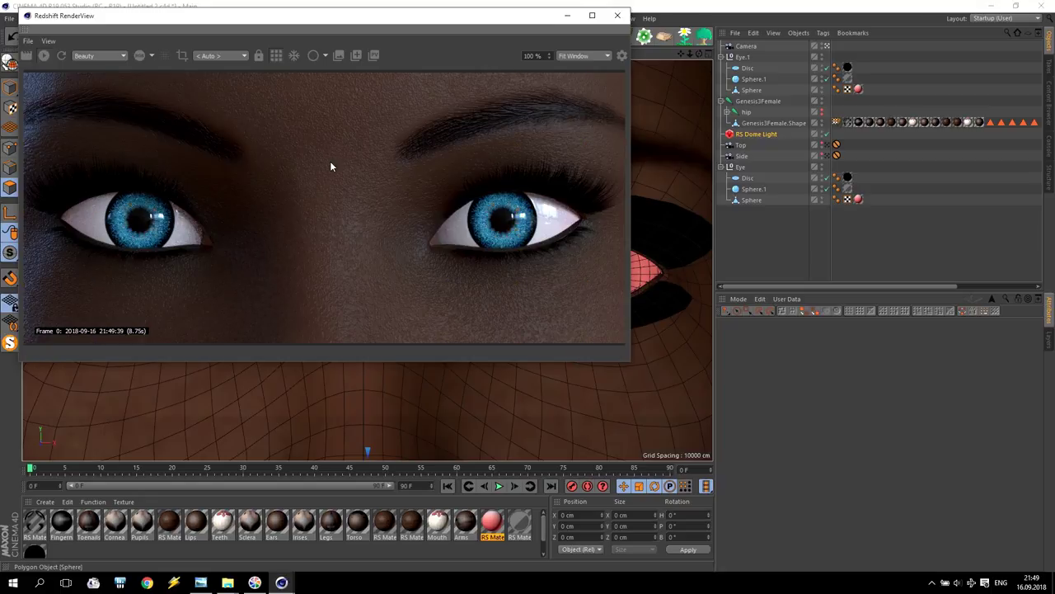
pyautogui.click(637, 18)
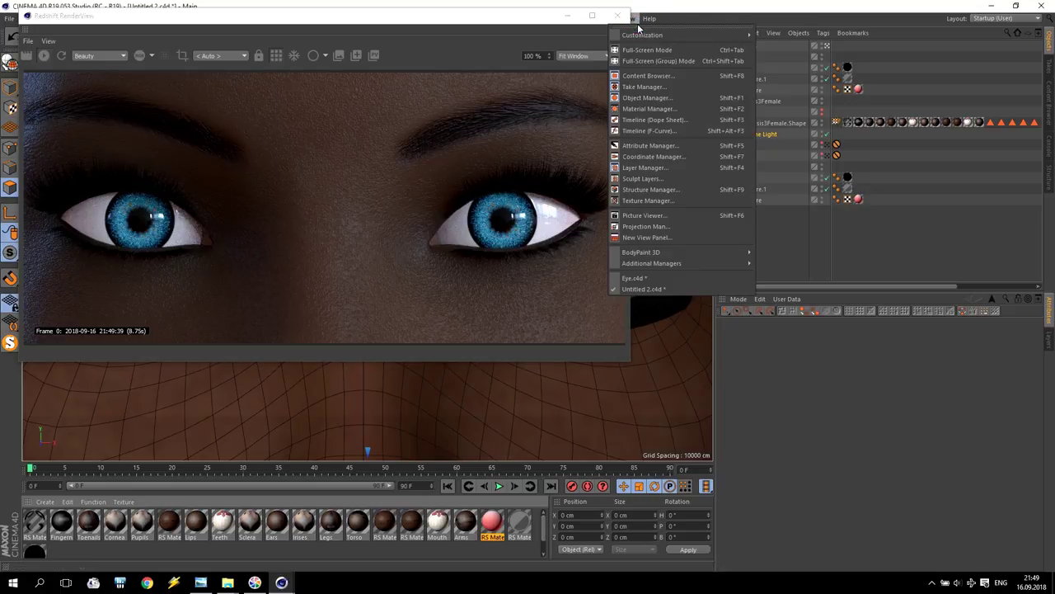
pyautogui.click(635, 279)
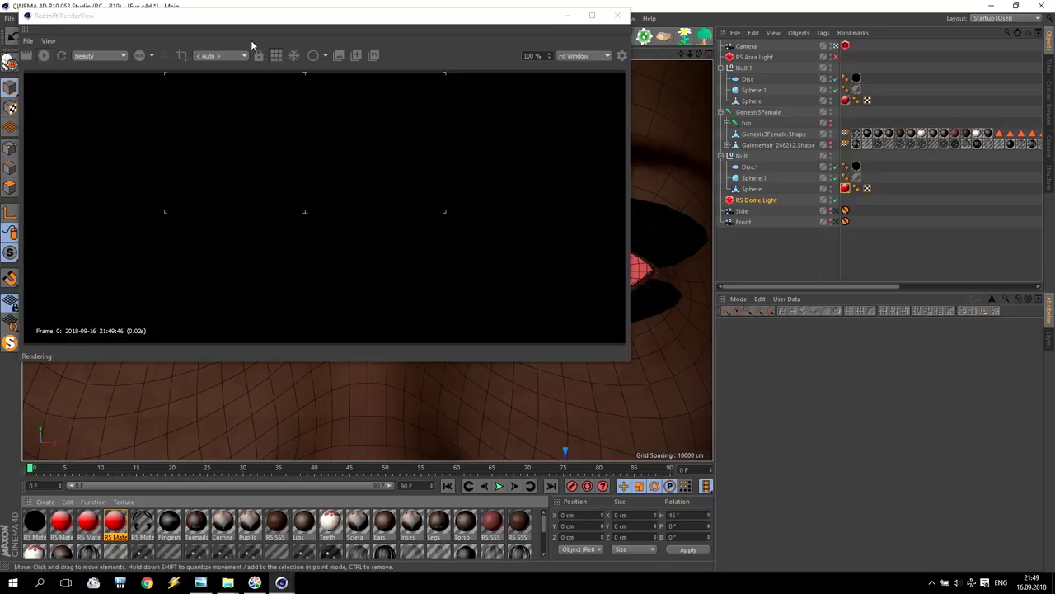
pyautogui.moveTo(259, 18); pyautogui.dragTo(257, 57)
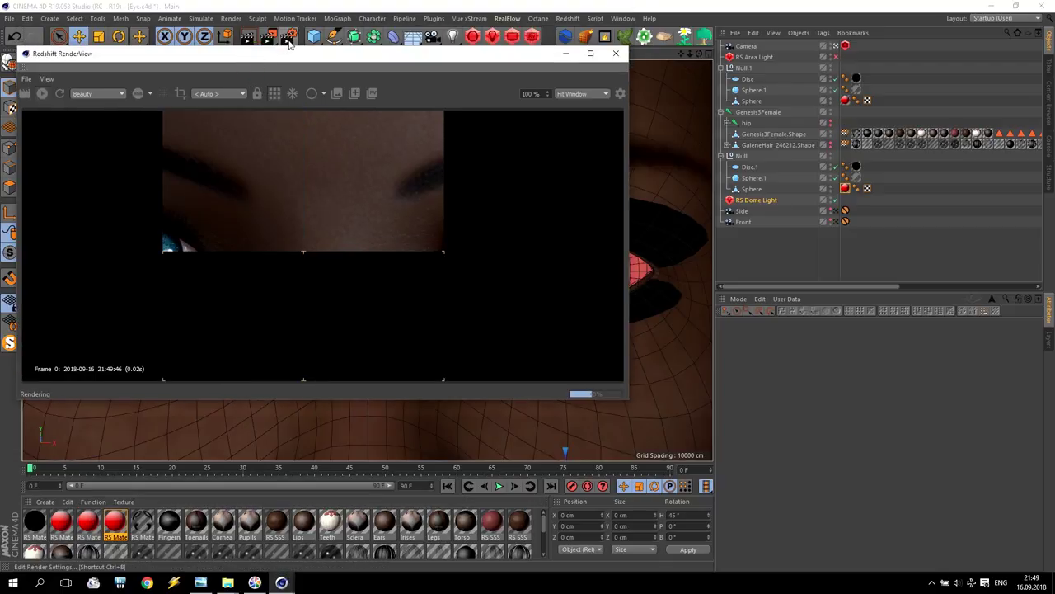
# Step: Set Redshift's Samples Min and Samples Max both to 16 in the render settings
pyautogui.click(288, 44)
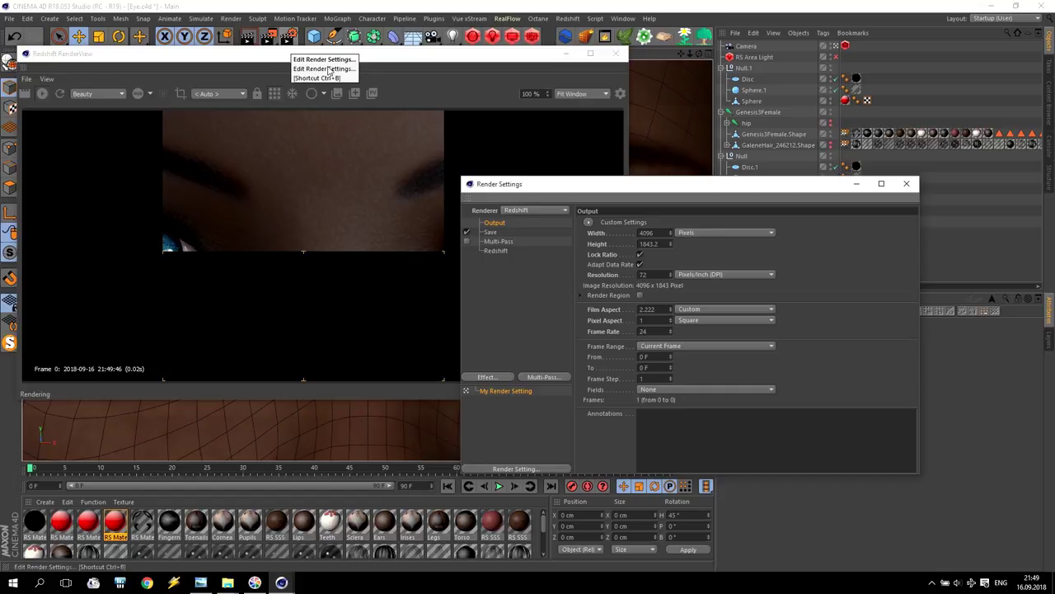
pyautogui.click(495, 251)
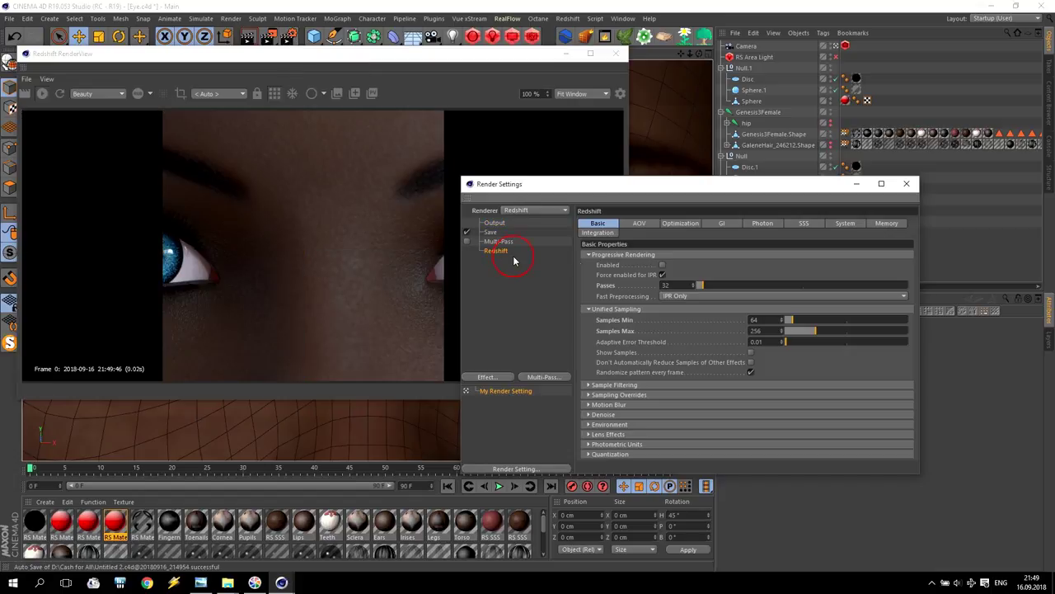
pyautogui.doubleClick(772, 330)
pyautogui.press('Return')
pyautogui.doubleClick(746, 331)
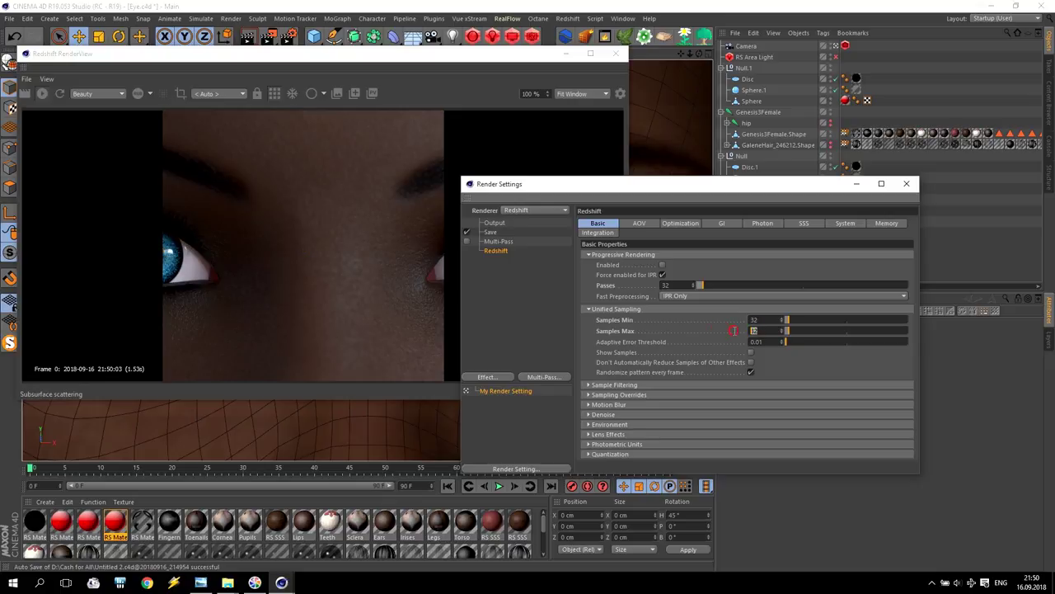
pyautogui.doubleClick(753, 319)
pyautogui.write('16')
pyautogui.press('Return')
pyautogui.click(699, 331)
# Step: Set the Redshift bucket size to 128 under System > Bucket Rendering and close the settings
pyautogui.click(845, 223)
pyautogui.click(589, 401)
pyautogui.click(589, 400)
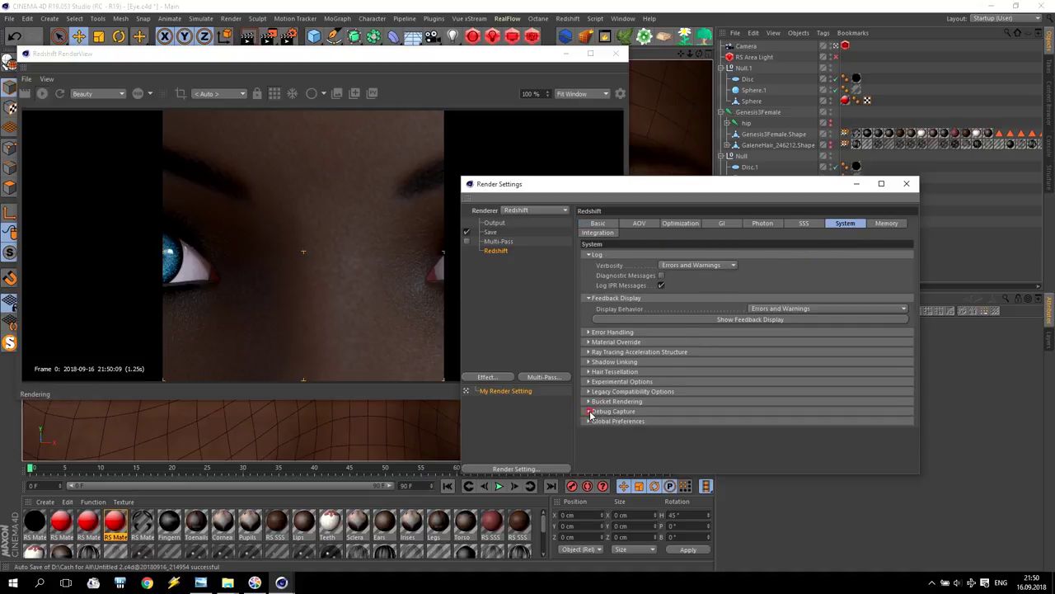
pyautogui.click(589, 401)
pyautogui.click(671, 412)
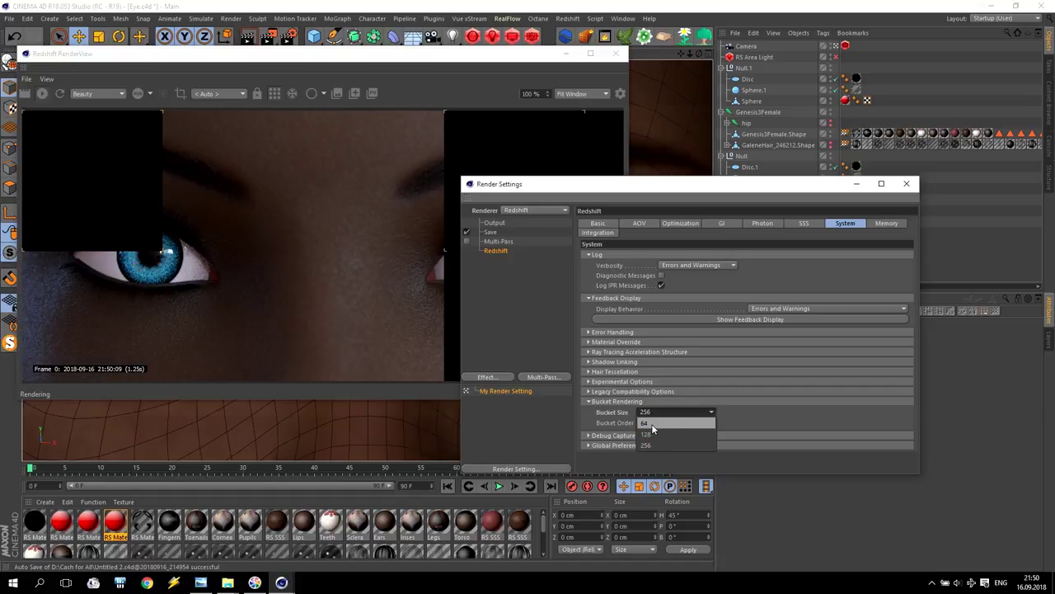
pyautogui.click(651, 434)
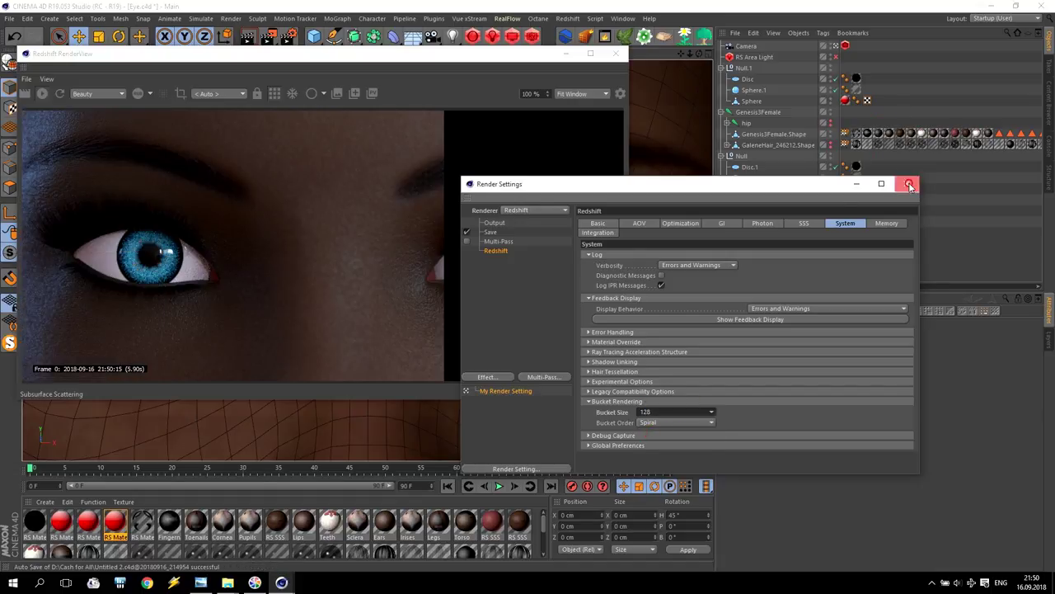
pyautogui.click(906, 183)
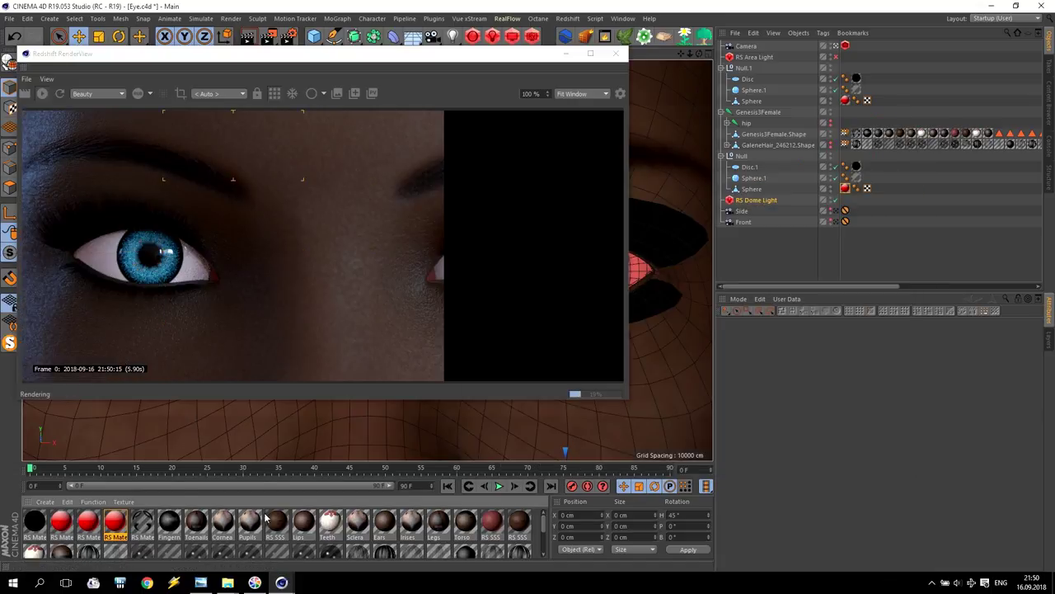
# Step: Drag a different iris material onto the eye sphere's material tag, giving pale grey-blue irises
pyautogui.moveTo(483, 463); pyautogui.dragTo(489, 409)
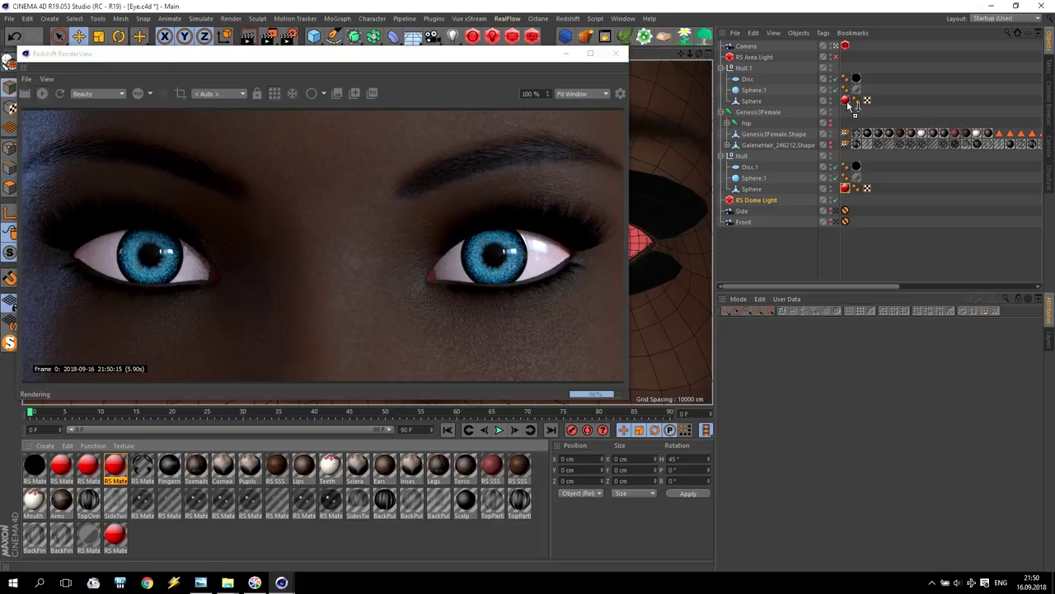
pyautogui.moveTo(113, 537); pyautogui.dragTo(849, 189)
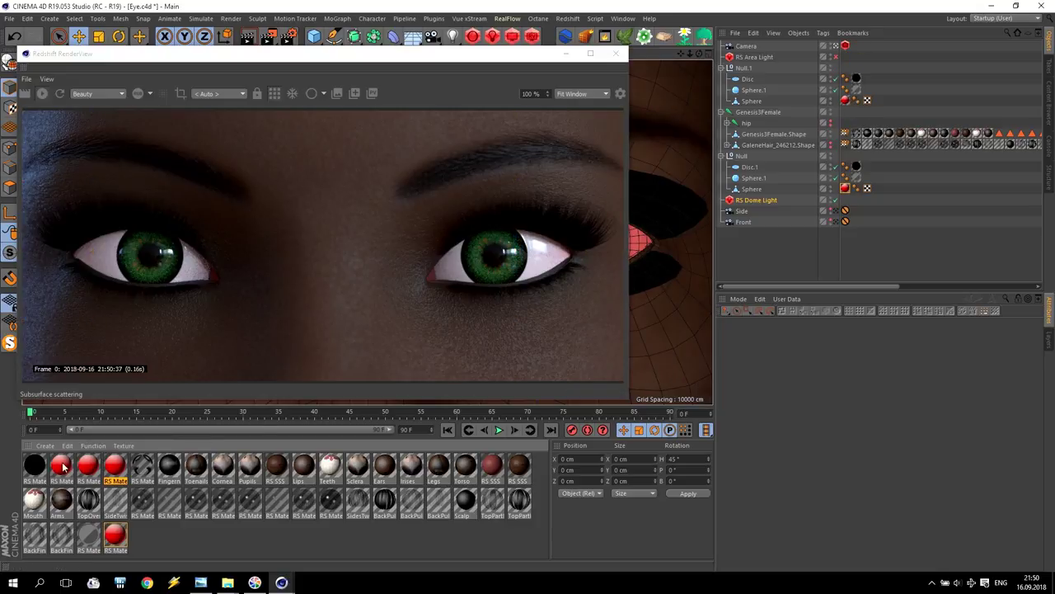
pyautogui.click(846, 188)
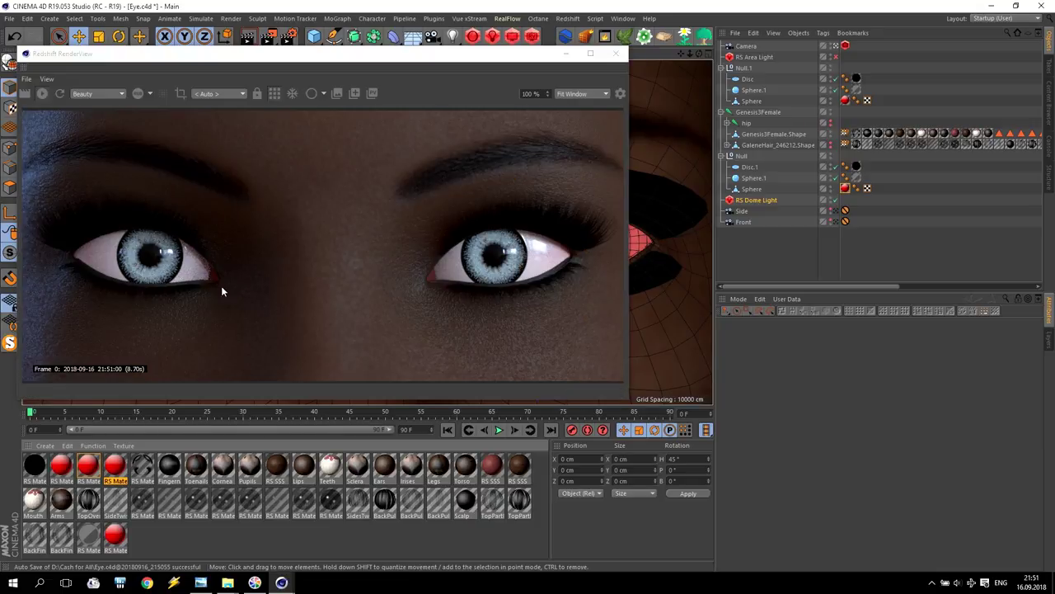
# Step: Close the Redshift RenderView, launch Adobe After Effects from Start, and return to Cinema 4D
pyautogui.click(616, 56)
pyautogui.click(13, 583)
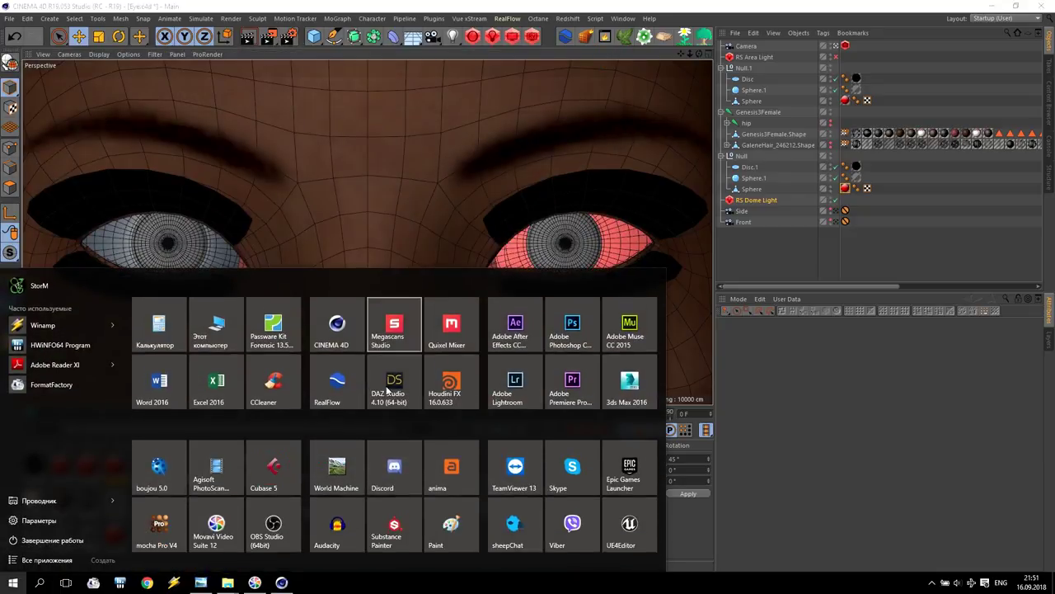
pyautogui.click(518, 325)
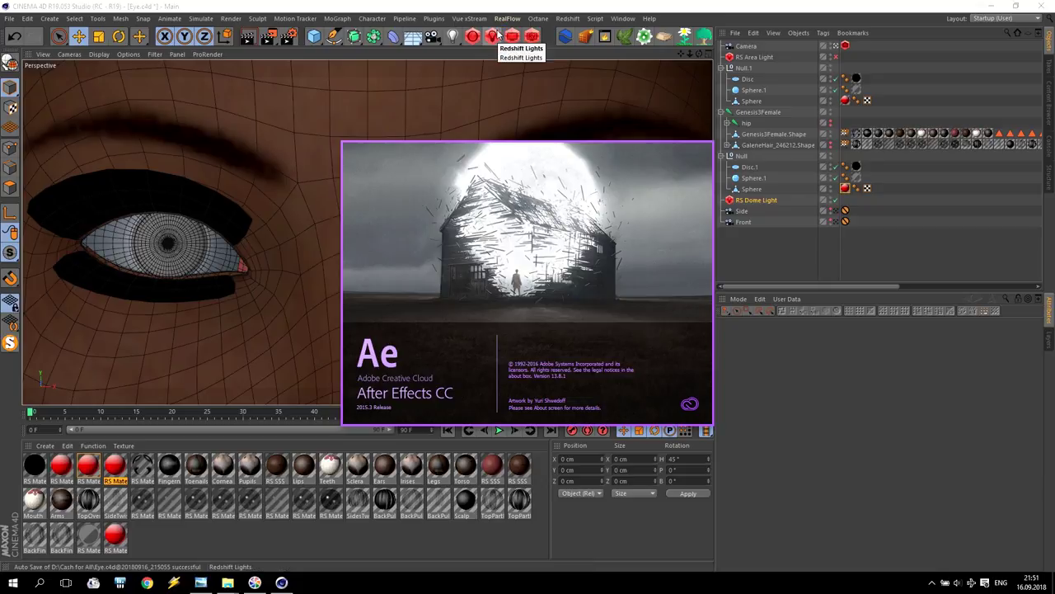
pyautogui.moveTo(227, 587)
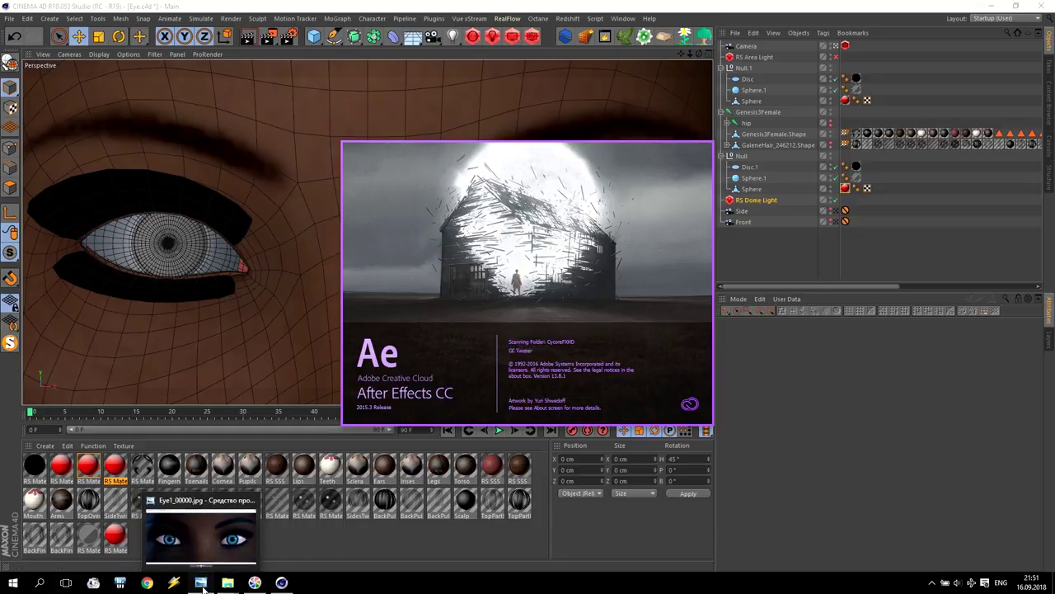
pyautogui.click(282, 583)
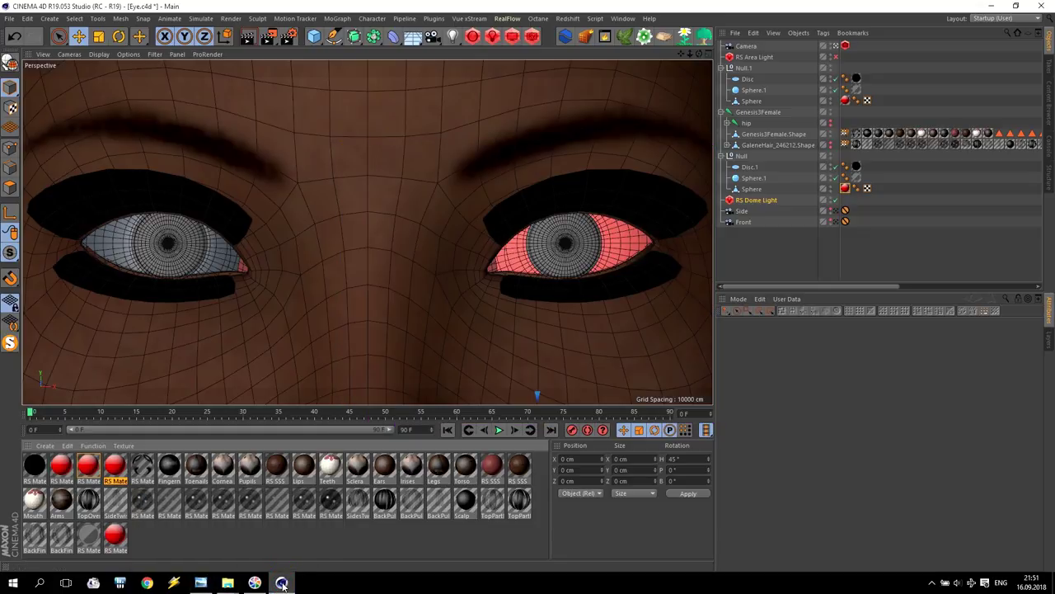
# Step: Switch to Untitled 2.c4d, pick the camera's focus distance from the viewport, and dismiss After Effects
pyautogui.click(623, 19)
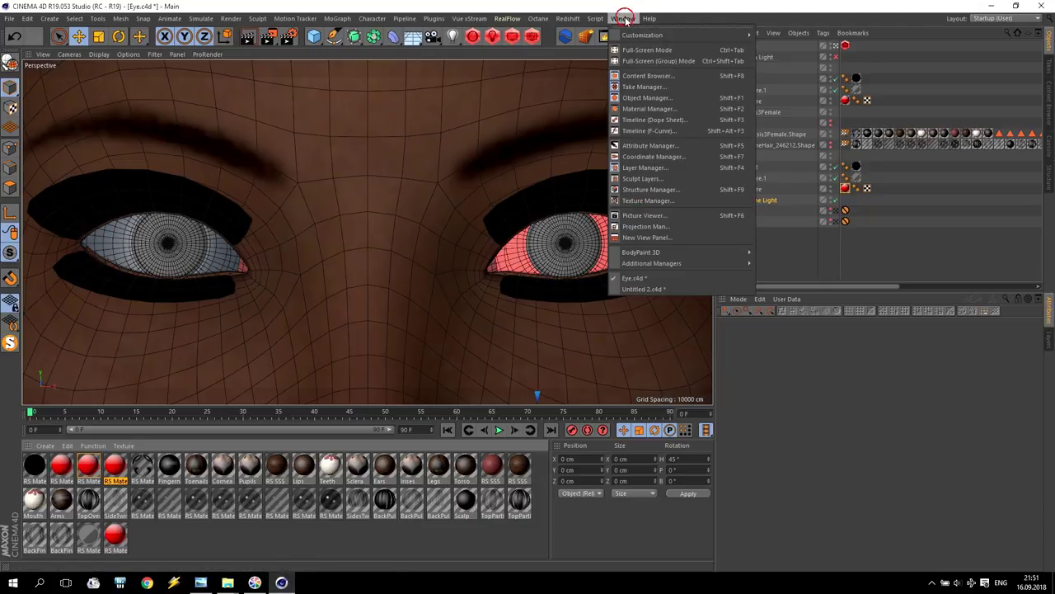
pyautogui.click(634, 289)
pyautogui.click(288, 36)
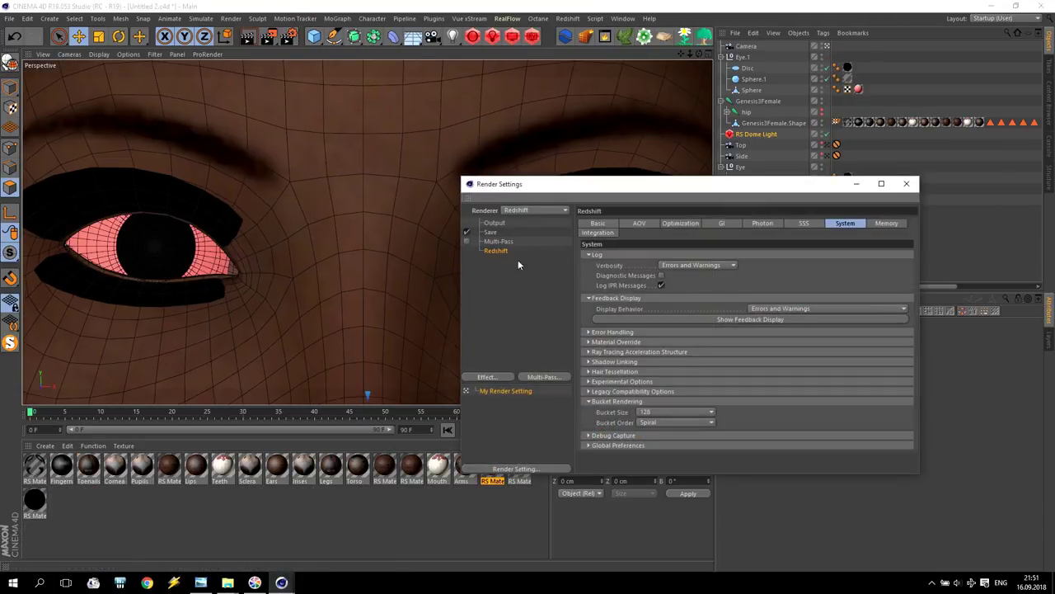
pyautogui.click(906, 183)
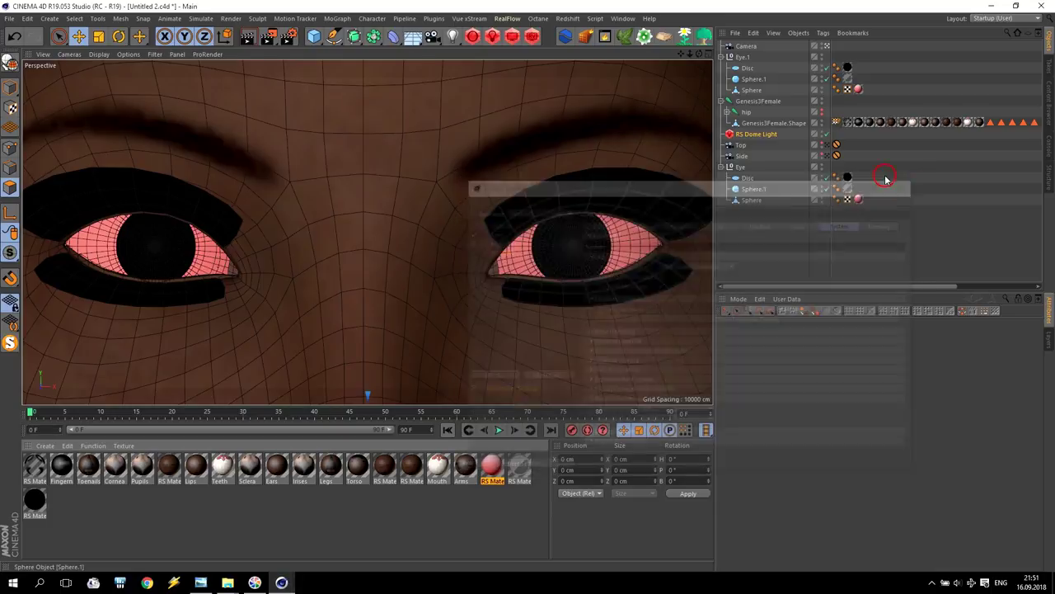
pyautogui.click(819, 337)
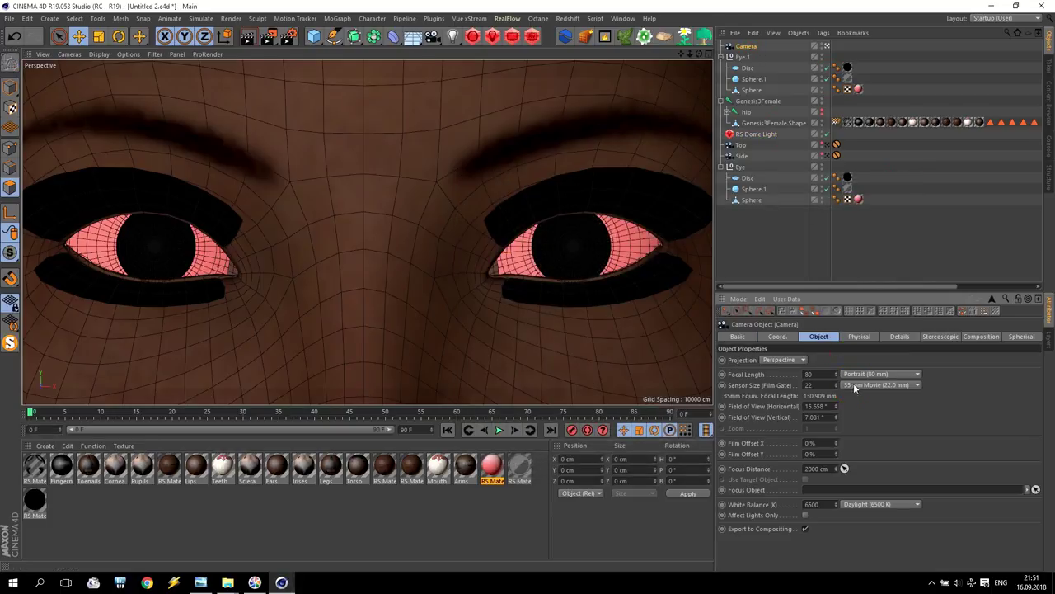
pyautogui.click(844, 468)
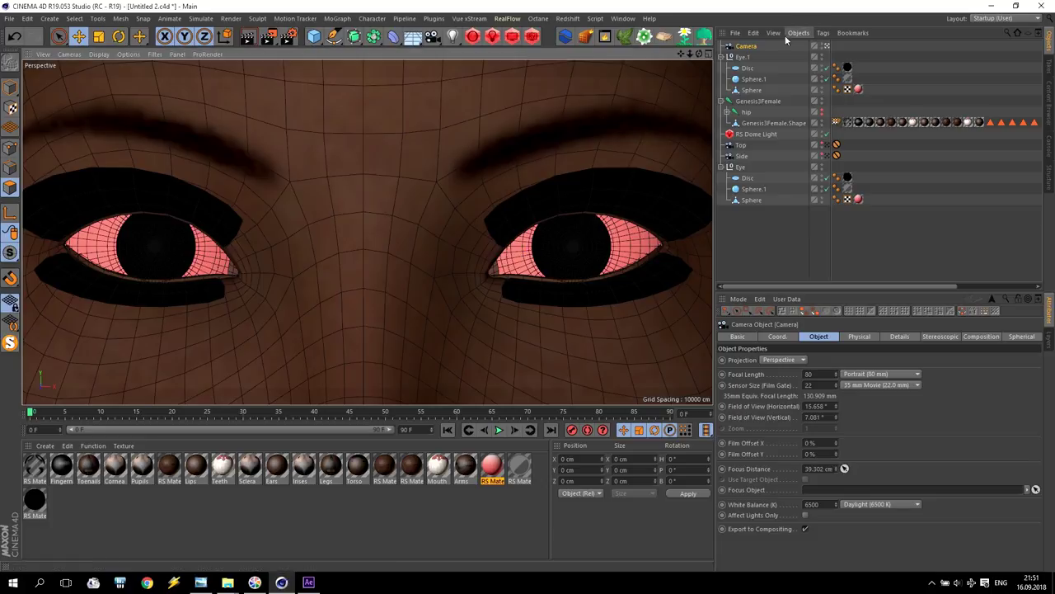
pyautogui.rightClick(745, 48)
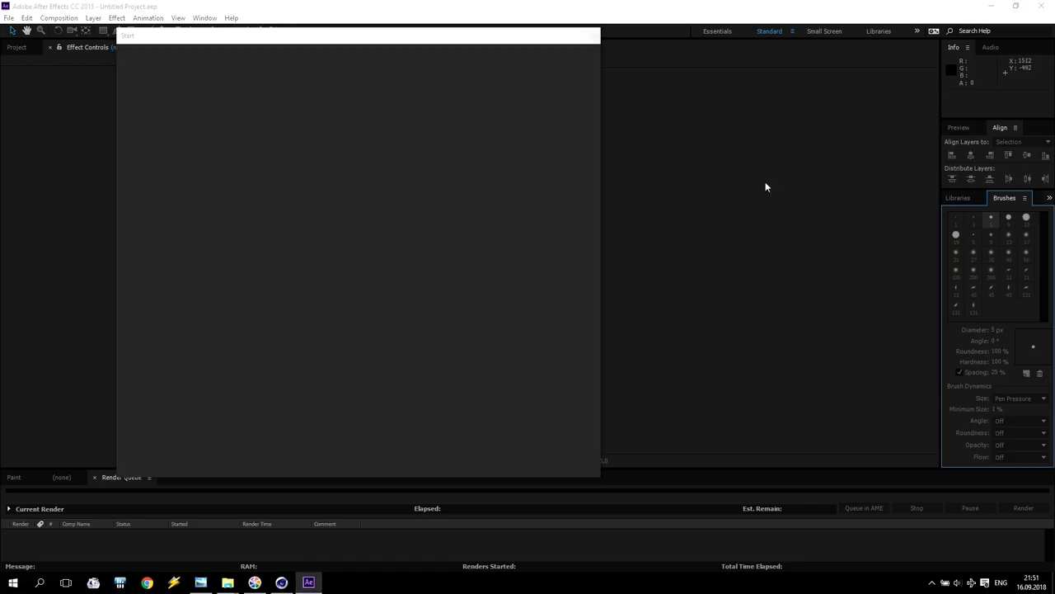
pyautogui.click(595, 36)
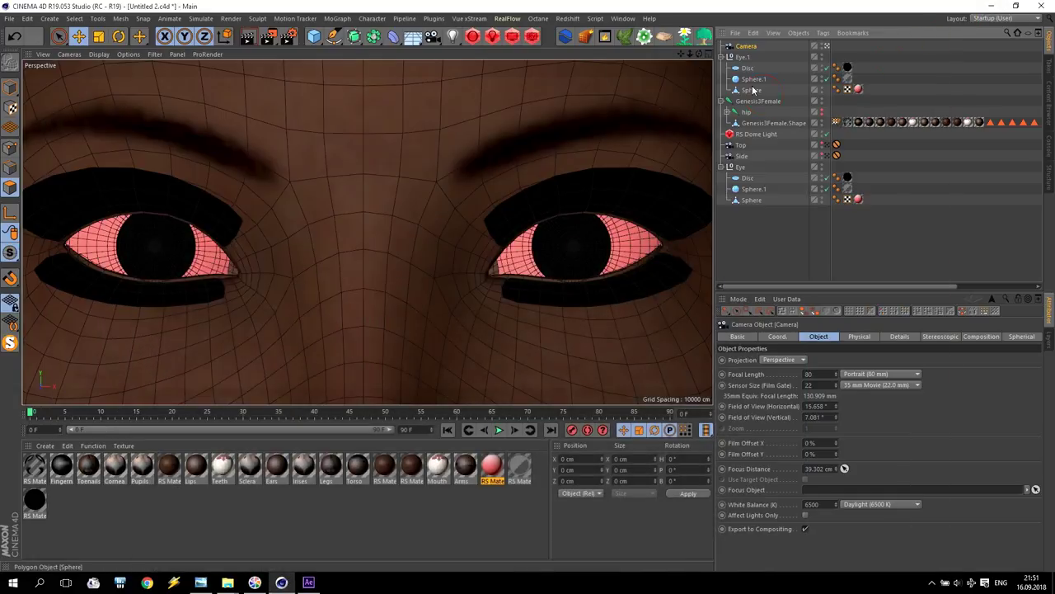
pyautogui.click(991, 6)
# Step: Add a Redshift Camera tag to the Camera and enable its Bokeh
pyautogui.rightClick(746, 47)
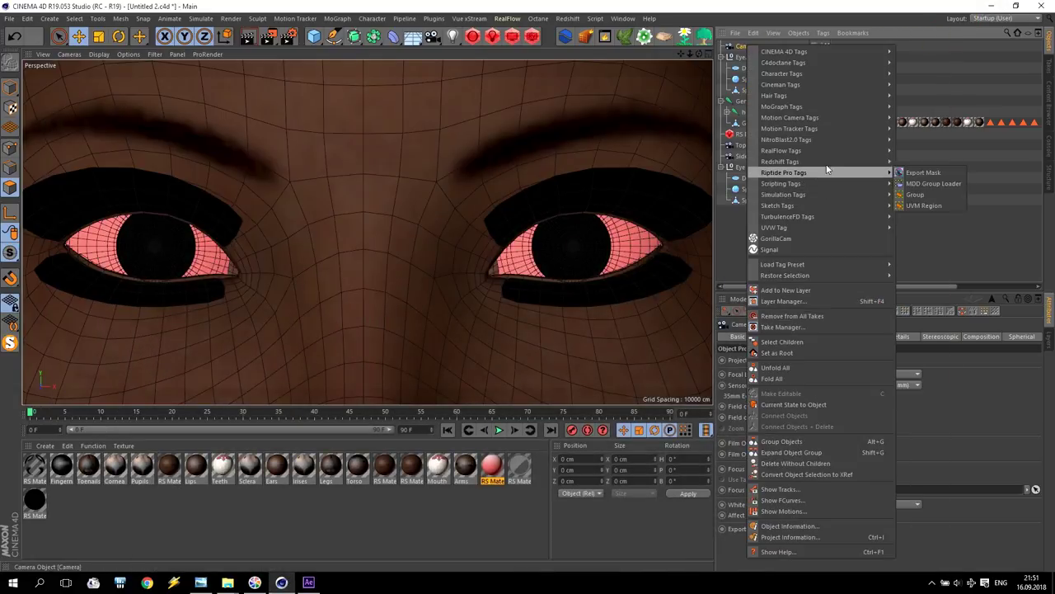
pyautogui.moveTo(836, 161)
pyautogui.click(928, 162)
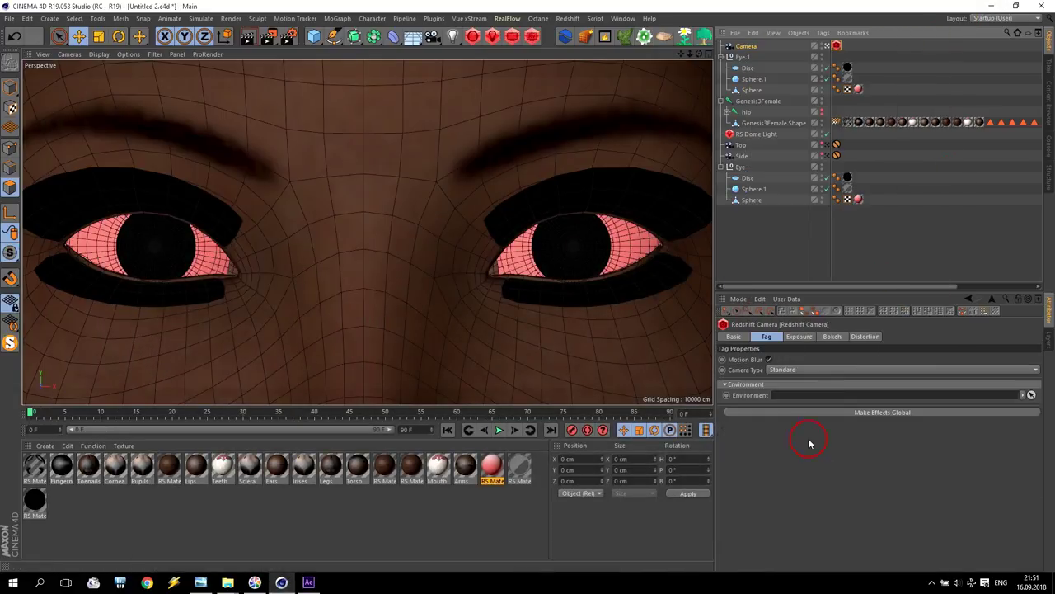
pyautogui.click(832, 337)
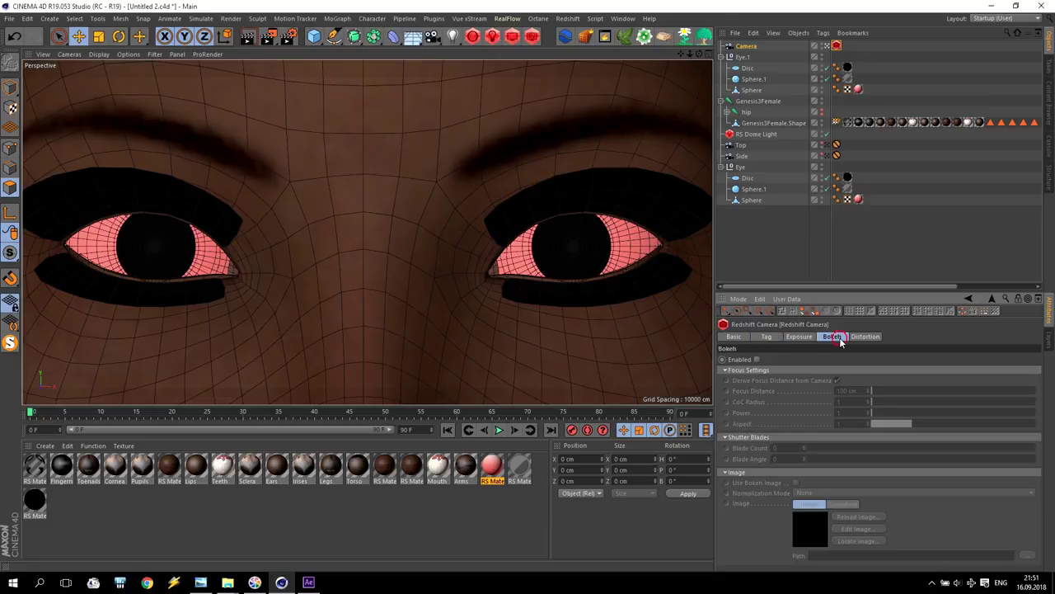
pyautogui.click(756, 360)
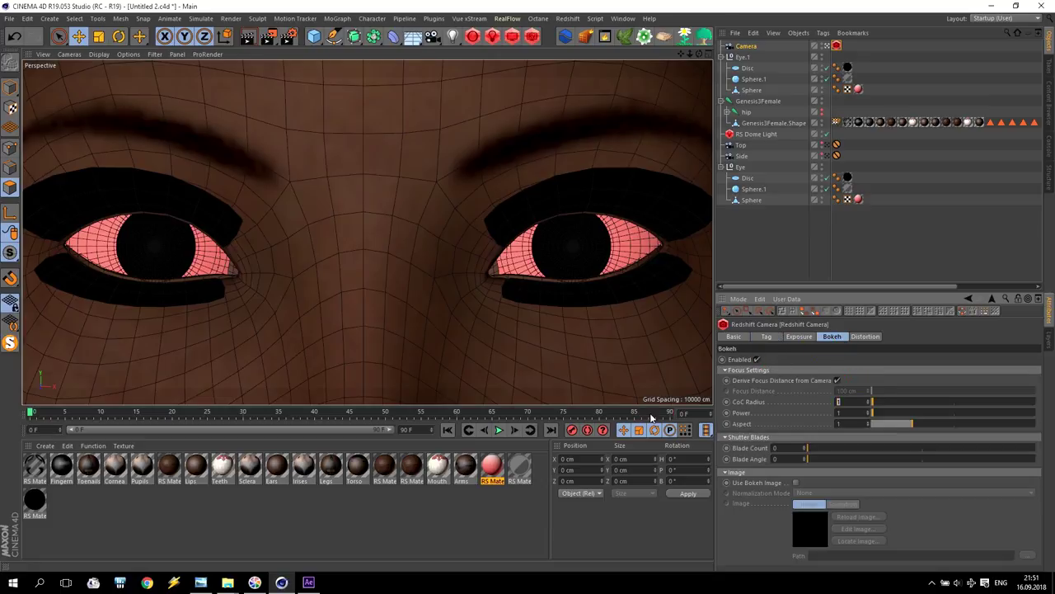
pyautogui.click(532, 36)
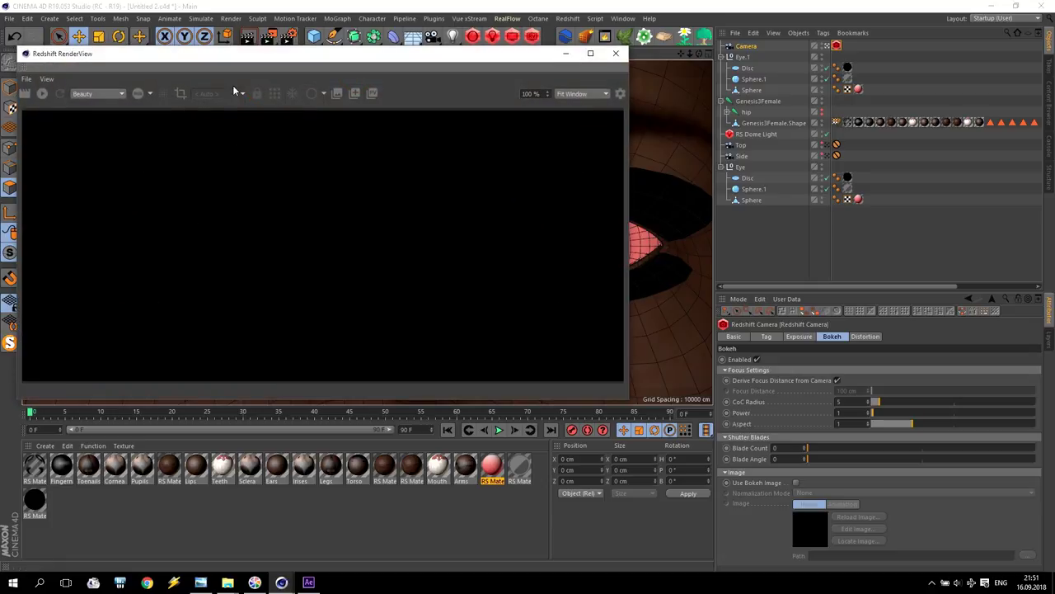
# Step: Render the eyes and reduce the Redshift camera's Bokeh CoC Radius from 5 to 2
pyautogui.click(42, 94)
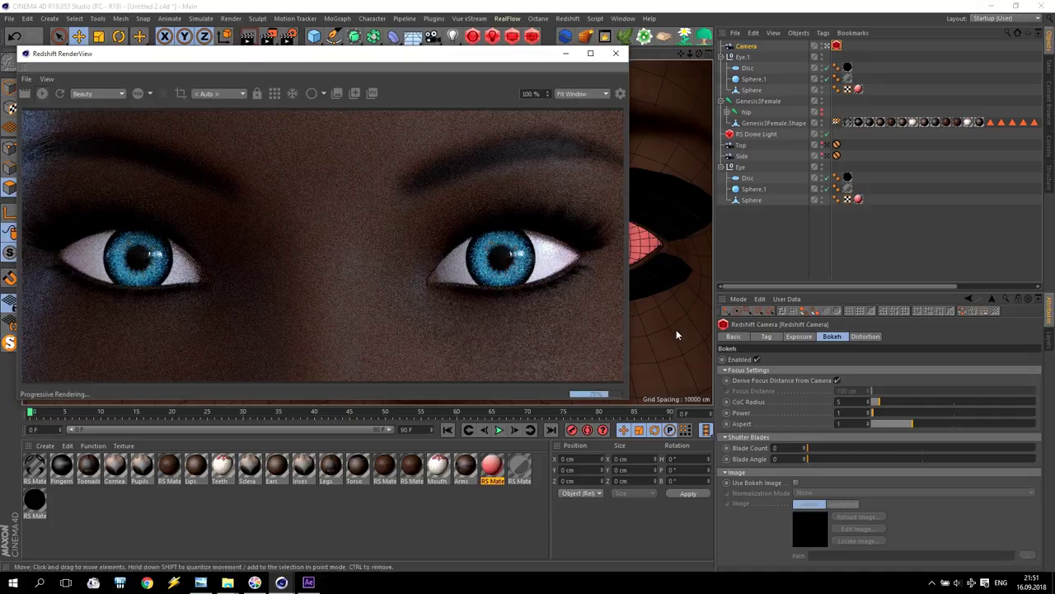
pyautogui.click(772, 404)
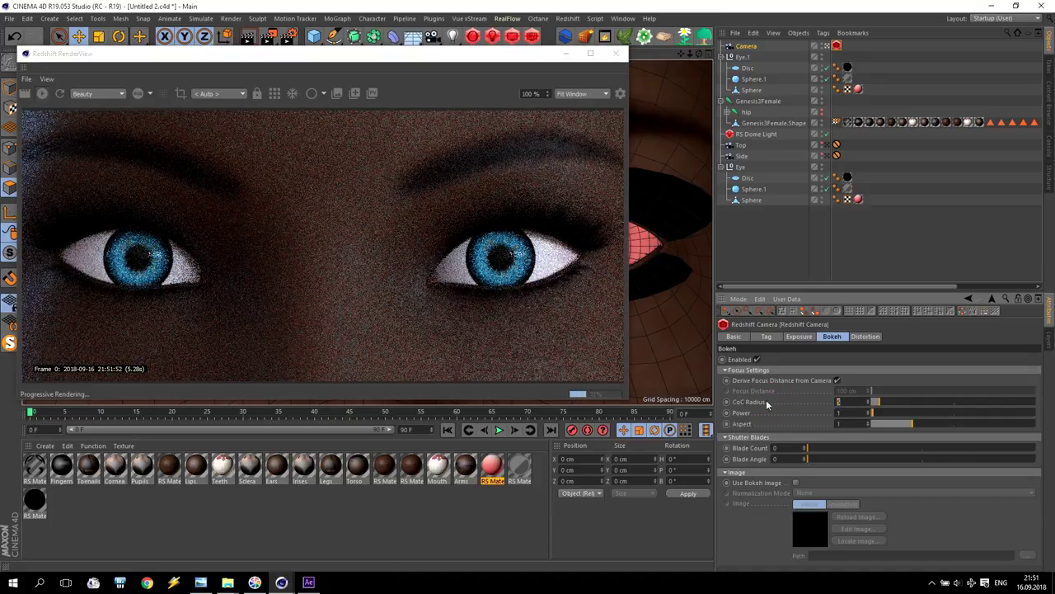
pyautogui.click(276, 92)
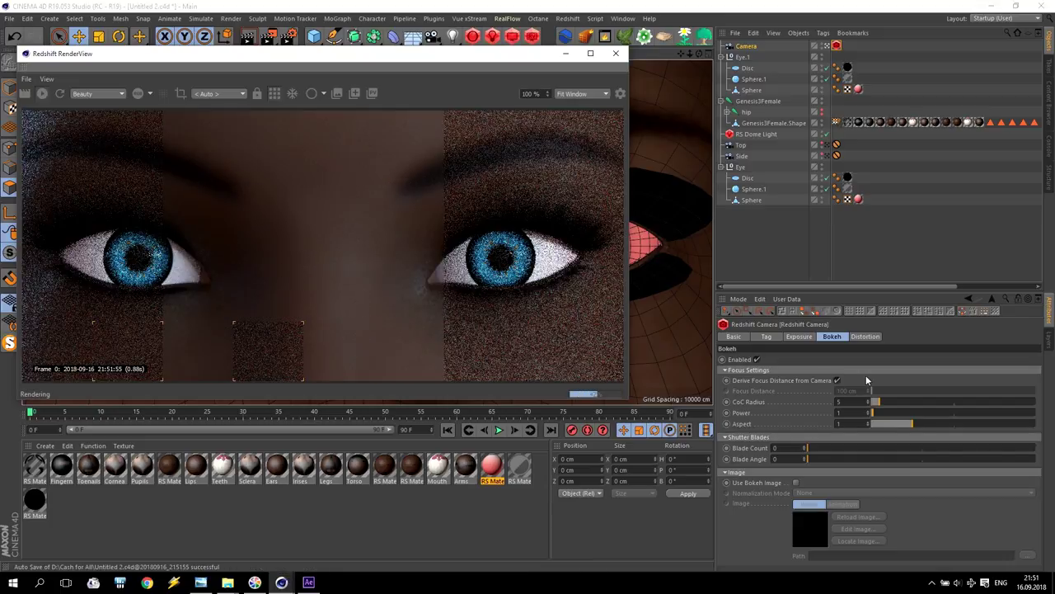
pyautogui.click(841, 402)
pyautogui.write('2')
pyautogui.press('Return')
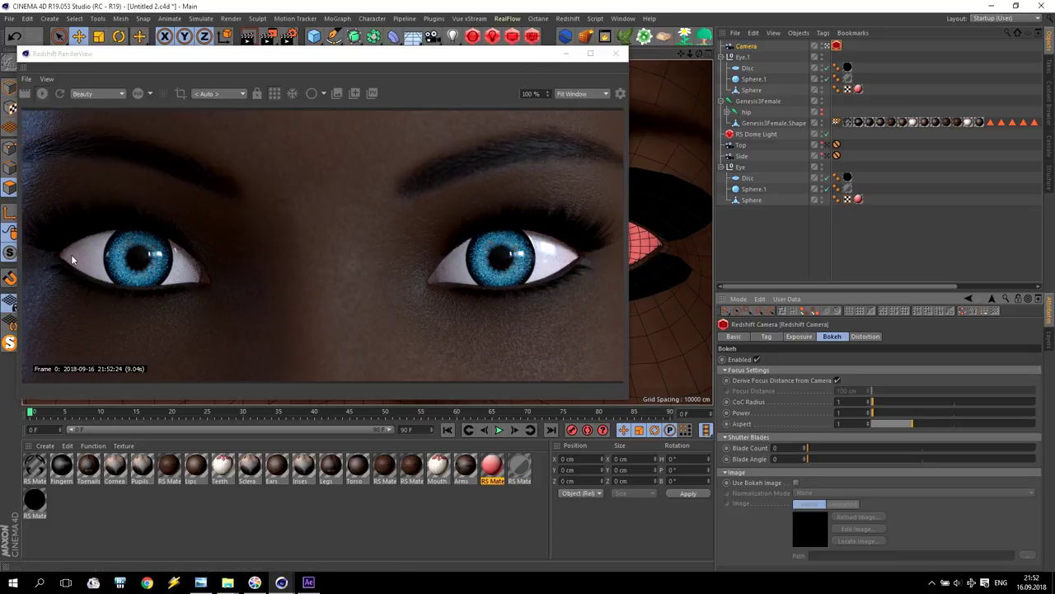
# Step: Region-render the left eye and select the RS Ramp node in RS Material.2's shader graph
pyautogui.moveTo(165, 60); pyautogui.dragTo(160, 26)
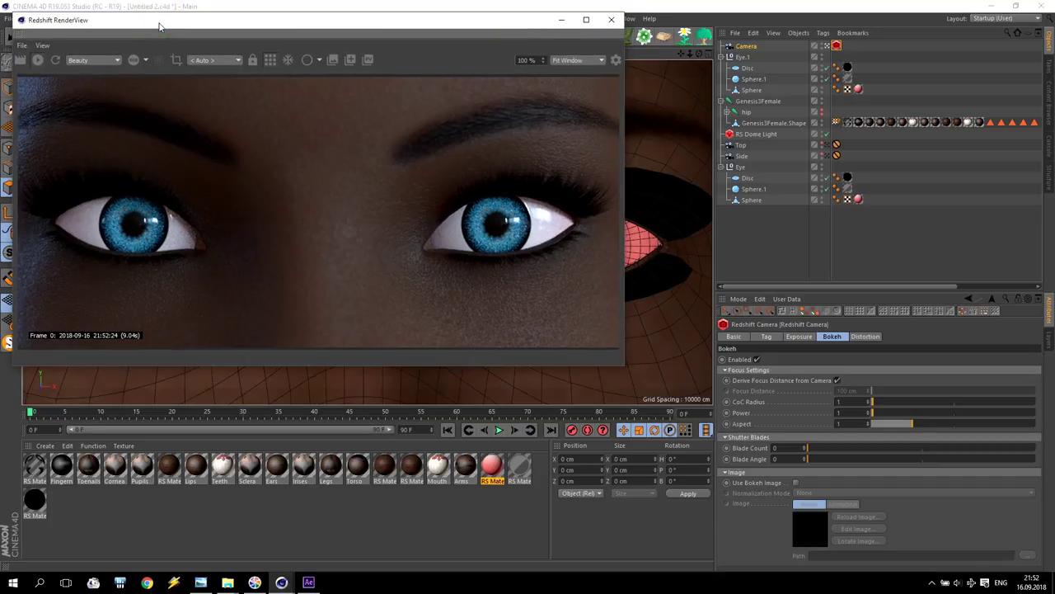
pyautogui.click(174, 61)
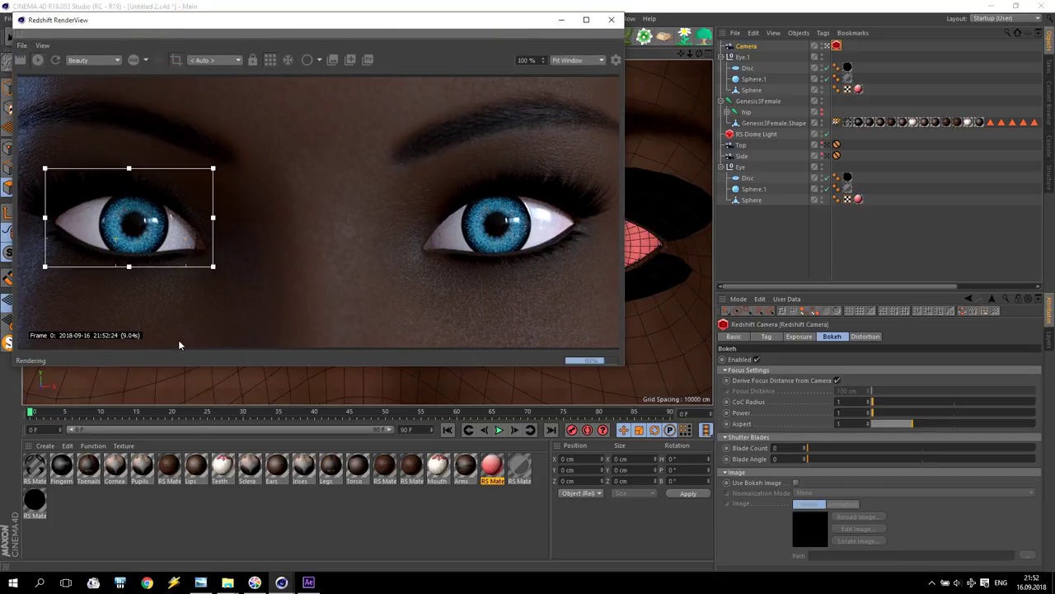
pyautogui.doubleClick(492, 466)
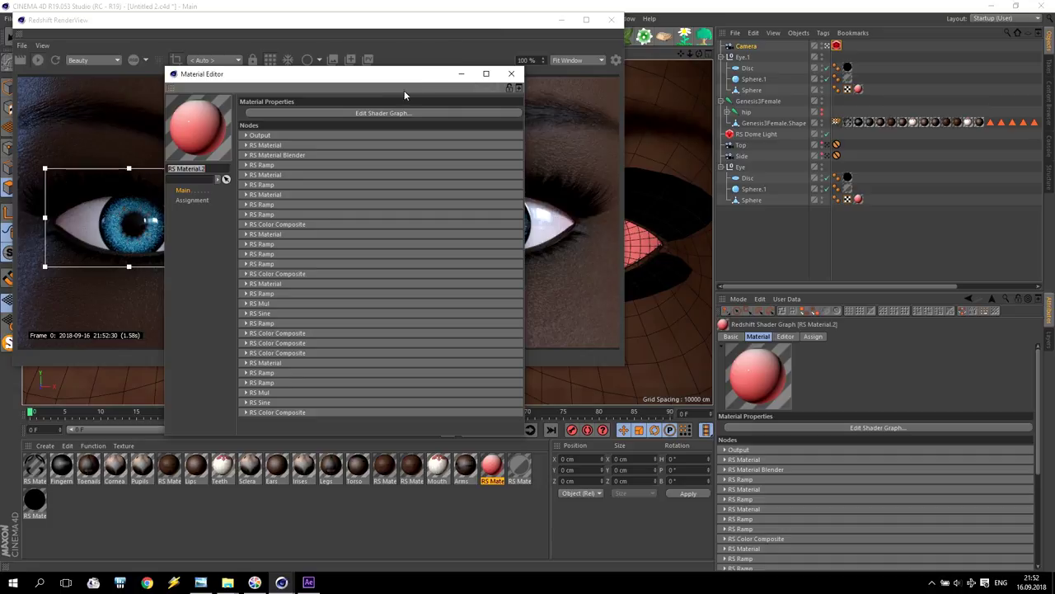
pyautogui.click(423, 113)
pyautogui.moveTo(405, 30); pyautogui.dragTo(668, 156)
pyautogui.click(558, 176)
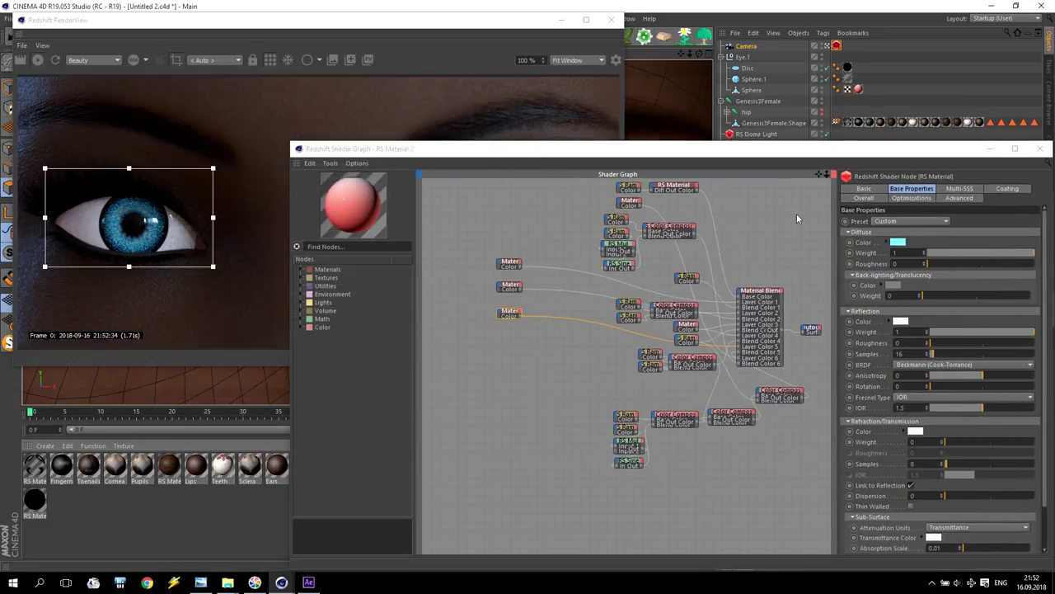
pyautogui.click(816, 190)
pyautogui.scroll(3, 595, 249)
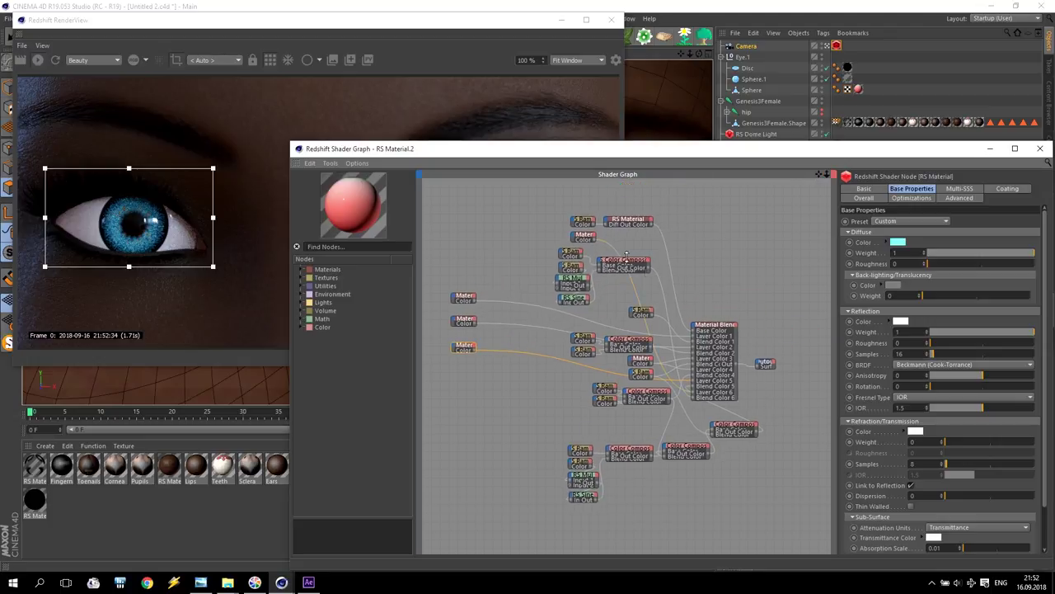
pyautogui.click(584, 237)
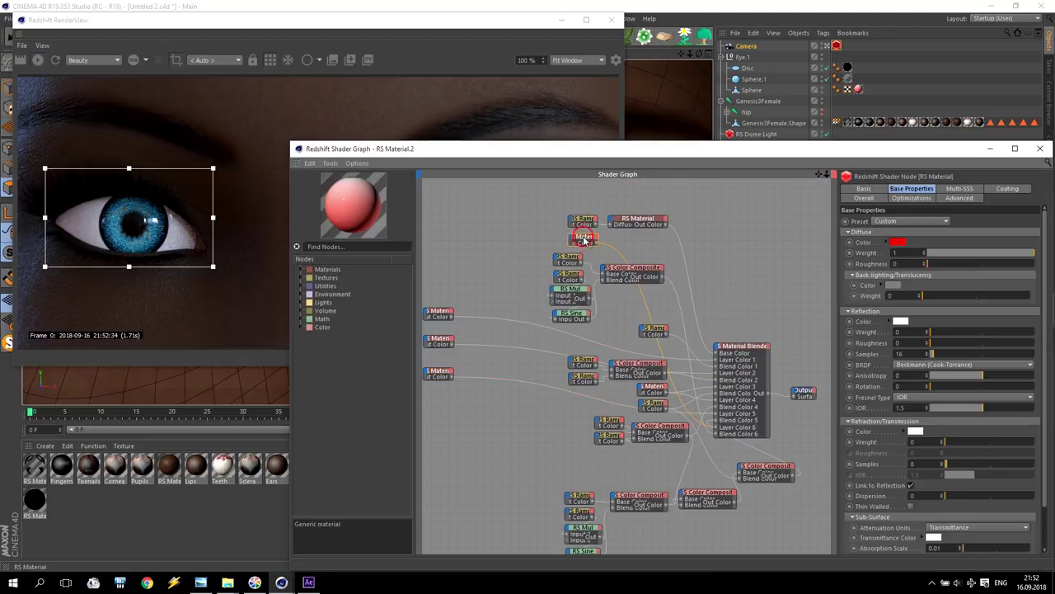
pyautogui.click(567, 259)
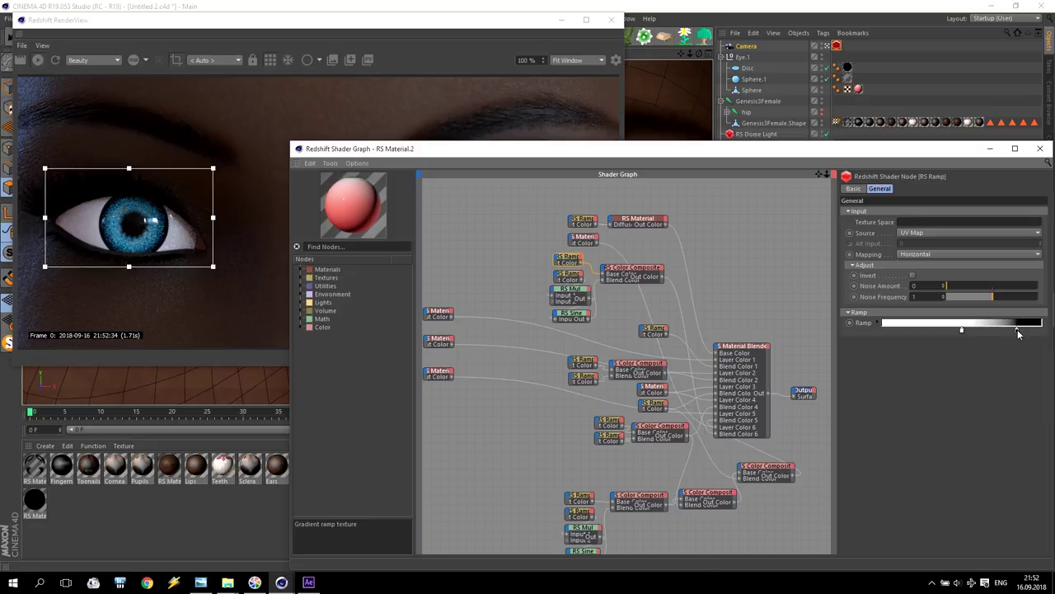
# Step: Slide the ramp's knots around and set the middle knot position to 50%
pyautogui.click(876, 324)
pyautogui.moveTo(962, 330); pyautogui.dragTo(1006, 336)
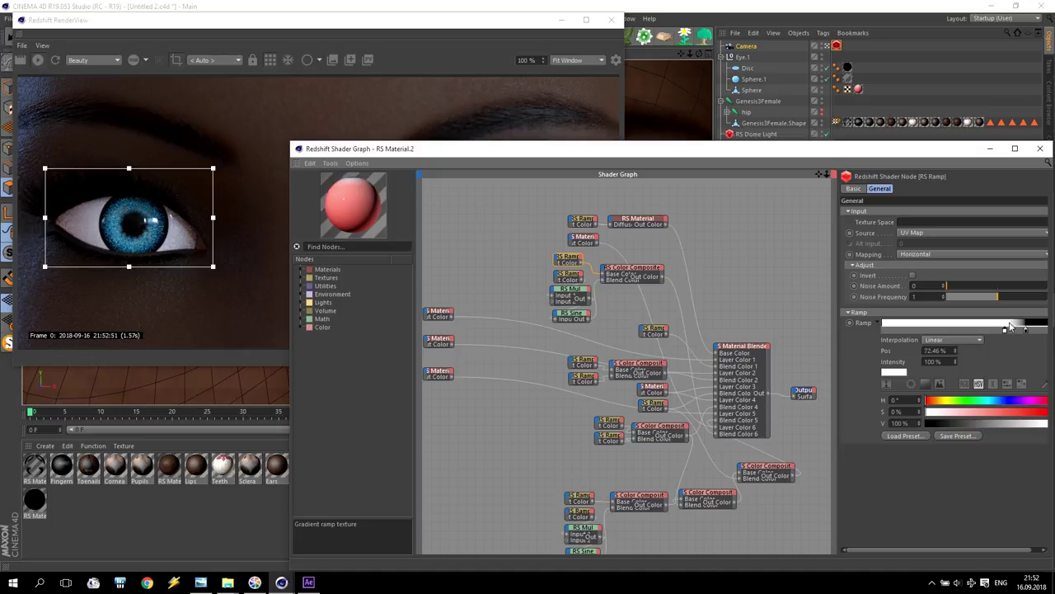
pyautogui.moveTo(1008, 329); pyautogui.dragTo(1020, 328)
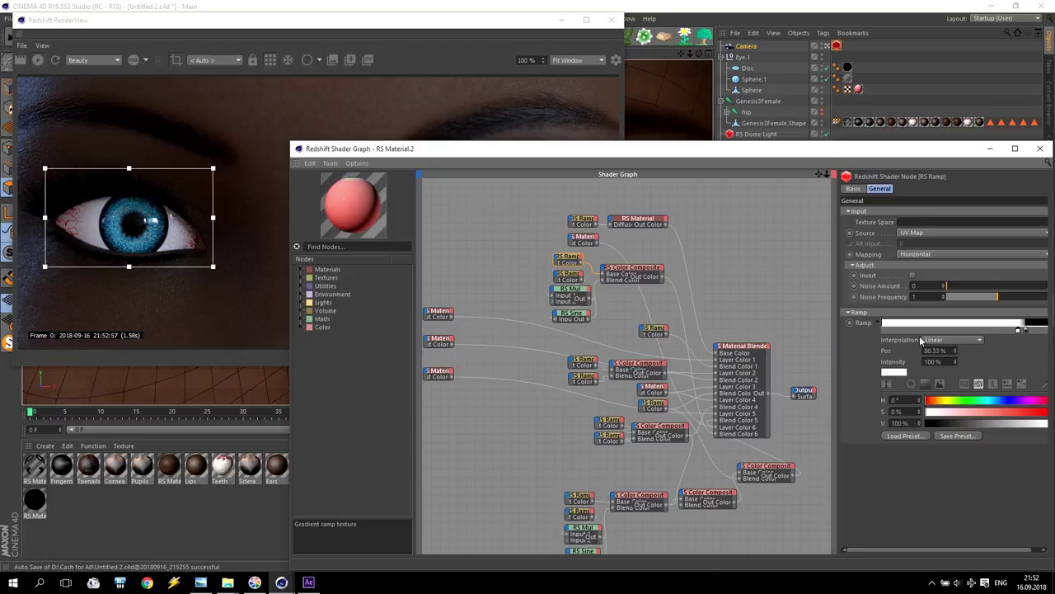
pyautogui.moveTo(1028, 331); pyautogui.dragTo(1040, 331)
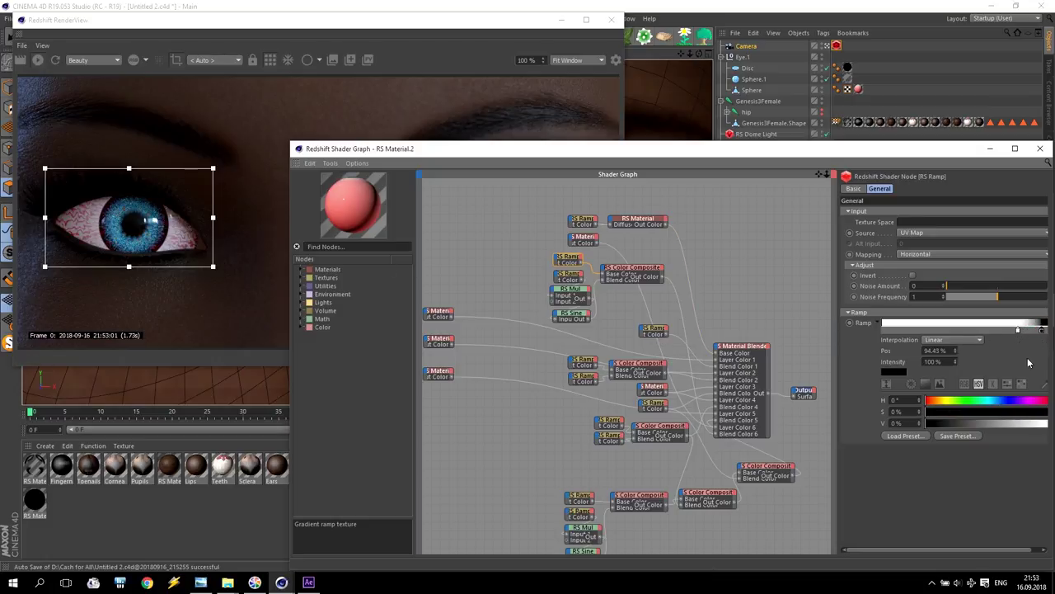
pyautogui.moveTo(1041, 331); pyautogui.dragTo(1034, 331)
pyautogui.doubleClick(939, 352)
pyautogui.write('520')
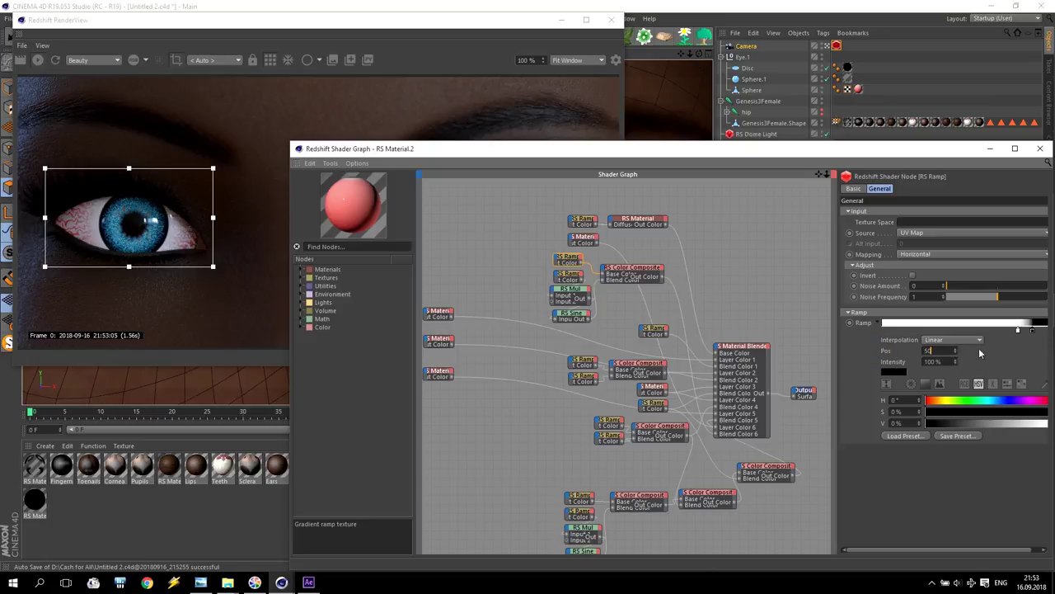
pyautogui.press('Return')
# Step: Remove the black ramp knot, add a new knot and place it at 75%
pyautogui.click(1019, 330)
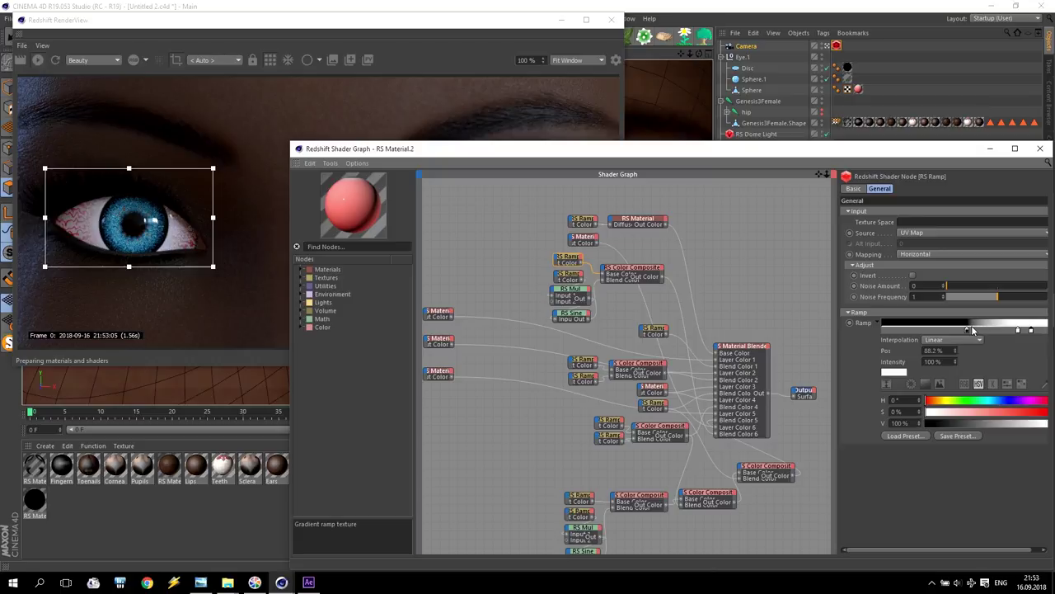
pyautogui.moveTo(972, 330); pyautogui.dragTo(996, 347)
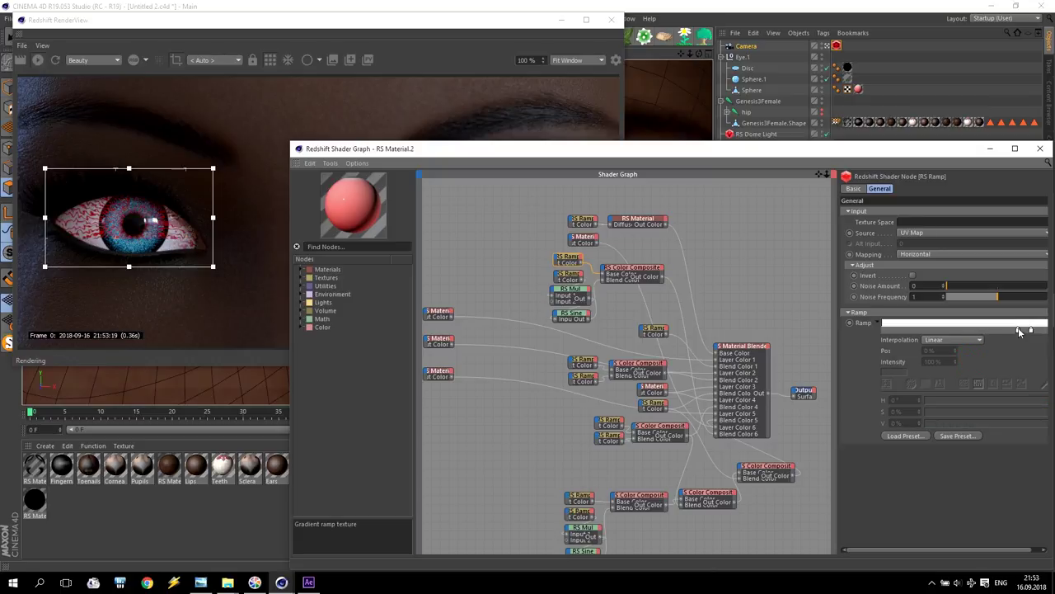
pyautogui.click(970, 330)
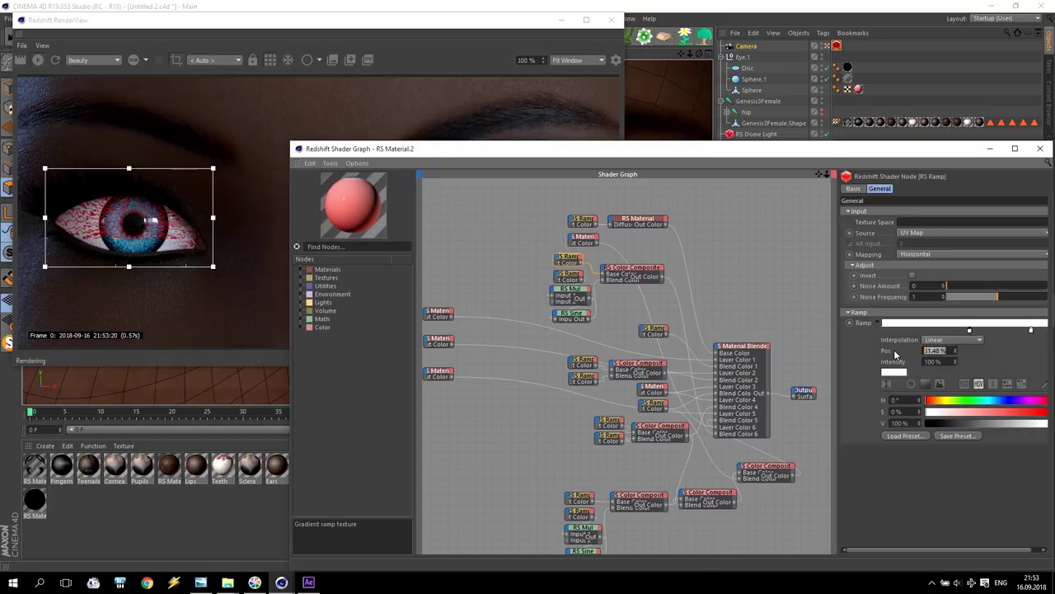
pyautogui.moveTo(1031, 330); pyautogui.dragTo(1009, 330)
pyautogui.doubleClick(949, 350)
pyautogui.write('75')
pyautogui.press('Return')
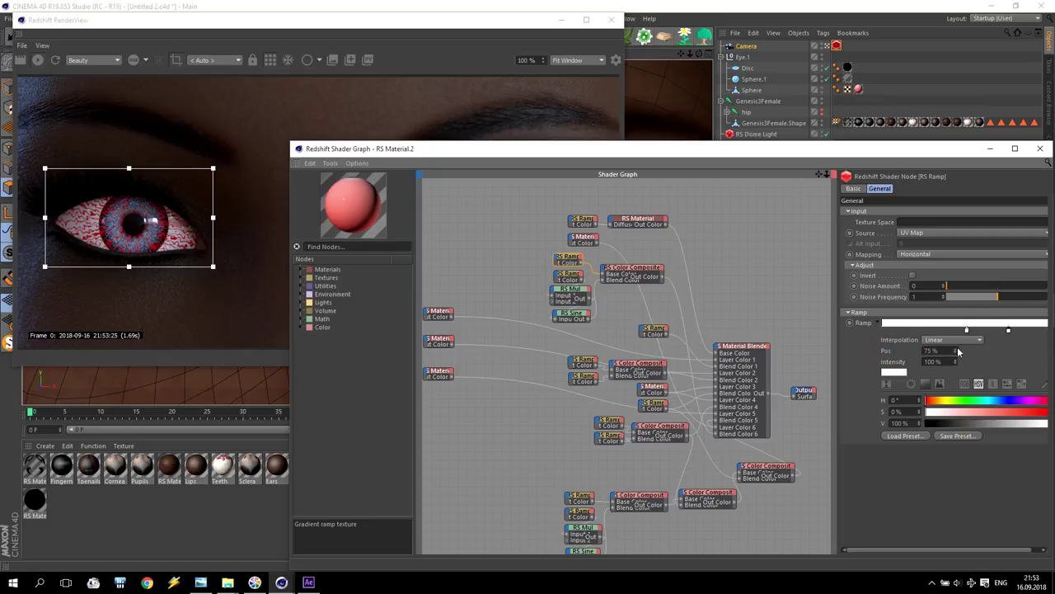
# Step: Make that ramp knot black and move it to 85%
pyautogui.doubleClick(1010, 330)
pyautogui.click(841, 353)
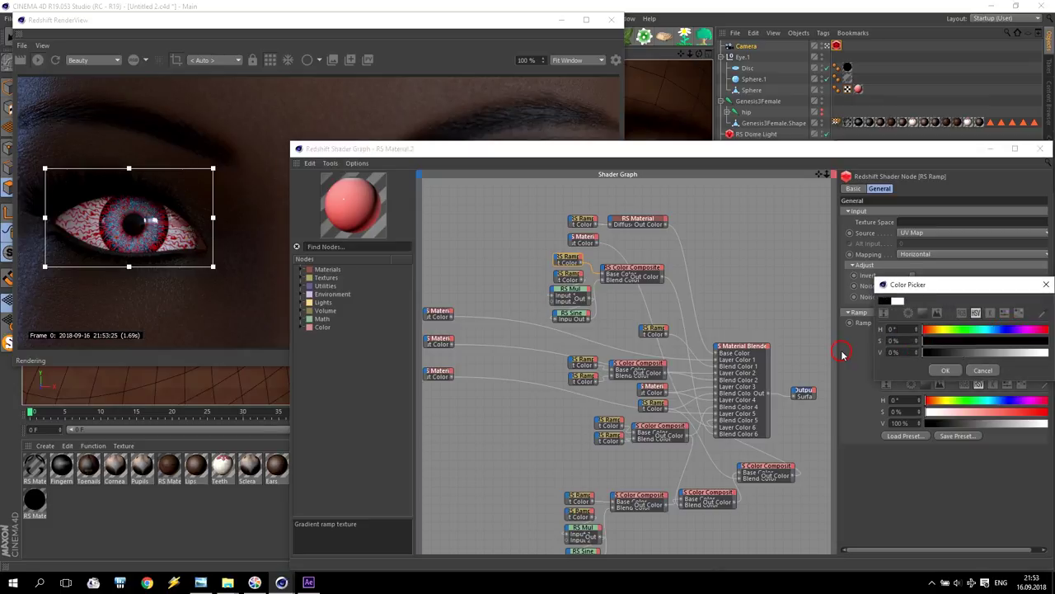
pyautogui.click(944, 370)
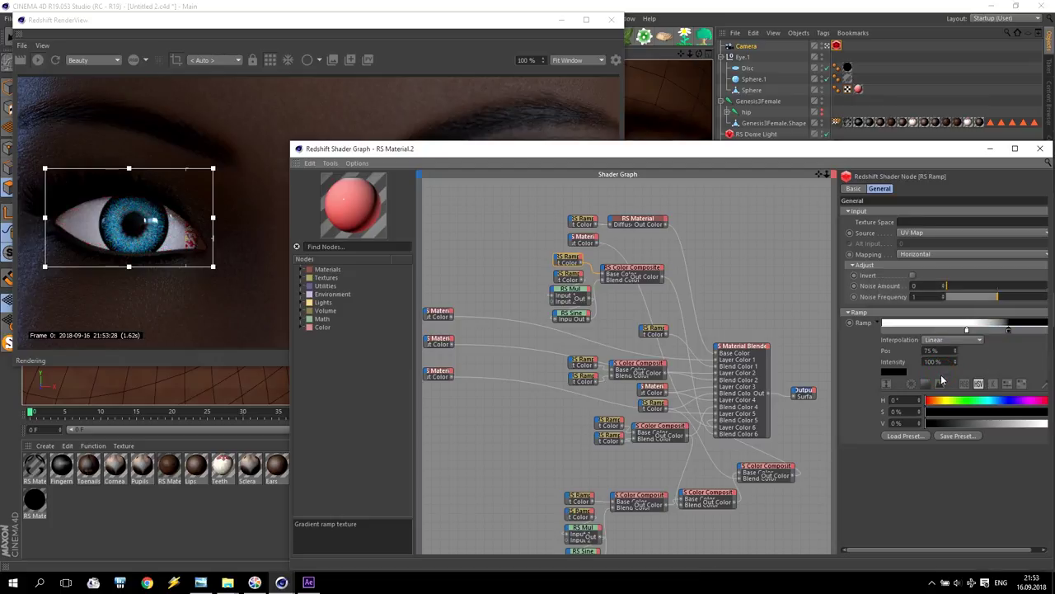
pyautogui.moveTo(1008, 331); pyautogui.dragTo(1022, 333)
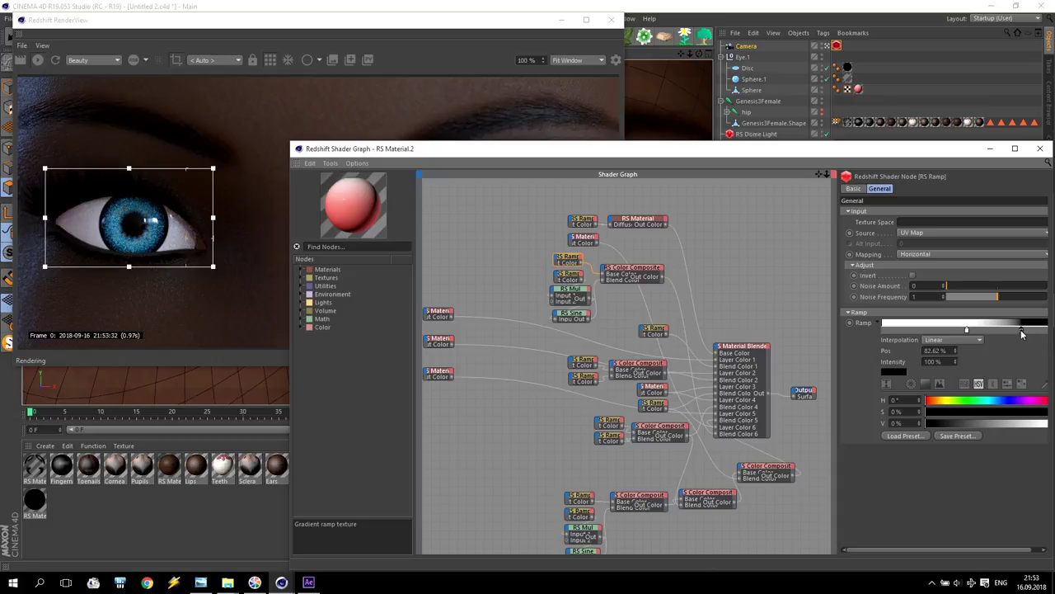
pyautogui.doubleClick(940, 350)
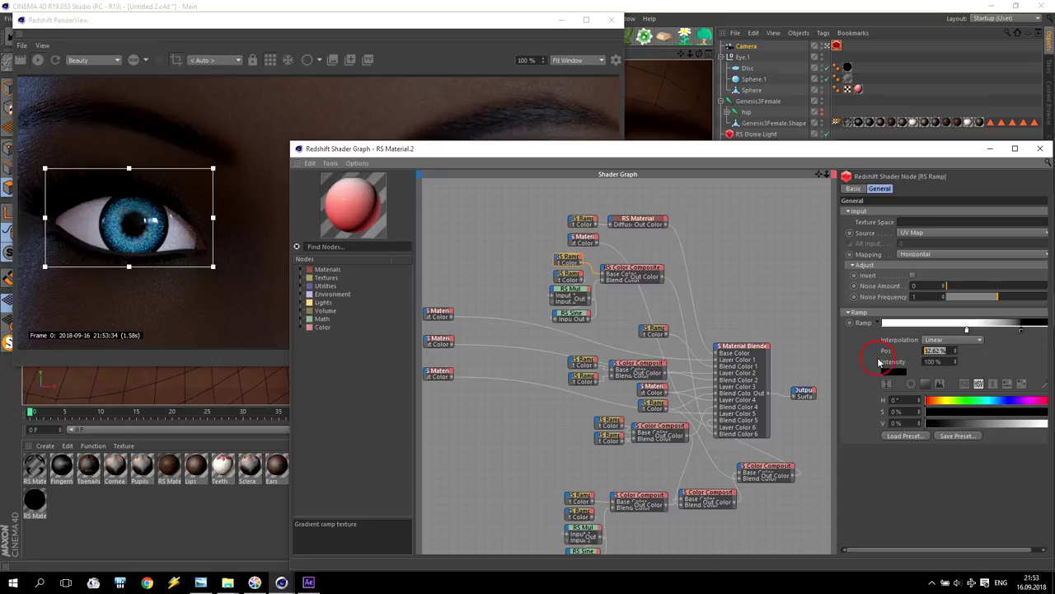
pyautogui.write('85')
pyautogui.press('Return')
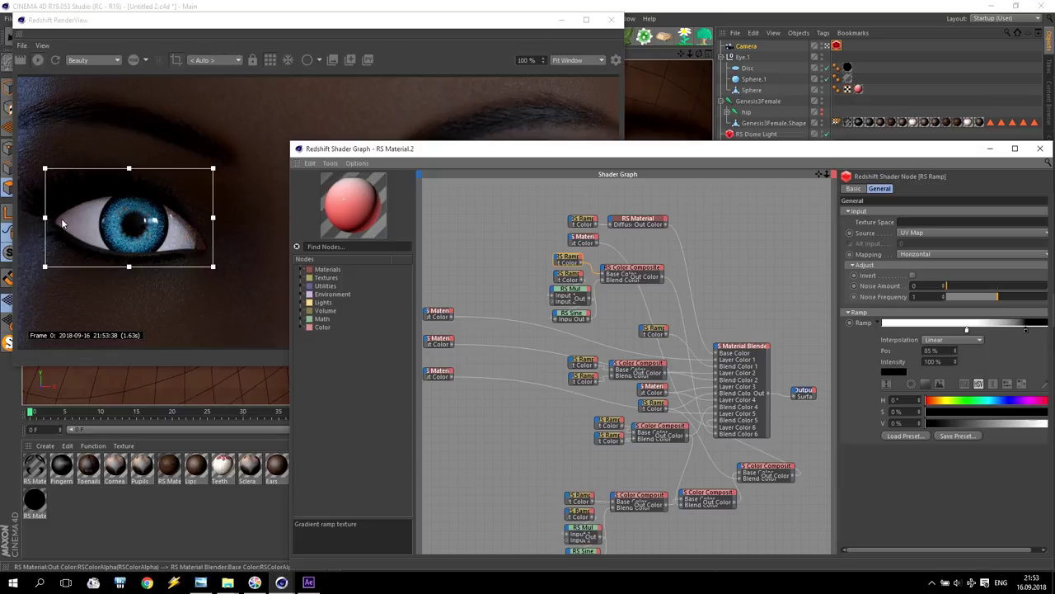
# Step: Close the shader graph and RenderView, then set Redshift samples to 64 maximum and 32 minimum
pyautogui.click(1040, 148)
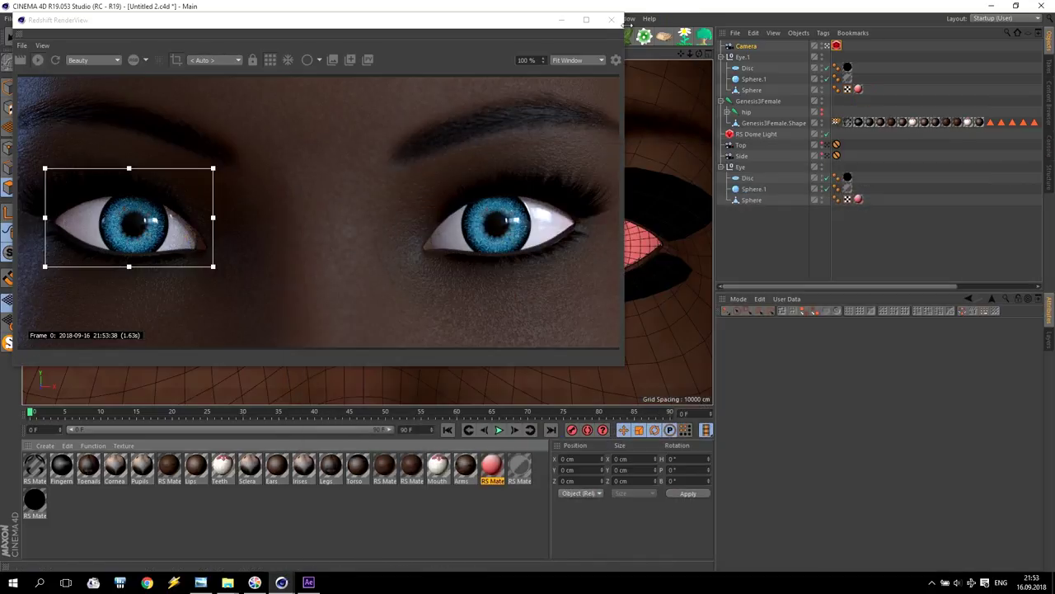
pyautogui.click(611, 19)
pyautogui.hotkey('ctrl', 'b')
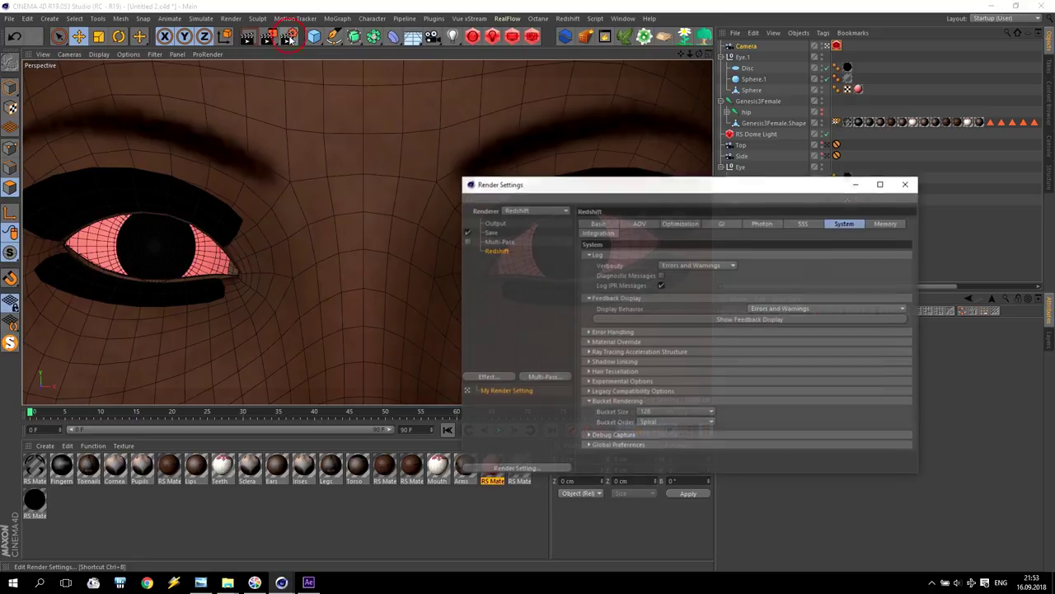
pyautogui.click(610, 223)
pyautogui.write('64')
pyautogui.press('Return')
pyautogui.click(695, 317)
pyautogui.write('32')
pyautogui.press('Return')
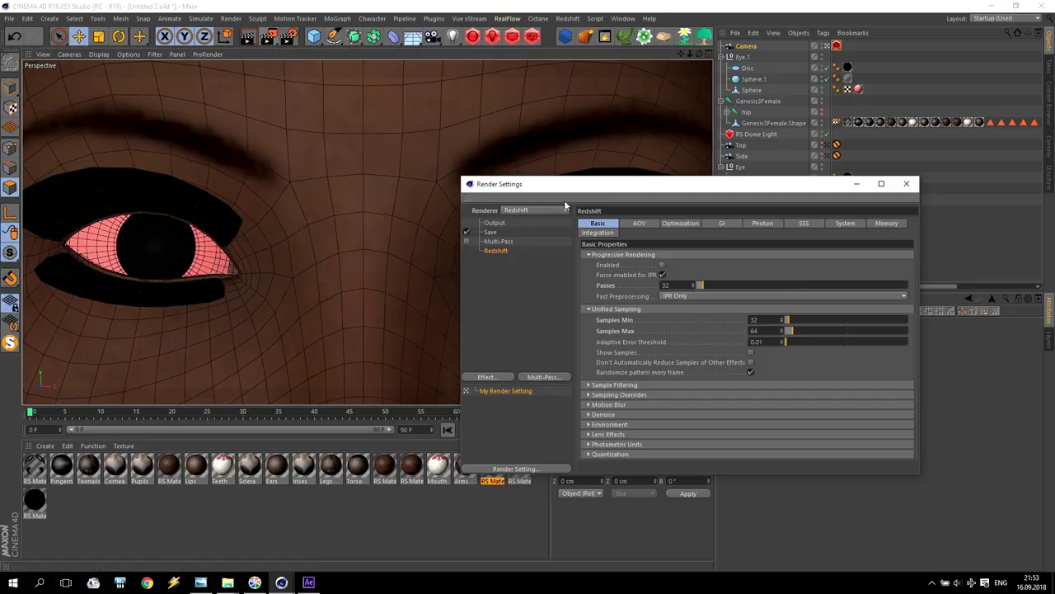
# Step: Check the output resolution and render the full 1920×864 eyes image in a maximized Picture Viewer
pyautogui.click(495, 223)
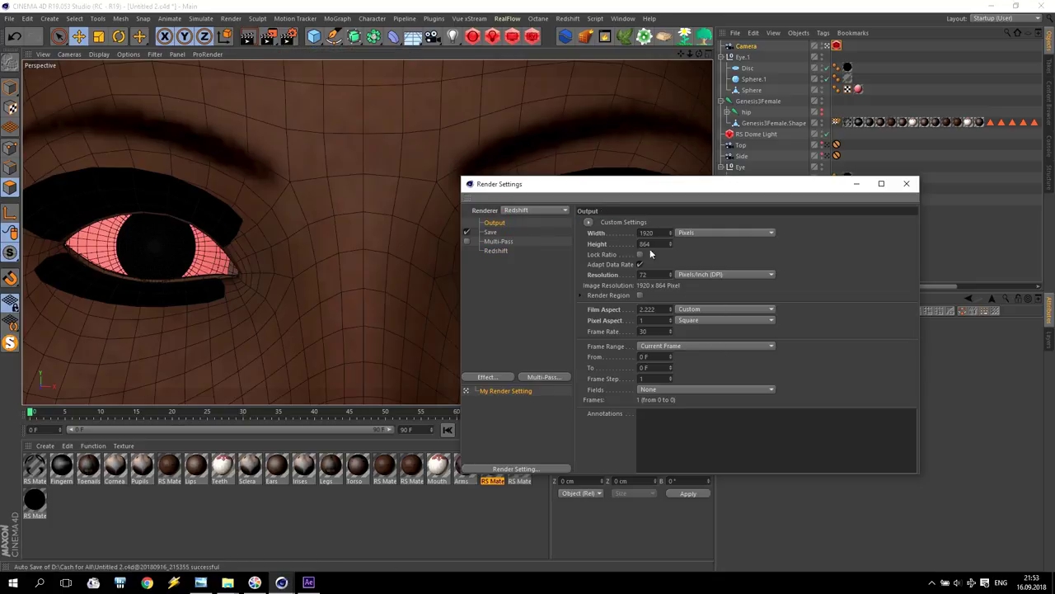
pyautogui.click(268, 36)
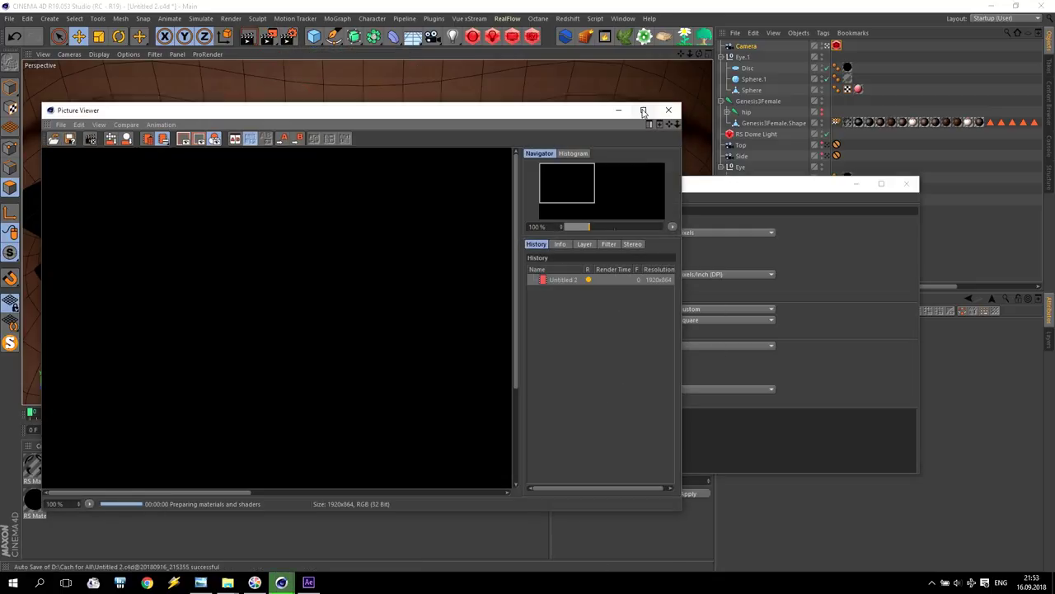
pyautogui.click(643, 109)
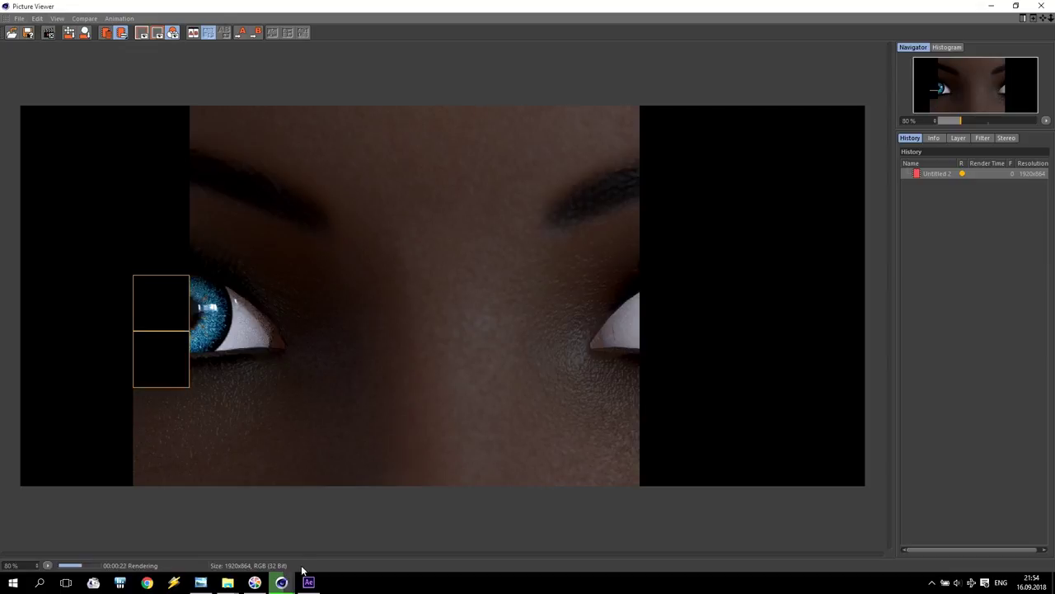
pyautogui.moveTo(309, 582)
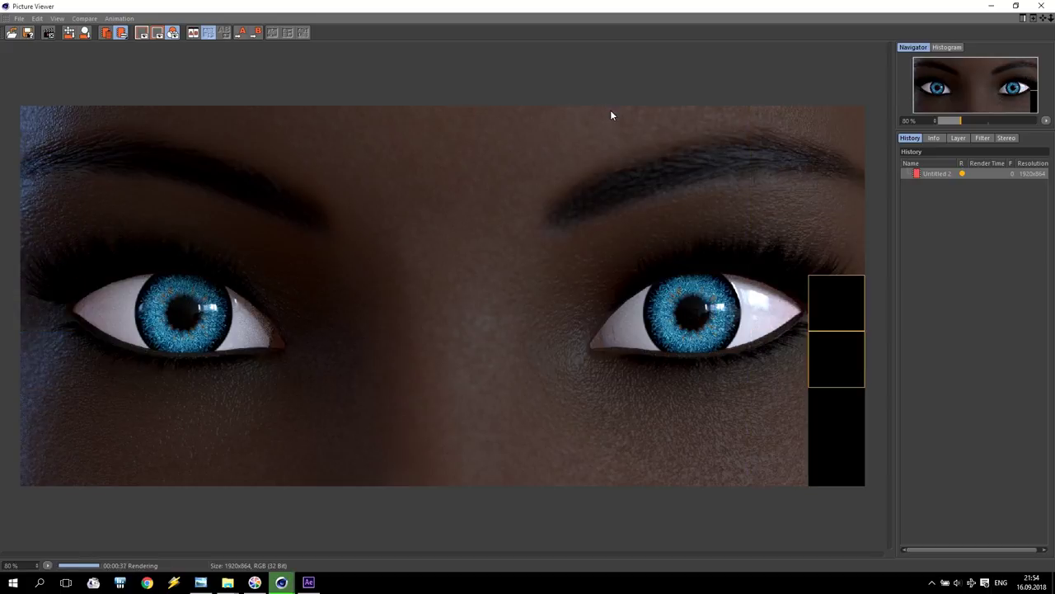
# Step: Choose PNG format at 16 bits per channel for saving the render
pyautogui.click(28, 33)
pyautogui.click(66, 38)
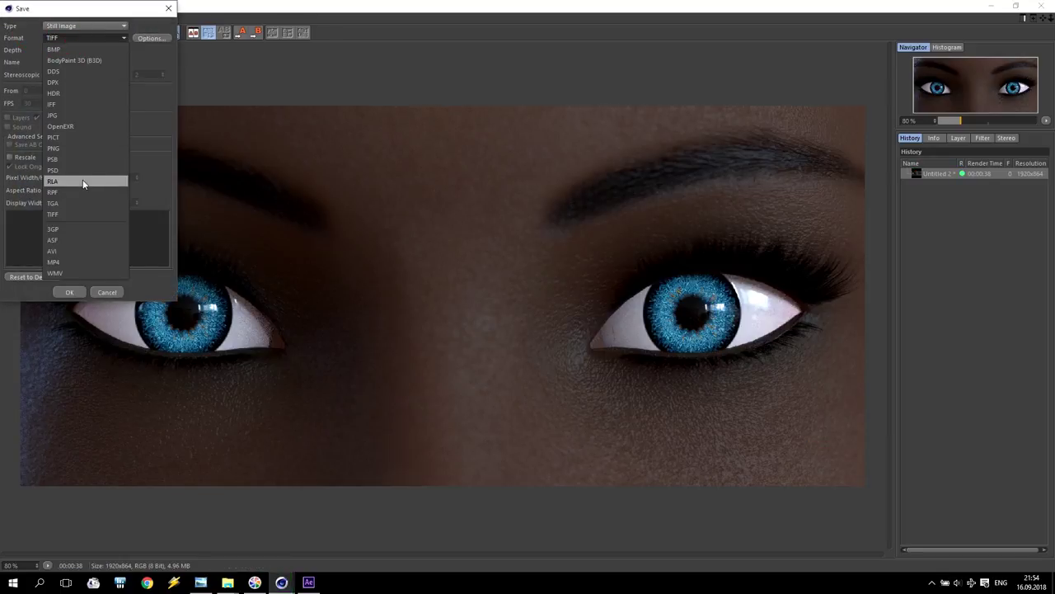
pyautogui.click(66, 75)
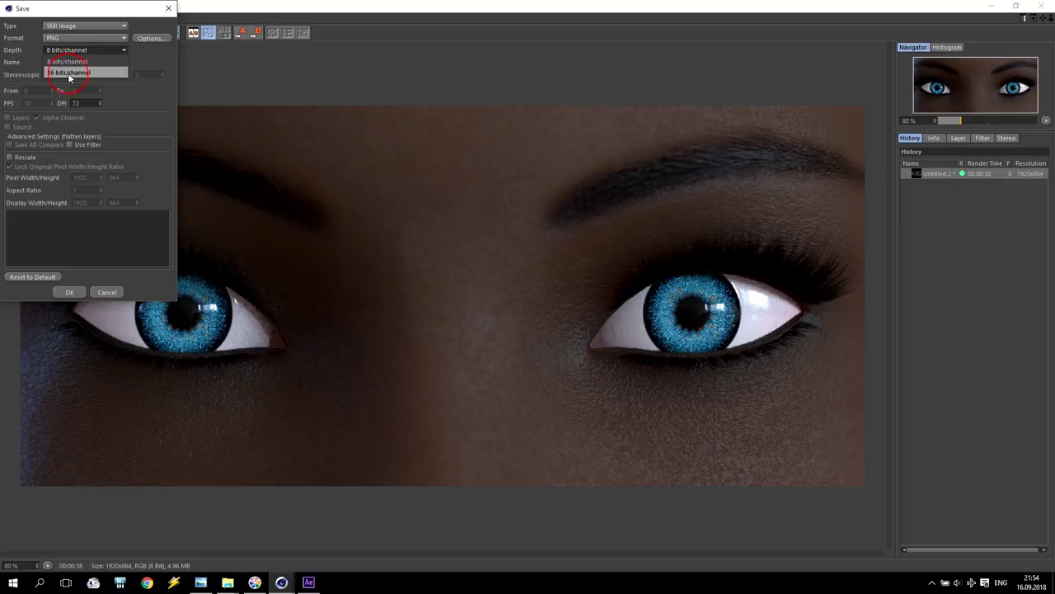
pyautogui.click(65, 293)
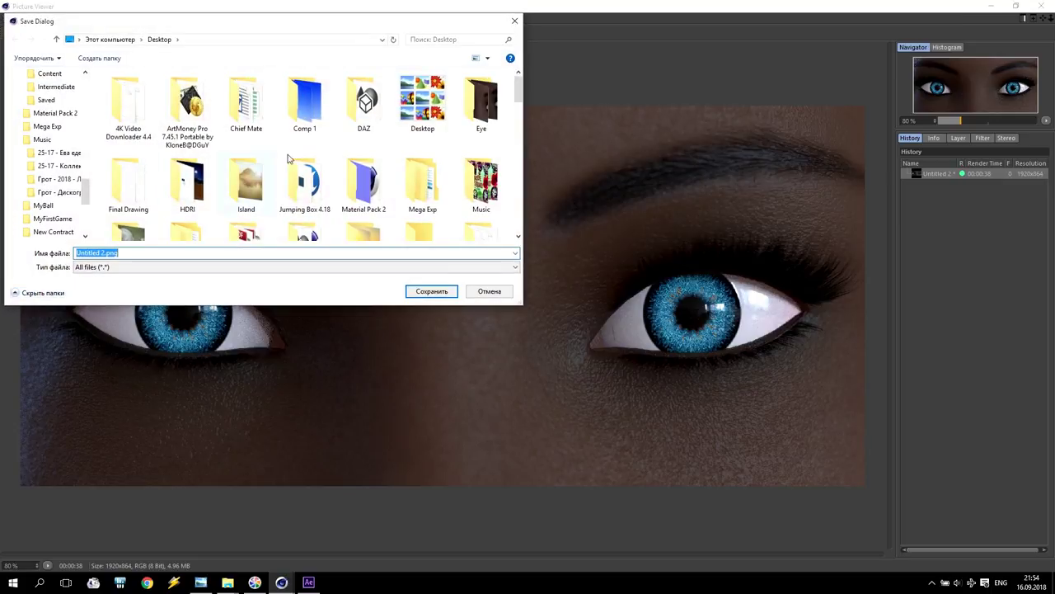
# Step: Save the render as Untitled 2.png in Desktop > DAZ > Tutorial, then switch to After Effects
pyautogui.doubleClick(369, 103)
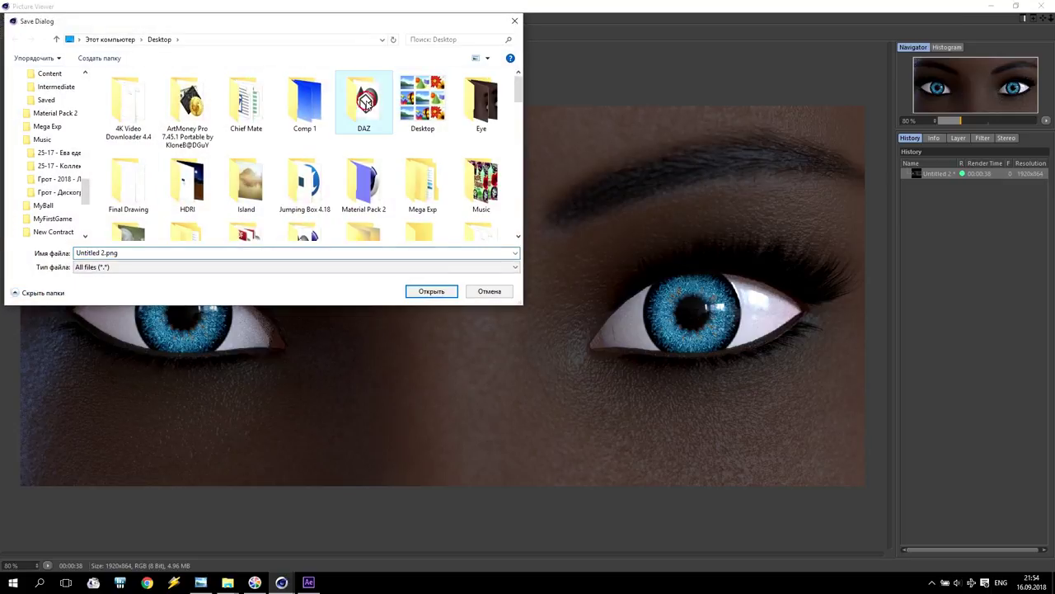
pyautogui.doubleClick(249, 103)
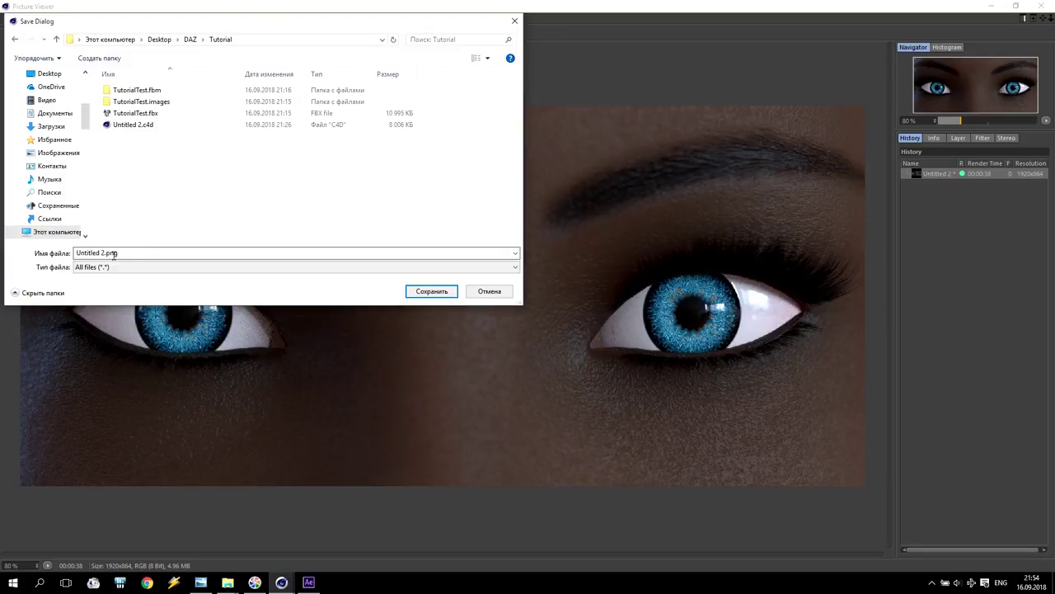
pyautogui.click(408, 291)
pyautogui.click(308, 582)
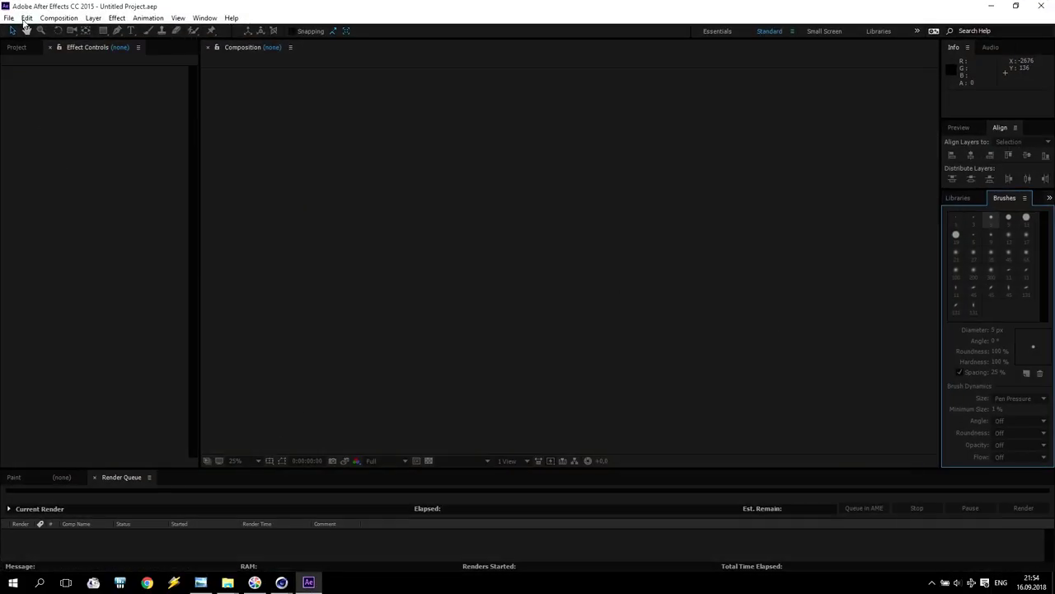
# Step: Import Untitled 2.png from the DAZ Tutorial folder into the After Effects project
pyautogui.click(15, 47)
pyautogui.doubleClick(71, 228)
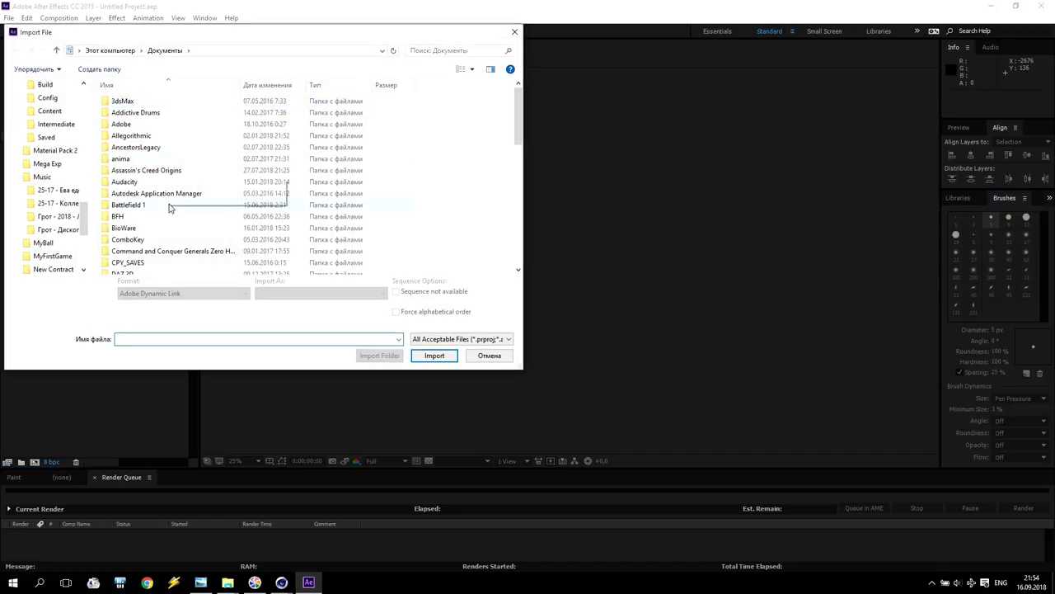
pyautogui.scroll(3, 53, 206)
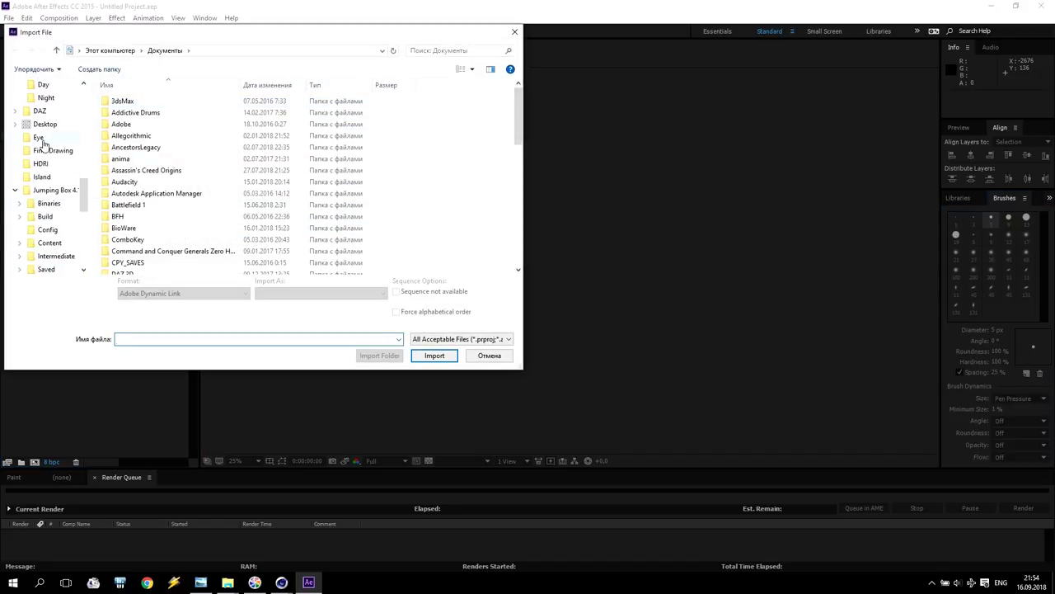
pyautogui.click(40, 109)
pyautogui.click(135, 125)
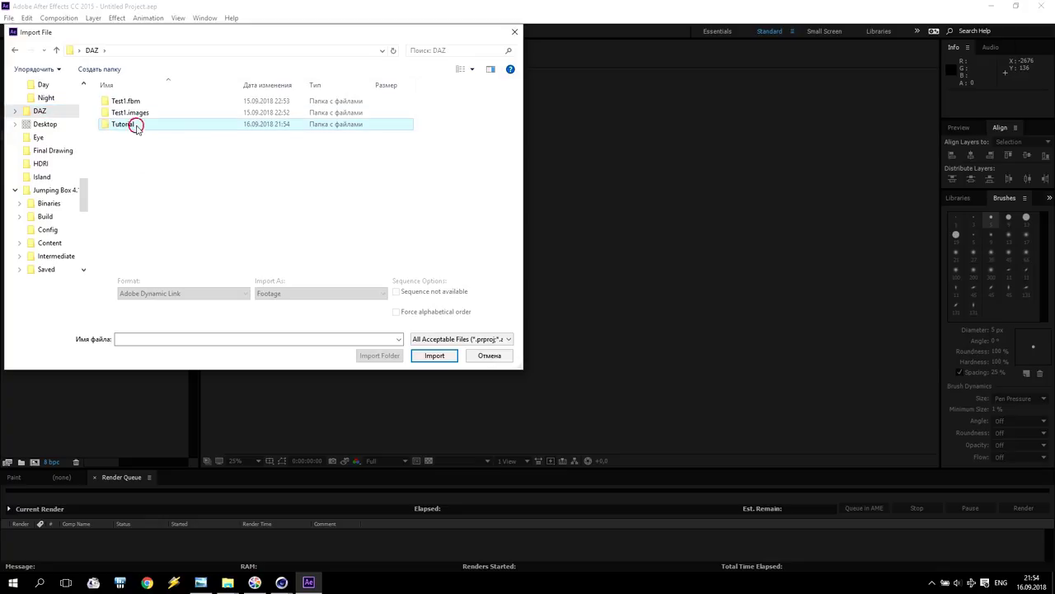
pyautogui.doubleClick(135, 124)
pyautogui.click(305, 115)
pyautogui.click(434, 356)
# Step: Create a new composition from Untitled 2.png
pyautogui.moveTo(81, 149); pyautogui.dragTo(35, 462)
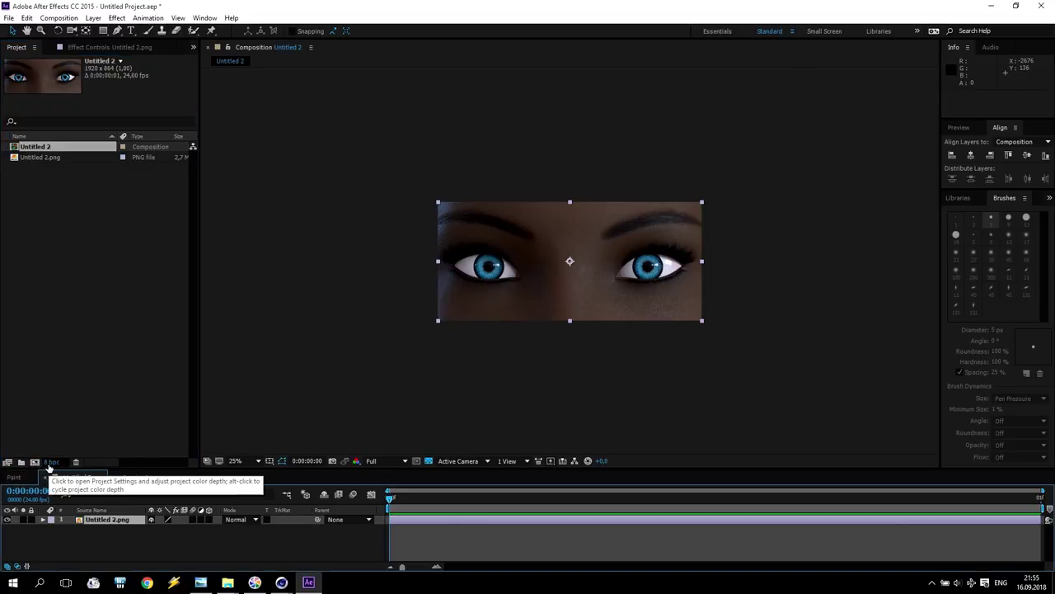
pyautogui.scroll(2, 508, 278)
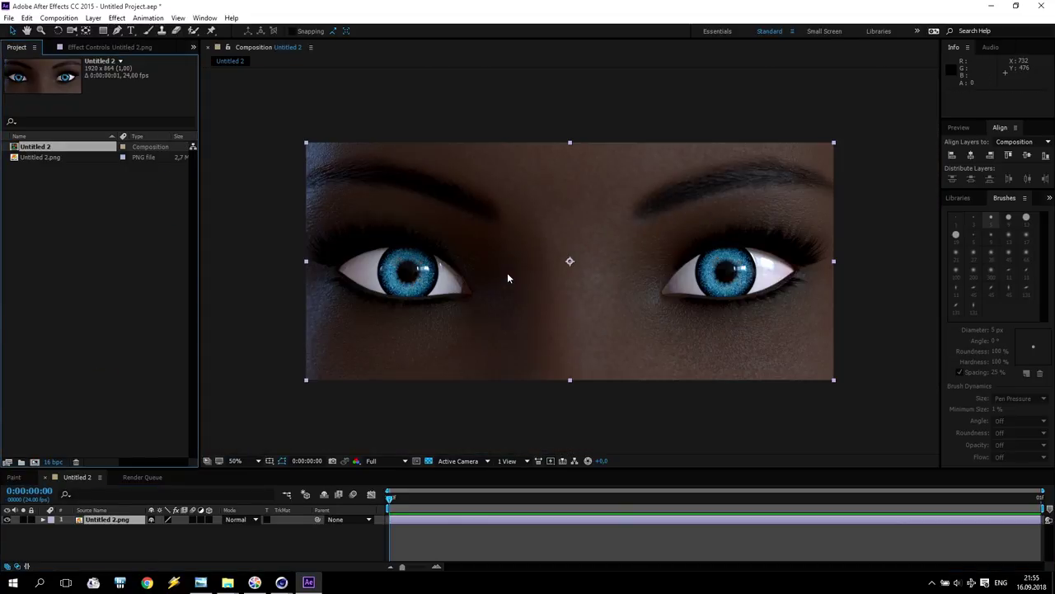
pyautogui.click(117, 17)
pyautogui.click(84, 464)
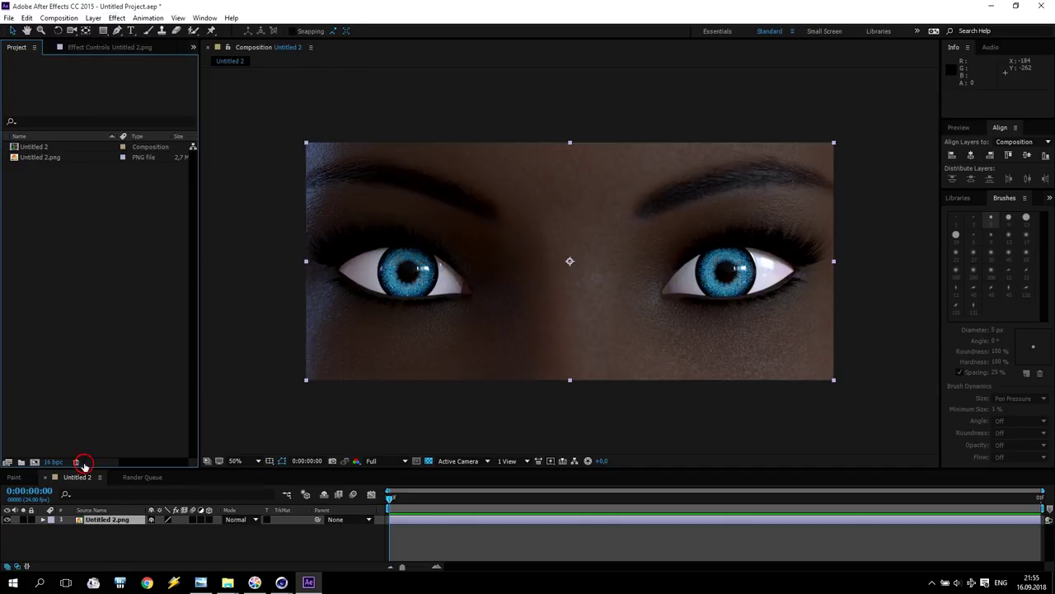
# Step: Apply Magic Bullet Suite > Magic Bullet Looks to the Untitled 2.png layer
pyautogui.click(111, 520)
pyautogui.click(93, 18)
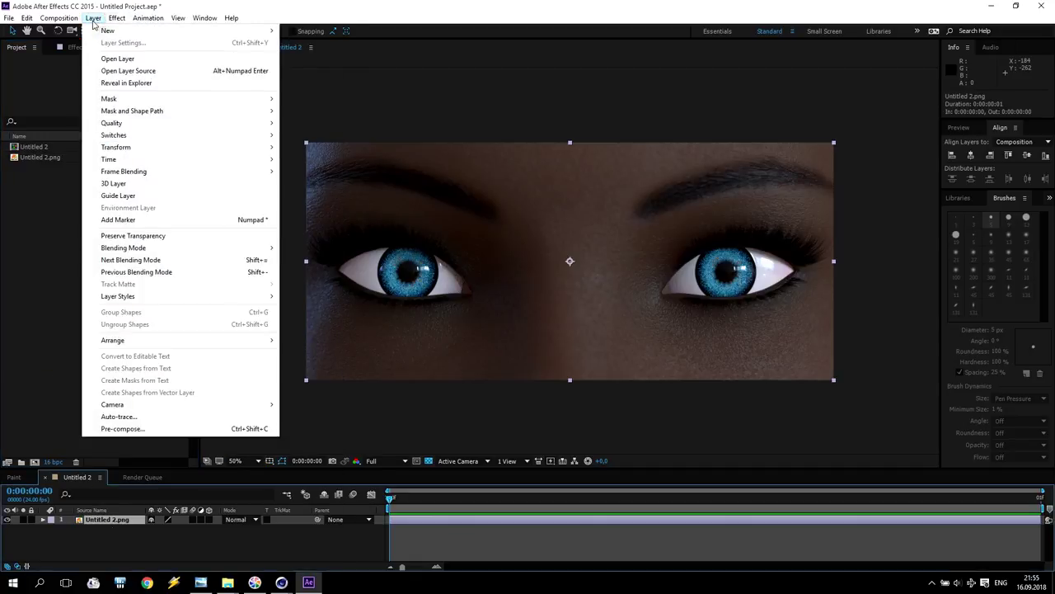
pyautogui.moveTo(117, 17)
pyautogui.moveTo(172, 212)
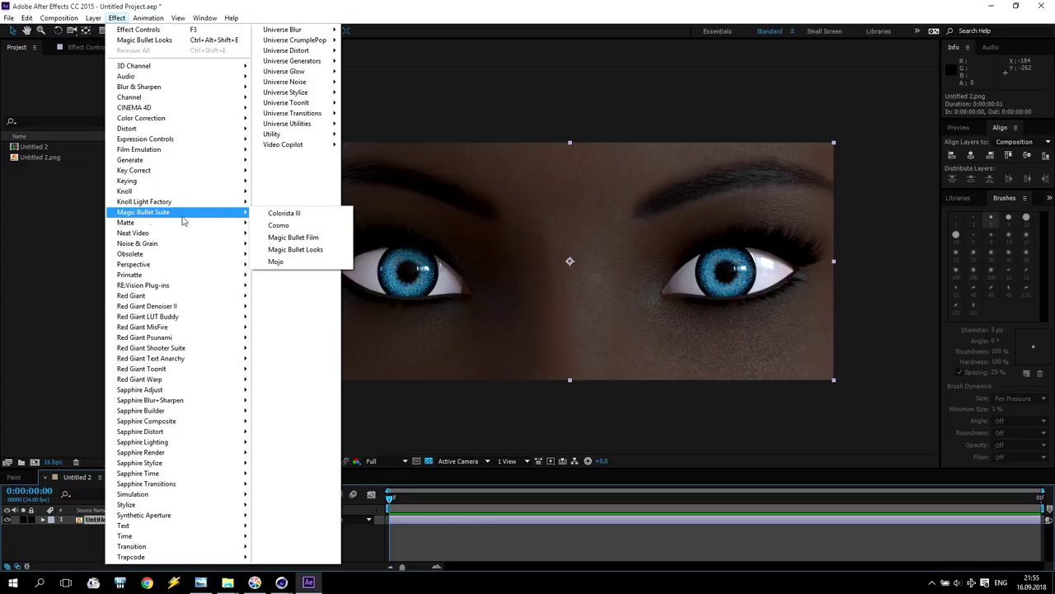
pyautogui.click(295, 249)
# Step: Choose the Blockbuster Classic Tension look, review its Colorista settings, and accept it back into After Effects
pyautogui.click(39, 101)
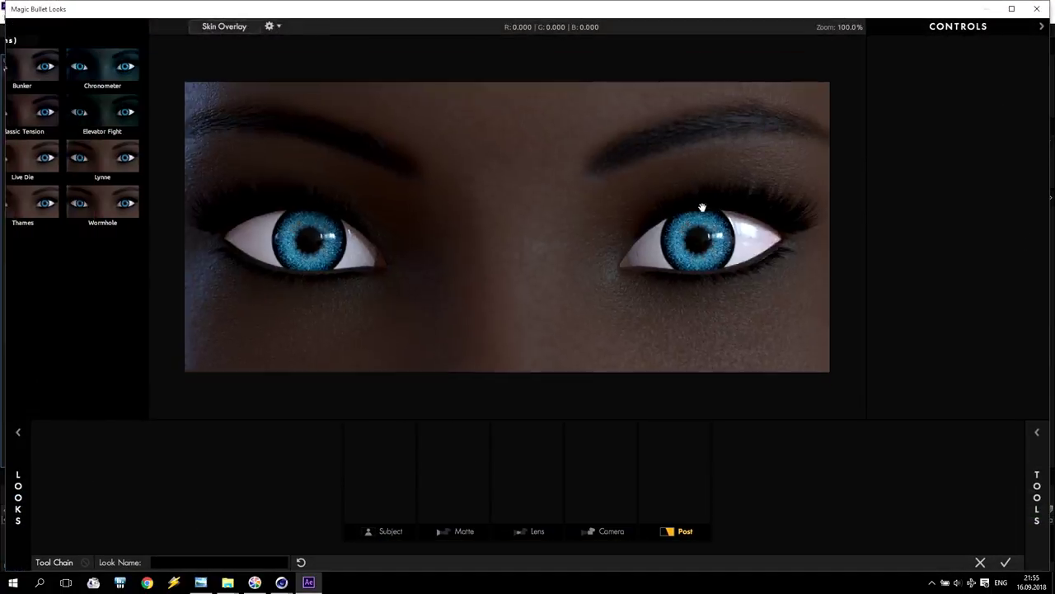
pyautogui.click(206, 116)
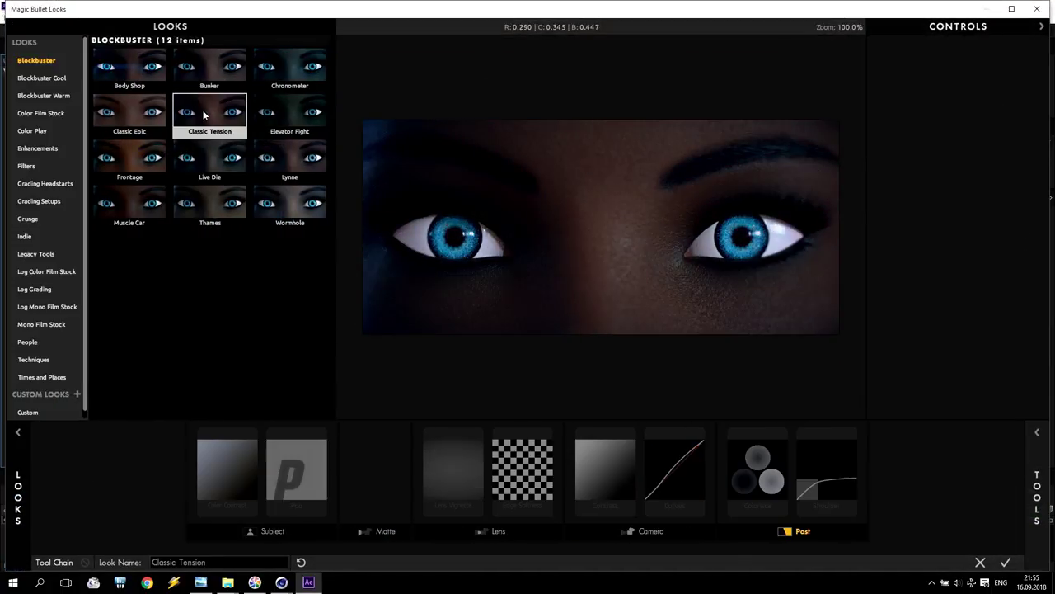
pyautogui.click(758, 470)
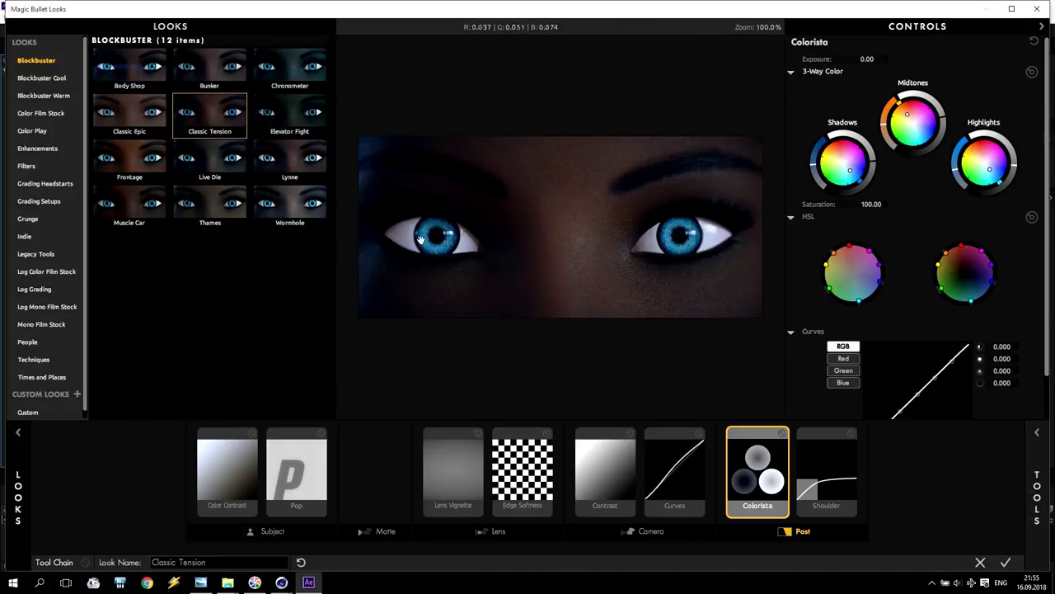
pyautogui.click(1005, 562)
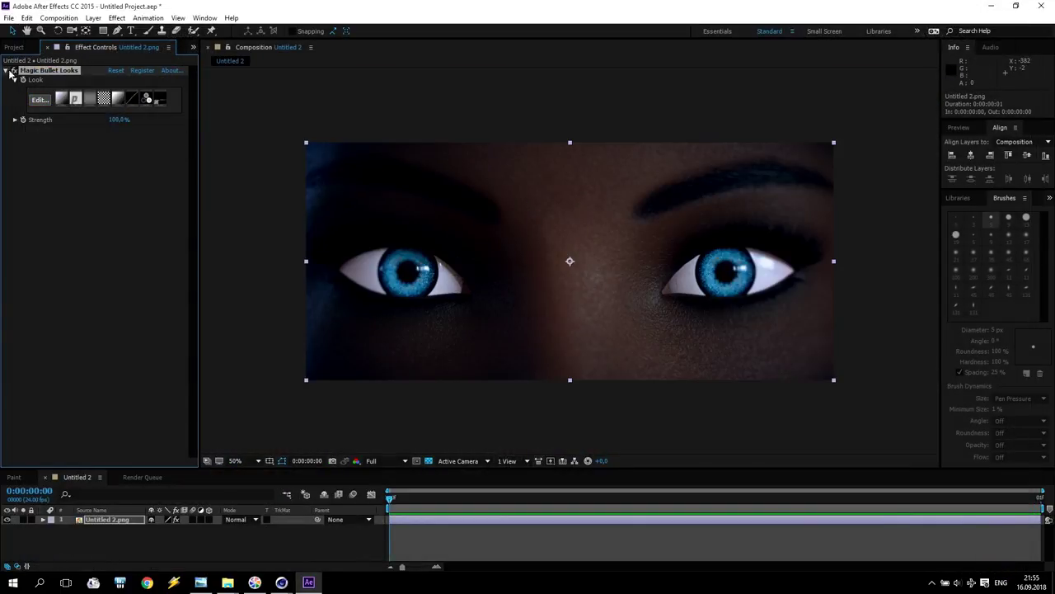
# Step: Toggle the grade off and on, zoom to full size and back, then bring up Eye1_00000.jpg
pyautogui.click(13, 70)
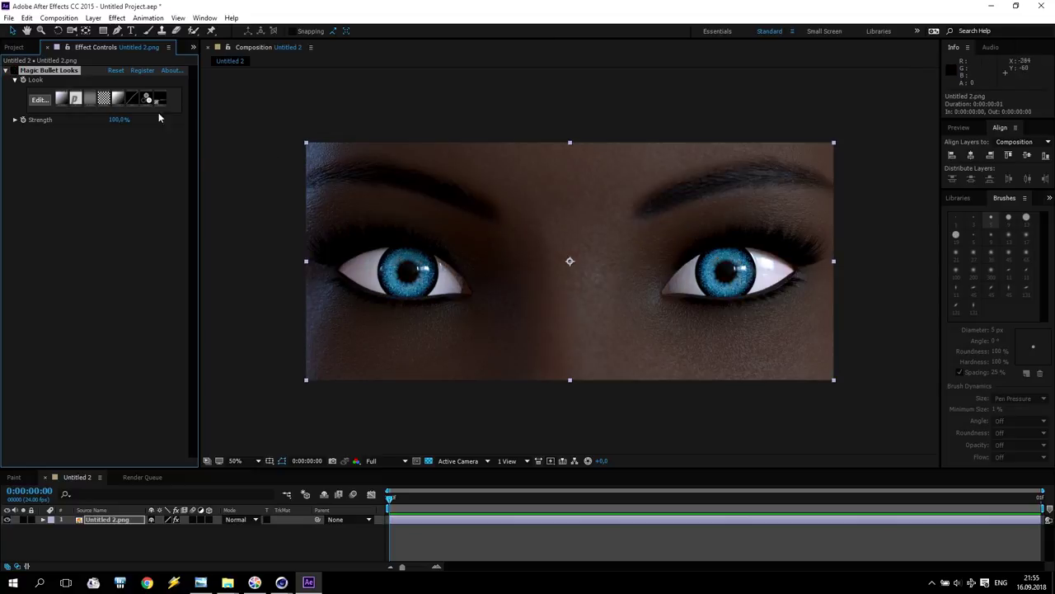
pyautogui.click(13, 70)
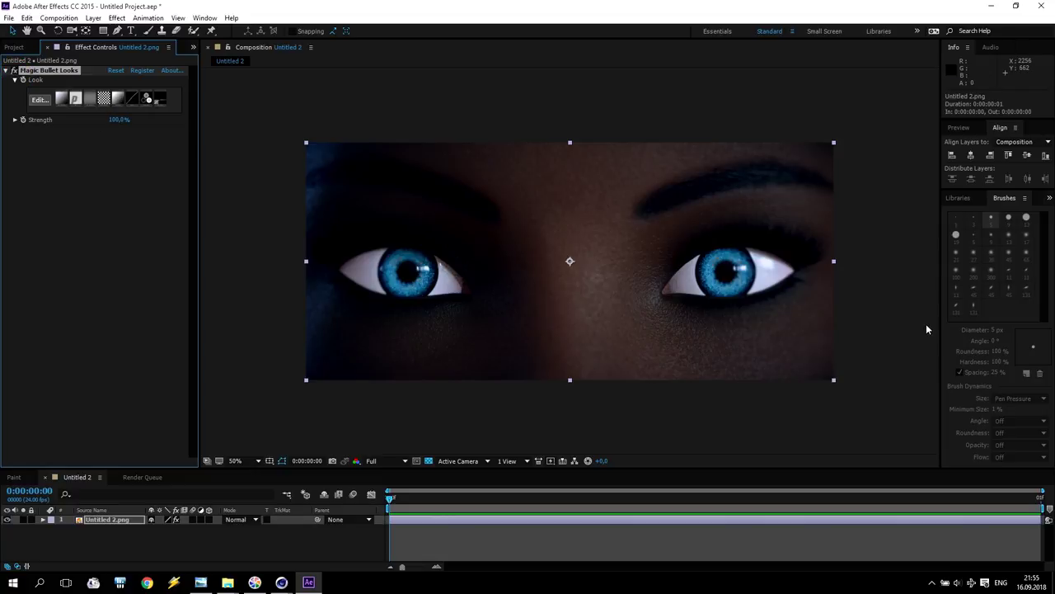
pyautogui.press('/')
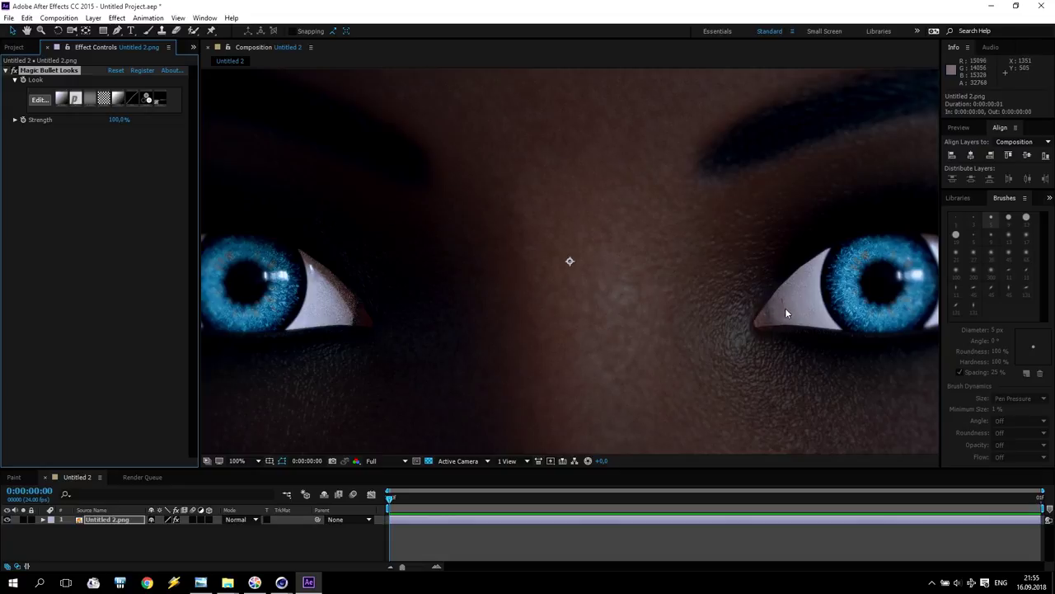
pyautogui.press(',')
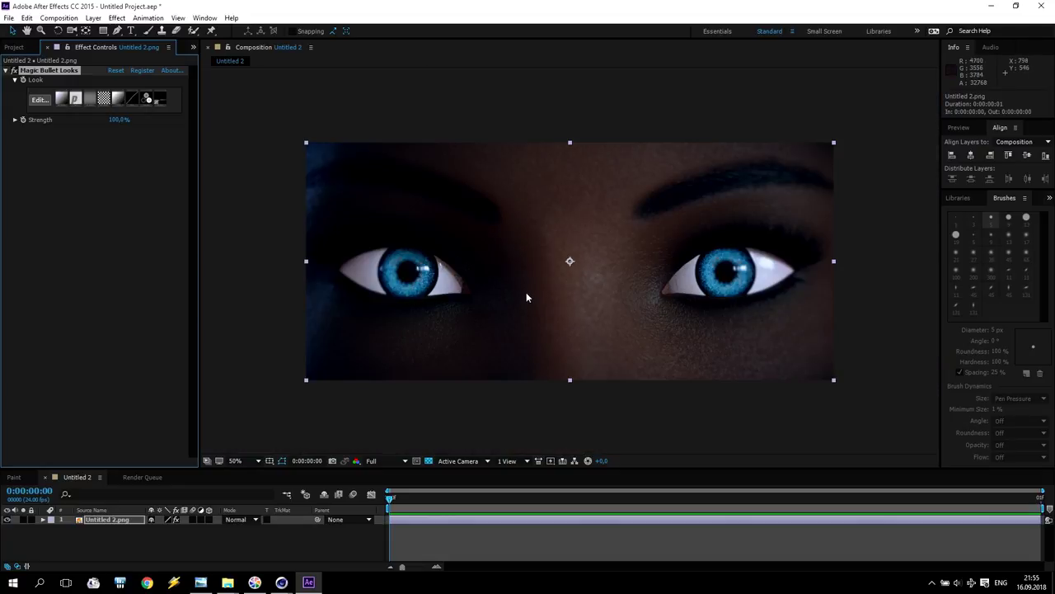
pyautogui.hotkey('alt', 'Tab')
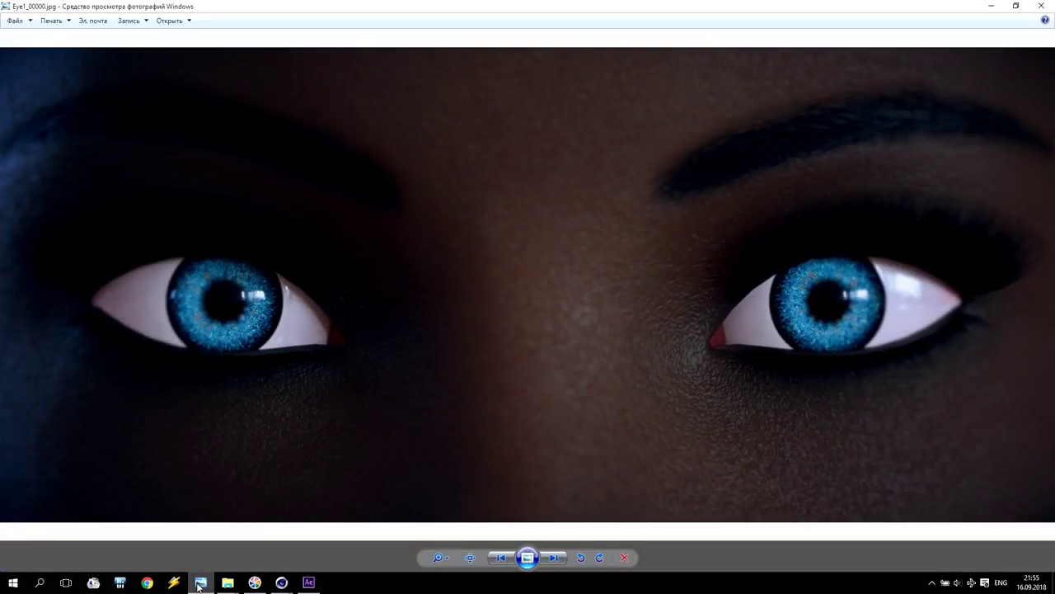